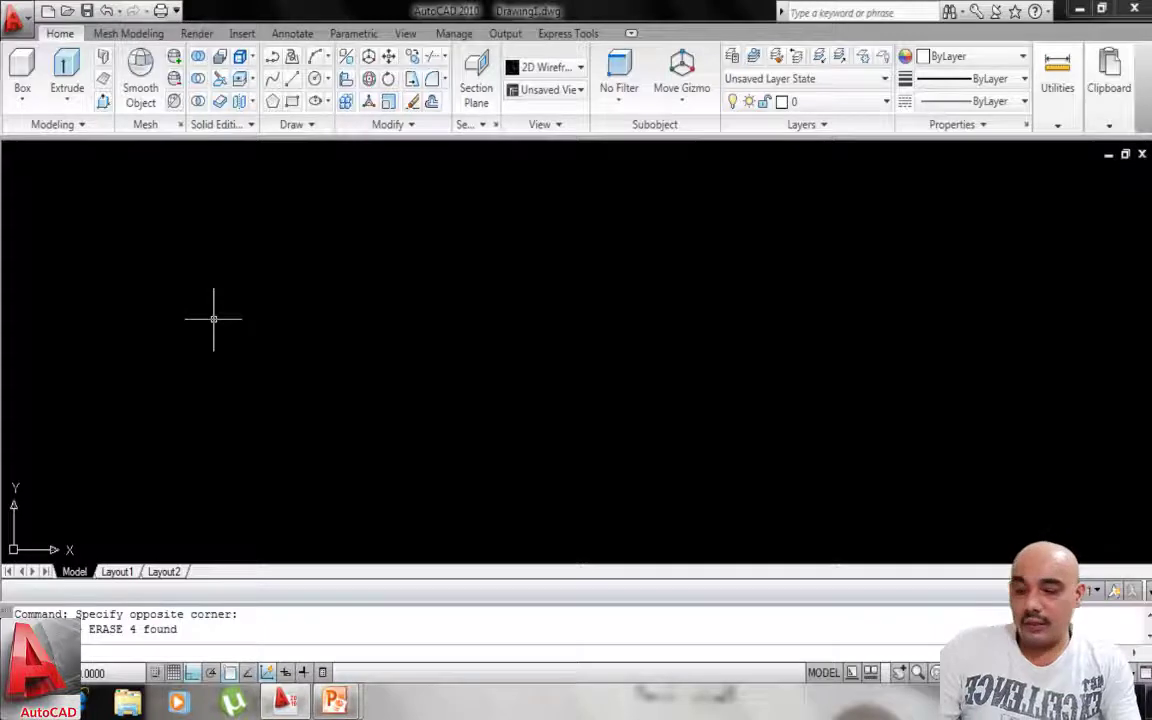
# Draw a circle with a diameter of 250 in the empty drawing area.
pyautogui.write('c')
pyautogui.press('Return')
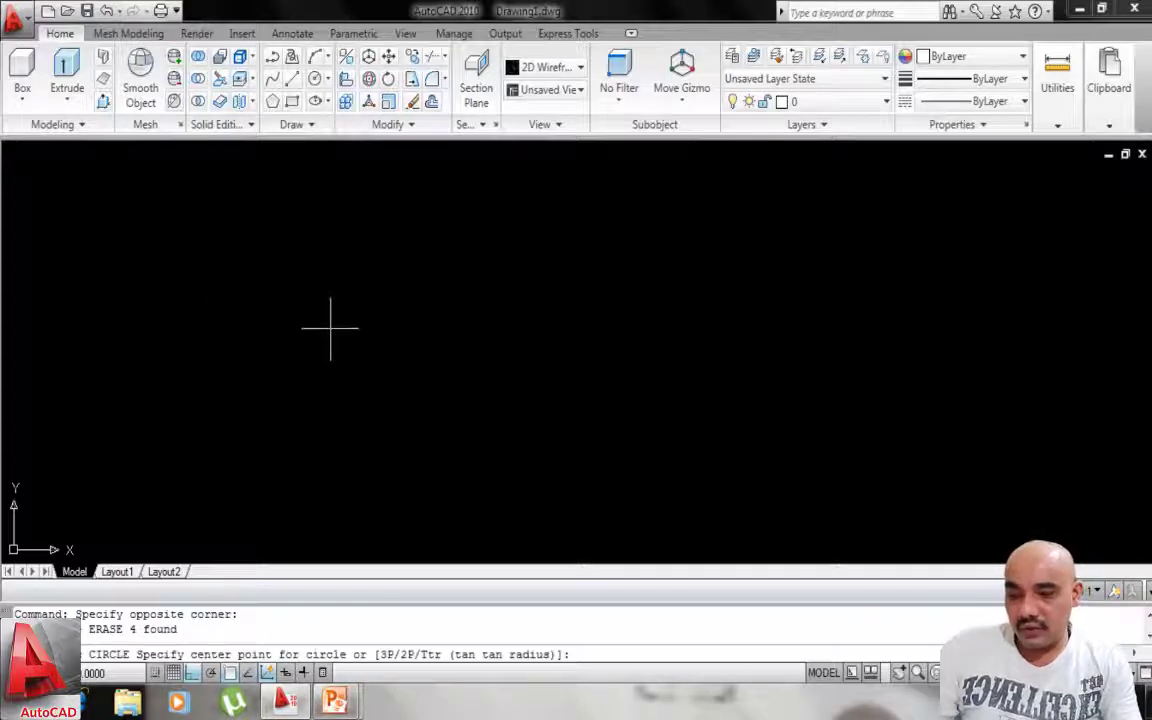
pyautogui.click(329, 329)
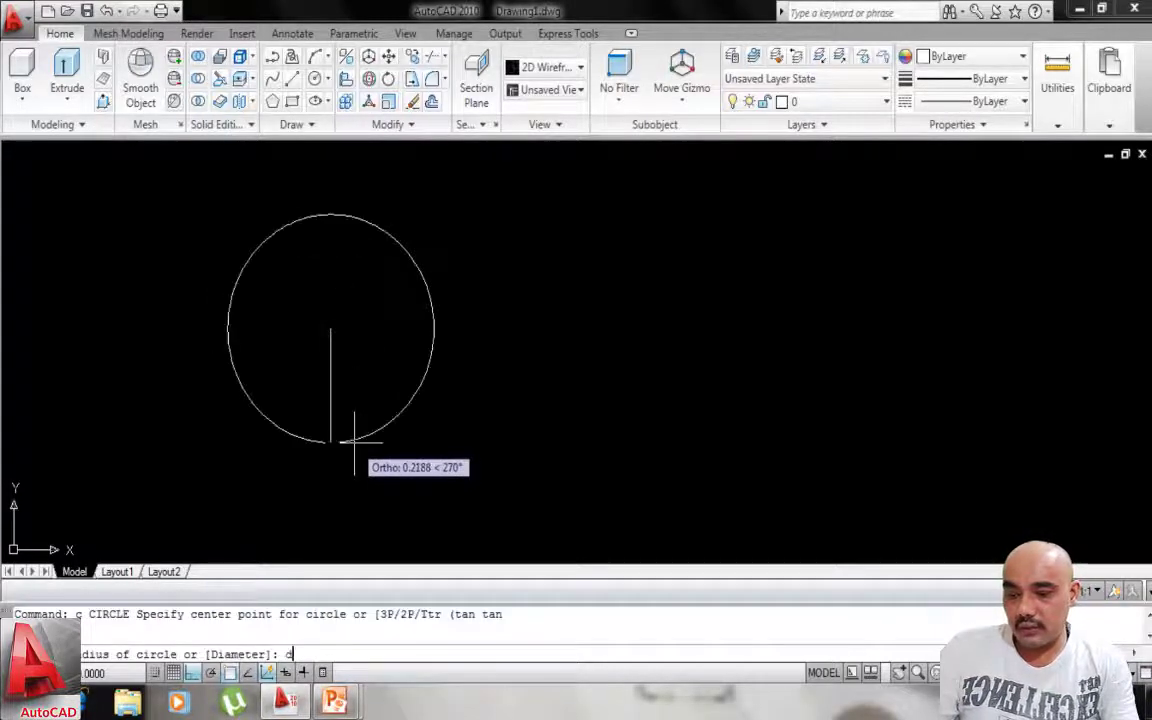
pyautogui.write('d')
pyautogui.press('Return')
pyautogui.write('2')
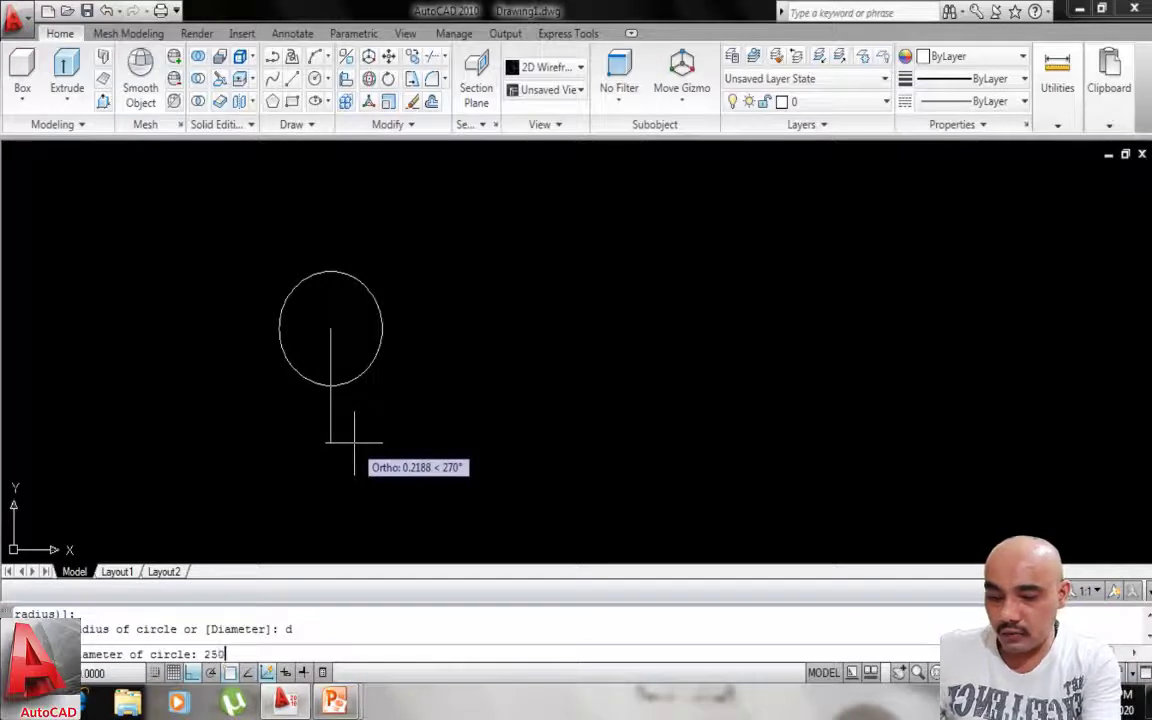
pyautogui.write('50')
pyautogui.press('Return')
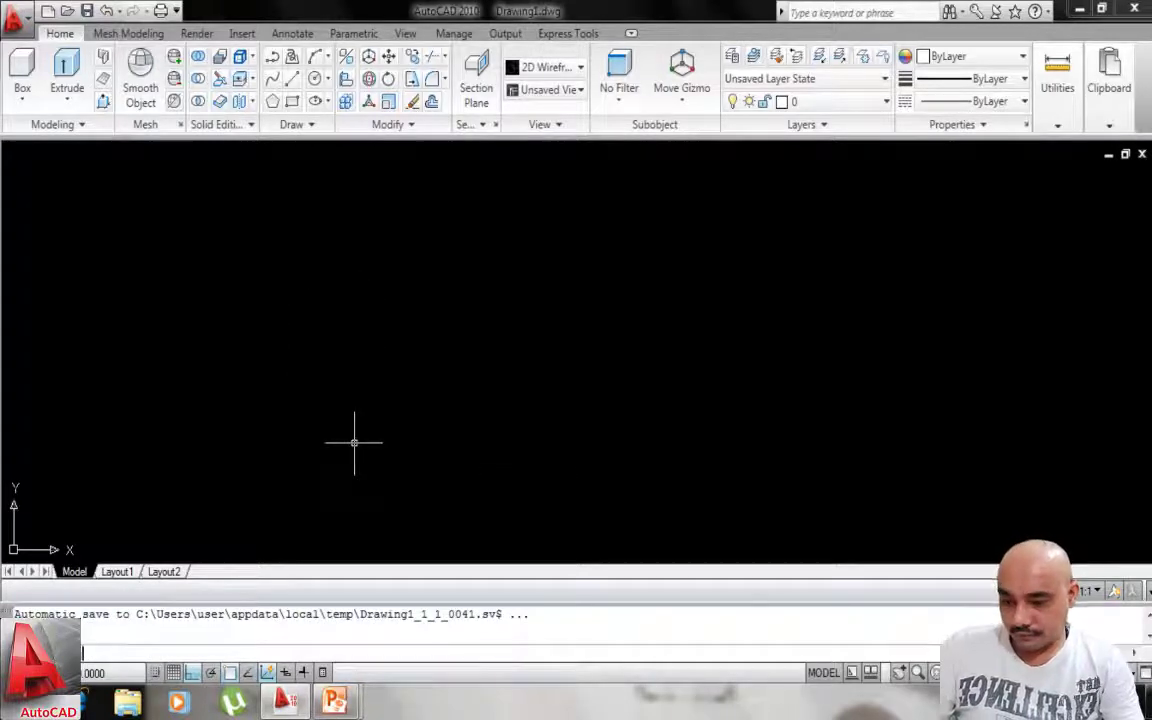
# Turn off the display of the UCS icon.
pyautogui.write('z')
pyautogui.press('Return')
pyautogui.write('a')
pyautogui.press('Return')
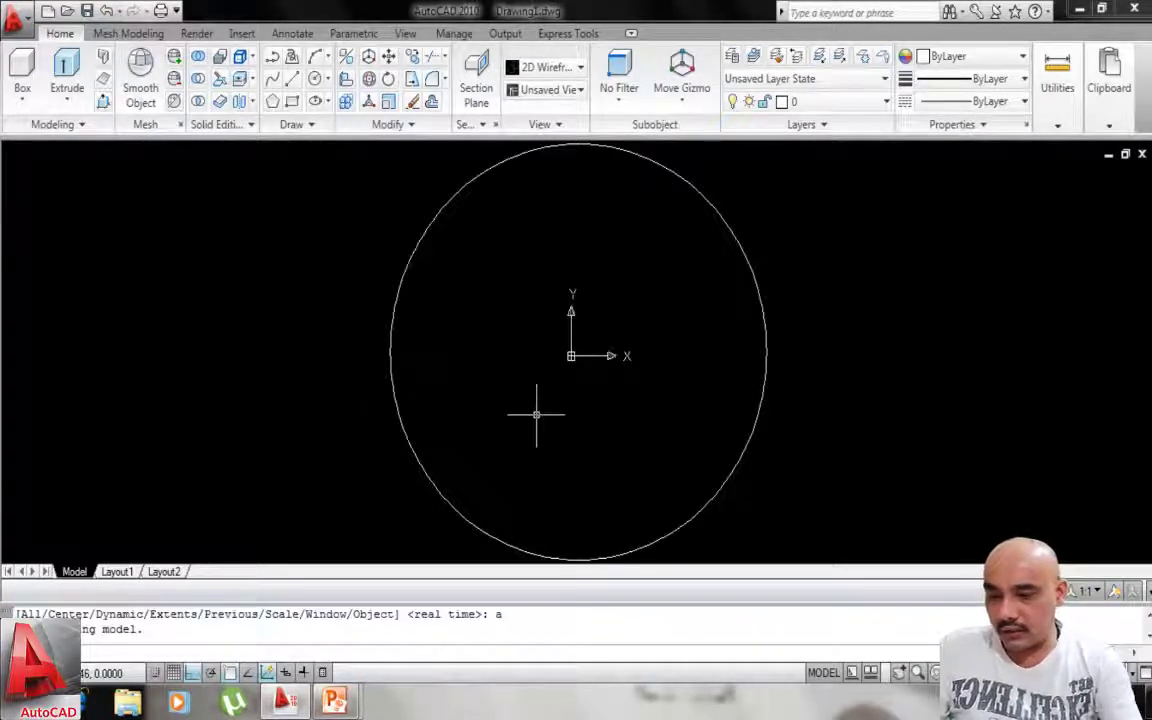
pyautogui.moveTo(536, 414); pyautogui.dragTo(478, 405, button='middle')
pyautogui.scroll(-4, 546, 383)
pyautogui.scroll(3, 545, 383)
pyautogui.moveTo(543, 389); pyautogui.dragTo(495, 405, button='middle')
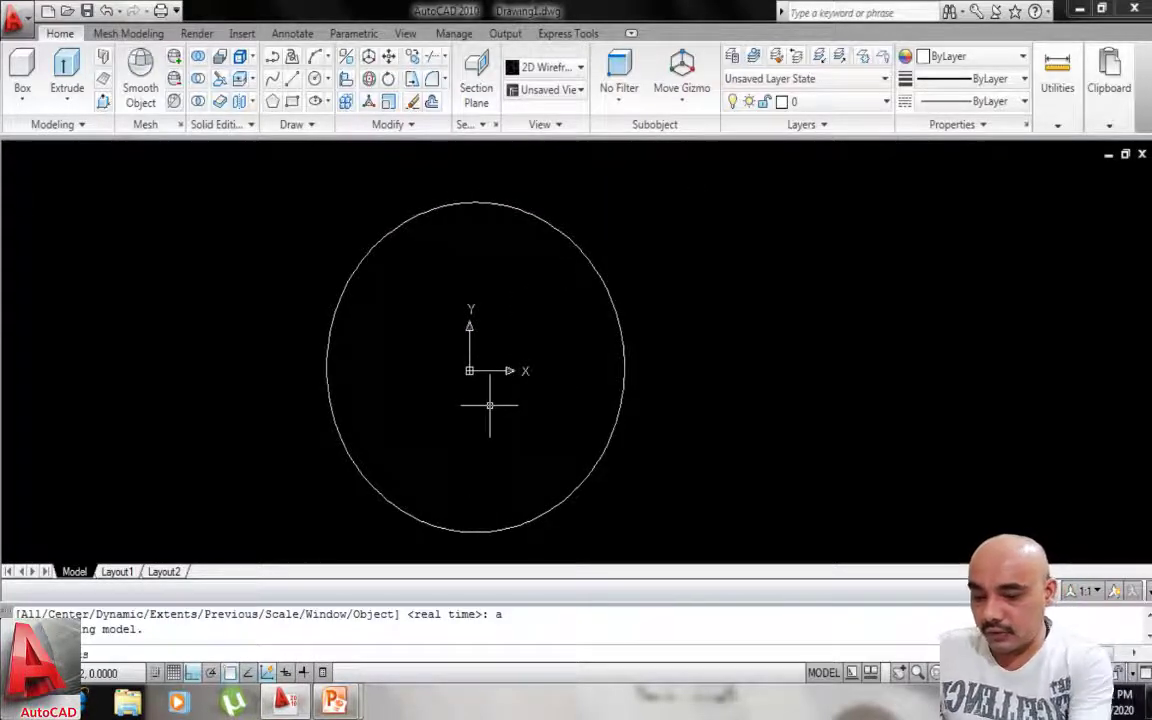
pyautogui.write('ucsico')
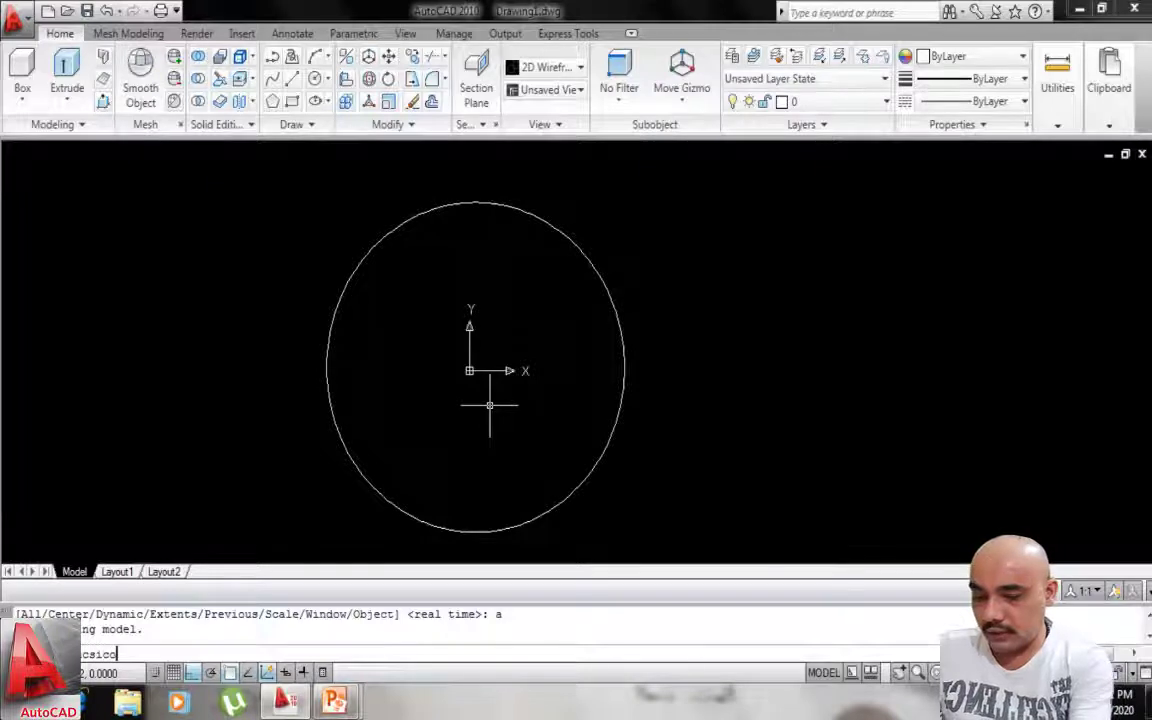
pyautogui.write('n')
pyautogui.press('Return')
pyautogui.write('o')
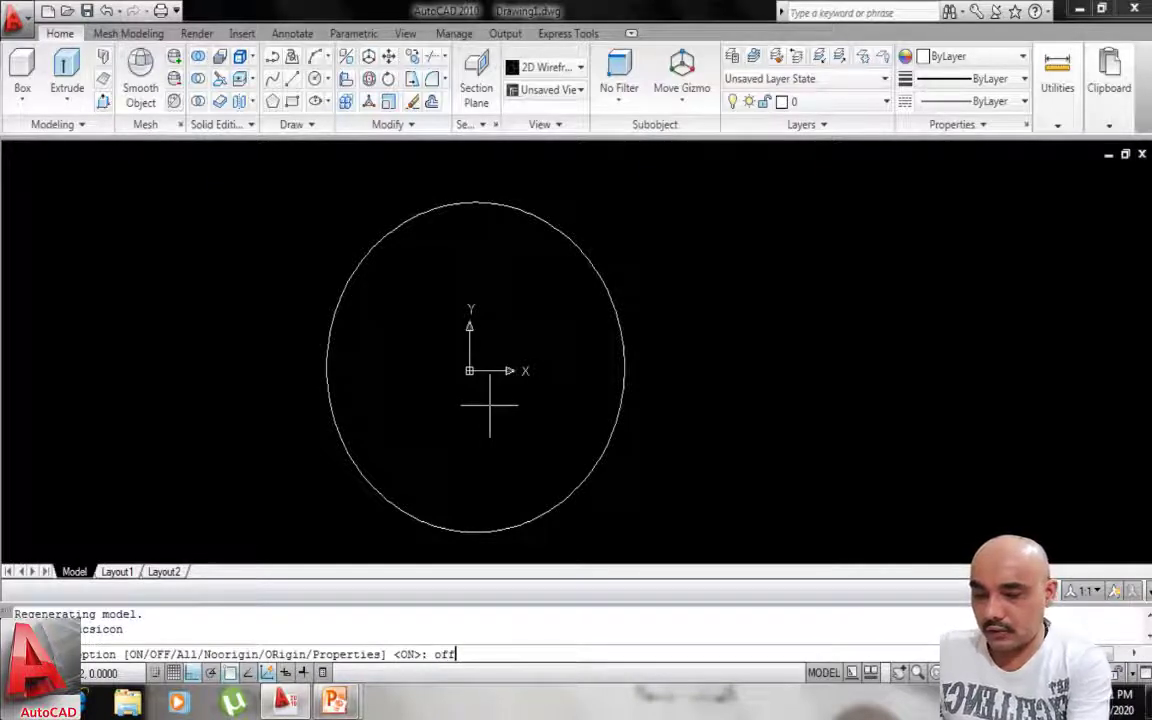
pyautogui.press('Return')
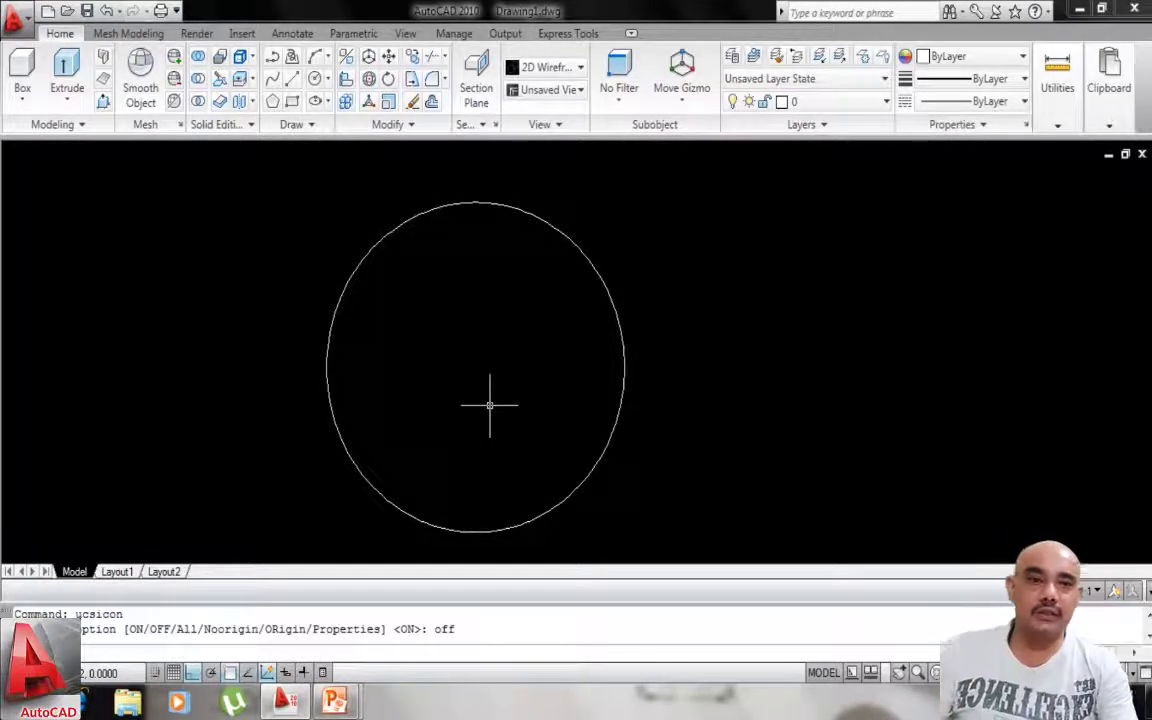
# Draw a concentric circle with a diameter of 232 at the centre of the large circle.
pyautogui.write('c')
pyautogui.press('Return')
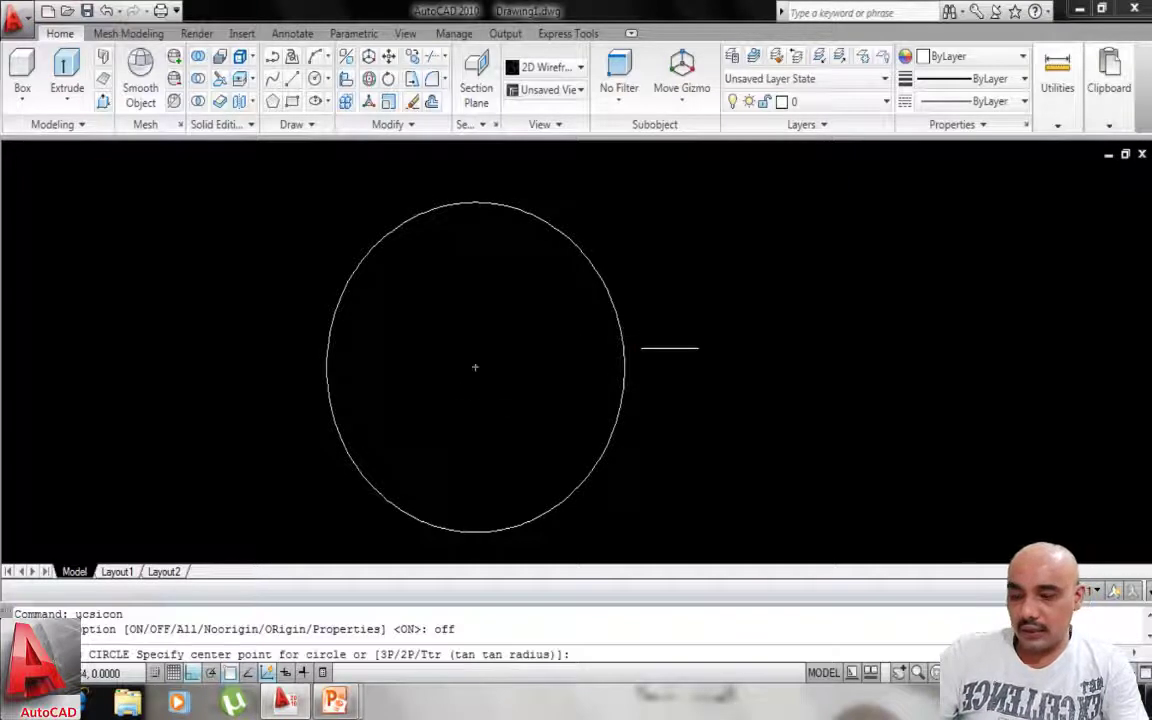
pyautogui.click(475, 367)
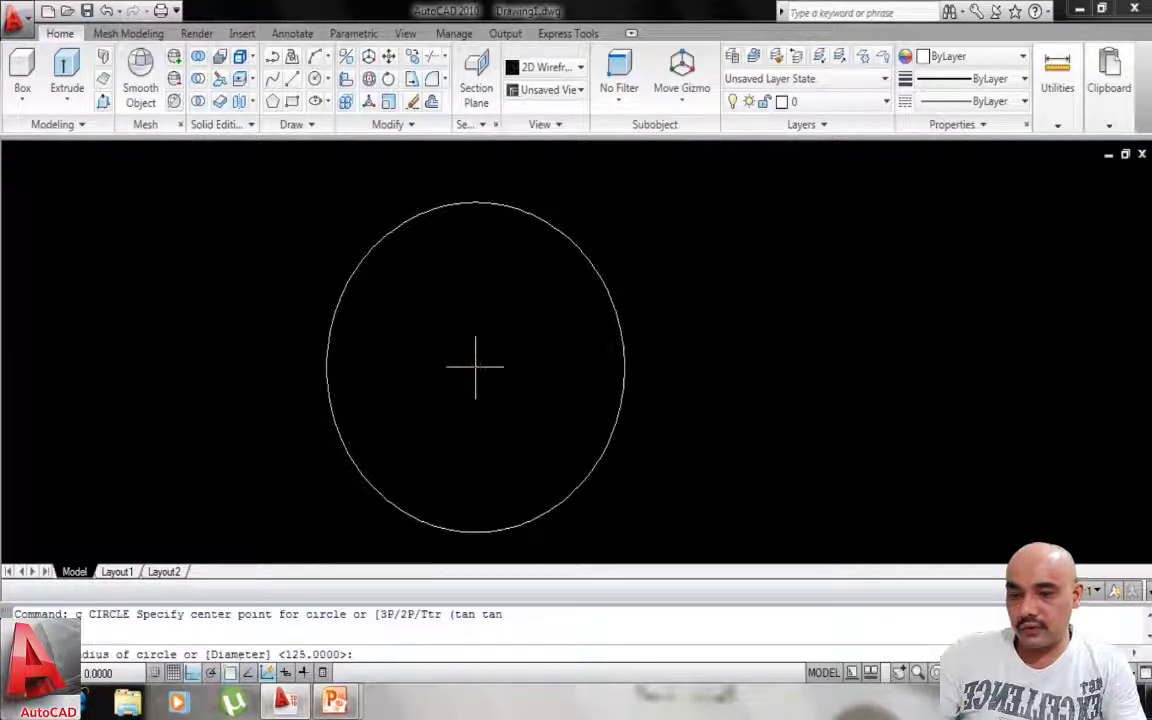
pyautogui.write('d')
pyautogui.press('Return')
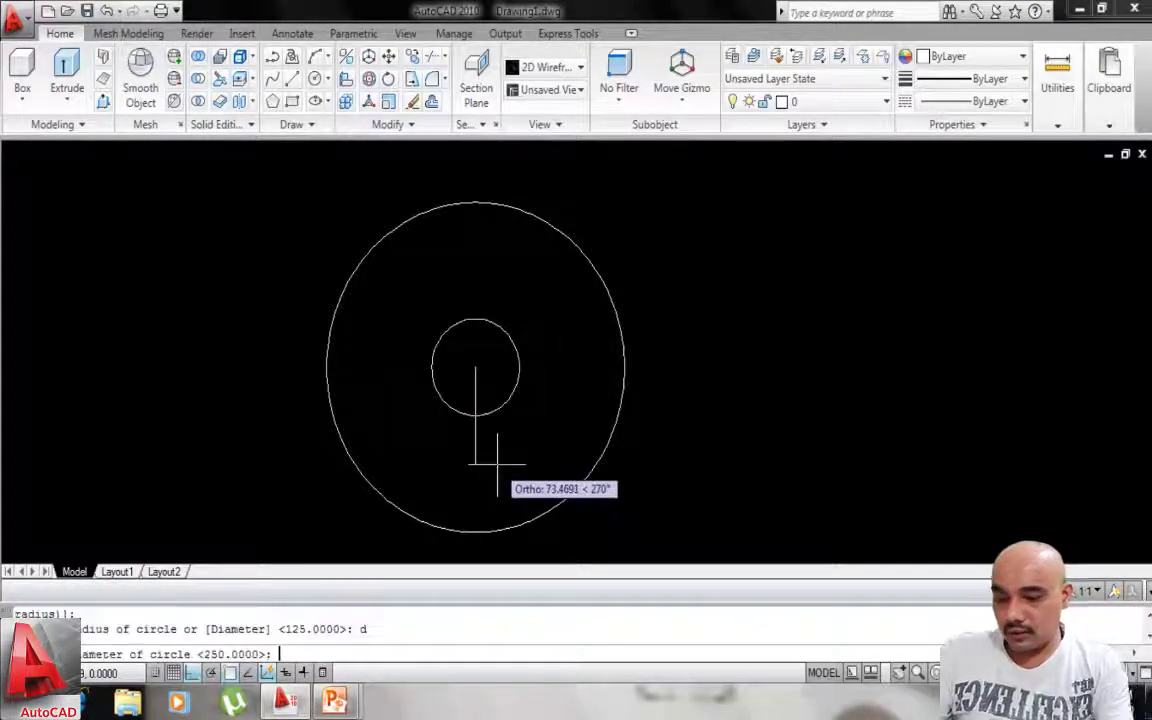
pyautogui.write('232')
pyautogui.press('Return')
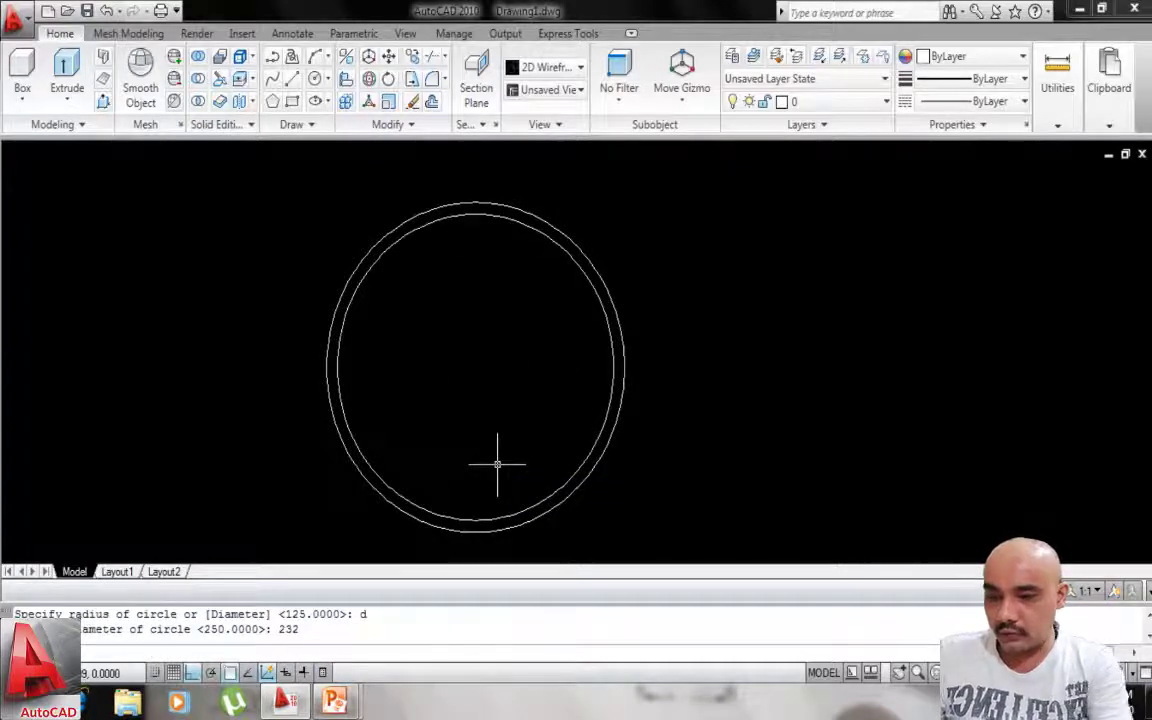
# Add a concentric circle with a diameter of 225 from the same centre point.
pyautogui.press('Return')
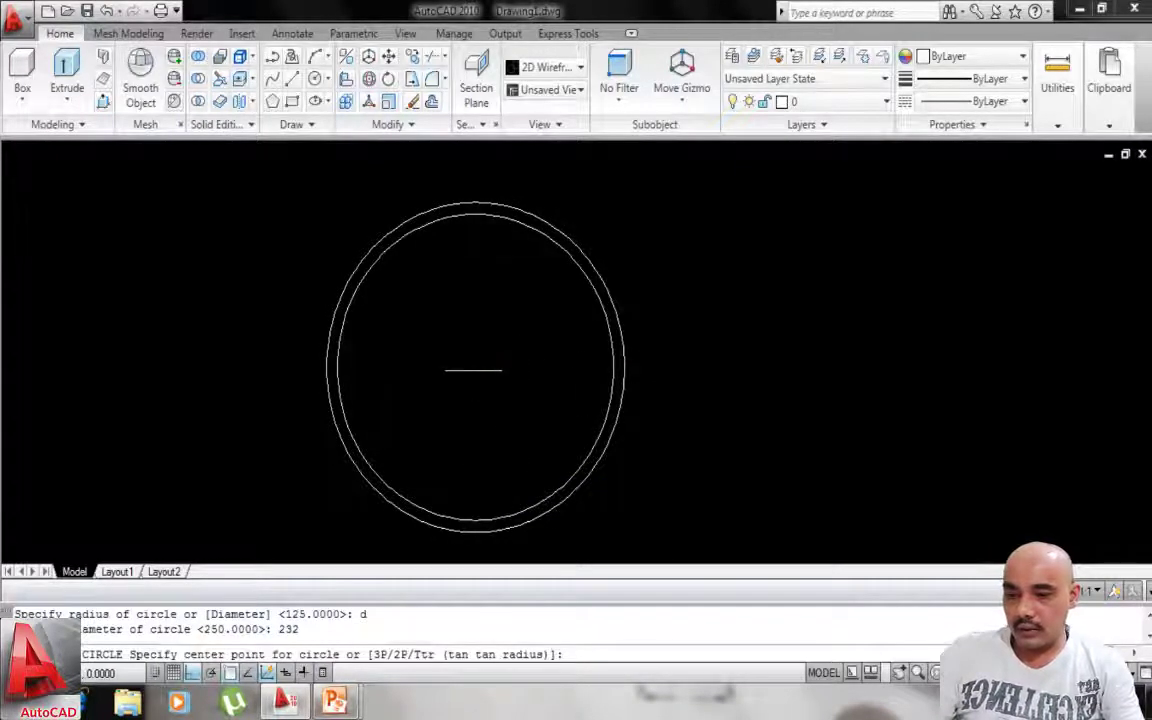
pyautogui.click(475, 369)
pyautogui.write('d')
pyautogui.press('Return')
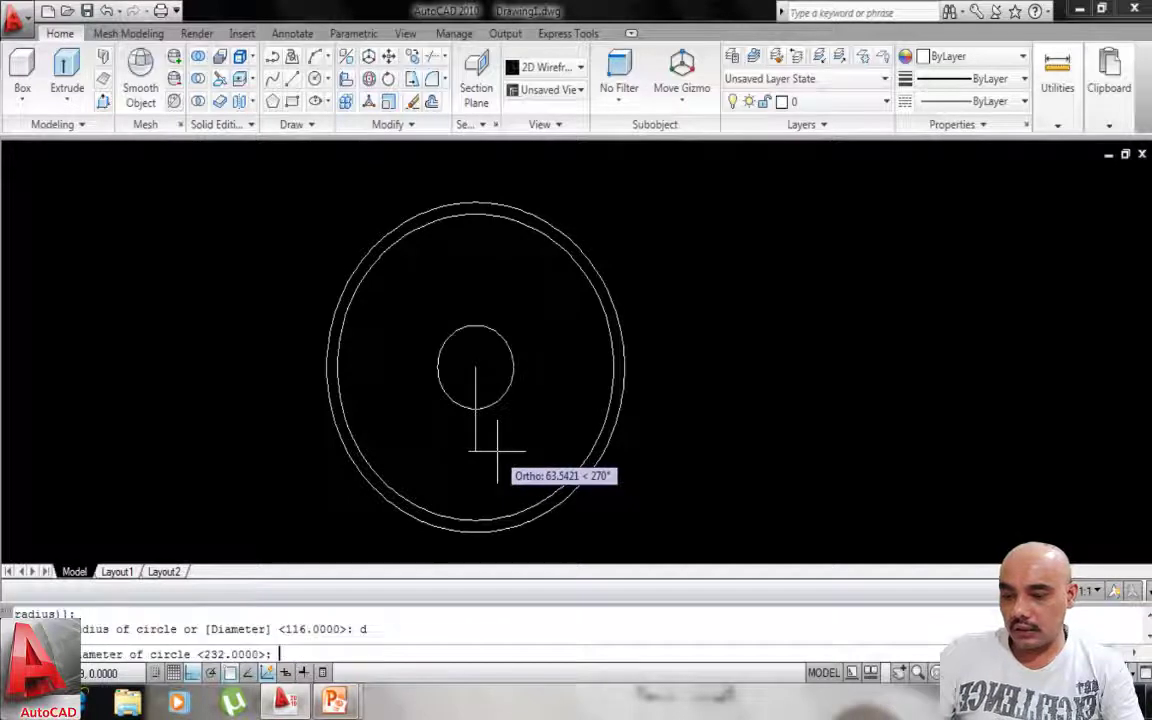
pyautogui.write('225')
pyautogui.press('Return')
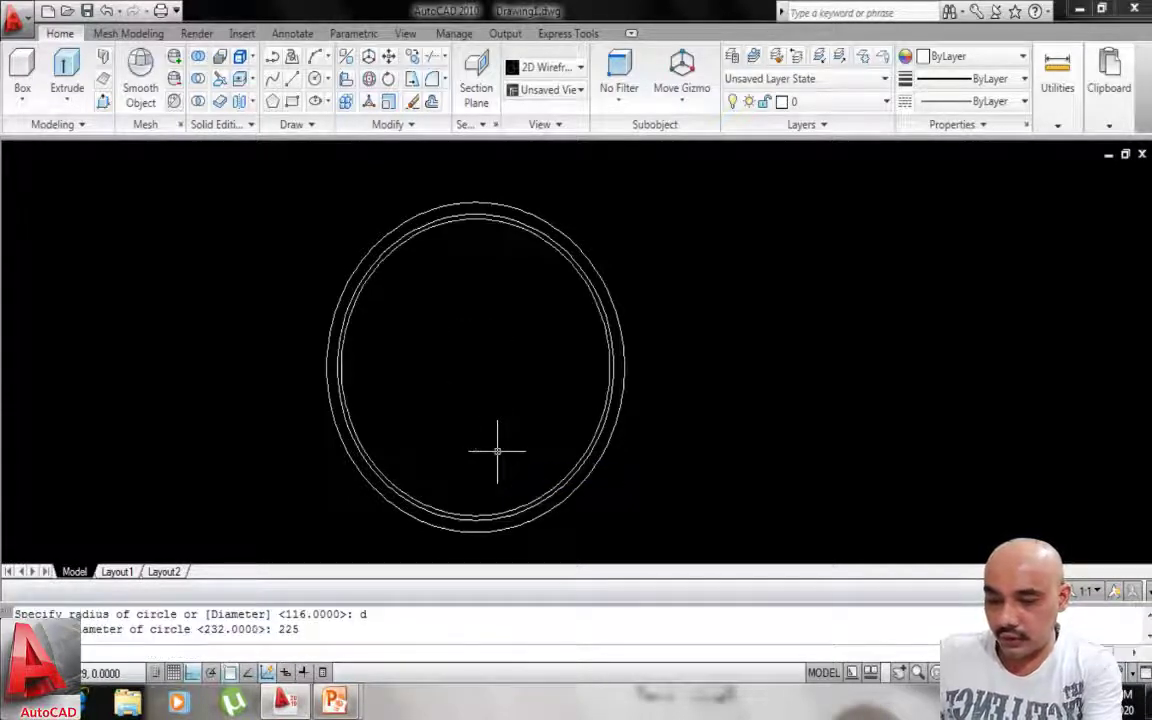
# Try to draw a concentric circle with a radius of 125 from the common centre, and undo it.
pyautogui.press('Return')
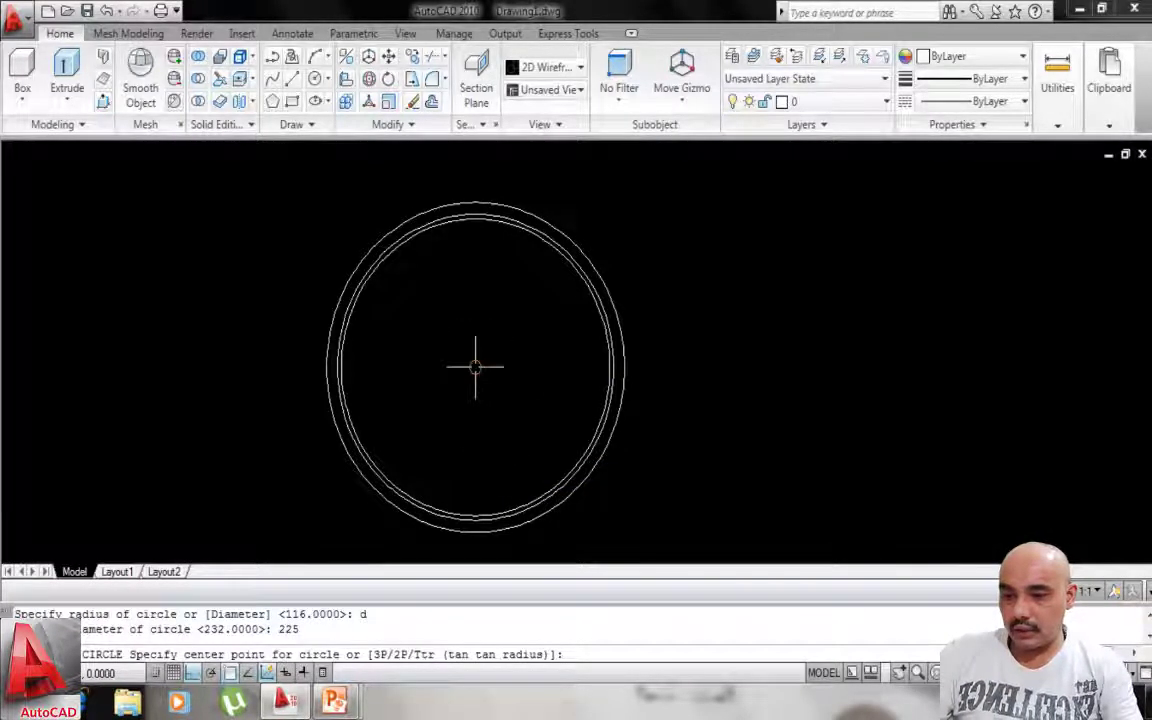
pyautogui.click(475, 369)
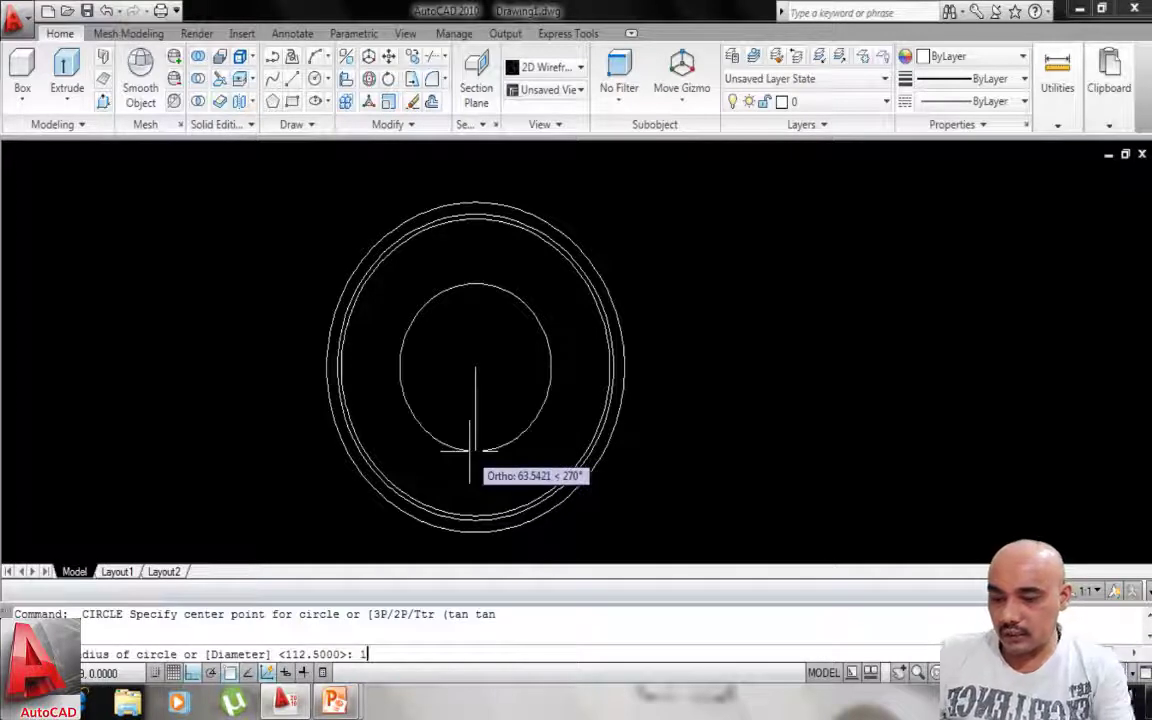
pyautogui.write('125')
pyautogui.press('Return')
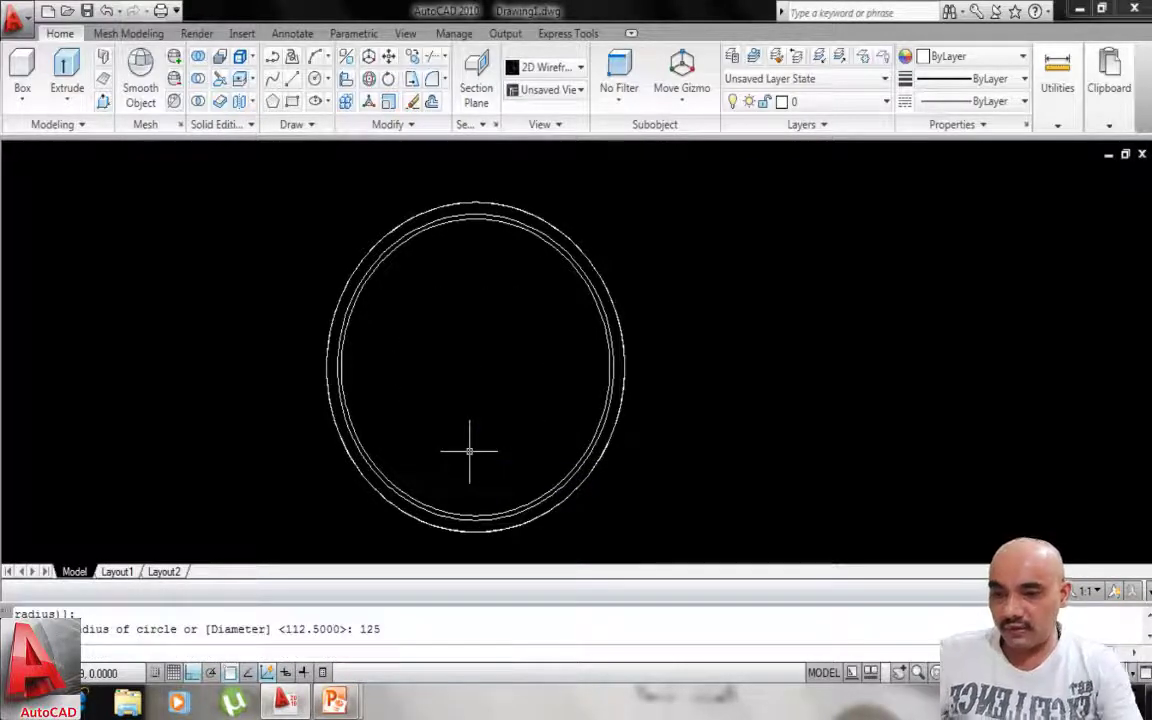
pyautogui.press('Escape')
pyautogui.hotkey('ctrl', 'z')
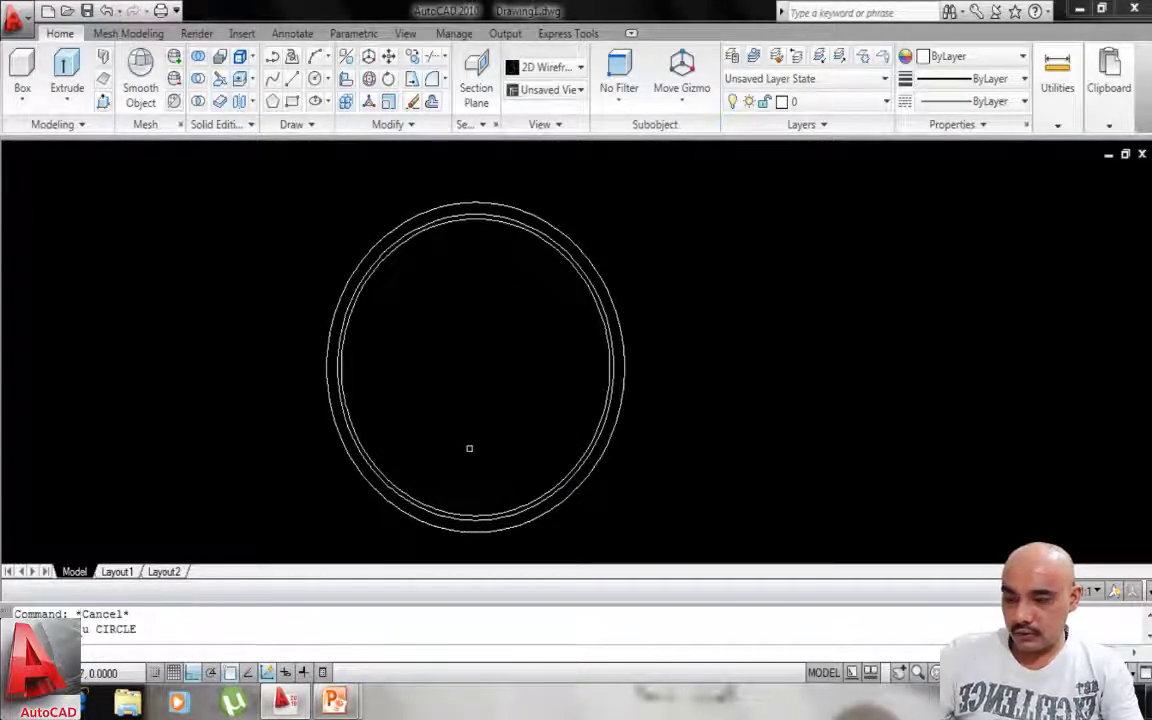
pyautogui.hotkey('ctrl', 'z')
pyautogui.hotkey('ctrl', 'y')
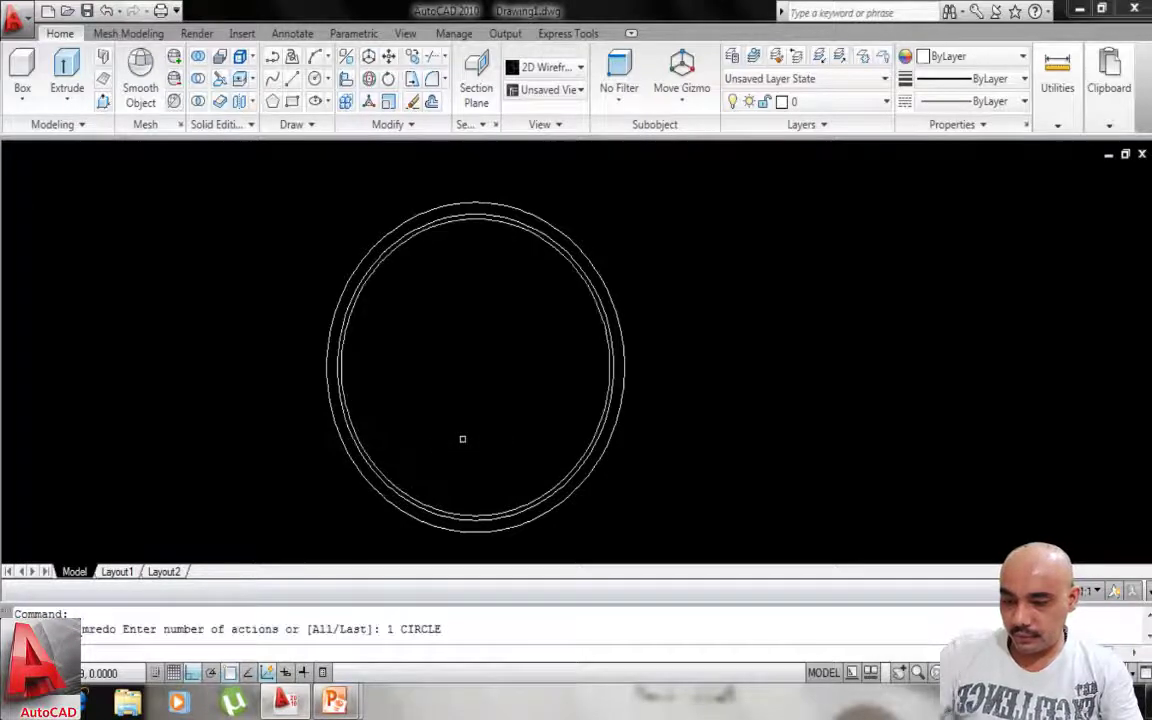
# Draw a concentric circle with a diameter of 125 from the common centre.
pyautogui.write('c')
pyautogui.press('Return')
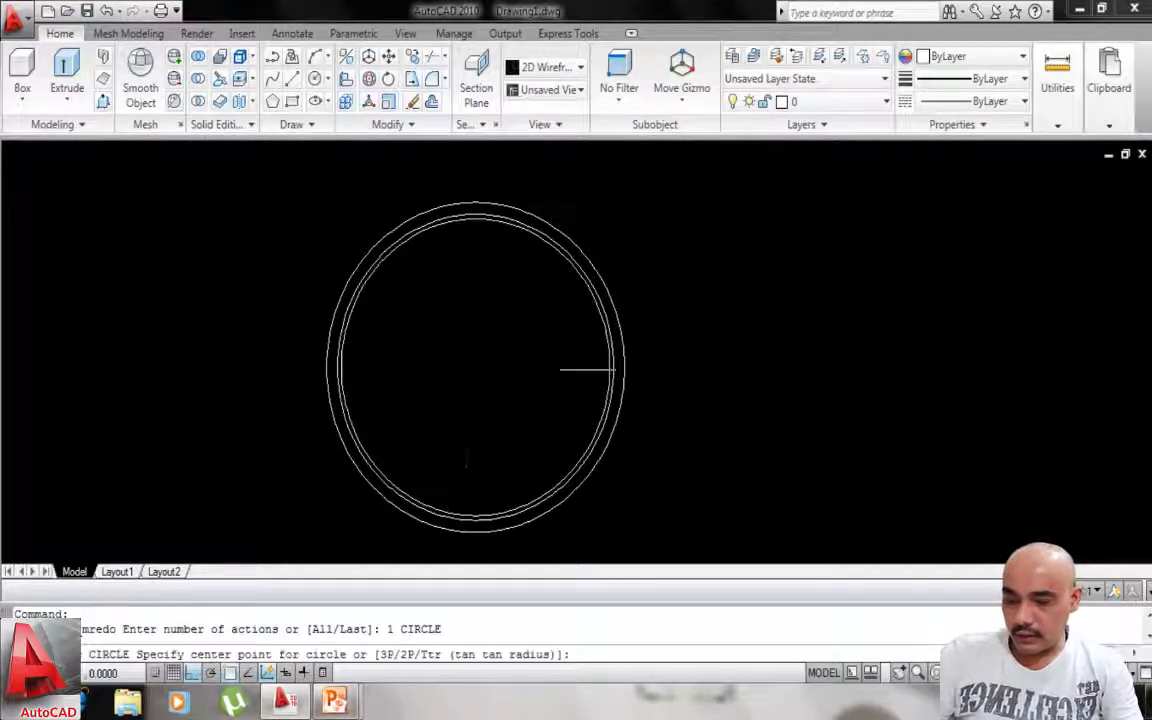
pyautogui.click(474, 365)
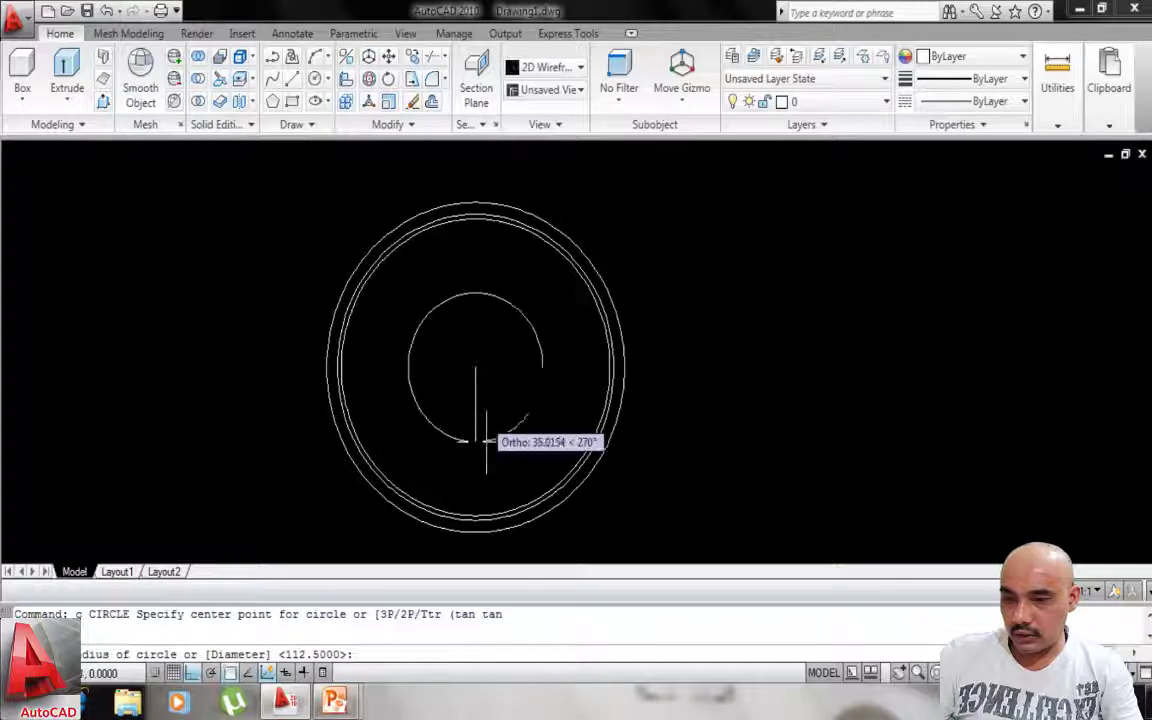
pyautogui.write('d')
pyautogui.press('Return')
pyautogui.write('12')
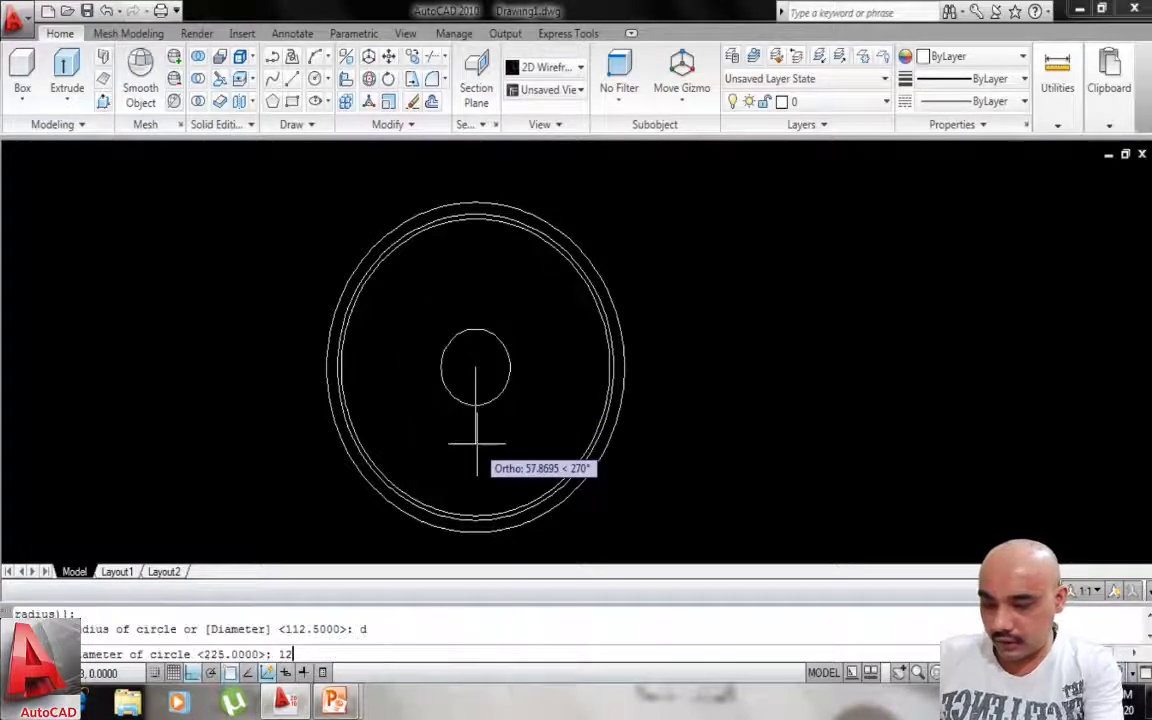
pyautogui.write('5')
pyautogui.press('Return')
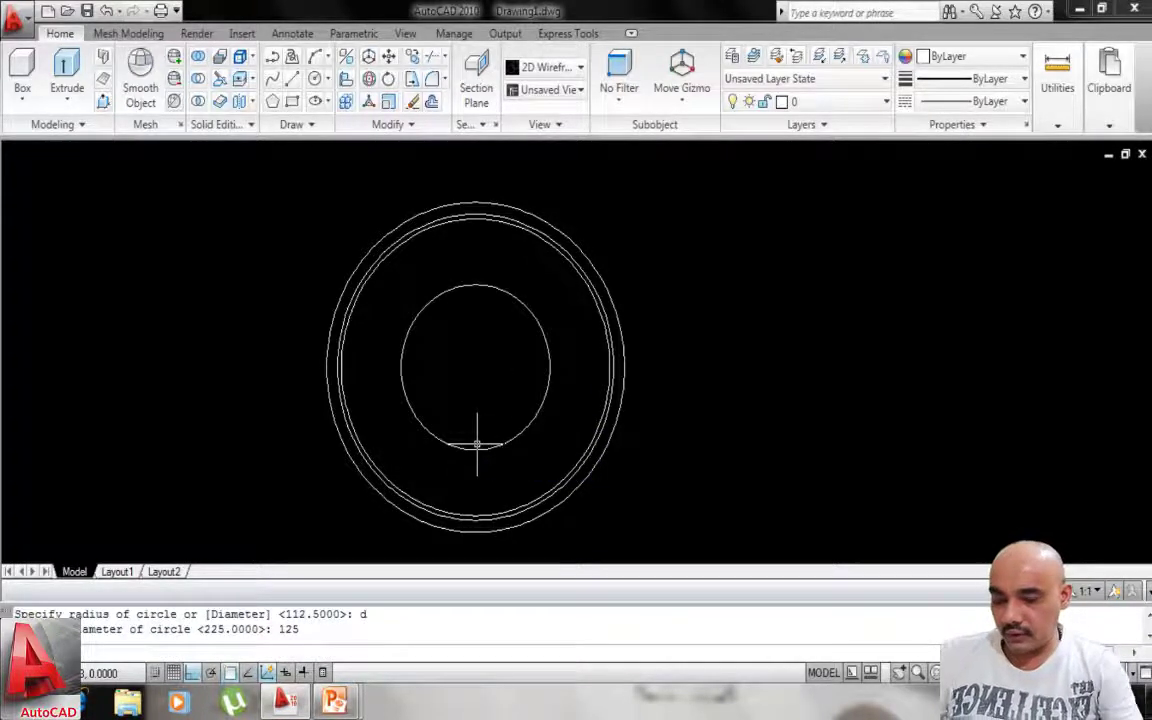
# Add a concentric circle with a diameter of 50 from the common centre.
pyautogui.press('Return')
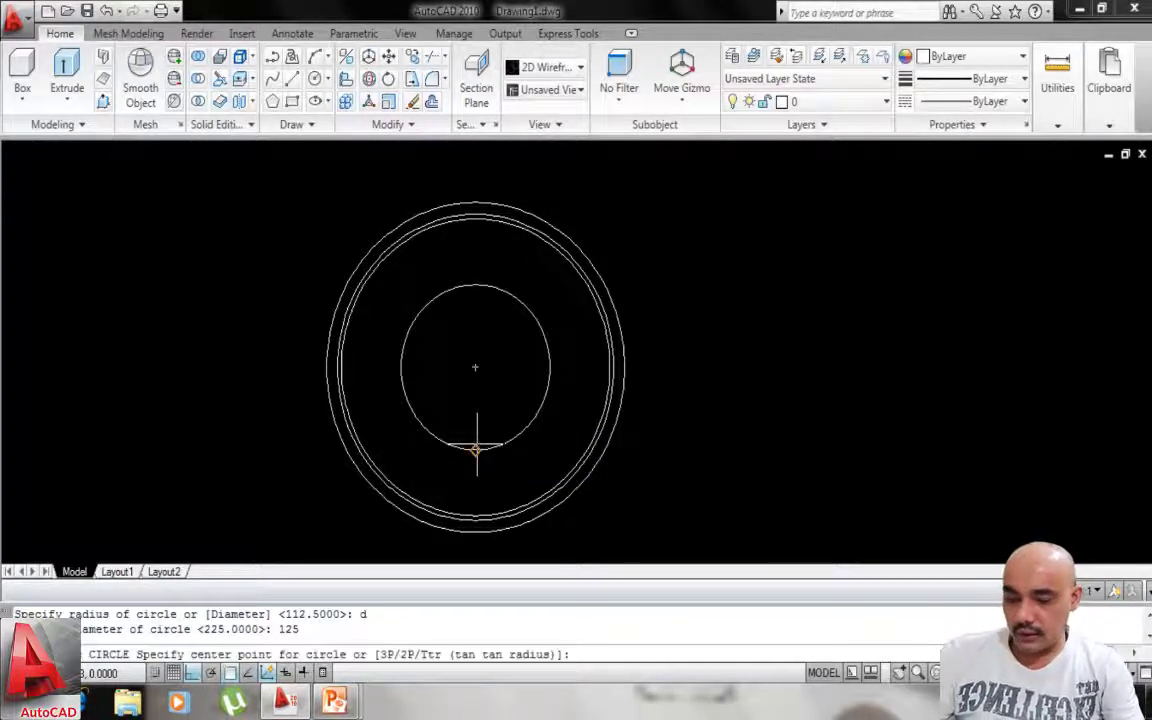
pyautogui.click(475, 367)
pyautogui.write('d')
pyautogui.press('Return')
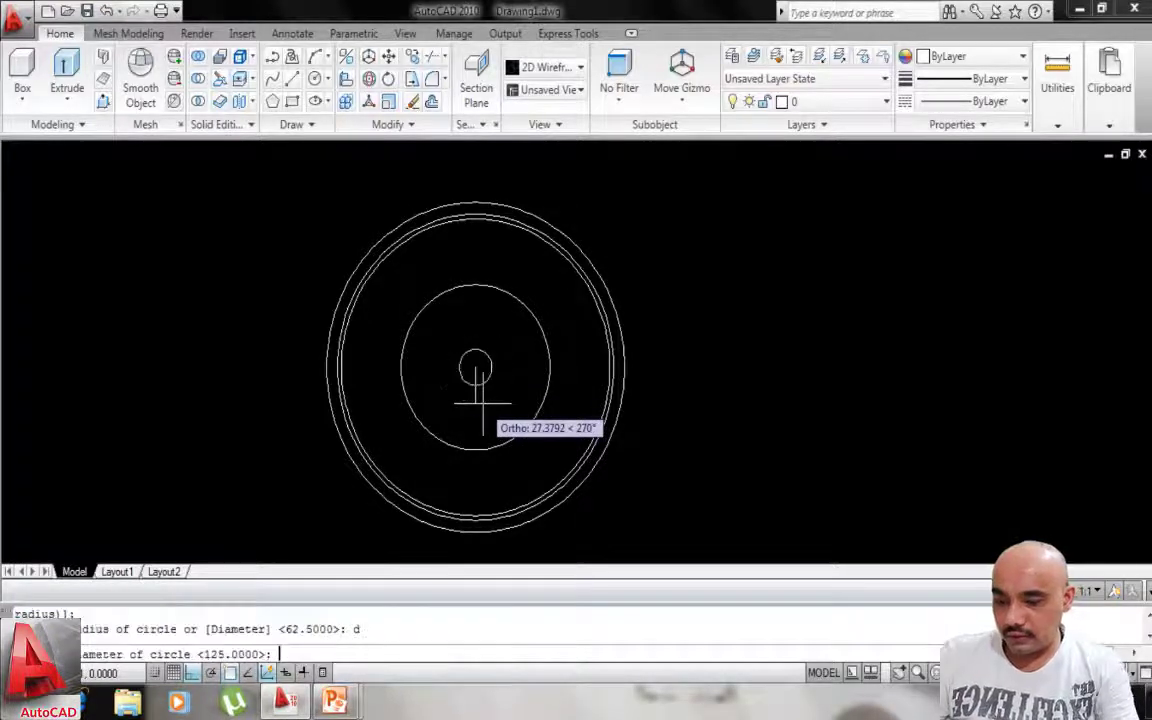
pyautogui.write('50')
pyautogui.press('Return')
# Add the innermost concentric circle with a diameter of 25 from the common centre.
pyautogui.press('Return')
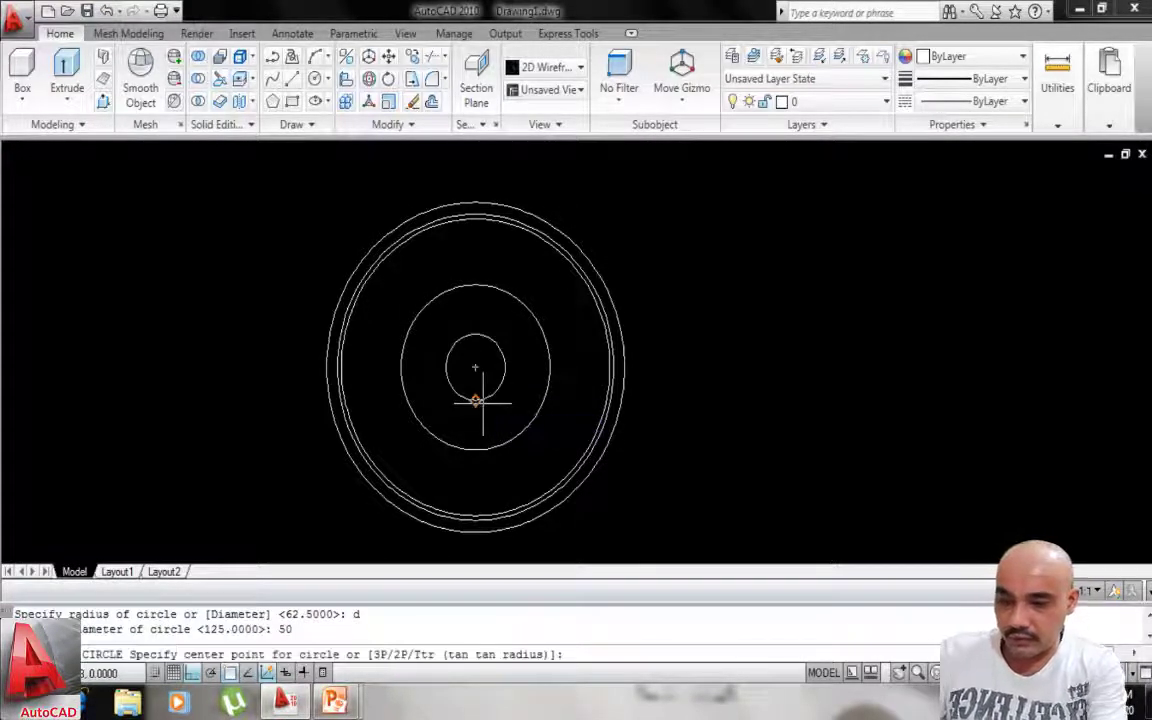
pyautogui.click(475, 367)
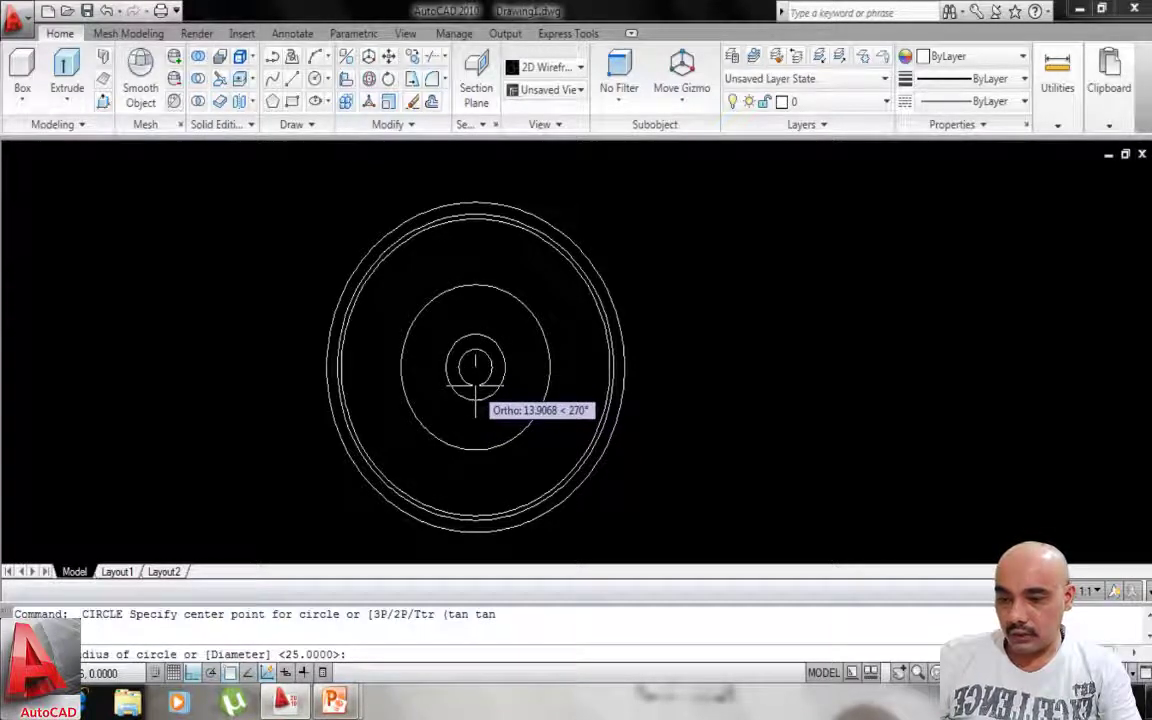
pyautogui.write('d')
pyautogui.press('Return')
pyautogui.write('25')
pyautogui.press('Return')
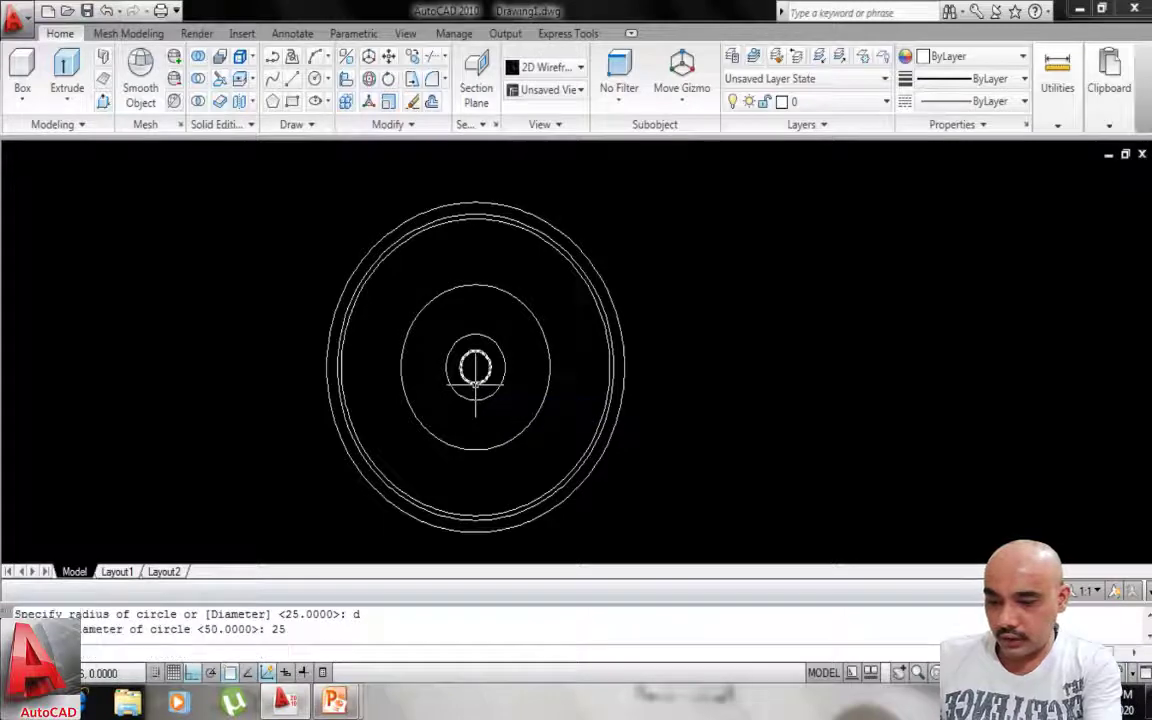
# Draw a circle with a diameter of 36 centred on the top quadrant of the 125-diameter circle.
pyautogui.scroll(1, 472, 360)
pyautogui.scroll(-4, 472, 358)
pyautogui.scroll(6, 474, 359)
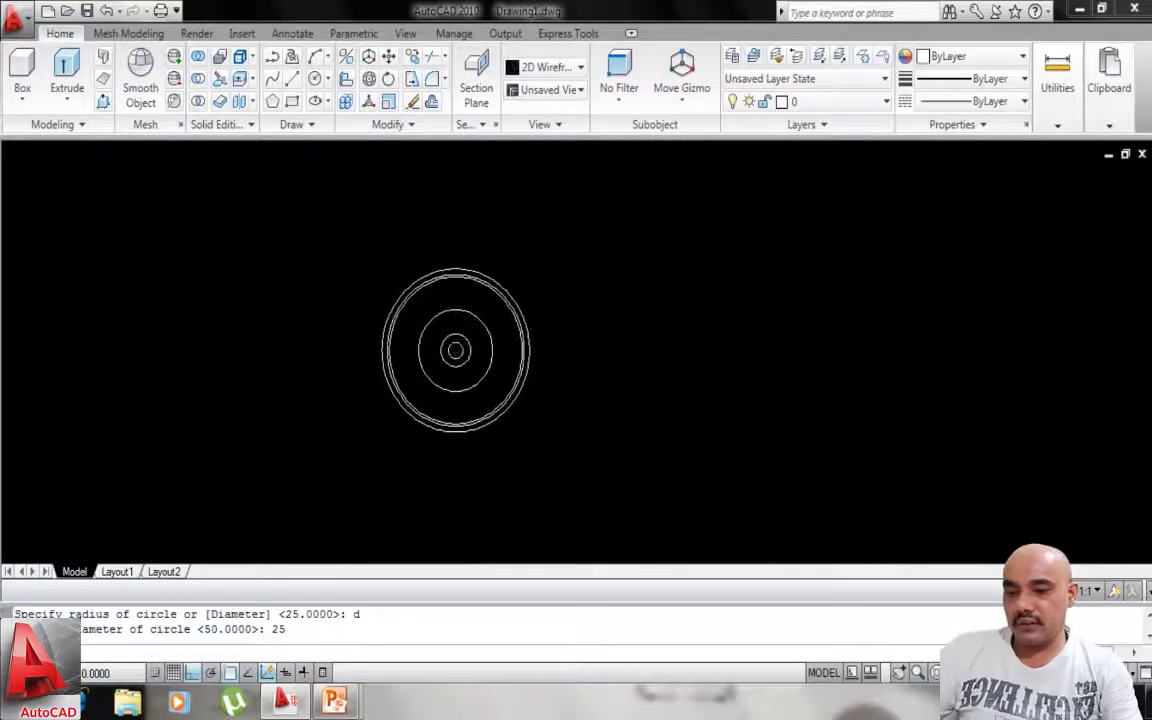
pyautogui.moveTo(477, 358); pyautogui.dragTo(518, 341, button='middle')
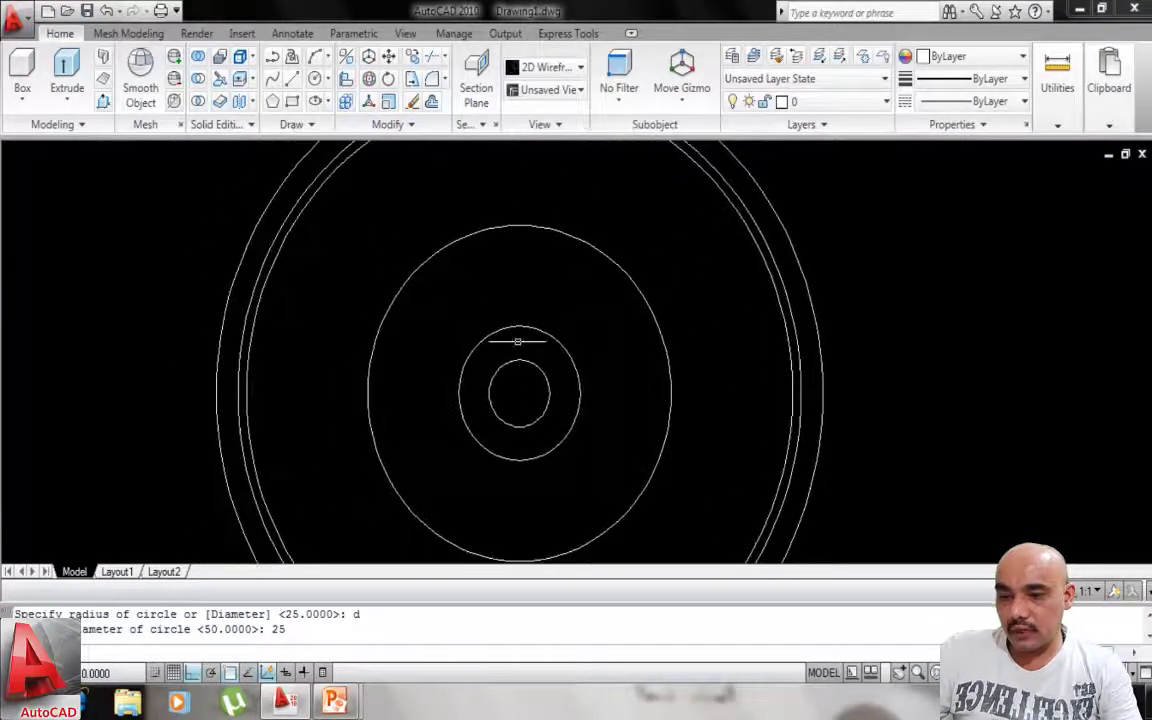
pyautogui.press('Return')
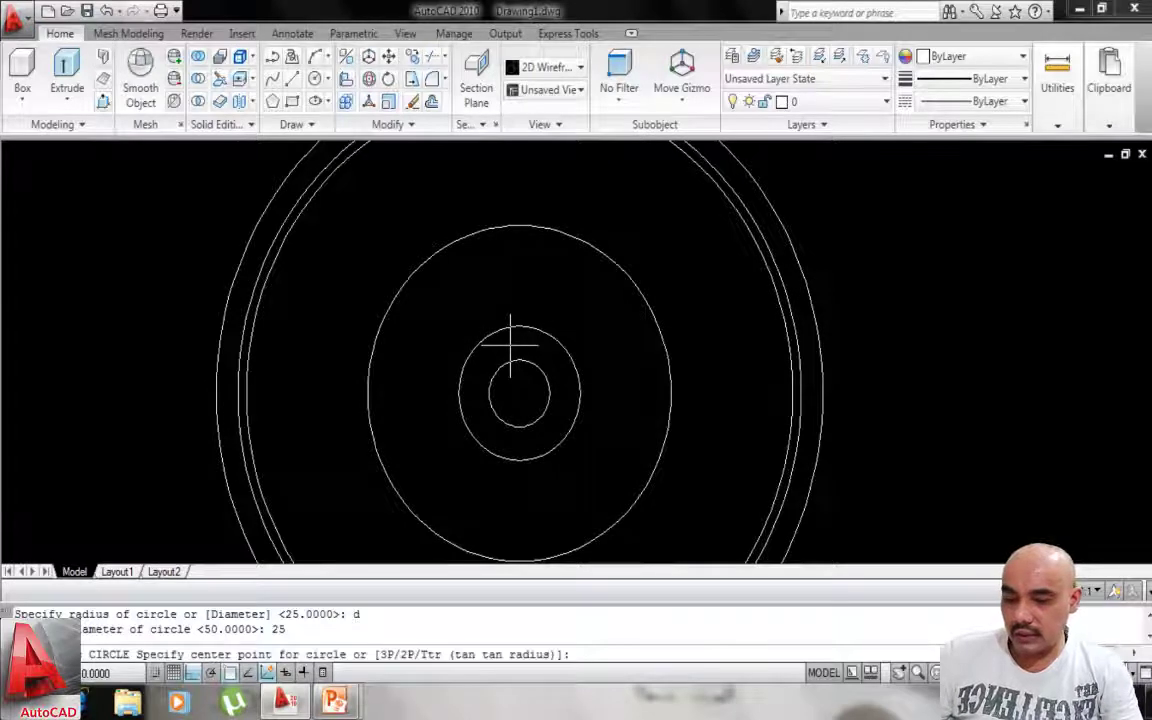
pyautogui.click(519, 225)
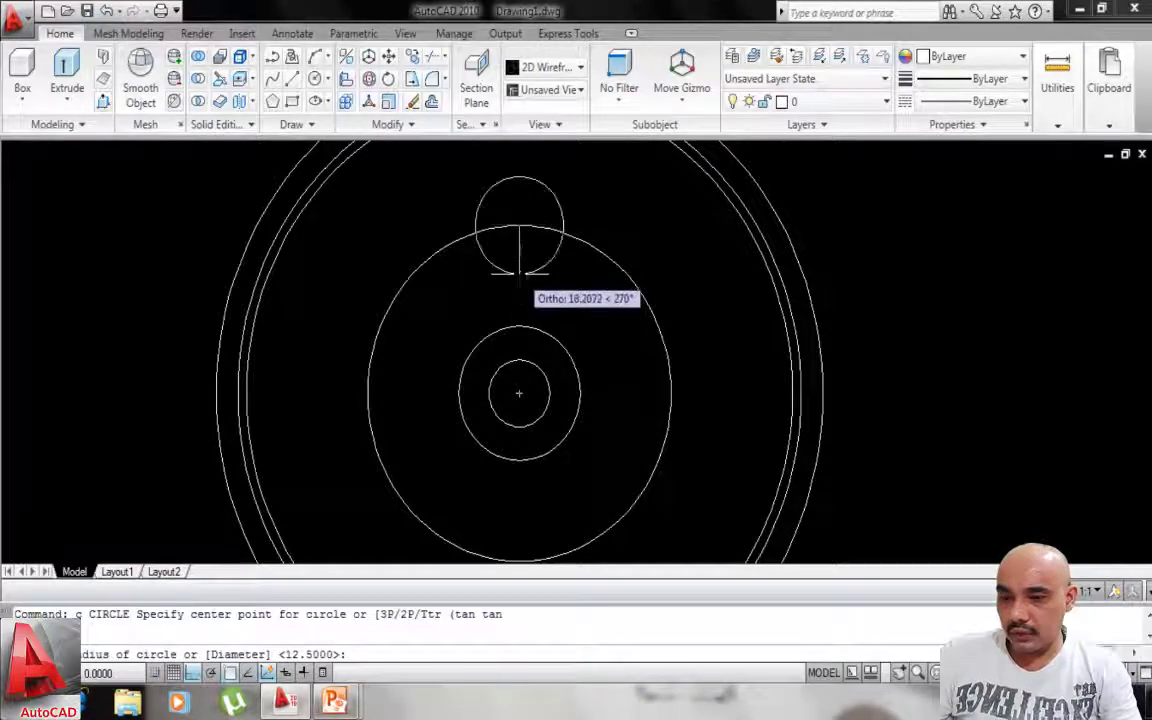
pyautogui.write('d')
pyautogui.press('Return')
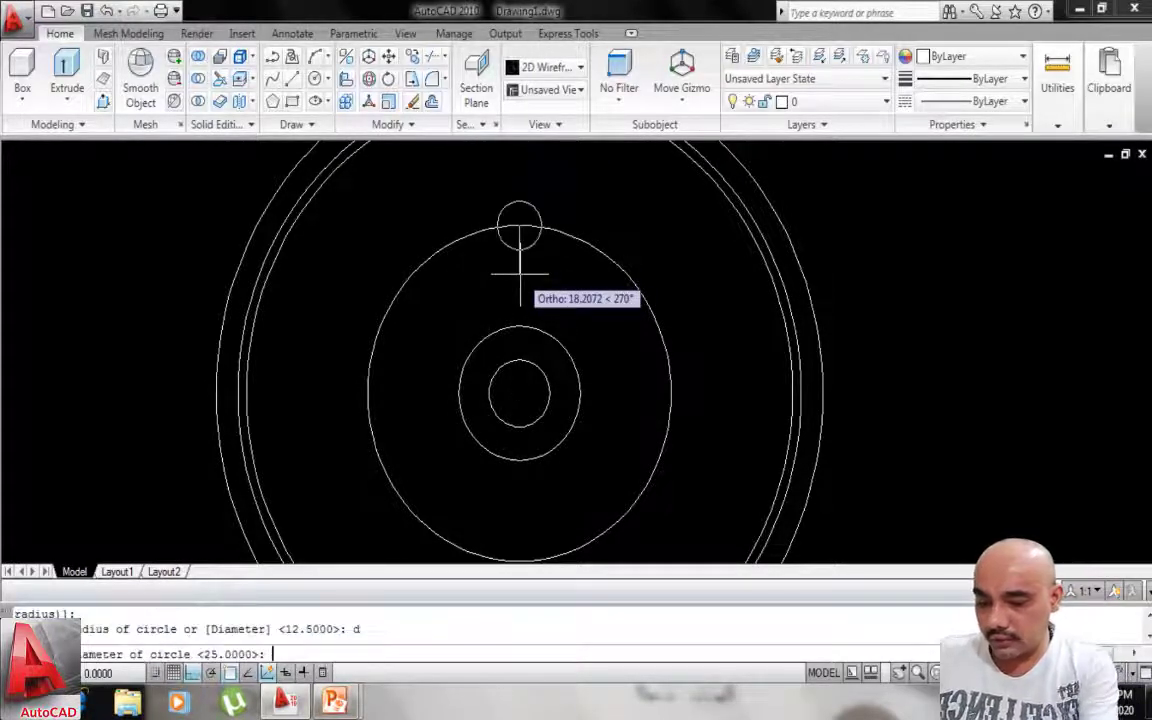
pyautogui.write('36')
pyautogui.press('Return')
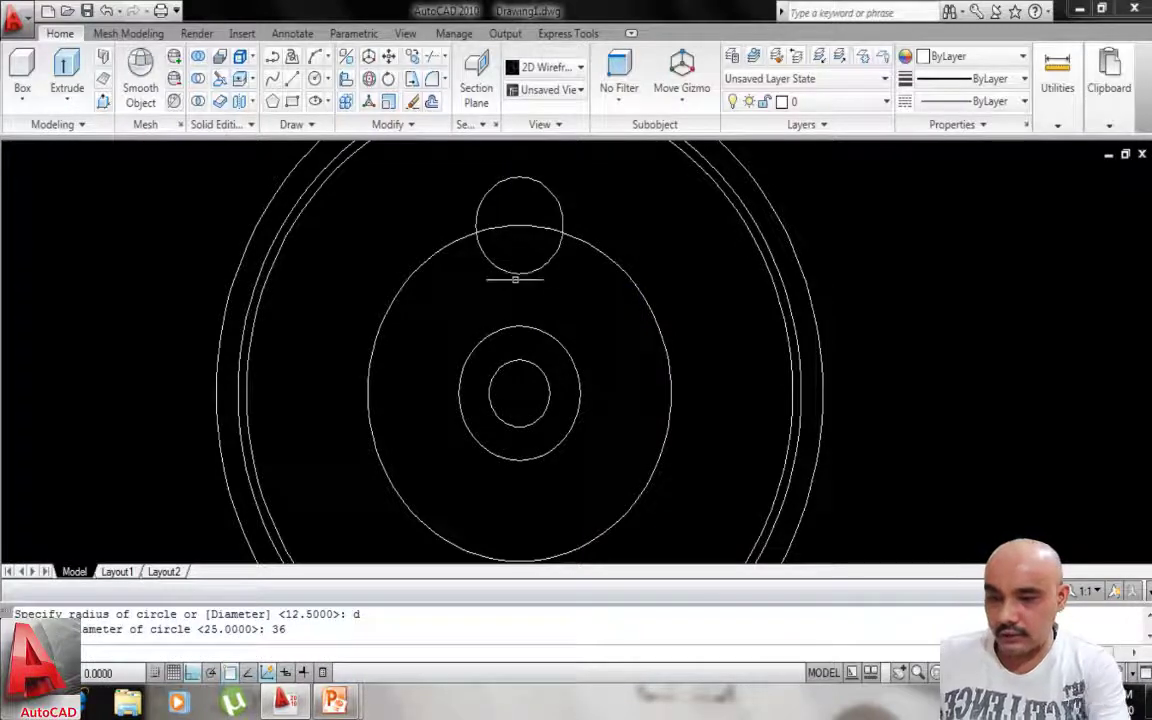
# Create a polar array of the 36-diameter circle around the common centre, with 4 items over 360 degrees.
pyautogui.scroll(-2, 521, 277)
pyautogui.moveTo(435, 215); pyautogui.dragTo(366, 229, button='middle')
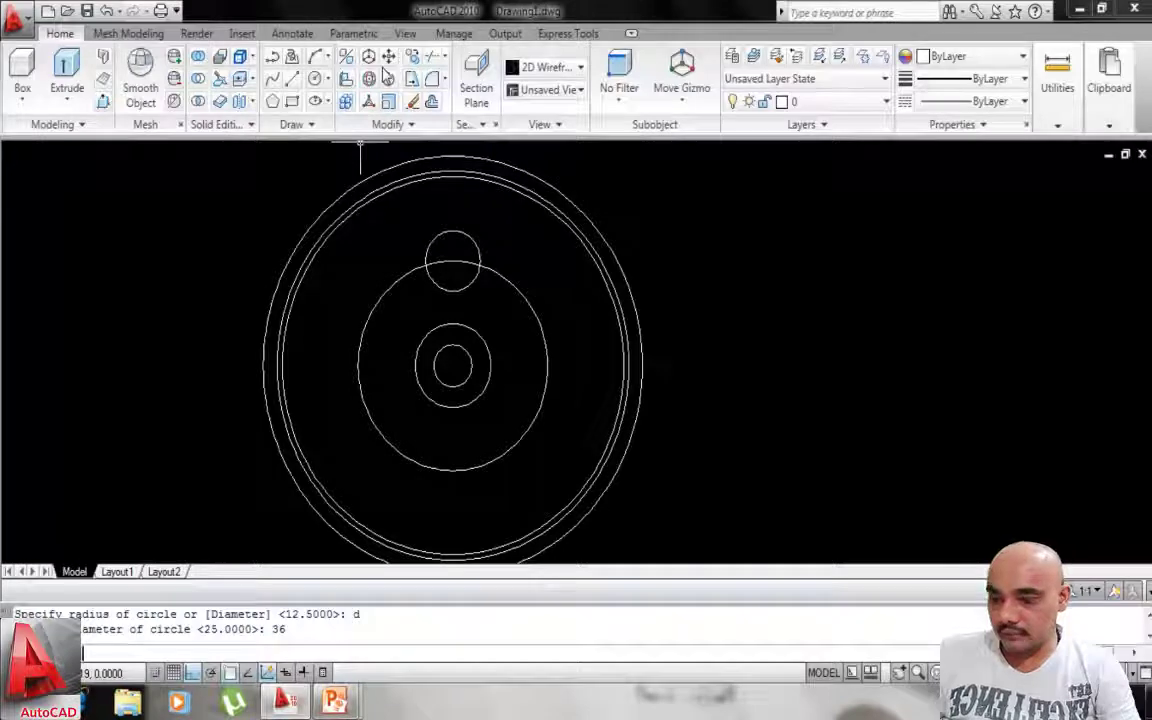
pyautogui.write('ay')
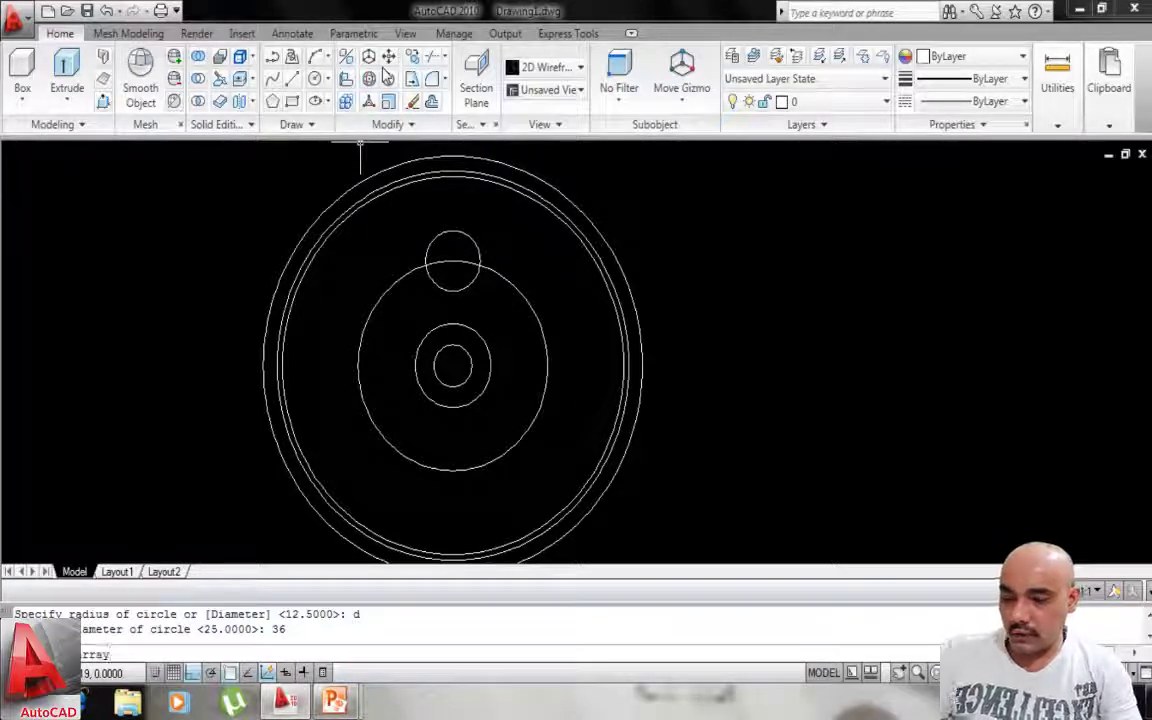
pyautogui.press('Return')
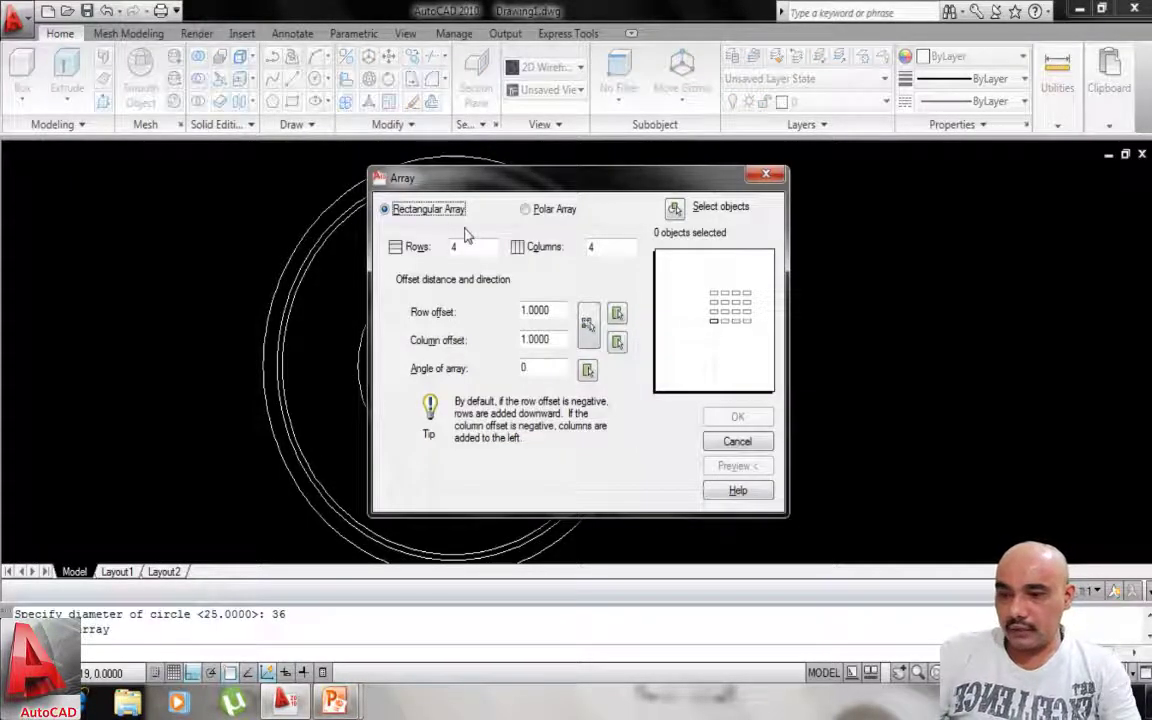
pyautogui.click(554, 210)
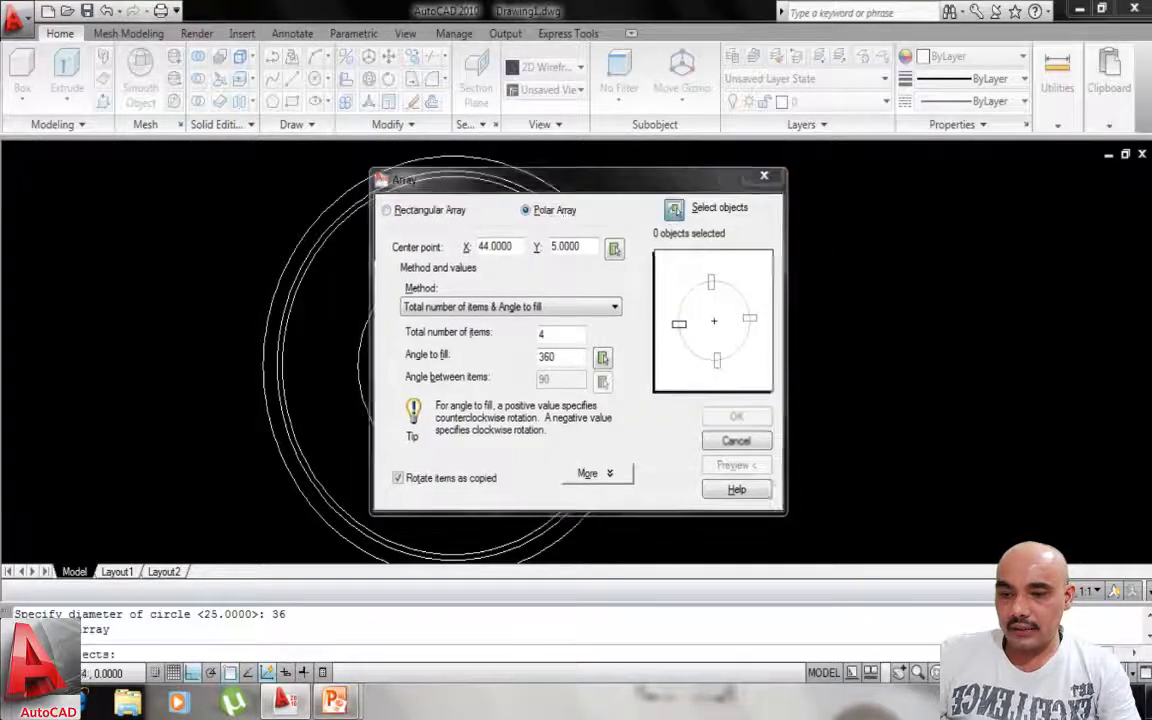
pyautogui.click(674, 209)
pyautogui.click(455, 233)
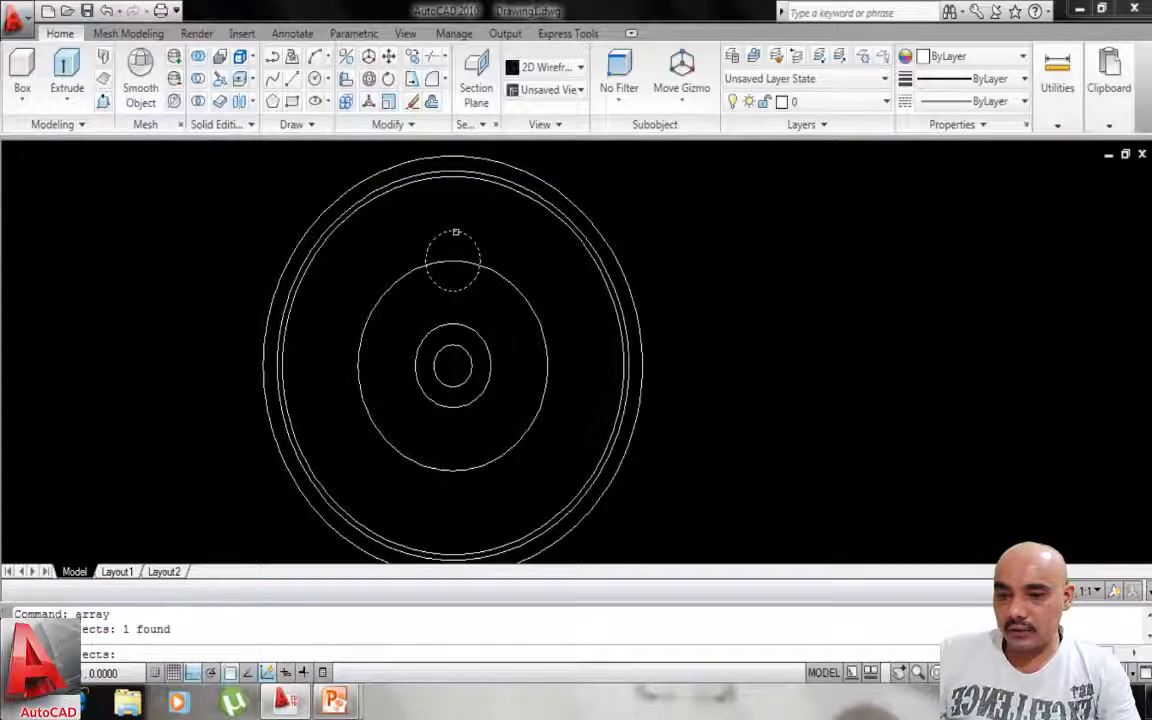
pyautogui.press('Return')
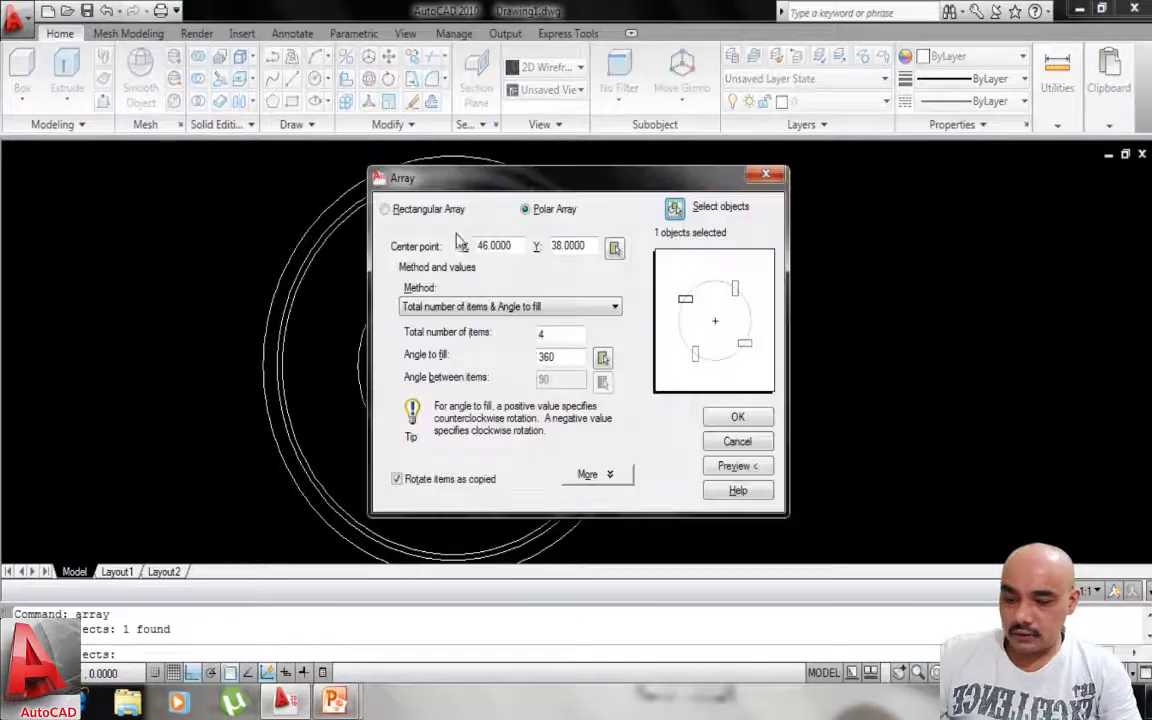
pyautogui.click(615, 249)
pyautogui.click(455, 364)
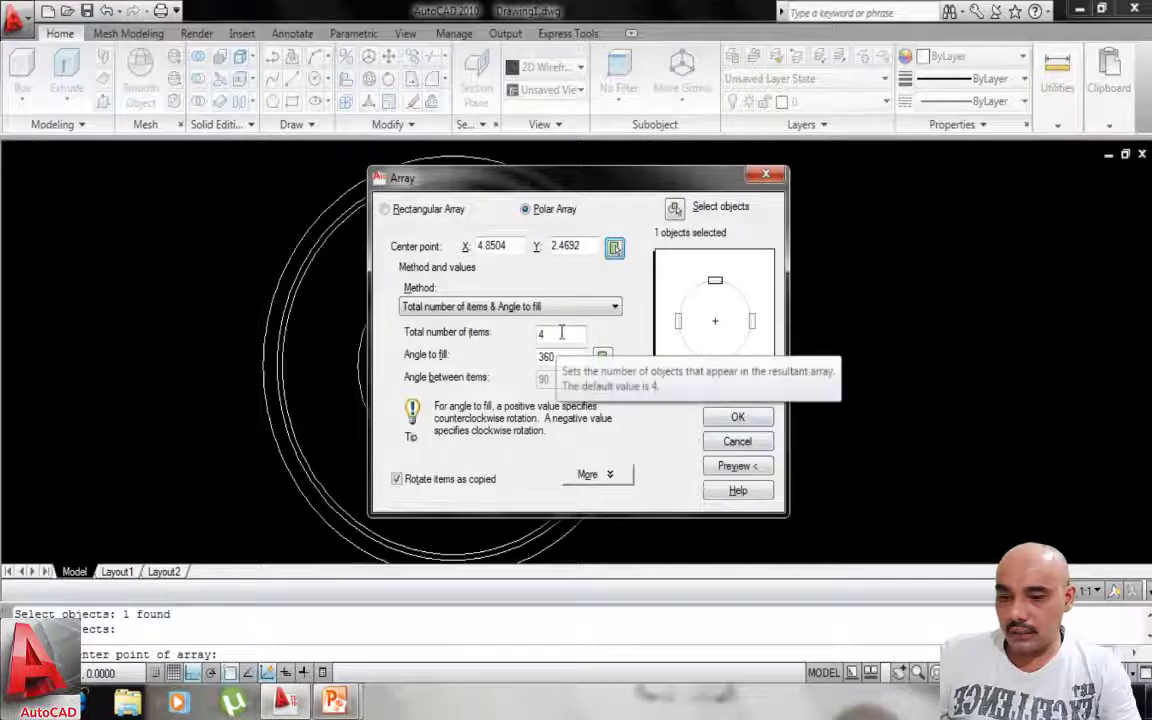
pyautogui.click(737, 466)
pyautogui.click(716, 414)
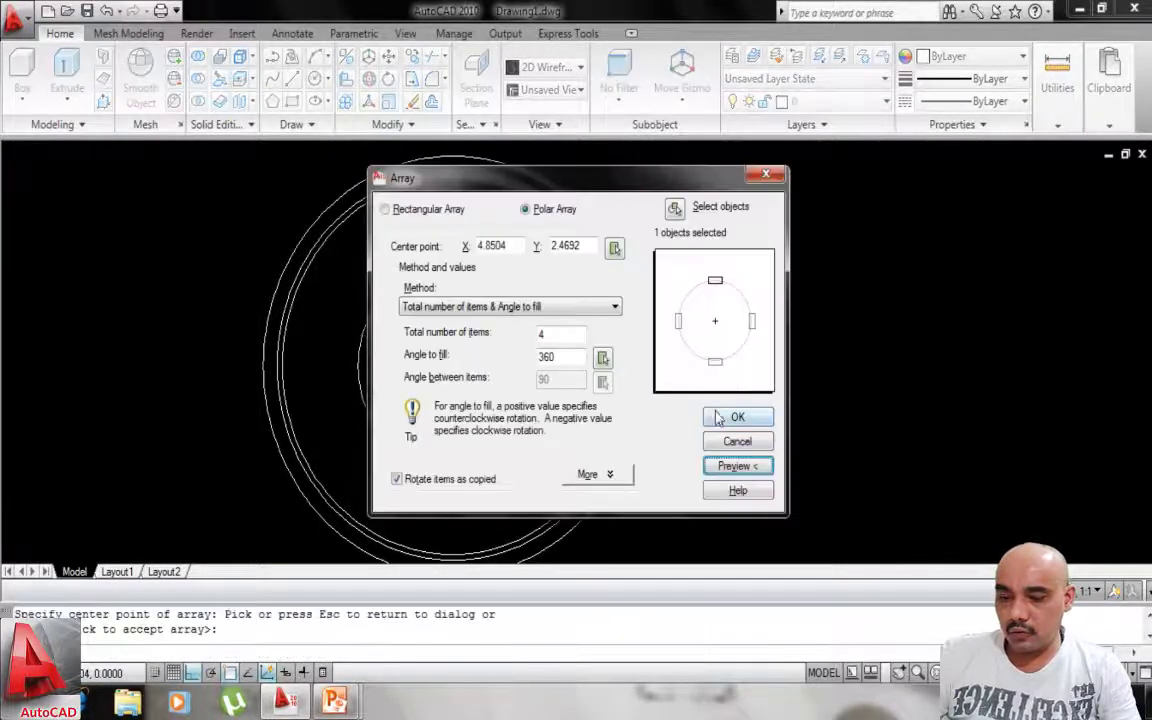
pyautogui.click(728, 417)
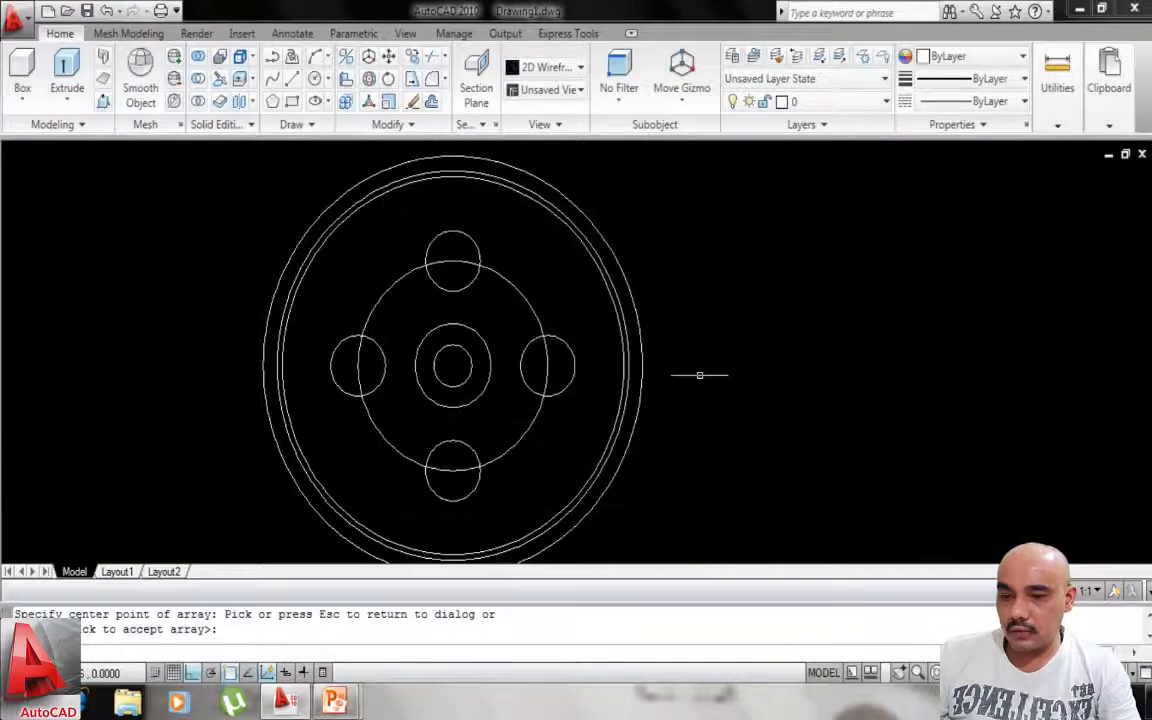
# Draw a short vertical line upward from the left quadrant of the innermost 25-diameter circle.
pyautogui.scroll(2, 445, 345)
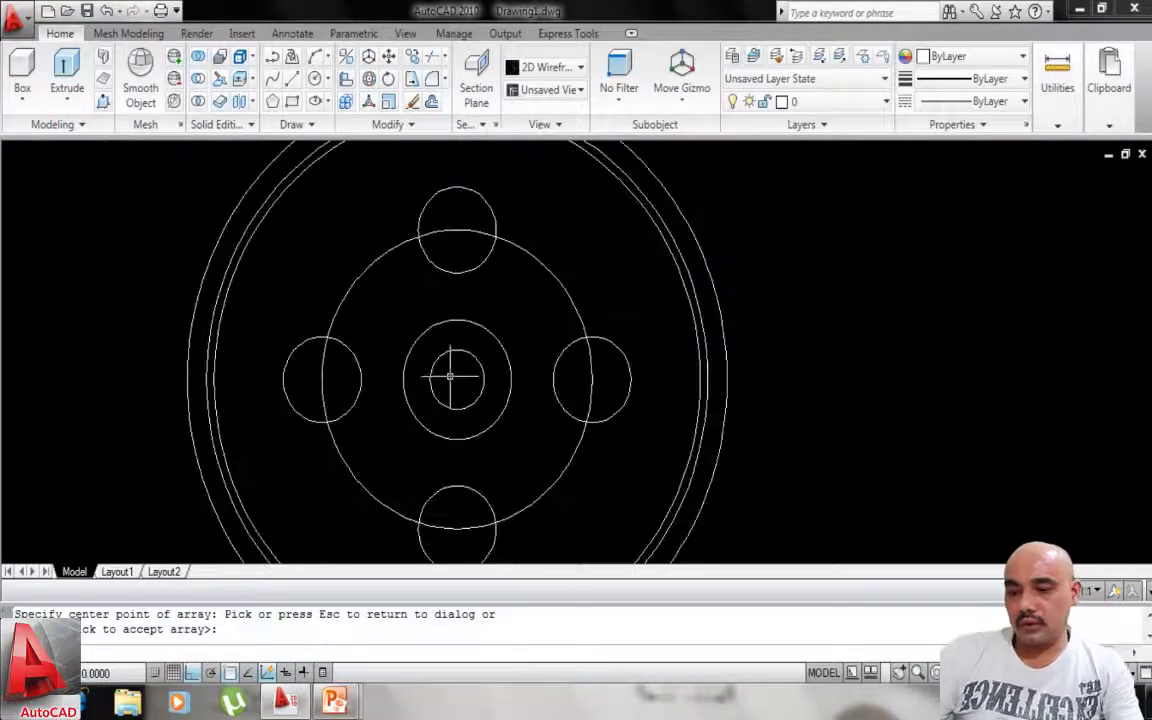
pyautogui.scroll(1, 475, 370)
pyautogui.scroll(1, 486, 372)
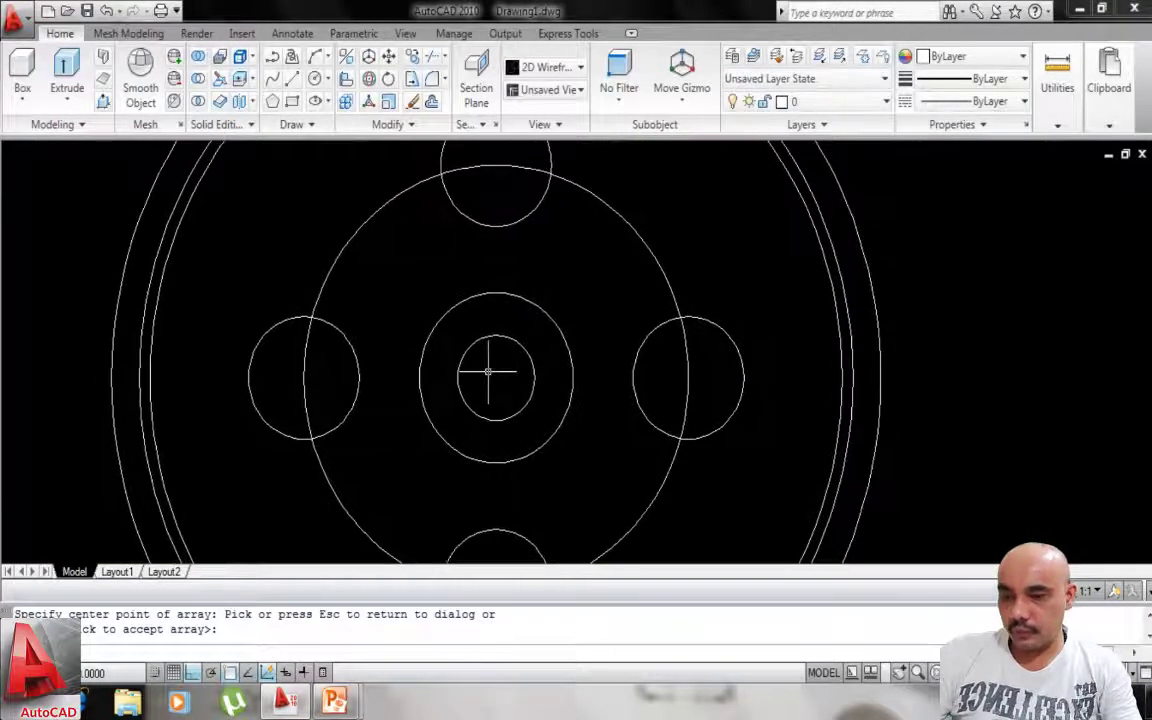
pyautogui.scroll(3, 488, 372)
pyautogui.scroll(-2, 488, 372)
pyautogui.moveTo(489, 373); pyautogui.dragTo(535, 386, button='middle')
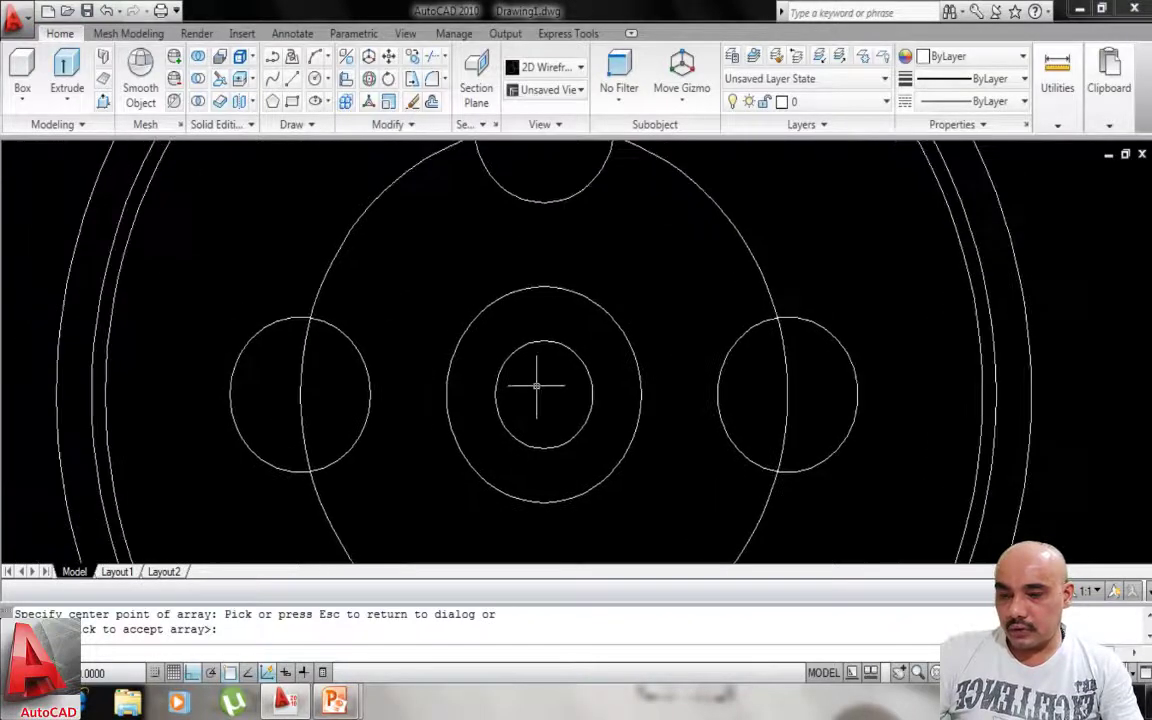
pyautogui.write('l')
pyautogui.press('Return')
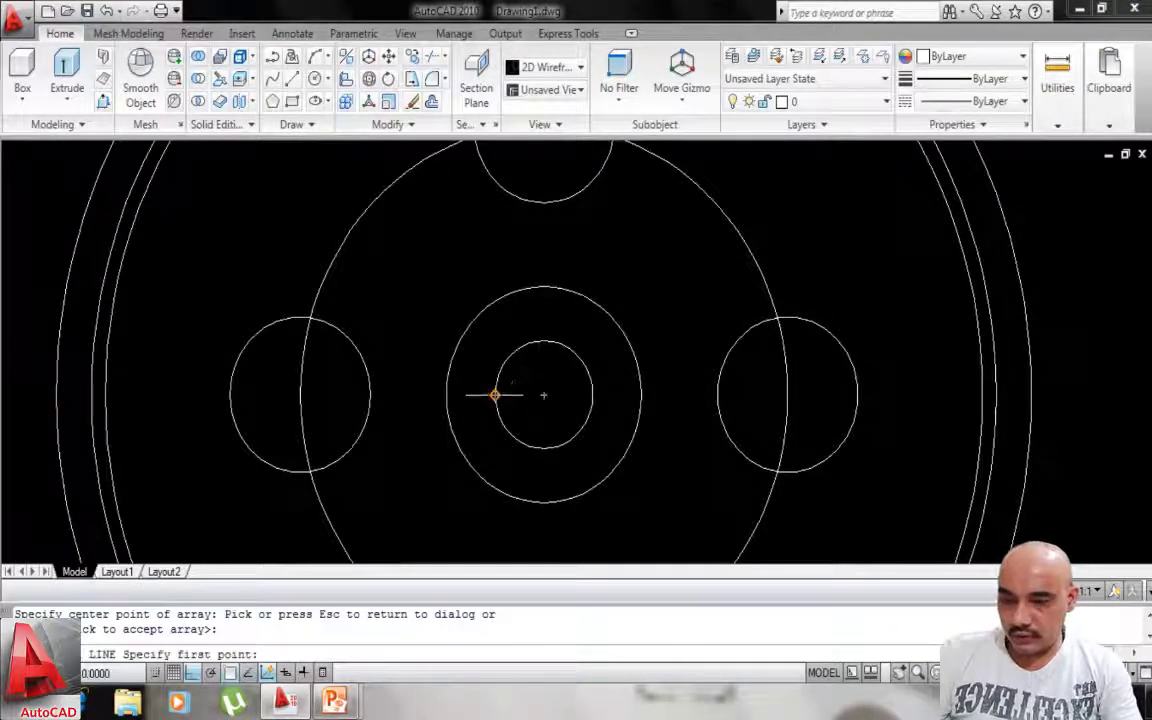
pyautogui.click(494, 395)
pyautogui.click(495, 334)
pyautogui.press('Return')
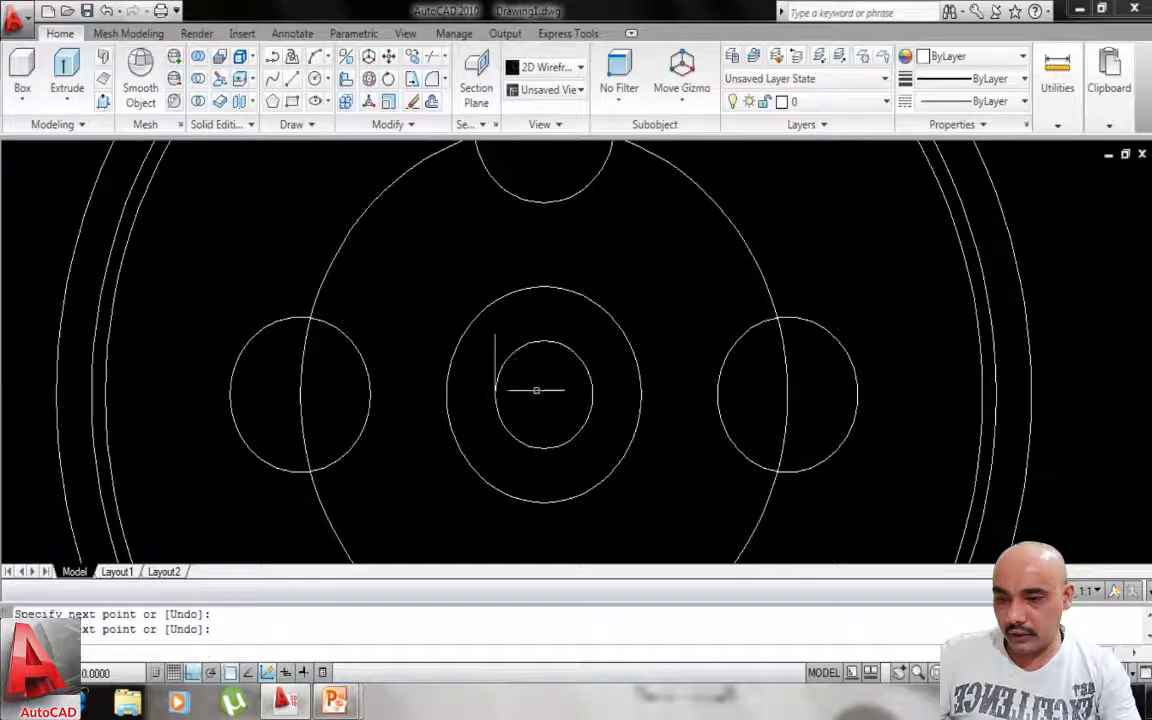
# Draw a vertical line from the common centre upward past the 50-diameter circle.
pyautogui.moveTo(536, 390); pyautogui.dragTo(542, 400, button='middle')
pyautogui.write('l')
pyautogui.press('Return')
pyautogui.click(549, 403)
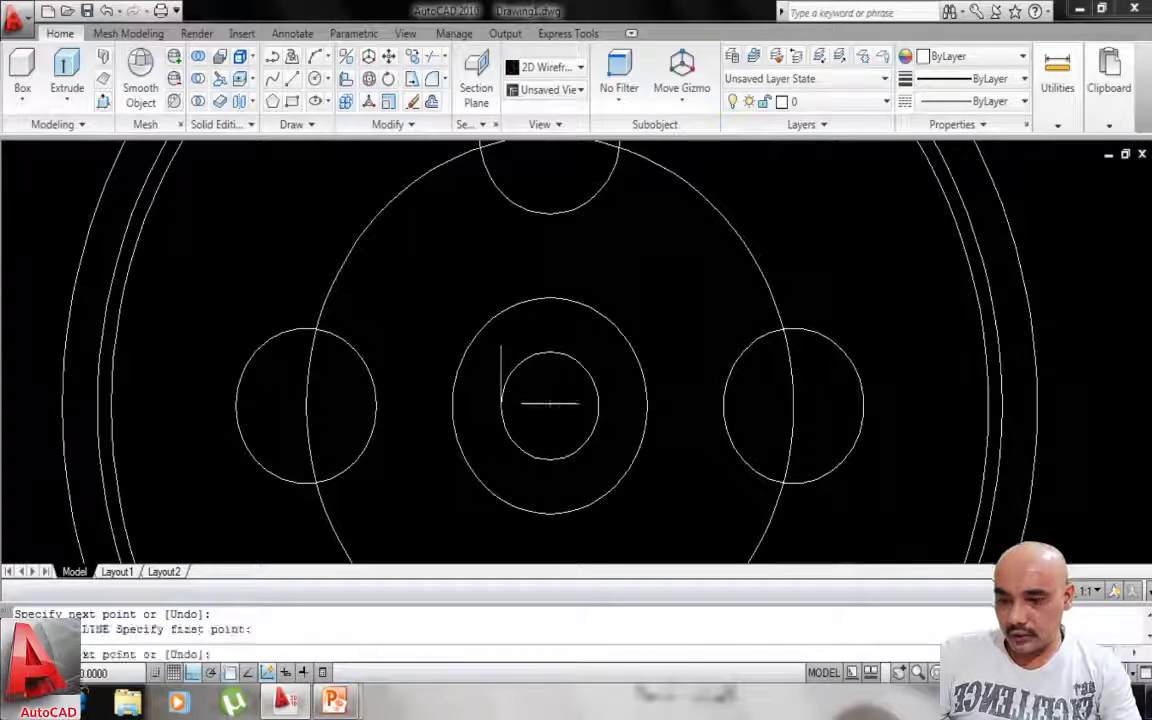
pyautogui.click(546, 264)
pyautogui.press('Return')
# Draw a horizontal line from the left quadrant of the 25-diameter circle through the centre to just beyond the 50-diameter circle's right side.
pyautogui.write('l')
pyautogui.press('Return')
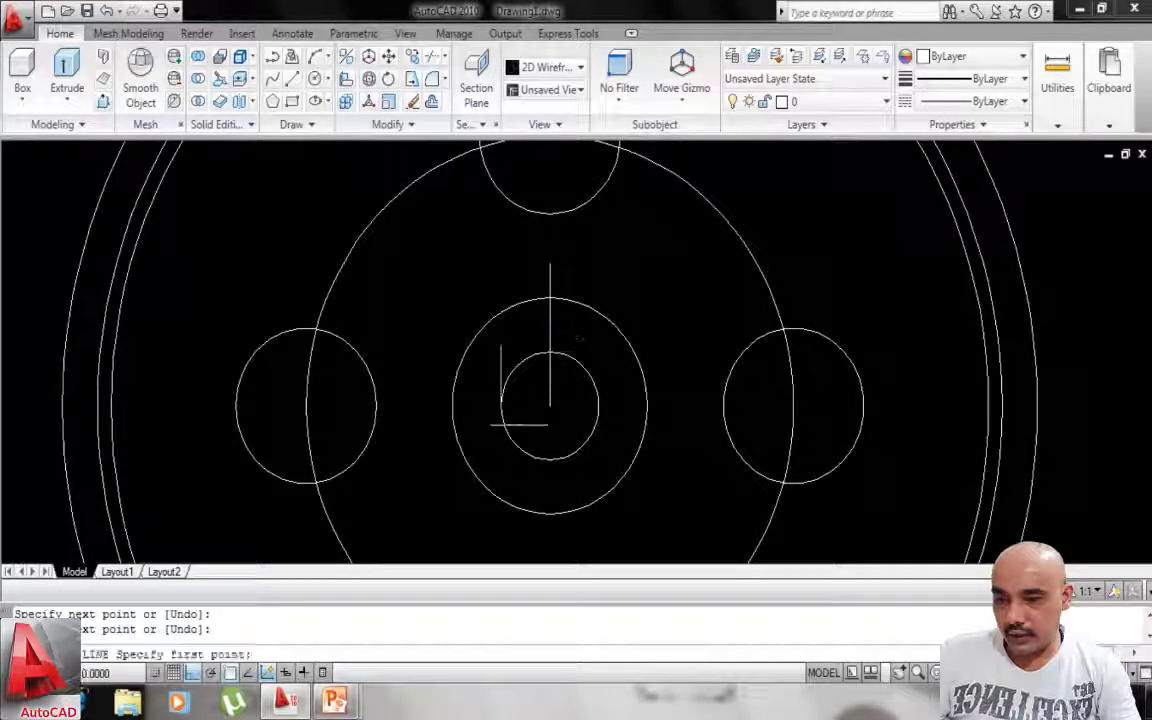
pyautogui.click(500, 406)
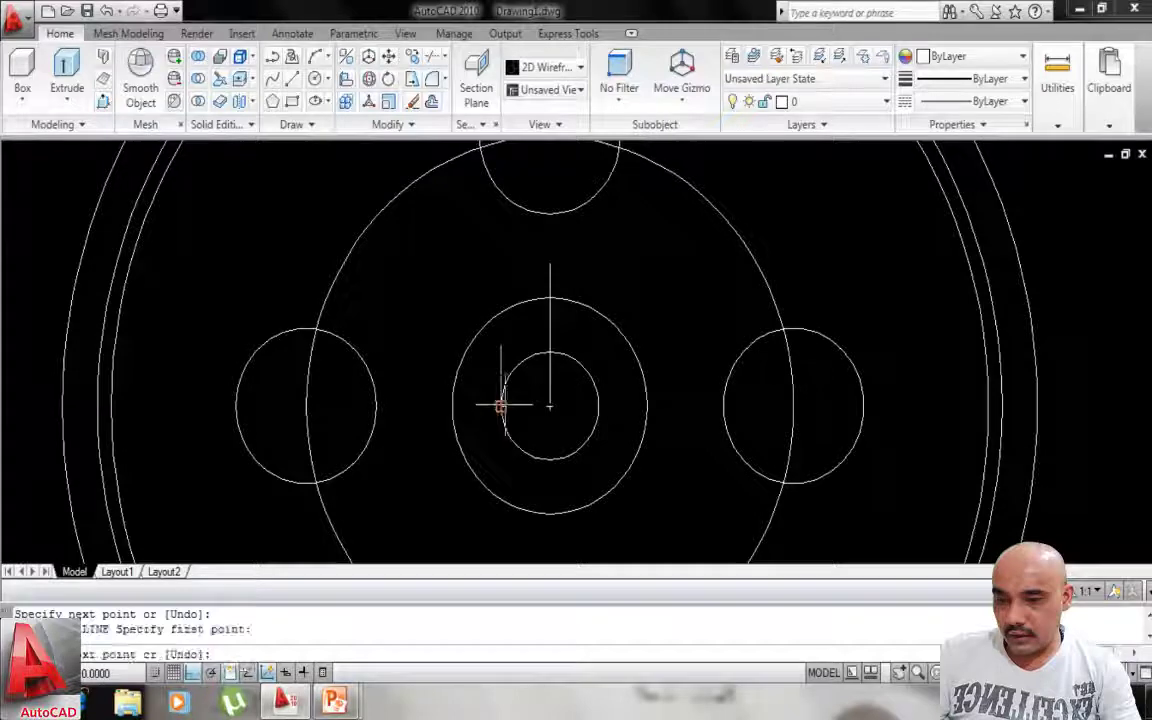
pyautogui.click(679, 406)
pyautogui.press('Return')
pyautogui.moveTo(570, 410); pyautogui.dragTo(566, 432, button='middle')
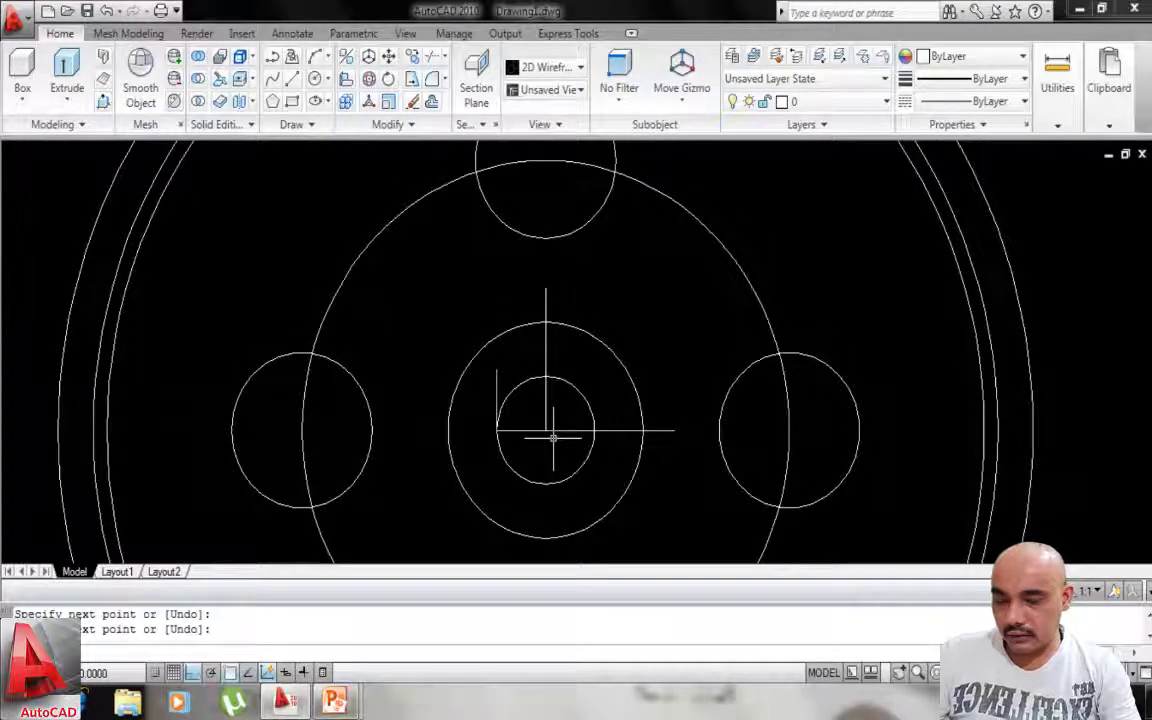
# Switch to the PowerPoint slide of the V stepped pulley to check the keyway dimensions, and return to AutoCAD.
pyautogui.moveTo(345, 698)
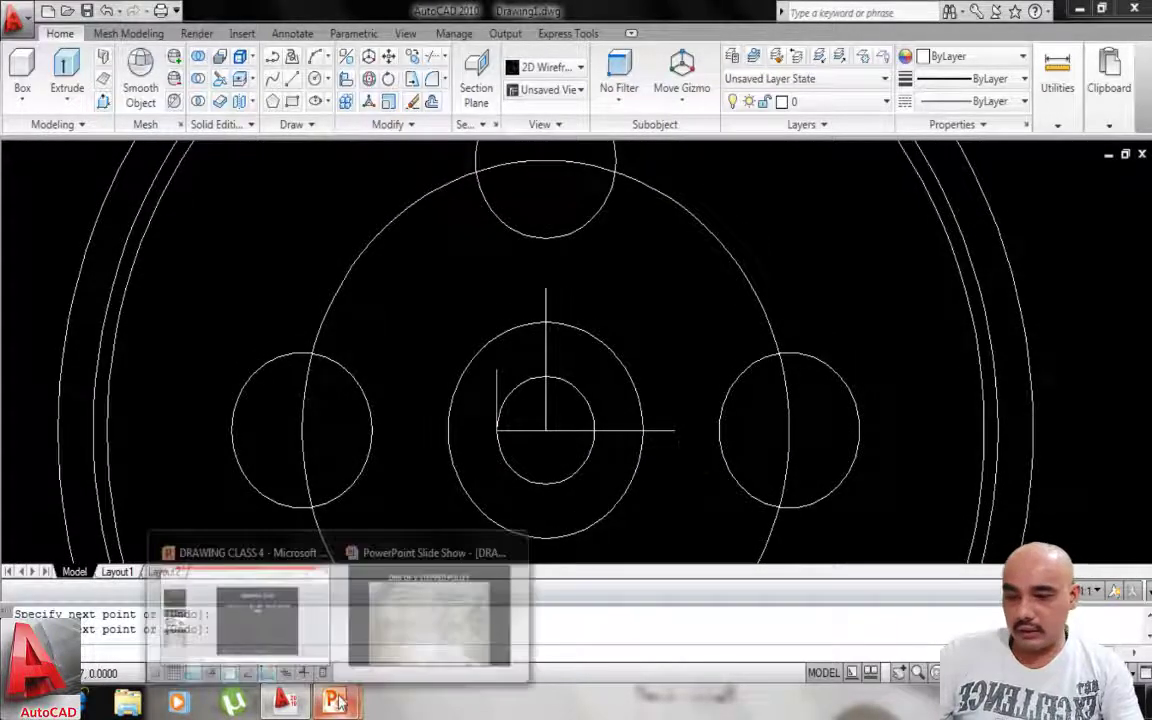
pyautogui.click(360, 550)
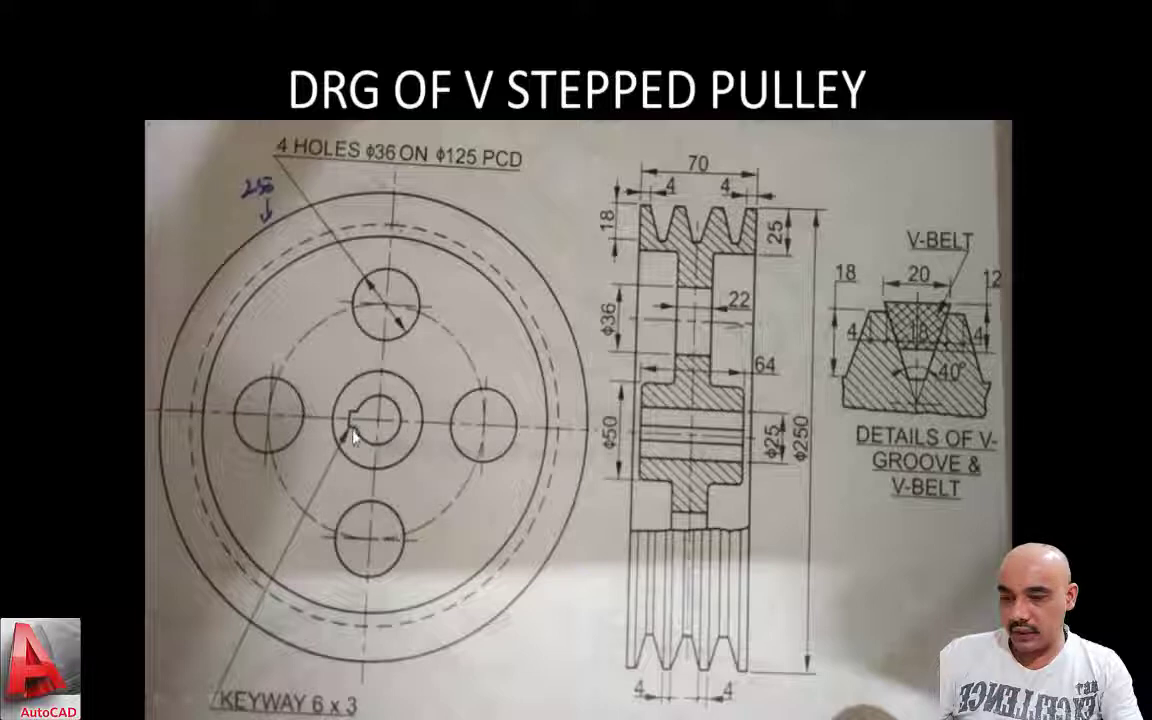
pyautogui.click(433, 718)
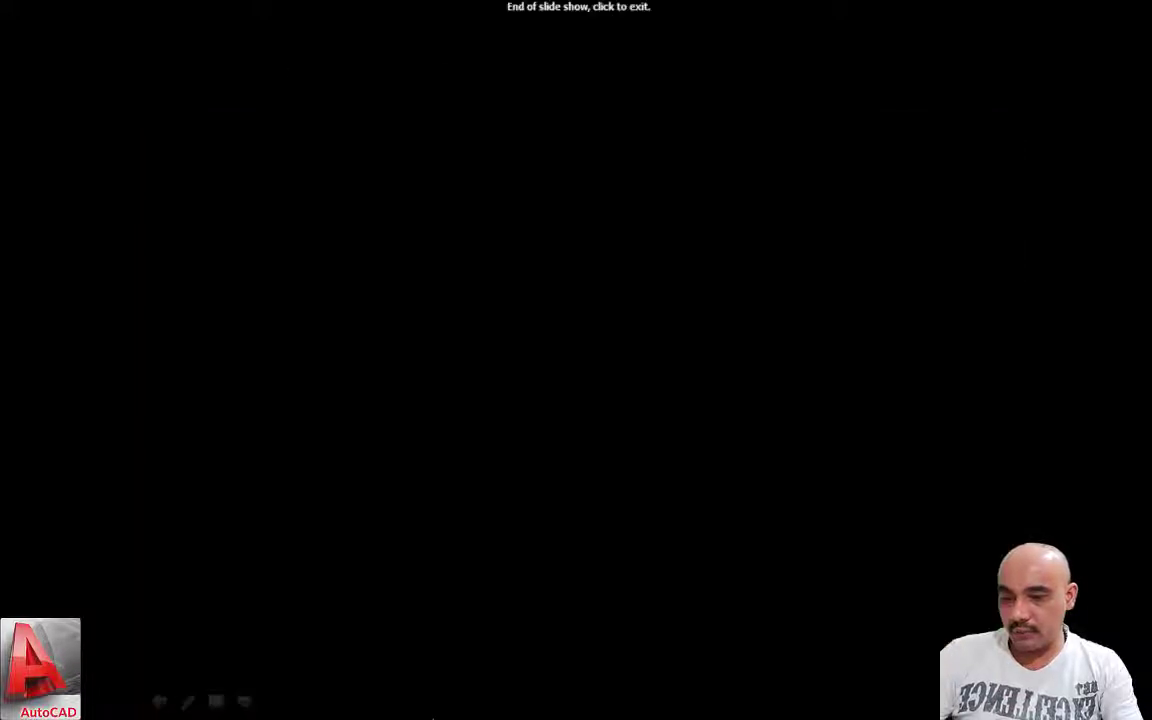
pyautogui.press('super')
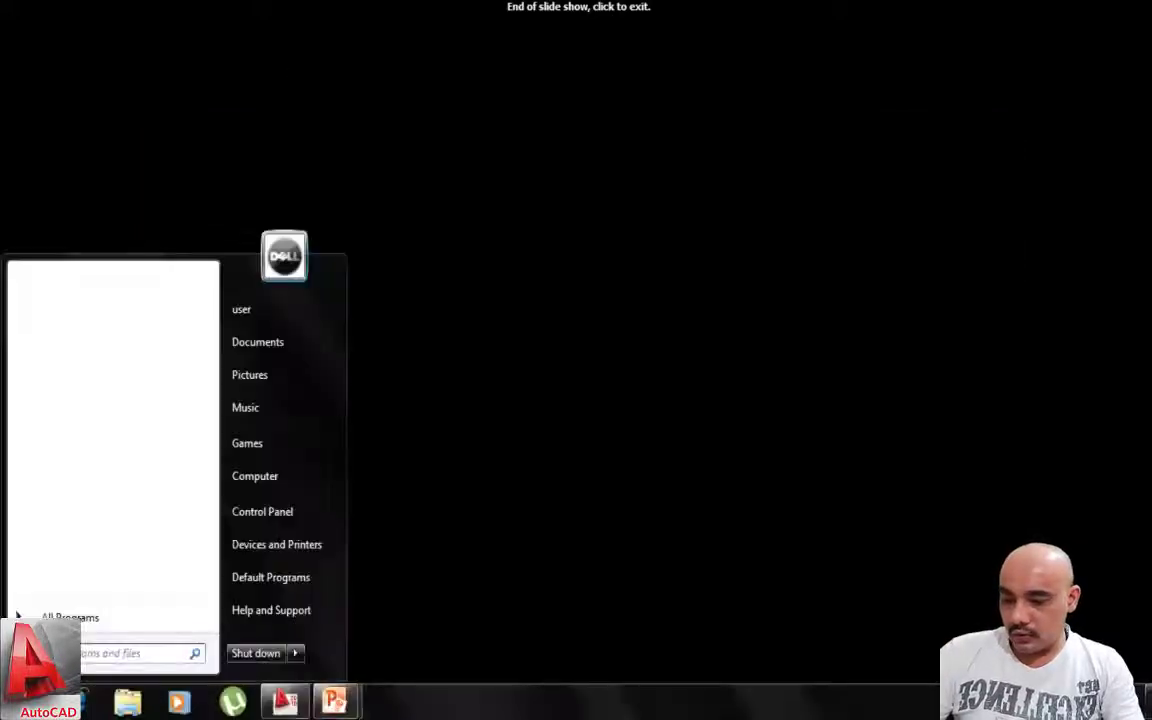
pyautogui.click(285, 700)
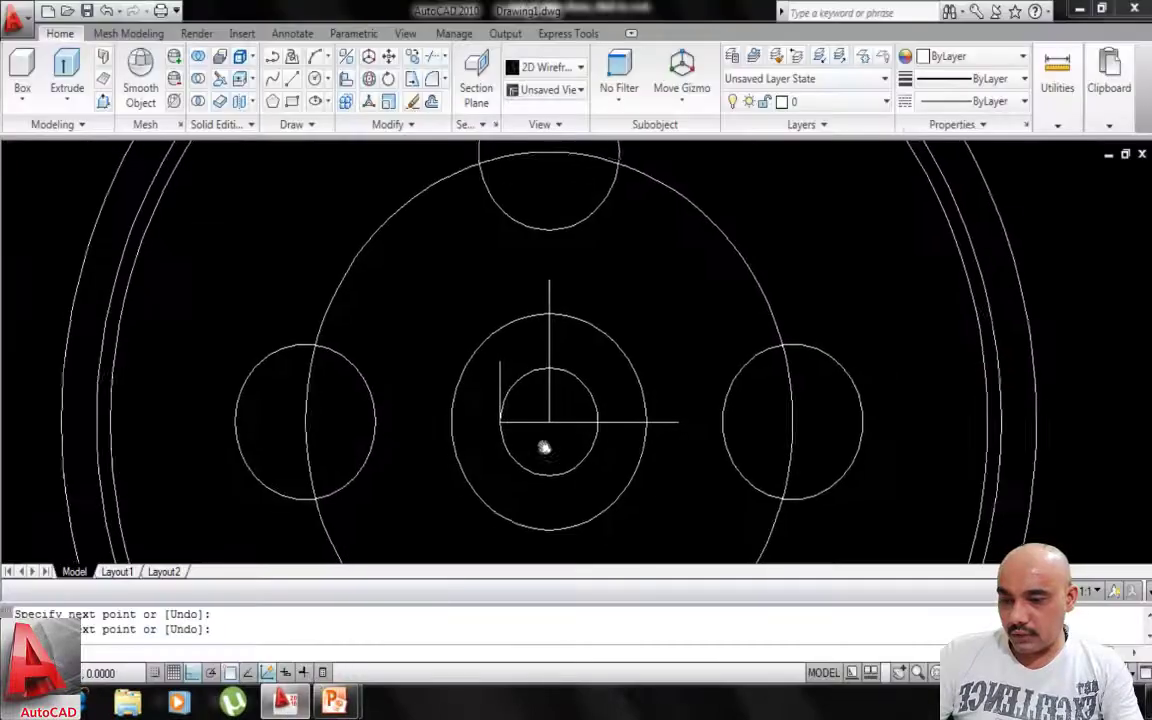
# Offset the horizontal line through the centre upward by a distance of 3.
pyautogui.scroll(3, 548, 433)
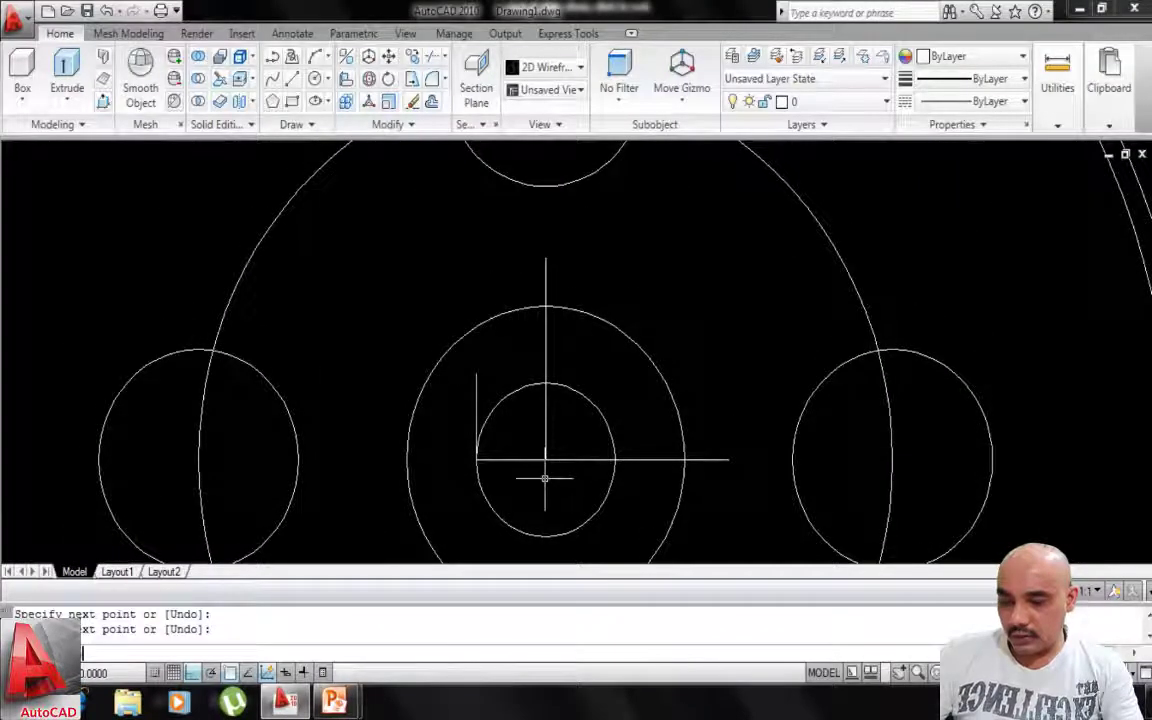
pyautogui.press('Escape')
pyautogui.write('o')
pyautogui.press('Return')
pyautogui.write('3')
pyautogui.press('Return')
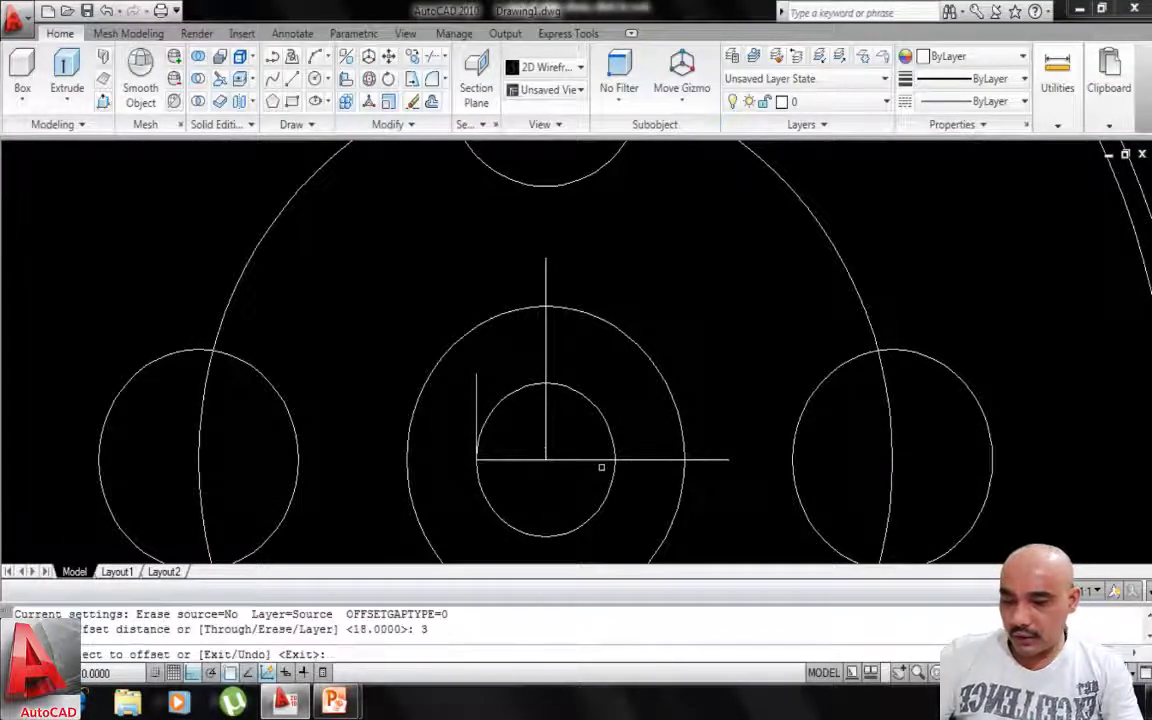
pyautogui.click(583, 461)
pyautogui.click(576, 440)
pyautogui.scroll(1, 535, 452)
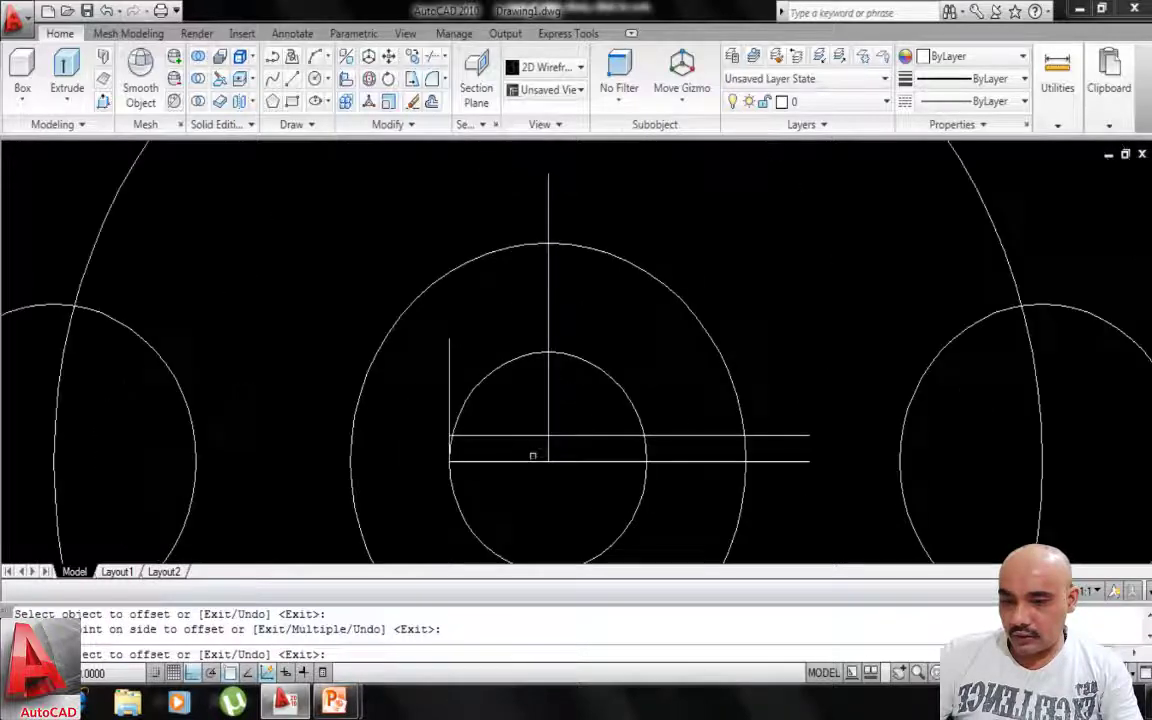
pyautogui.press('Escape')
pyautogui.moveTo(473, 436)
pyautogui.mouseDown(button='middle')
pyautogui.moveTo(496, 470)
pyautogui.moveTo(514, 432)
pyautogui.mouseUp(button='middle')
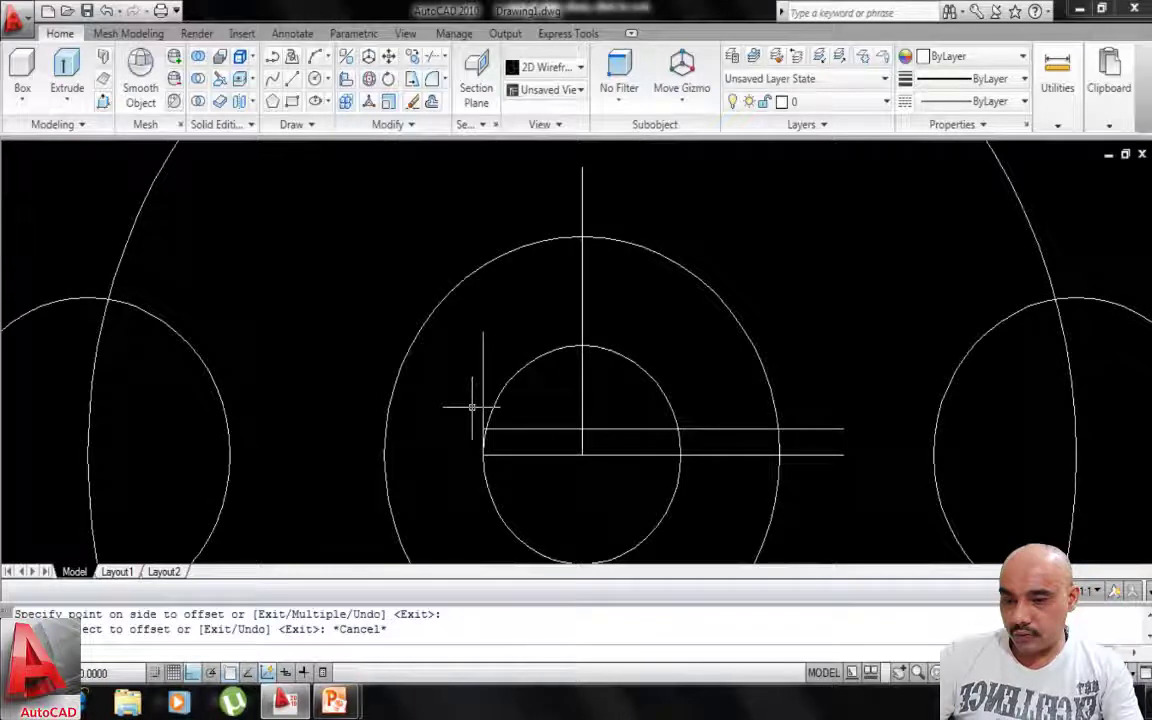
pyautogui.press('Return')
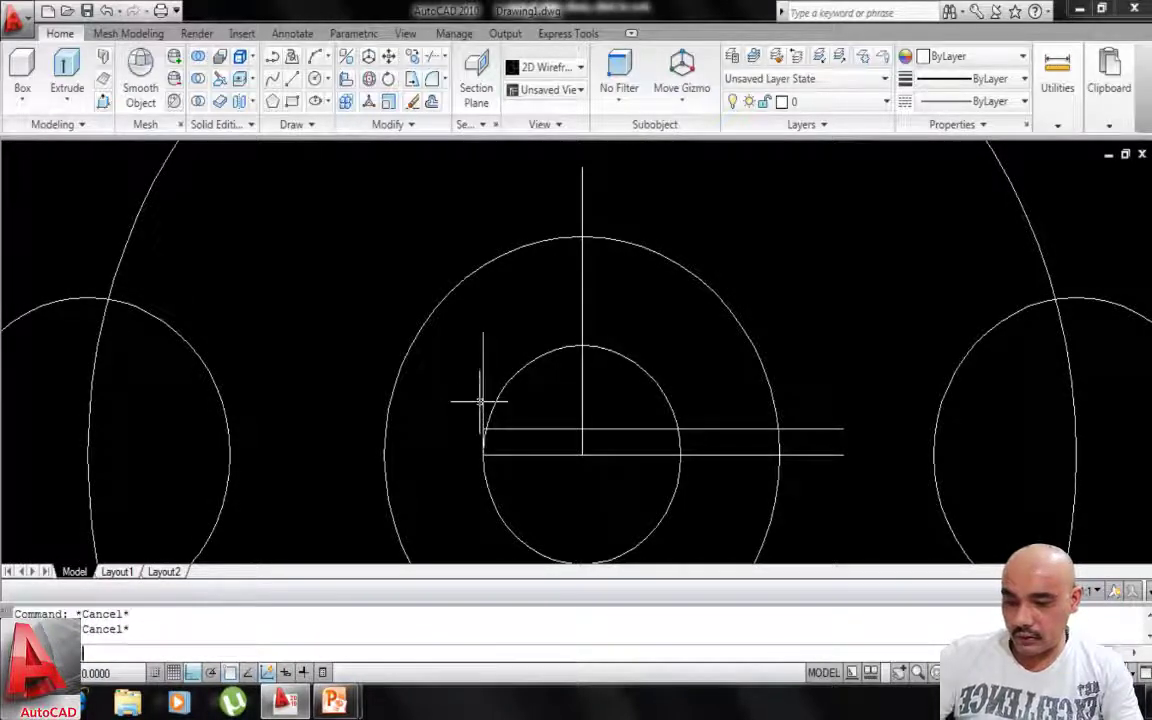
pyautogui.write('o')
pyautogui.press('Return')
pyautogui.press('Escape')
pyautogui.press('Escape')
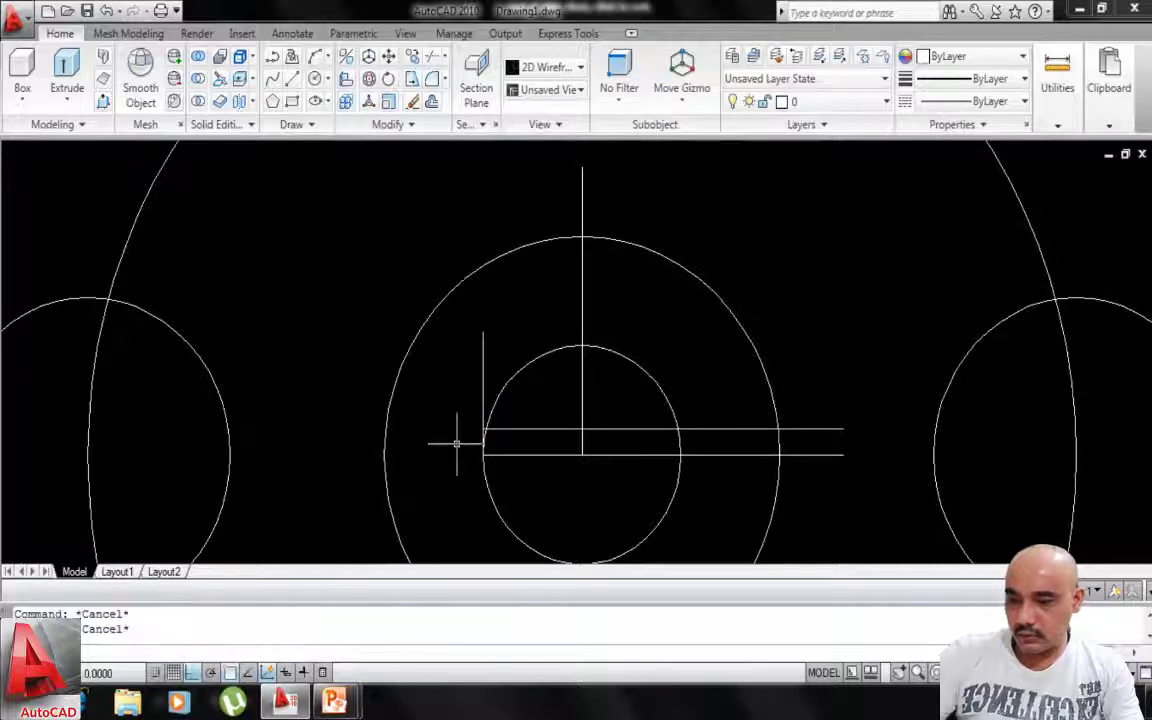
# Offset the short vertical line at the 25-diameter circle's left quadrant outward by a distance of 3.
pyautogui.write('o')
pyautogui.press('Return')
pyautogui.write('3')
pyautogui.press('Return')
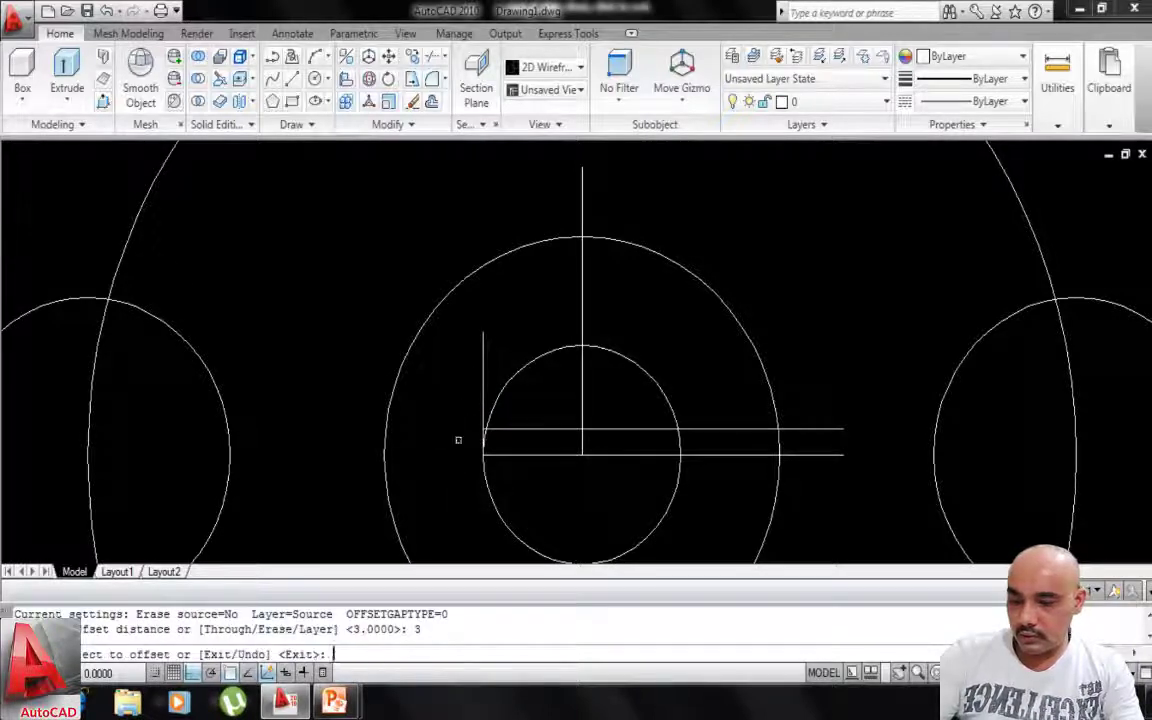
pyautogui.click(484, 400)
pyautogui.click(470, 393)
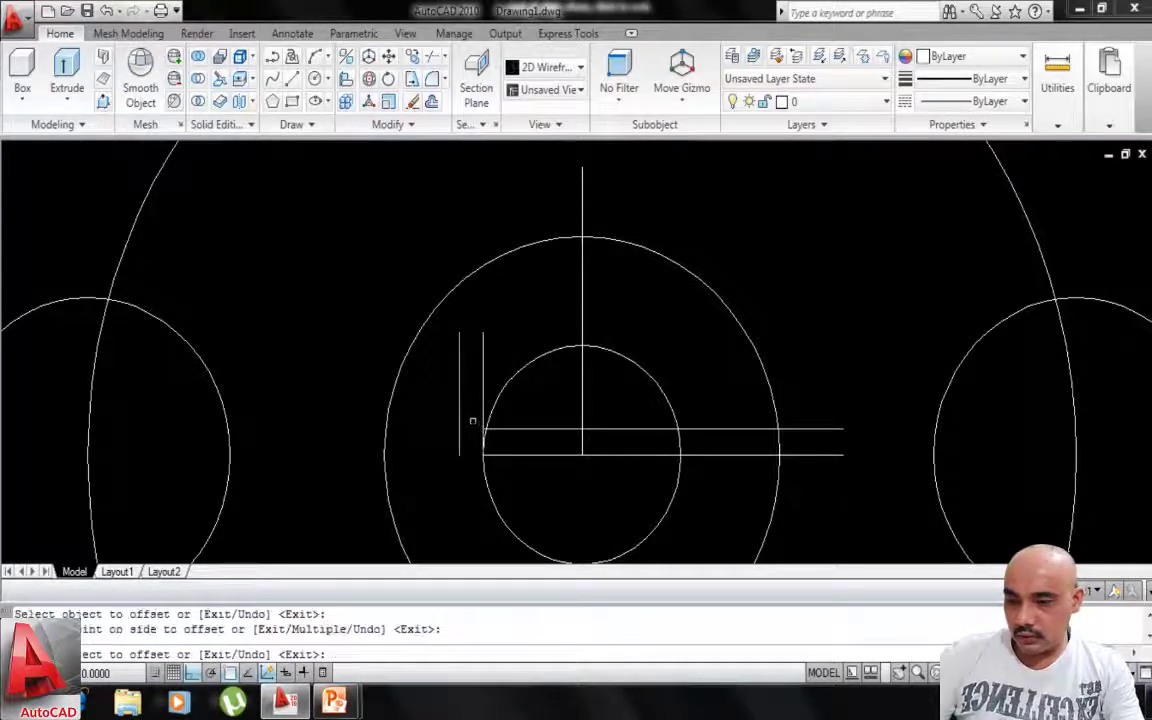
pyautogui.moveTo(475, 431); pyautogui.dragTo(479, 449, button='middle')
pyautogui.press('Escape')
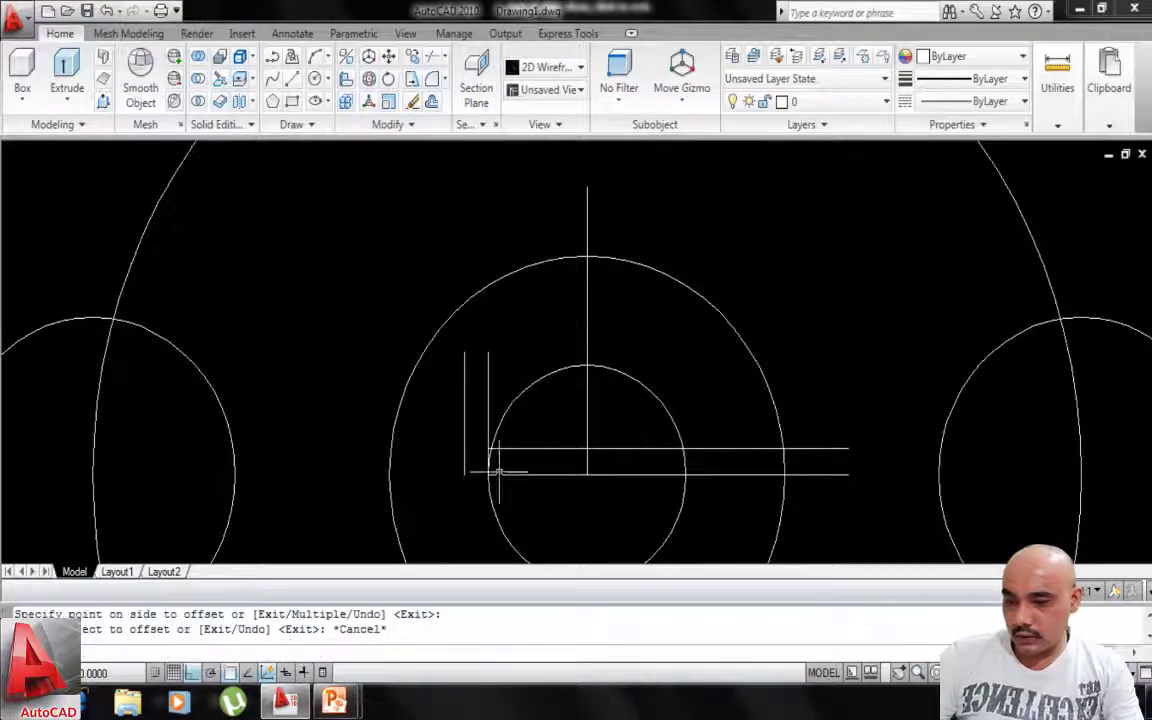
# Erase the offset vertical line and the original short vertical line at the 25-diameter circle's left quadrant.
pyautogui.scroll(3, 490, 472)
pyautogui.moveTo(549, 492); pyautogui.dragTo(514, 471, button='middle')
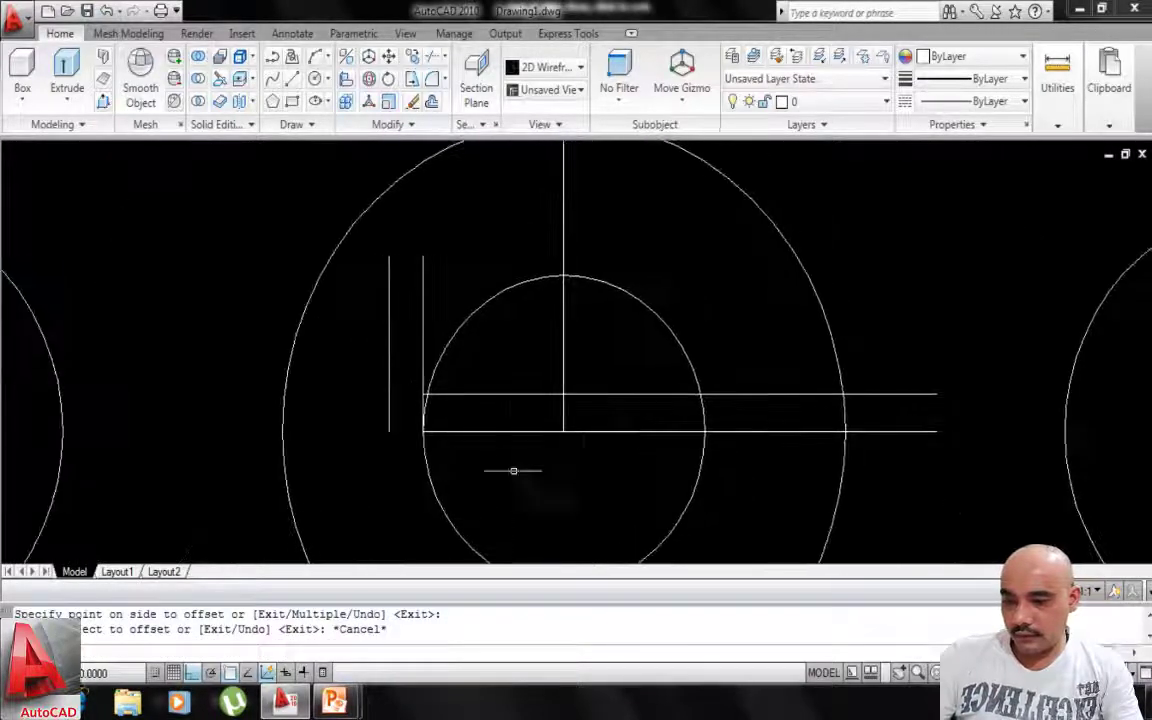
pyautogui.scroll(3, 458, 422)
pyautogui.scroll(-4, 455, 428)
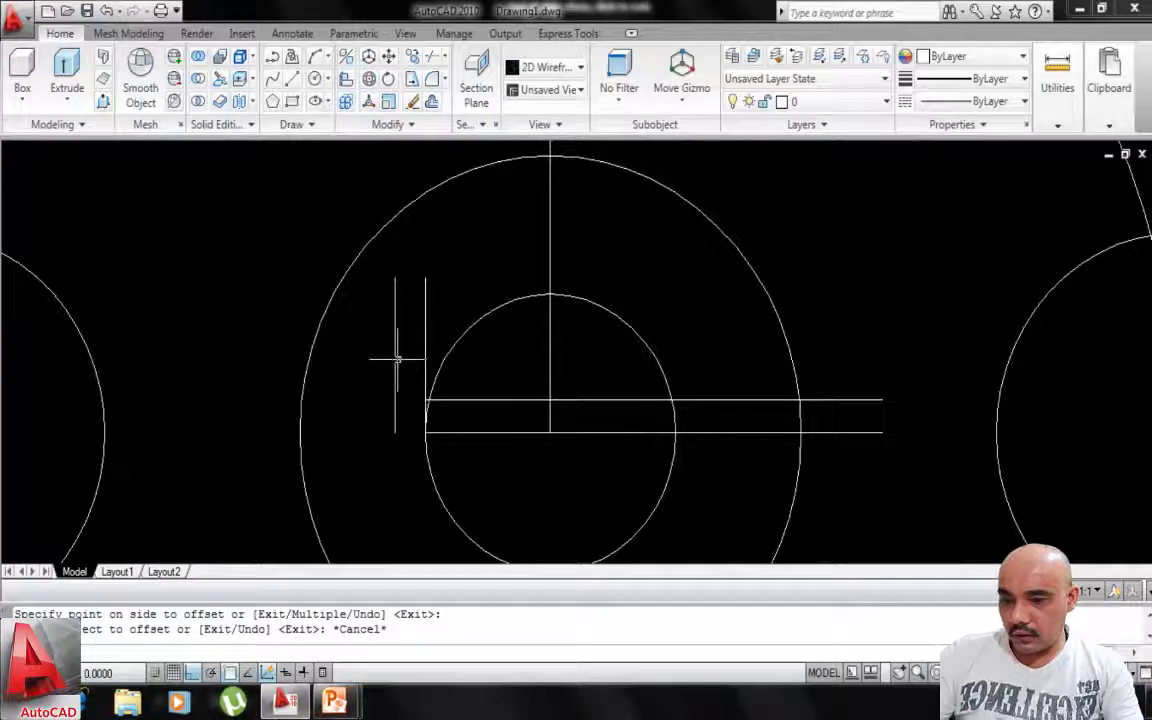
pyautogui.click(399, 359)
pyautogui.click(390, 380)
pyautogui.press('Delete')
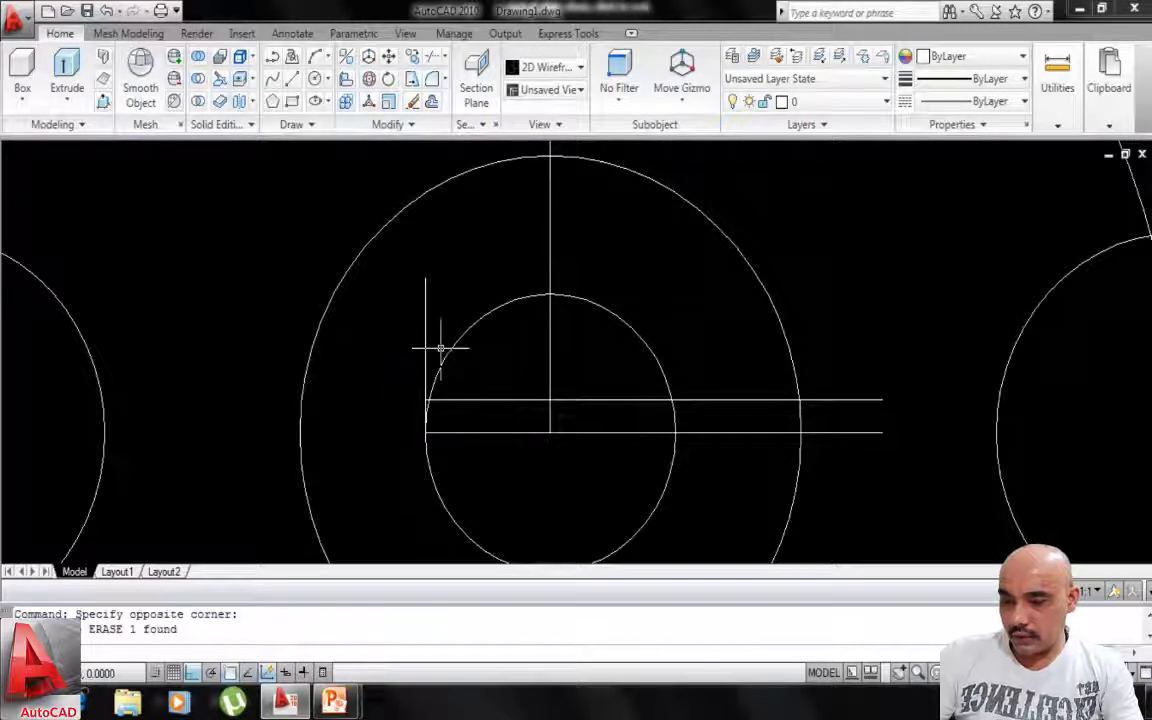
pyautogui.click(425, 327)
pyautogui.press('Delete')
# Draw a 28-diameter circle at the common centre, just outside the 25-diameter circle.
pyautogui.moveTo(491, 422); pyautogui.dragTo(478, 383, button='middle')
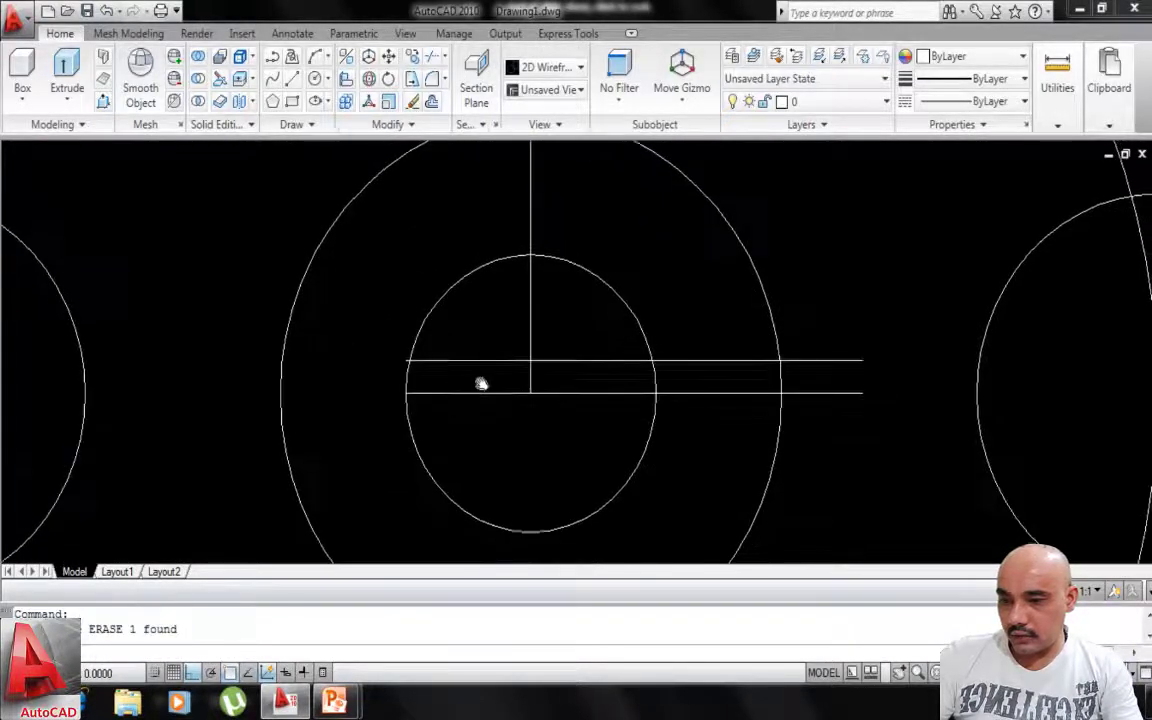
pyautogui.write('c')
pyautogui.press('Return')
pyautogui.click(530, 389)
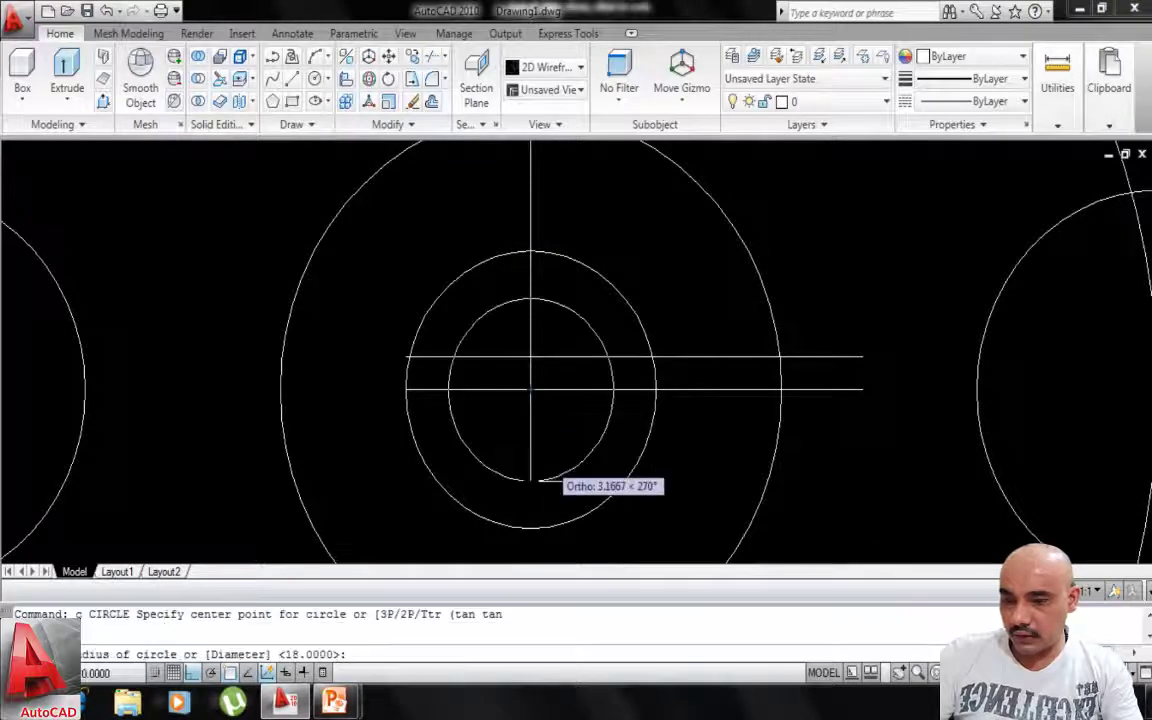
pyautogui.write('d')
pyautogui.press('Return')
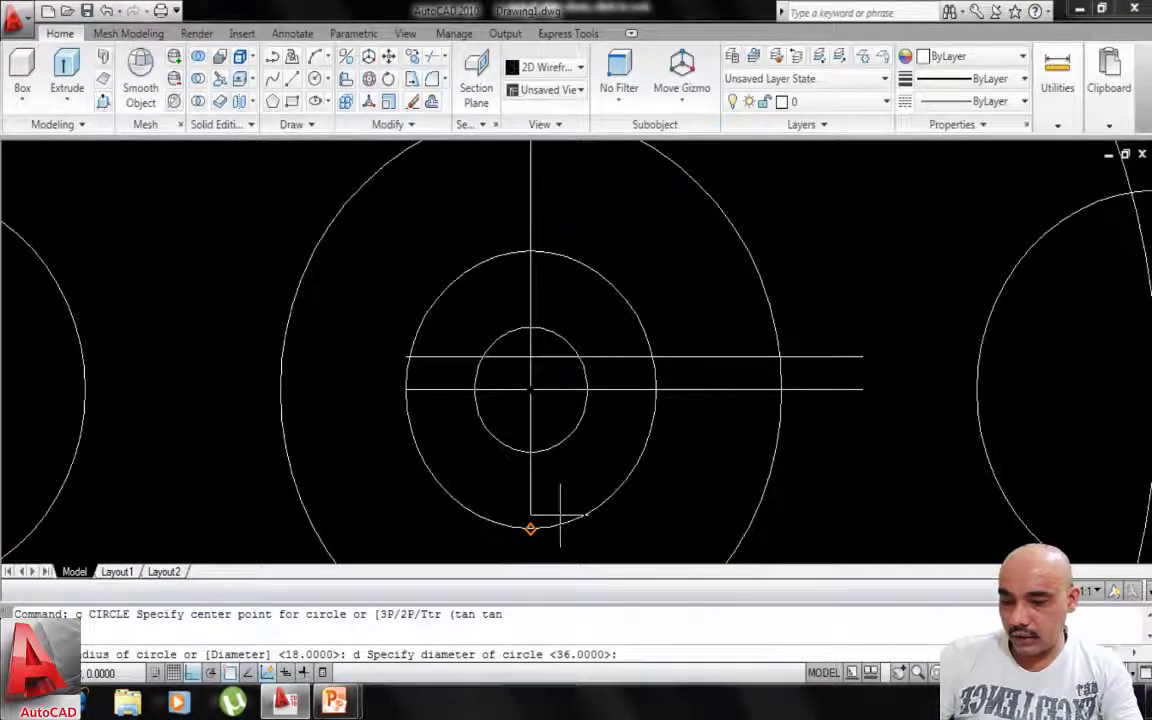
pyautogui.write('28')
pyautogui.press('Return')
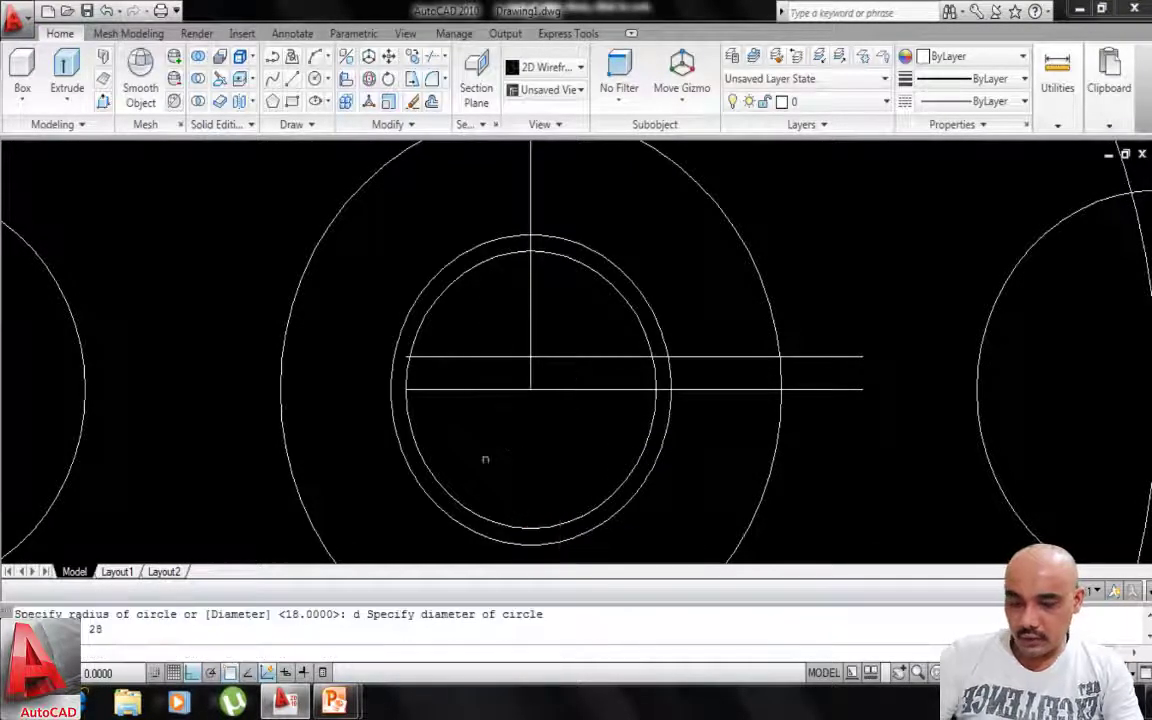
pyautogui.press('Escape')
pyautogui.write('ex')
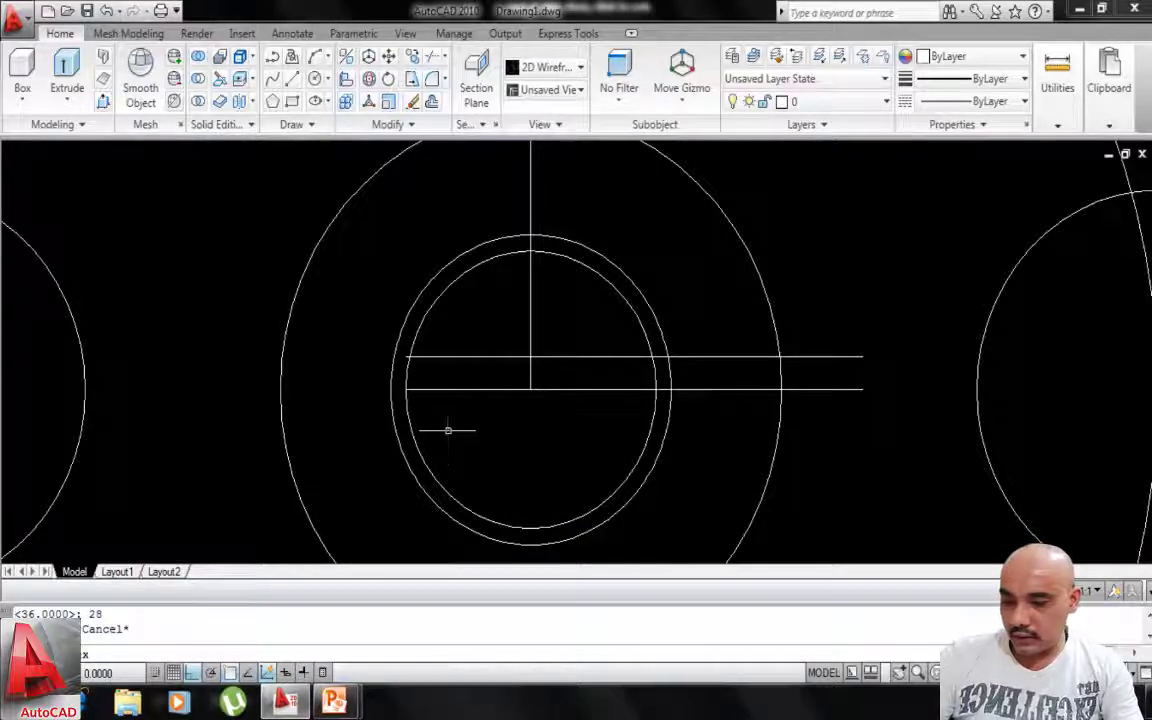
pyautogui.press('Return')
pyautogui.click(460, 351)
pyautogui.click(460, 355)
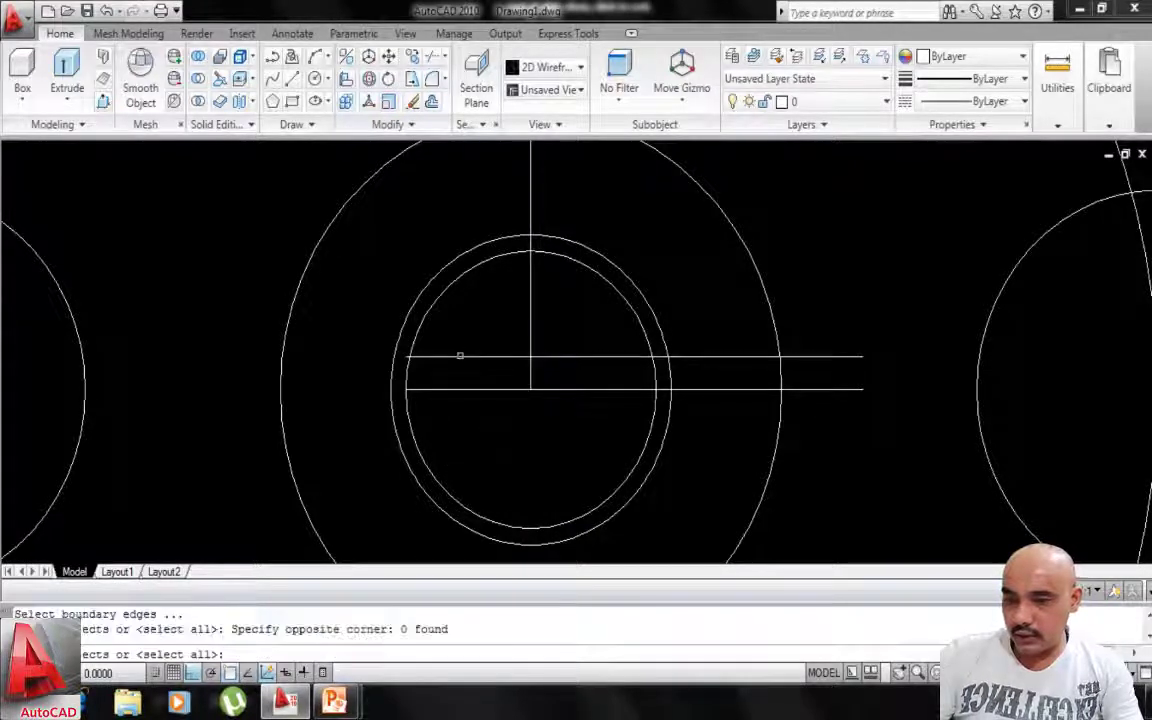
pyautogui.press('Escape')
pyautogui.press('Escape')
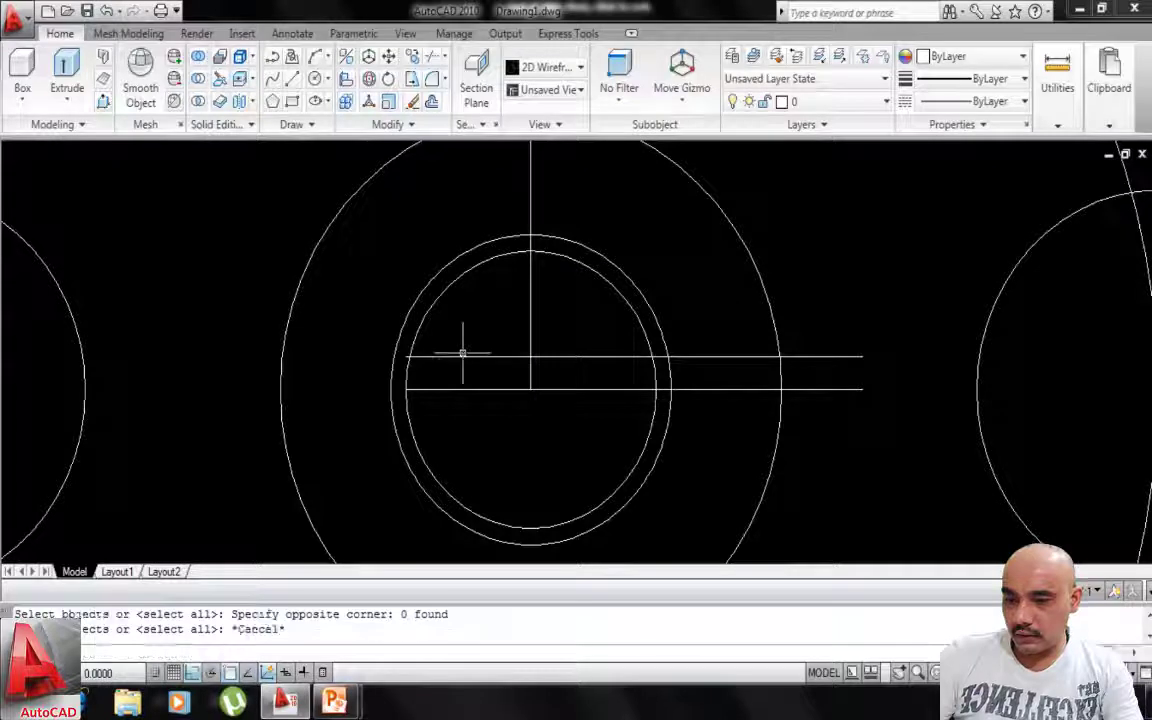
# Extend the left end of the upper horizontal line to the 28-diameter circle.
pyautogui.press('Return')
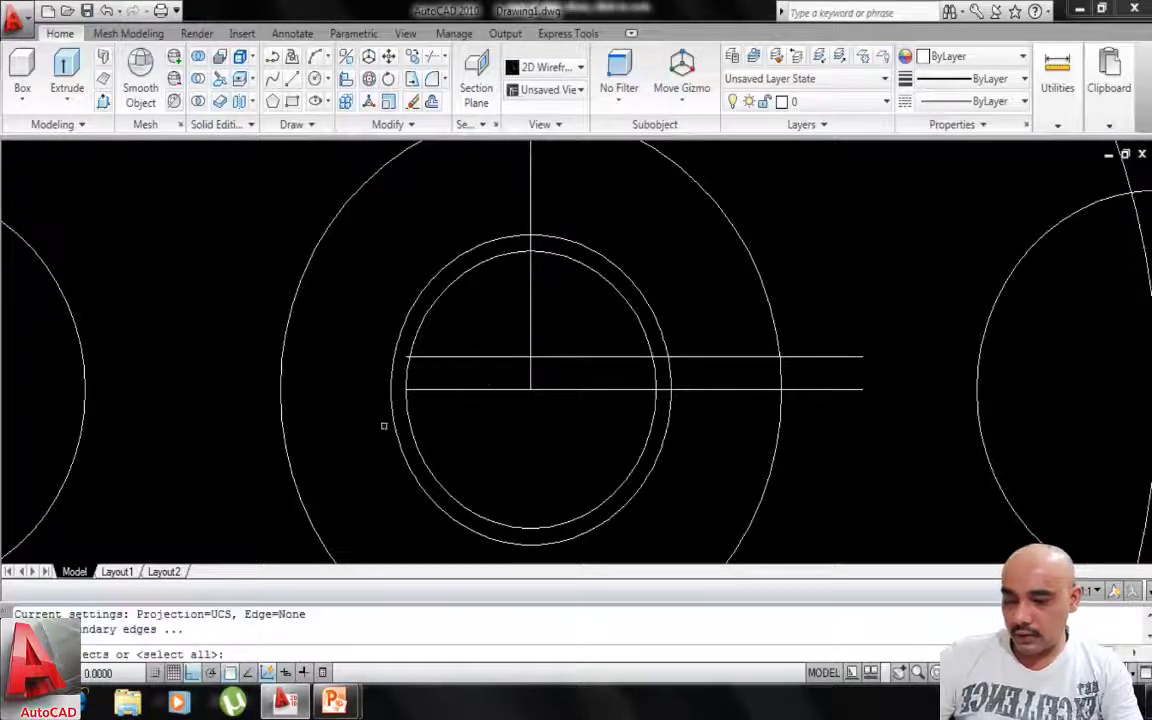
pyautogui.click(392, 416)
pyautogui.press('Return')
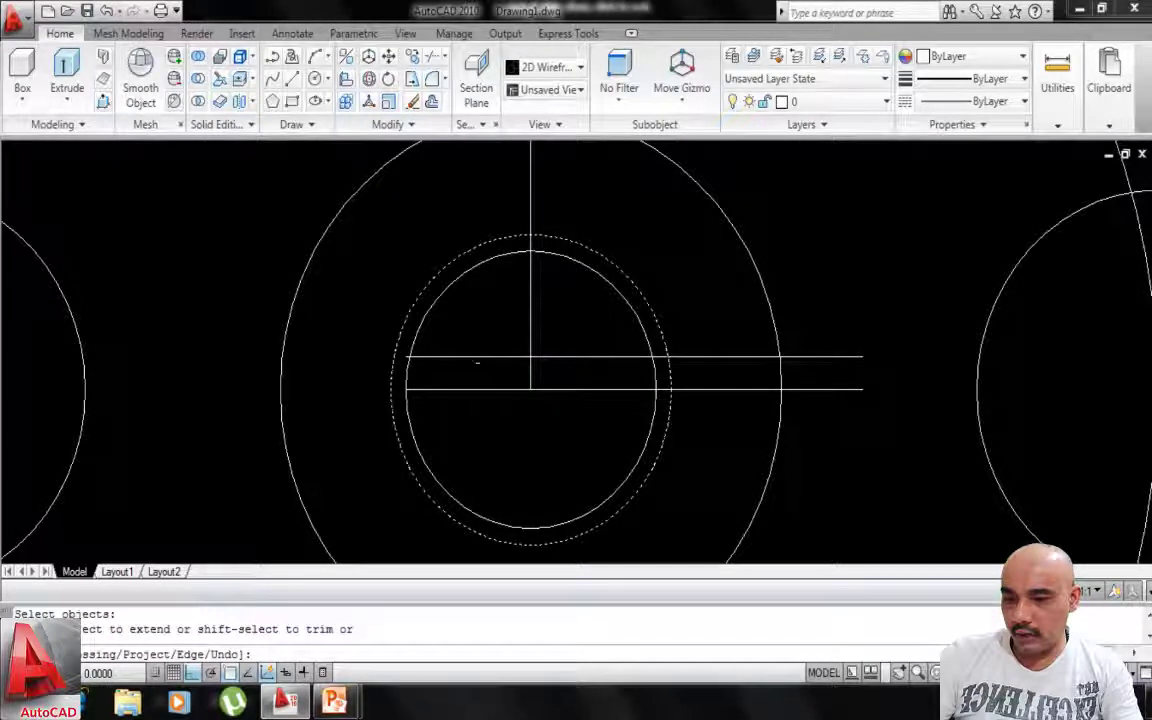
pyautogui.click(480, 355)
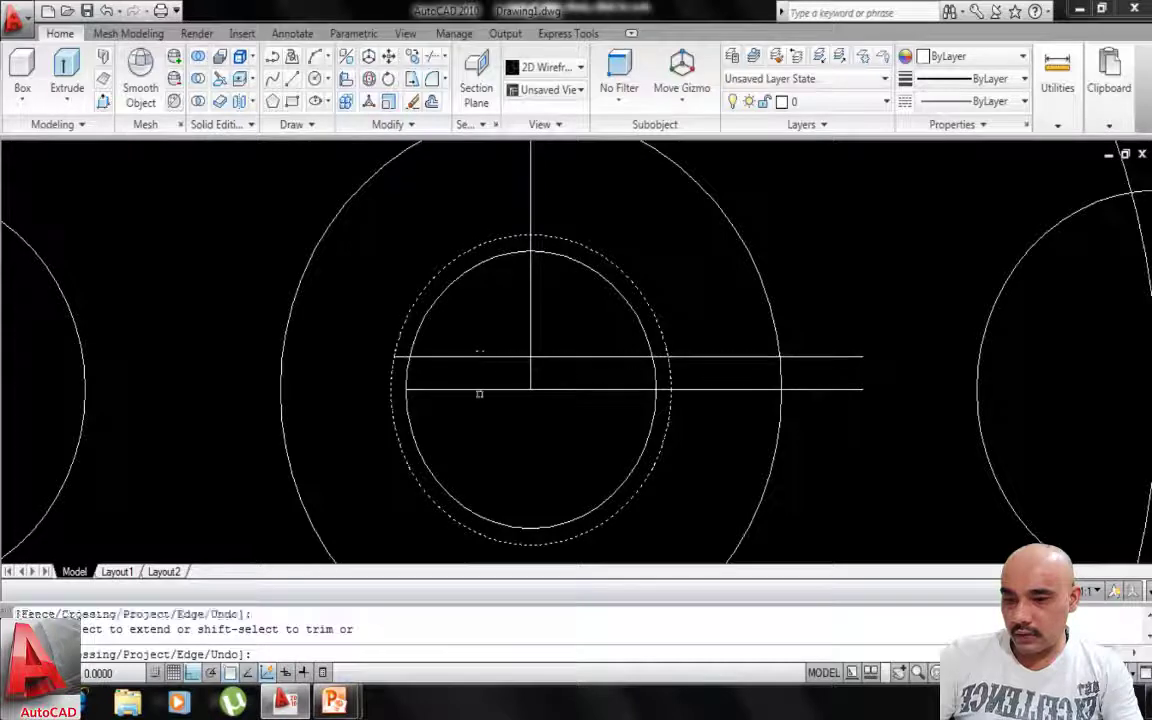
pyautogui.press('Escape')
# Trim away both parts of the 28-diameter circle above the upper horizontal line.
pyautogui.scroll(2, 473, 391)
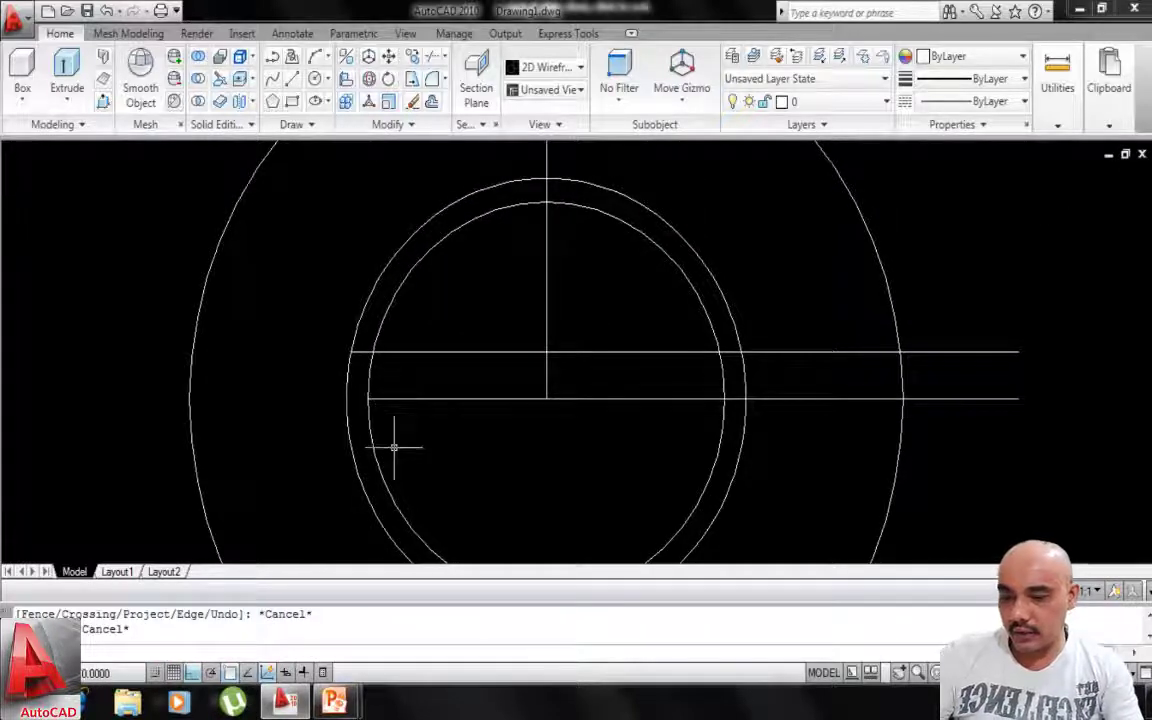
pyautogui.press('Return')
pyautogui.press('Return')
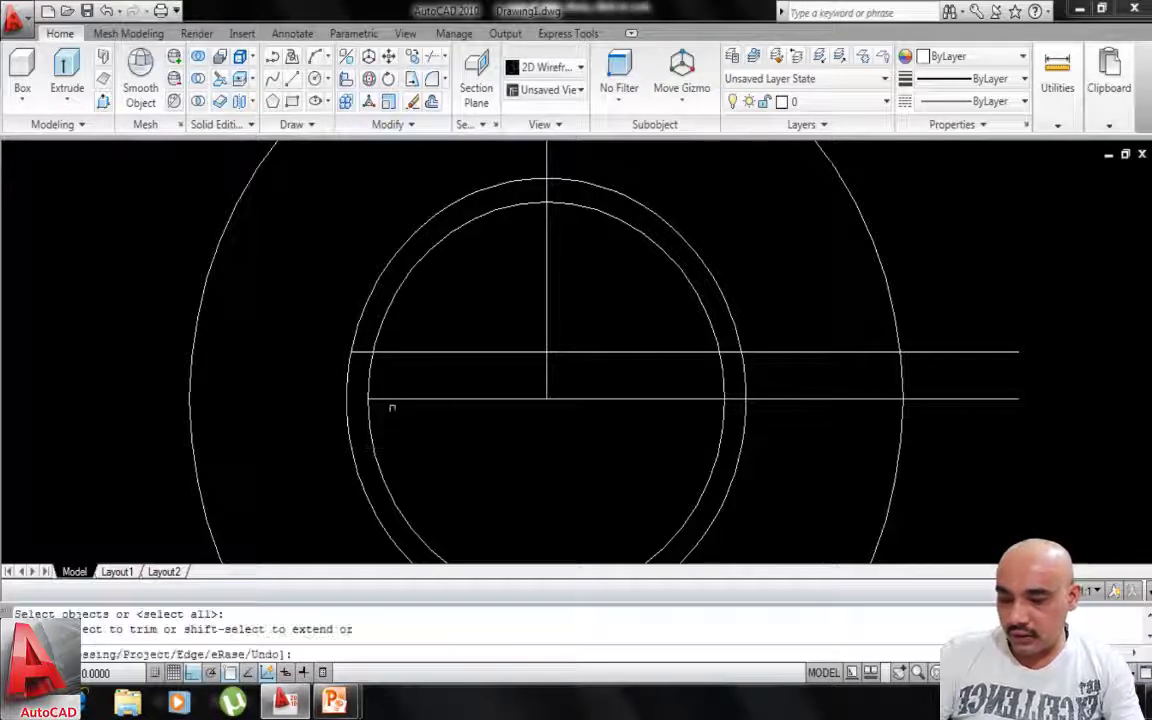
pyautogui.click(371, 291)
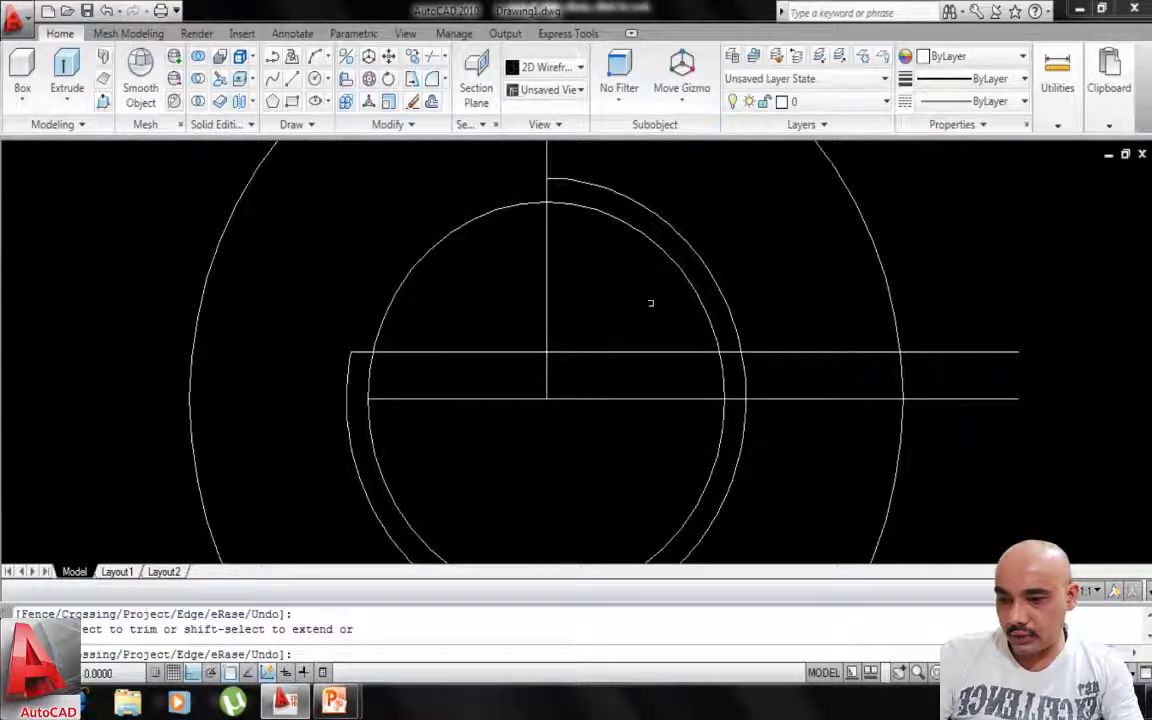
pyautogui.click(702, 255)
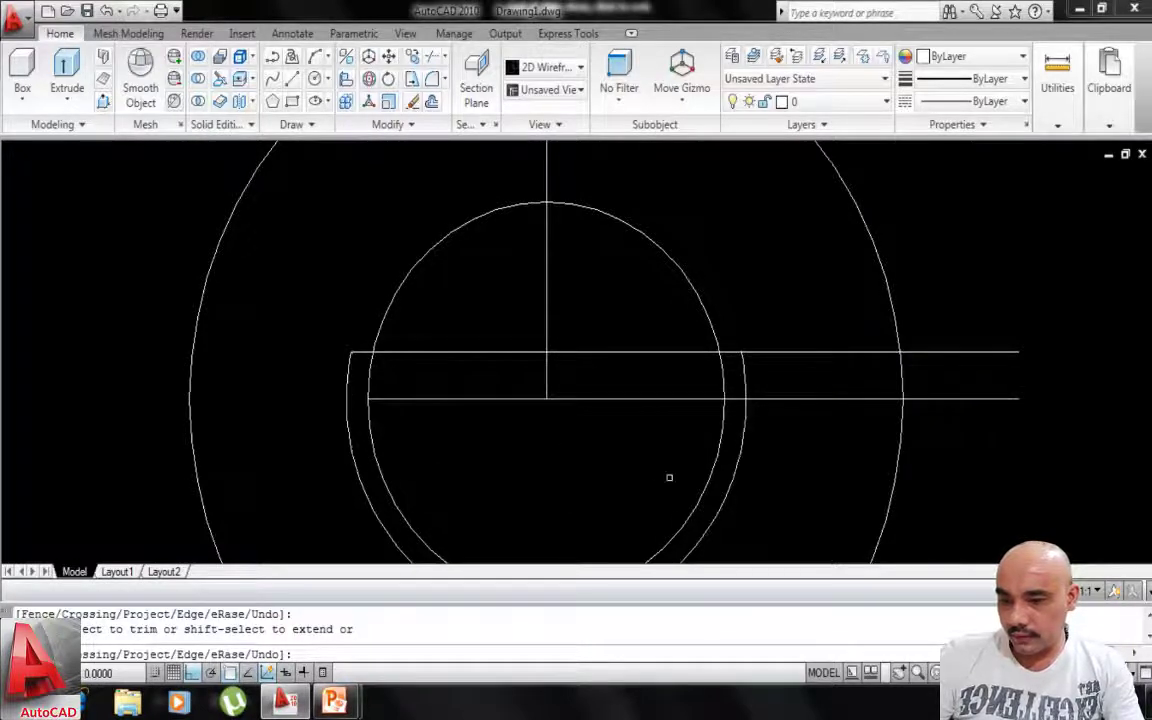
pyautogui.press('Escape')
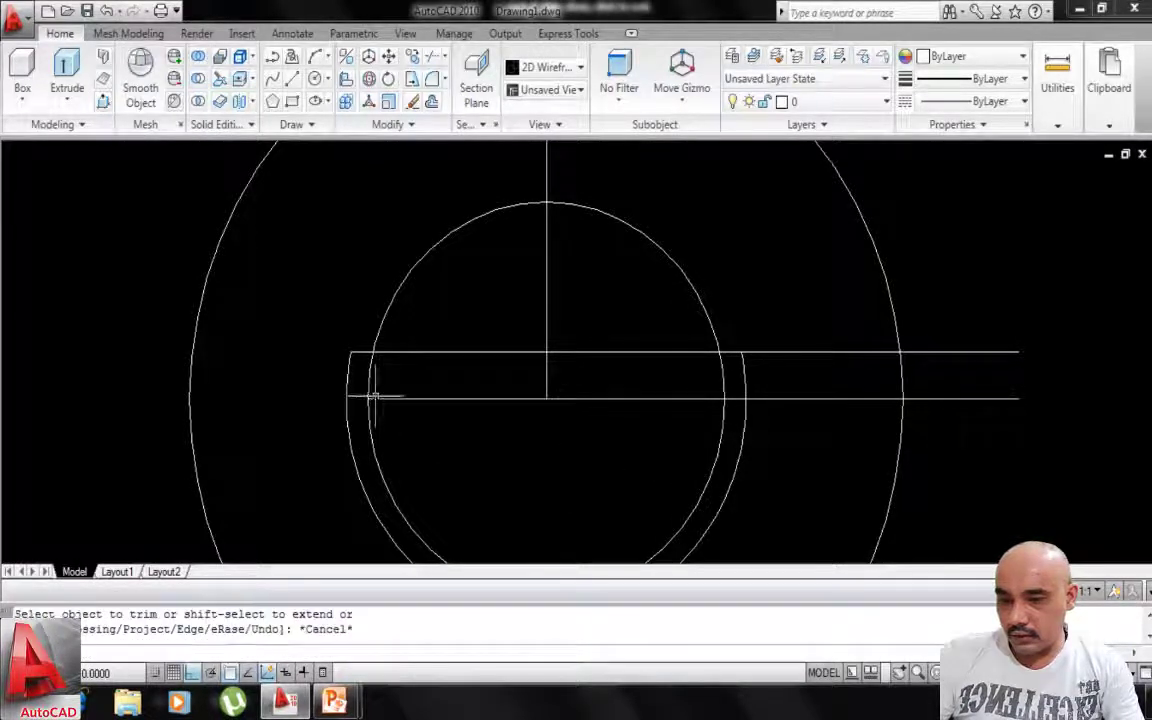
# Extend the left end of the horizontal line through the centre to the remaining 28-diameter arc.
pyautogui.write('ex')
pyautogui.press('Return')
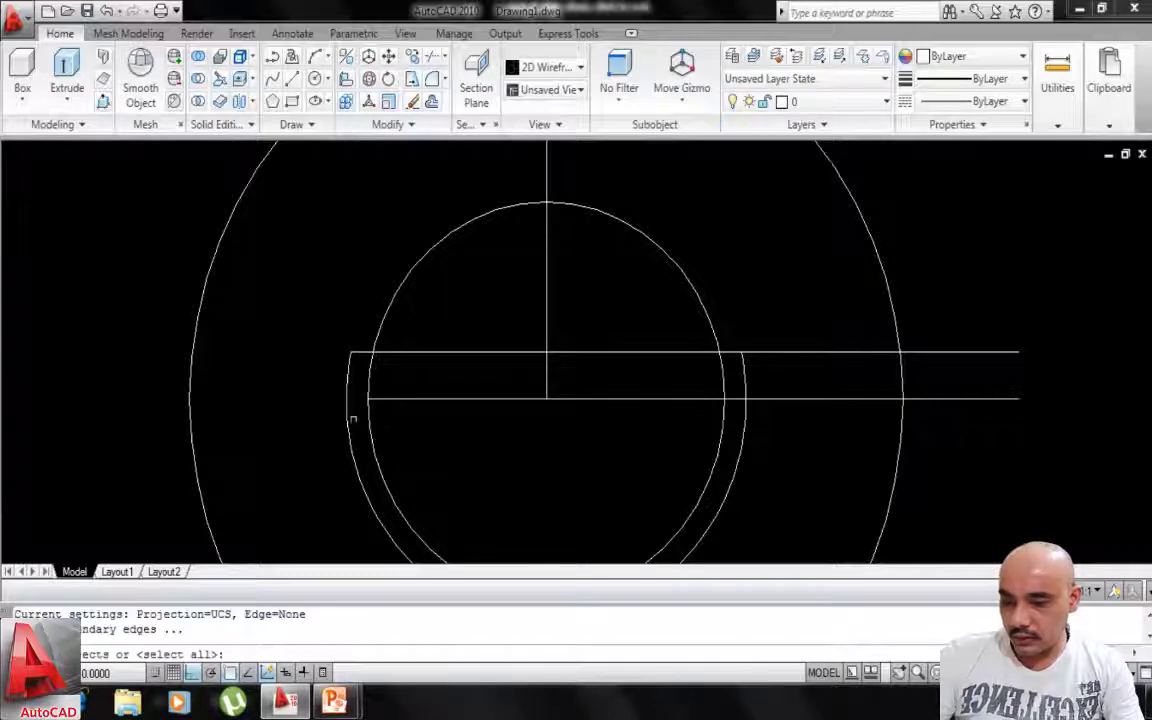
pyautogui.click(352, 417)
pyautogui.press('Return')
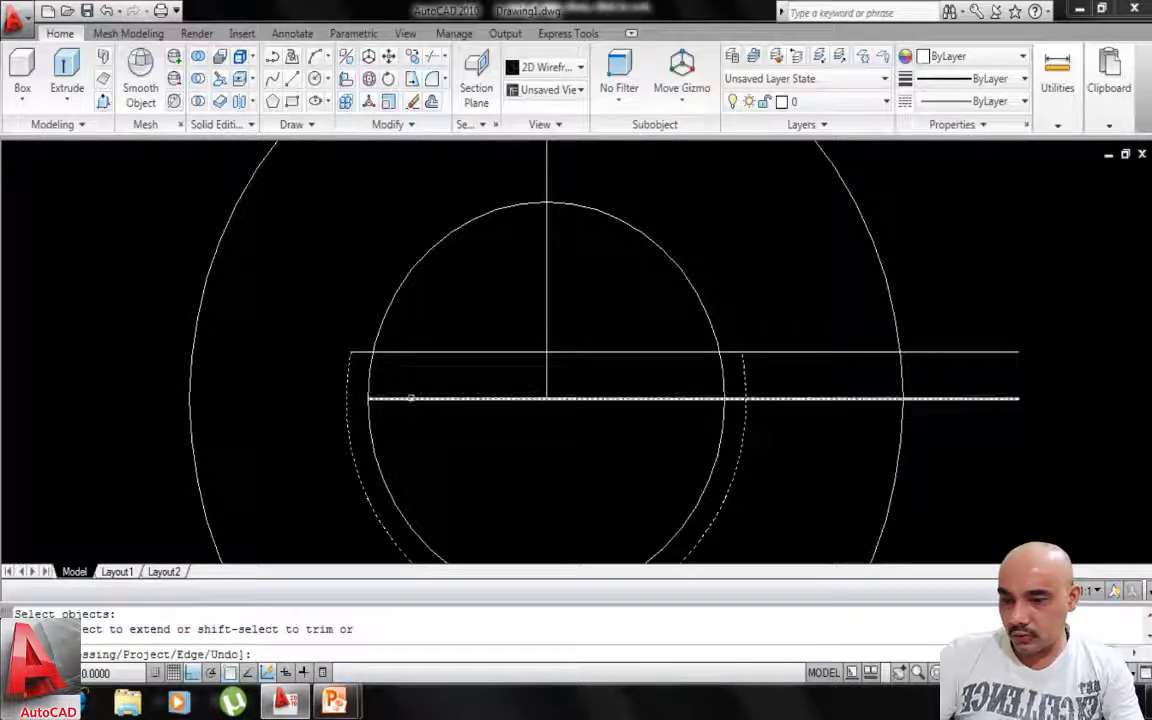
pyautogui.click(410, 399)
pyautogui.press('Return')
# Trim the 28-diameter arc below the centre line and erase its leftover piece on the right side.
pyautogui.write('tr')
pyautogui.press('Return')
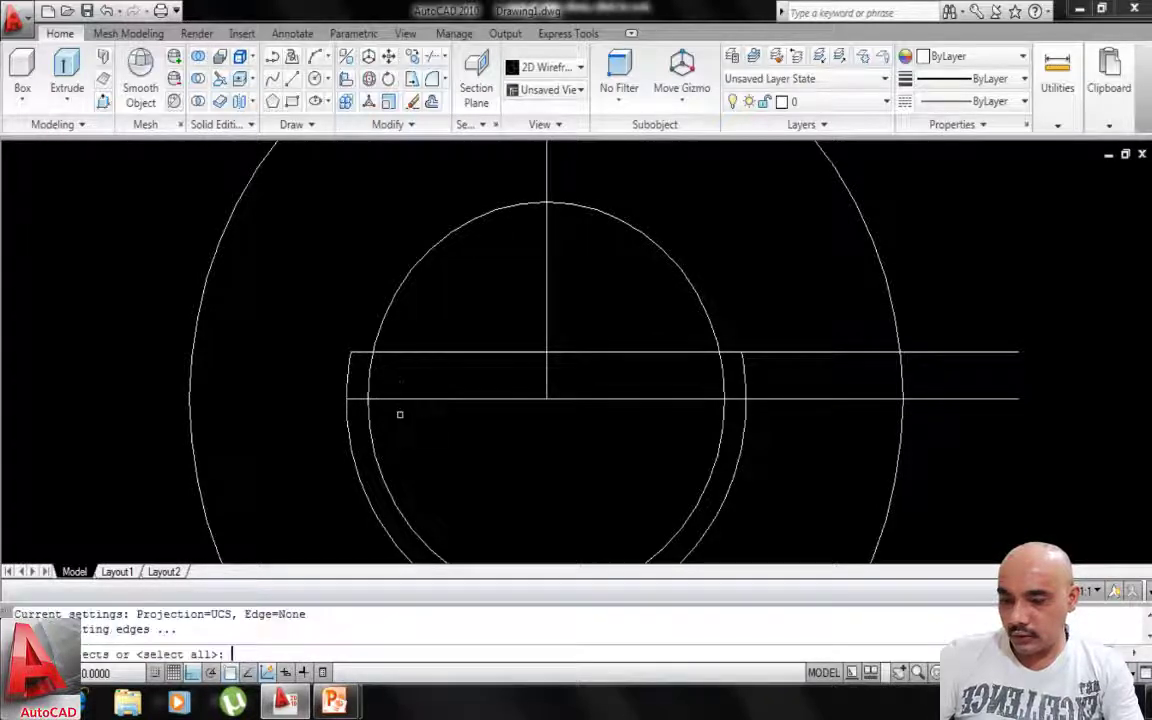
pyautogui.press('Return')
pyautogui.click(353, 457)
pyautogui.moveTo(617, 414); pyautogui.dragTo(632, 373, button='middle')
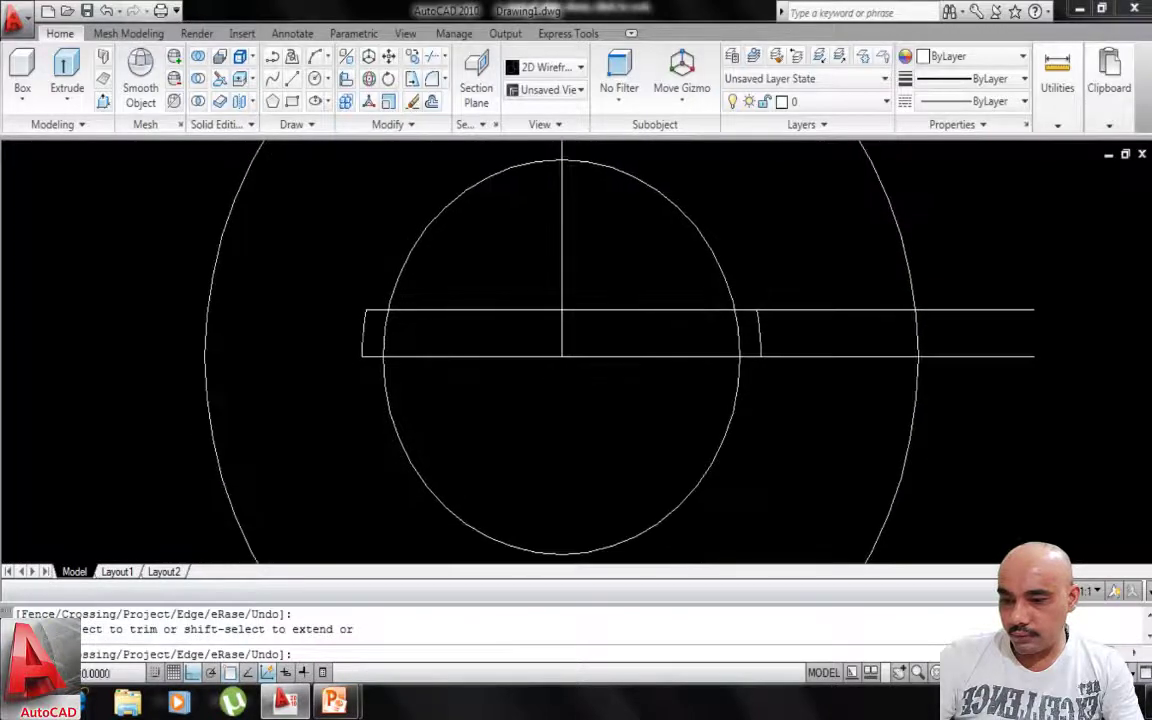
pyautogui.press('Escape')
pyautogui.click(758, 330)
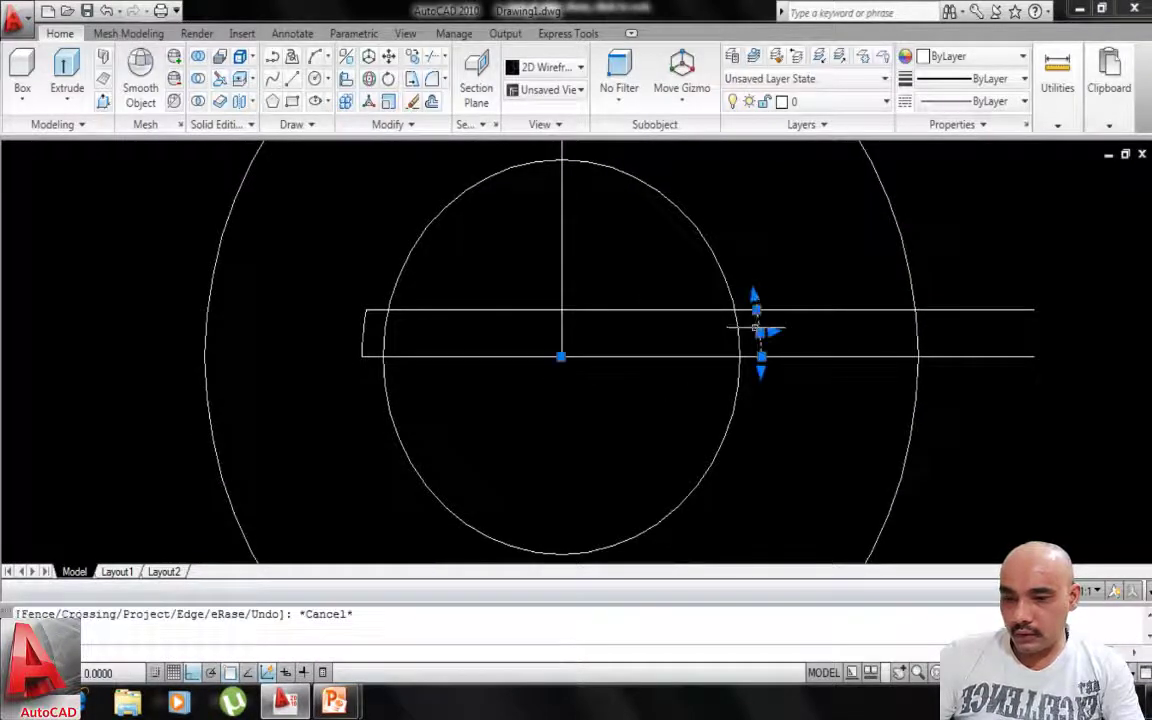
pyautogui.press('Delete')
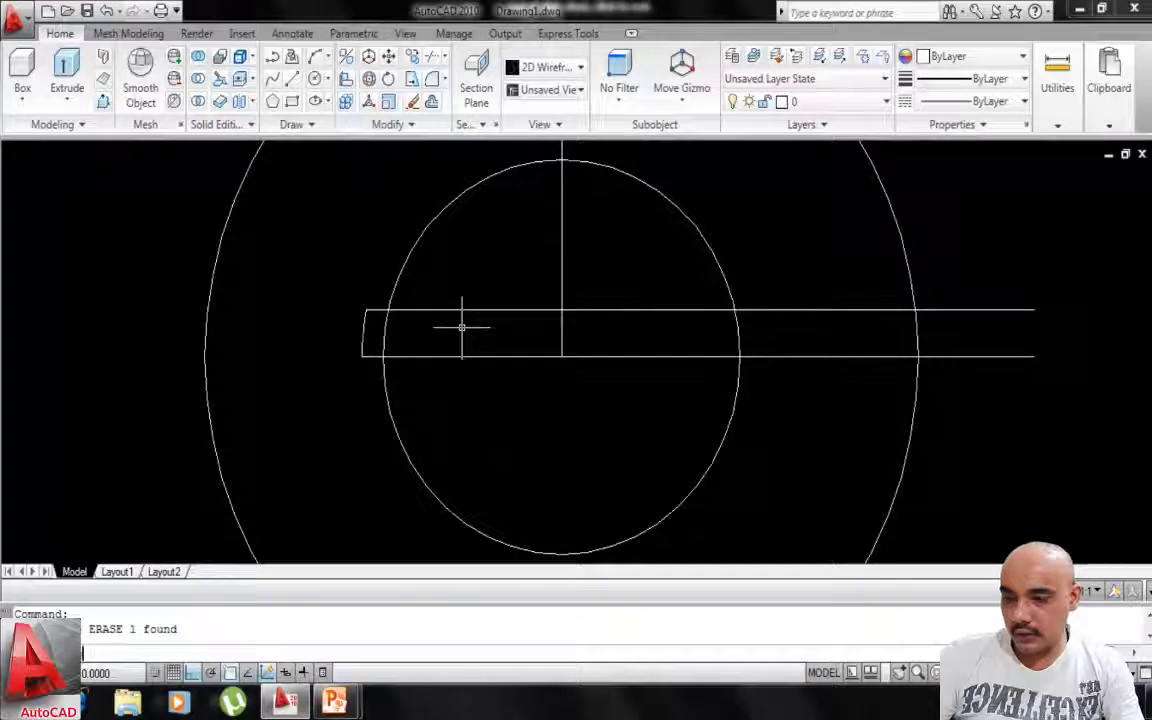
pyautogui.write('mi')
pyautogui.press('Return')
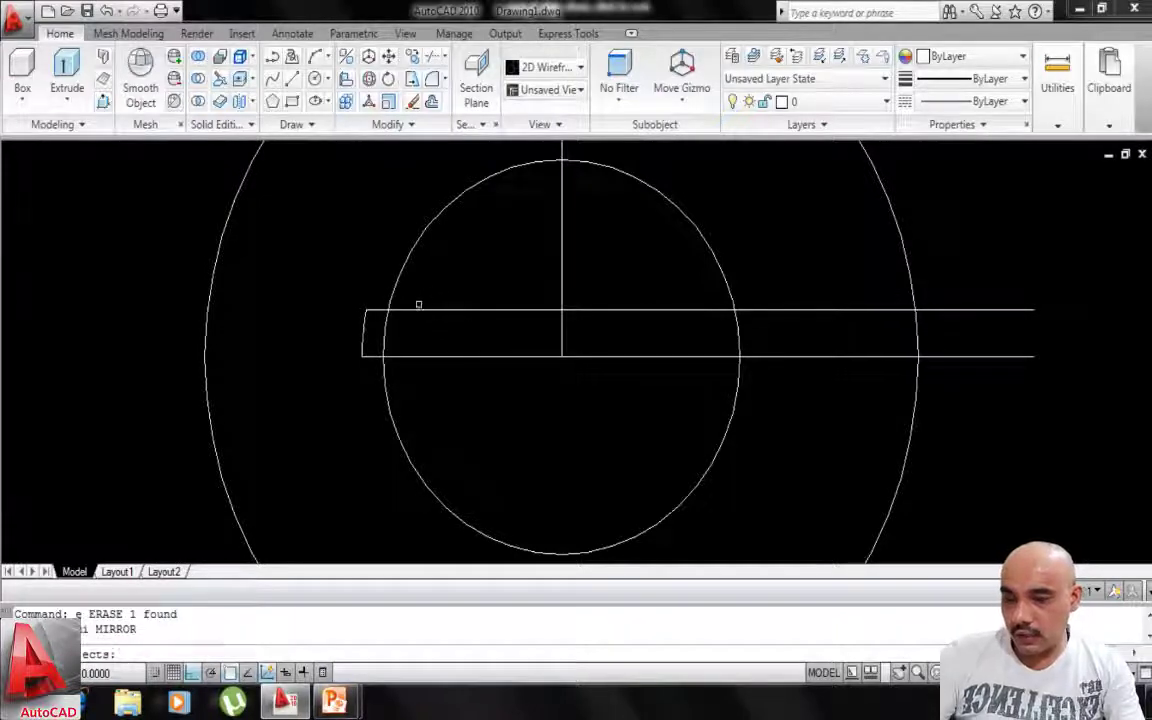
pyautogui.press('Escape')
pyautogui.press('Escape')
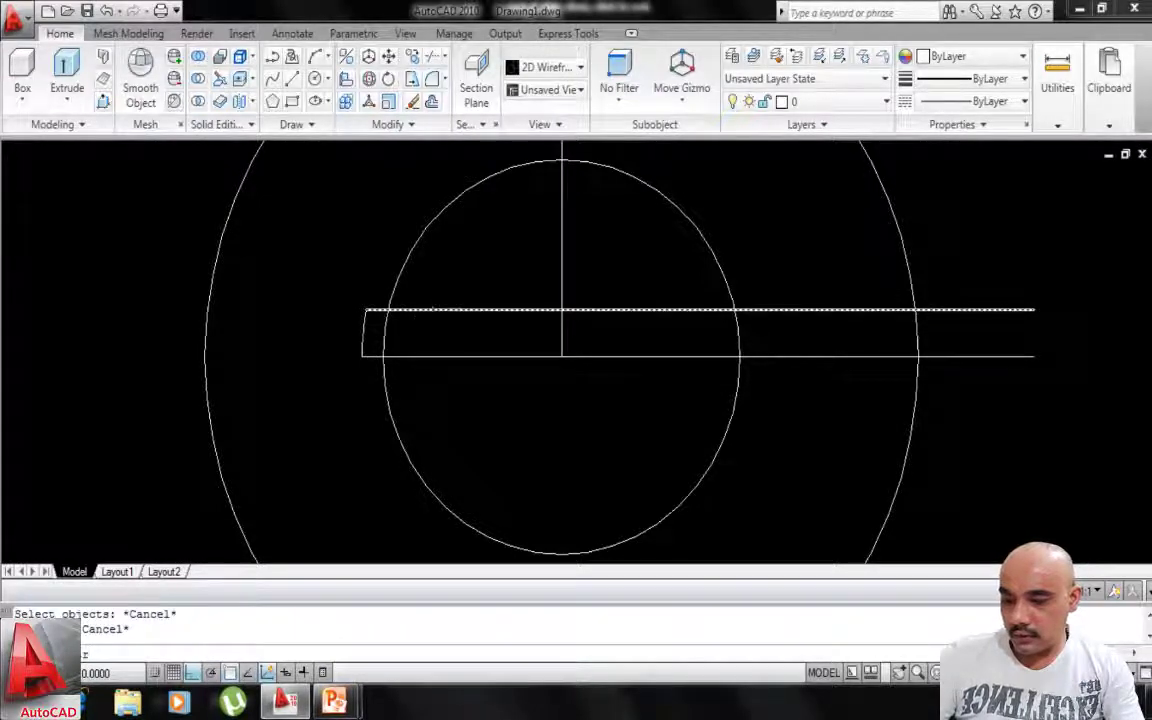
# Trim the upper horizontal line between the bore's left side and the vertical line, and the bore arc across the keyway opening.
pyautogui.write('tr')
pyautogui.press('Return')
pyautogui.press('Return')
pyautogui.click(468, 310)
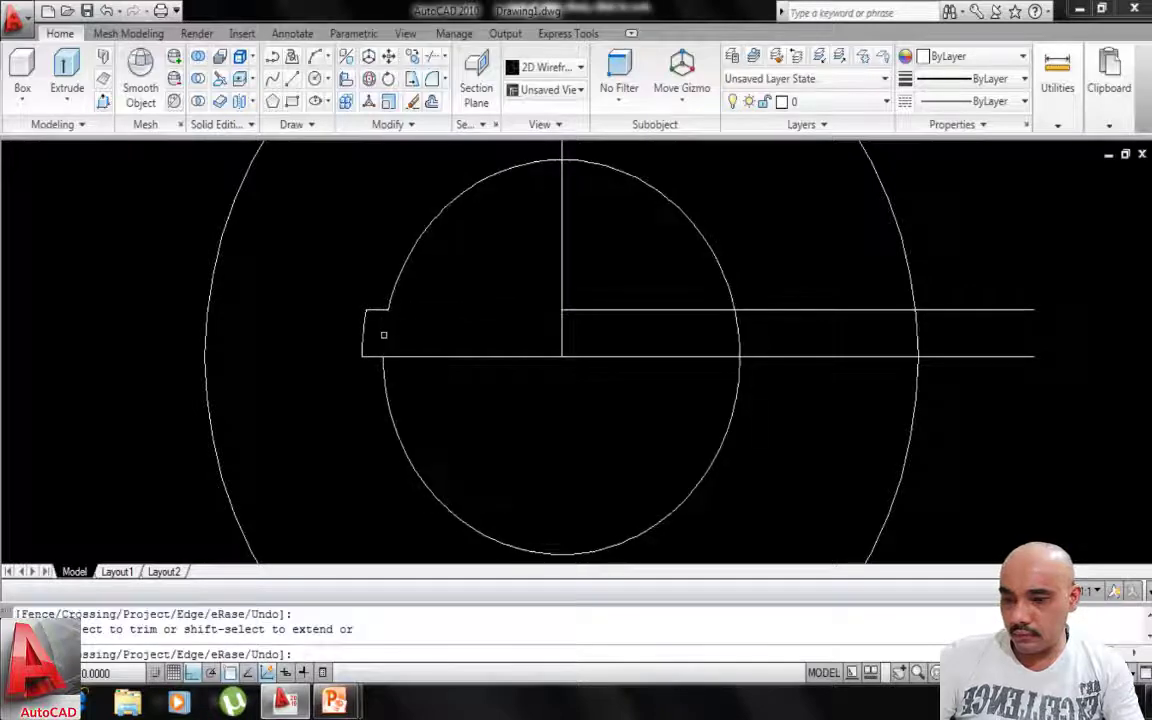
pyautogui.press('Escape')
# Erase the remaining part of the upper horizontal line to the right of the vertical line.
pyautogui.click(617, 309)
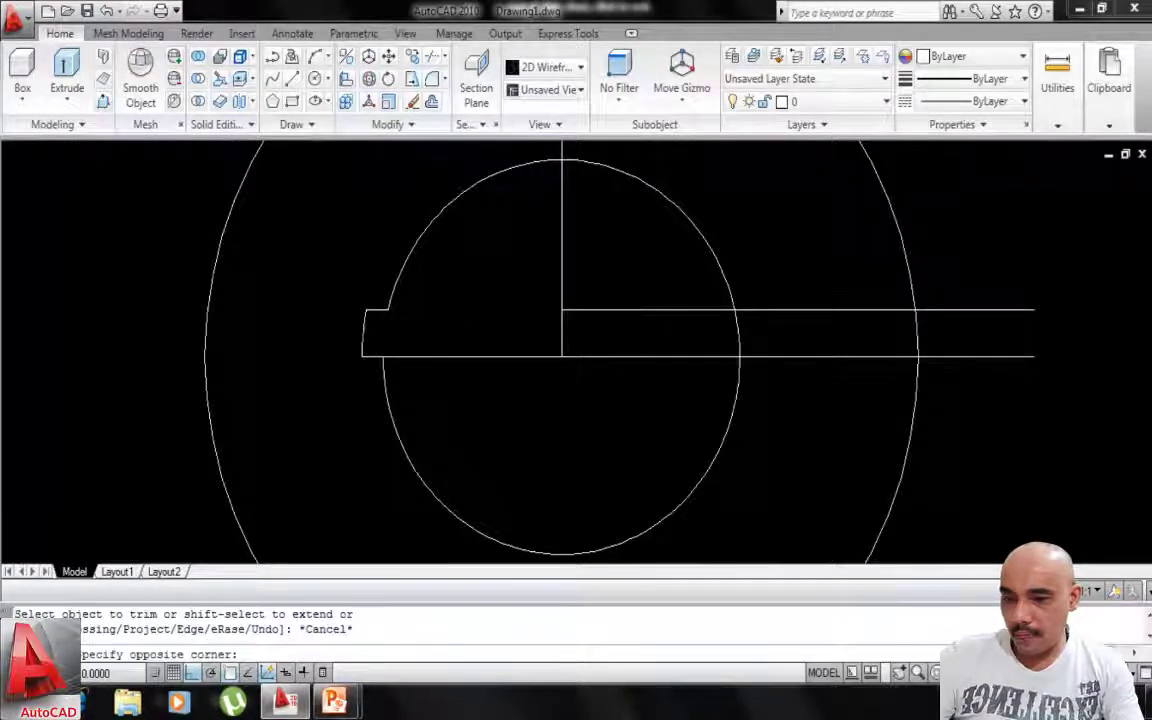
pyautogui.click(616, 302)
pyautogui.press('Delete')
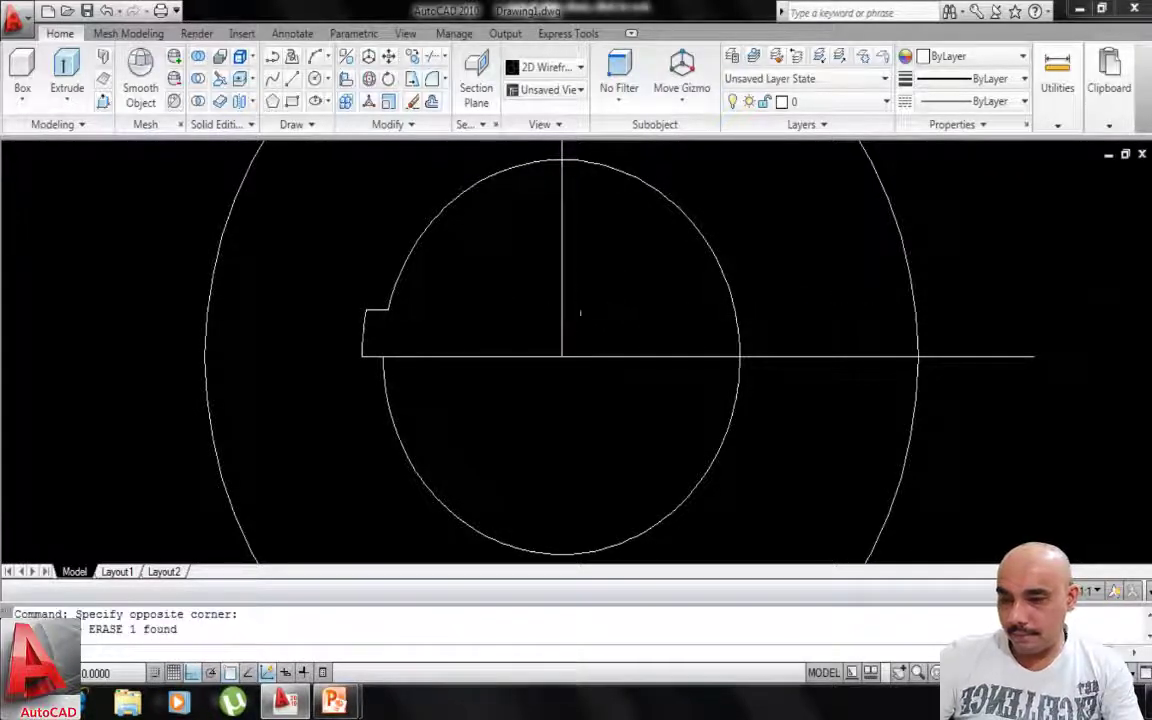
# Mirror the keyway's upper edge and outer arc about the horizontal centre line, keeping the source objects.
pyautogui.write('mi')
pyautogui.press('Return')
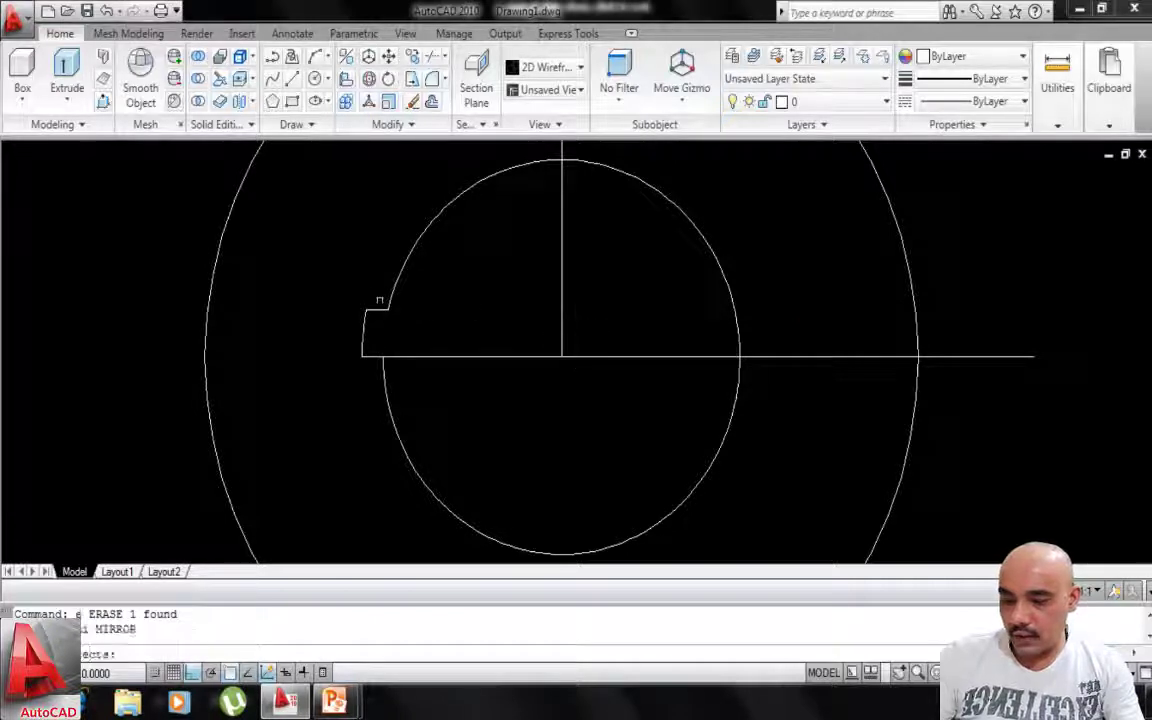
pyautogui.click(378, 310)
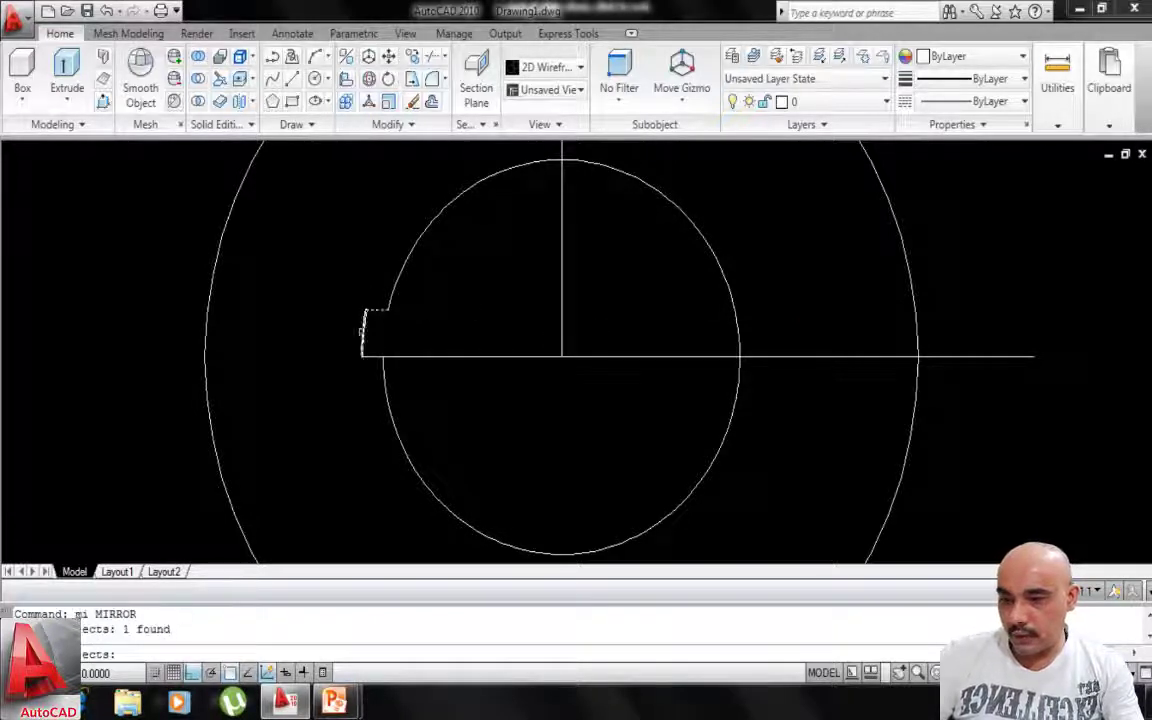
pyautogui.click(362, 331)
pyautogui.press('Return')
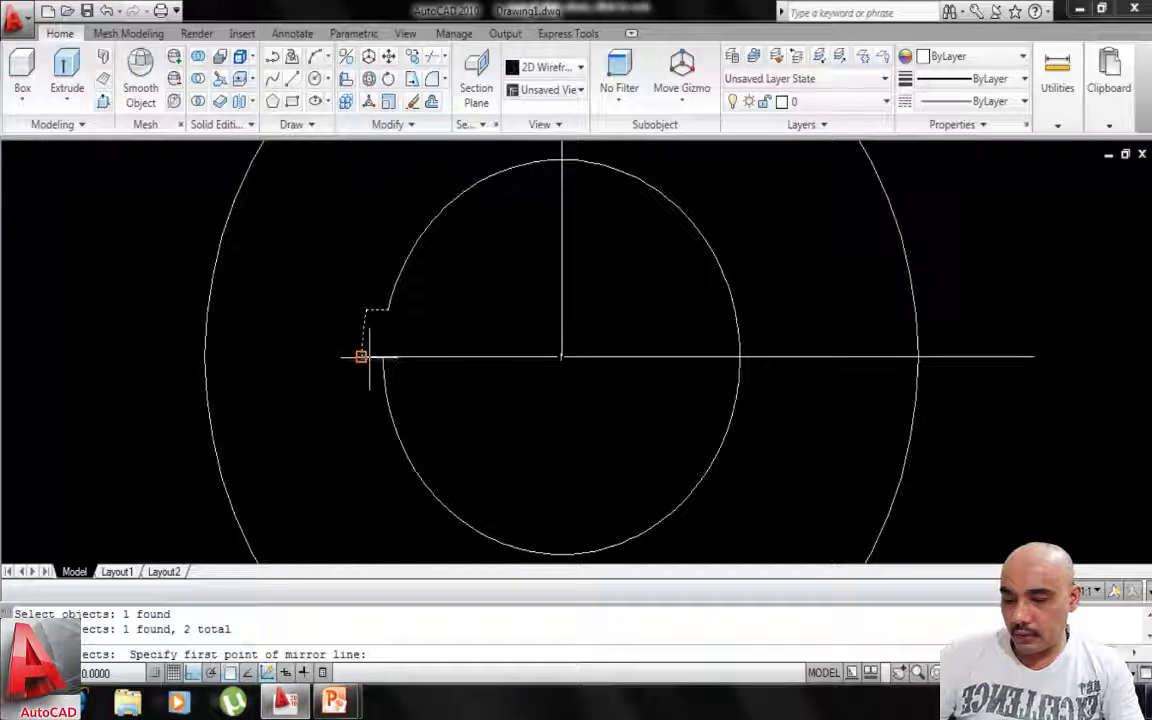
pyautogui.click(361, 356)
pyautogui.click(700, 315)
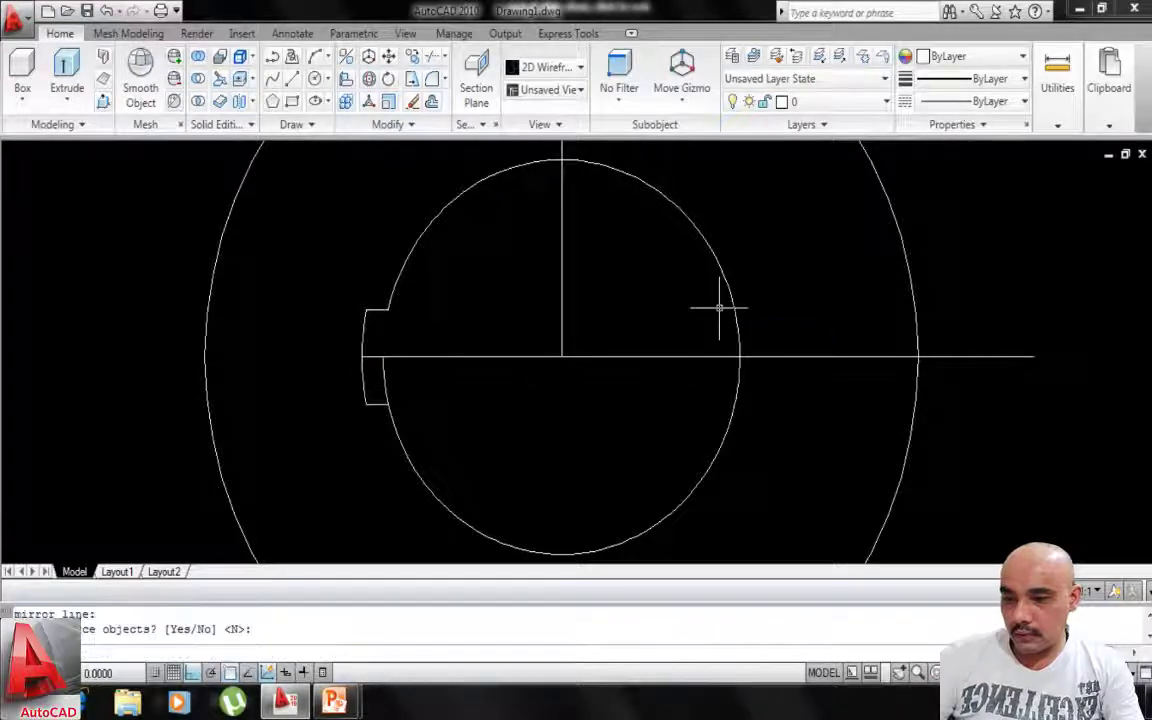
pyautogui.press('Return')
# Trim the bore arc across the lower half of the keyway opening.
pyautogui.write('tr')
pyautogui.press('Return')
pyautogui.press('Return')
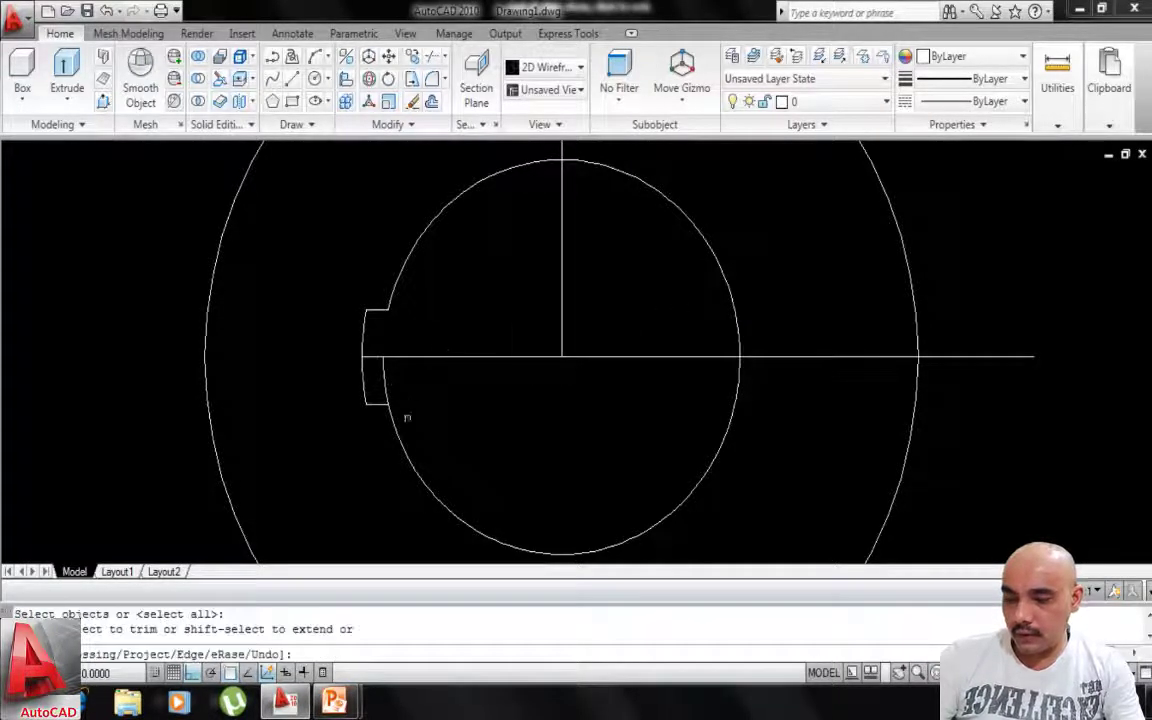
pyautogui.click(386, 377)
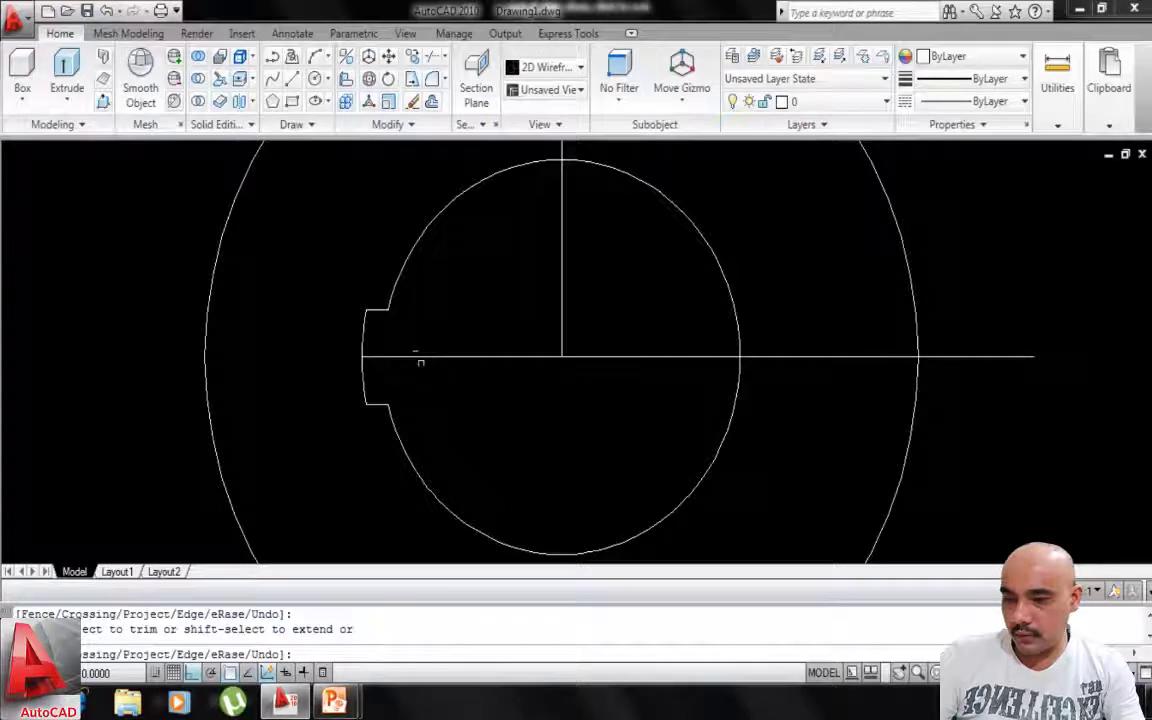
pyautogui.press('Escape')
# Erase the horizontal and vertical construction lines through the bore's centre.
pyautogui.click(427, 349)
pyautogui.click(425, 370)
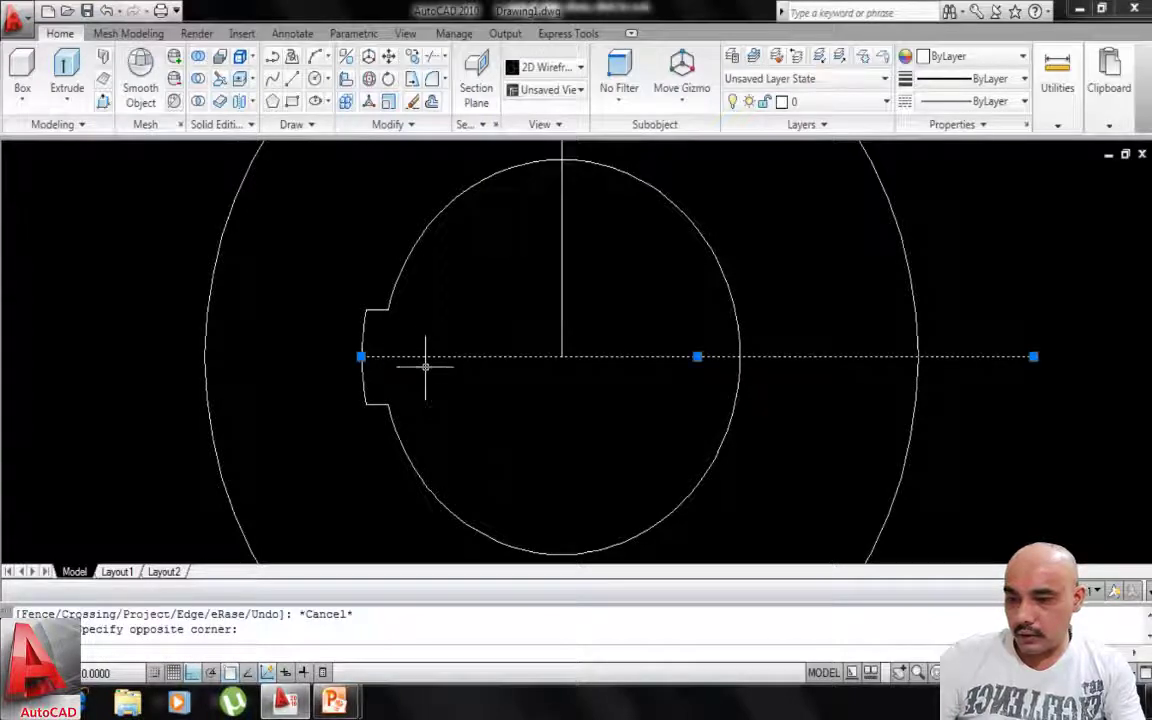
pyautogui.press('Delete')
pyautogui.click(561, 278)
pyautogui.press('Delete')
# Draw a long horizontal projection line from the top quadrant of the outermost circle toward the right of the front view.
pyautogui.scroll(-2, 559, 279)
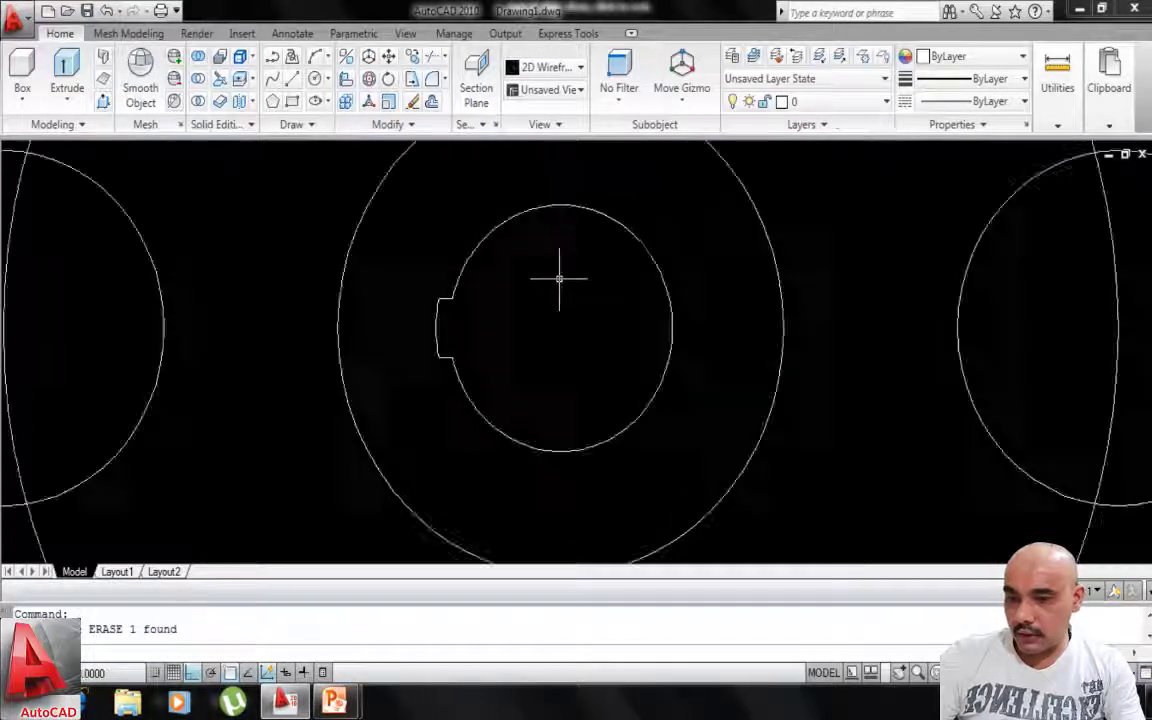
pyautogui.scroll(-6, 559, 279)
pyautogui.moveTo(533, 329); pyautogui.dragTo(495, 450, button='middle')
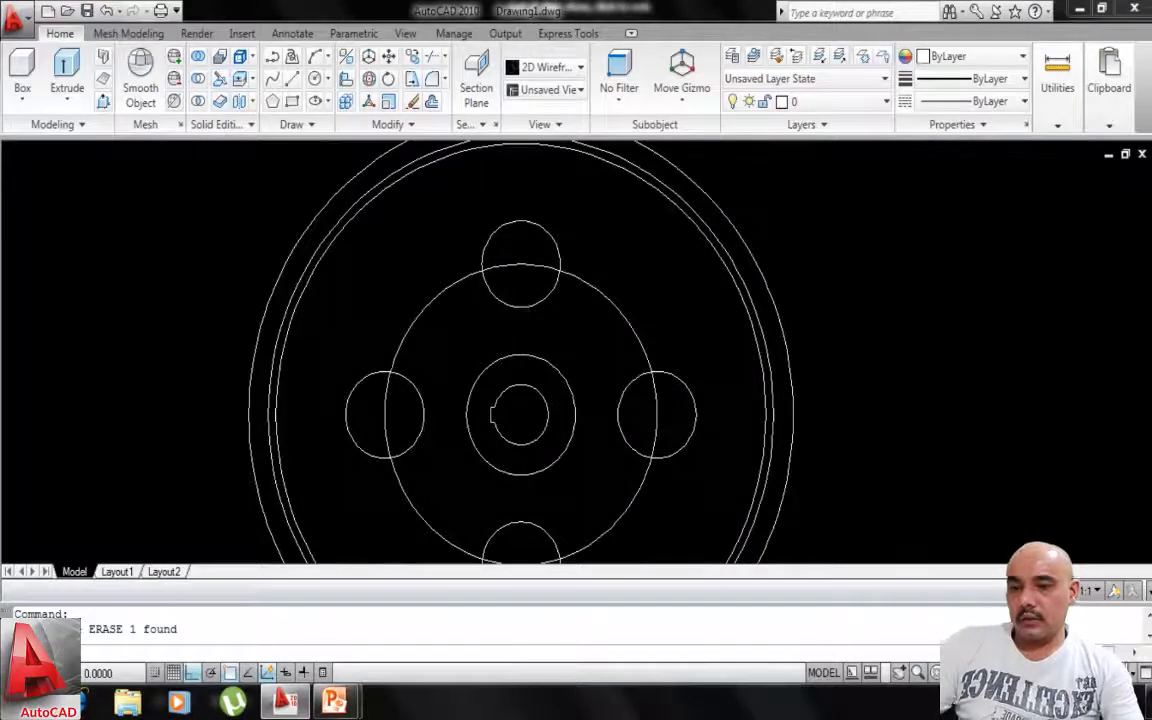
pyautogui.moveTo(496, 303); pyautogui.dragTo(489, 355, button='middle')
pyautogui.scroll(2, 519, 267)
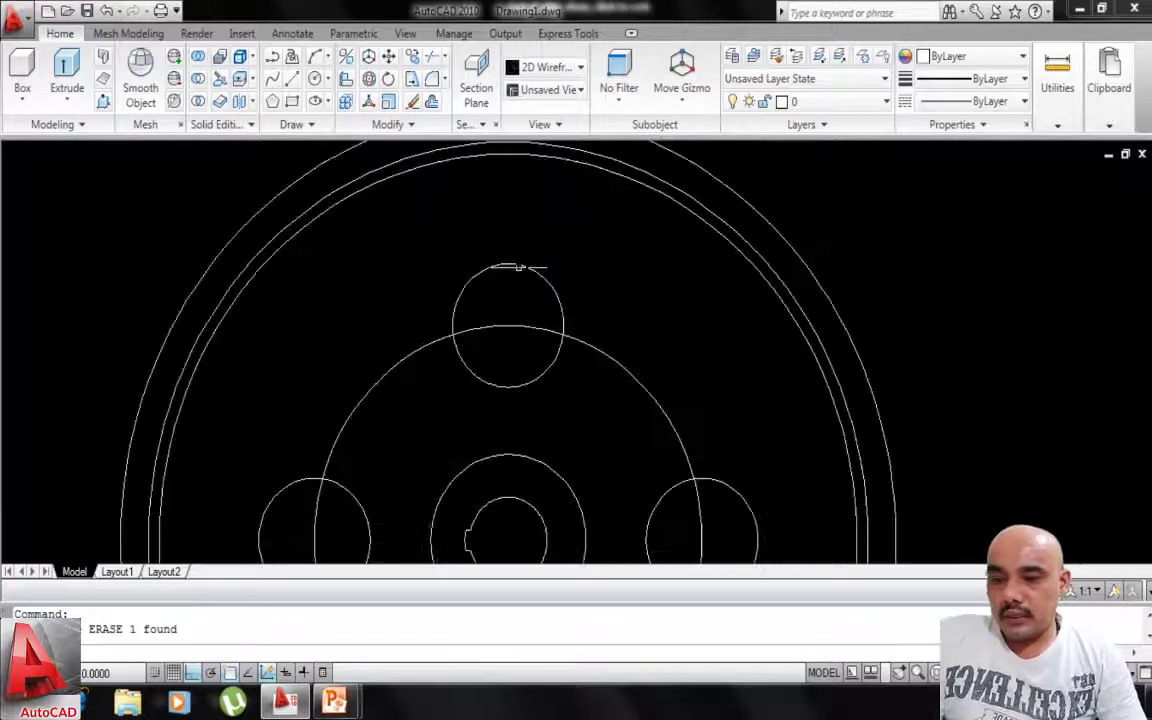
pyautogui.scroll(-4, 519, 267)
pyautogui.moveTo(523, 316); pyautogui.dragTo(397, 302, button='middle')
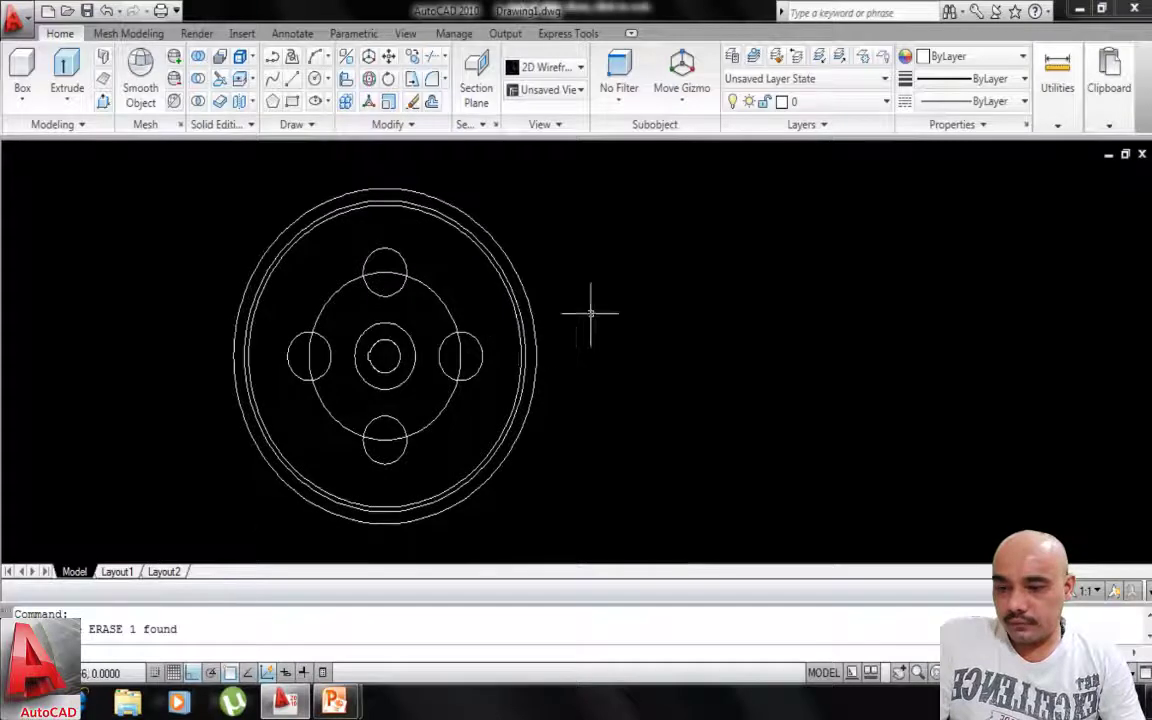
pyautogui.moveTo(590, 313); pyautogui.dragTo(521, 339, button='middle')
pyautogui.write('l')
pyautogui.press('Return')
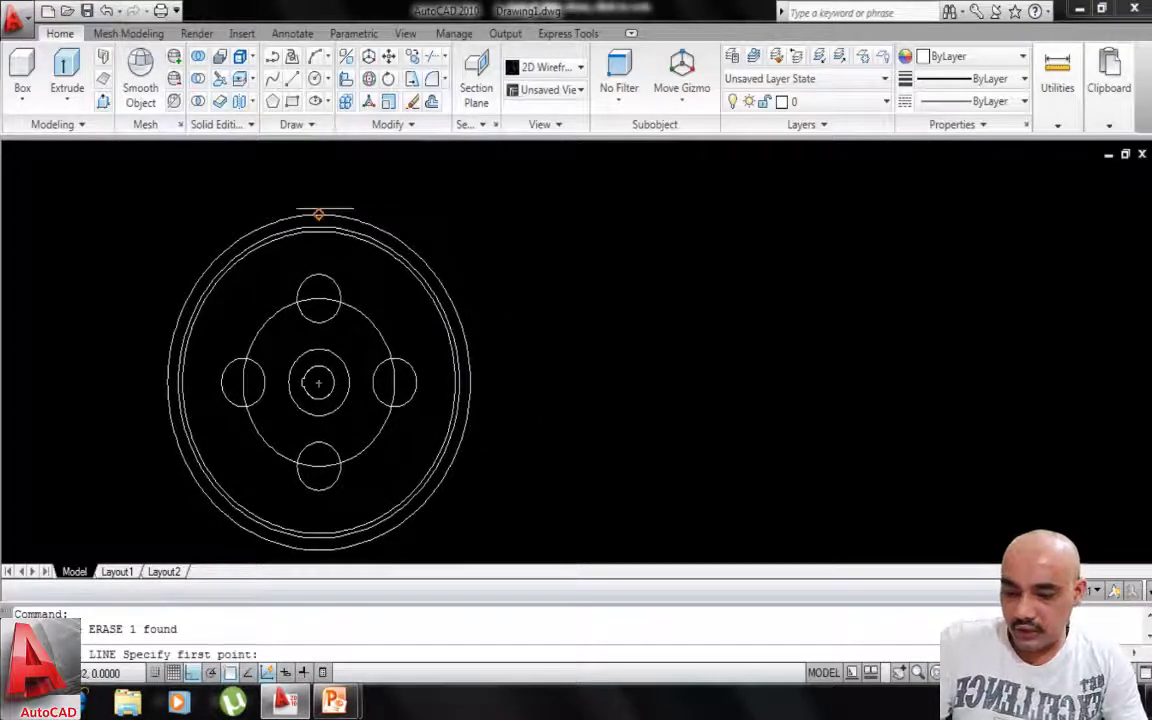
pyautogui.click(318, 214)
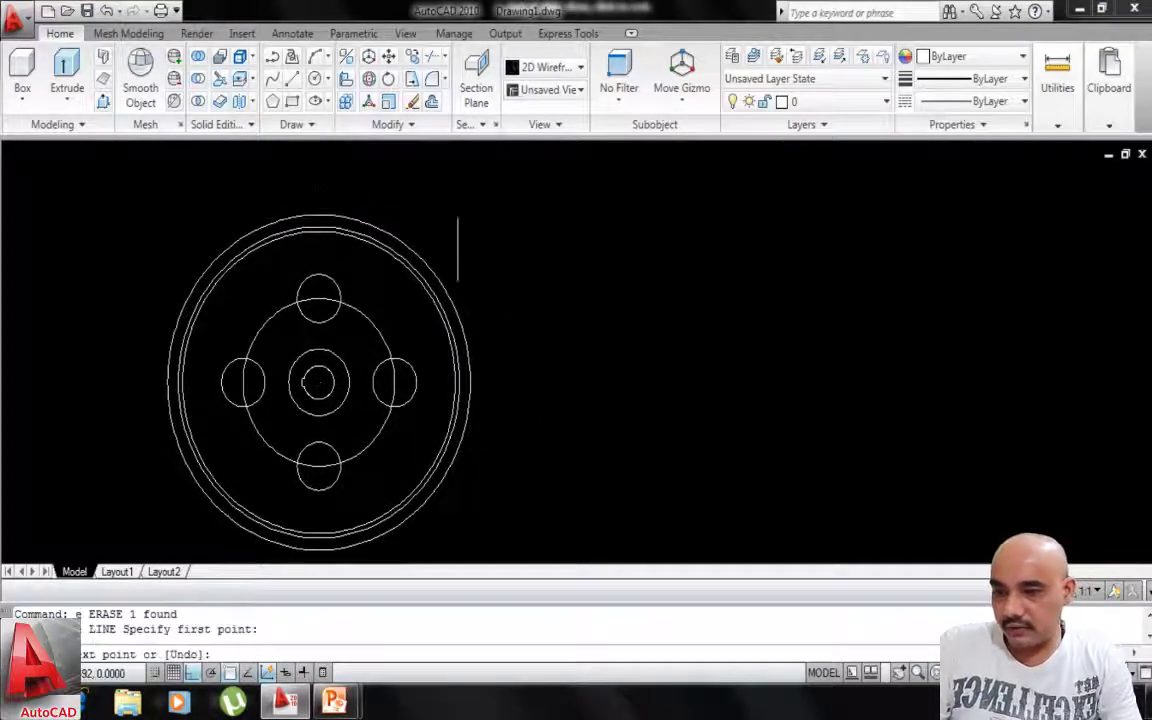
pyautogui.click(925, 213)
pyautogui.press('Return')
# Draw horizontal projection lines to the right from the top quadrants of the second and third largest circles.
pyautogui.press('Return')
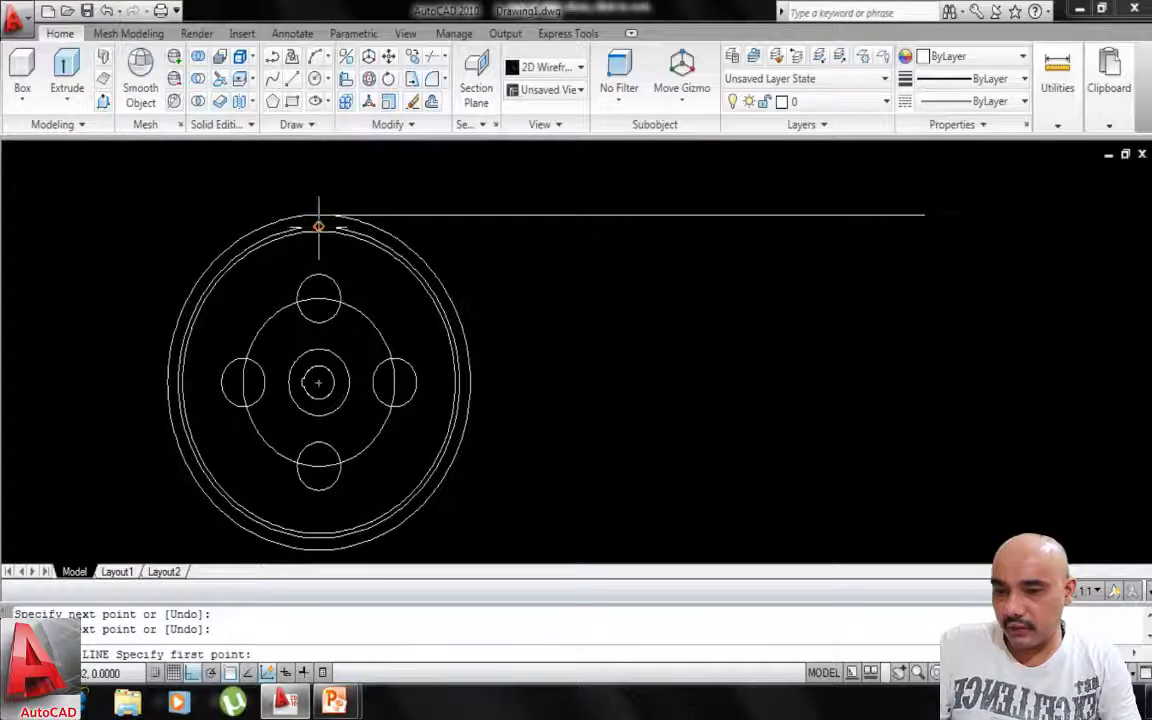
pyautogui.click(318, 226)
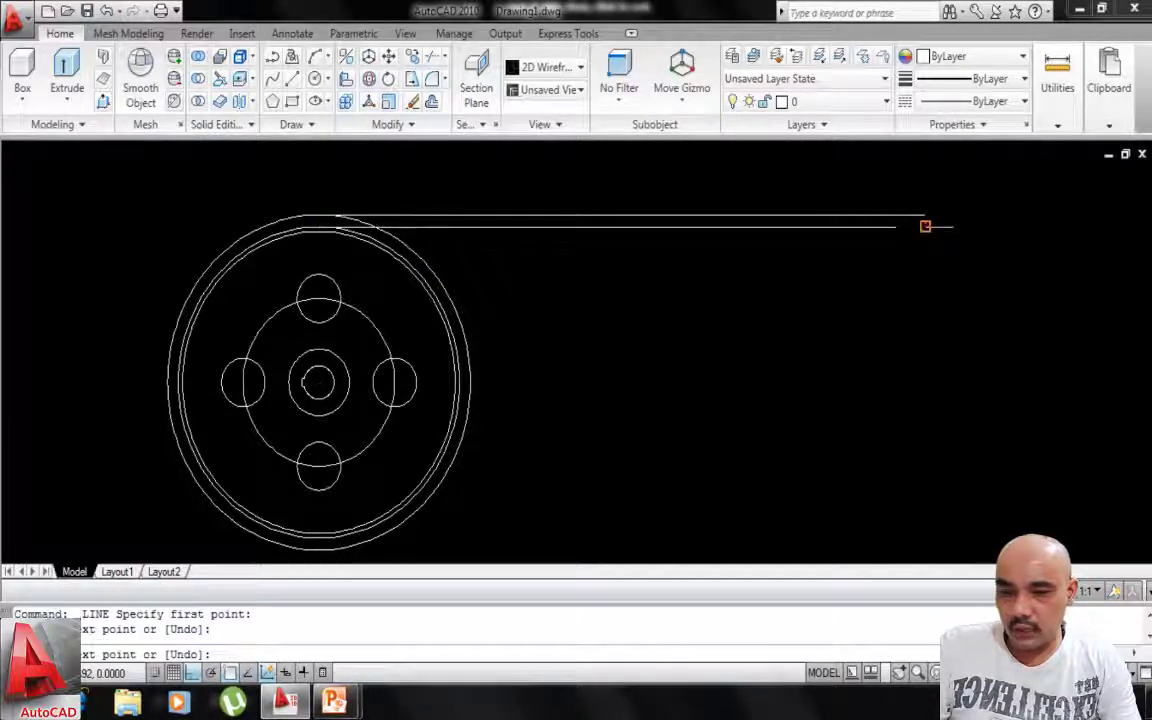
pyautogui.click(925, 226)
pyautogui.press('Return')
pyautogui.press('Return')
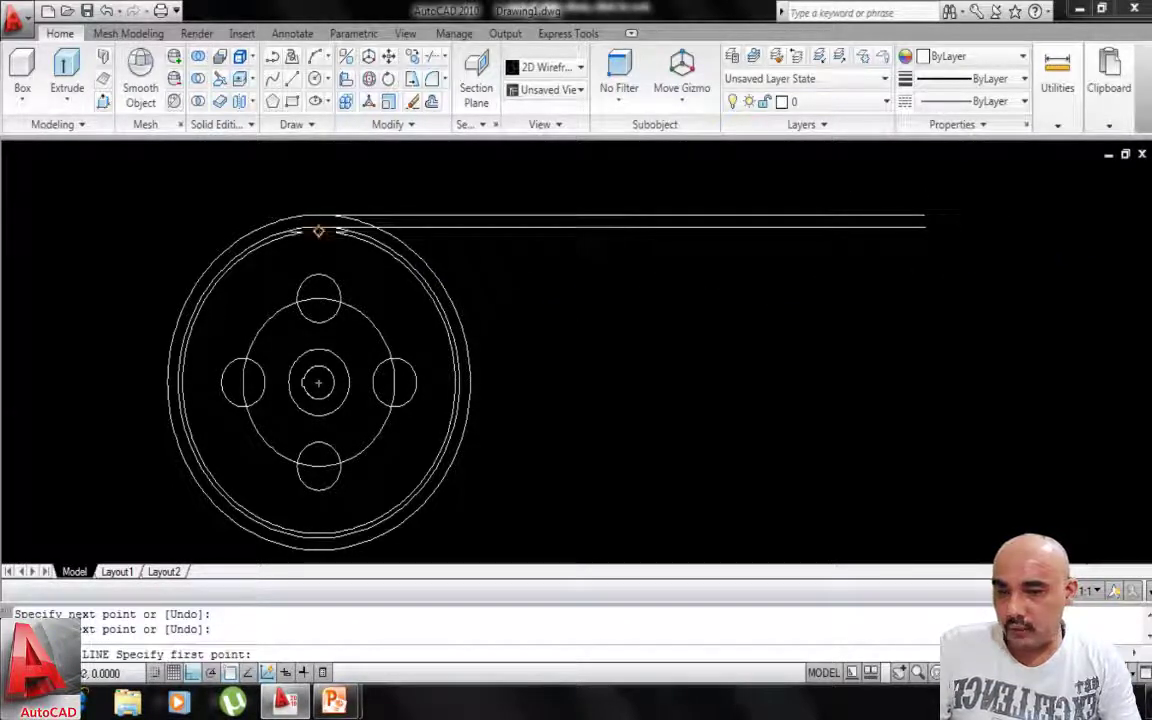
pyautogui.click(318, 231)
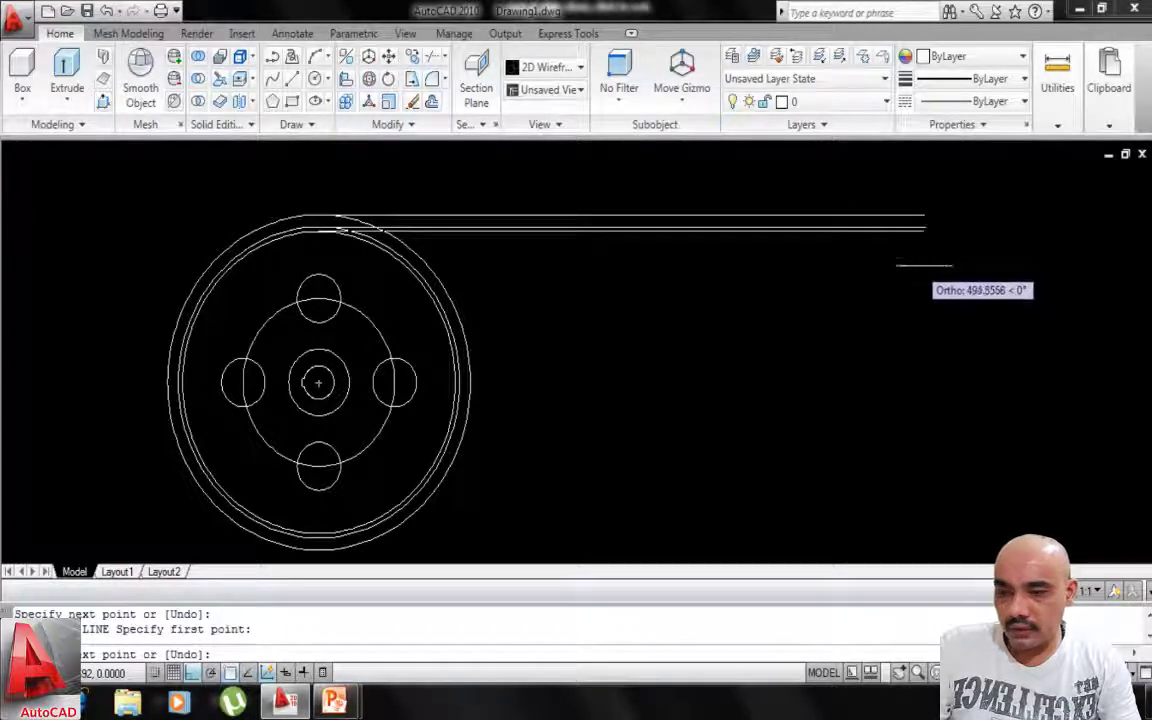
pyautogui.click(921, 258)
pyautogui.press('Return')
# Draw horizontal projection lines to the right from the top quadrants of the 125 PCD circle and the hub circle around the bore.
pyautogui.press('Return')
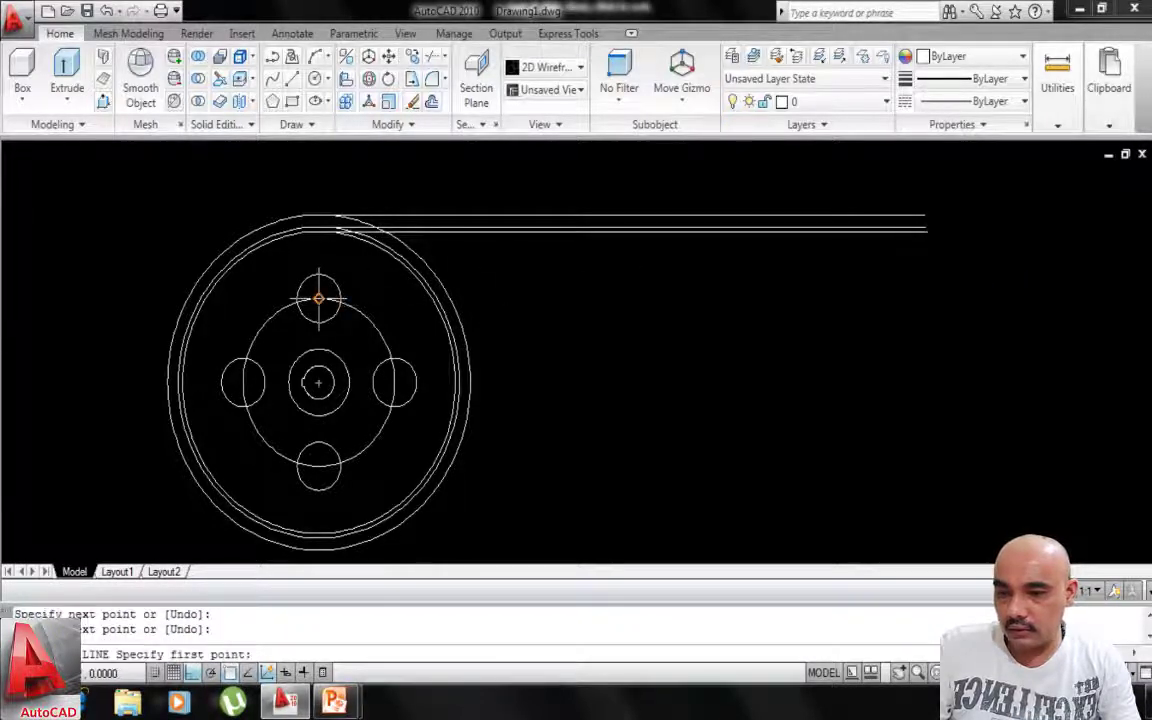
pyautogui.click(318, 298)
pyautogui.click(933, 265)
pyautogui.press('Return')
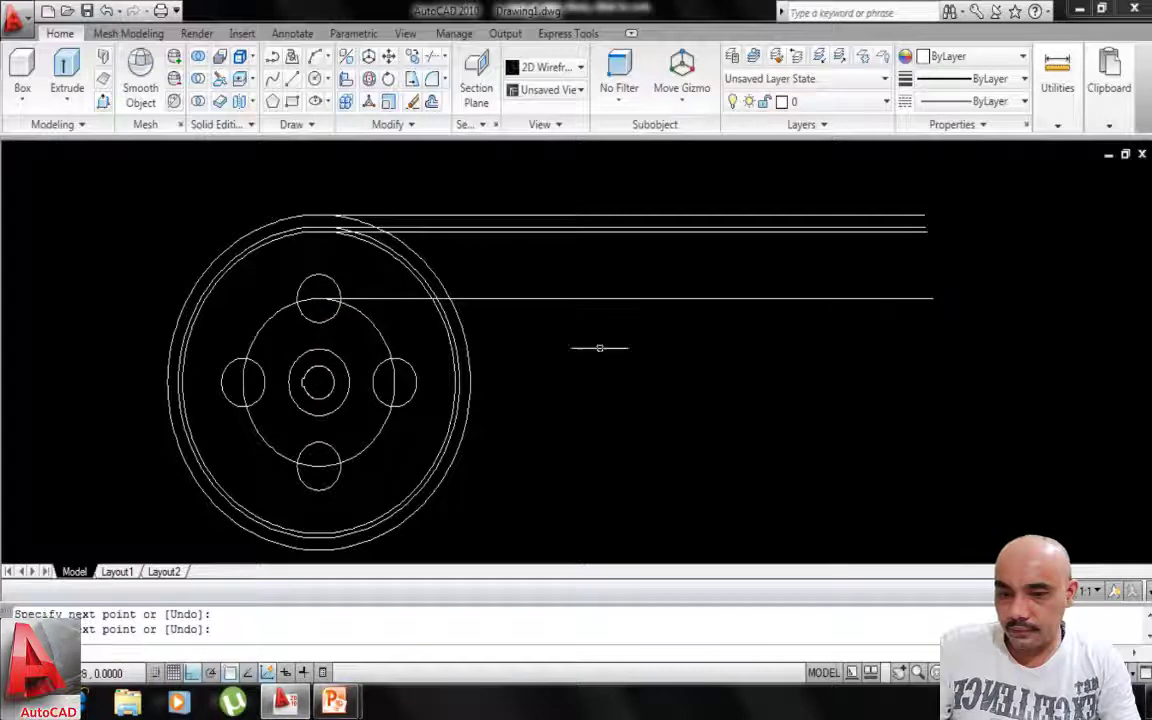
pyautogui.press('Return')
pyautogui.click(318, 349)
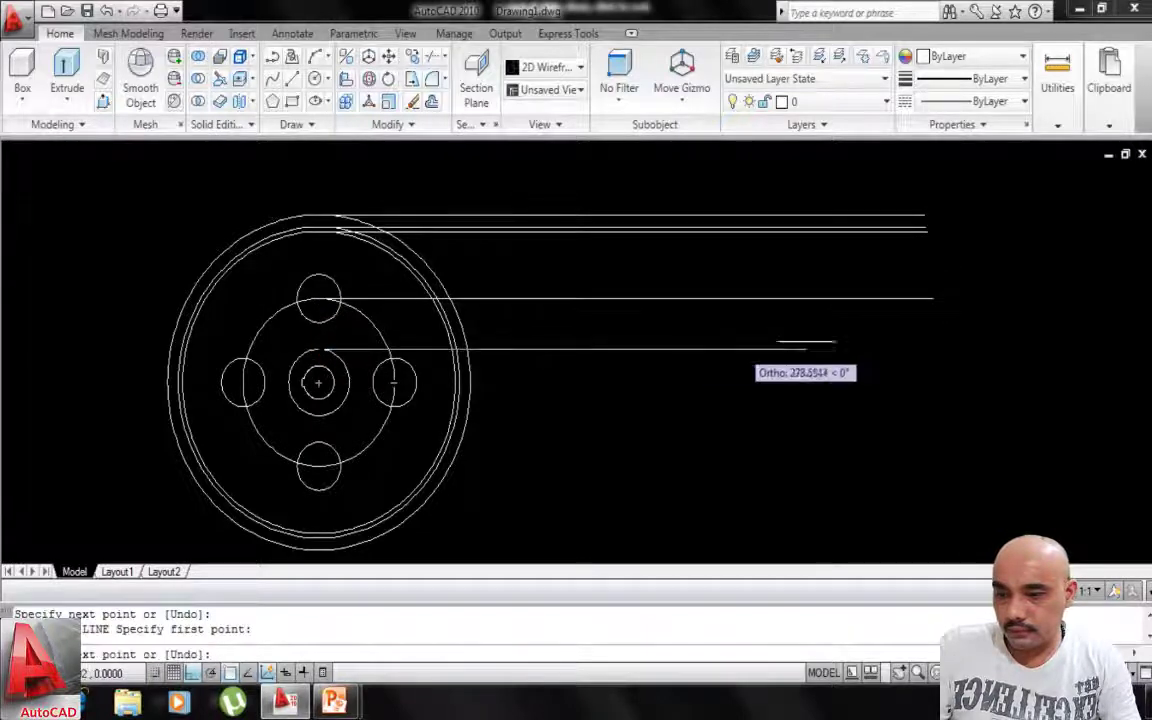
pyautogui.click(920, 349)
pyautogui.press('Return')
# Draw horizontal projection lines to the right from the top of the bore and from the pulley's centre.
pyautogui.press('Return')
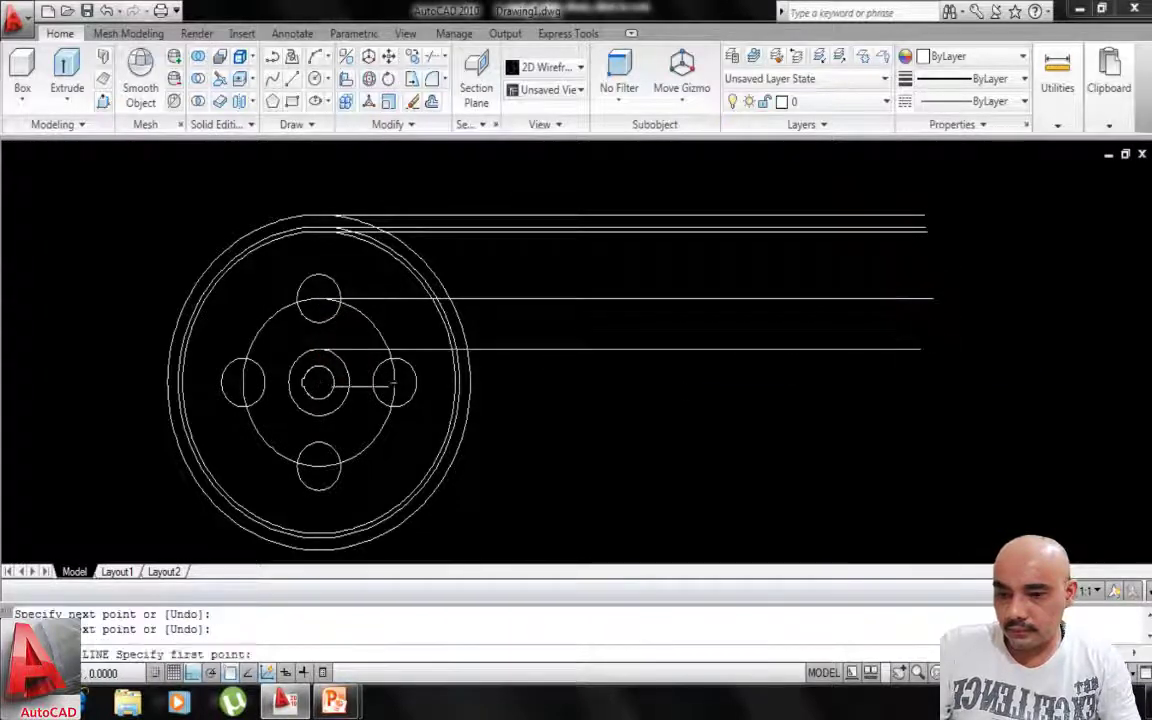
pyautogui.click(316, 370)
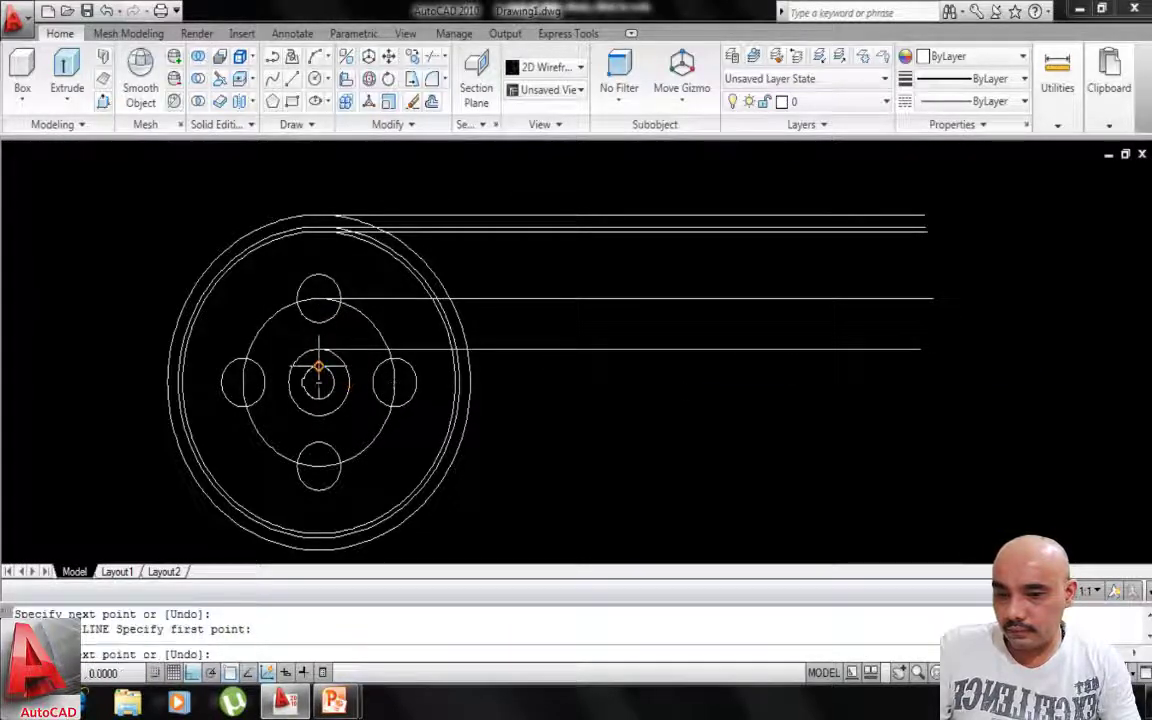
pyautogui.click(921, 372)
pyautogui.press('Return')
pyautogui.press('Return')
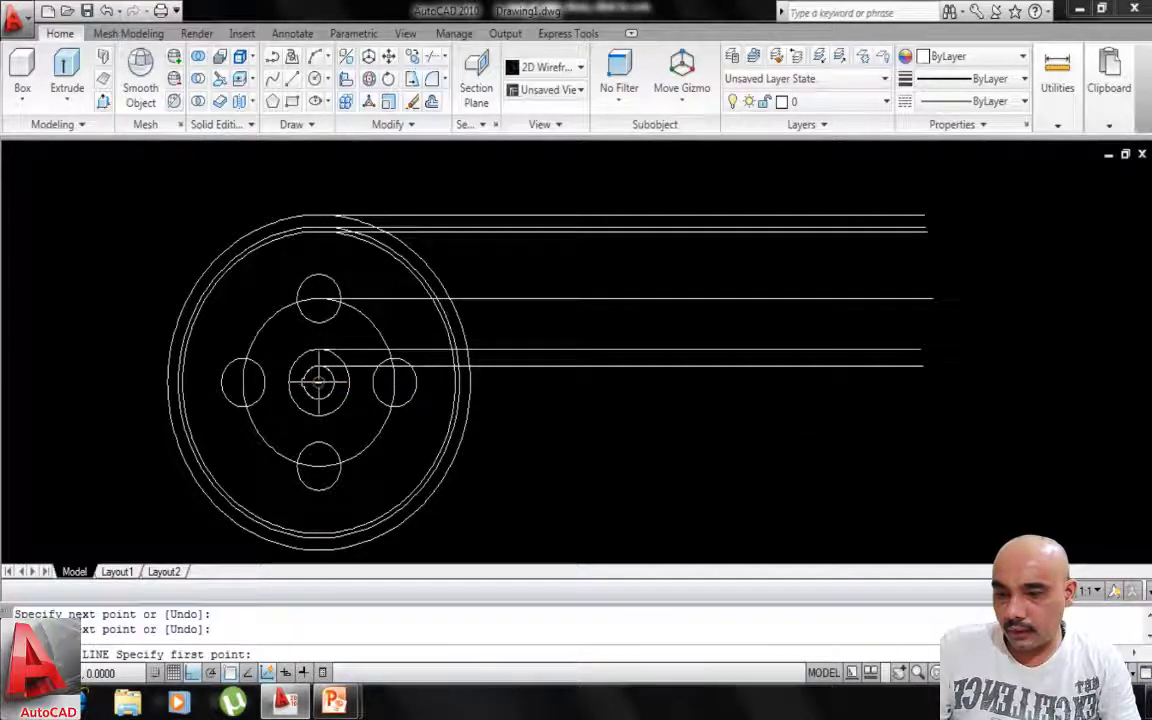
pyautogui.click(317, 381)
pyautogui.click(932, 400)
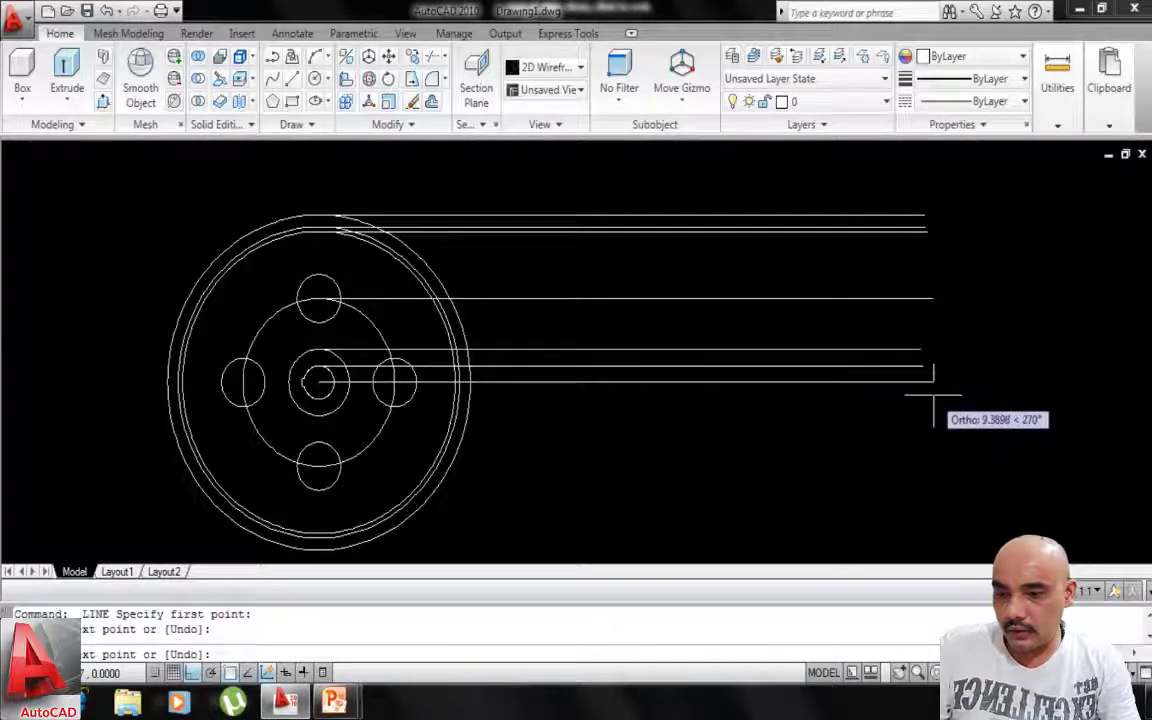
pyautogui.press('Return')
# Draw a vertical line across all the projection lines, just right of the front view.
pyautogui.moveTo(738, 314); pyautogui.dragTo(720, 333, button='middle')
pyautogui.press('Return')
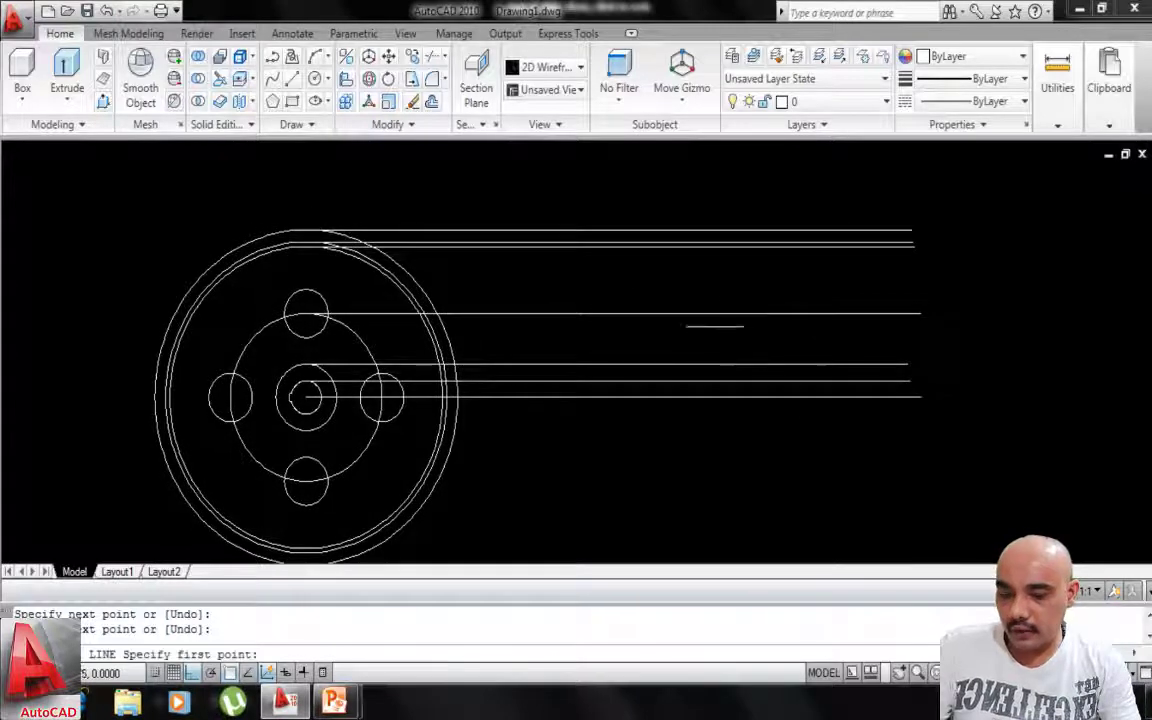
pyautogui.click(596, 205)
pyautogui.click(596, 485)
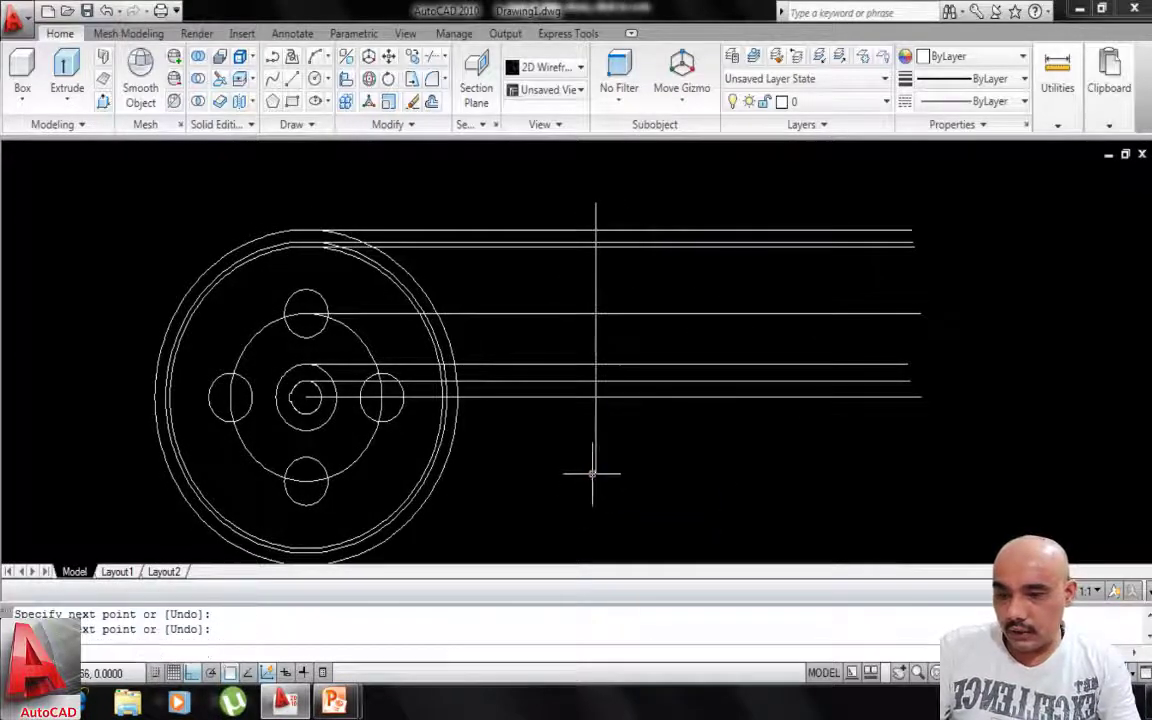
pyautogui.press('Return')
# Trim the vertical line below the centre projection line and above the topmost projection line.
pyautogui.press('Return')
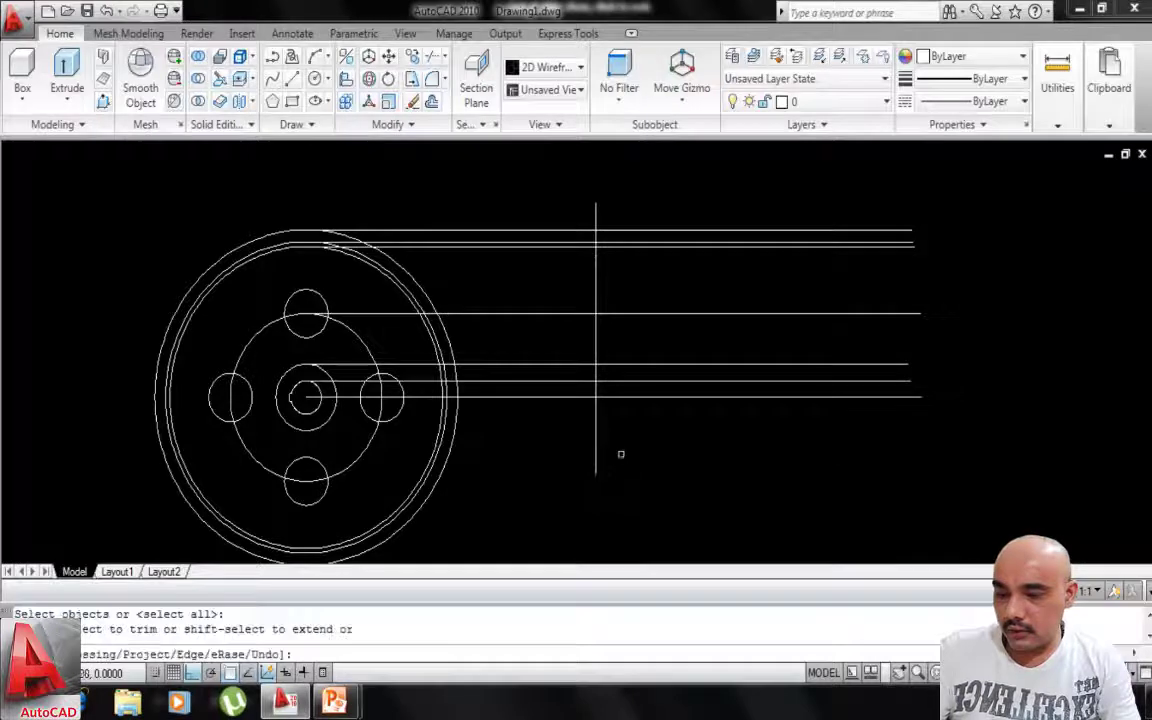
pyautogui.click(621, 453)
pyautogui.click(563, 471)
pyautogui.click(615, 205)
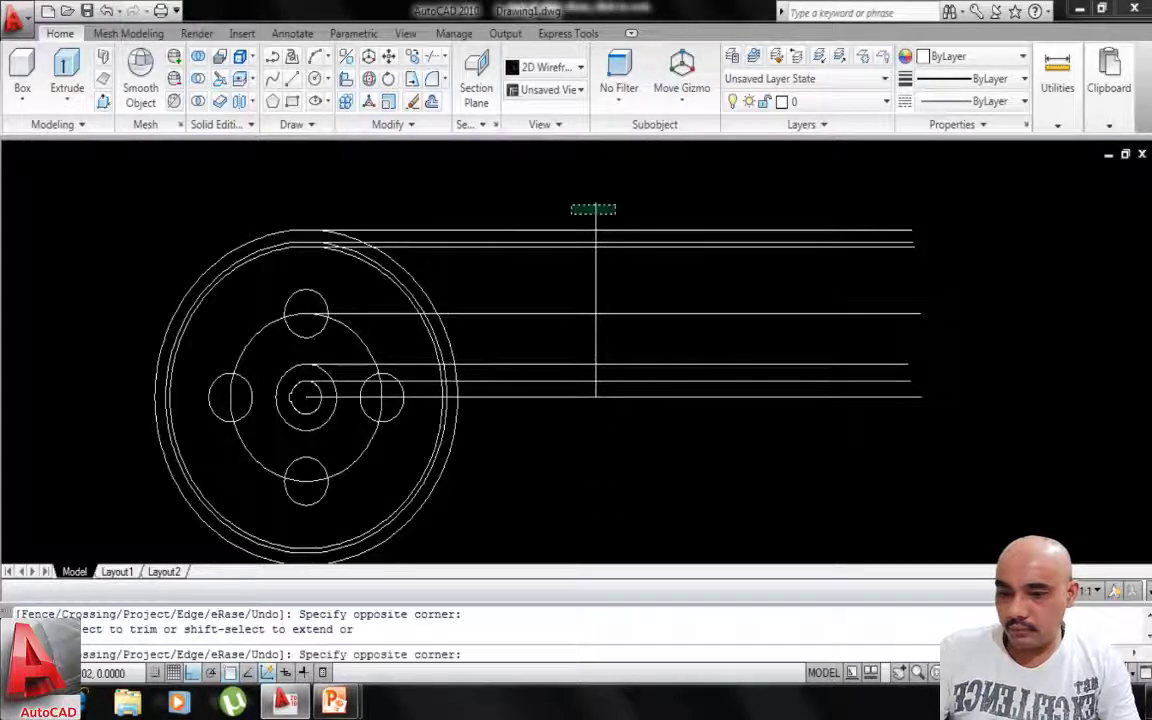
pyautogui.click(571, 213)
pyautogui.press('Escape')
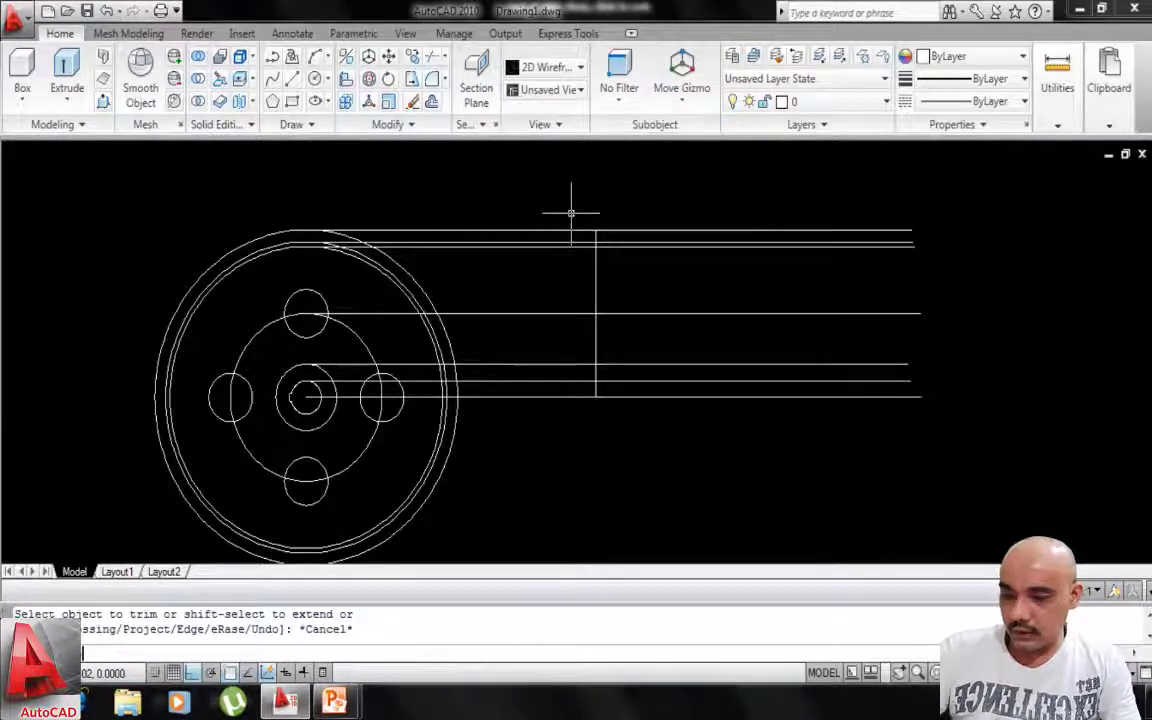
# Offset the vertical line 70 to the right.
pyautogui.write('o')
pyautogui.press('Return')
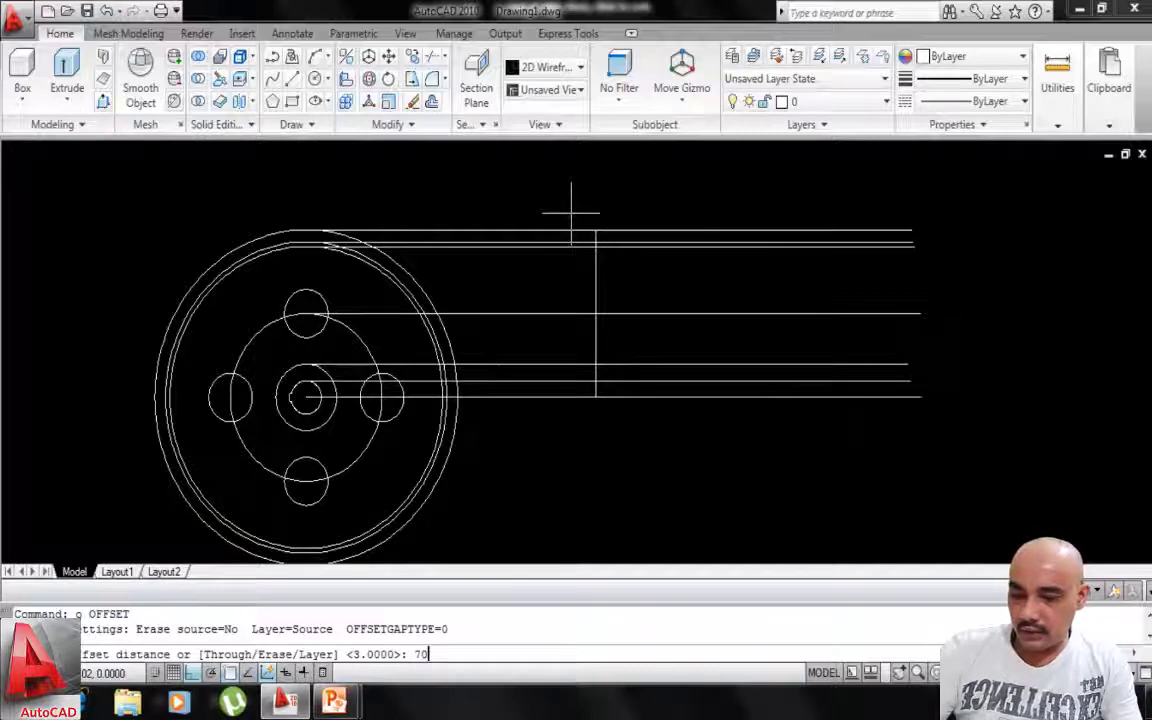
pyautogui.write('70')
pyautogui.press('Return')
pyautogui.click(597, 283)
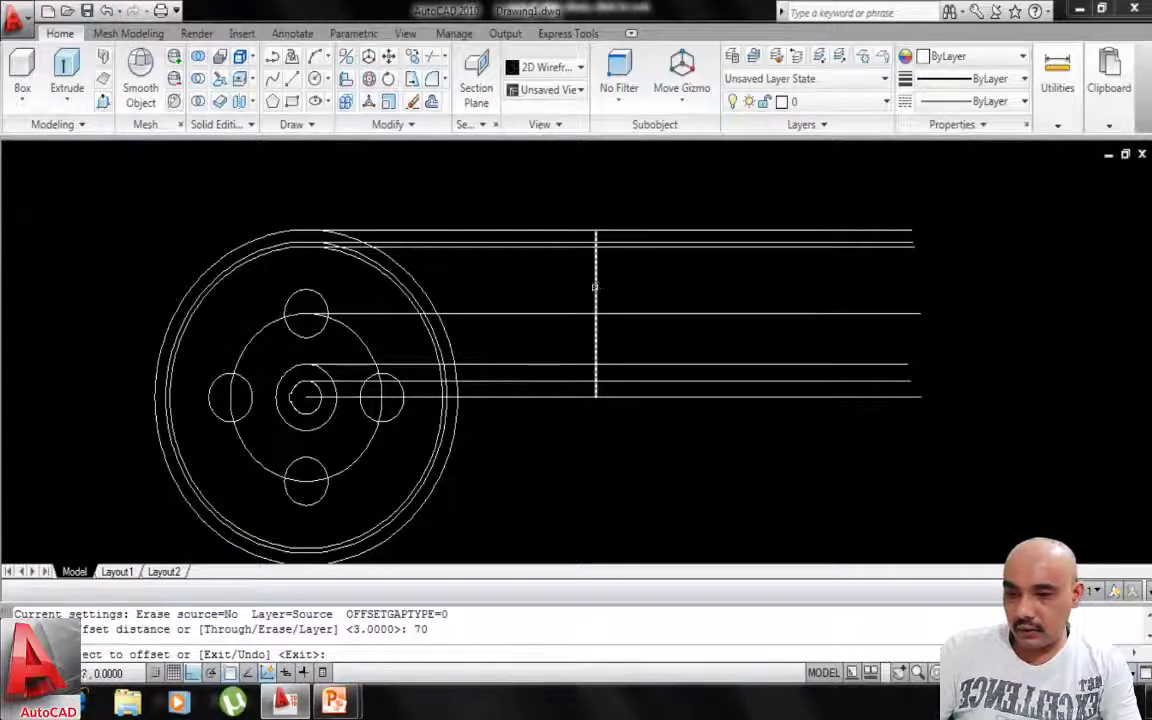
pyautogui.click(668, 278)
pyautogui.scroll(3, 632, 284)
pyautogui.scroll(-2, 632, 284)
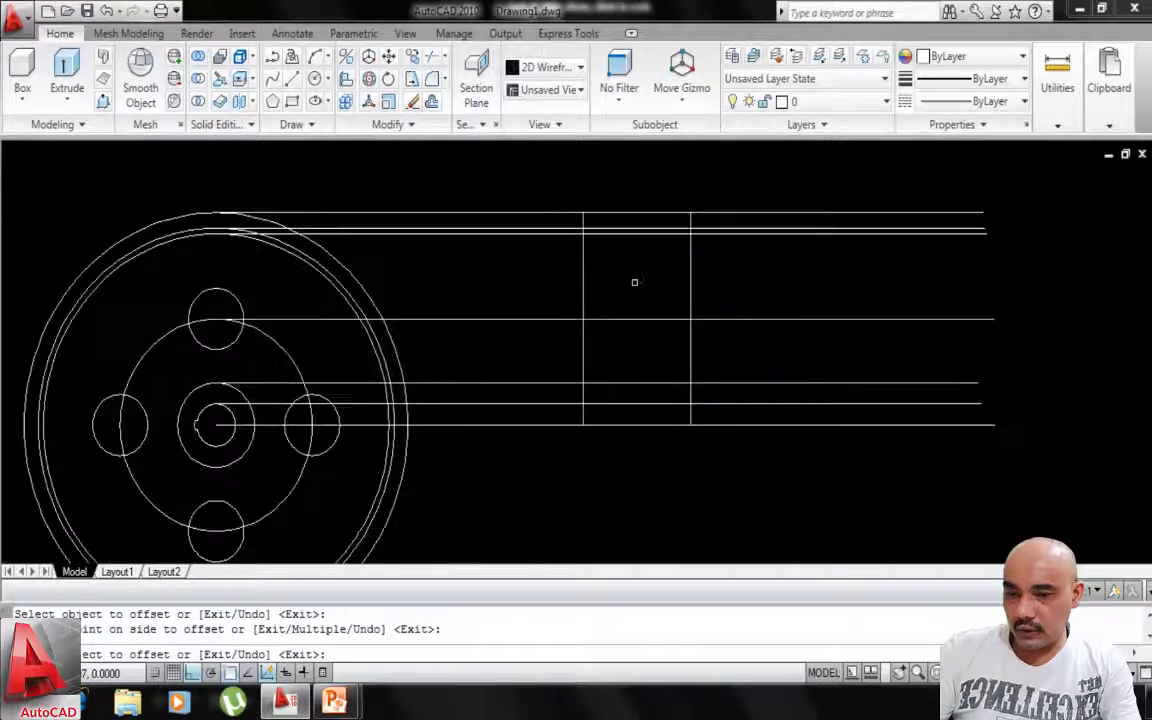
pyautogui.press('Escape')
# Trim all the projection lines beyond the right-hand vertical line.
pyautogui.write('tr')
pyautogui.press('Return')
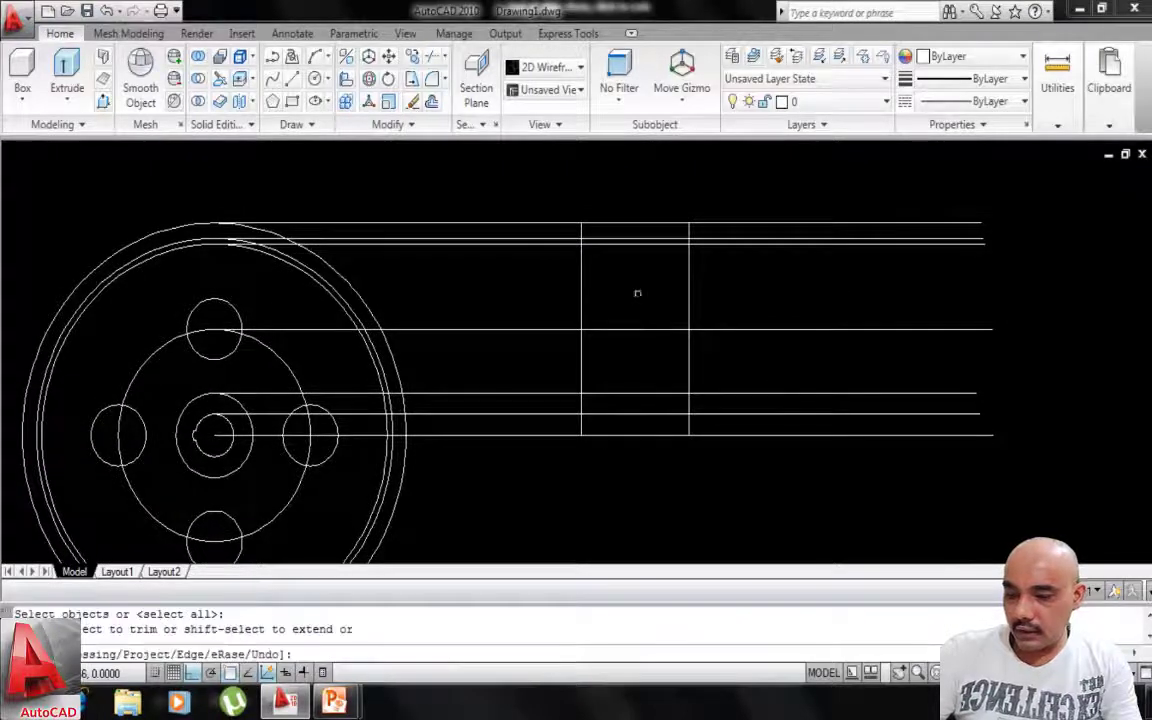
pyautogui.click(847, 179)
pyautogui.click(765, 457)
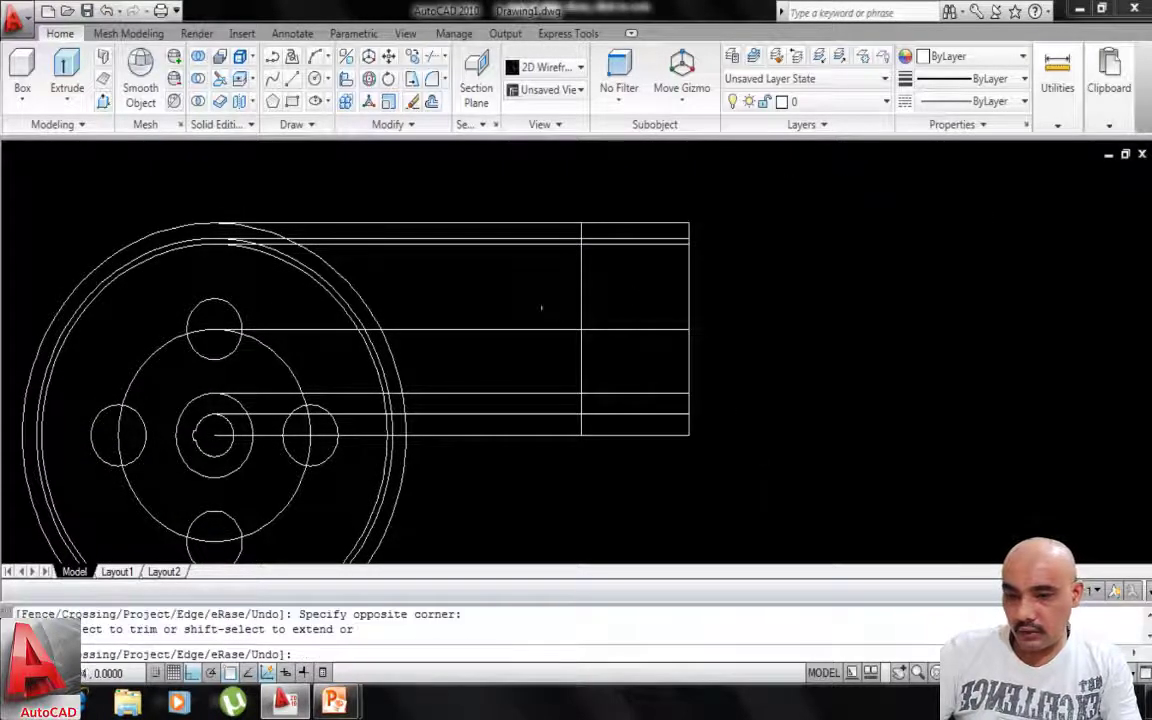
pyautogui.moveTo(541, 308); pyautogui.dragTo(669, 278, button='middle')
pyautogui.press('Escape')
pyautogui.press('Escape')
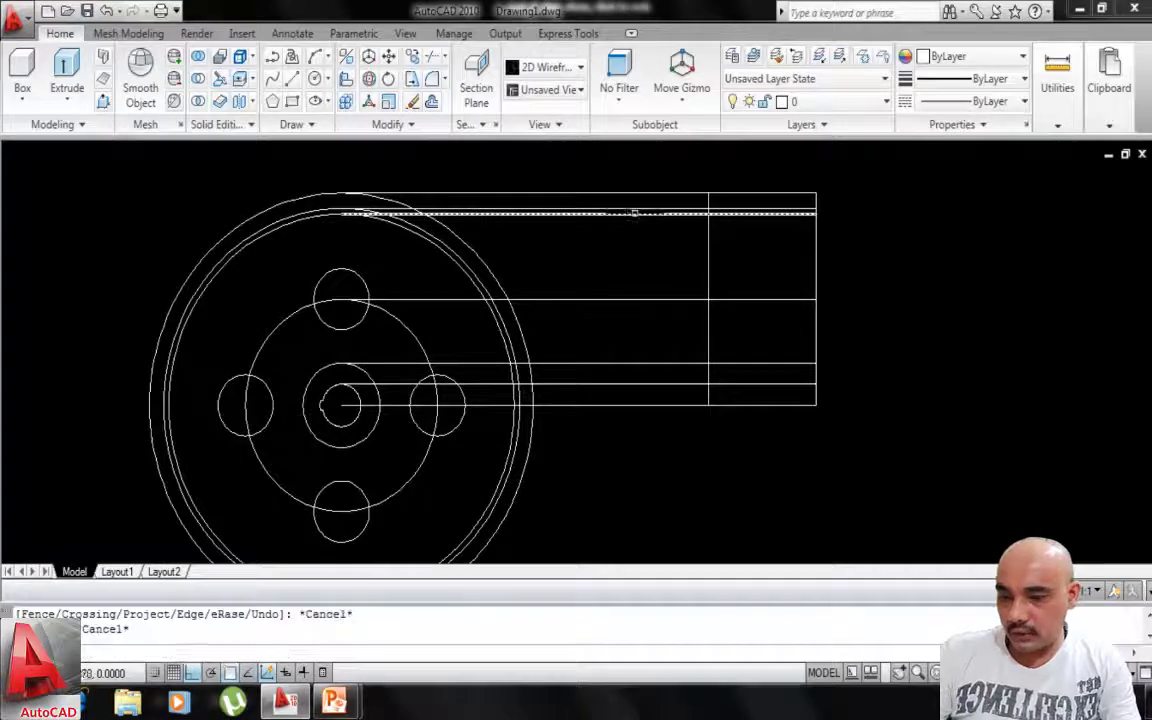
# Examine the rim and V-groove dimensions on the reference drawing in PowerPoint and return to AutoCAD.
pyautogui.scroll(4, 699, 224)
pyautogui.moveTo(710, 262); pyautogui.dragTo(624, 327, button='middle')
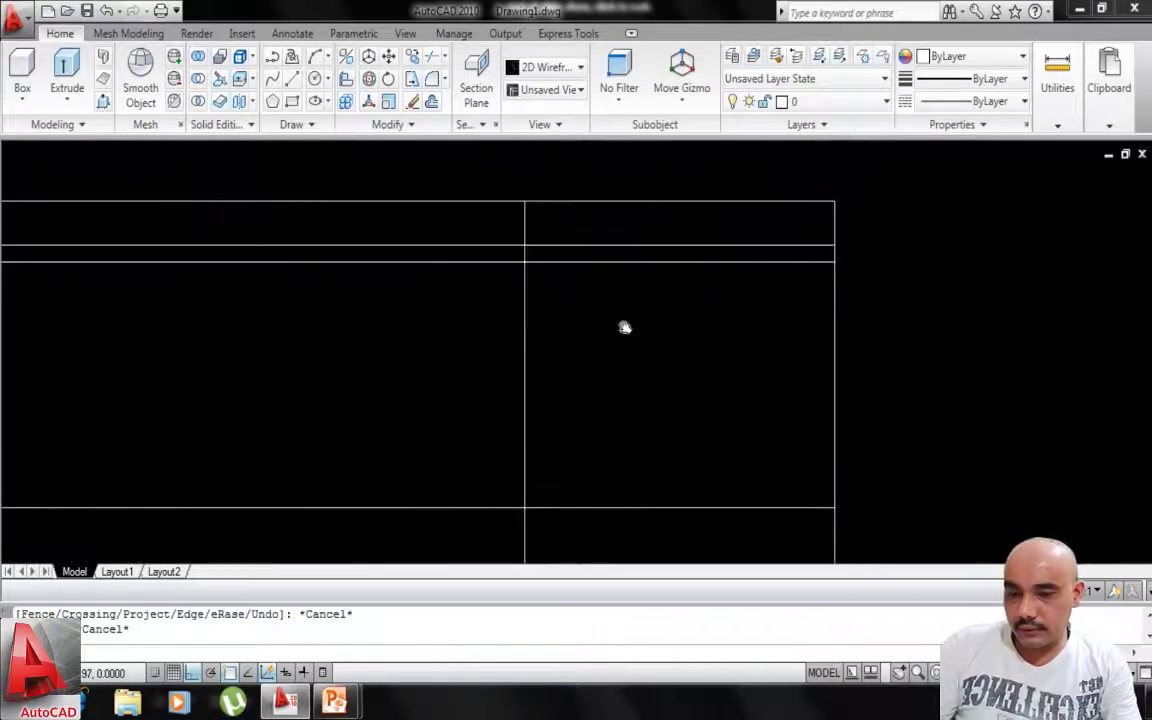
pyautogui.scroll(2, 600, 300)
pyautogui.moveTo(602, 285); pyautogui.dragTo(560, 329, button='middle')
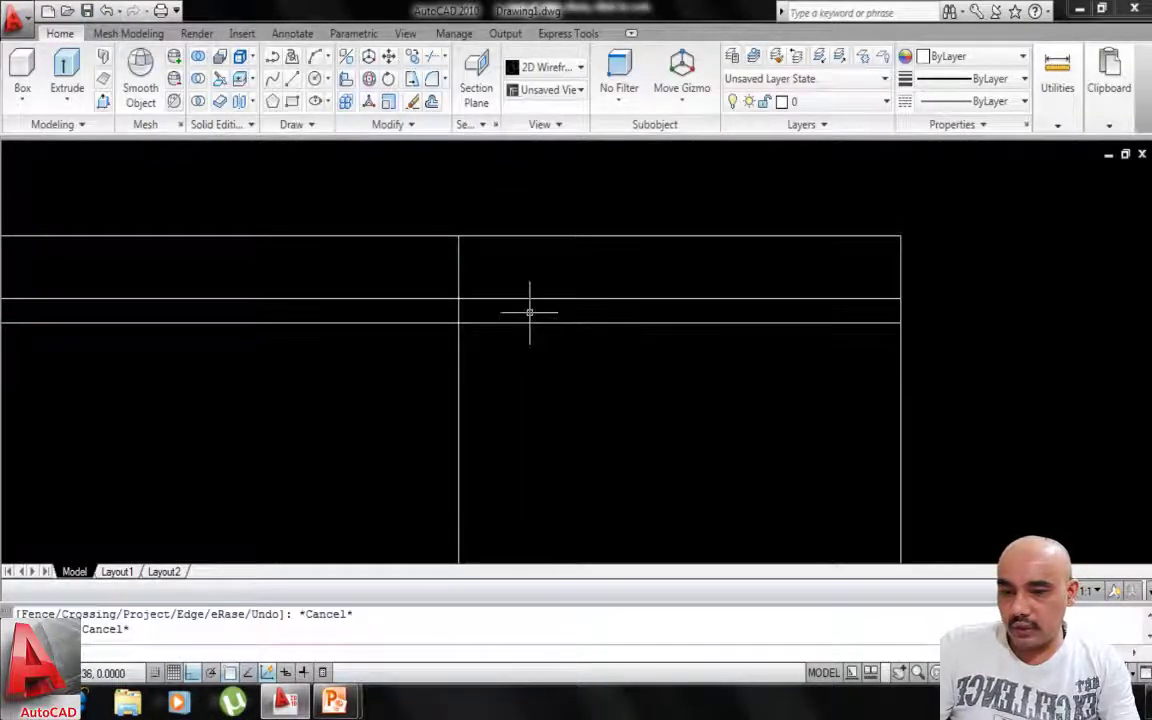
pyautogui.scroll(-2, 545, 268)
pyautogui.moveTo(545, 270); pyautogui.dragTo(617, 244, button='middle')
pyautogui.scroll(-2, 617, 244)
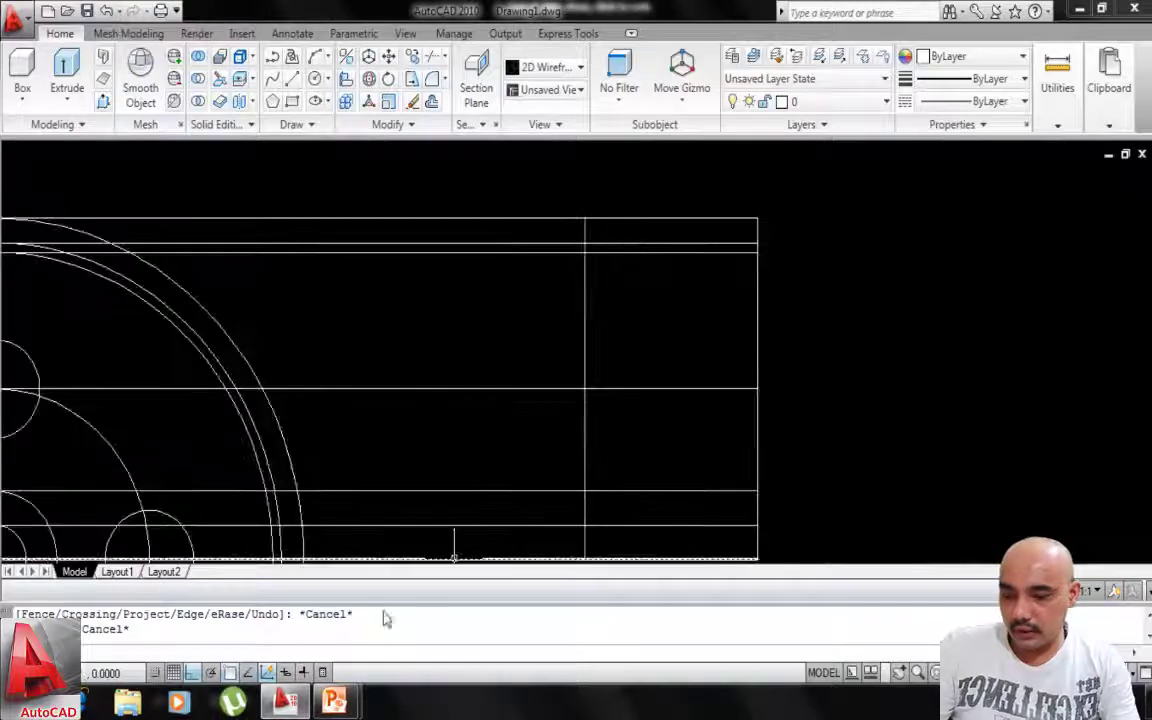
pyautogui.moveTo(334, 700)
pyautogui.click(432, 602)
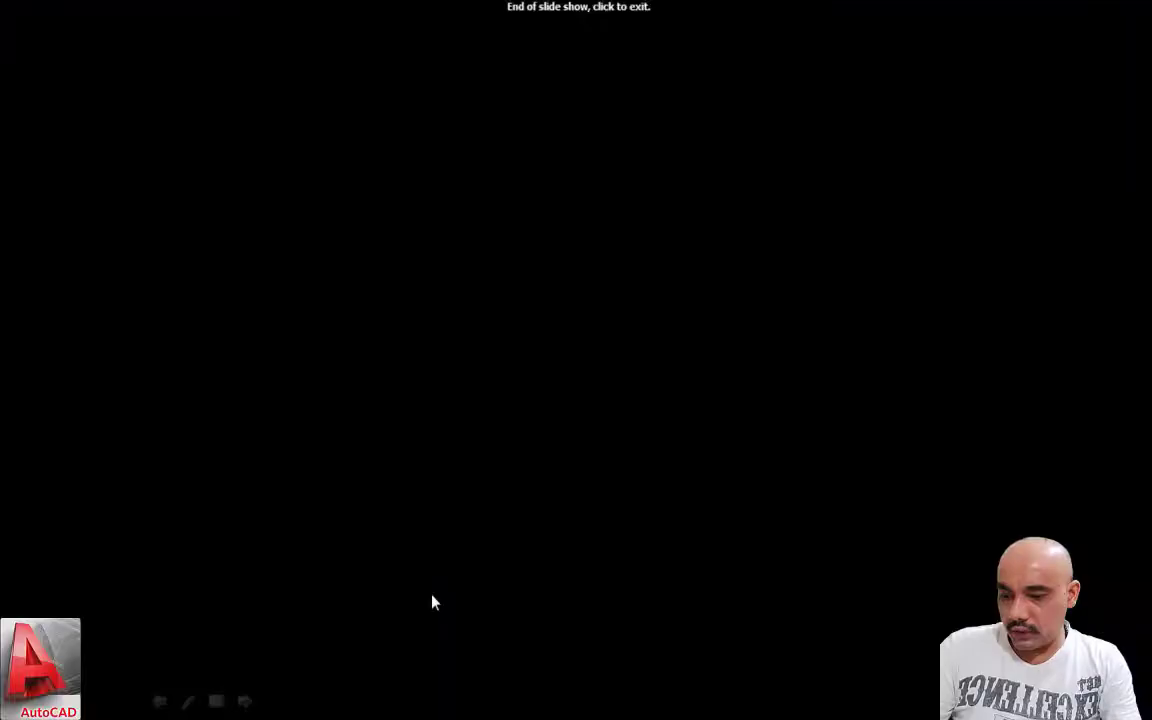
pyautogui.scroll(1, 432, 602)
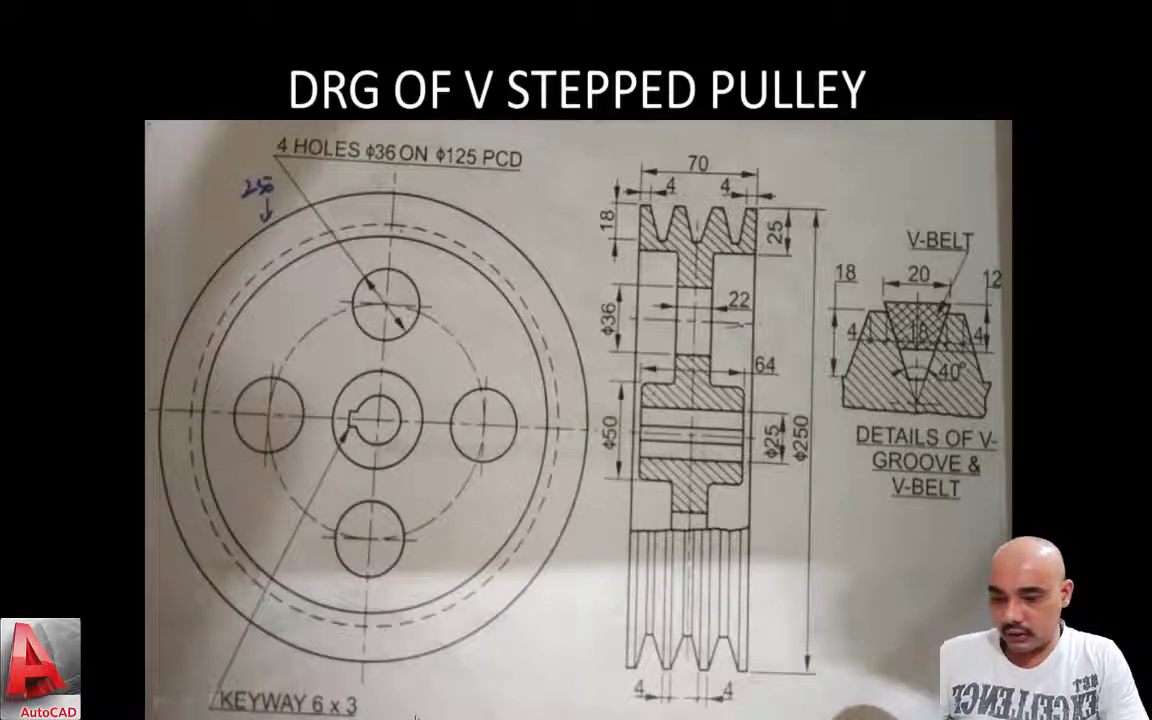
pyautogui.press('super')
pyautogui.click(286, 702)
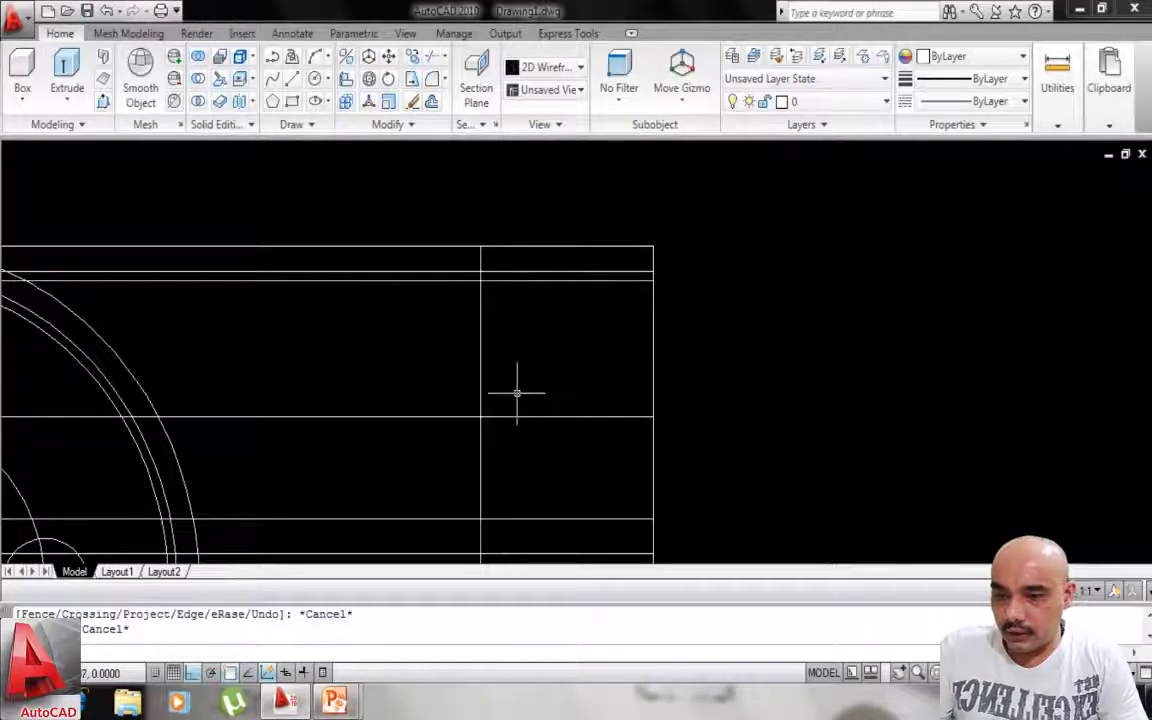
# Offset the side view's left vertical edge 4 to the right.
pyautogui.write('o')
pyautogui.press('Return')
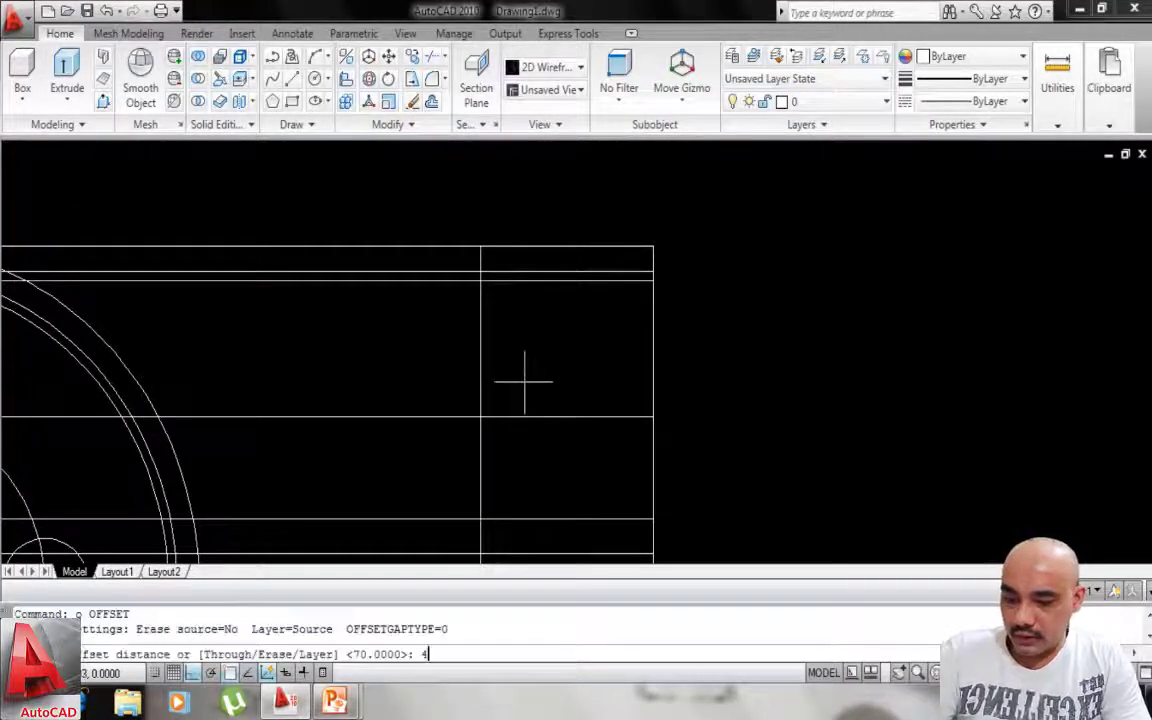
pyautogui.write('4')
pyautogui.press('Return')
pyautogui.click(482, 369)
pyautogui.click(504, 362)
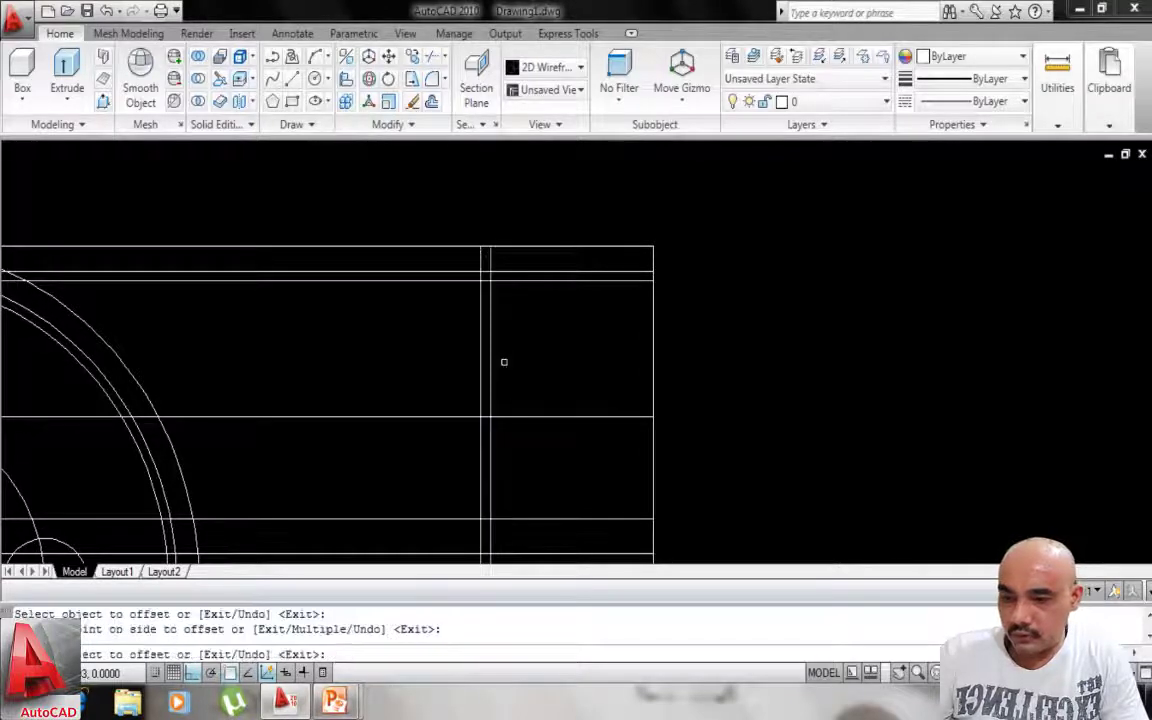
pyautogui.press('Escape')
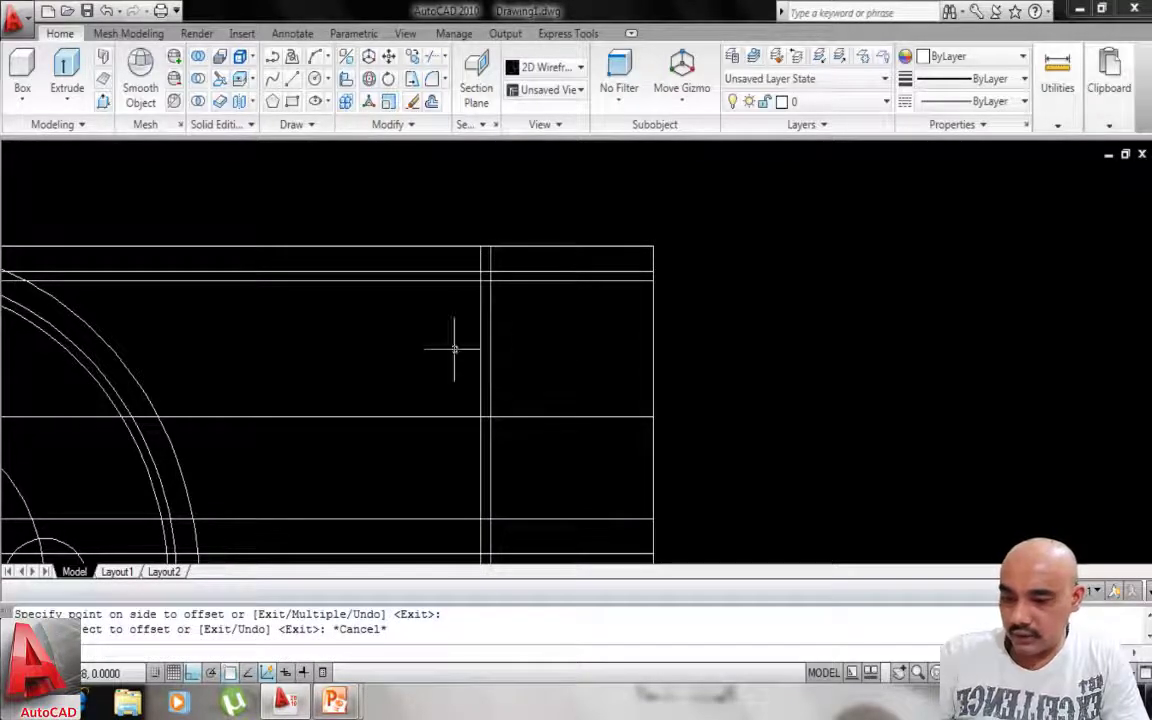
# Trim the projection lines between the front view and the side view's left edge.
pyautogui.scroll(-3, 442, 249)
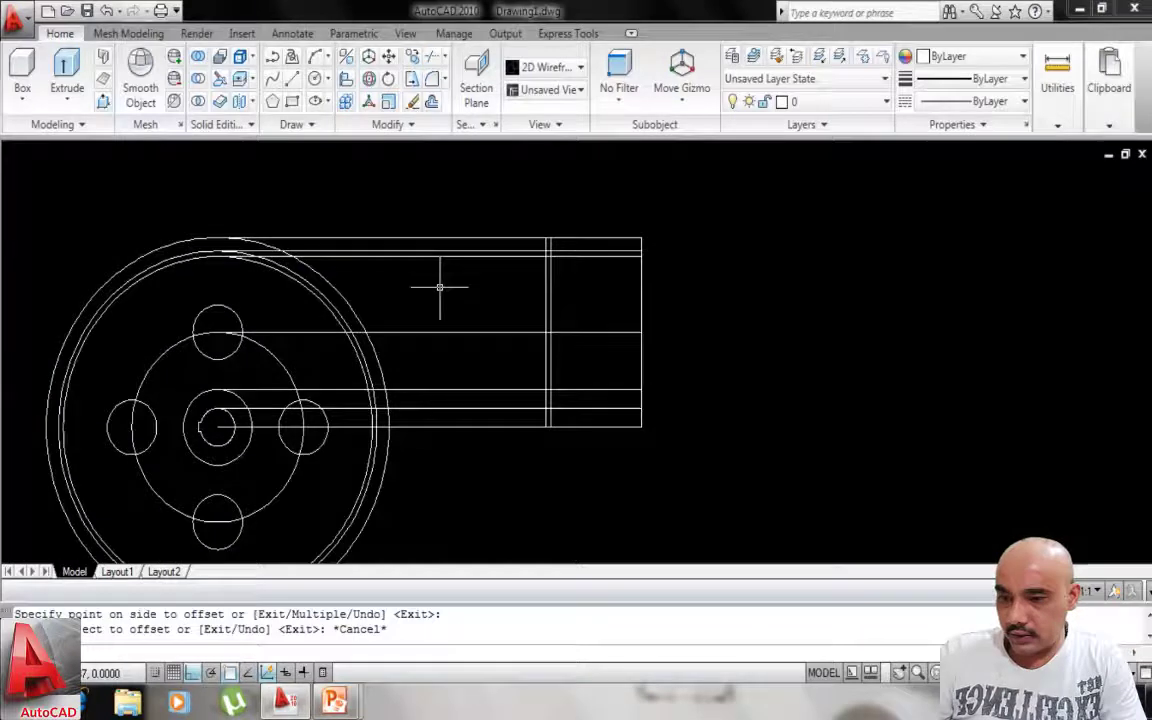
pyautogui.press('Return')
pyautogui.press('Return')
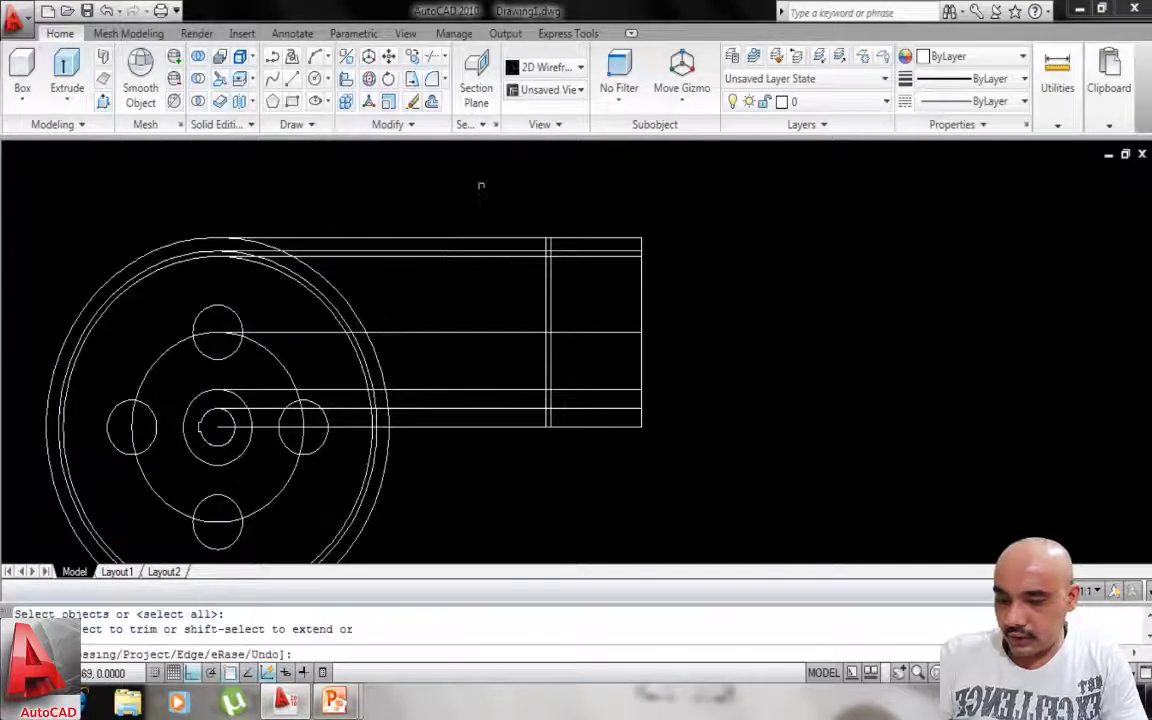
pyautogui.click(481, 185)
pyautogui.click(446, 459)
pyautogui.moveTo(416, 423); pyautogui.dragTo(385, 420, button='middle')
# Trim the 4-offset line just below the rim lines and erase its leftover lower segment.
pyautogui.scroll(5, 481, 288)
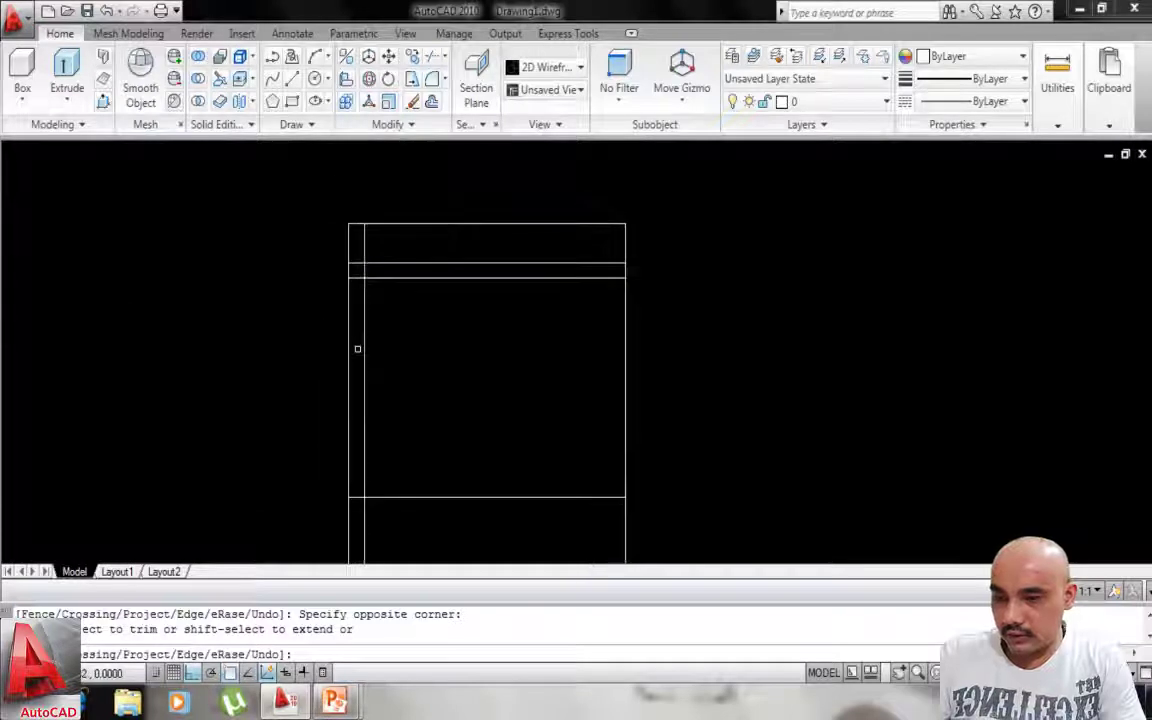
pyautogui.click(364, 350)
pyautogui.moveTo(389, 380); pyautogui.dragTo(424, 295, button='middle')
pyautogui.press('Escape')
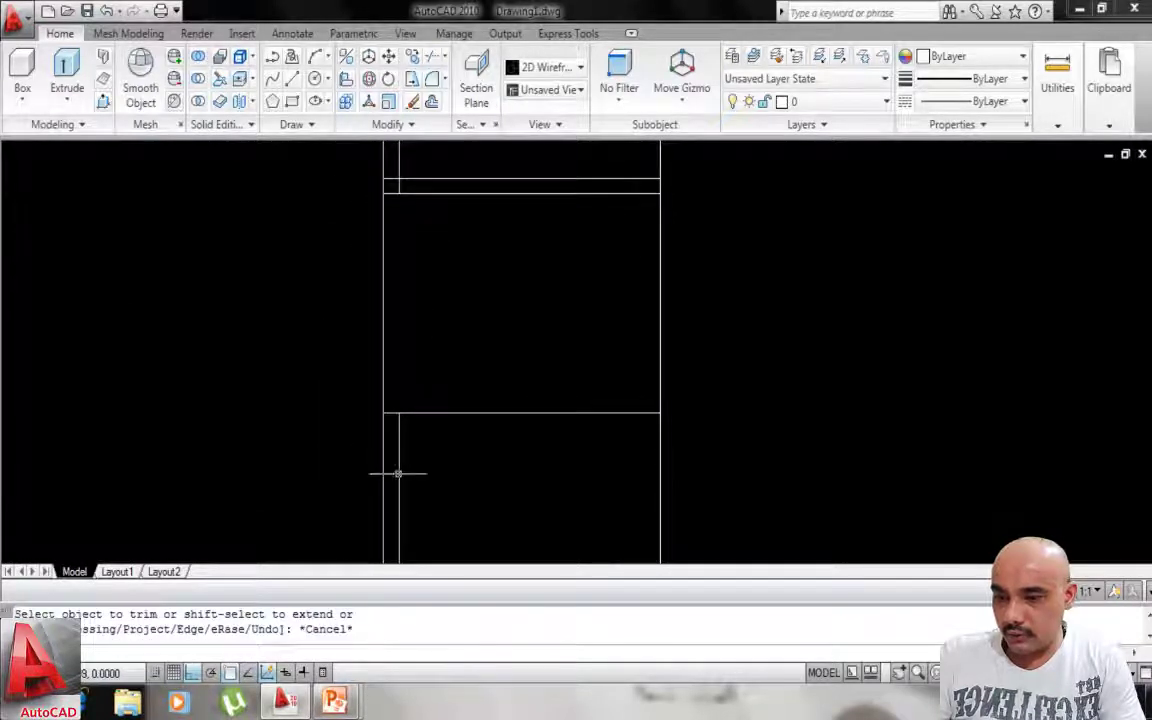
pyautogui.click(396, 472)
pyautogui.press('Delete')
pyautogui.moveTo(442, 386); pyautogui.dragTo(437, 489, button='middle')
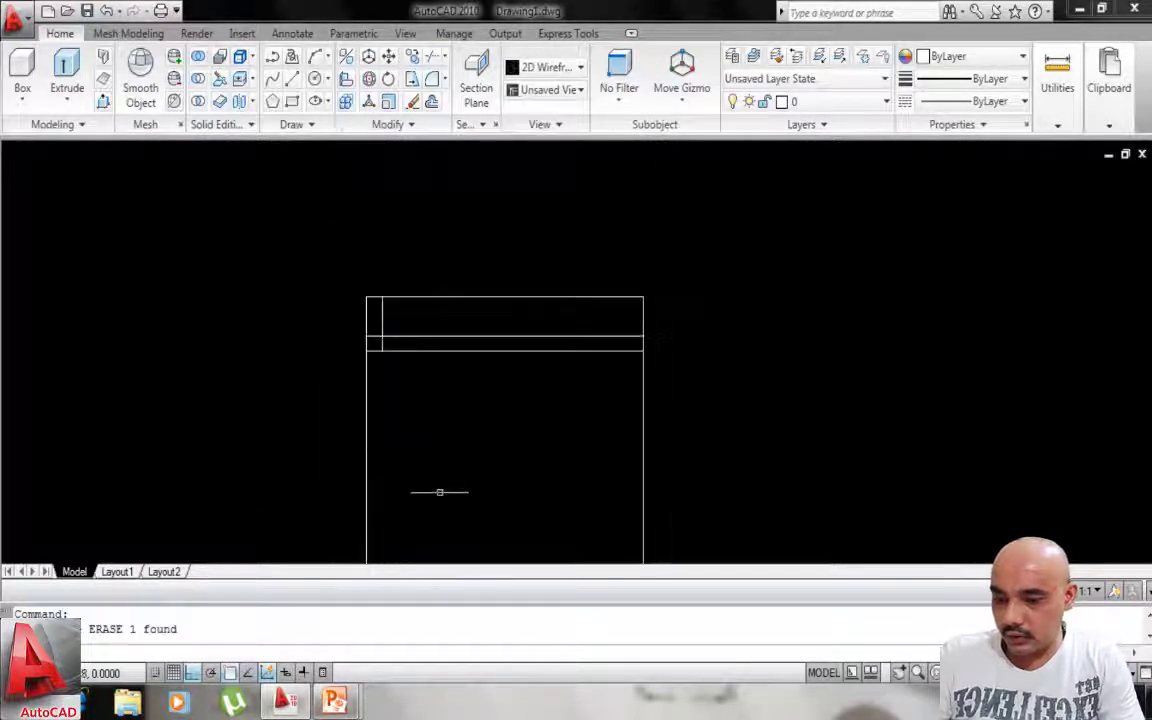
# Draw a vertical centre line from the midpoint of the side view's top edge down to its bottom edge.
pyautogui.scroll(3, 404, 321)
pyautogui.moveTo(404, 321)
pyautogui.mouseDown(button='middle')
pyautogui.moveTo(453, 336)
pyautogui.moveTo(417, 320)
pyautogui.mouseUp(button='middle')
pyautogui.scroll(-2, 443, 350)
pyautogui.write('l')
pyautogui.press('Return')
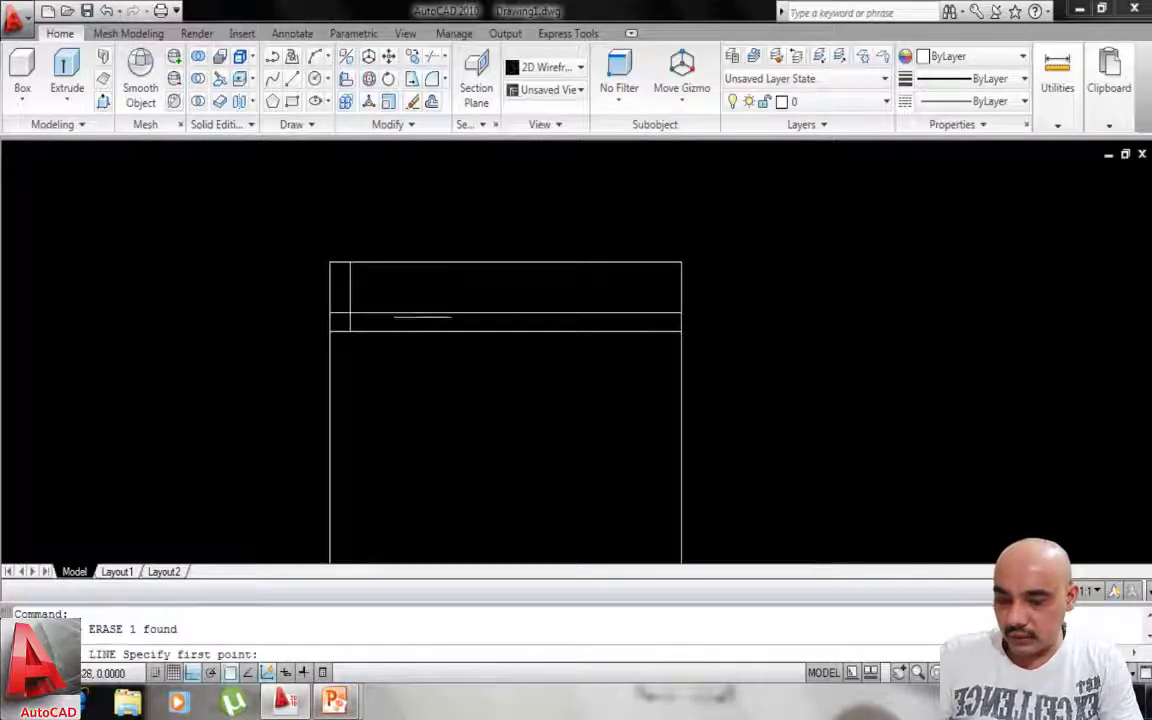
pyautogui.click(505, 262)
pyautogui.moveTo(517, 425); pyautogui.dragTo(488, 252, button='middle')
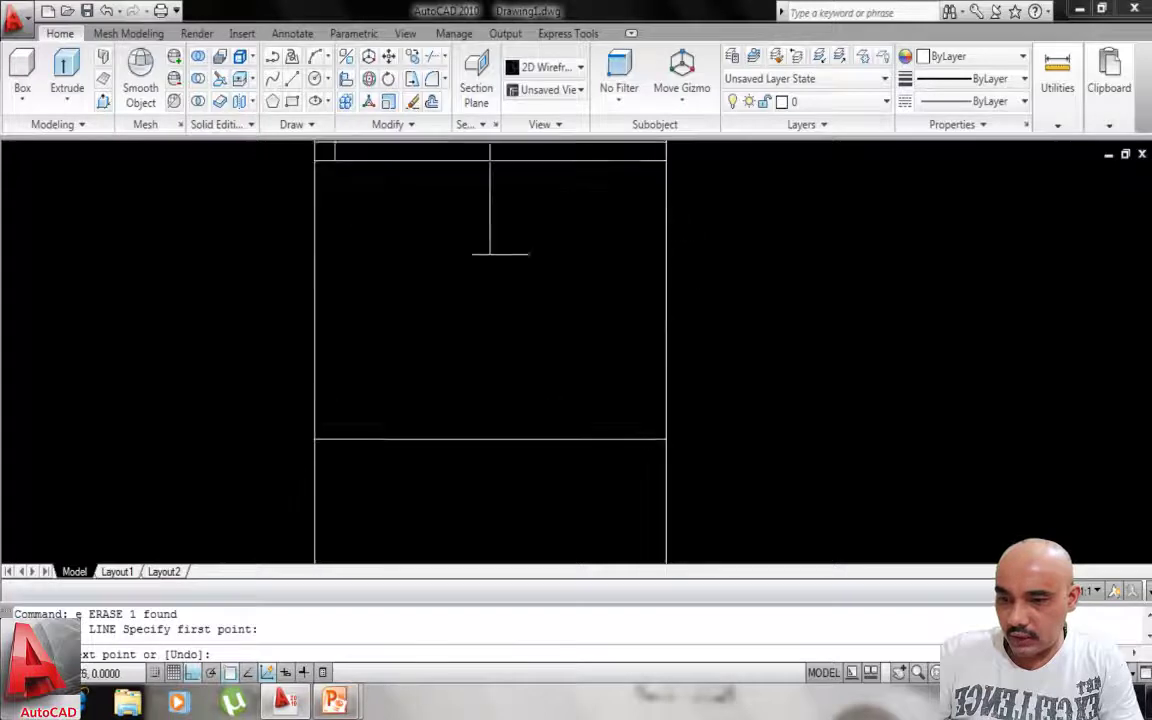
pyautogui.scroll(-5, 490, 300)
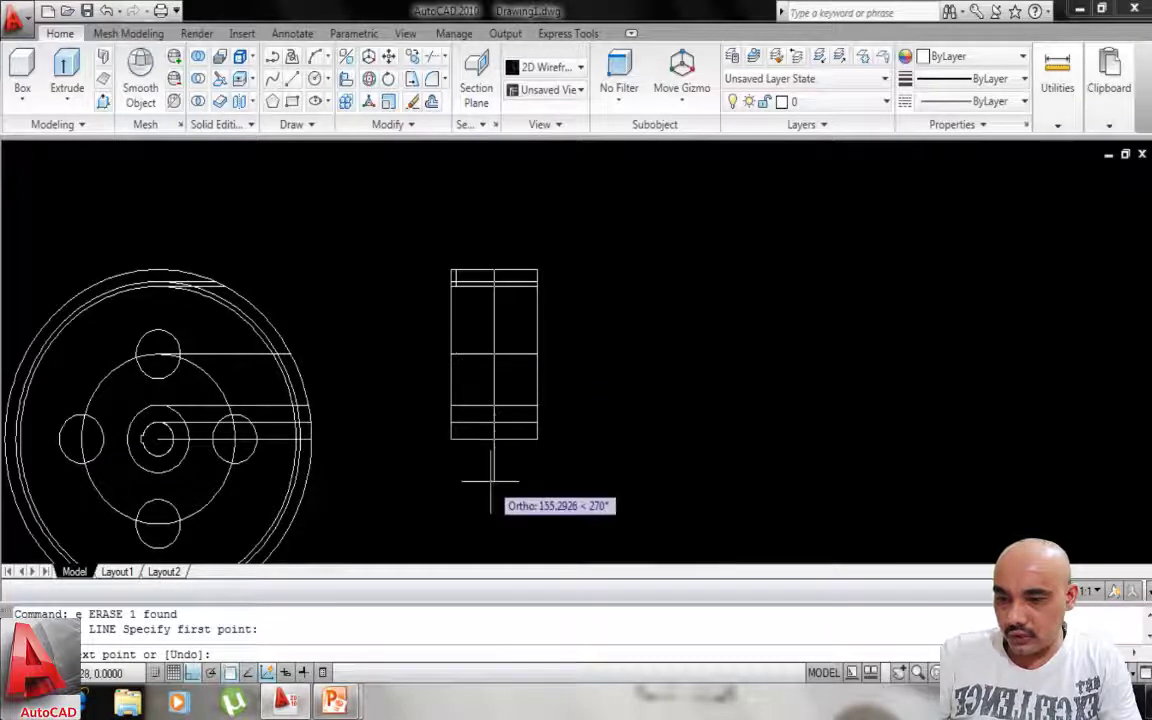
pyautogui.click(494, 440)
# Offset the short vertical line inside the rim 20 to the right to mark the groove's width.
pyautogui.scroll(4, 490, 330)
pyautogui.scroll(4, 470, 318)
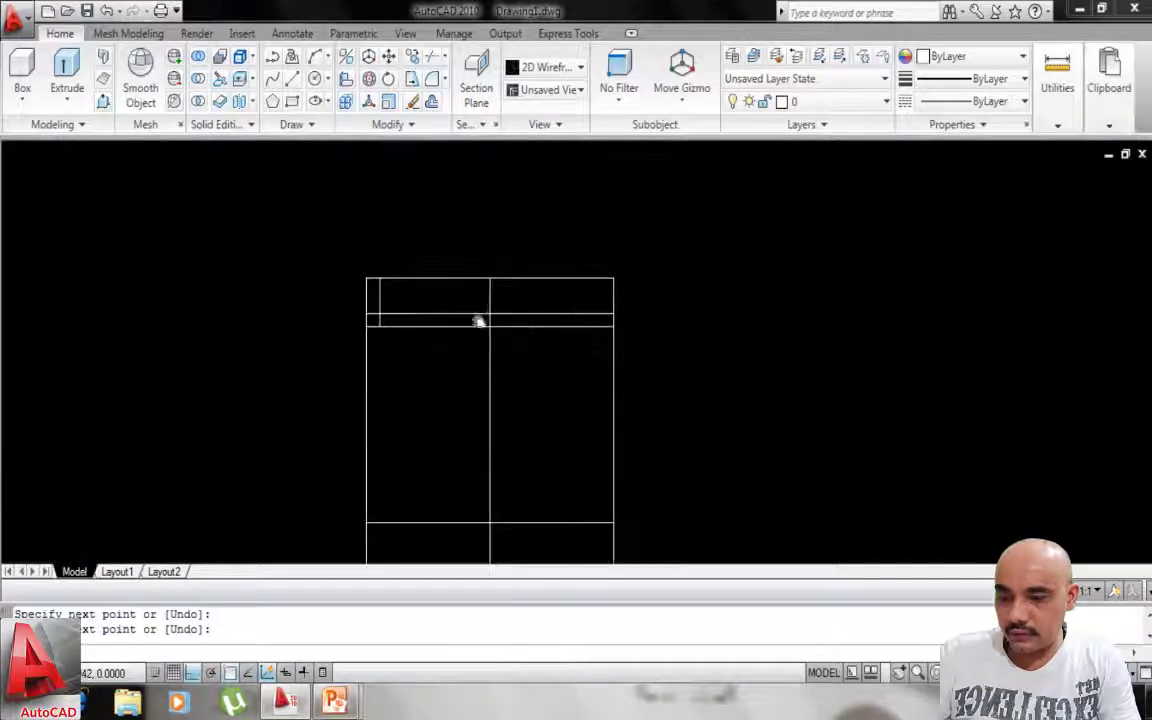
pyautogui.moveTo(410, 335)
pyautogui.mouseDown(button='middle')
pyautogui.moveTo(381, 337)
pyautogui.moveTo(409, 350)
pyautogui.mouseUp(button='middle')
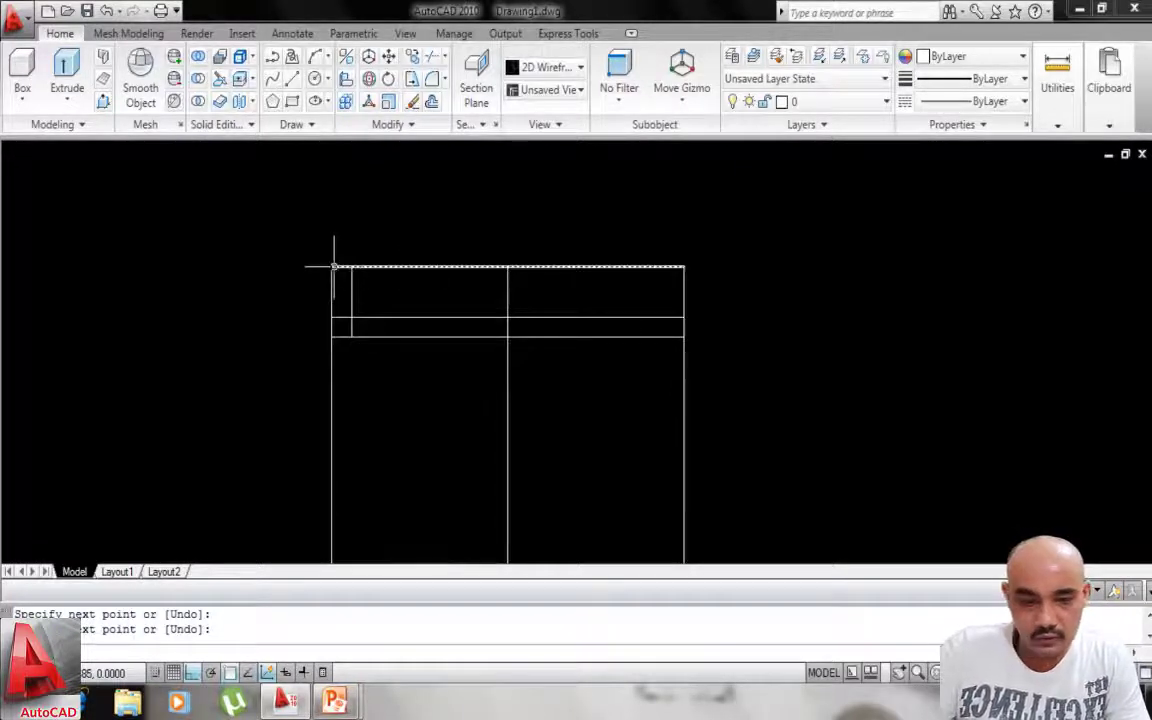
pyautogui.press('Escape')
pyautogui.write('o')
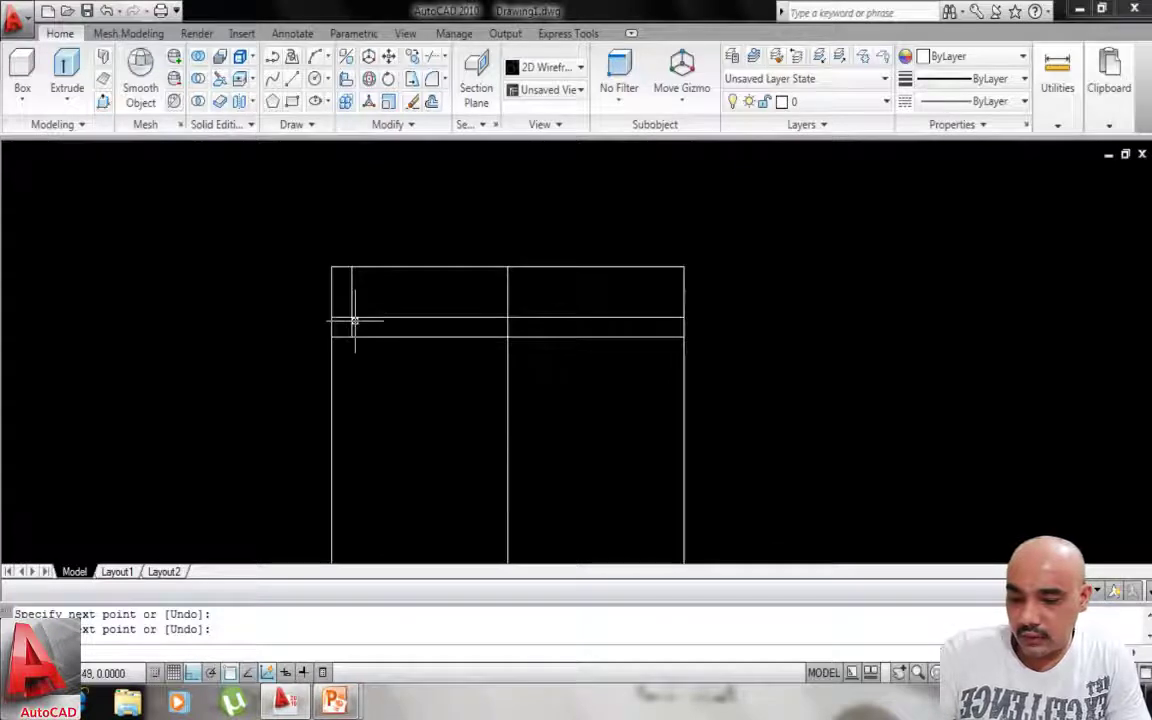
pyautogui.press('Return')
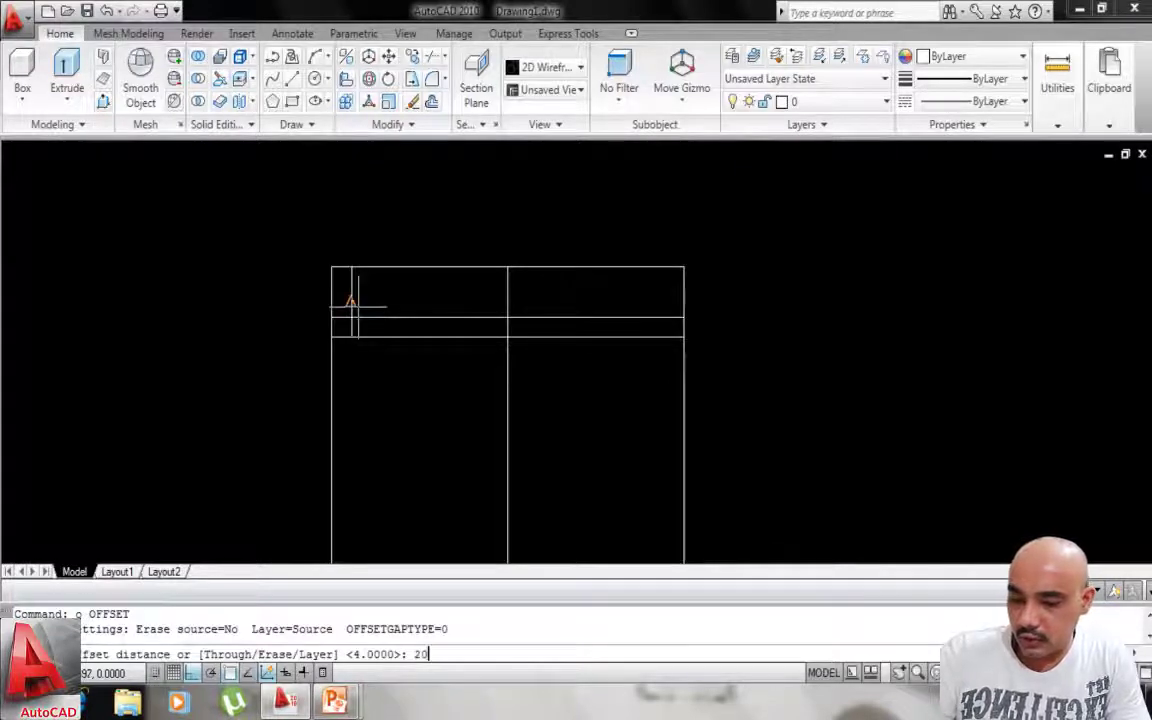
pyautogui.write('20')
pyautogui.press('Return')
pyautogui.click(351, 290)
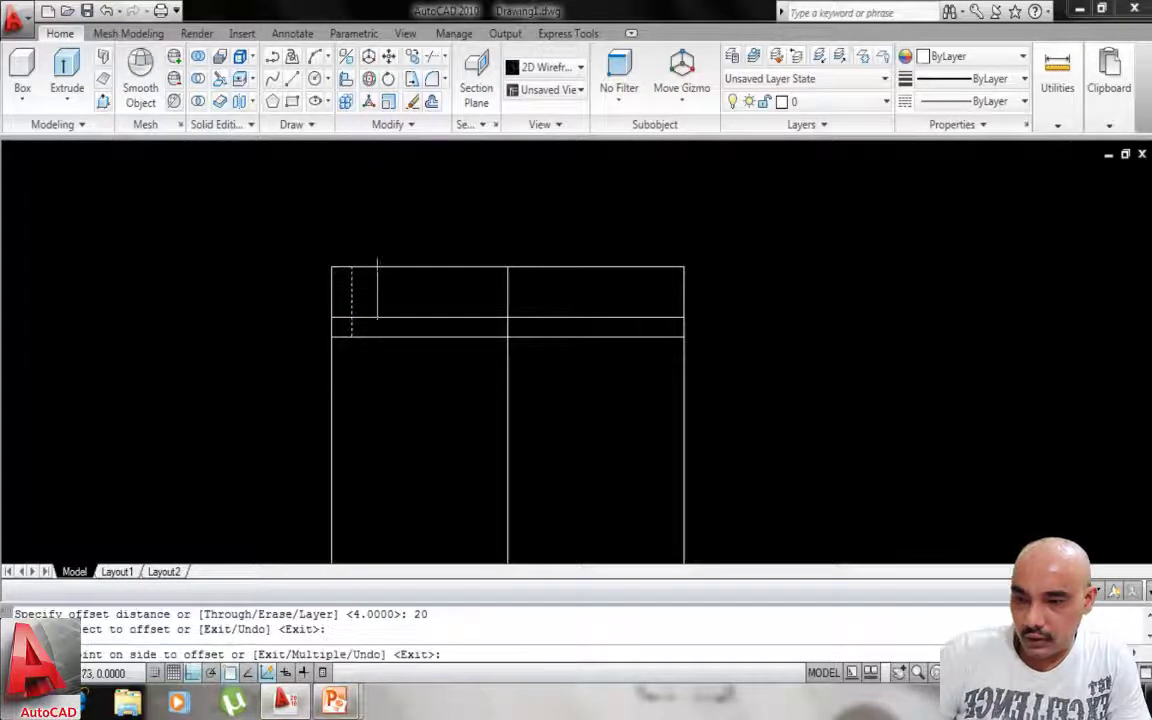
pyautogui.click(398, 293)
pyautogui.press('Escape')
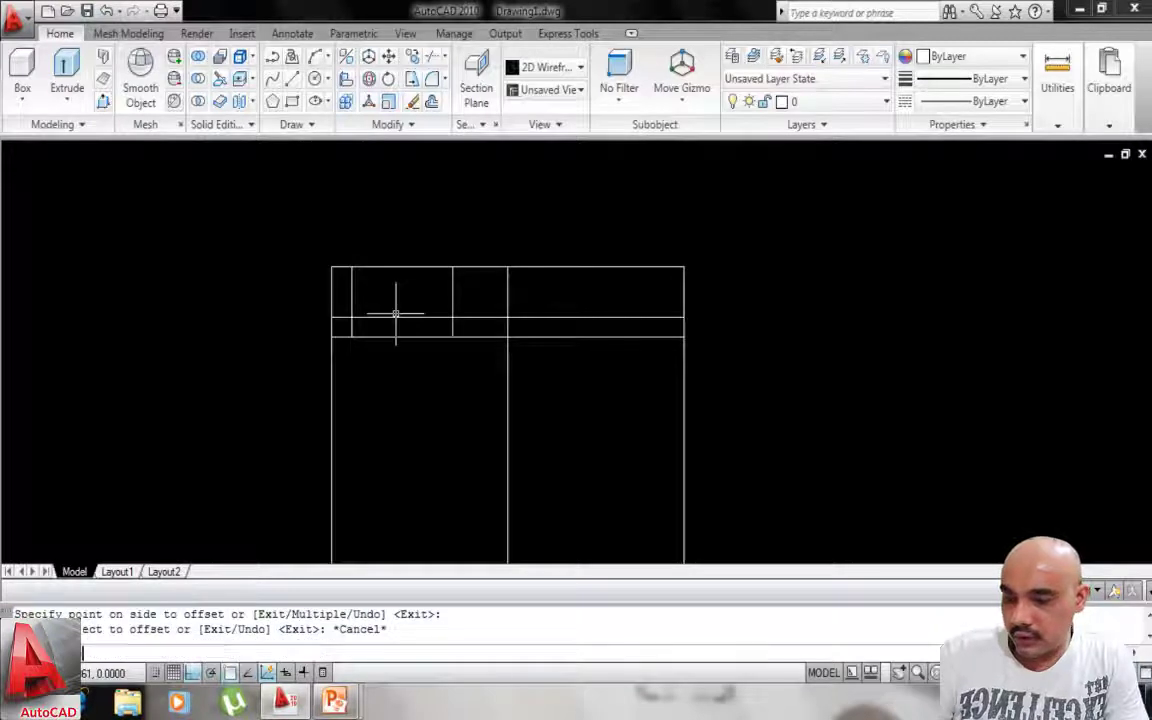
# Offset the groove's right-hand line 10 to the left to mark the middle of the groove.
pyautogui.write('o')
pyautogui.press('Return')
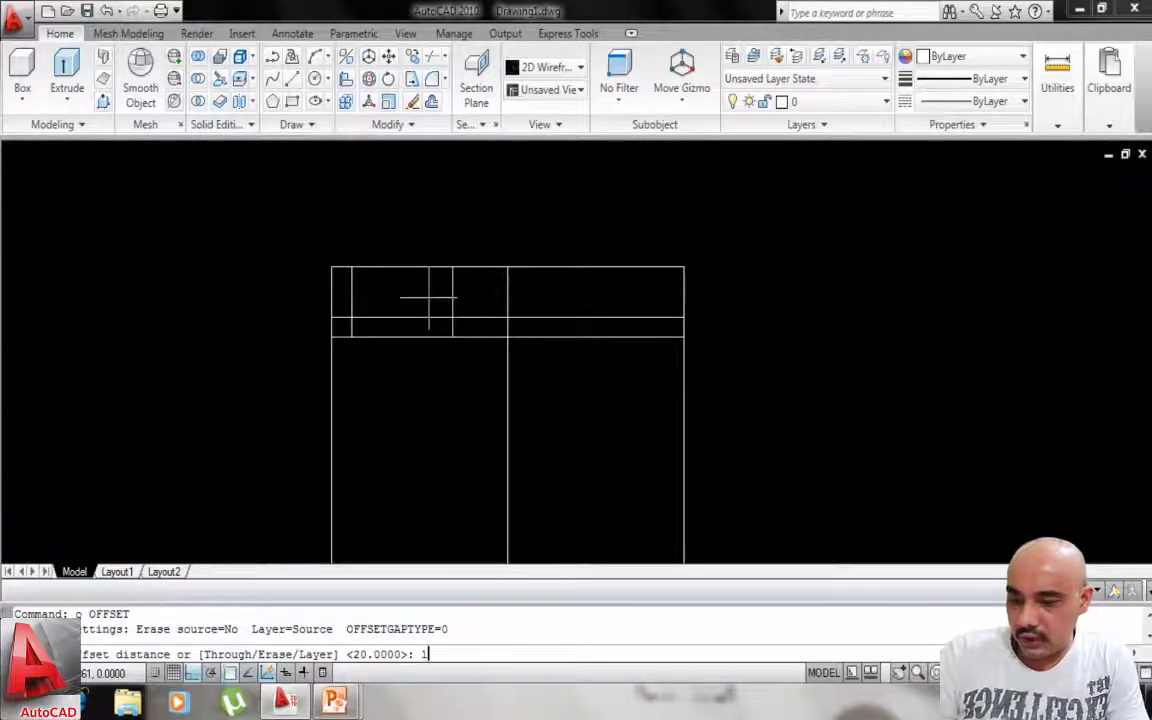
pyautogui.write('10')
pyautogui.press('Return')
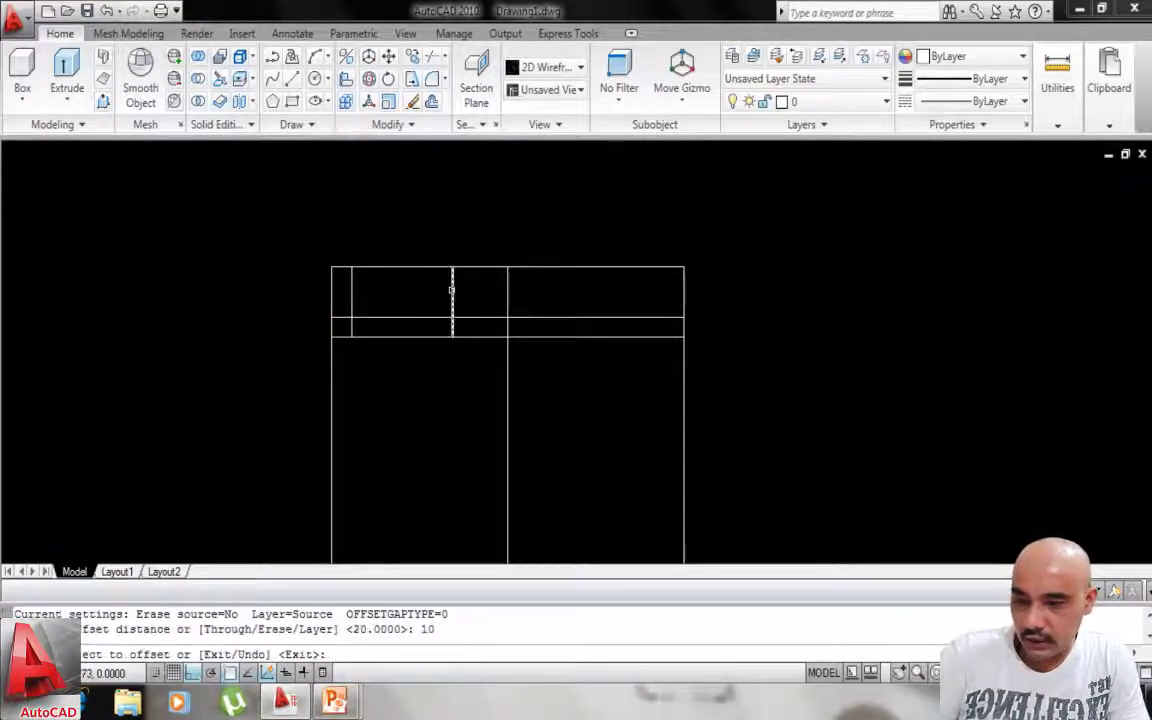
pyautogui.click(452, 290)
pyautogui.click(411, 320)
pyautogui.press('Escape')
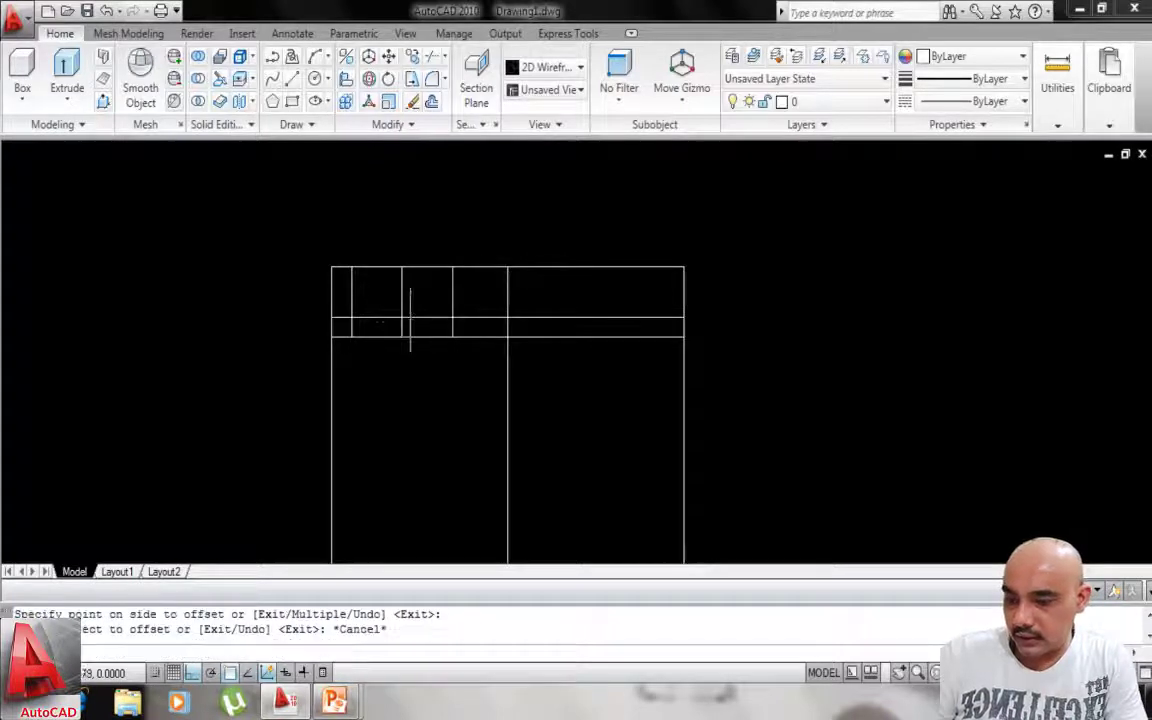
# Offset the groove's middle line by 1 to both sides.
pyautogui.scroll(2, 395, 319)
pyautogui.moveTo(393, 321); pyautogui.dragTo(404, 362, button='middle')
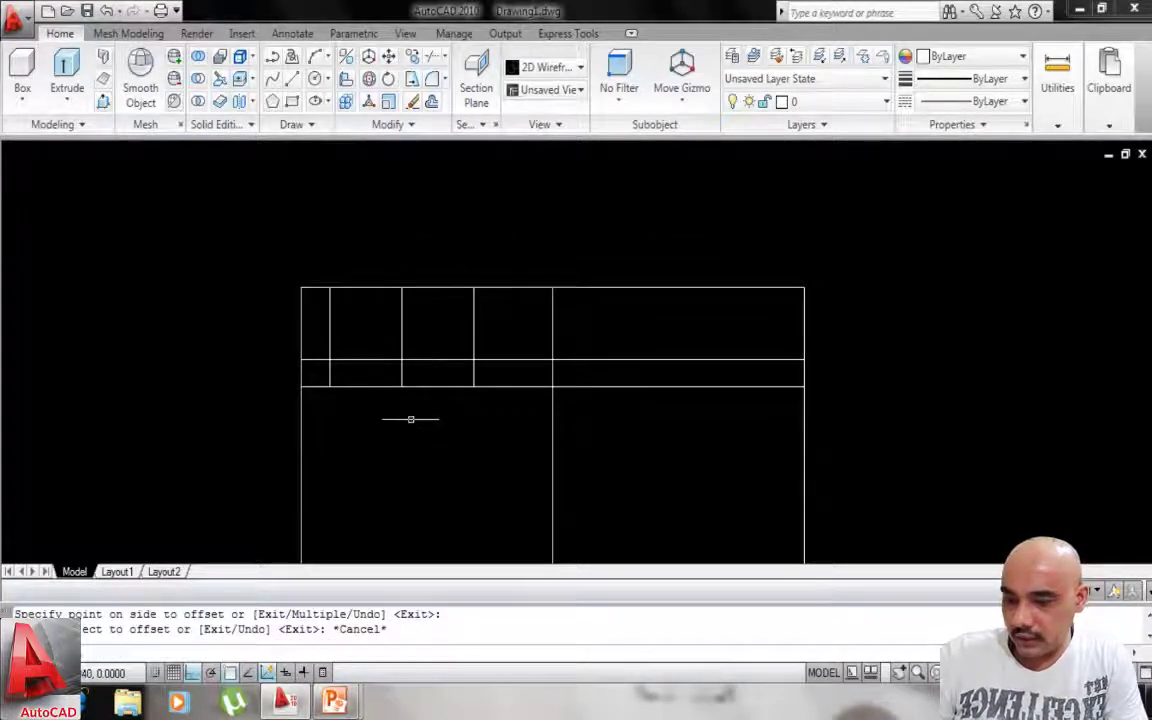
pyautogui.write('o')
pyautogui.press('Return')
pyautogui.write('1')
pyautogui.press('Return')
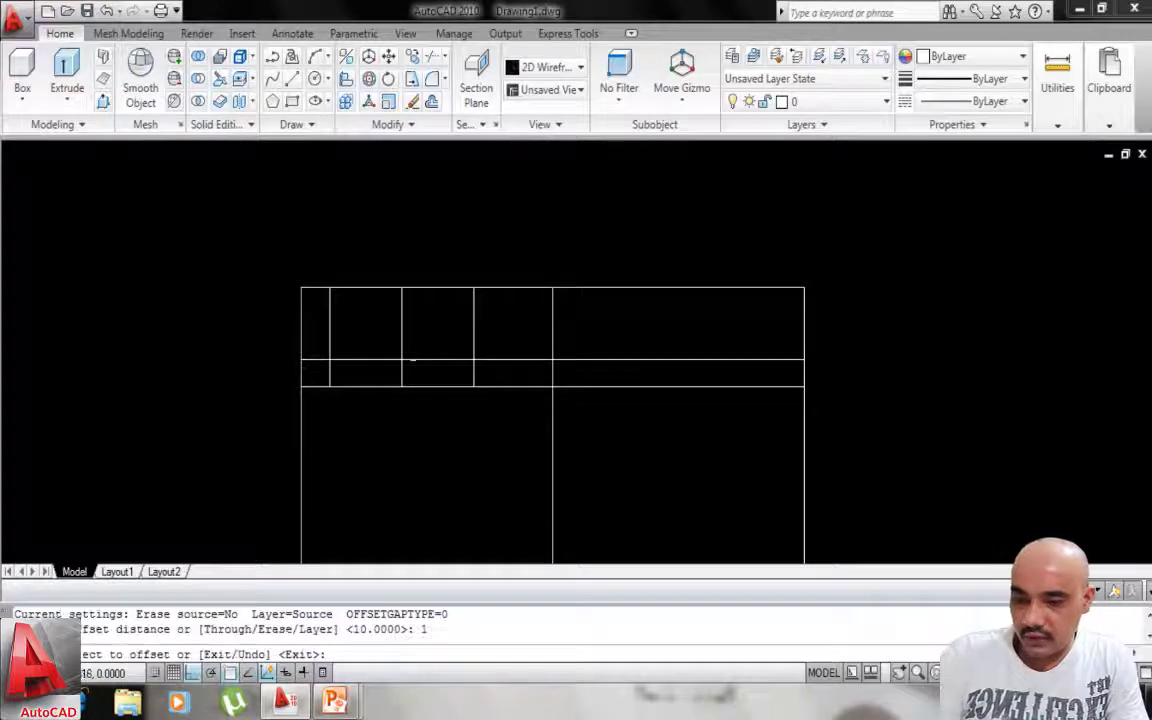
pyautogui.click(404, 325)
pyautogui.click(382, 326)
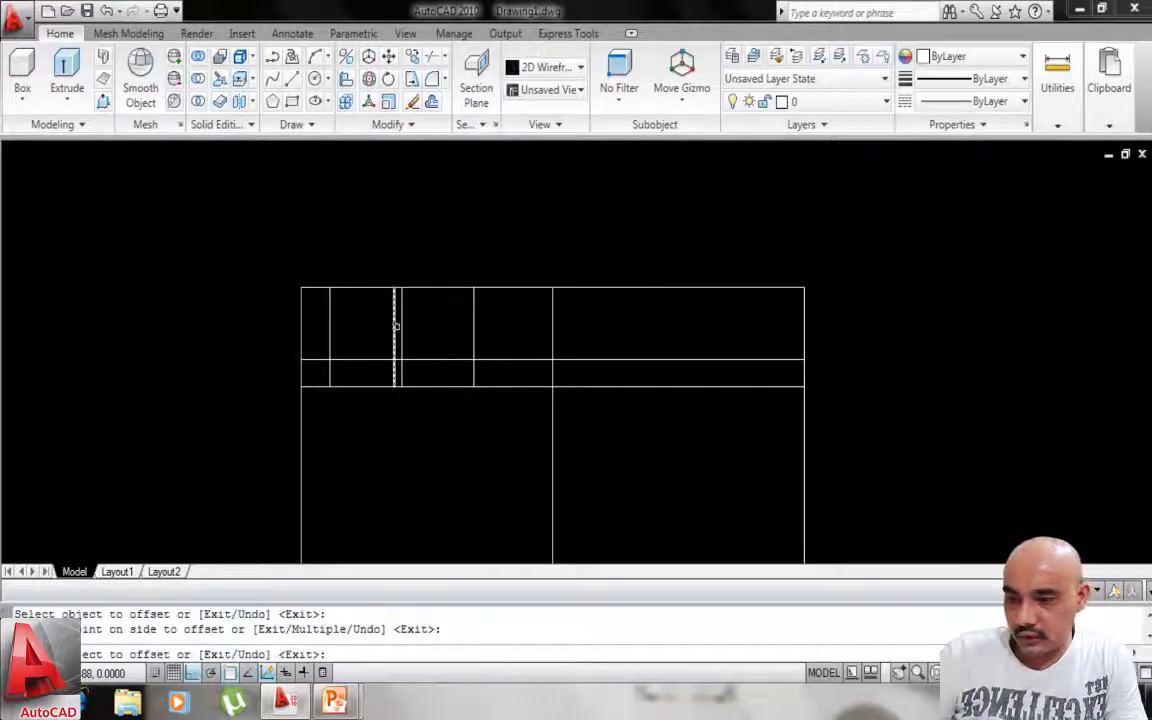
pyautogui.click(404, 335)
pyautogui.click(419, 327)
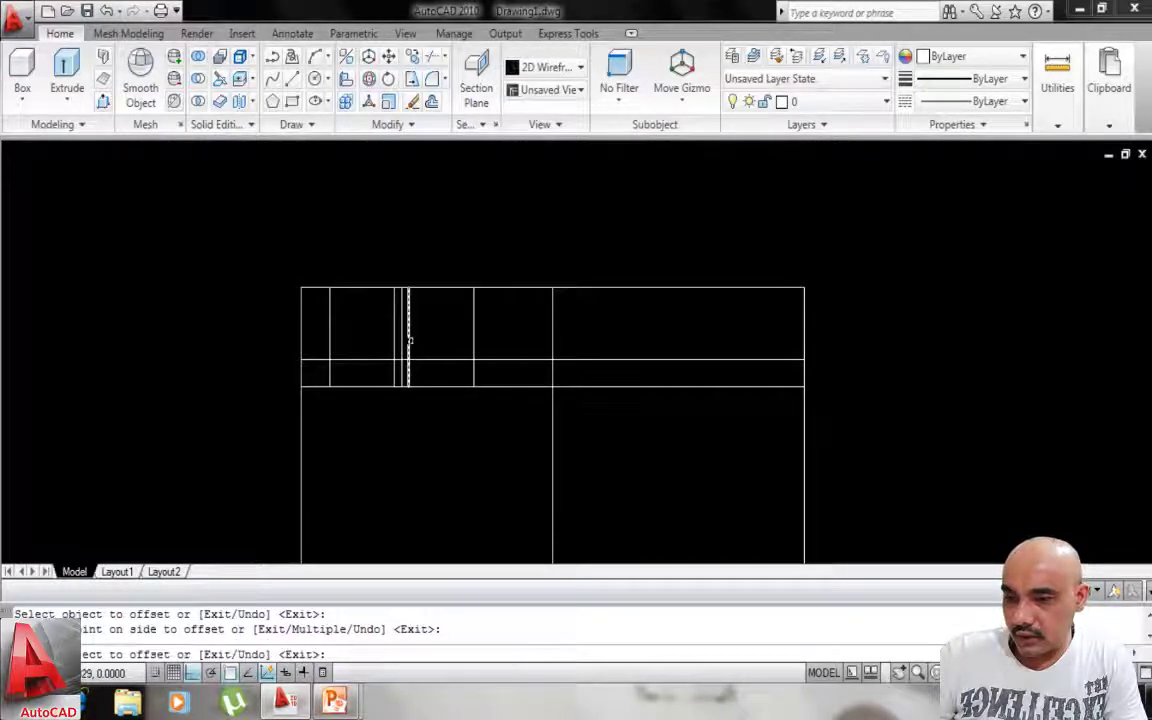
pyautogui.press('Escape')
# Draw the two sloping groove flanks, joining the outer groove lines' top ends to the lower ends of the 1-offset lines.
pyautogui.scroll(3, 374, 334)
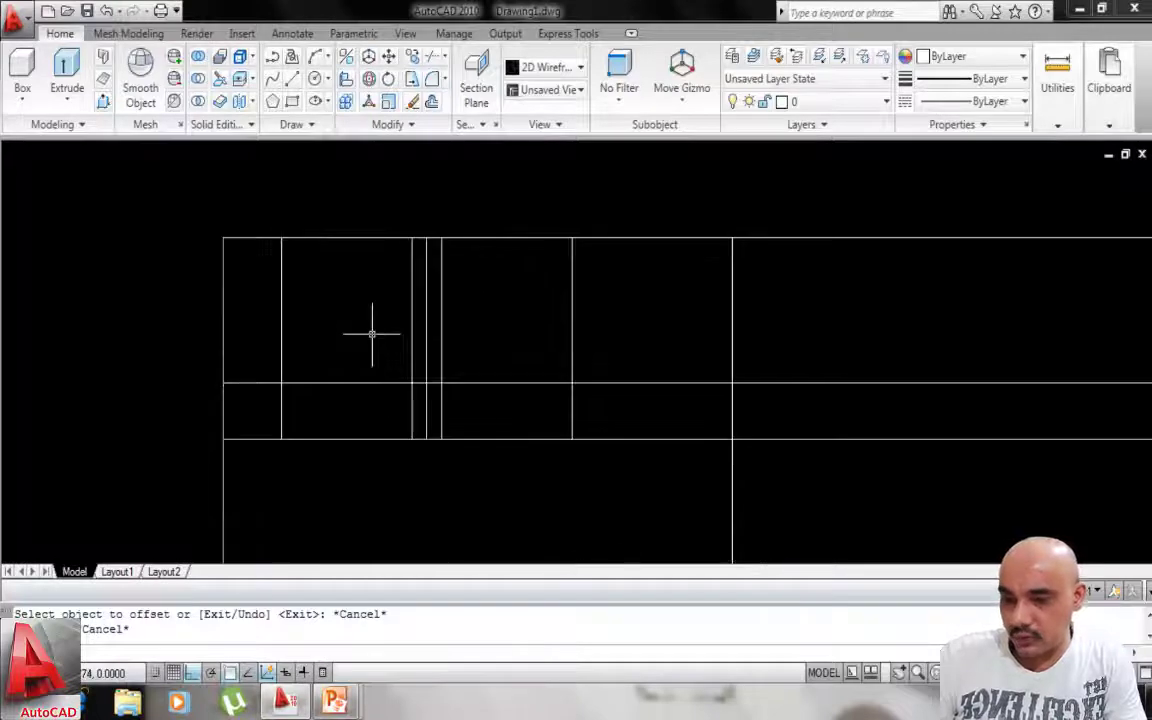
pyautogui.write('l')
pyautogui.press('Return')
pyautogui.click(280, 238)
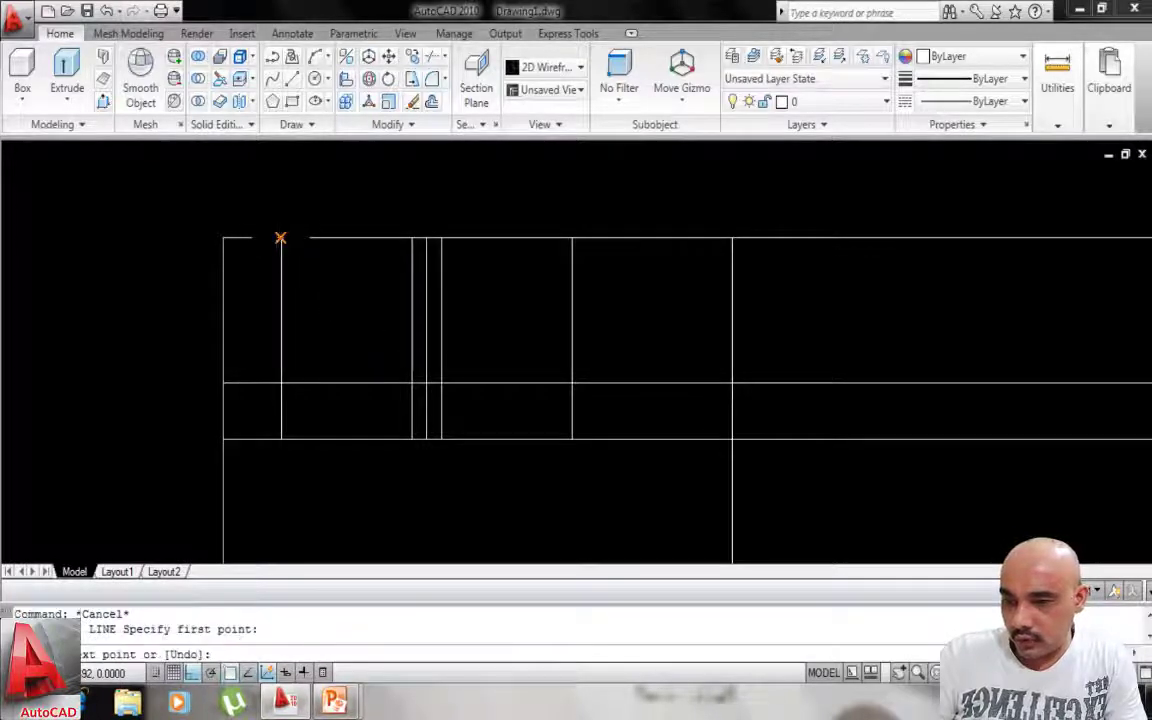
pyautogui.click(411, 438)
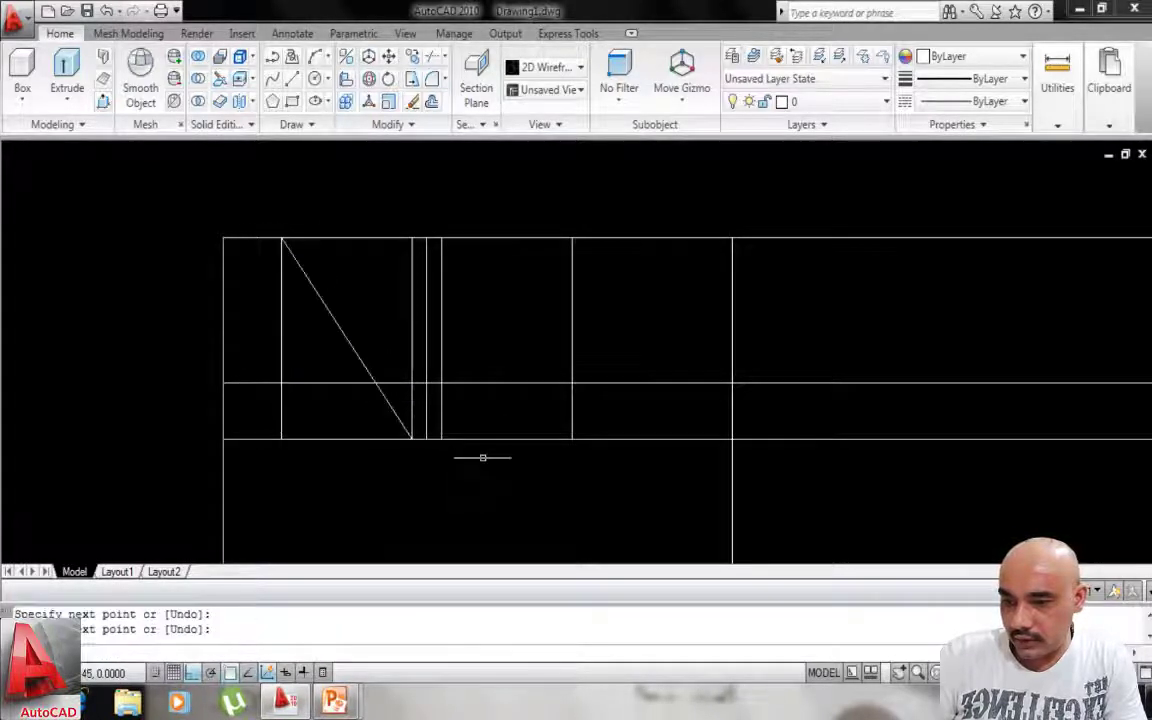
pyautogui.press('Return')
pyautogui.press('Return')
pyautogui.click(441, 438)
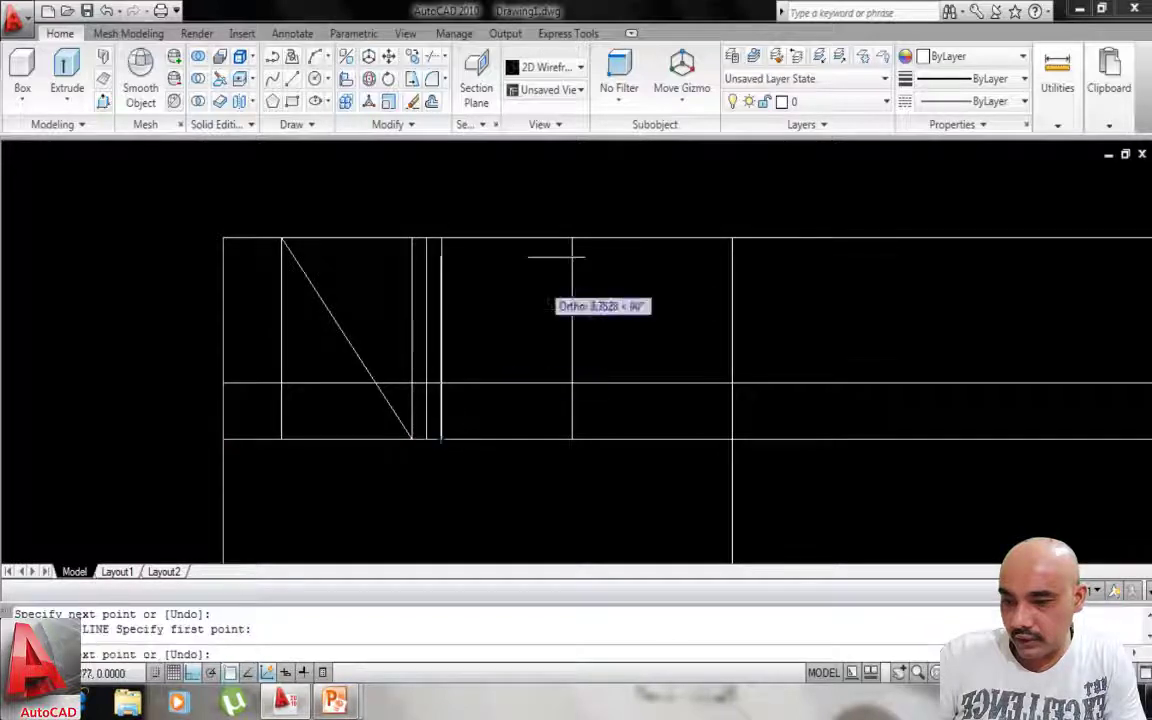
pyautogui.click(572, 238)
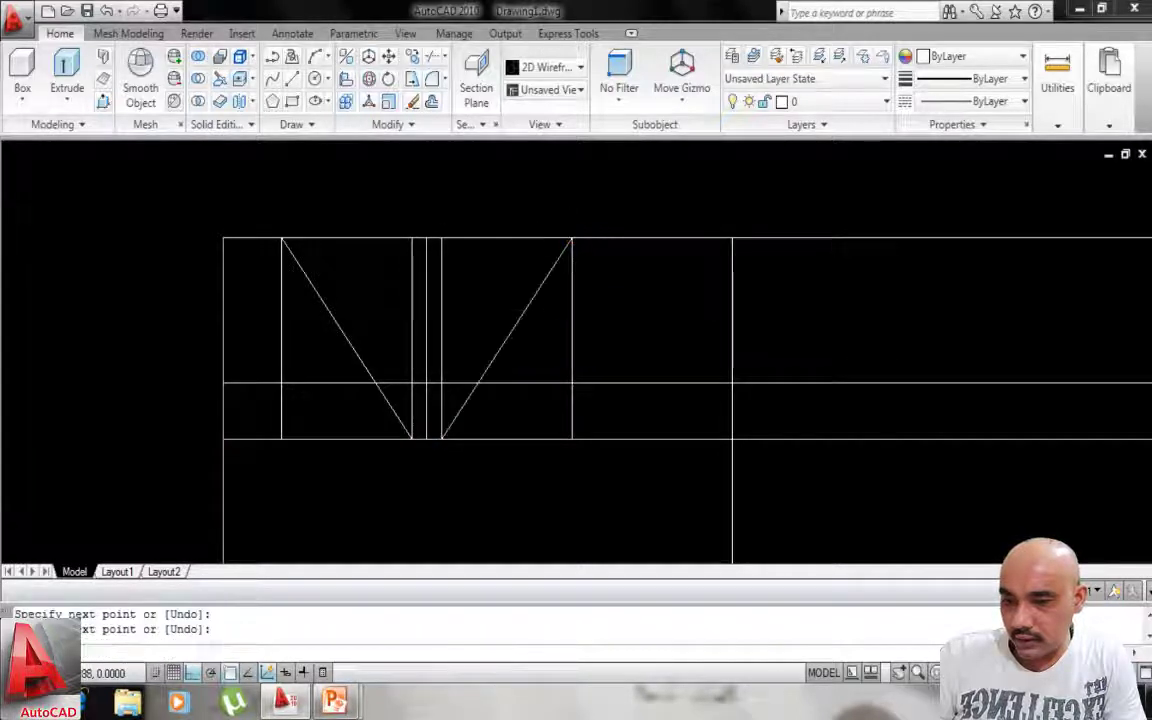
# Erase the three vertical construction lines in the middle of the V-groove.
pyautogui.press('Escape')
pyautogui.click(481, 288)
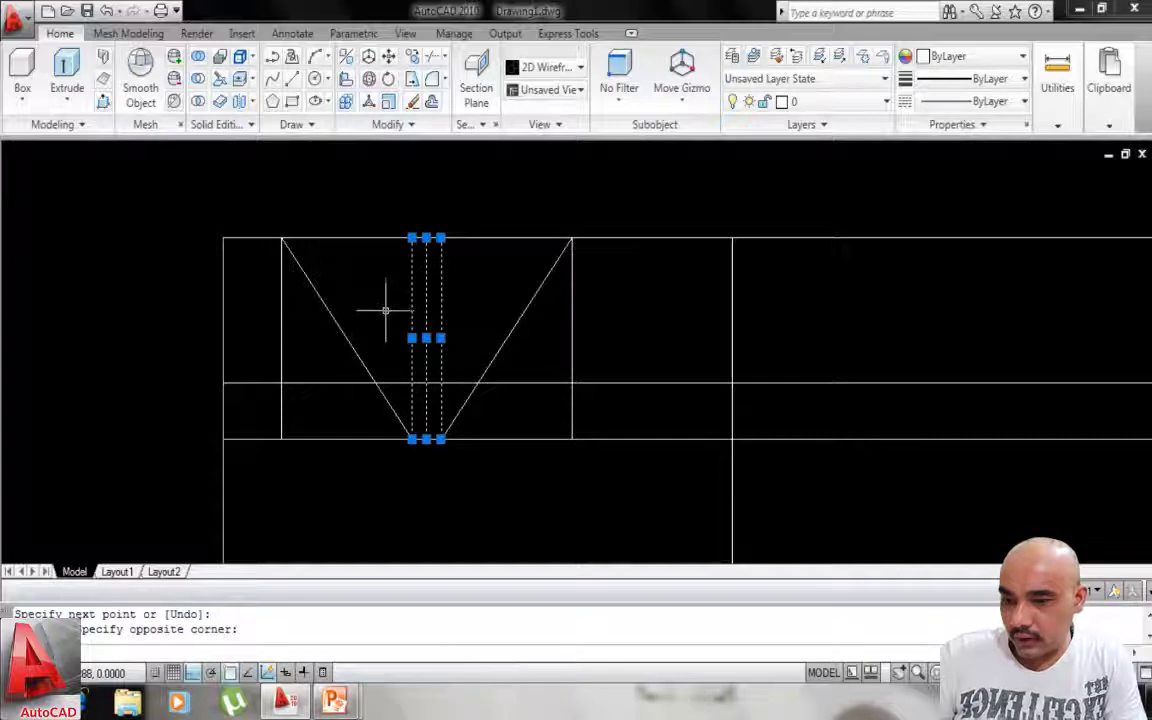
pyautogui.press('Delete')
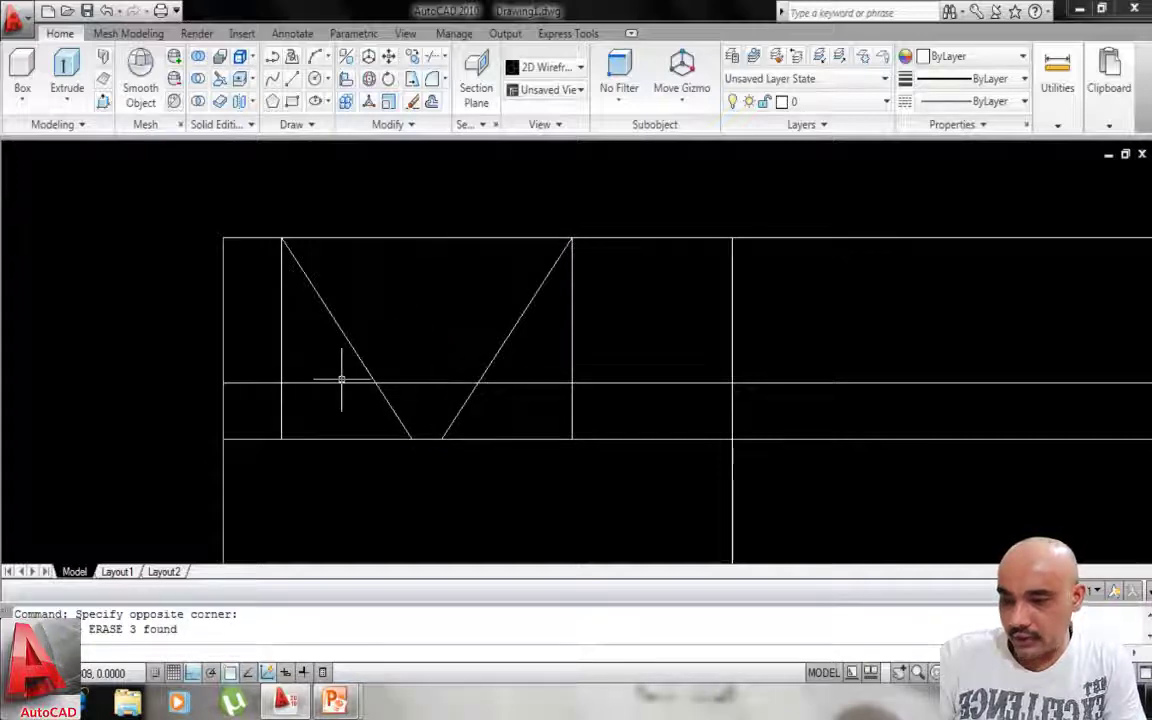
# Measure the distance from the side view's top edge to the first horizontal line below it with a temporary linear dimension.
pyautogui.scroll(-3, 341, 382)
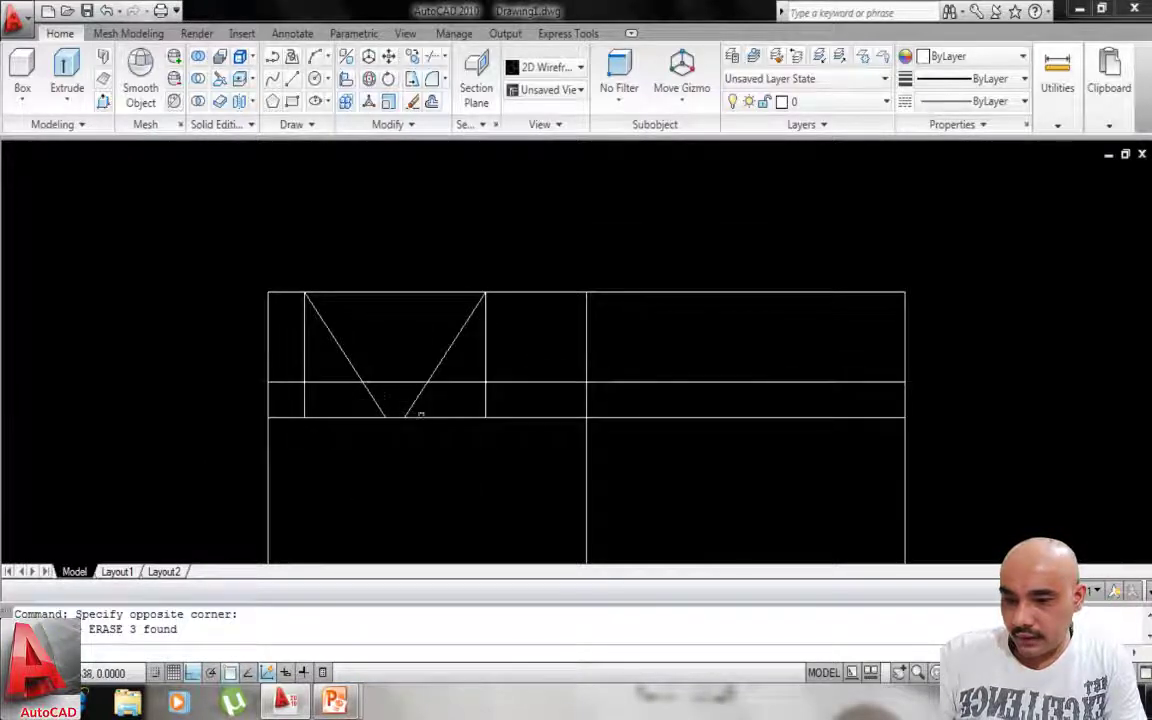
pyautogui.scroll(2, 330, 385)
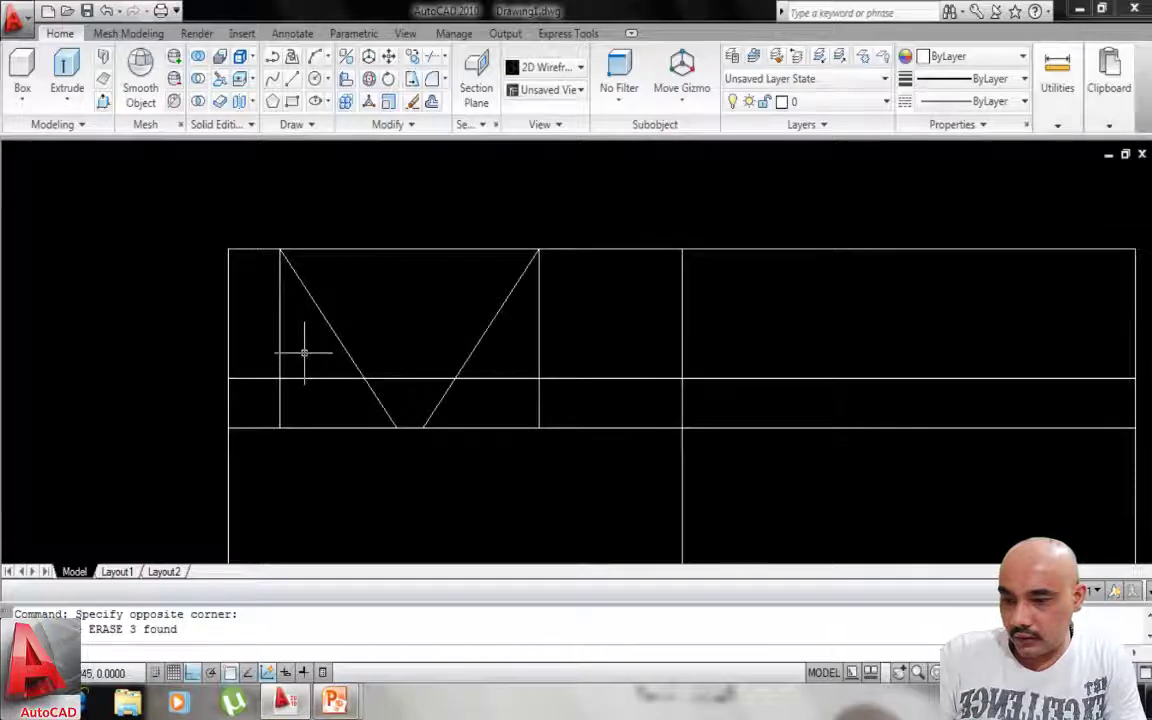
pyautogui.scroll(-2, 304, 352)
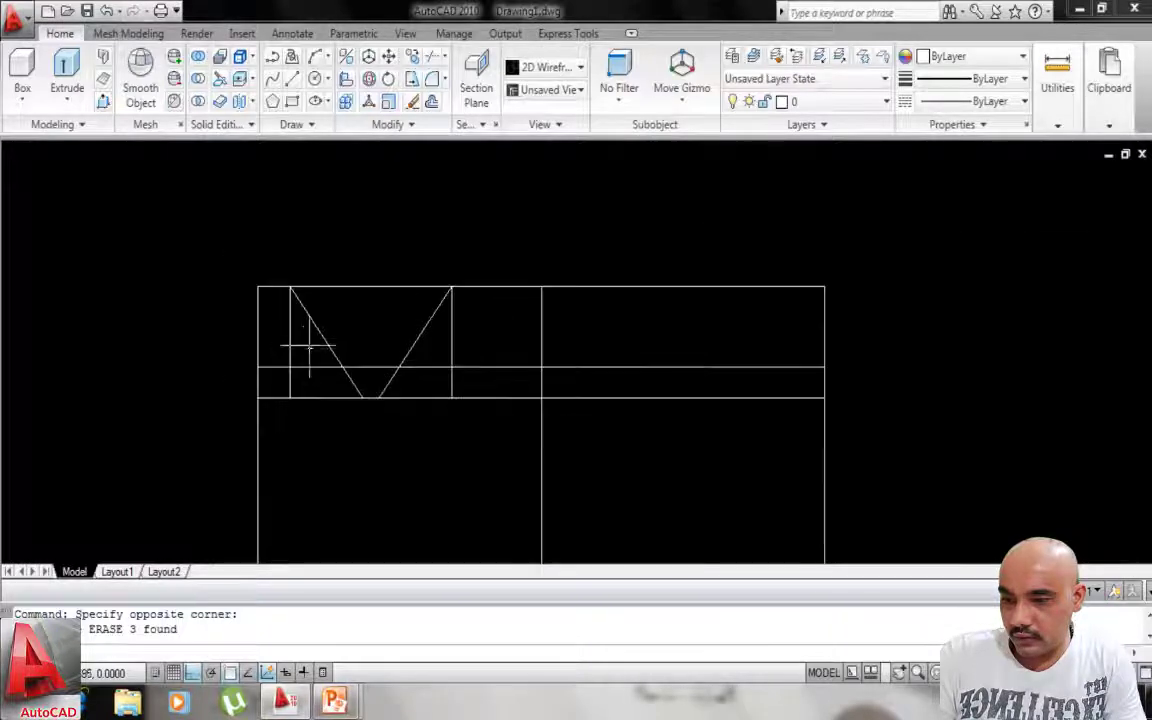
pyautogui.click(294, 34)
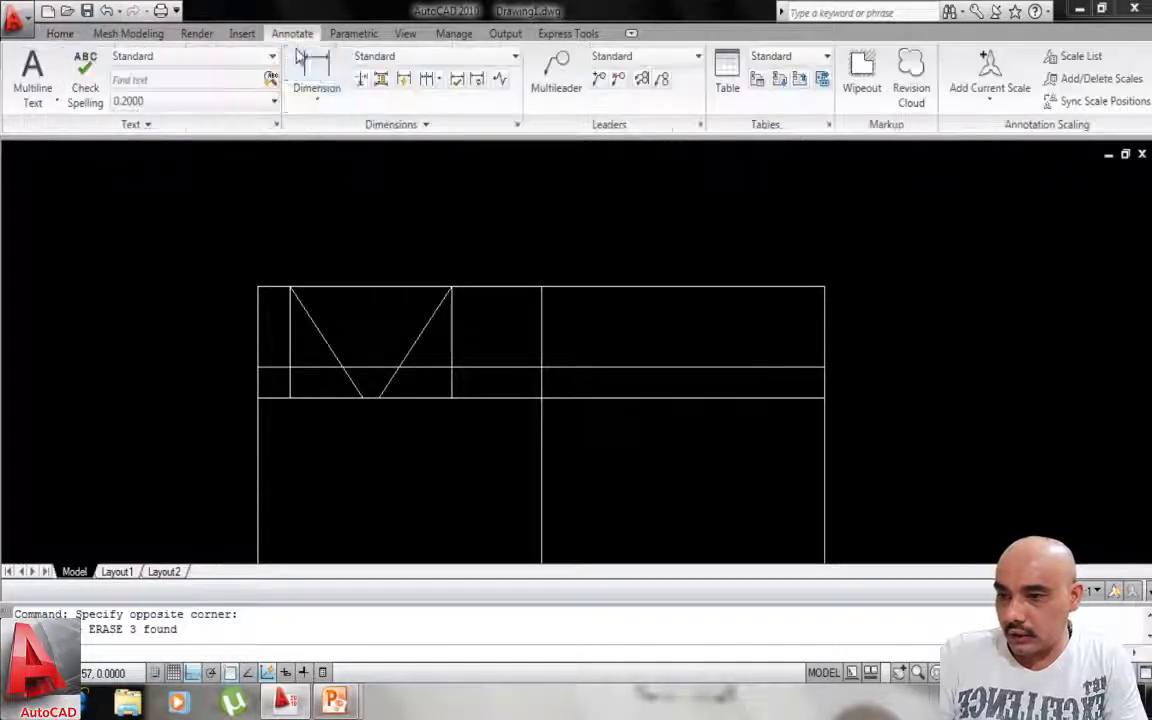
pyautogui.click(318, 95)
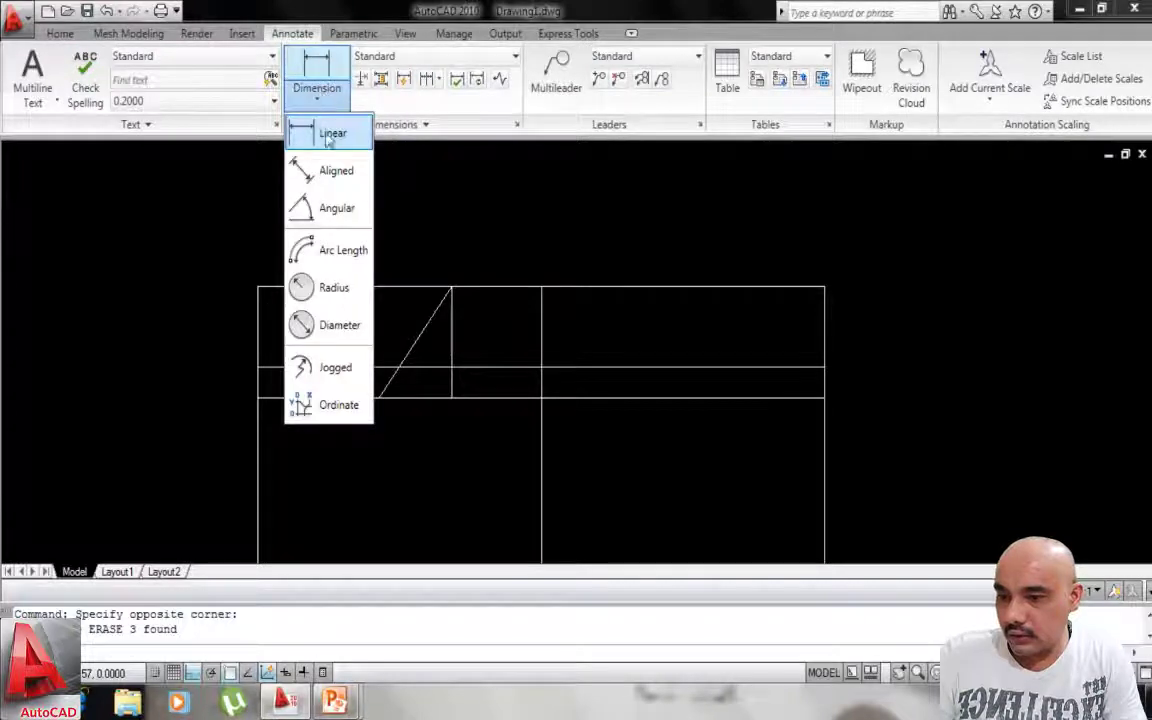
pyautogui.click(322, 133)
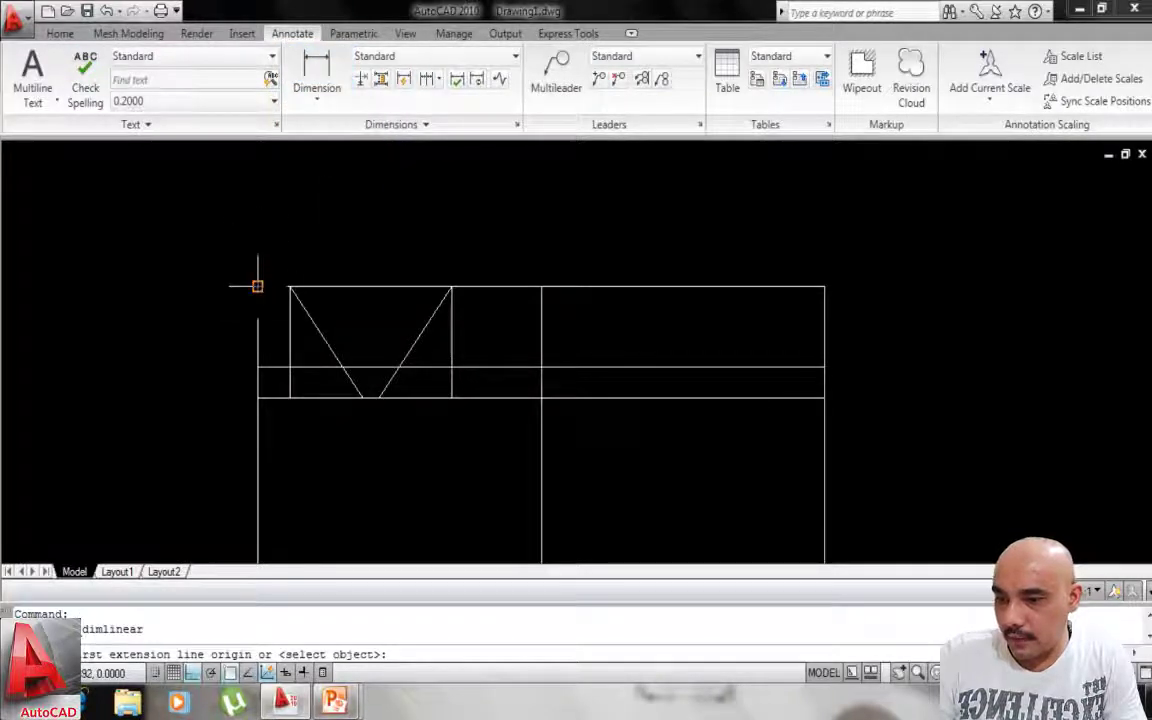
pyautogui.click(257, 287)
pyautogui.click(257, 366)
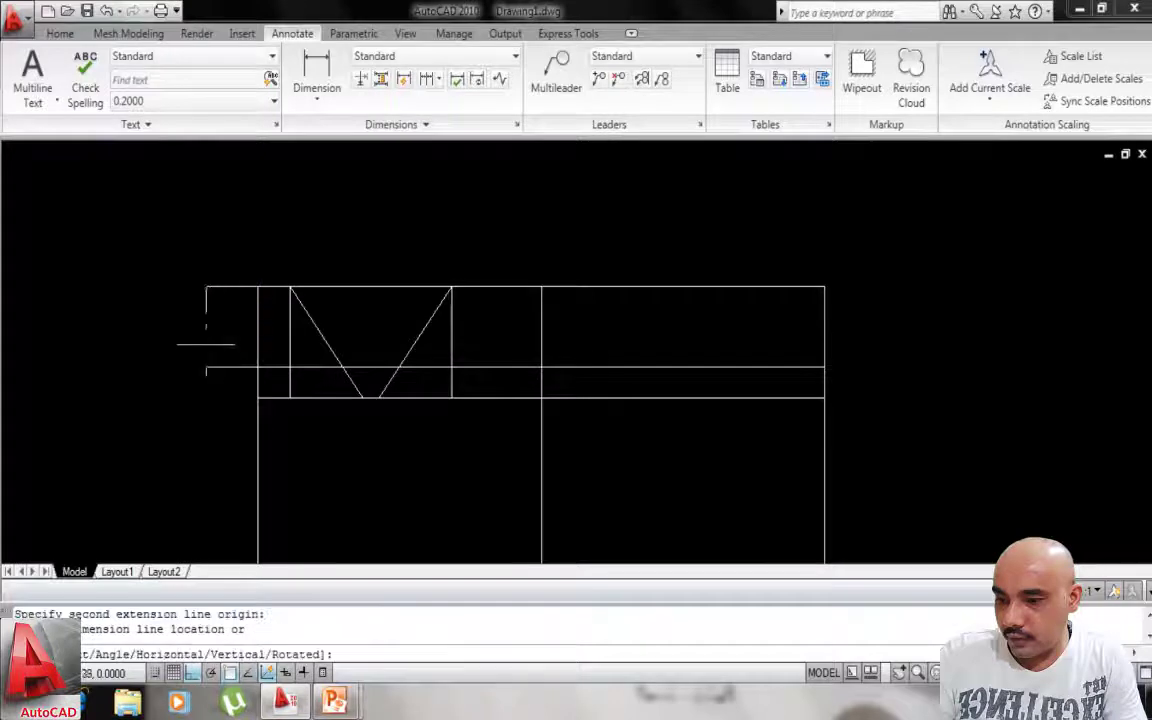
pyautogui.click(206, 305)
pyautogui.scroll(6, 206, 314)
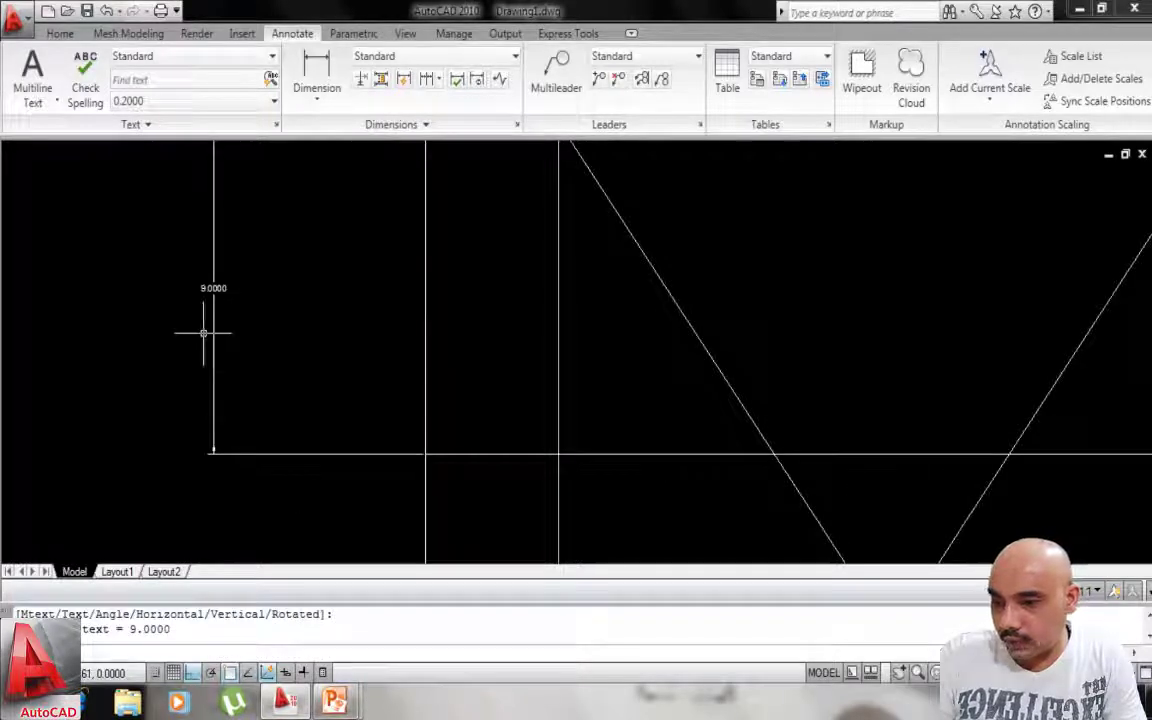
pyautogui.scroll(-5, 203, 333)
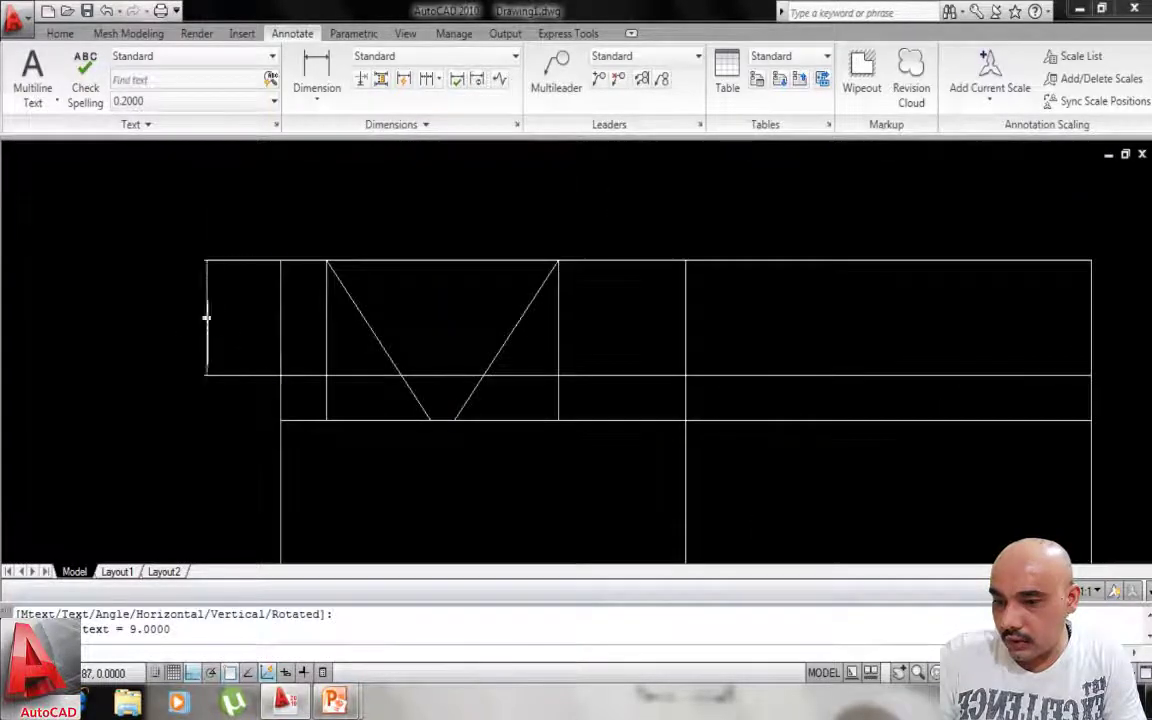
pyautogui.click(206, 318)
pyautogui.press('Delete')
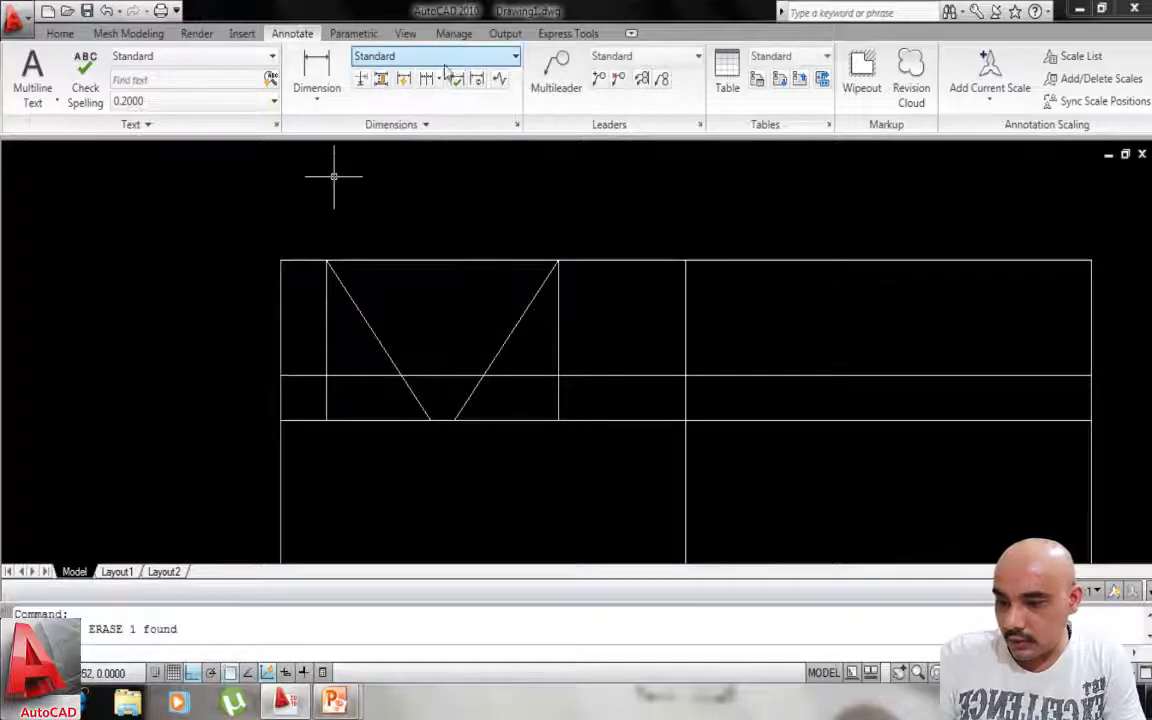
# Measure the distance from the side view's top edge to the groove-bottom line with a temporary linear dimension.
pyautogui.click(318, 97)
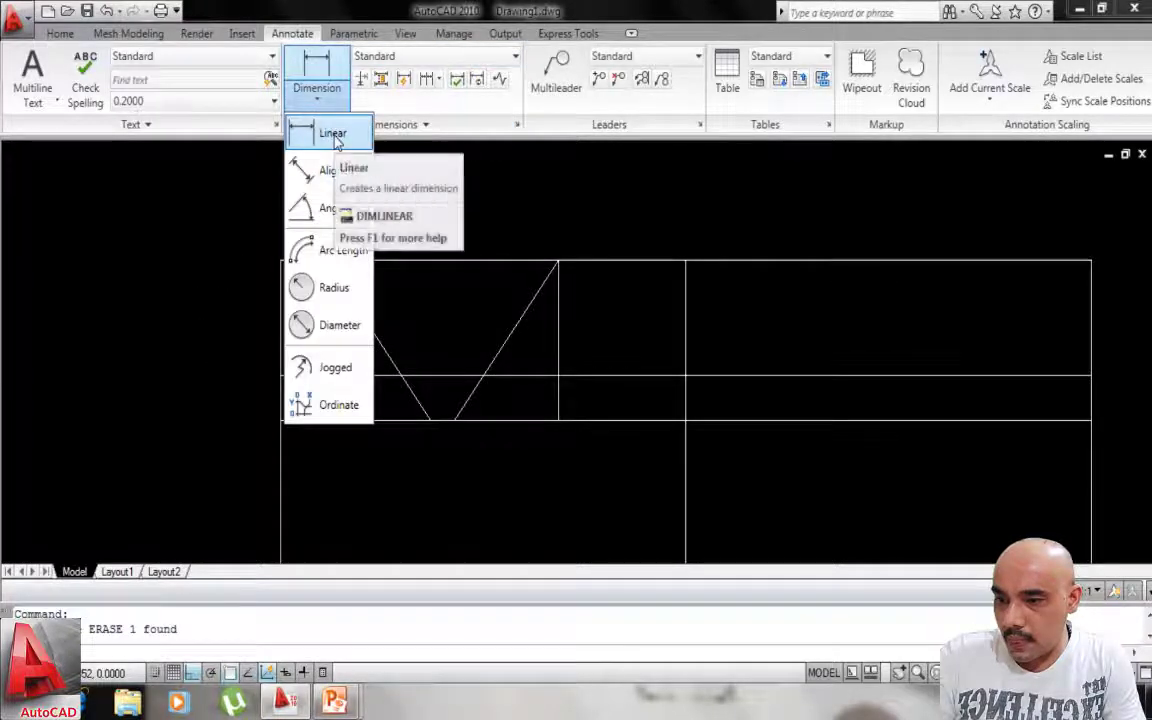
pyautogui.click(334, 138)
pyautogui.click(280, 260)
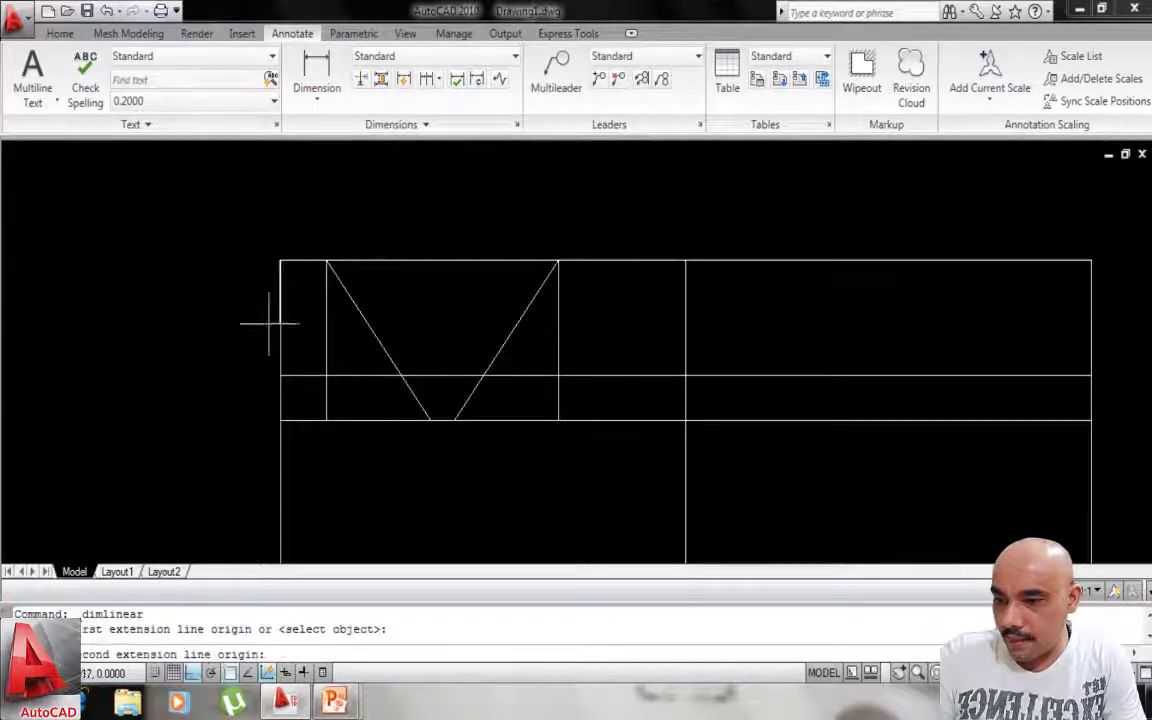
pyautogui.click(280, 420)
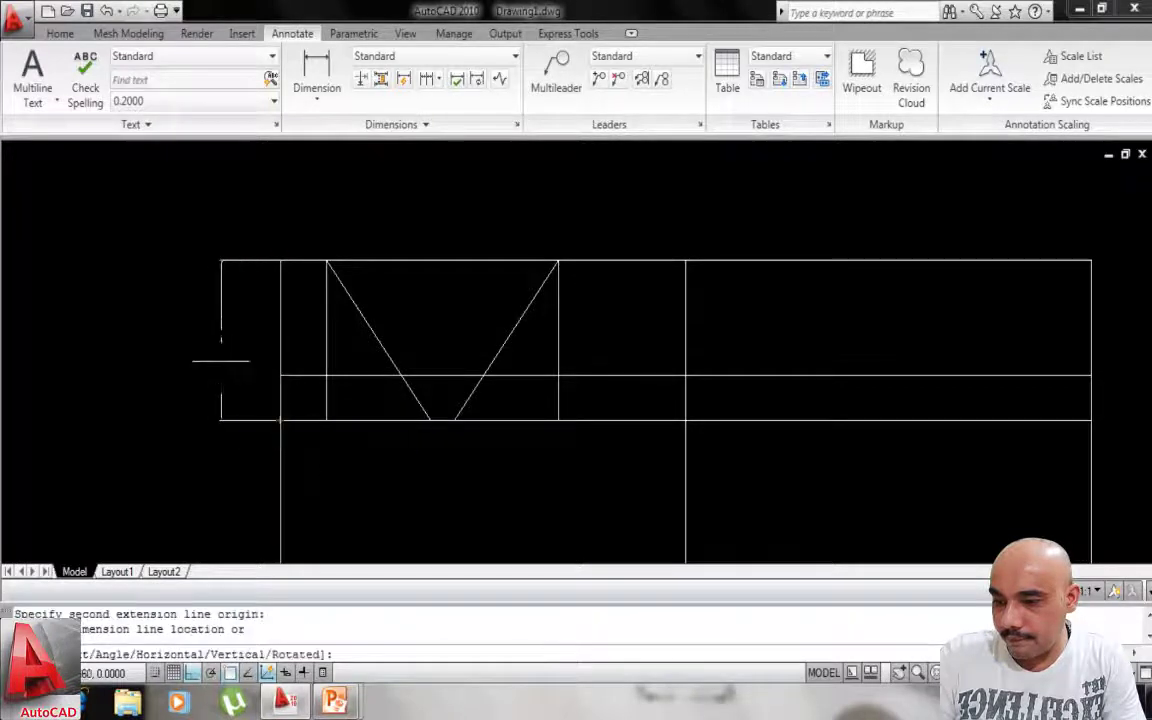
pyautogui.click(219, 334)
pyautogui.scroll(4, 216, 334)
pyautogui.scroll(-4, 234, 333)
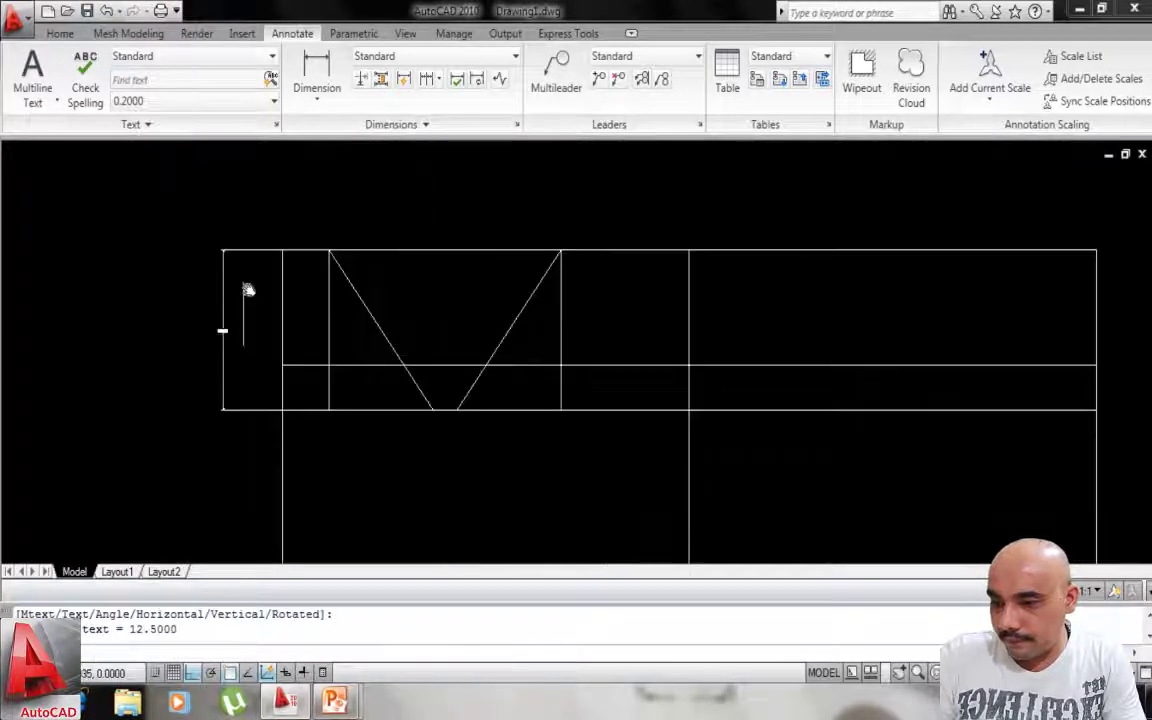
pyautogui.moveTo(244, 292); pyautogui.dragTo(237, 257, button='middle')
pyautogui.click(219, 287)
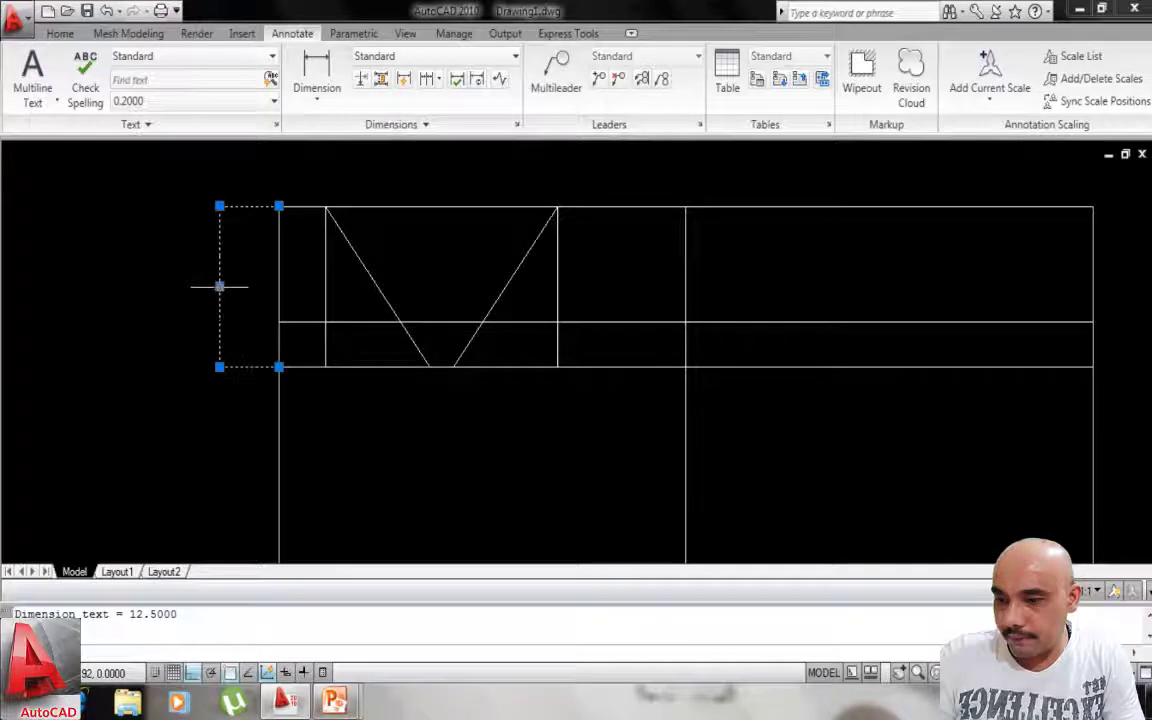
pyautogui.press('Delete')
# Erase the V-groove's flanks and vertical side lines together with the two horizontal lines below the top edge.
pyautogui.scroll(-4, 471, 234)
pyautogui.scroll(3, 478, 250)
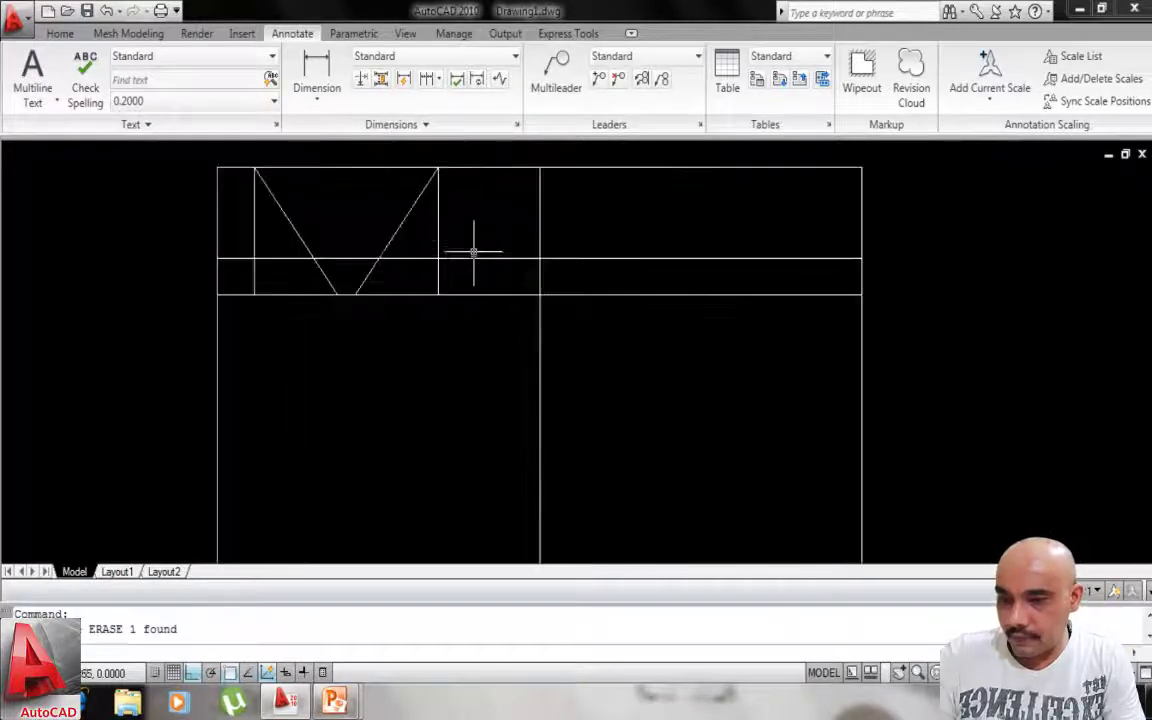
pyautogui.click(478, 215)
pyautogui.click(230, 336)
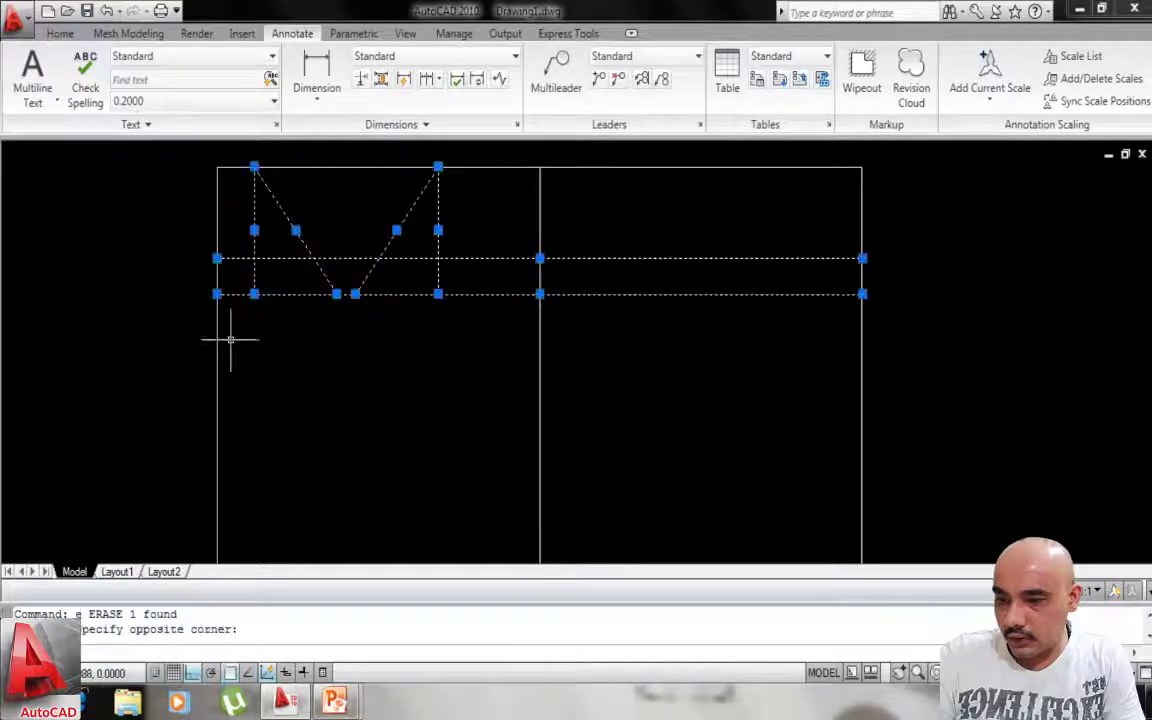
pyautogui.press('Delete')
# Offset the side view's top edge 18 downward to mark the new groove depth.
pyautogui.write('o')
pyautogui.press('Return')
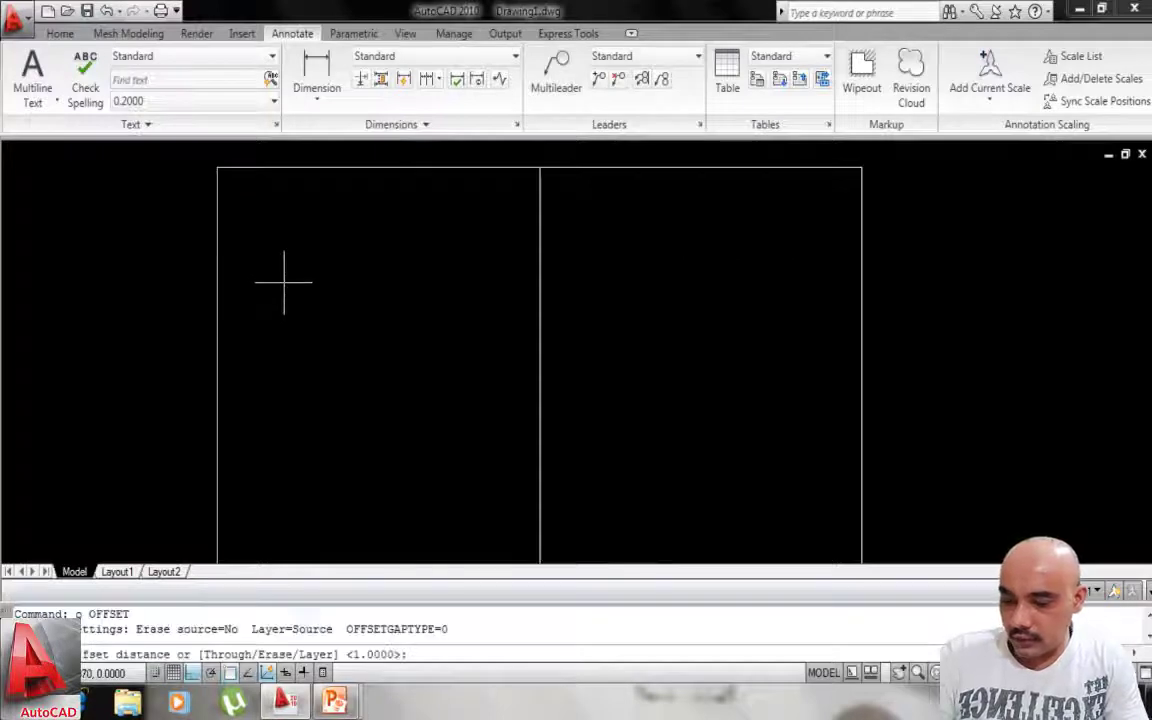
pyautogui.write('1')
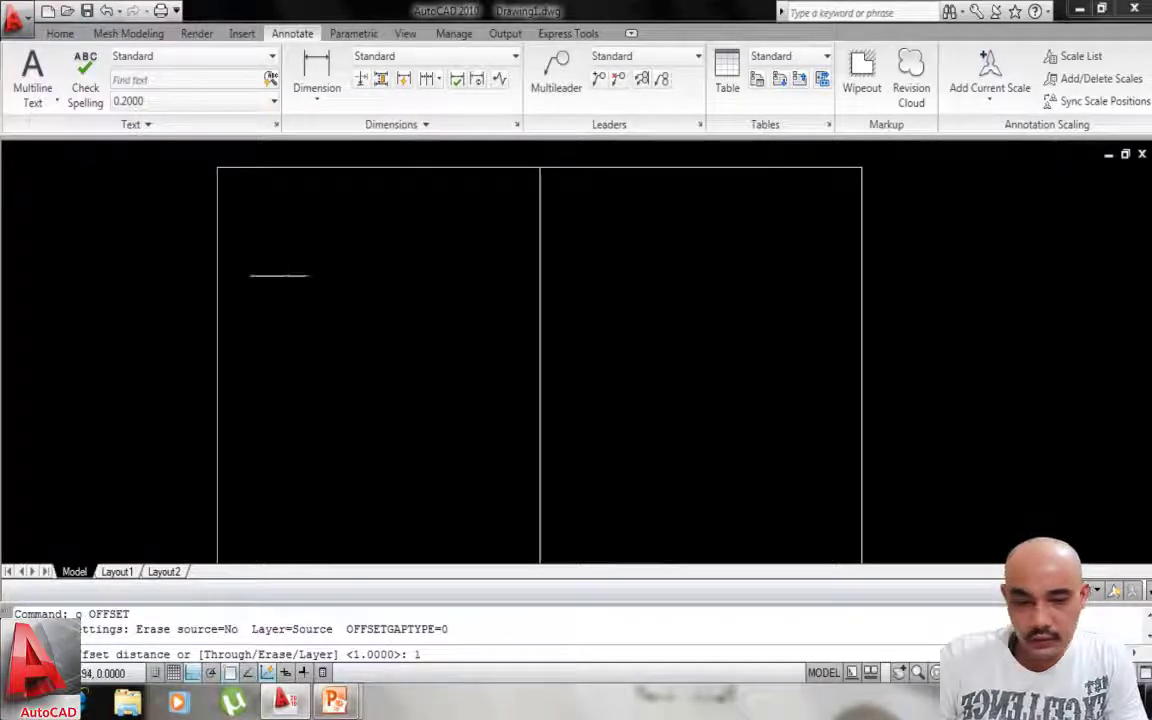
pyautogui.write('8')
pyautogui.press('Return')
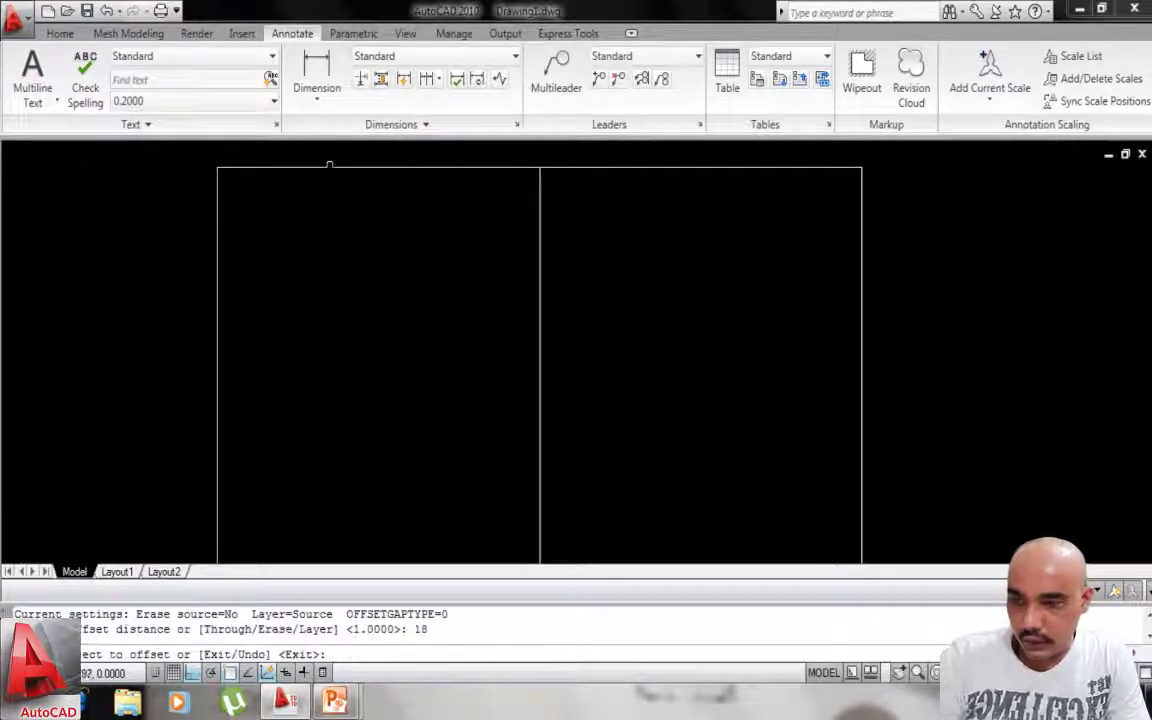
pyautogui.click(332, 169)
pyautogui.click(332, 239)
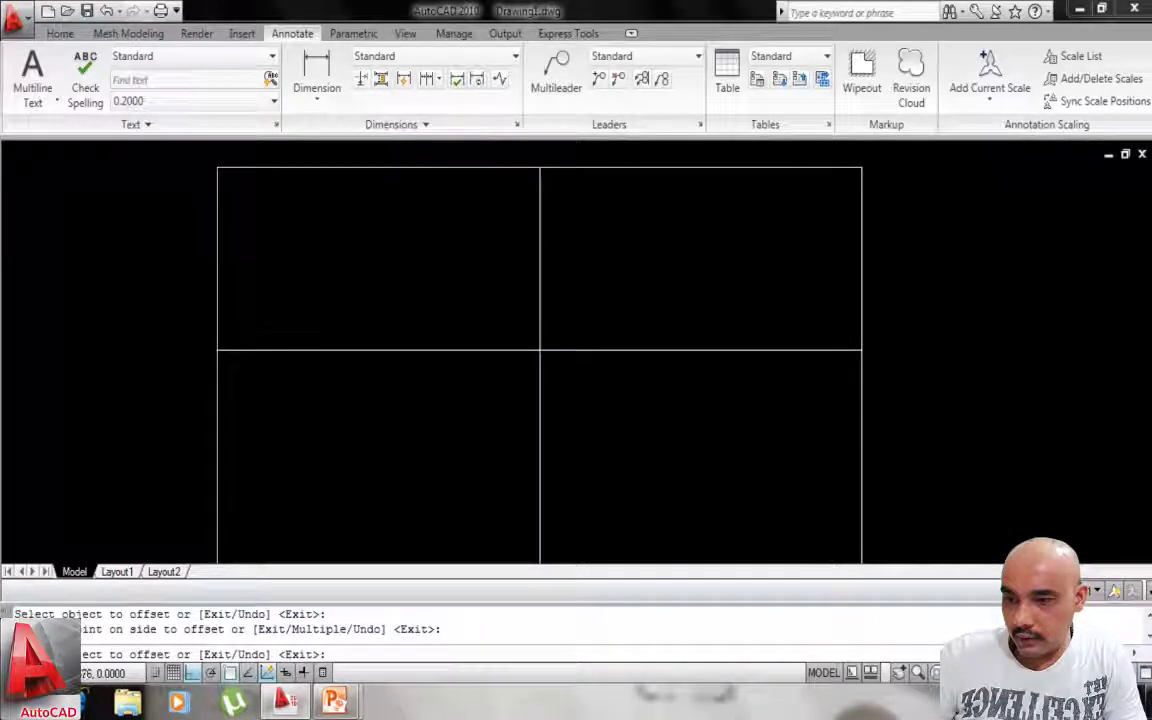
pyautogui.press('Escape')
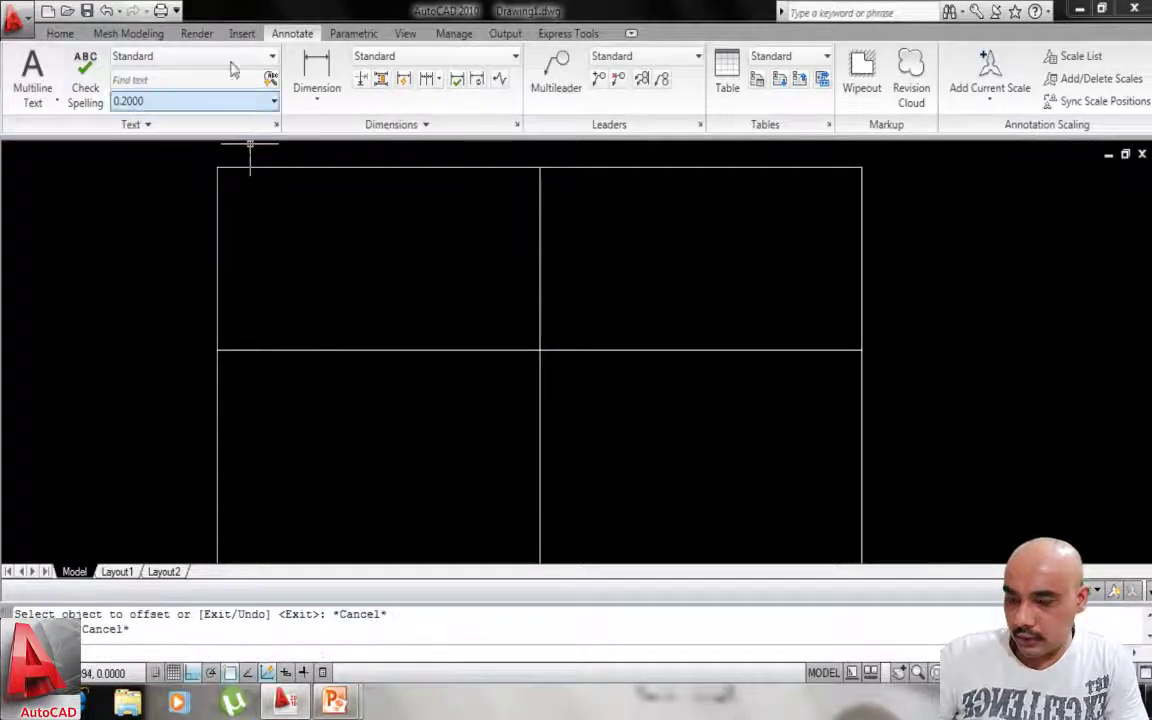
# Check the spacing between the top edge and the new horizontal line with a temporary linear dimension.
pyautogui.click(318, 99)
pyautogui.click(329, 136)
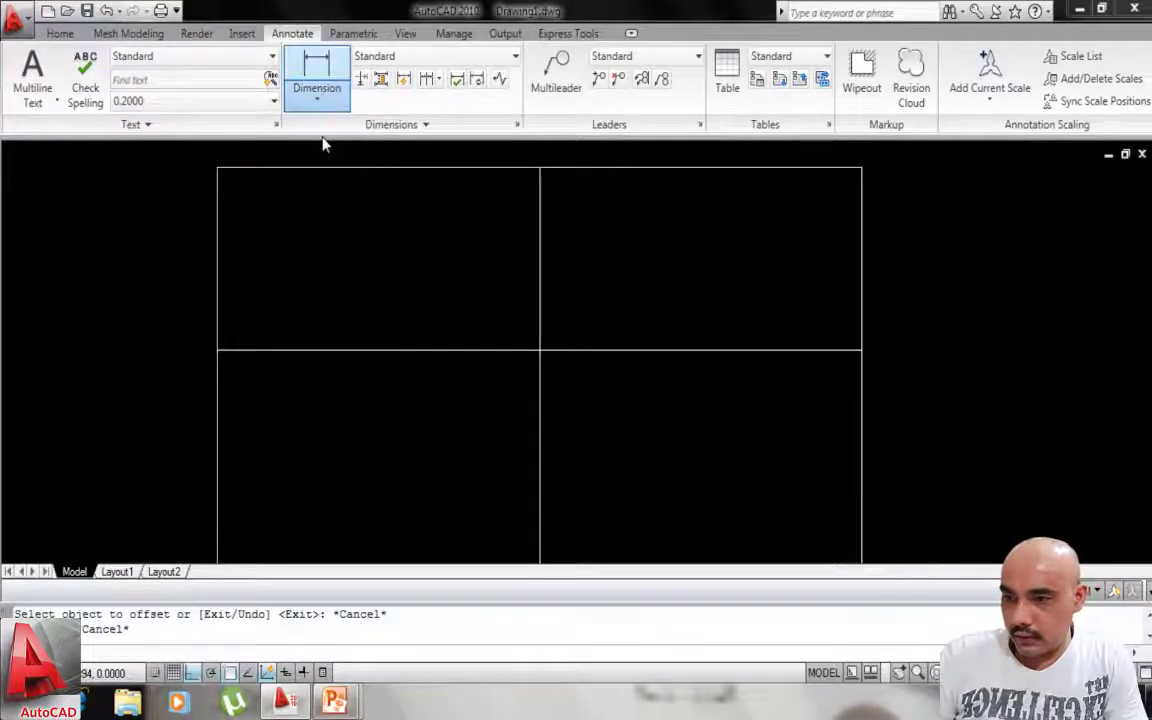
pyautogui.click(218, 168)
pyautogui.click(218, 350)
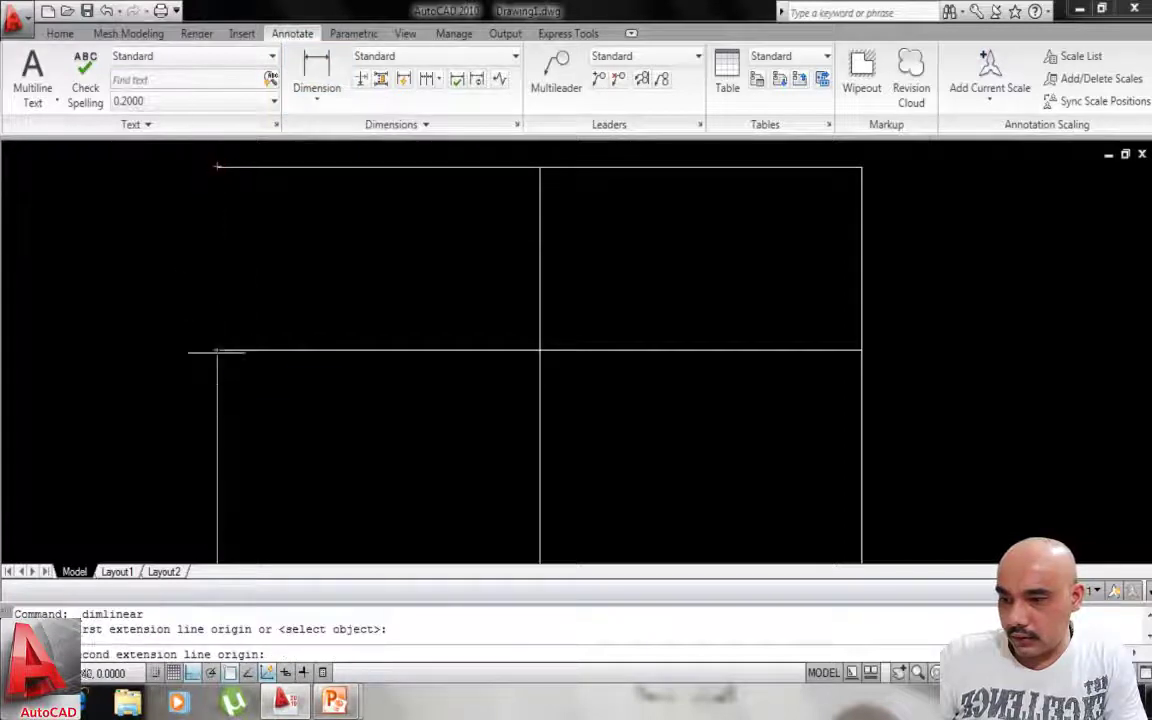
pyautogui.click(177, 316)
pyautogui.scroll(5, 181, 257)
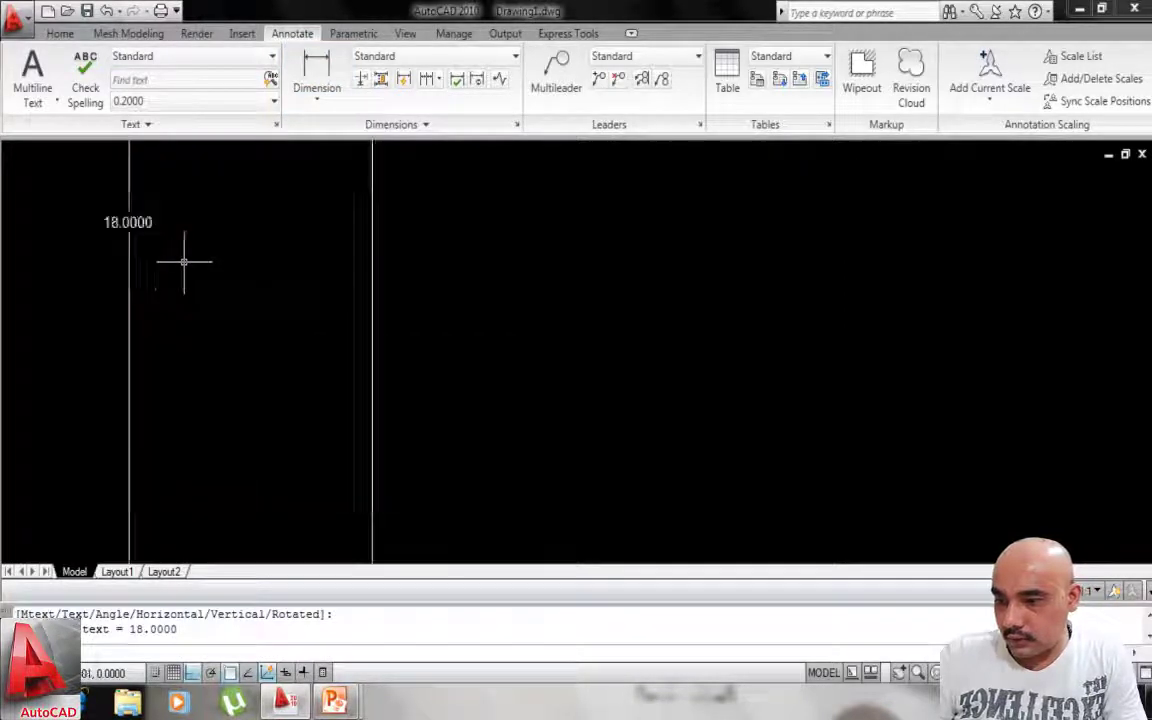
pyautogui.scroll(-5, 183, 260)
pyautogui.click(179, 257)
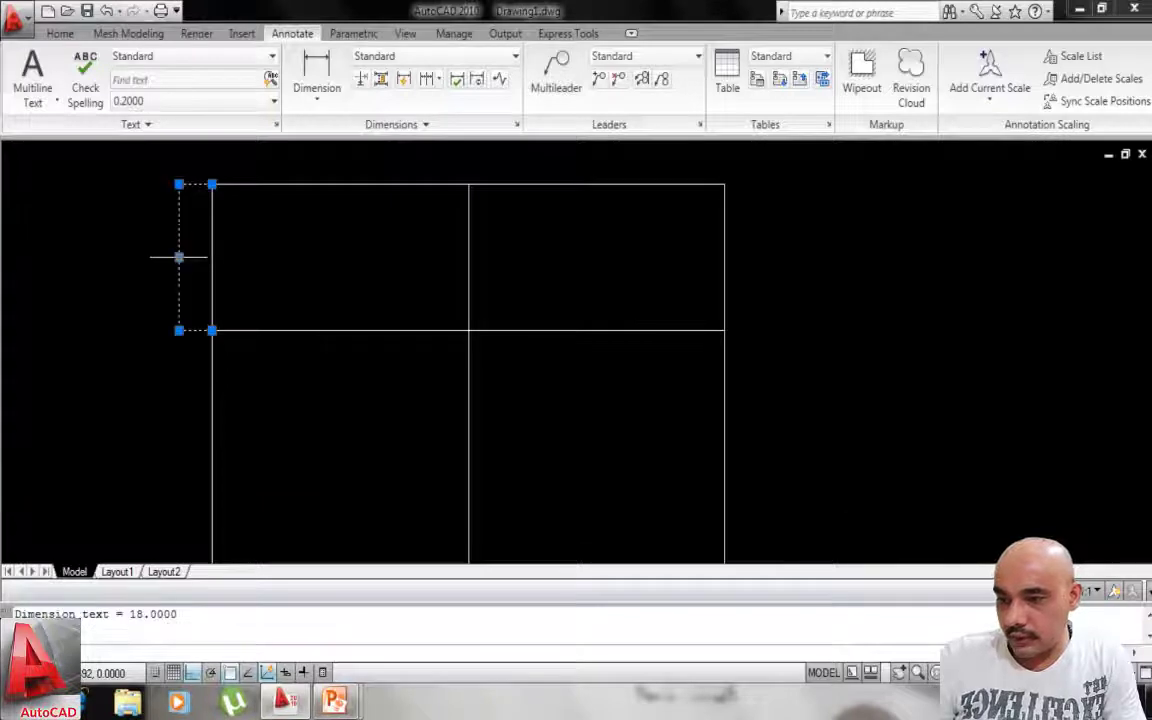
pyautogui.press('Delete')
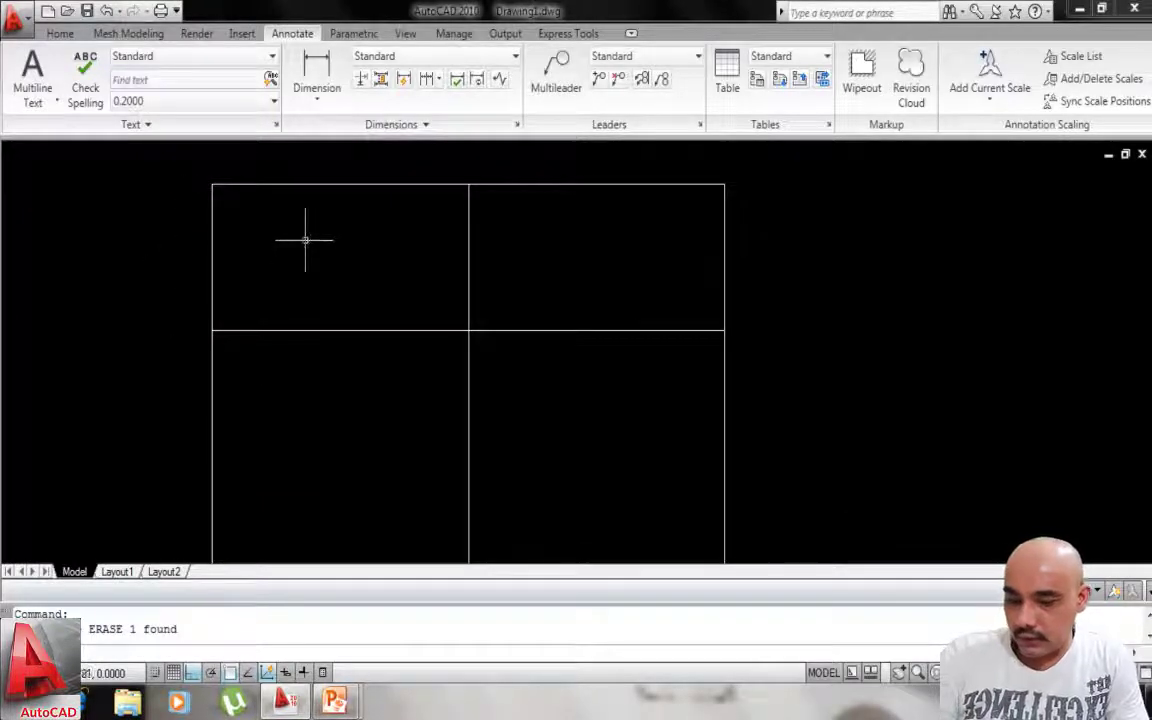
# Offset the side view's top edge 25 downward to mark the rim's lower line.
pyautogui.write('o')
pyautogui.press('Return')
pyautogui.write('2')
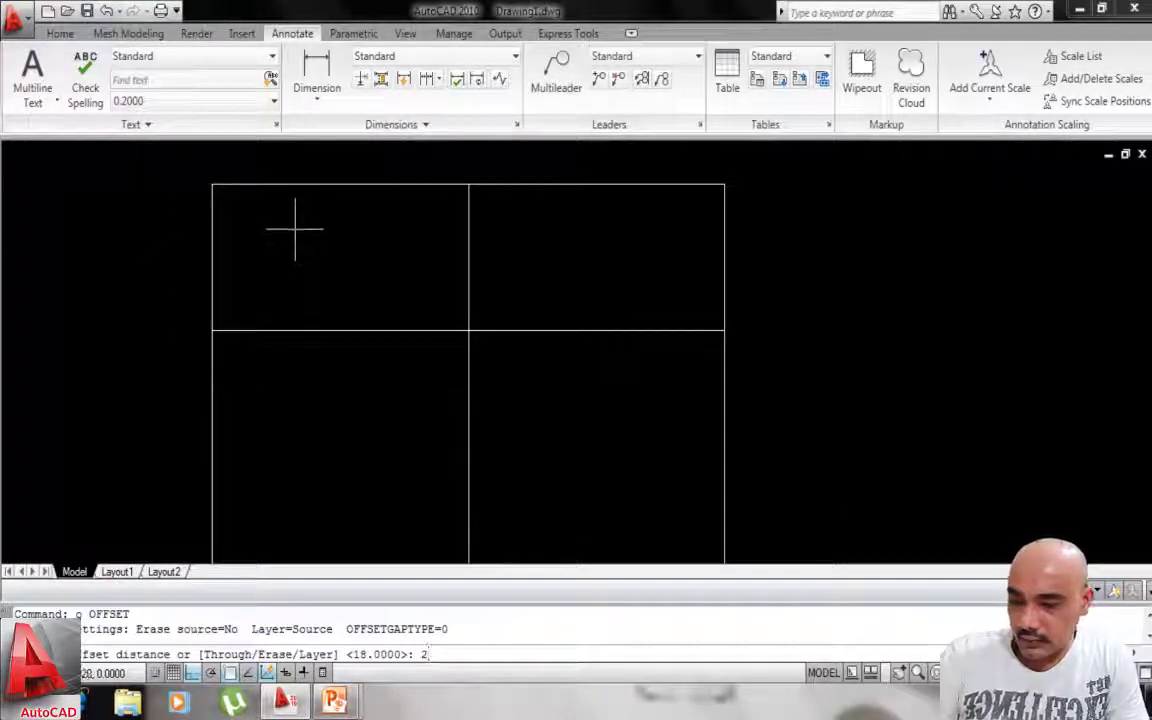
pyautogui.write('5')
pyautogui.press('Return')
pyautogui.click(328, 184)
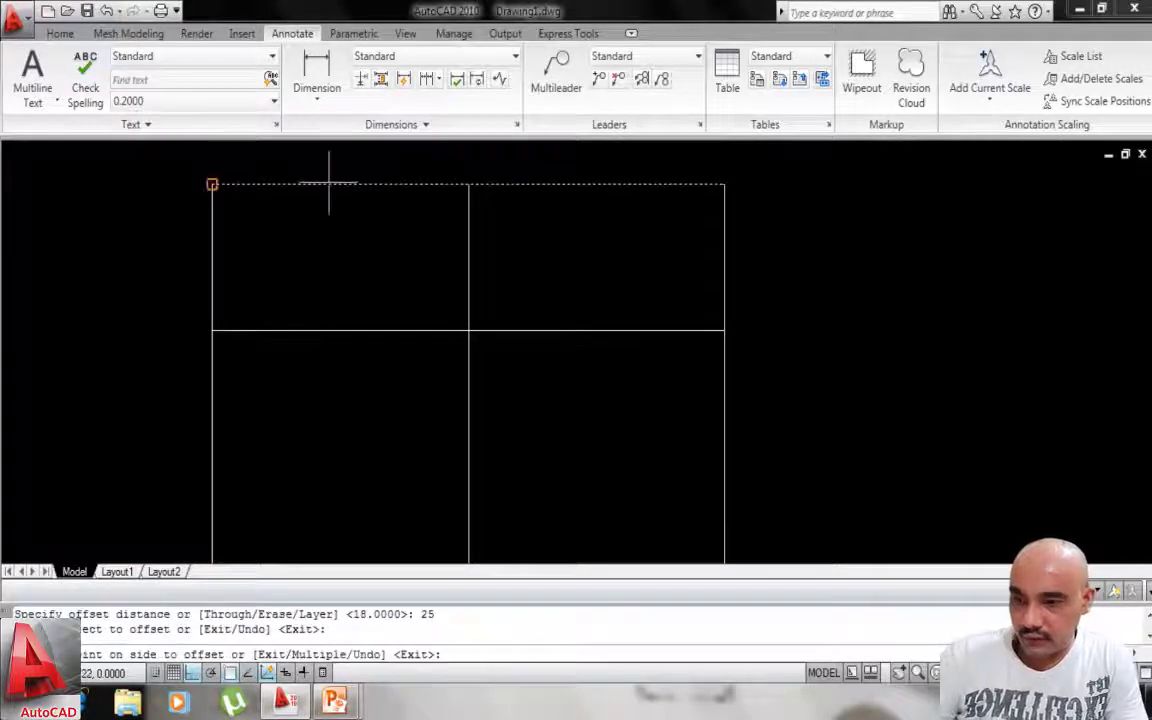
pyautogui.click(303, 337)
pyautogui.click(305, 329)
pyautogui.press('Escape')
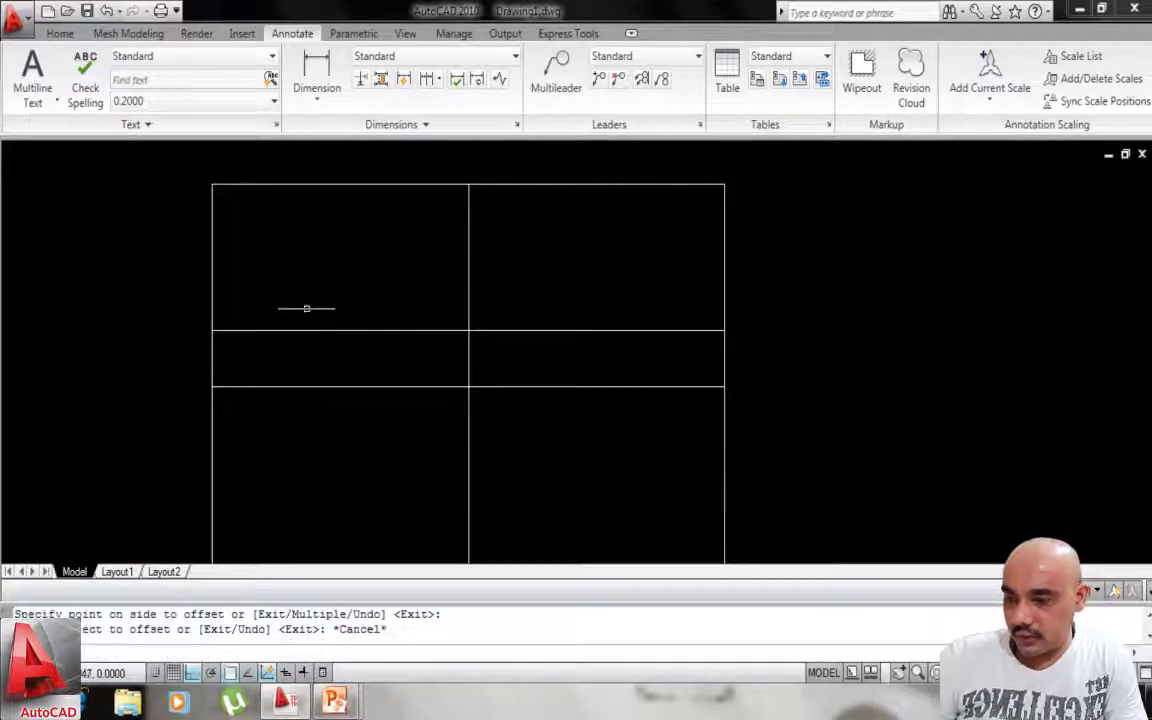
# Offset the side view's left edge 4 to the right to mark the start of the groove.
pyautogui.write('o')
pyautogui.press('Return')
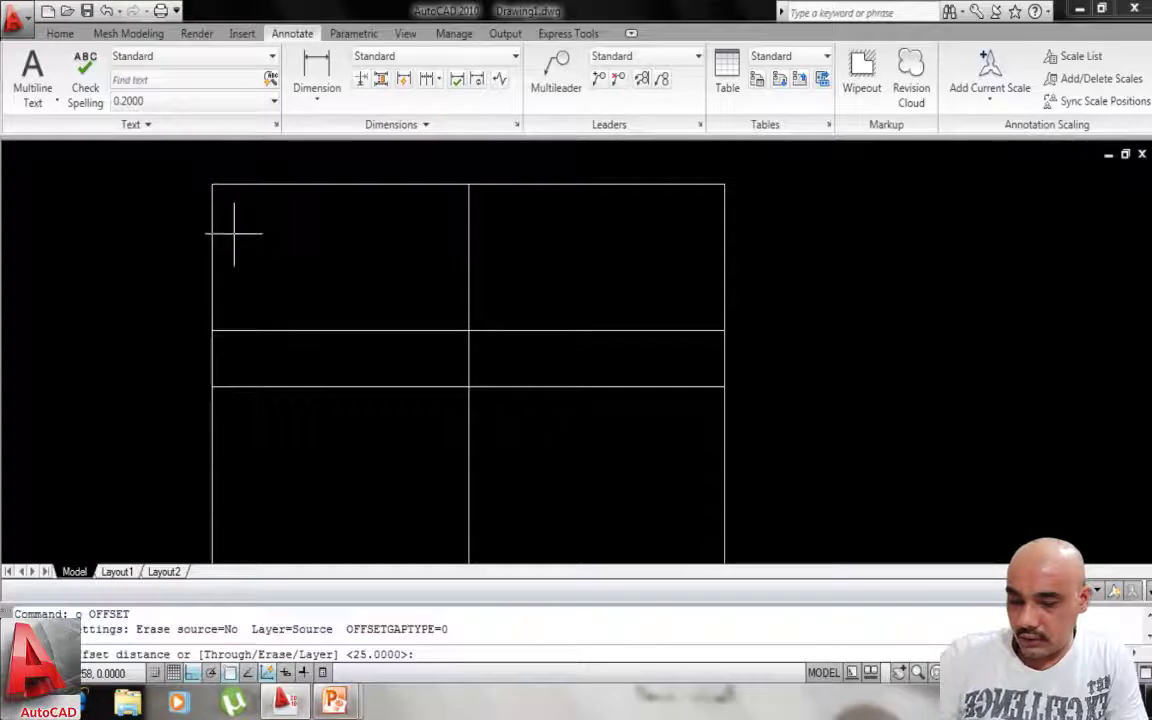
pyautogui.write('4')
pyautogui.press('Return')
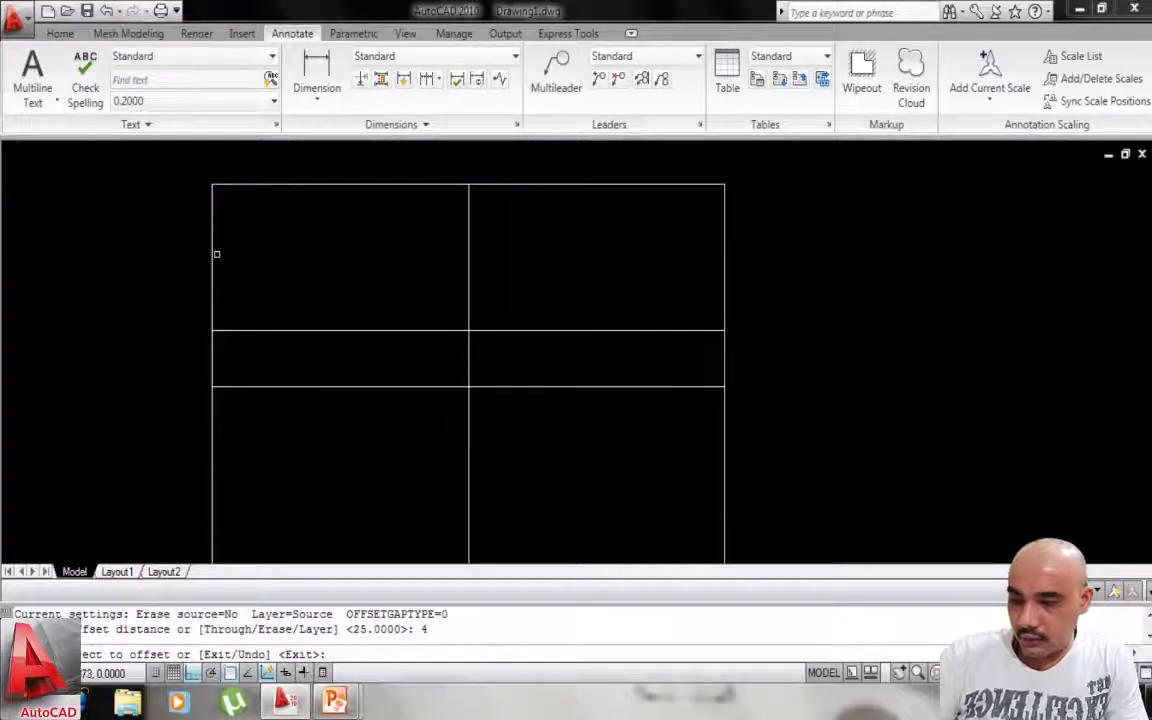
pyautogui.click(211, 254)
pyautogui.click(268, 264)
pyautogui.press('Escape')
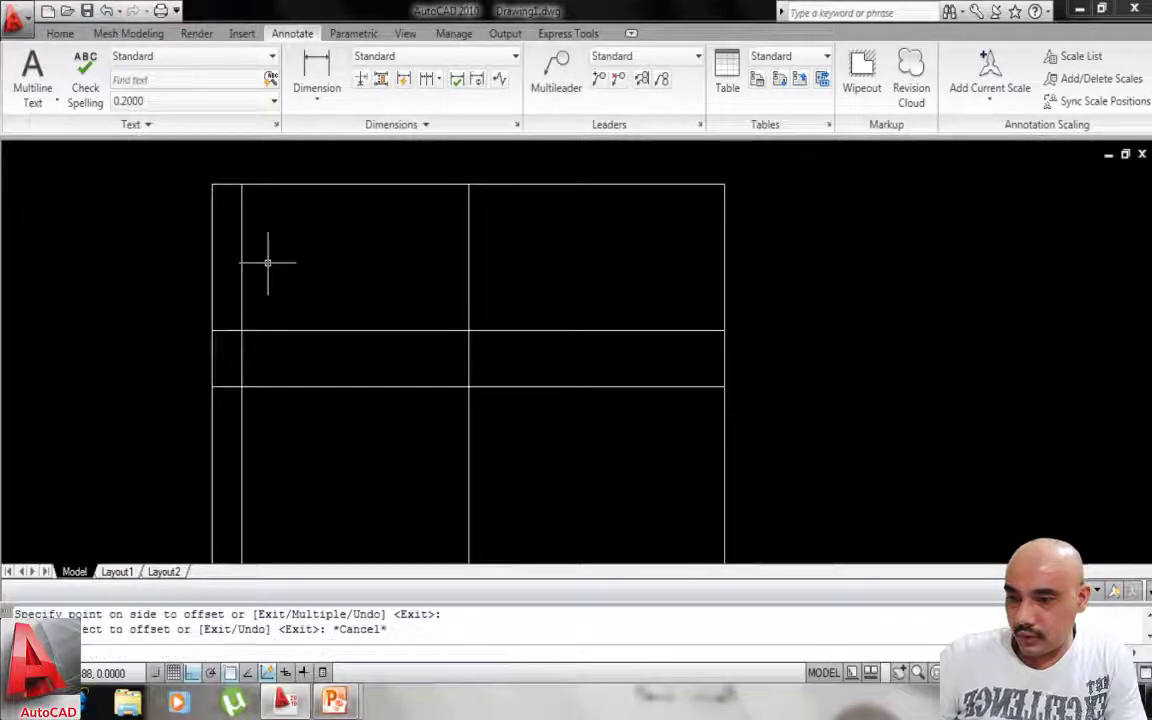
# Trim the groove-start vertical line between the two horizontal lines and erase its remaining lower part.
pyautogui.write('tr')
pyautogui.press('Return')
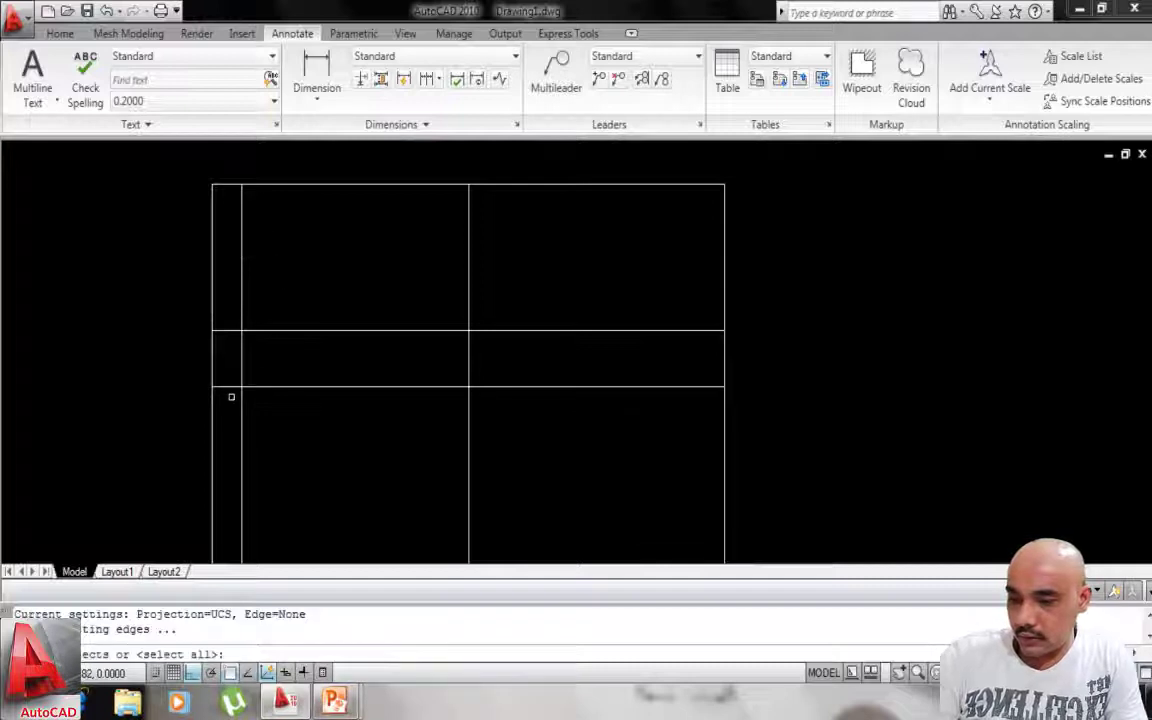
pyautogui.press('Return')
pyautogui.click(244, 356)
pyautogui.press('Escape')
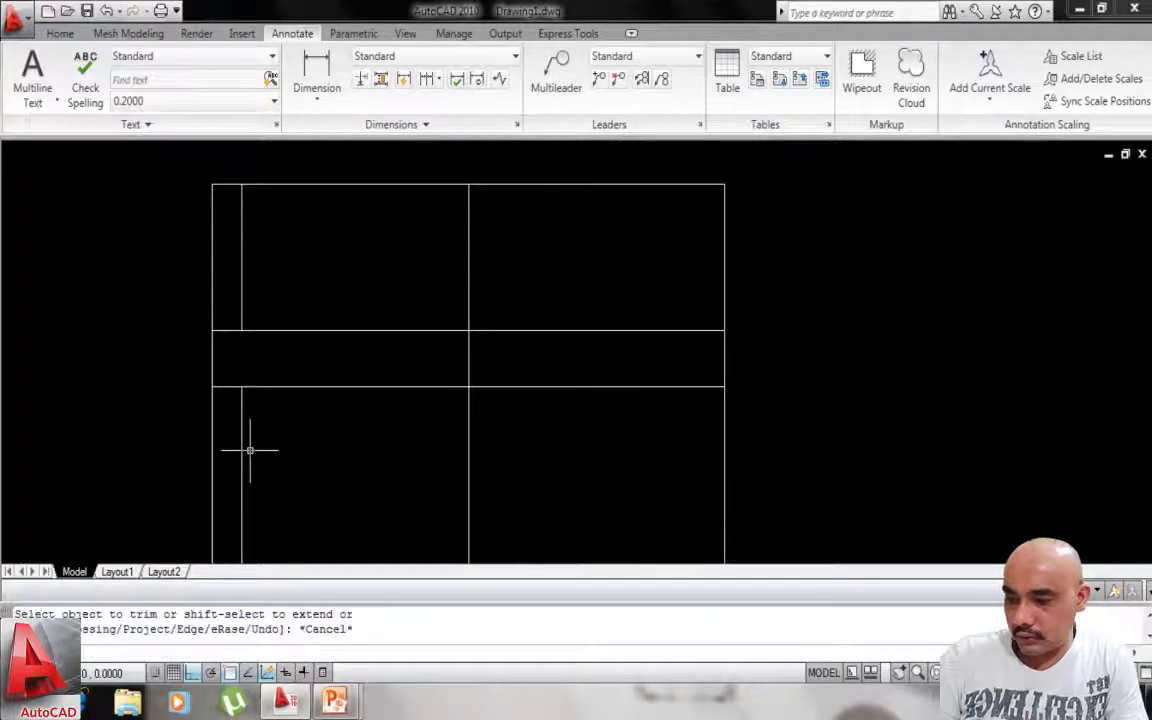
pyautogui.click(241, 447)
pyautogui.press('Delete')
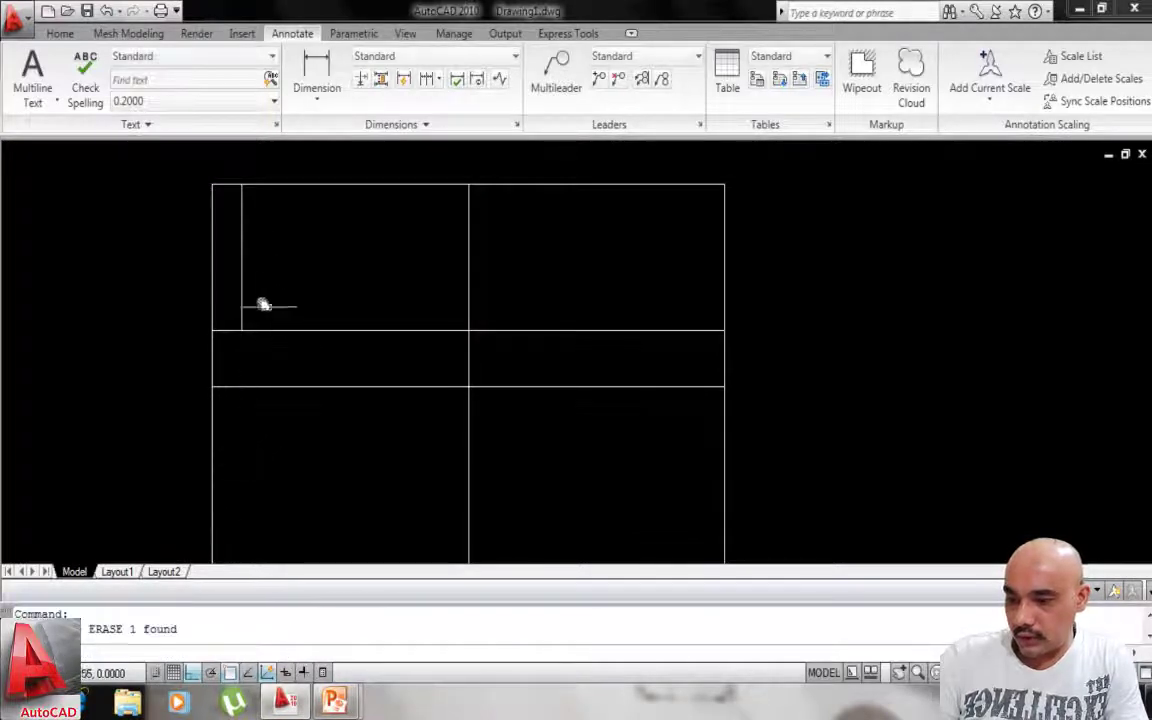
pyautogui.moveTo(265, 304)
pyautogui.mouseDown(button='middle')
pyautogui.moveTo(231, 292)
pyautogui.moveTo(229, 309)
pyautogui.mouseUp(button='middle')
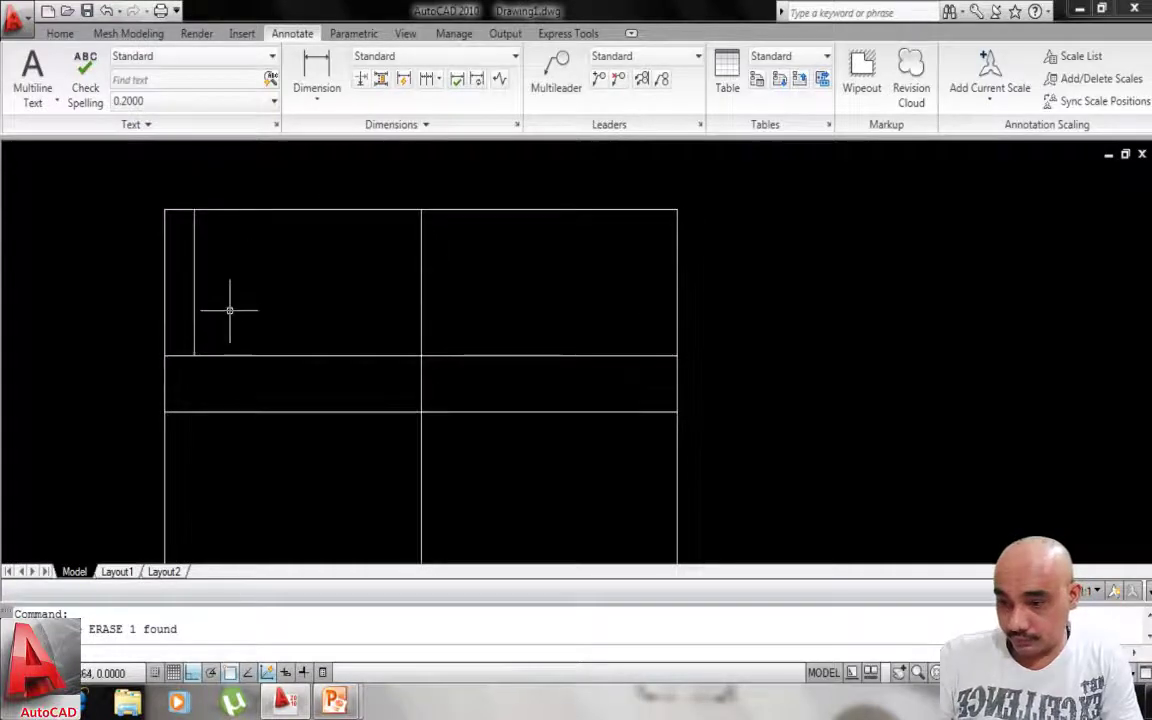
pyautogui.write('o')
pyautogui.press('Return')
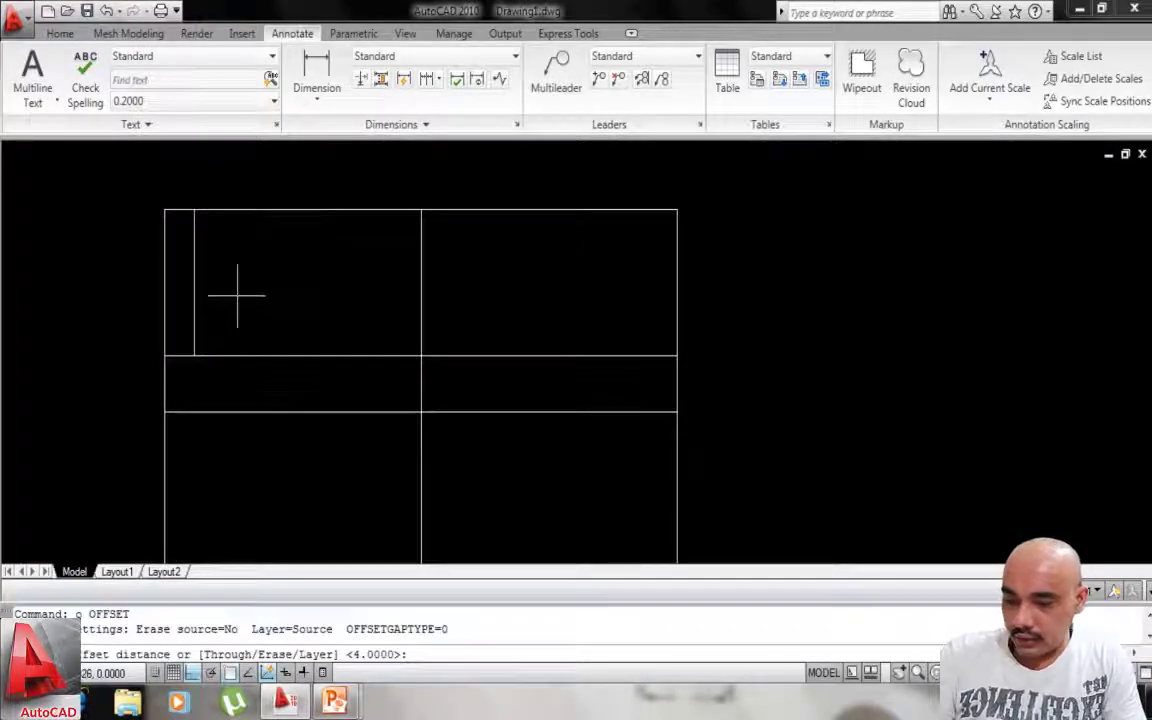
pyautogui.write('2')
pyautogui.press('Escape')
pyautogui.press('Escape')
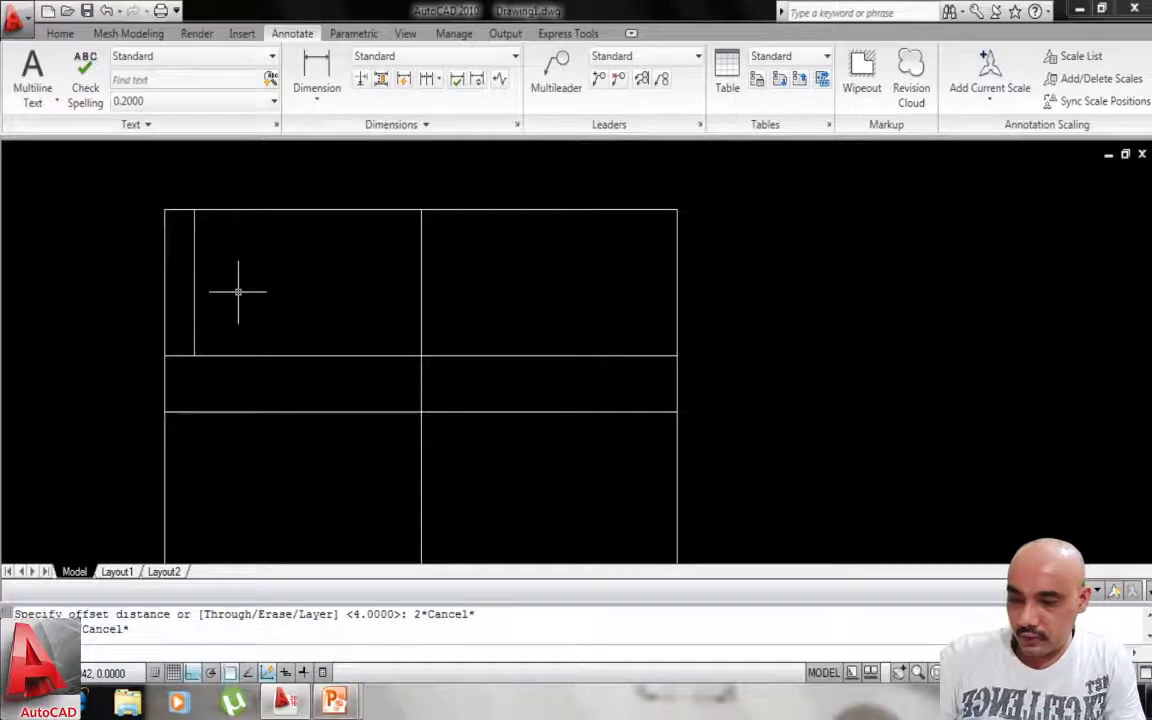
# Offset the groove-start vertical line 20 to the right to mark the groove's other end.
pyautogui.write('o')
pyautogui.press('Return')
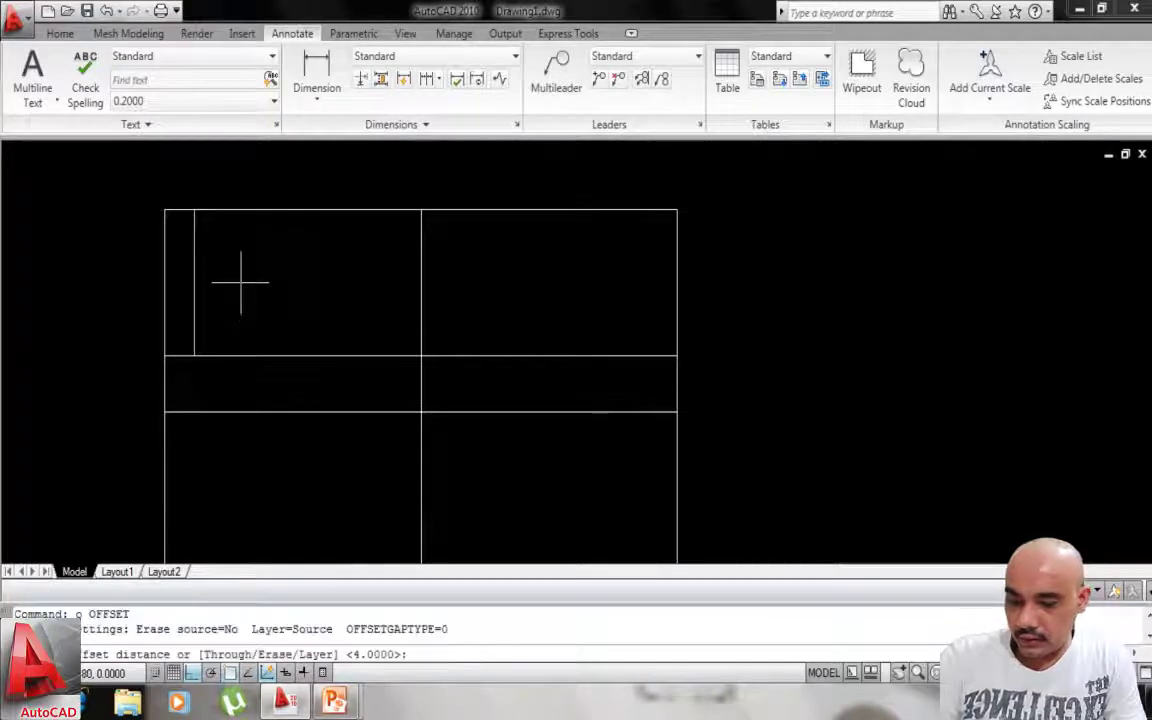
pyautogui.write('20')
pyautogui.press('Return')
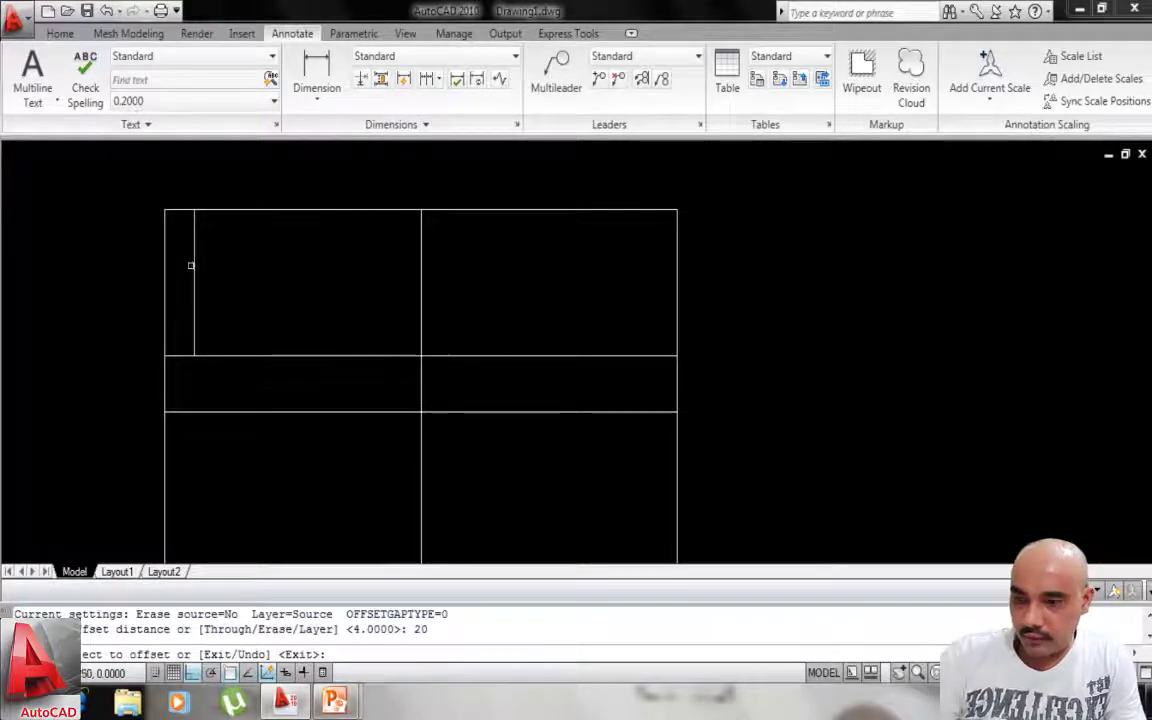
pyautogui.click(194, 270)
pyautogui.click(274, 276)
pyautogui.press('Escape')
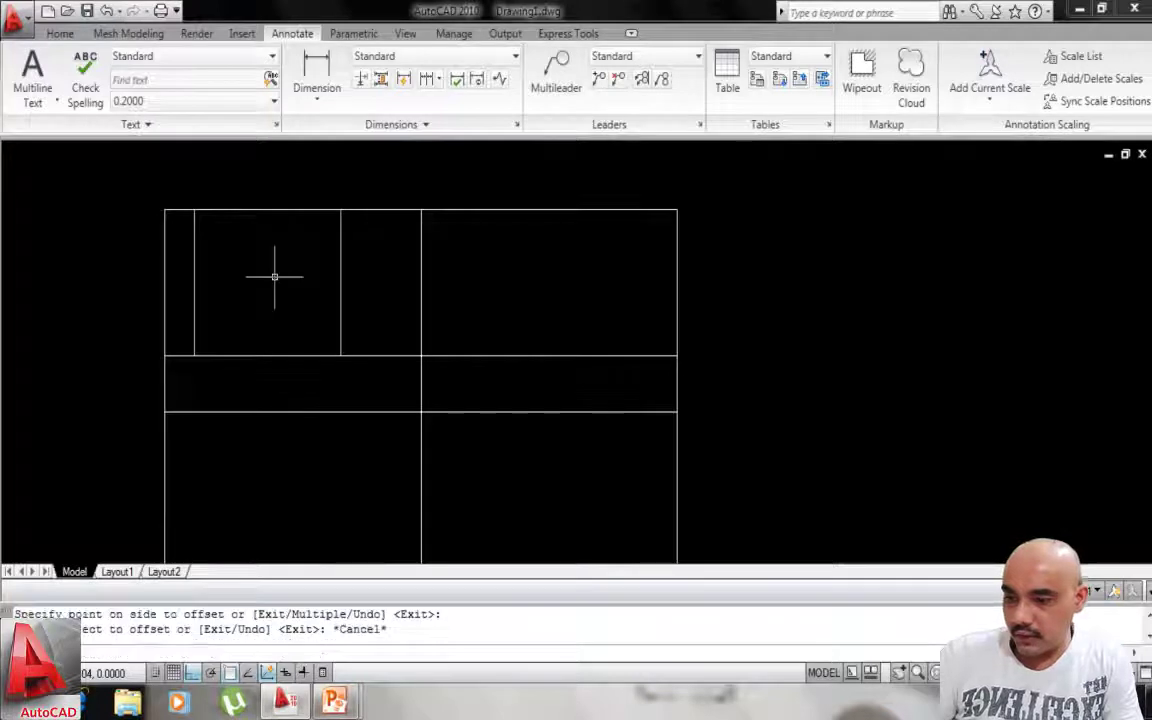
# Offset the groove's right end line 10 to the left to mark the groove's centre.
pyautogui.write('o')
pyautogui.press('Return')
pyautogui.write('10')
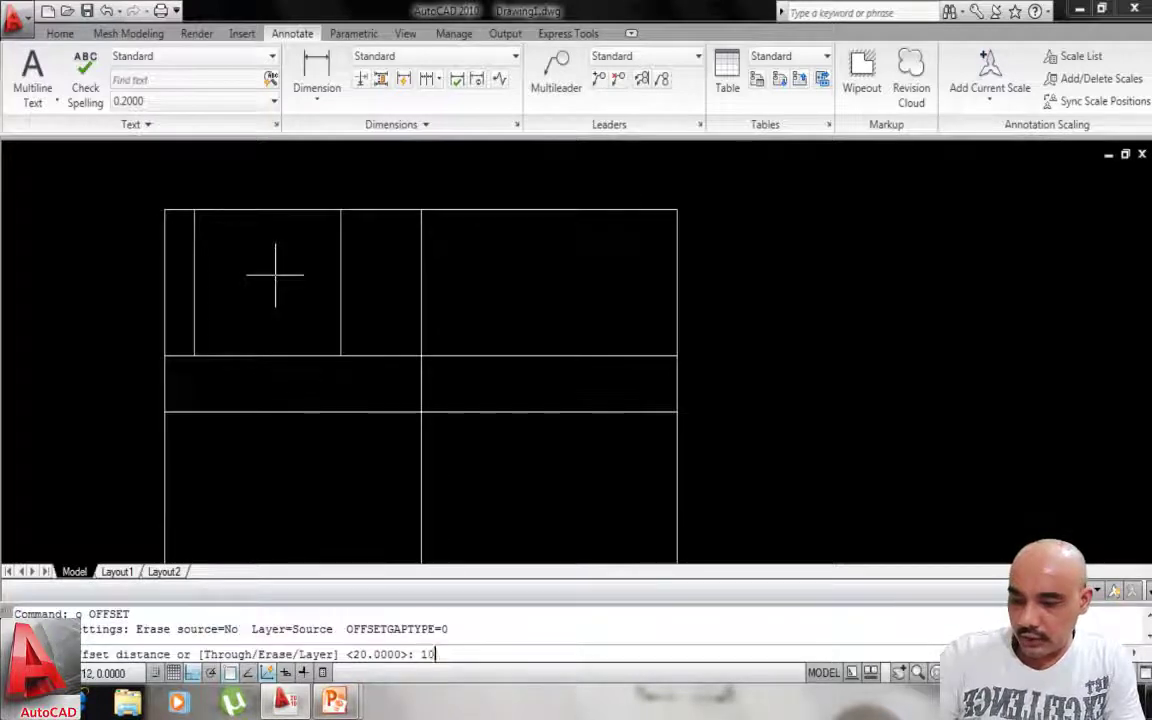
pyautogui.press('Return')
pyautogui.click(340, 276)
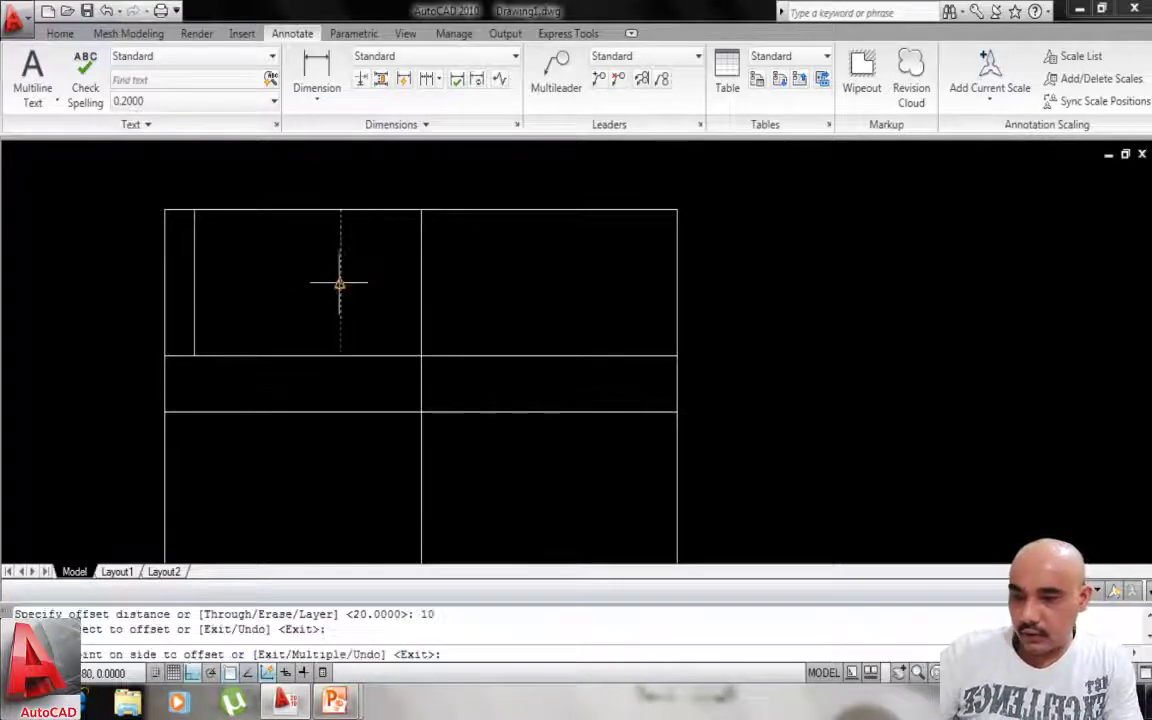
pyautogui.click(294, 285)
pyautogui.press('Escape')
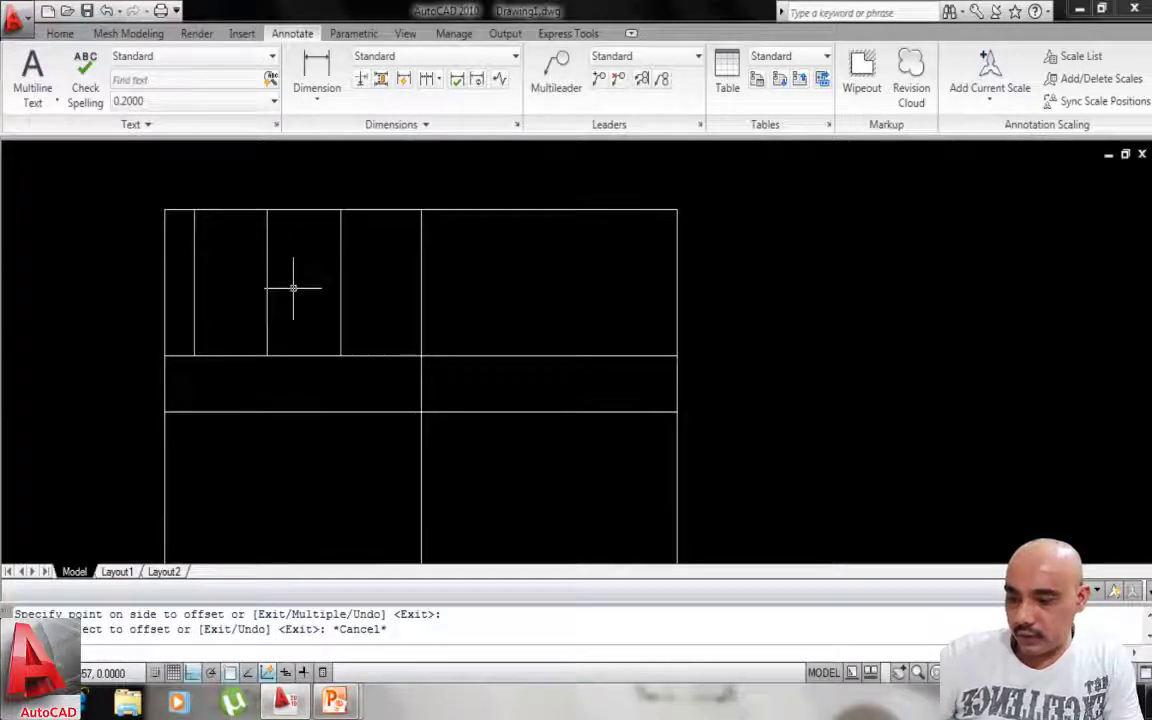
# Offset the groove's centre line 1 to each side to mark the width of the groove floor.
pyautogui.write('o')
pyautogui.press('Return')
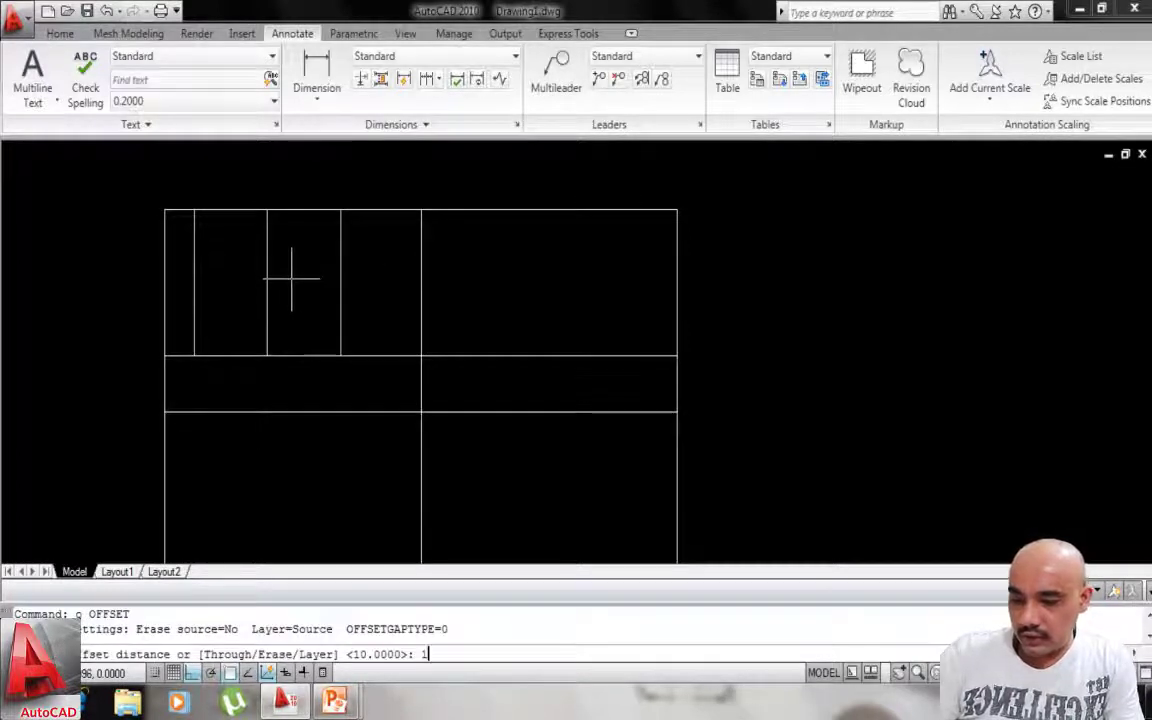
pyautogui.write('1')
pyautogui.press('Return')
pyautogui.click(264, 282)
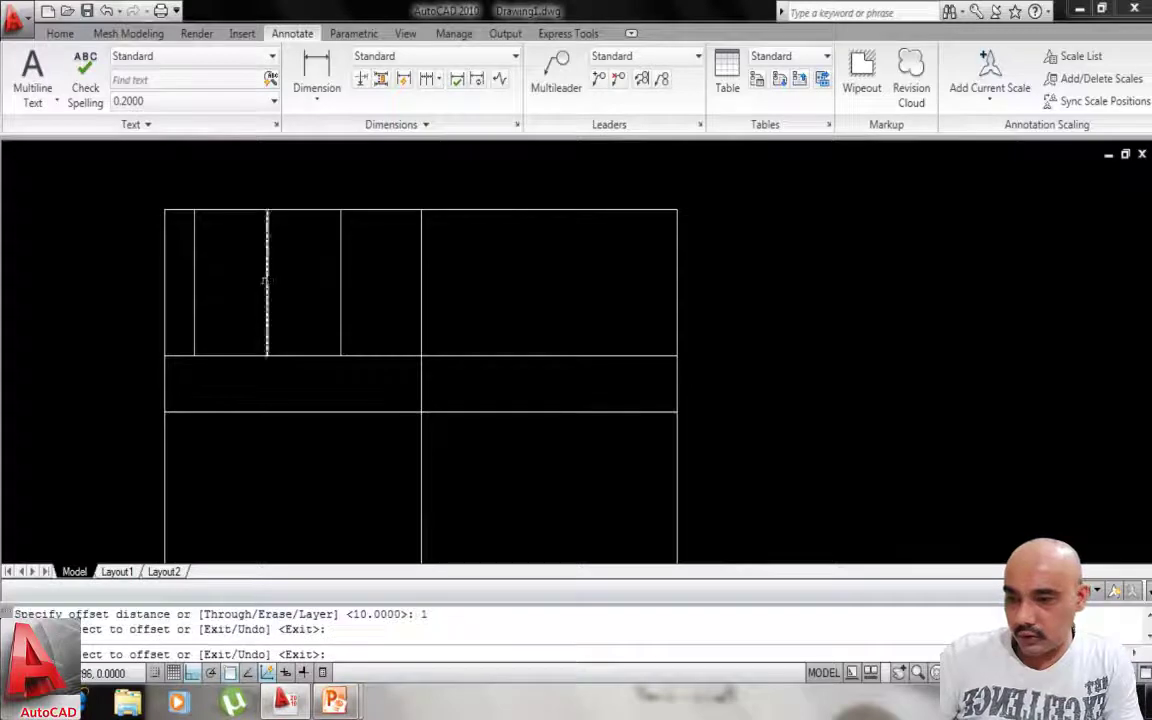
pyautogui.click(269, 283)
pyautogui.click(267, 283)
pyautogui.click(259, 286)
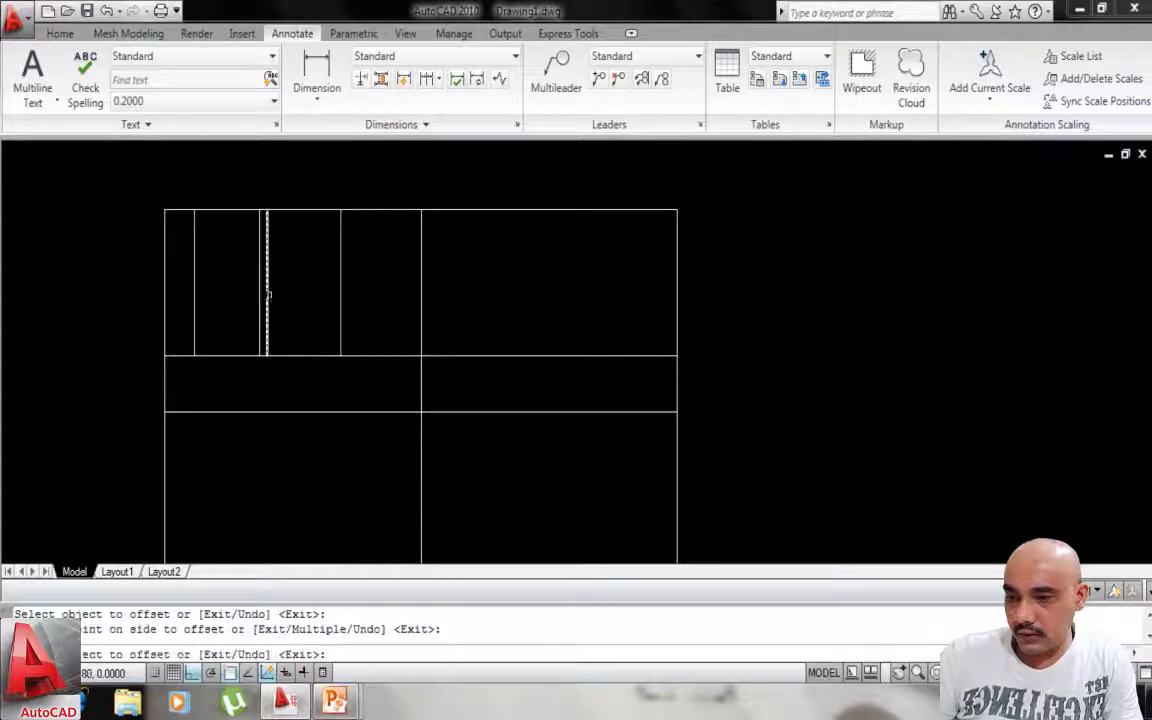
pyautogui.press('Escape')
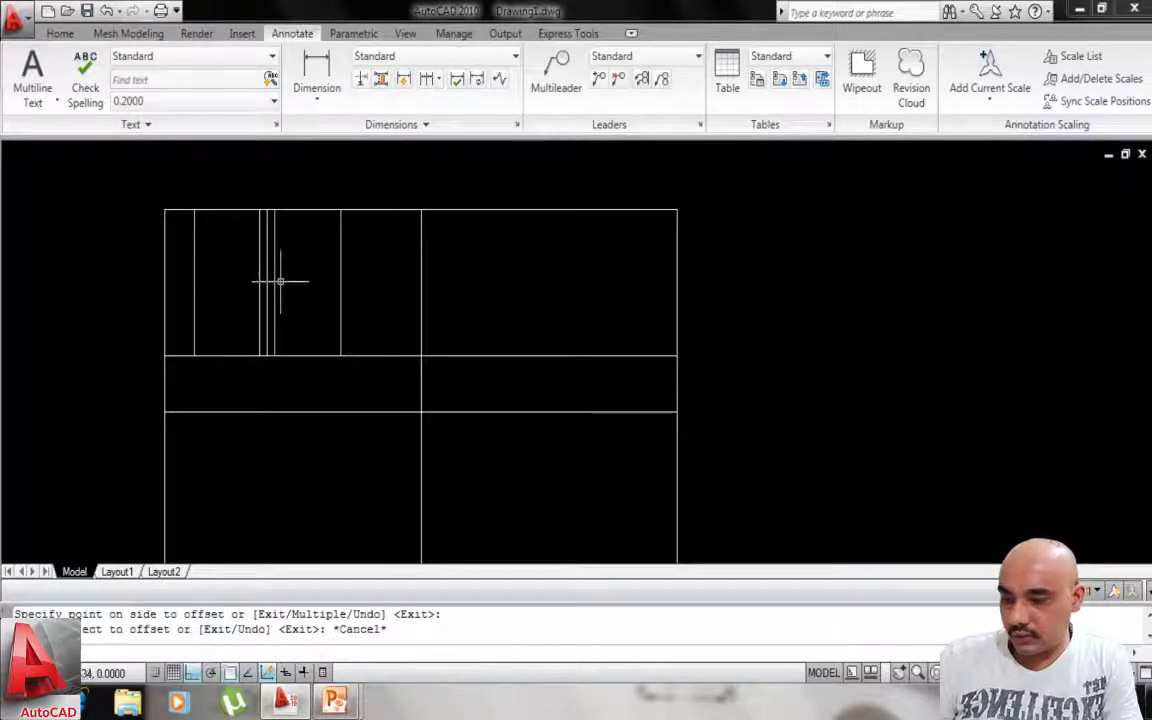
# Draw the two slanted V-groove sides from the end lines at the top edge to the floor marks on the depth line.
pyautogui.write('l')
pyautogui.press('Return')
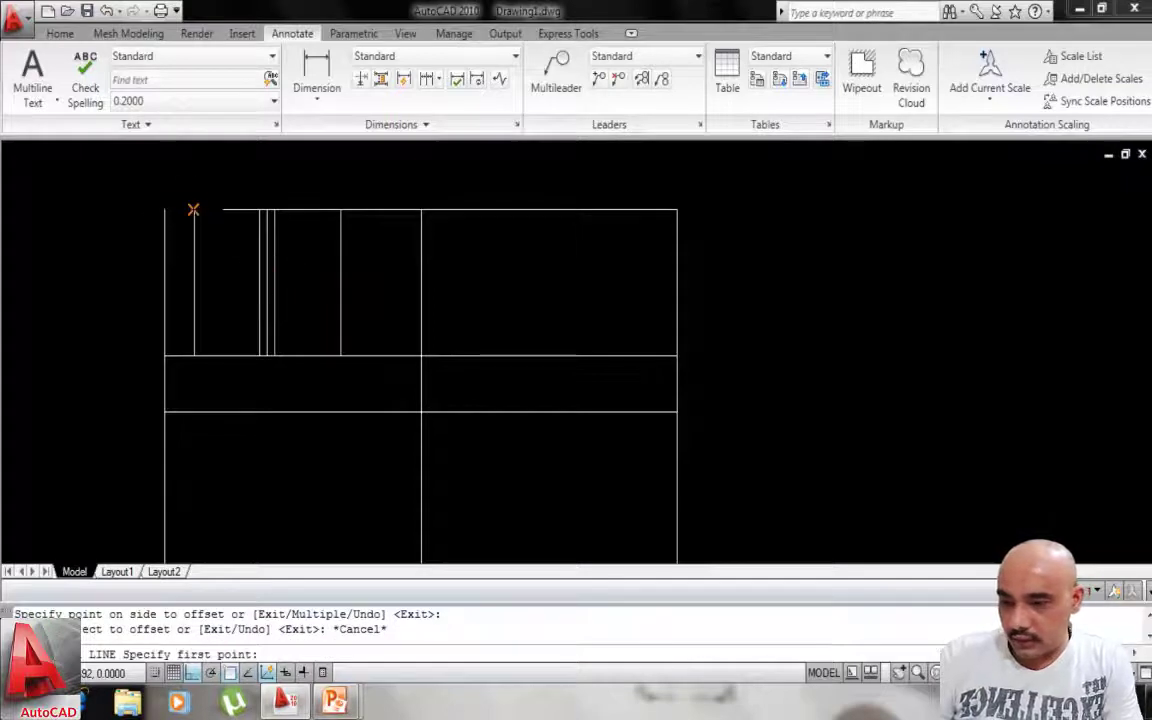
pyautogui.click(193, 209)
pyautogui.click(259, 356)
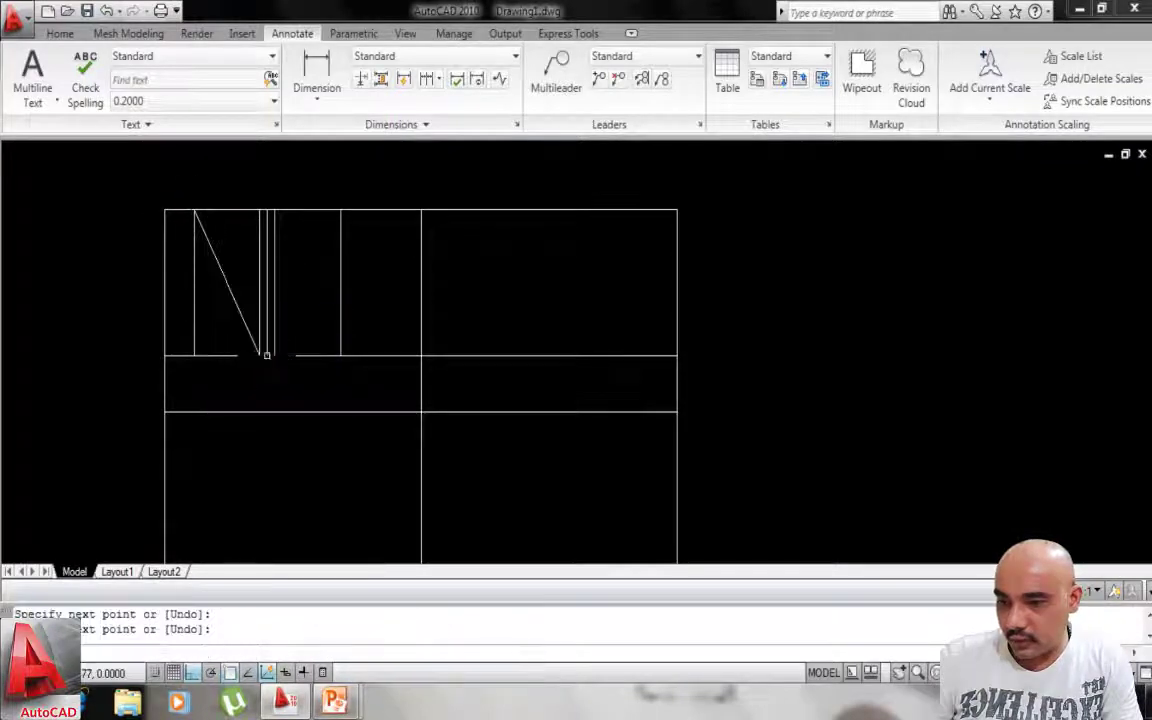
pyautogui.press('Return')
pyautogui.press('Return')
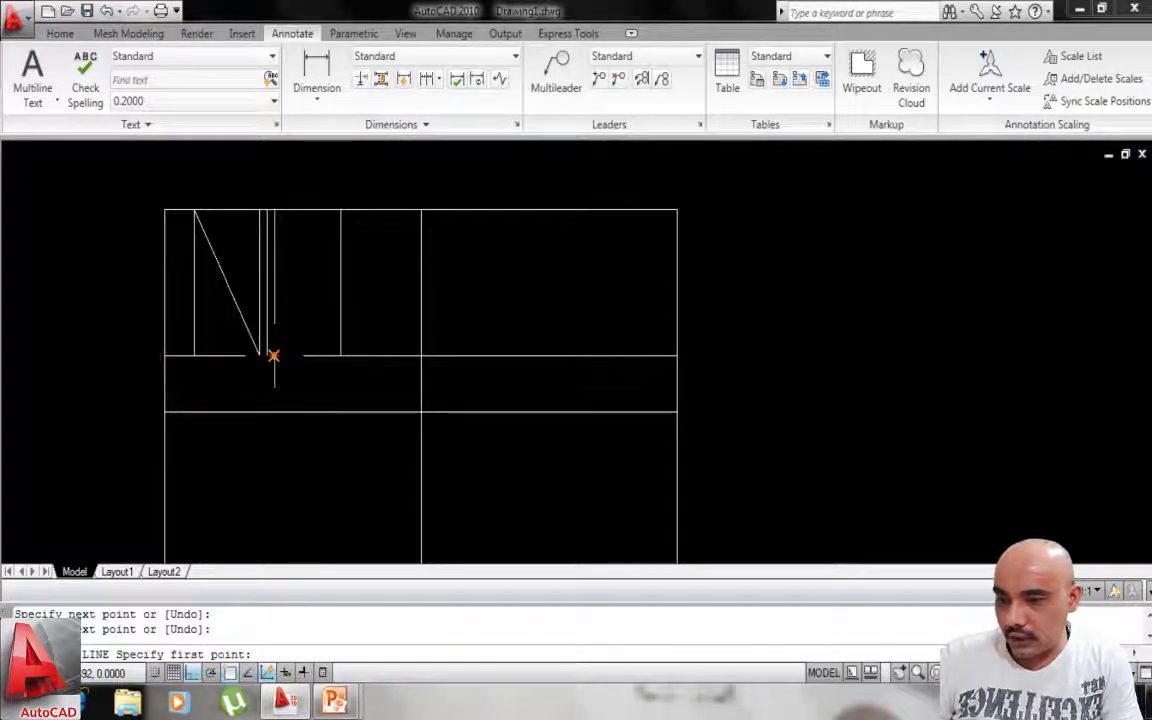
pyautogui.click(273, 355)
pyautogui.click(340, 209)
pyautogui.press('Return')
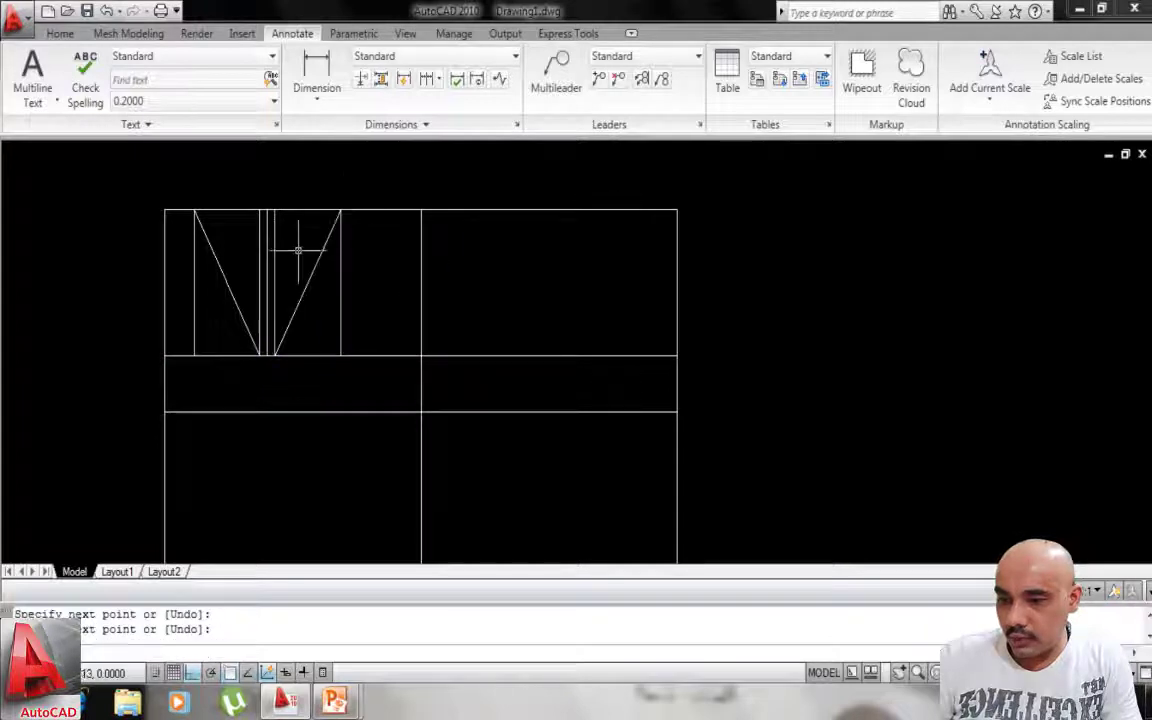
# Erase the three vertical construction lines in the middle of the V-groove.
pyautogui.scroll(3, 295, 258)
pyautogui.click(293, 234)
pyautogui.click(204, 303)
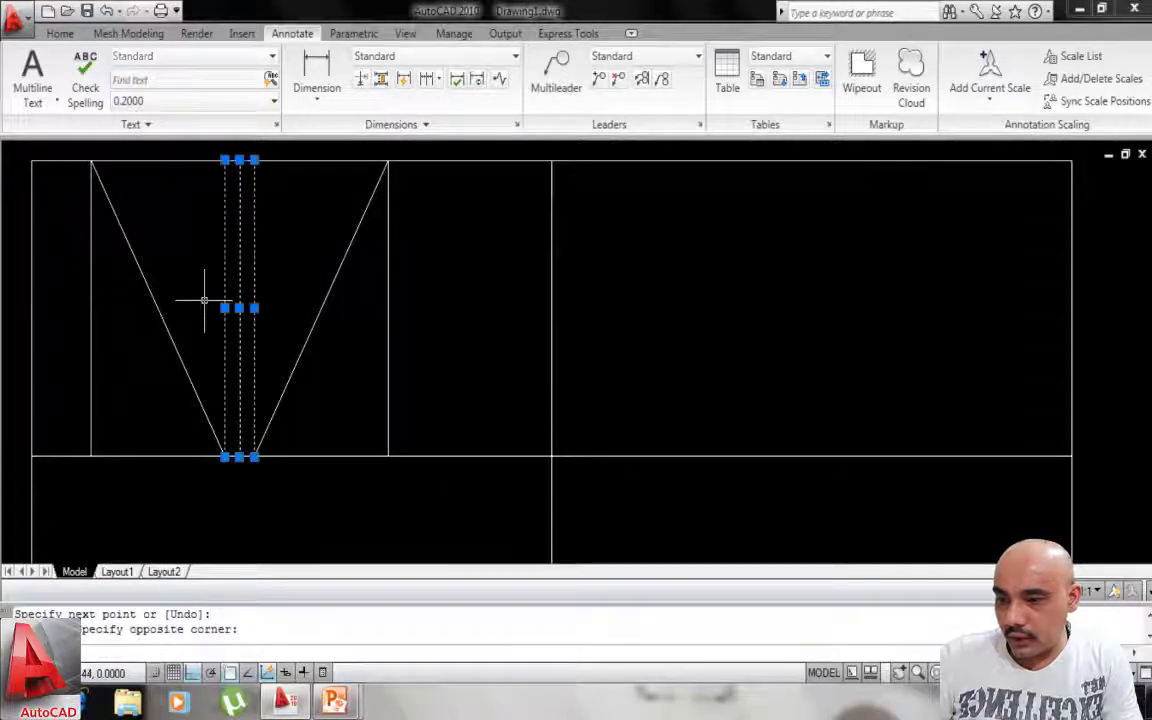
pyautogui.press('Delete')
pyautogui.scroll(-2, 280, 258)
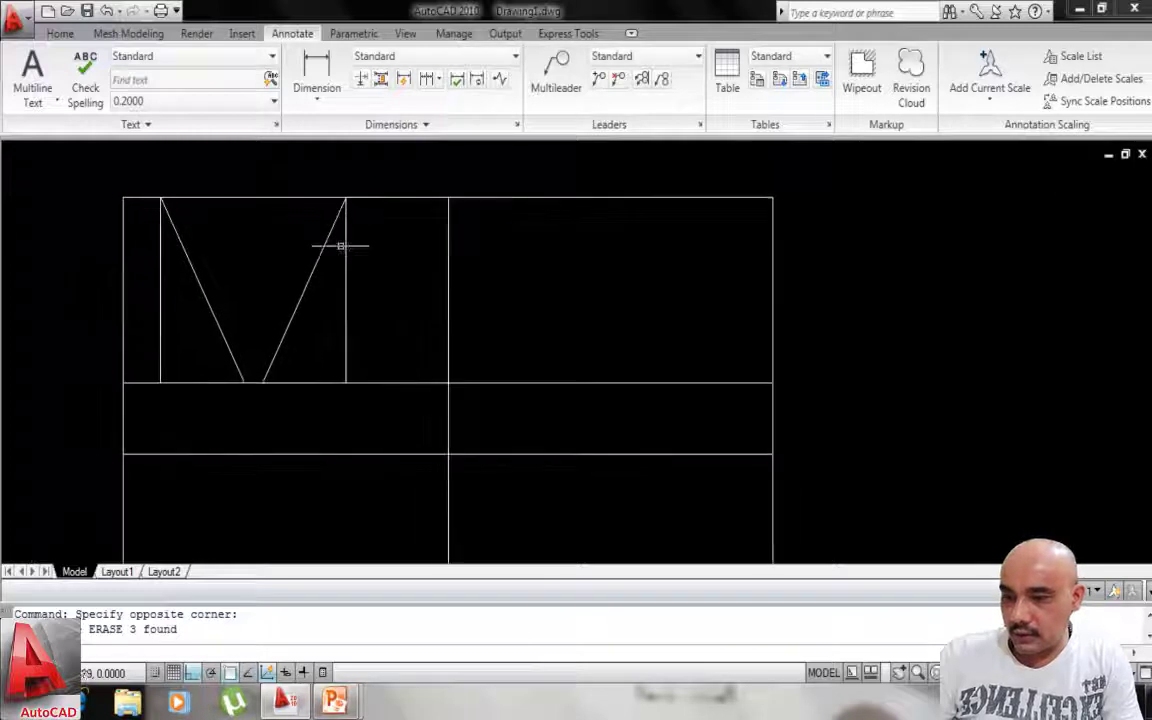
pyautogui.click(254, 454)
pyautogui.press('Escape')
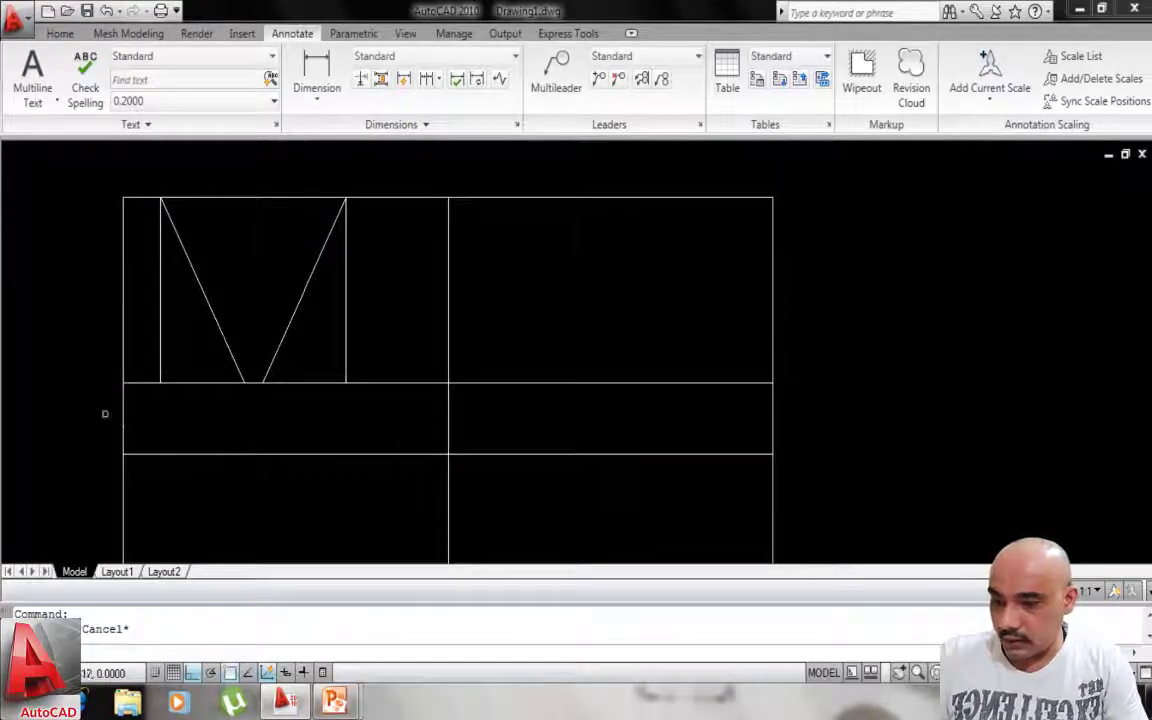
# Trim the horizontal depth line from the left edge to the groove's right end line, keeping only the short groove floor.
pyautogui.write('tr')
pyautogui.press('Return')
pyautogui.press('Return')
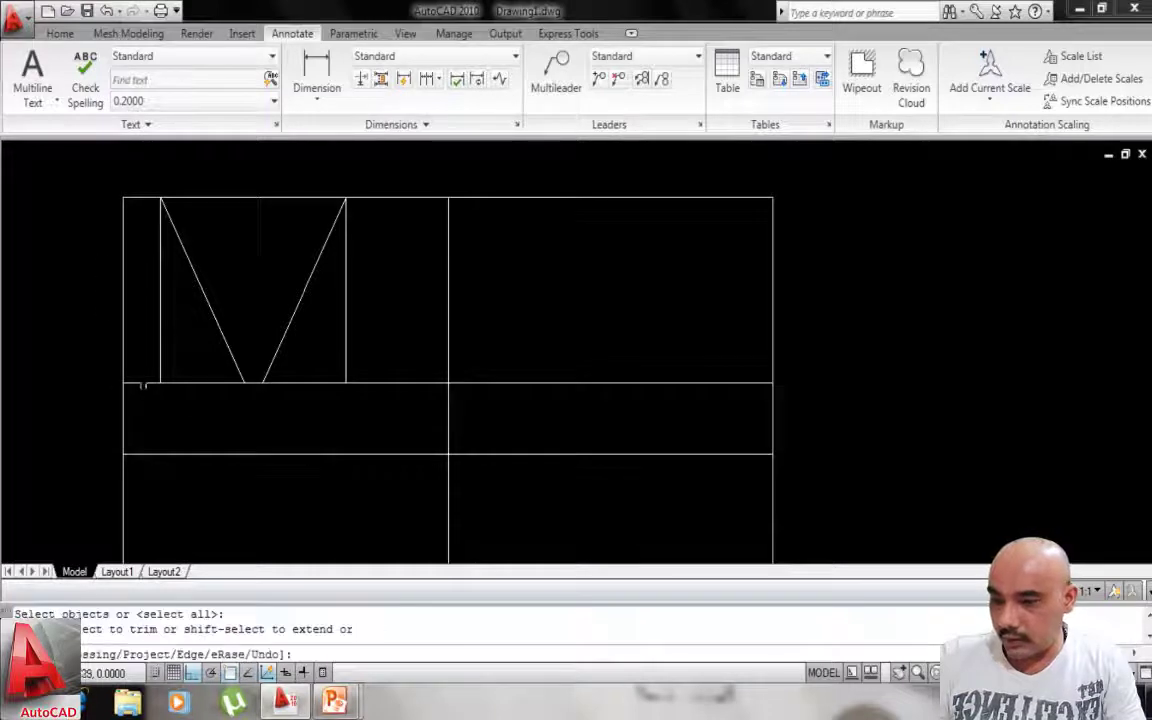
pyautogui.click(143, 382)
pyautogui.click(207, 383)
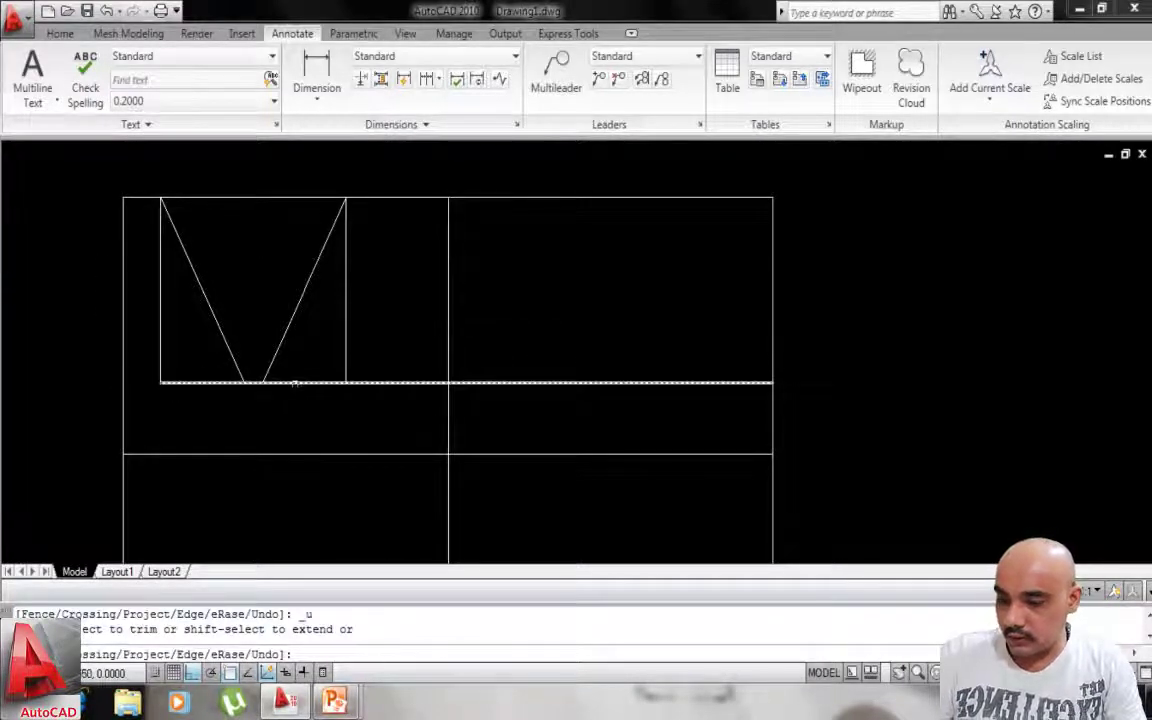
pyautogui.click(294, 382)
pyautogui.click(209, 386)
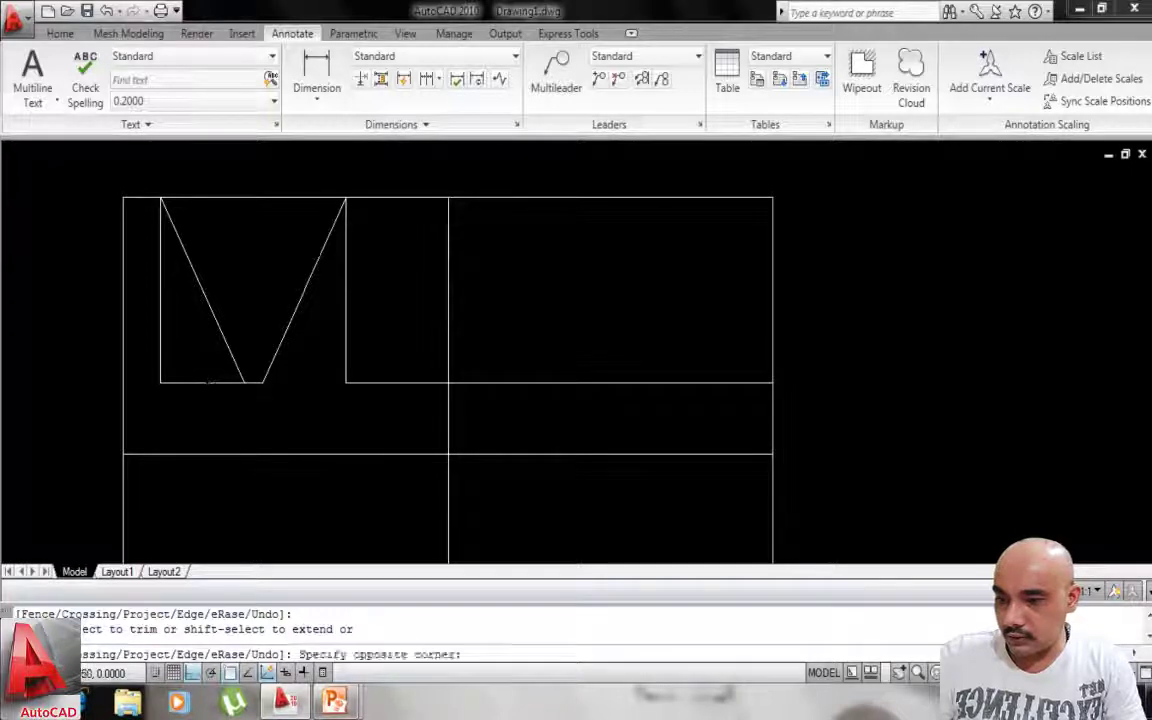
pyautogui.click(187, 345)
pyautogui.press('Escape')
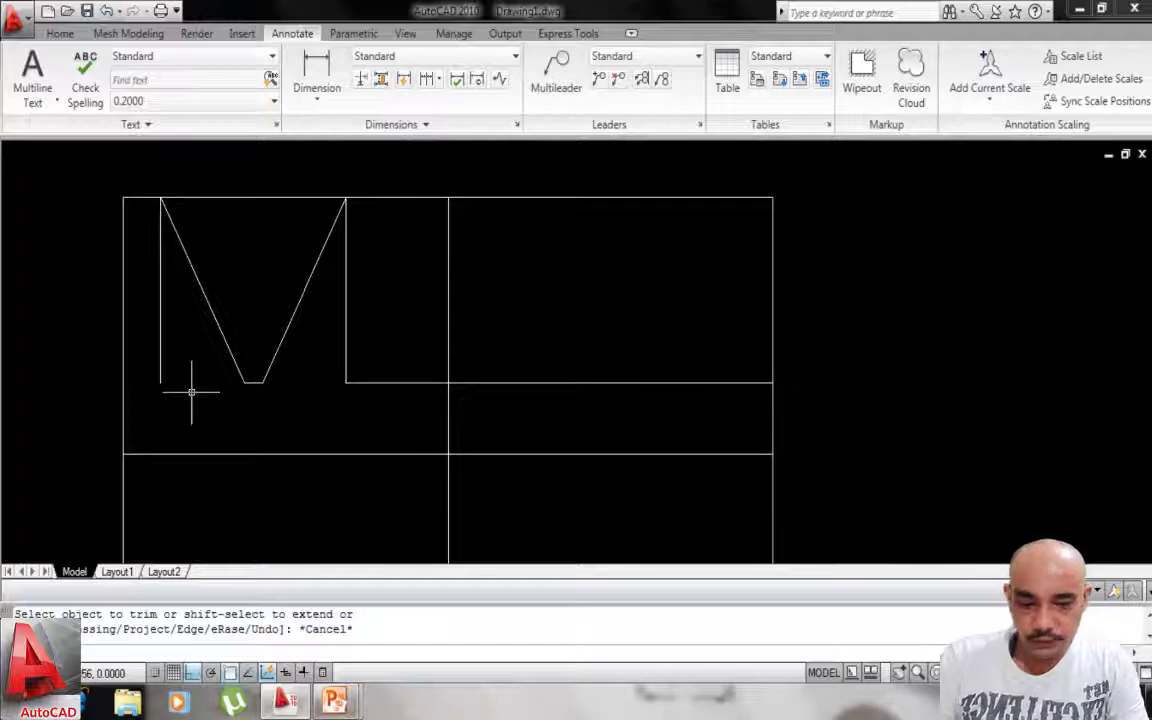
pyautogui.write('l')
pyautogui.press('Return')
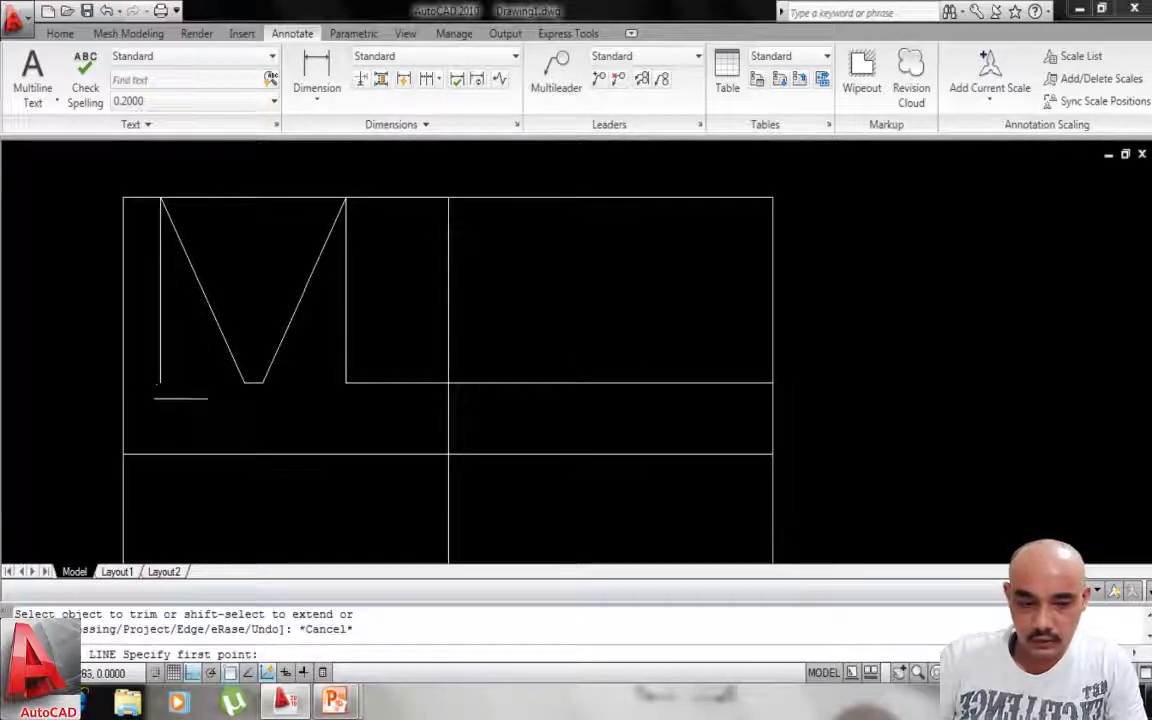
pyautogui.press('Escape')
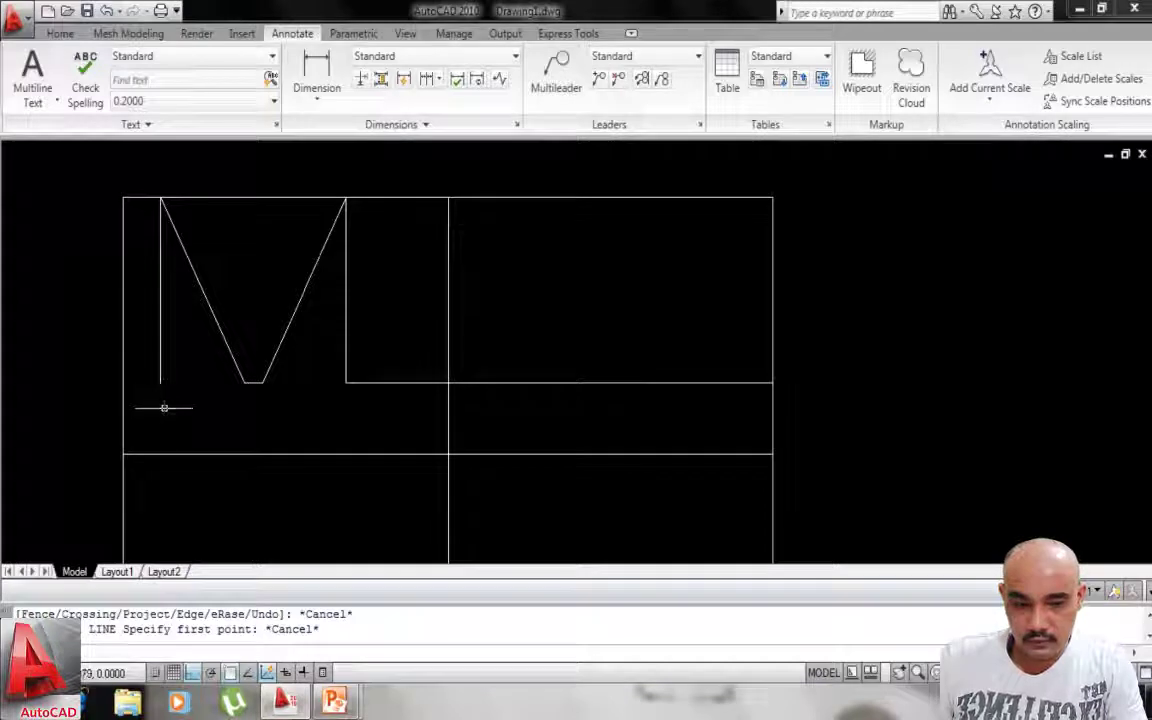
# Erase the vertical construction line at the V-groove's left end.
pyautogui.click(160, 365)
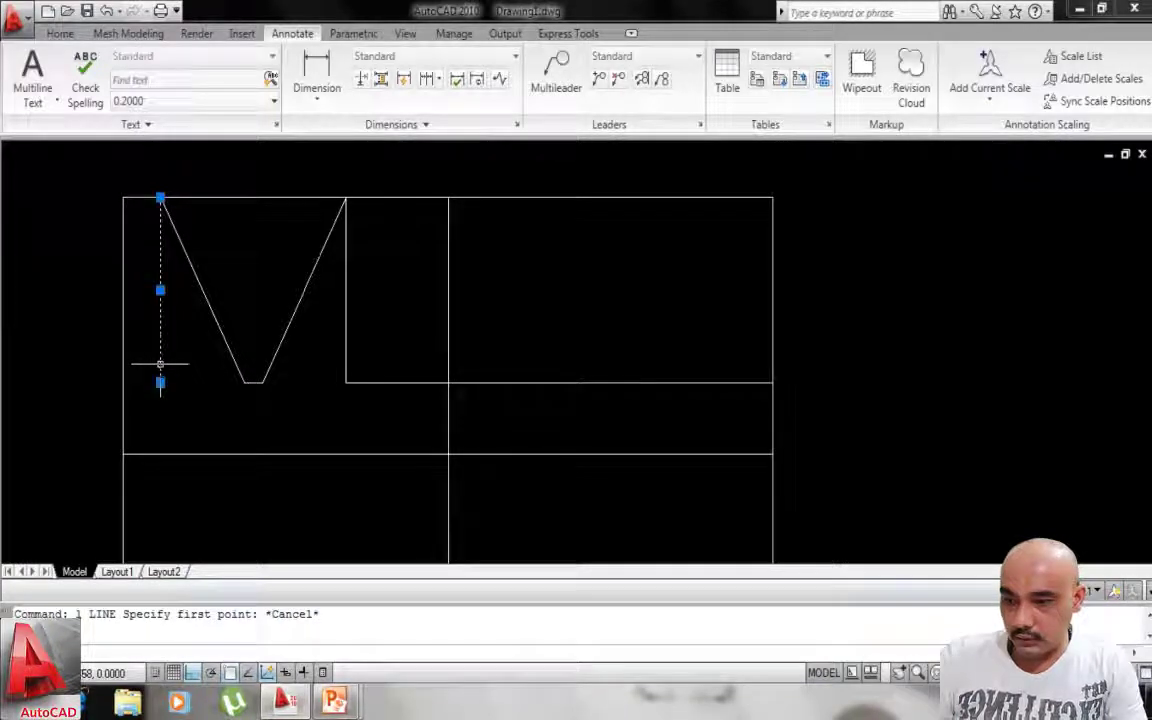
pyautogui.write('e')
pyautogui.press('Return')
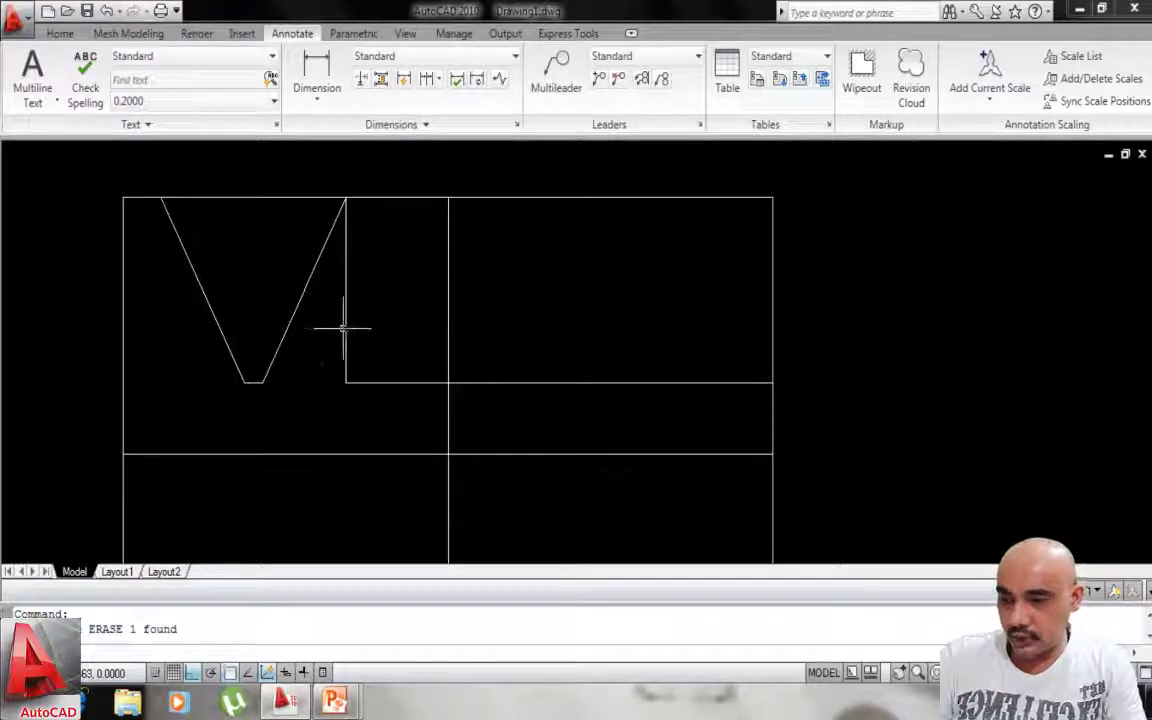
# Try erasing the vertical line at the V-groove's right end, and undo that erasure.
pyautogui.click(343, 328)
pyautogui.write('e')
pyautogui.press('Return')
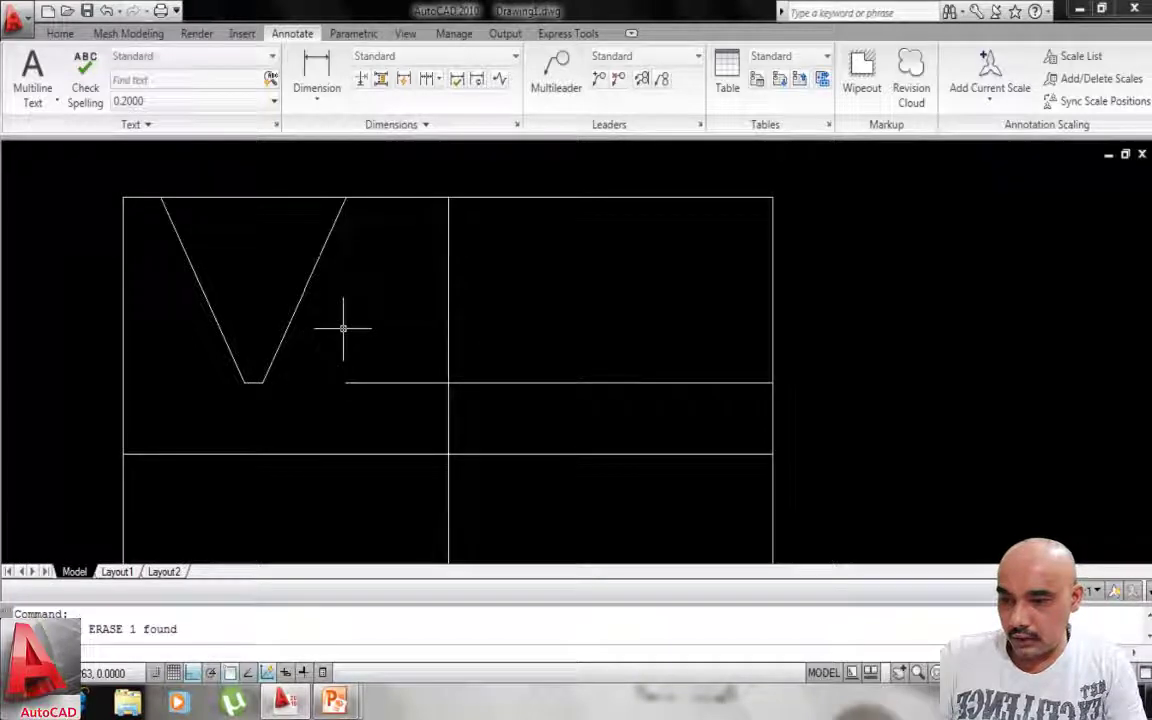
pyautogui.write('u')
pyautogui.press('Return')
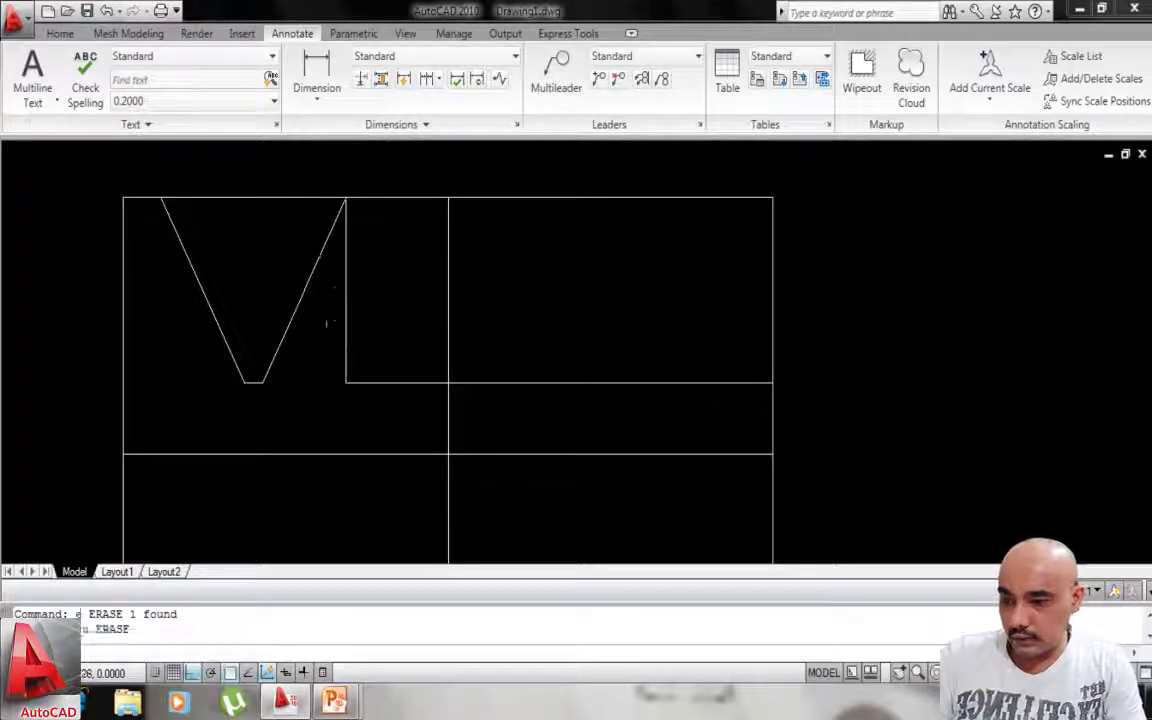
# Offset the vertical line at the V-groove's right end by 4 towards the middle of the side view.
pyautogui.write('o')
pyautogui.press('Return')
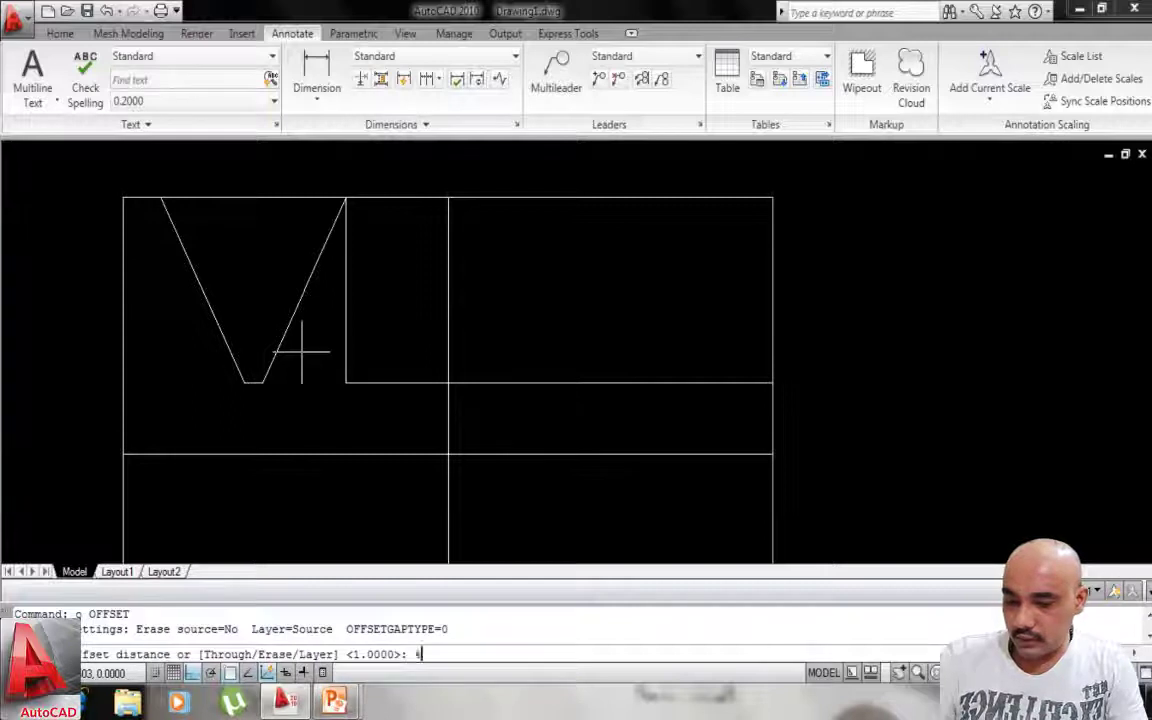
pyautogui.write('4')
pyautogui.press('Return')
pyautogui.click(346, 323)
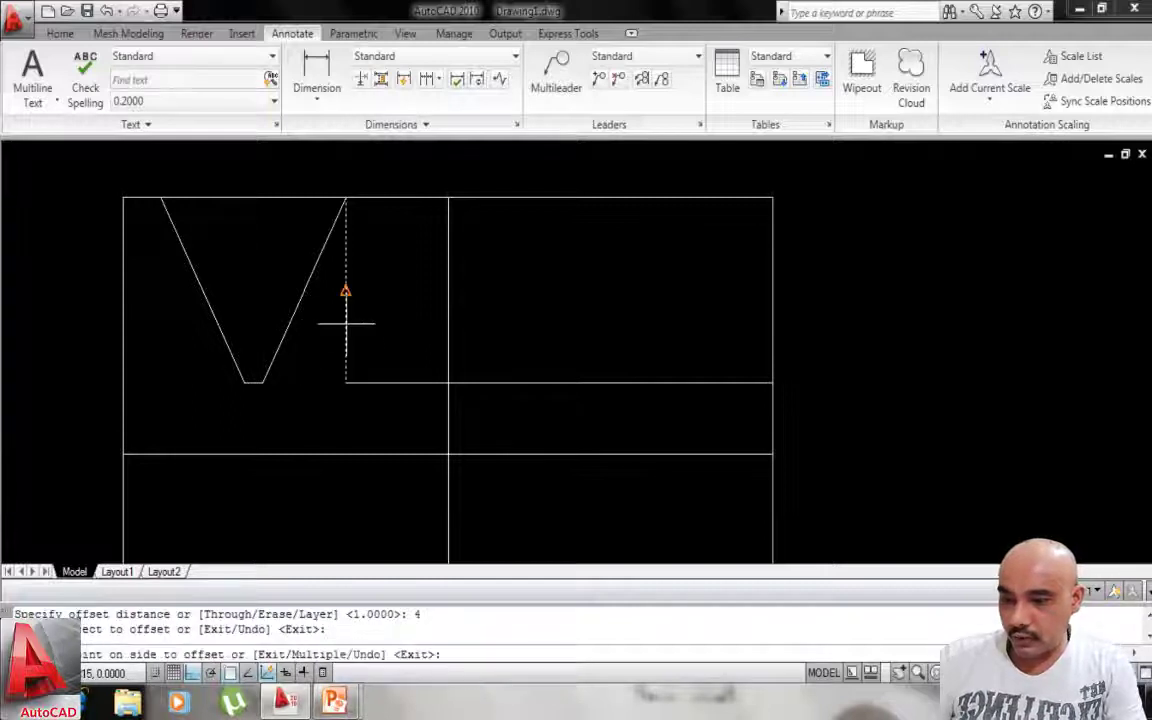
pyautogui.click(385, 329)
pyautogui.press('Escape')
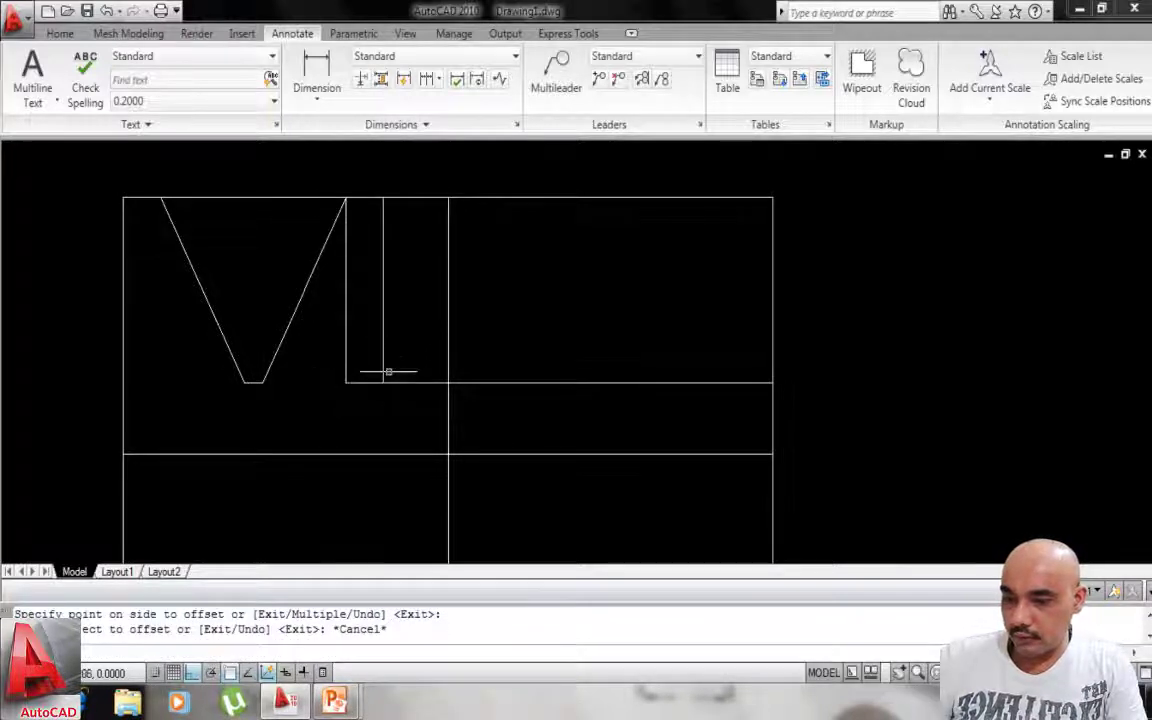
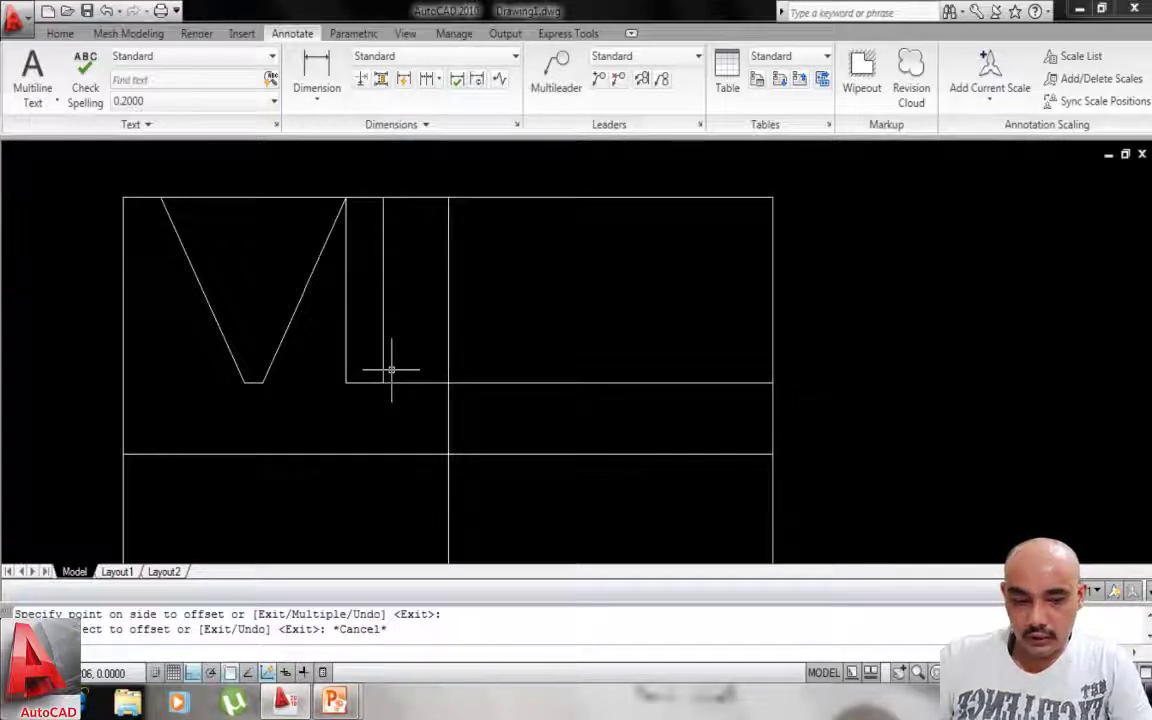
# Offset the middle vertical line of the side view by 1 towards the V-groove.
pyautogui.moveTo(452, 380)
pyautogui.mouseDown(button='middle')
pyautogui.moveTo(424, 411)
pyautogui.moveTo(448, 435)
pyautogui.mouseUp(button='middle')
pyautogui.scroll(2, 415, 367)
pyautogui.write('o')
pyautogui.press('Return')
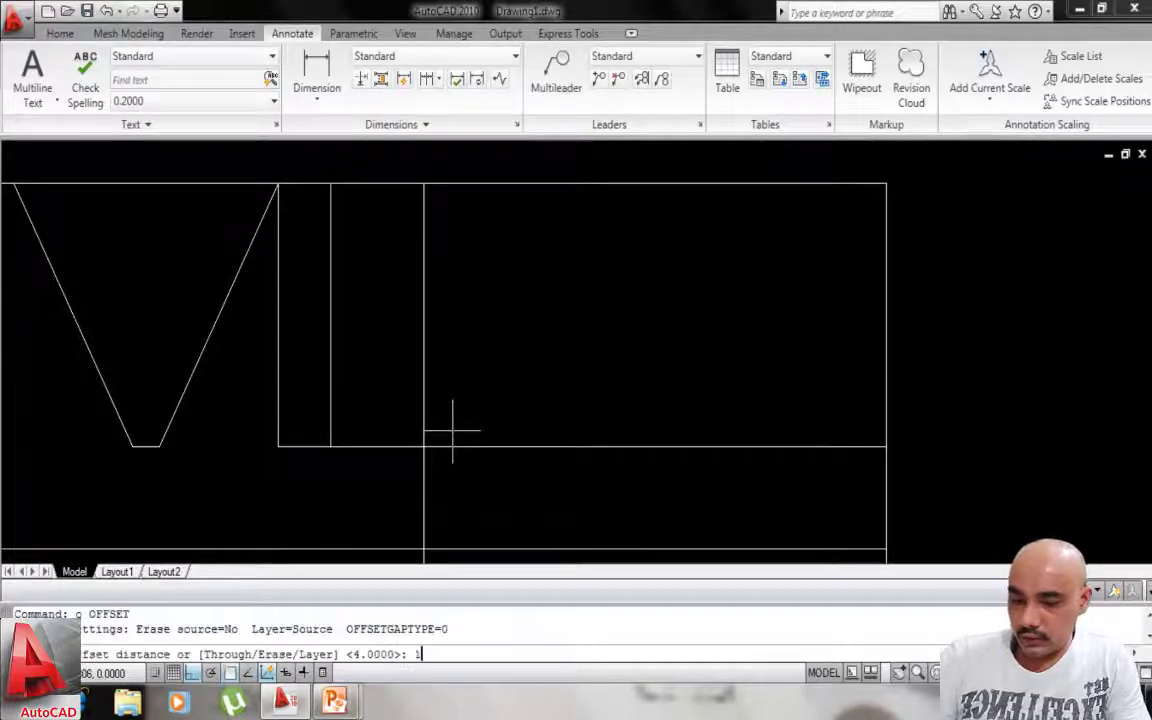
pyautogui.write('1')
pyautogui.press('Return')
pyautogui.click(424, 390)
pyautogui.click(413, 389)
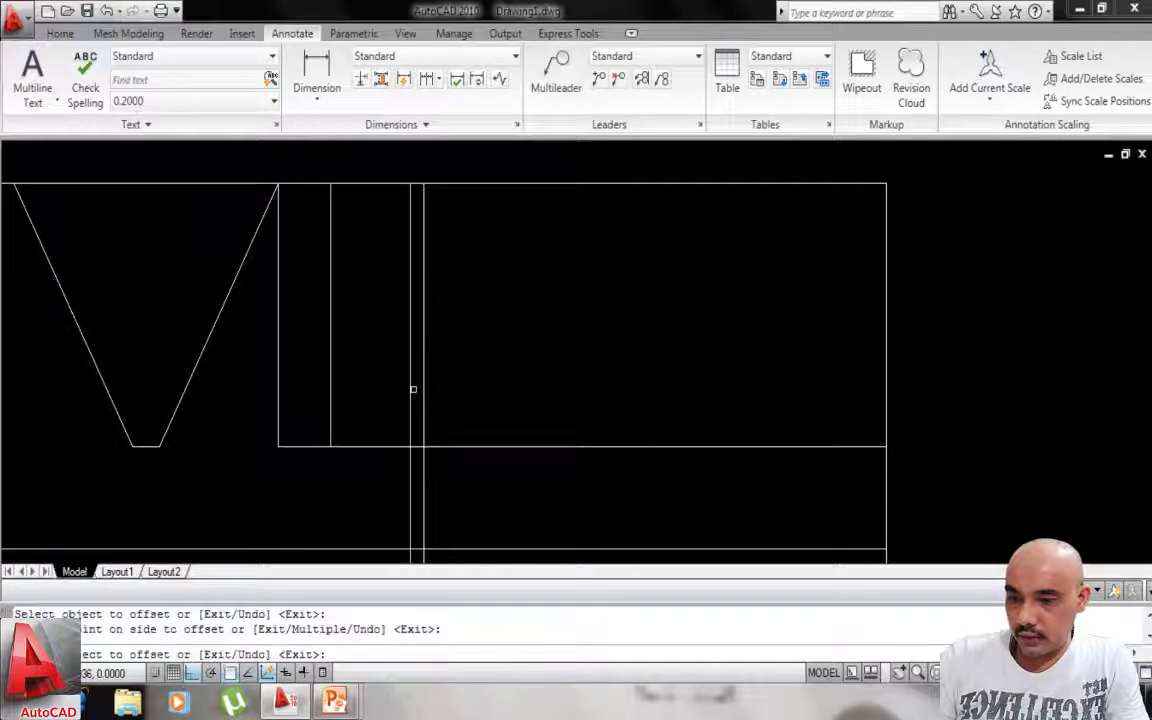
pyautogui.press('Escape')
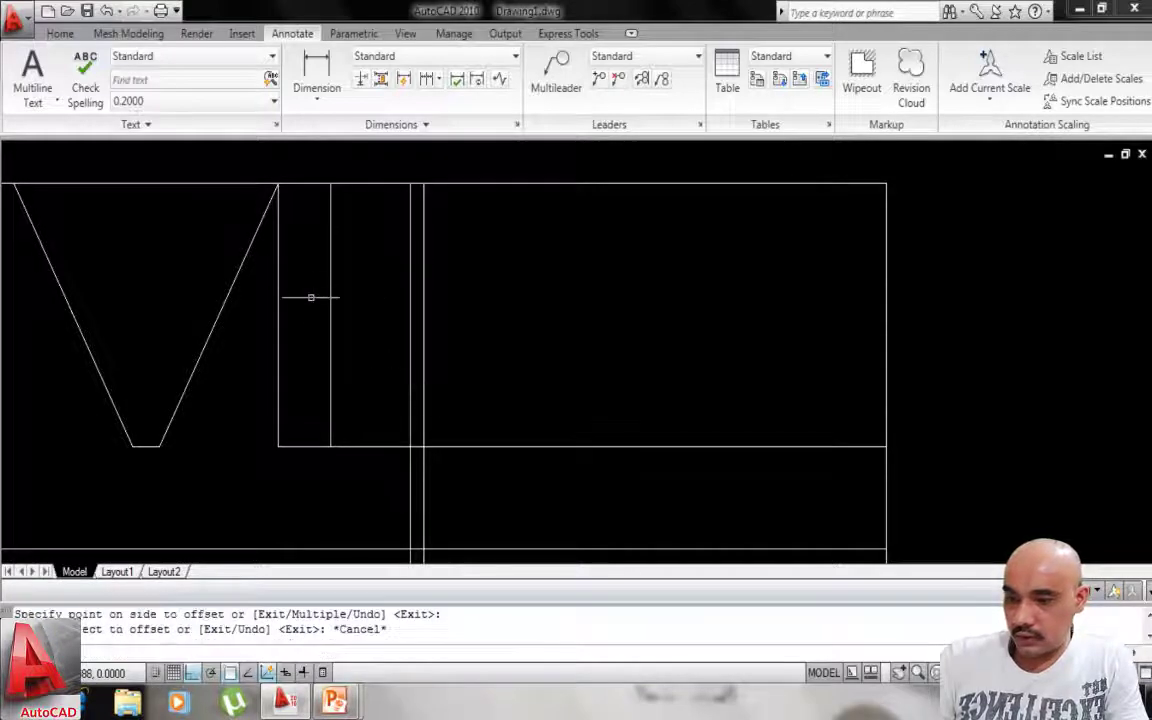
# Draw the second groove's slanted flank from the top of the 4-offset line to where the 1-offset line meets the groove depth line.
pyautogui.moveTo(378, 260)
pyautogui.mouseDown(button='middle')
pyautogui.moveTo(369, 279)
pyautogui.moveTo(328, 277)
pyautogui.mouseUp(button='middle')
pyautogui.write('l')
pyautogui.press('Return')
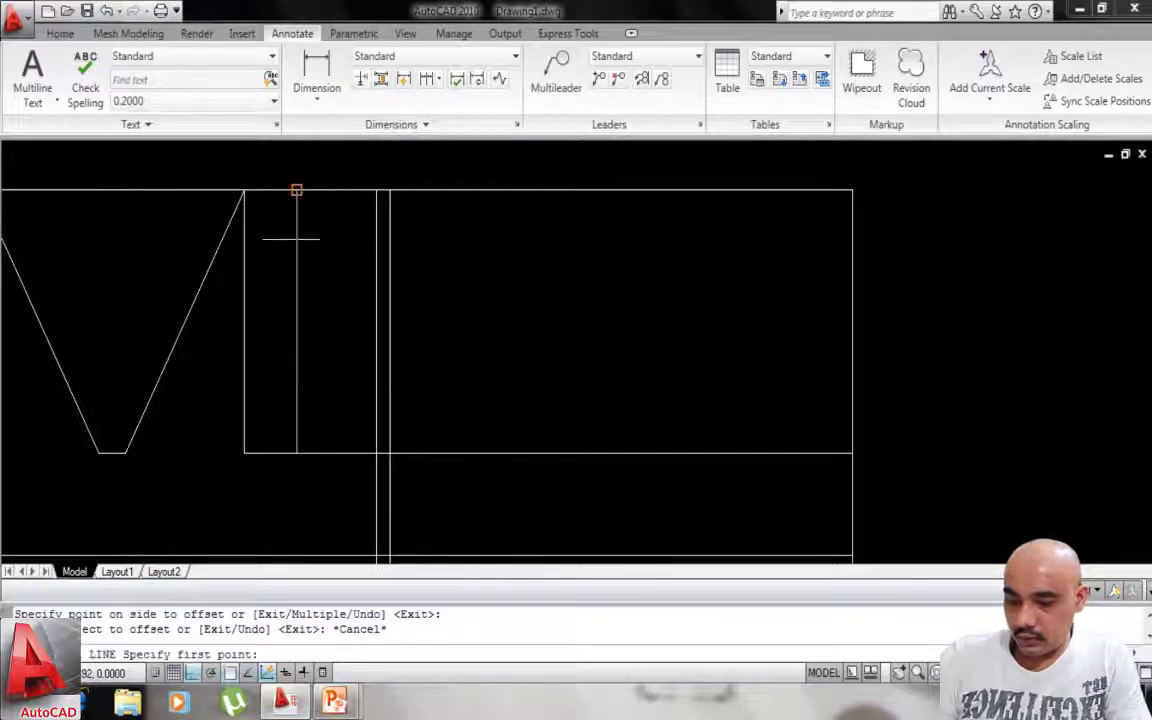
pyautogui.click(296, 189)
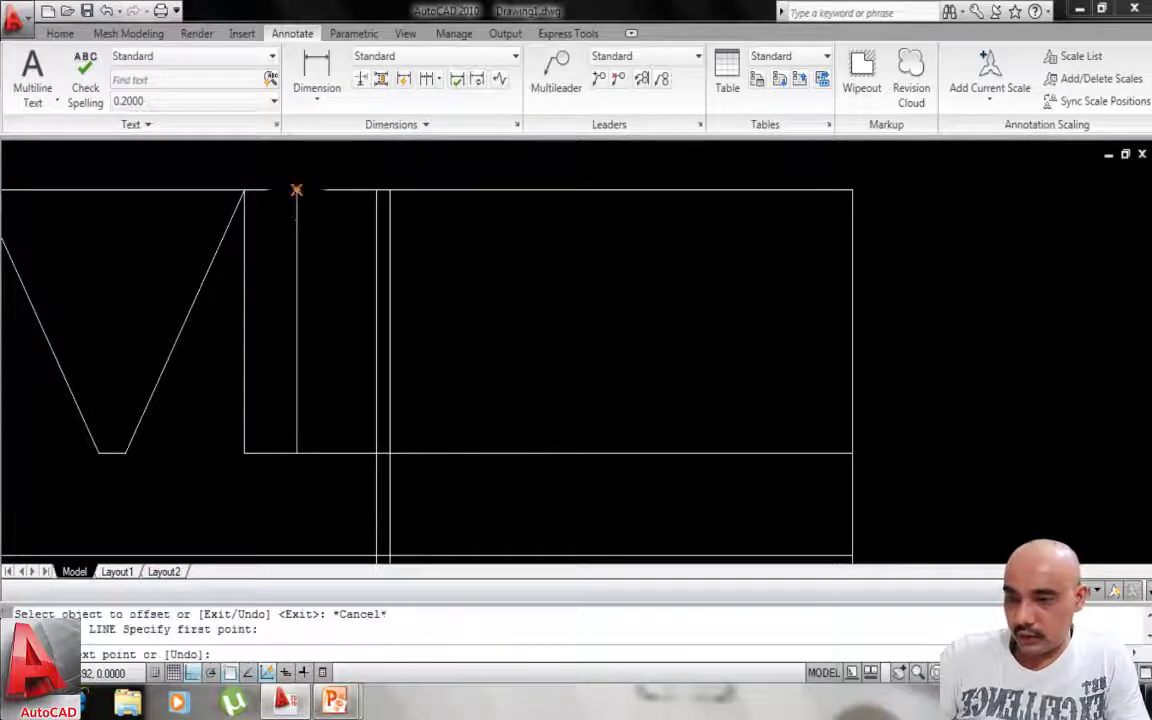
pyautogui.click(376, 452)
pyautogui.click(336, 452)
# Trim the depth line between the two vertical construction lines and the top edge across the openings of both grooves.
pyautogui.moveTo(336, 450); pyautogui.dragTo(398, 386, button='middle')
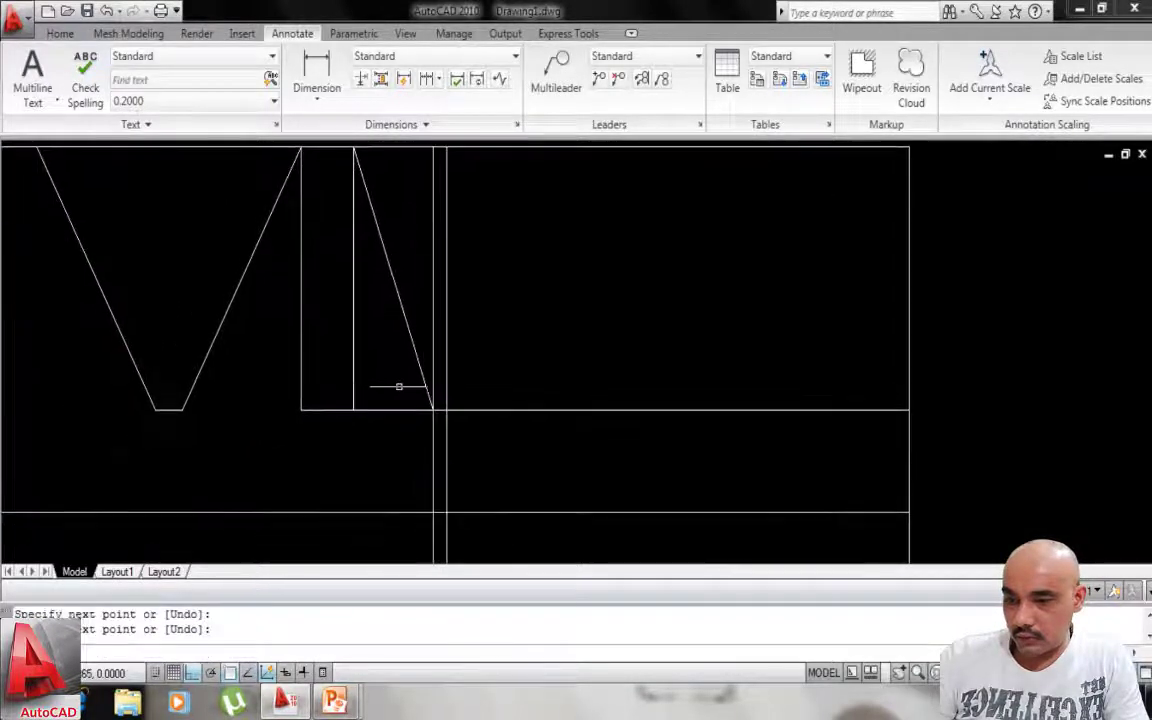
pyautogui.scroll(-2, 398, 382)
pyautogui.scroll(1, 385, 392)
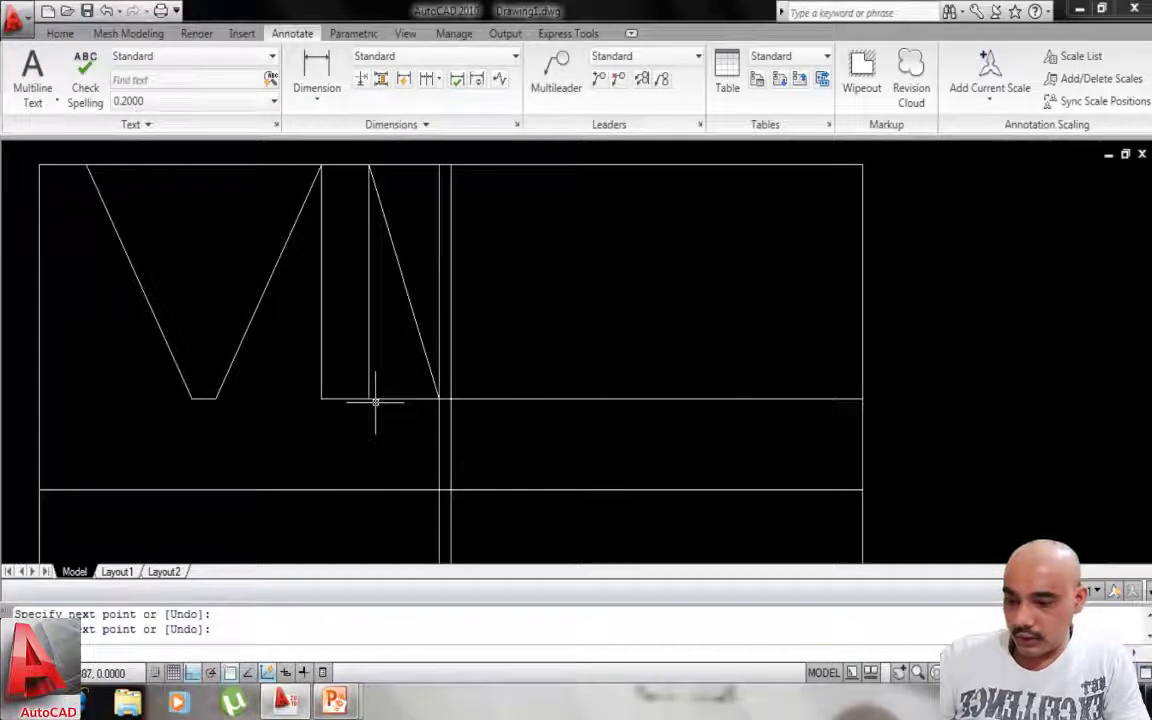
pyautogui.press('Return')
pyautogui.press('Return')
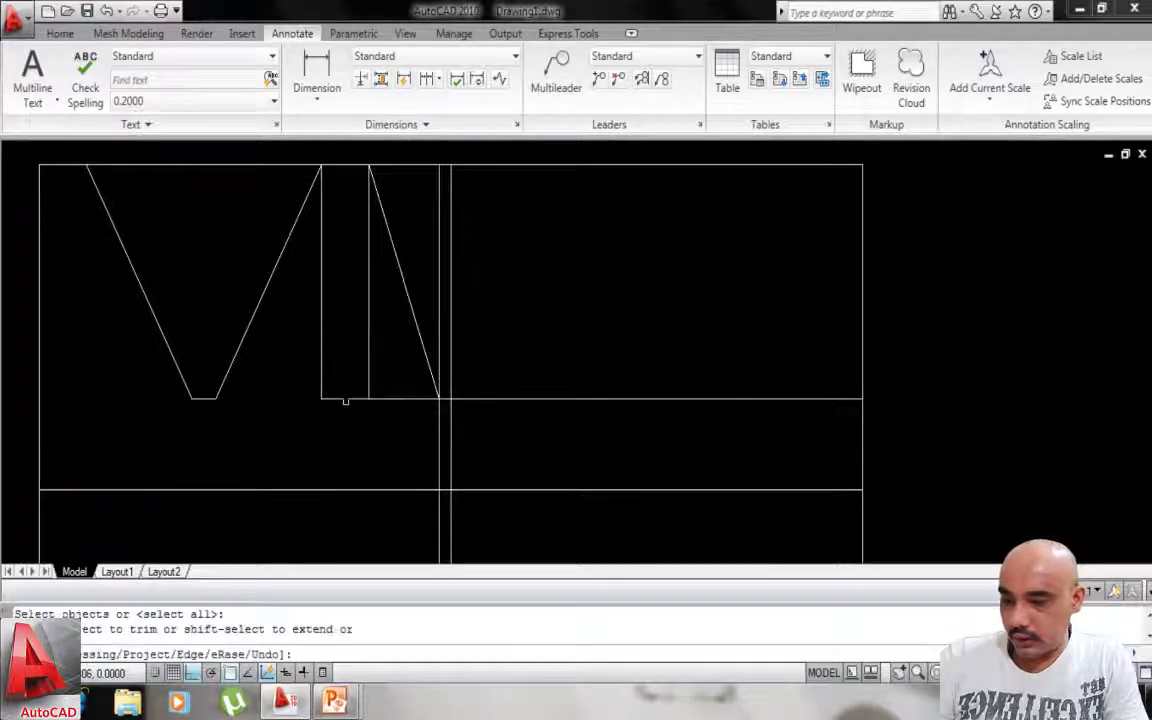
pyautogui.click(345, 399)
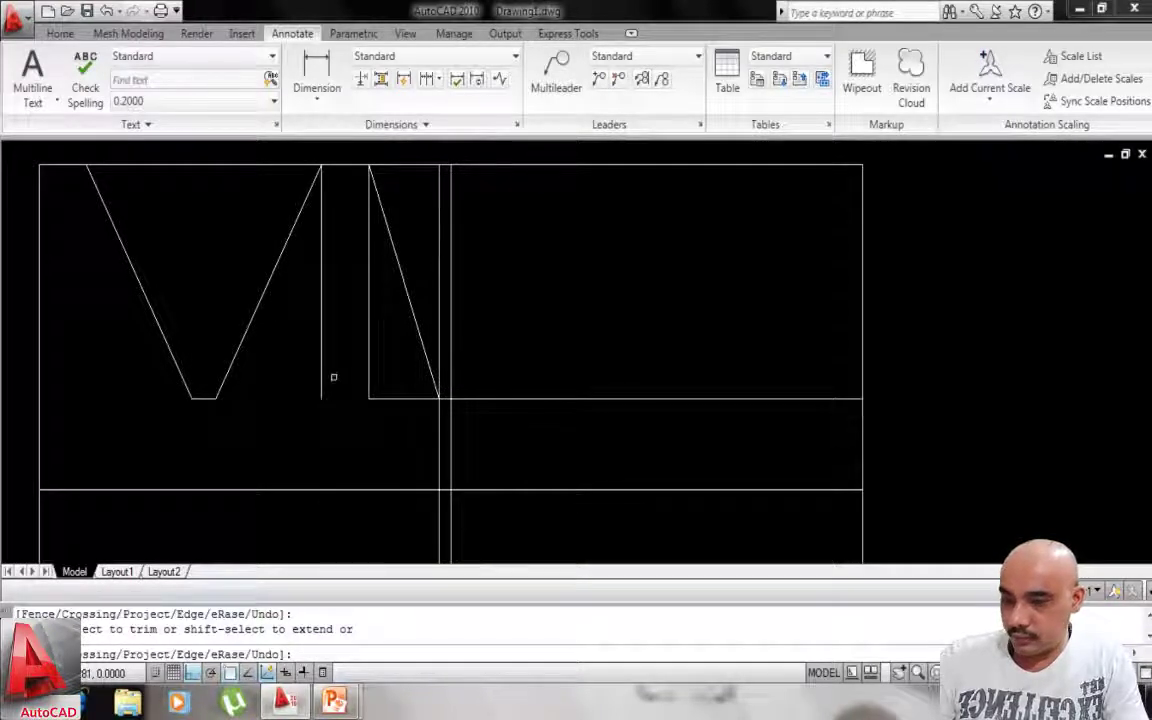
pyautogui.click(228, 164)
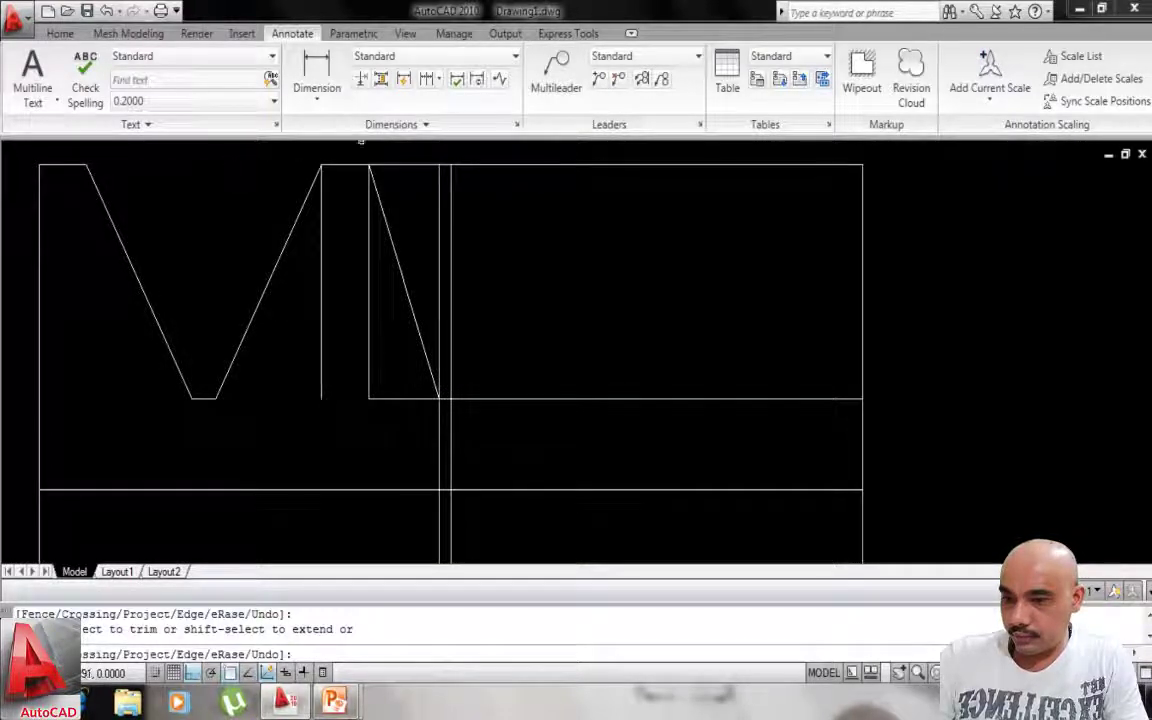
pyautogui.click(411, 164)
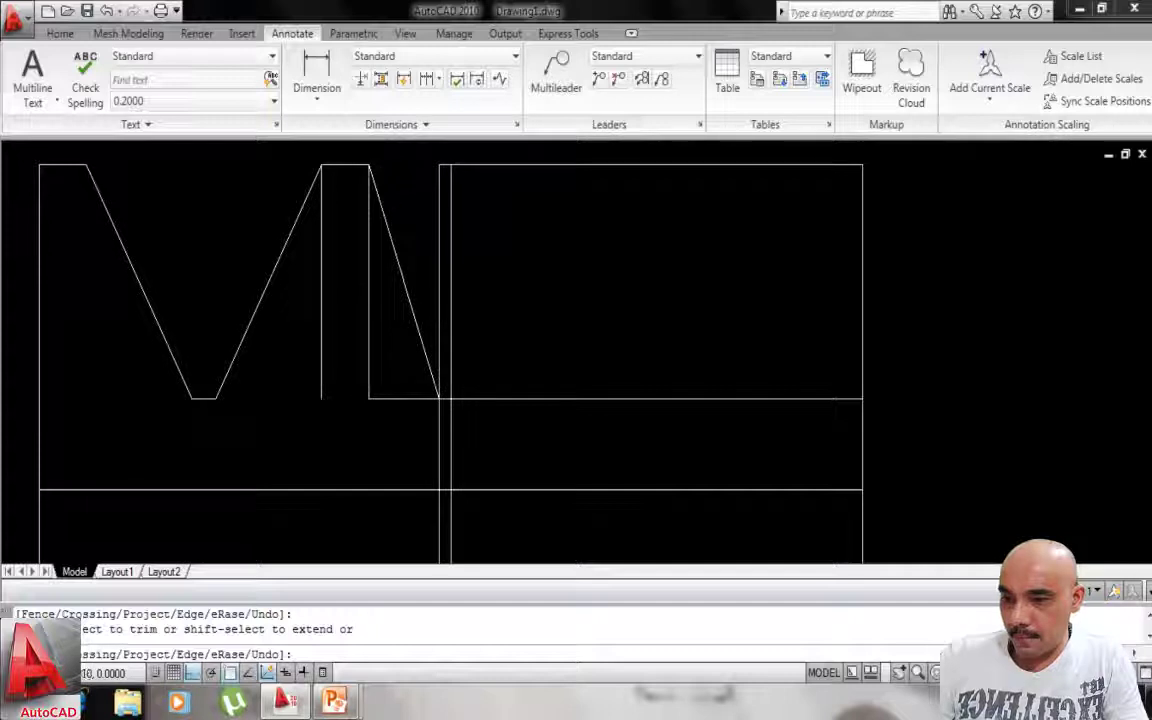
pyautogui.press('Escape')
# Erase the two vertical construction lines beneath the flat land between the grooves.
pyautogui.click(375, 298)
pyautogui.click(306, 328)
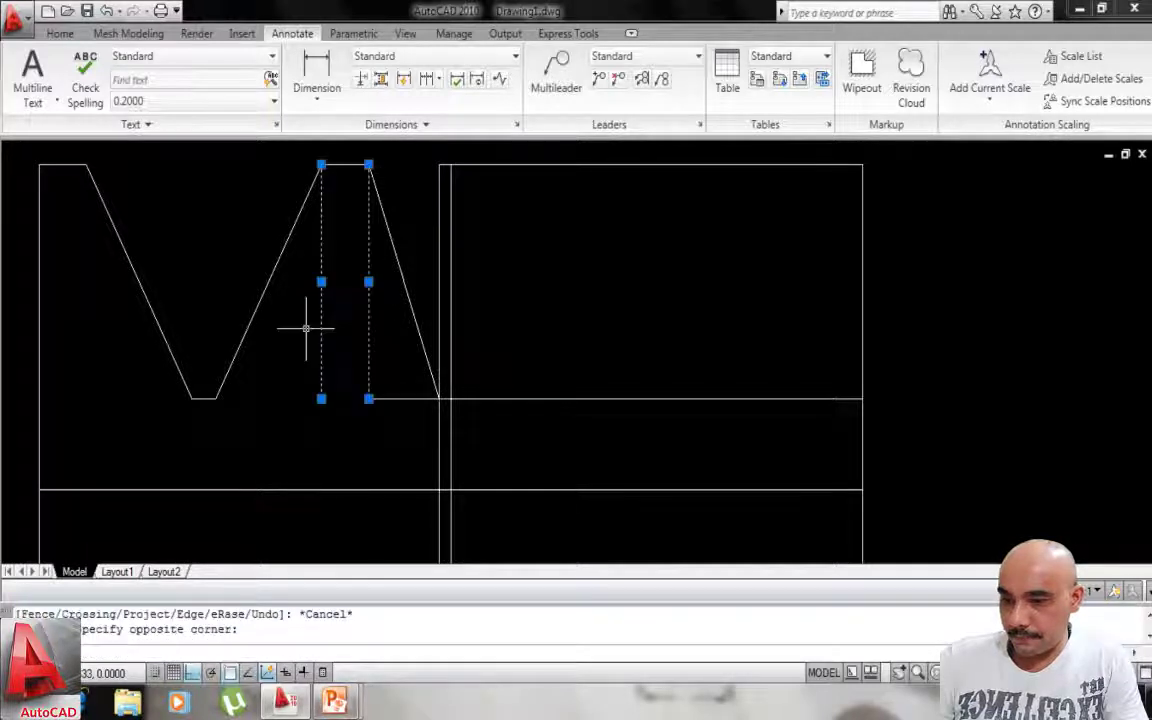
pyautogui.press('Delete')
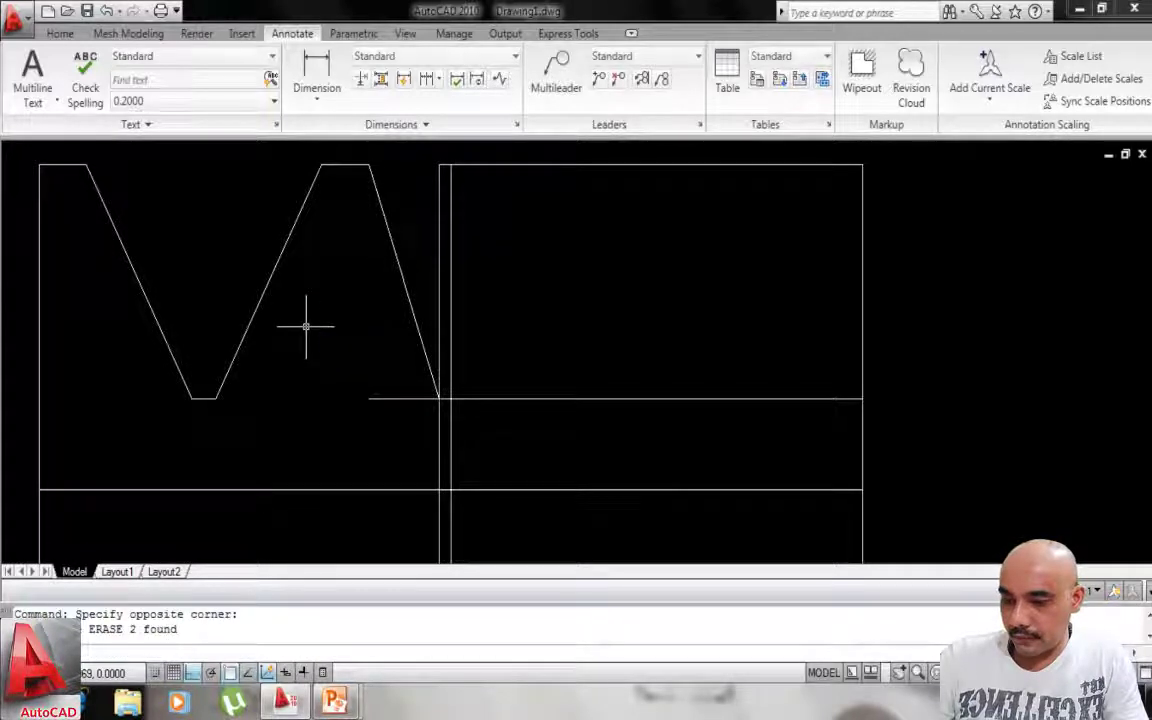
# Trim the leftover depth line beside the second groove's floor and the 1-offset line below it, and erase the offset line's remaining pieces.
pyautogui.write('tr')
pyautogui.press('Return')
pyautogui.press('Return')
pyautogui.click(380, 398)
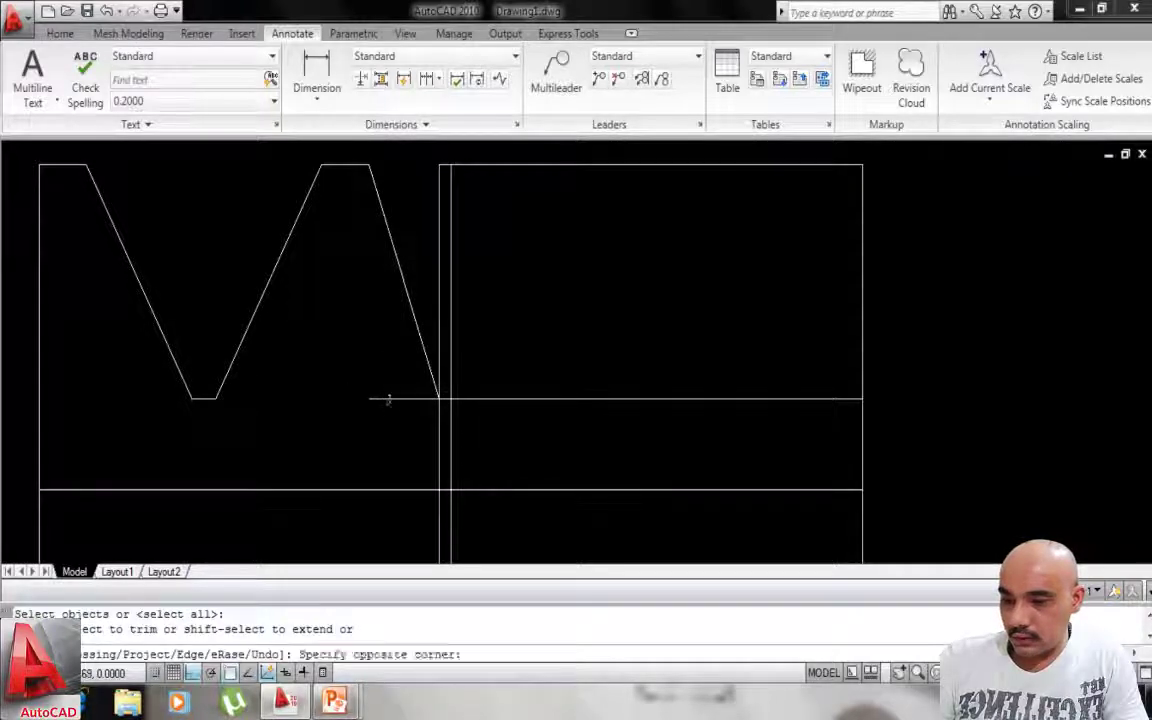
pyautogui.click(410, 401)
pyautogui.click(436, 422)
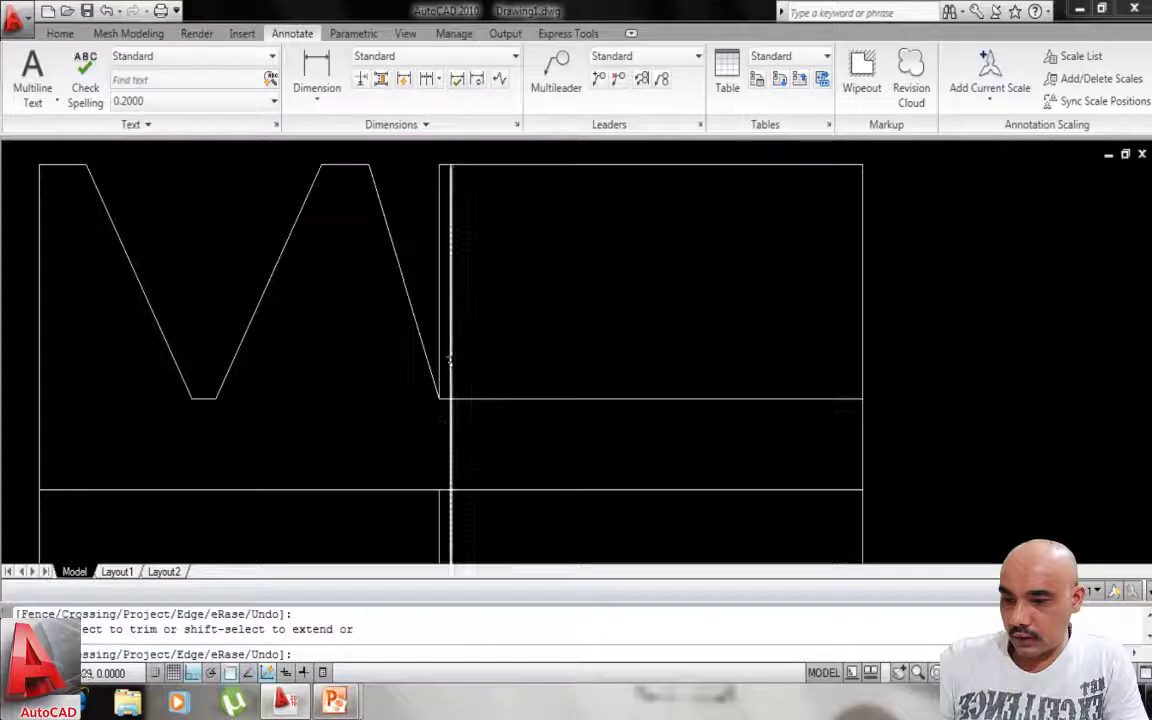
pyautogui.press('Escape')
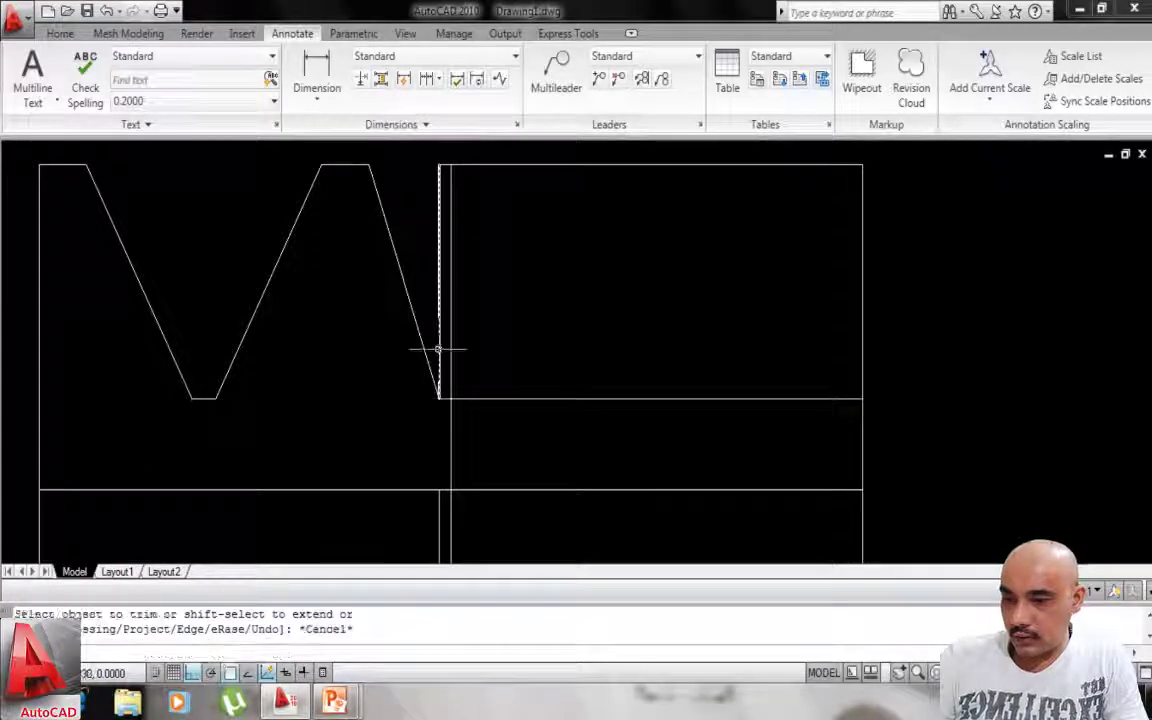
pyautogui.click(438, 350)
pyautogui.press('Delete')
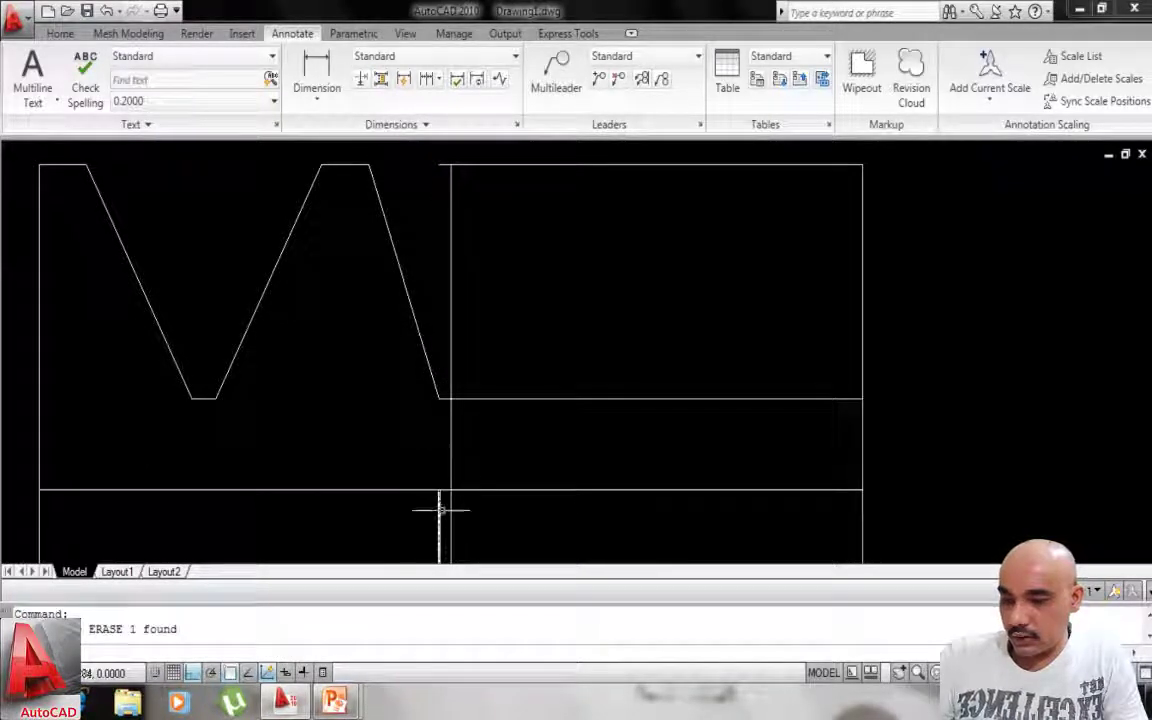
# Trim the short top-edge stub beside the middle vertical line and erase the rest of the top edge on its right.
pyautogui.moveTo(458, 188); pyautogui.dragTo(437, 283, button='middle')
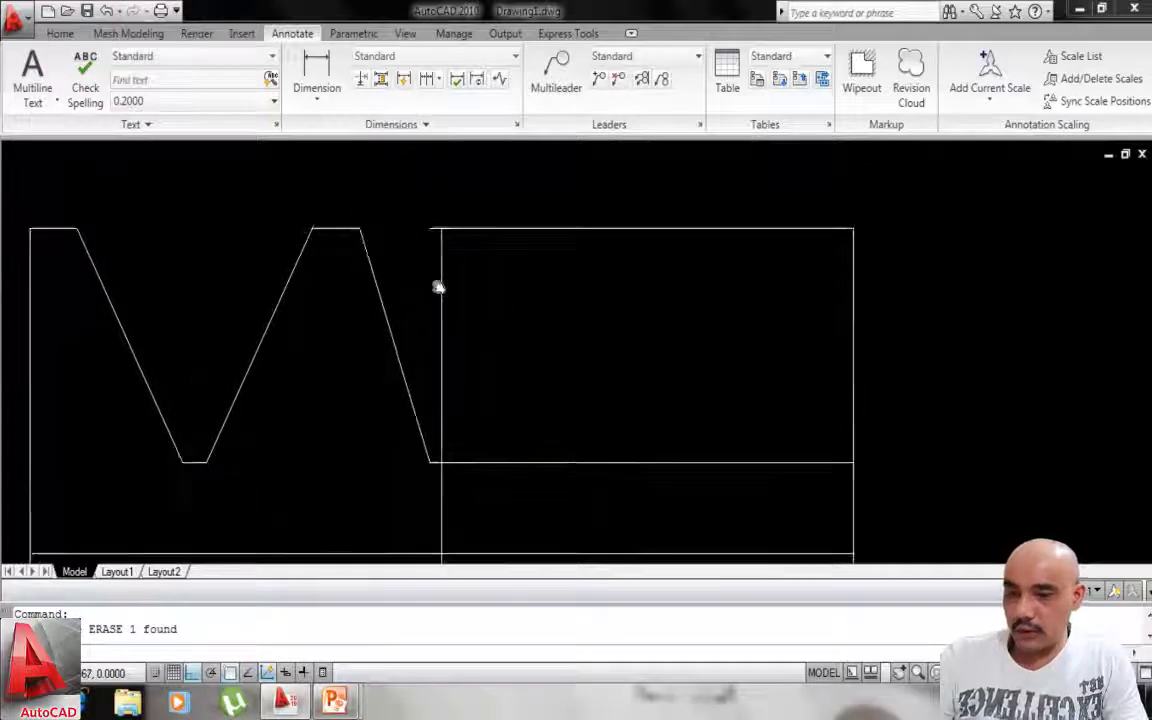
pyautogui.write('tr')
pyautogui.press('Return')
pyautogui.click(424, 256)
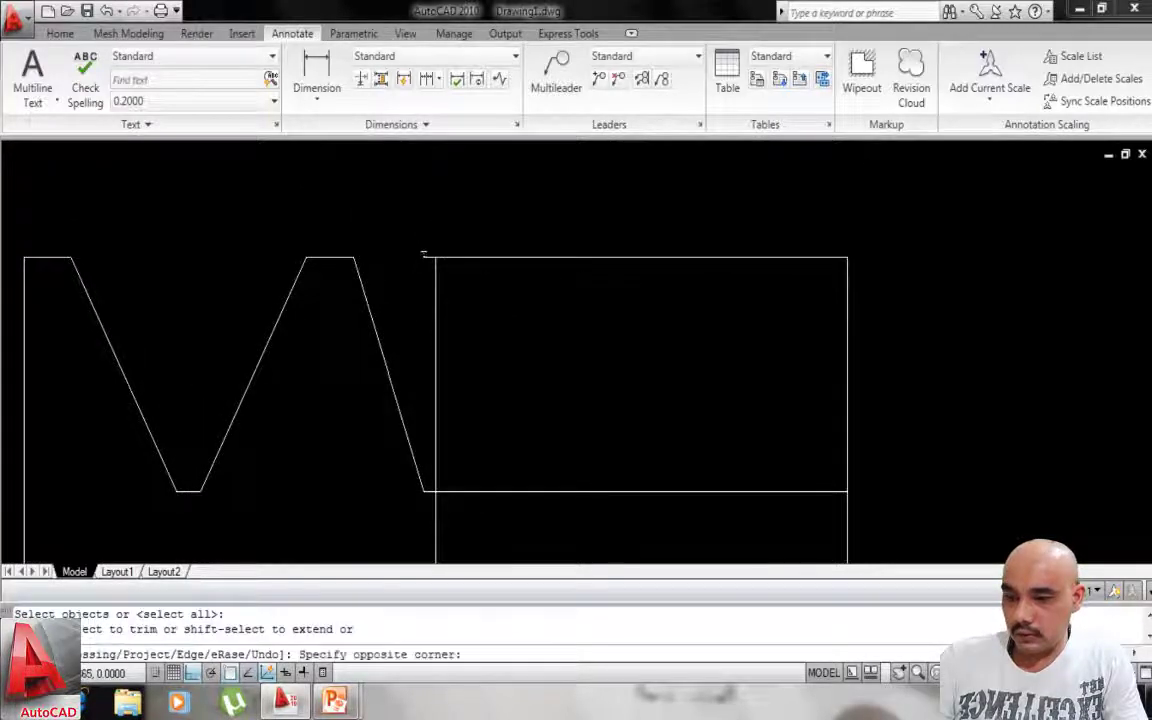
pyautogui.click(427, 260)
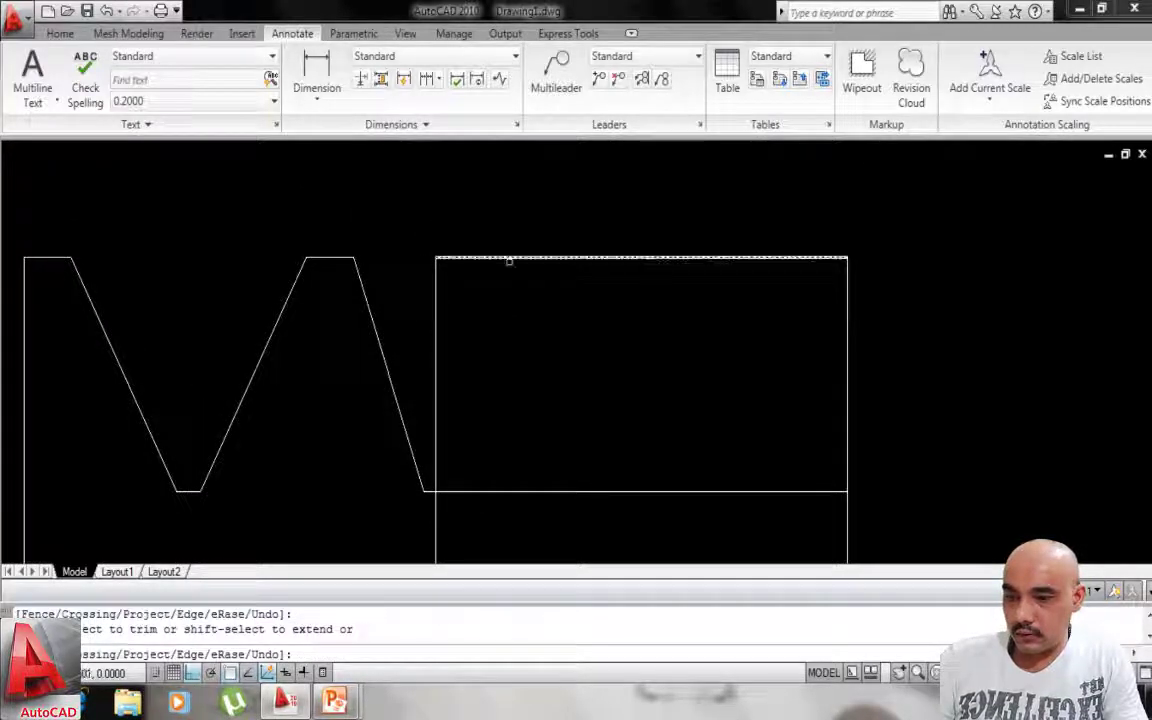
pyautogui.press('Escape')
pyautogui.click(514, 257)
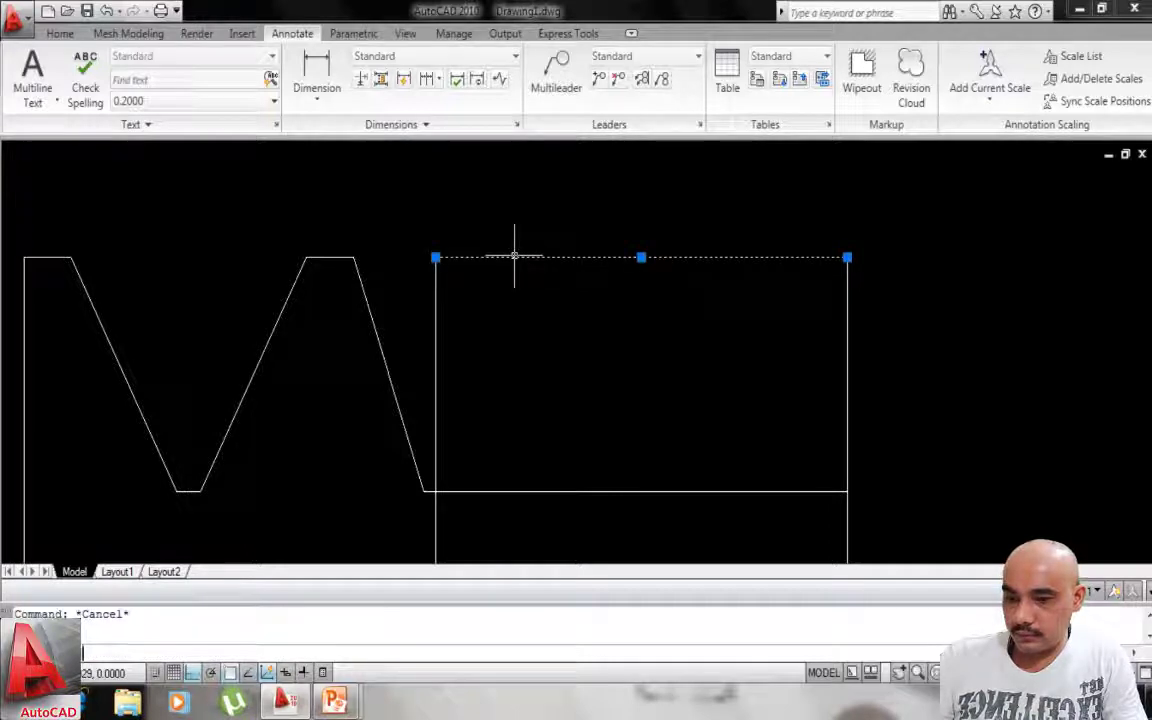
pyautogui.press('Delete')
pyautogui.scroll(-2, 514, 257)
pyautogui.scroll(-5, 540, 280)
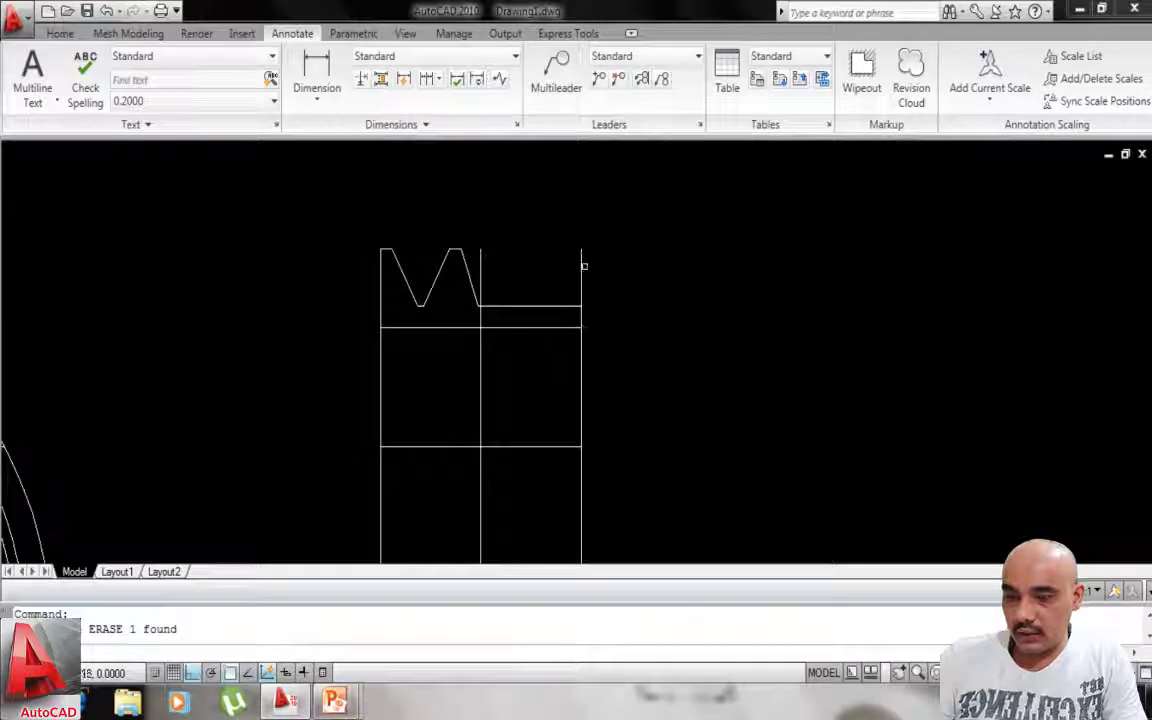
pyautogui.scroll(2, 576, 246)
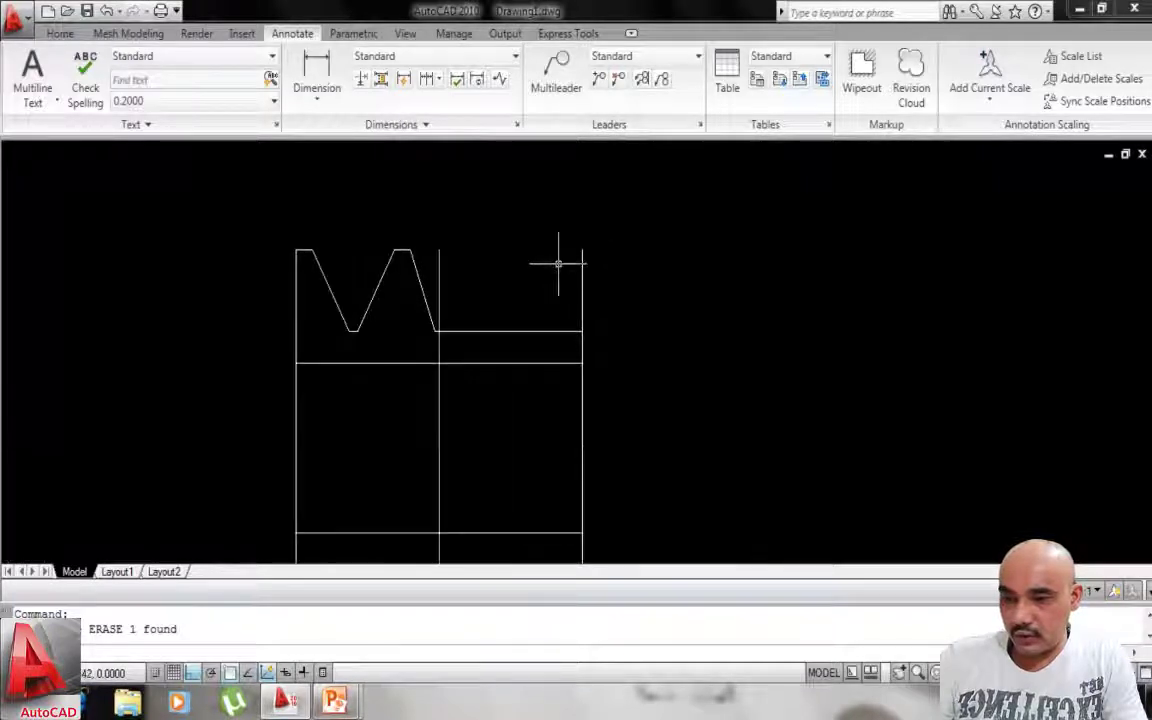
pyautogui.click(604, 237)
pyautogui.click(504, 456)
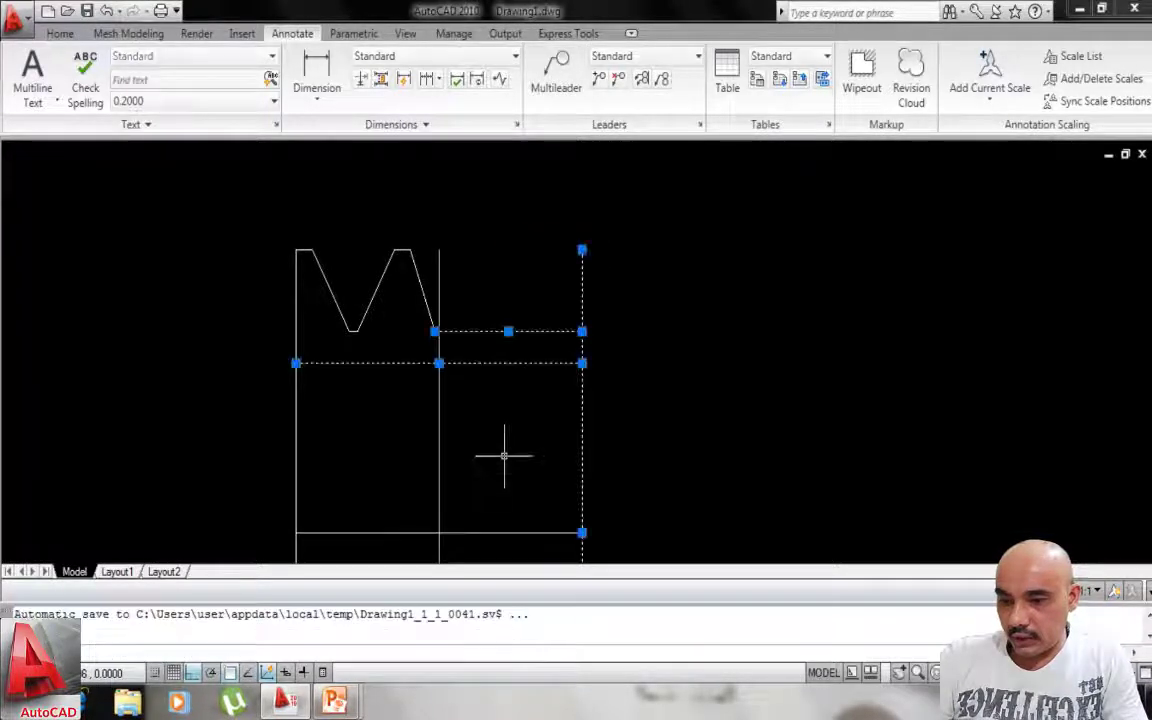
pyautogui.press('Escape')
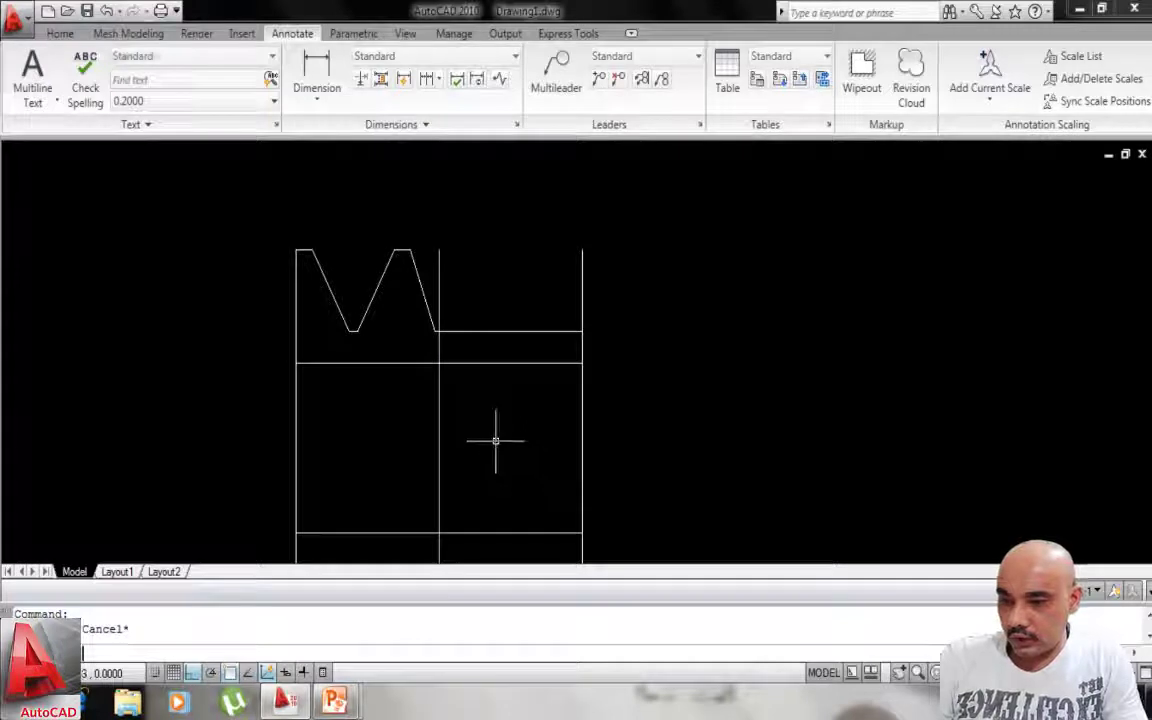
# Trim the groove depth line, the horizontal line below it and the right edge beyond the middle vertical line.
pyautogui.write('tr')
pyautogui.press('Return')
pyautogui.press('Return')
pyautogui.click(490, 330)
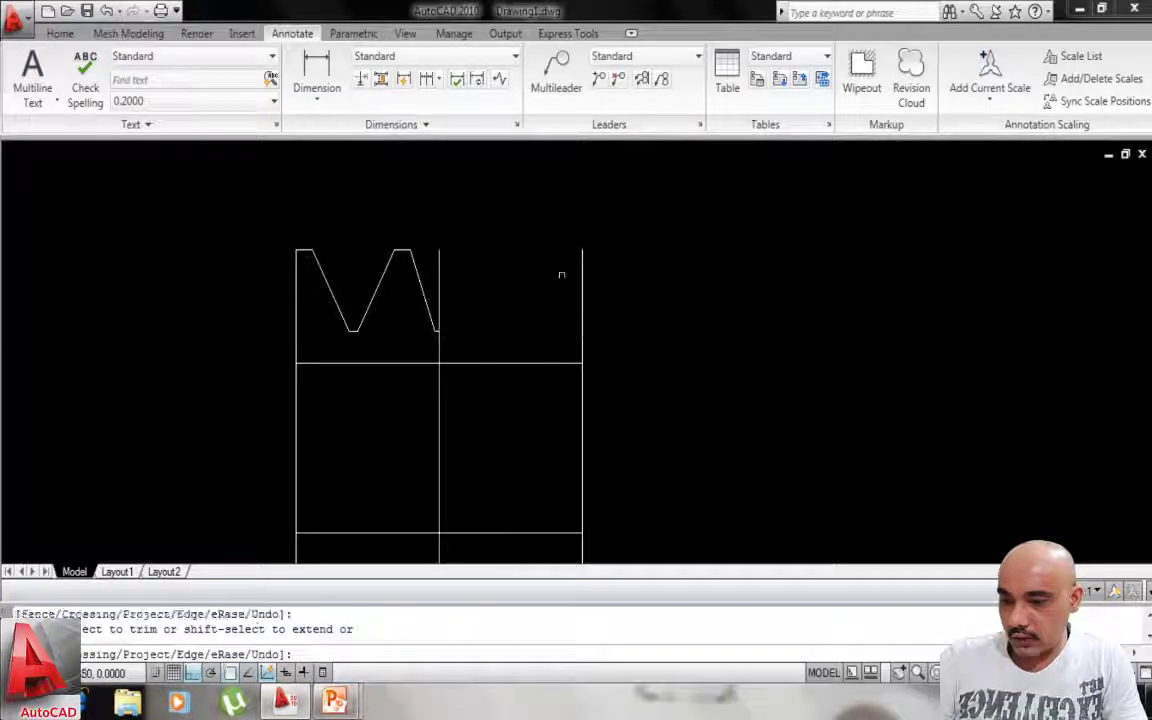
pyautogui.click(605, 248)
pyautogui.click(538, 408)
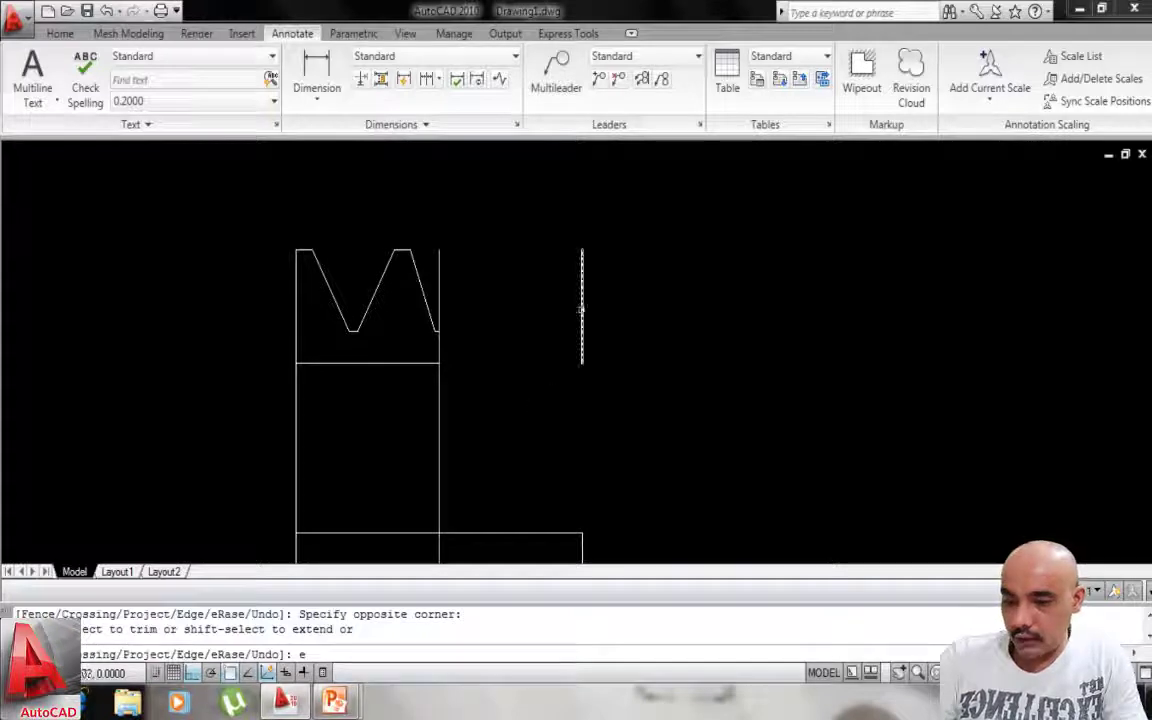
# Erase the leftover upper segment of the side view's right edge.
pyautogui.write('e')
pyautogui.press('Escape')
pyautogui.click(582, 302)
pyautogui.write('e')
pyautogui.press('Return')
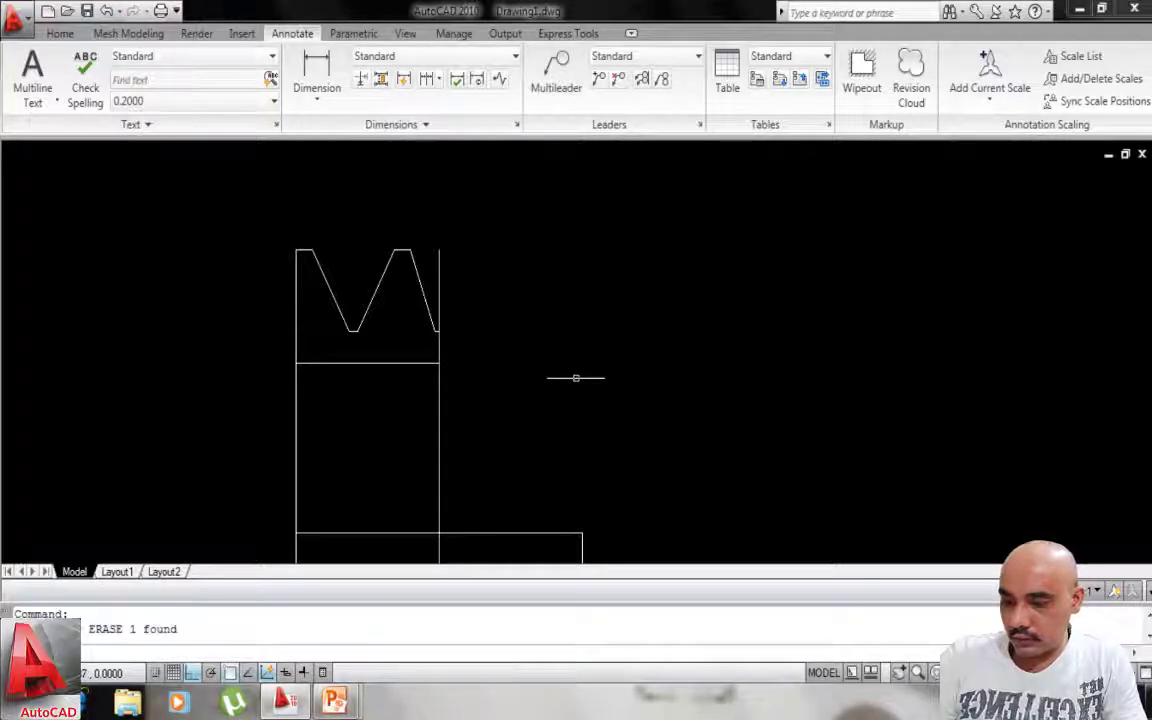
pyautogui.moveTo(576, 378); pyautogui.dragTo(519, 252, button='middle')
pyautogui.scroll(-4, 506, 311)
pyautogui.scroll(3, 508, 322)
pyautogui.click(524, 310)
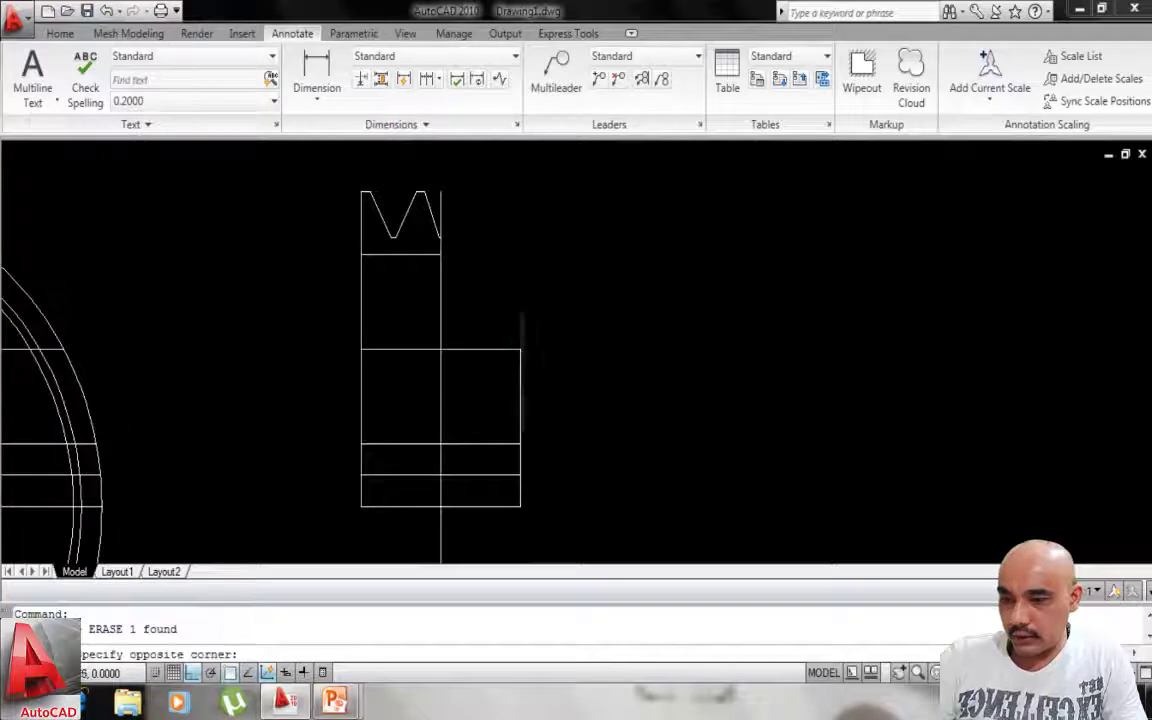
pyautogui.click(470, 542)
pyautogui.press('Escape')
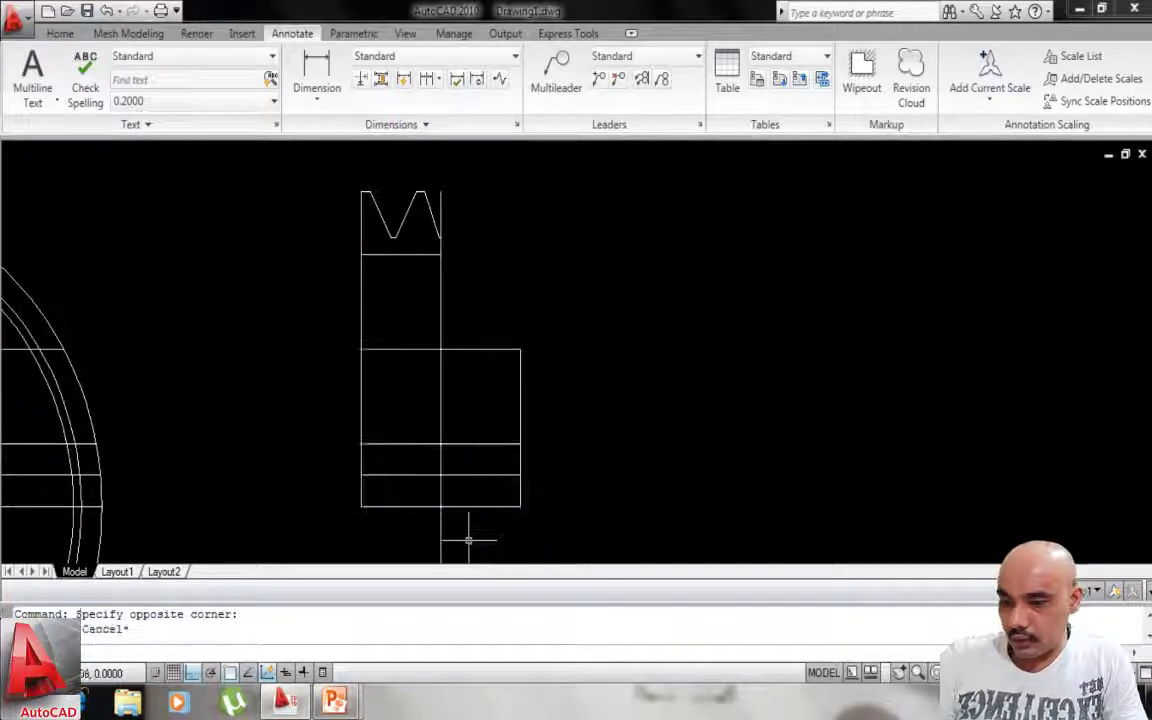
# Trim the side view's horizontal lines beyond the middle vertical line and erase the leftover outer right edge.
pyautogui.write('tr')
pyautogui.press('Return')
pyautogui.press('Return')
pyautogui.click(545, 292)
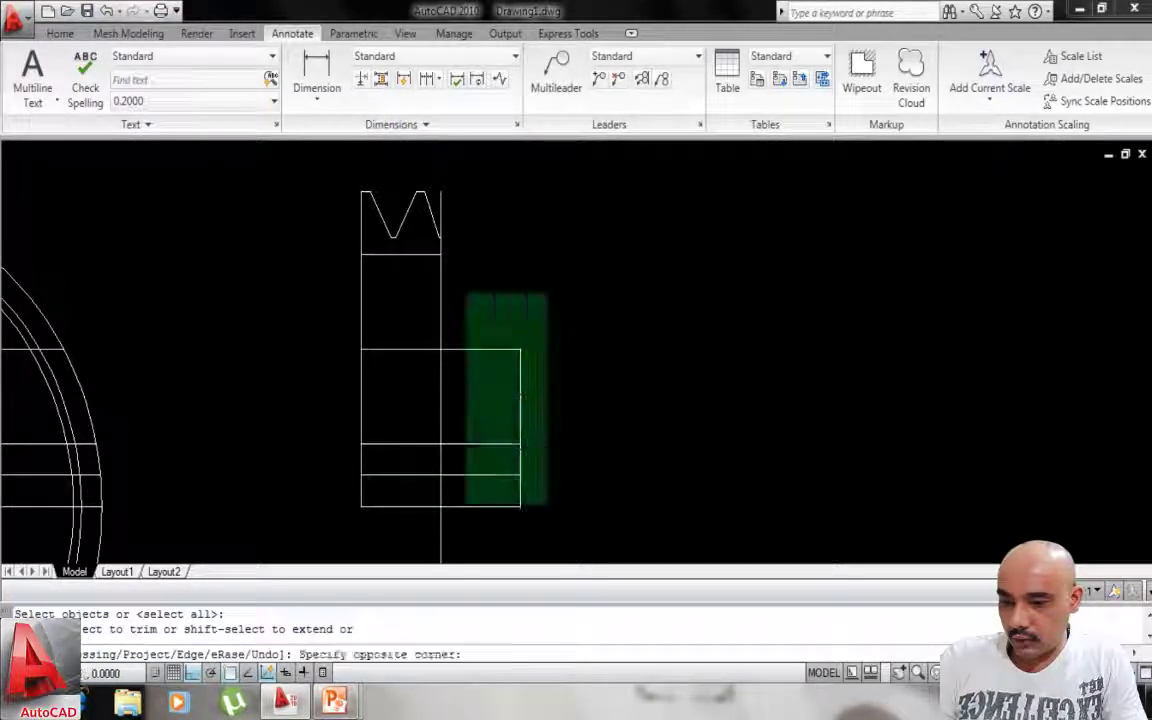
pyautogui.click(457, 536)
pyautogui.press('Escape')
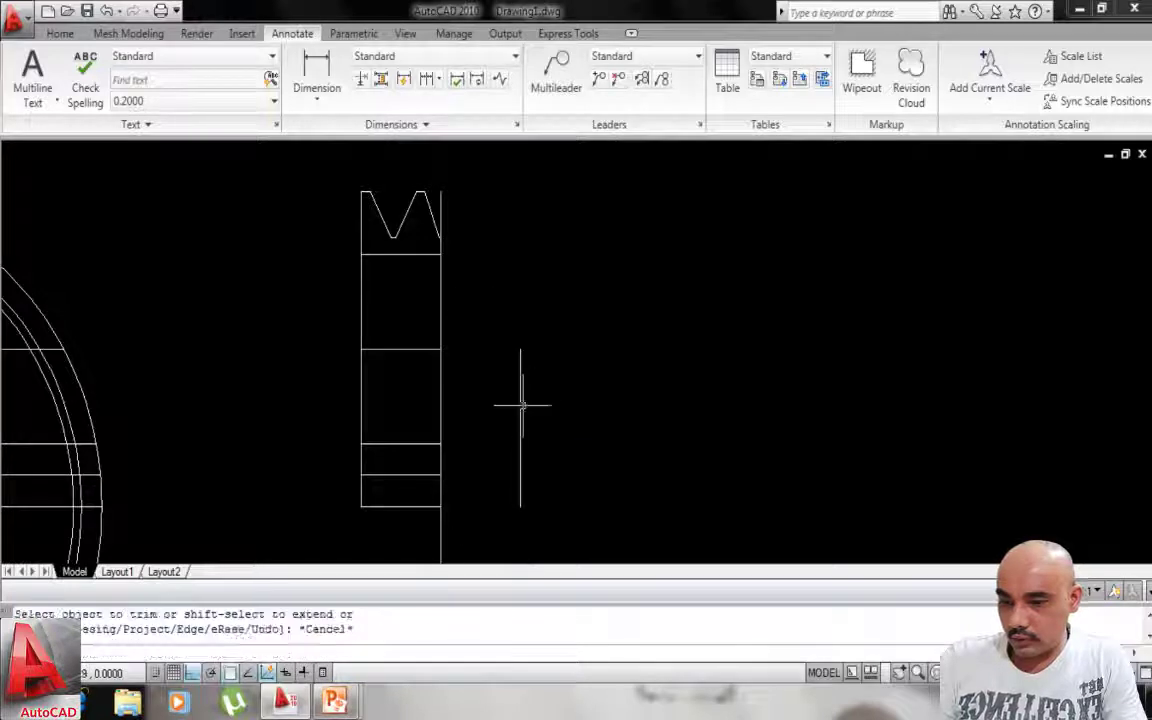
pyautogui.click(520, 406)
pyautogui.press('Delete')
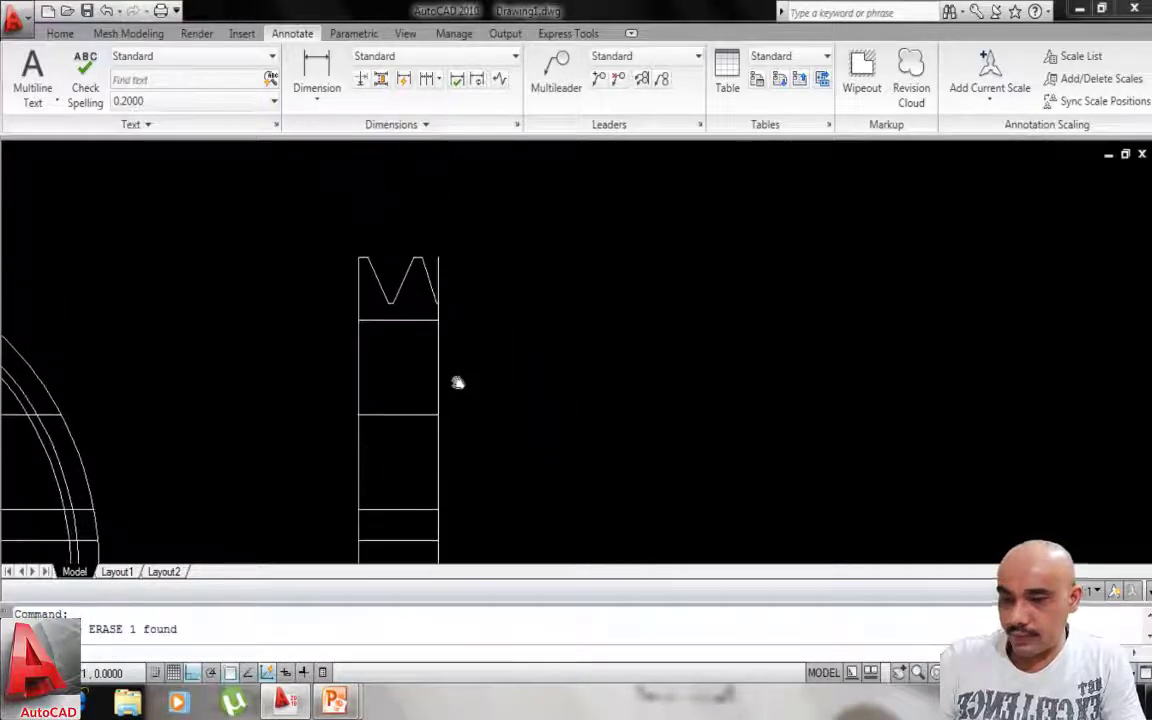
# Offset the side view's right vertical edge 11 units inward to the left.
pyautogui.scroll(3, 440, 372)
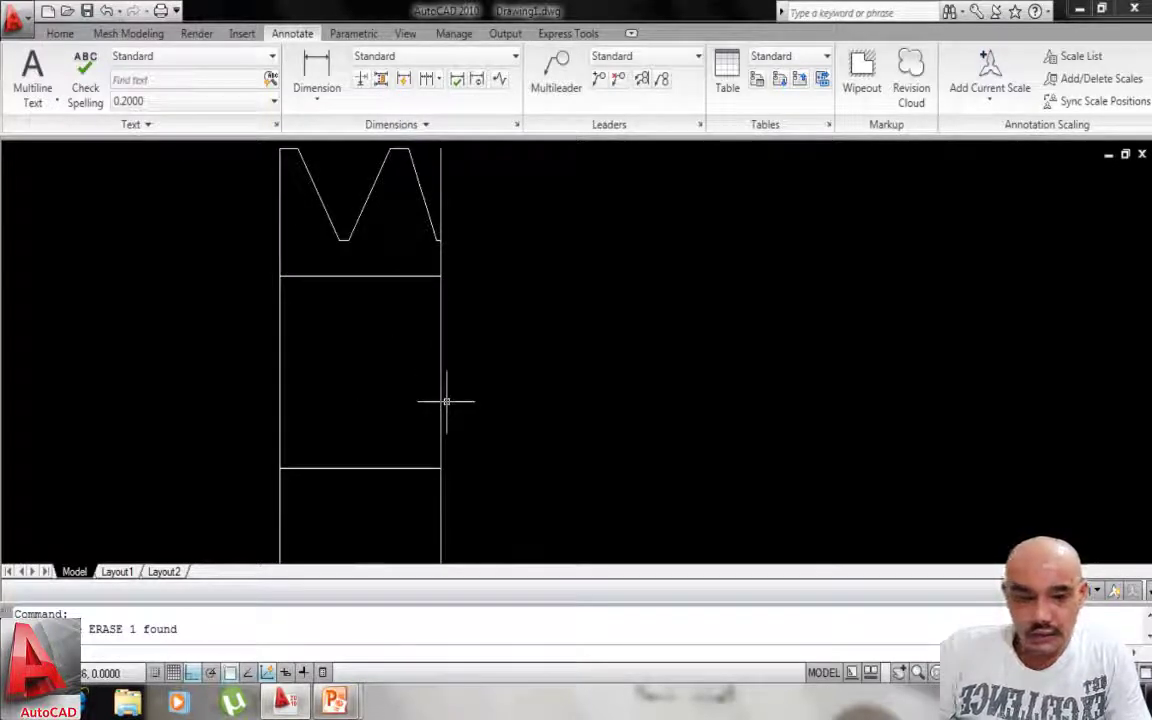
pyautogui.write('o')
pyautogui.press('Return')
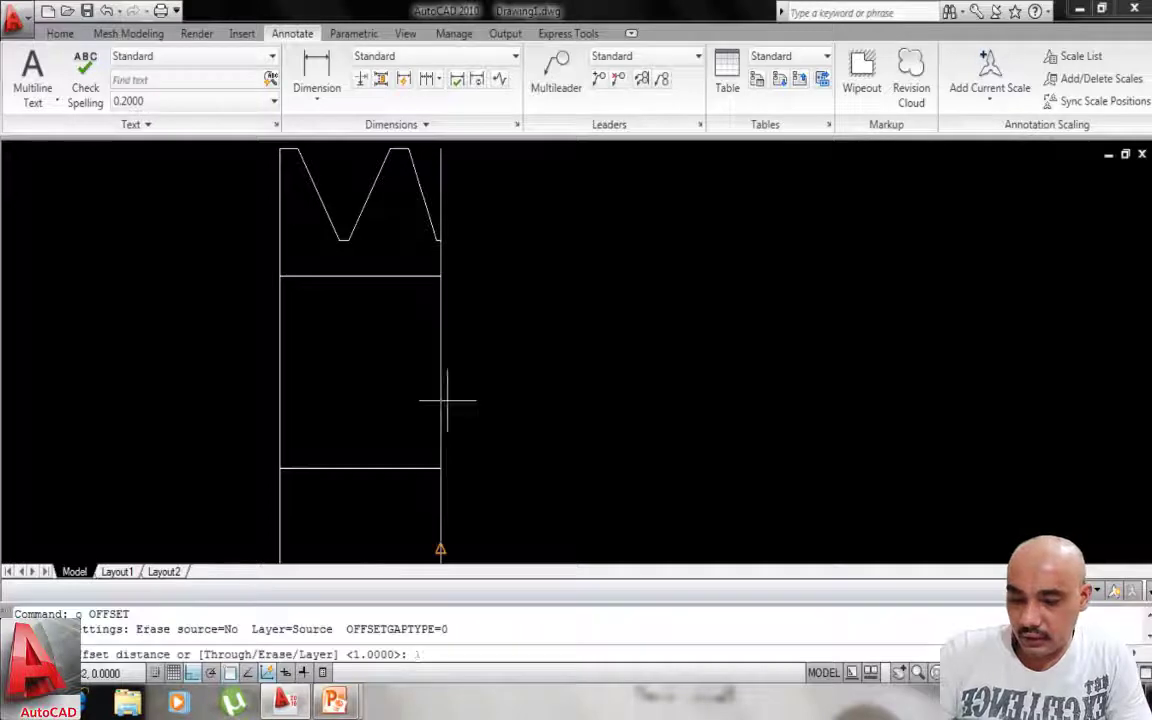
pyautogui.press('Return')
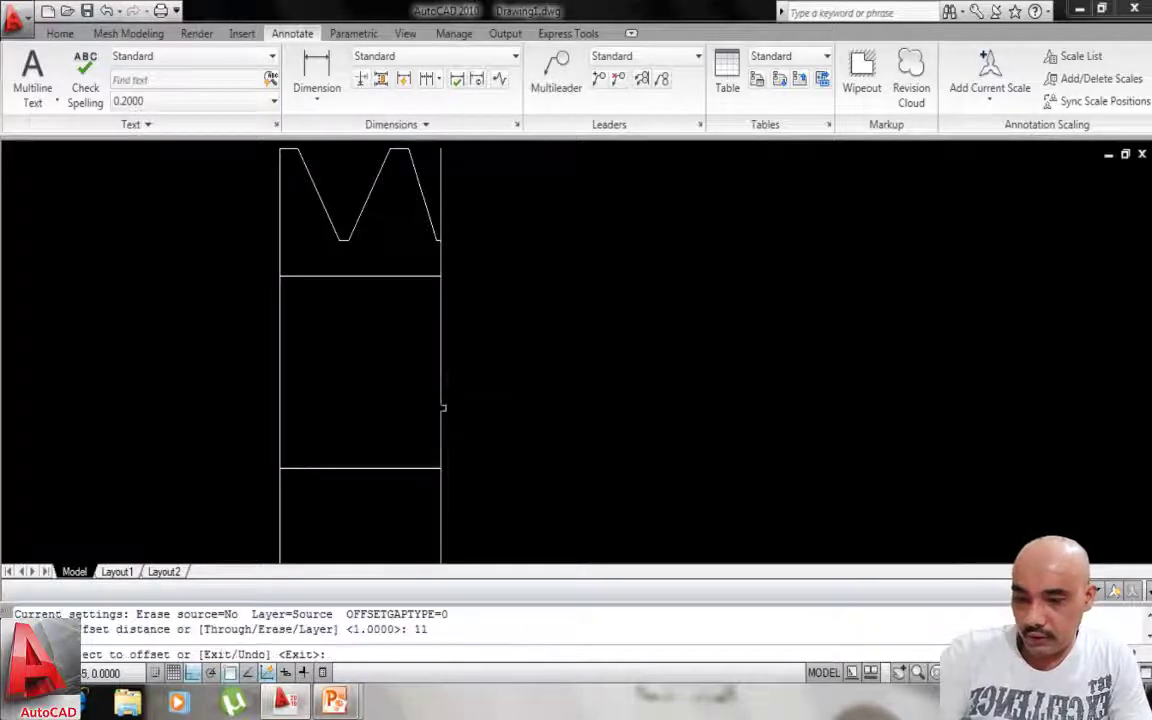
pyautogui.click(442, 408)
pyautogui.click(420, 410)
pyautogui.click(442, 404)
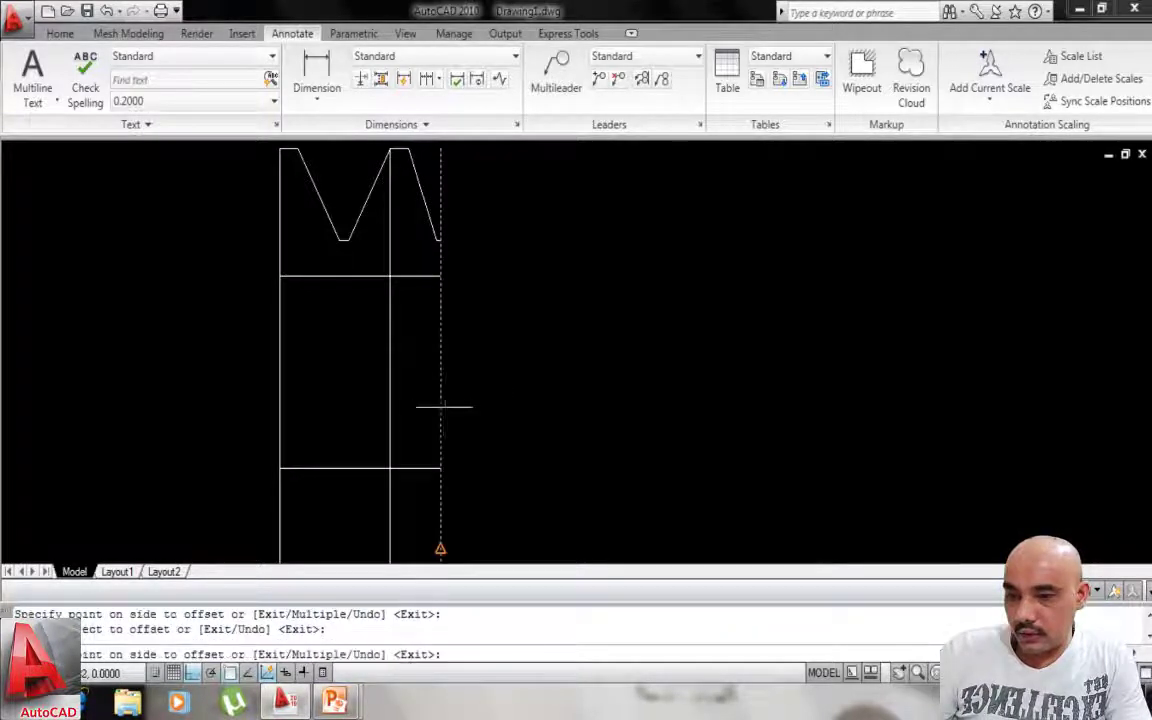
pyautogui.press('Escape')
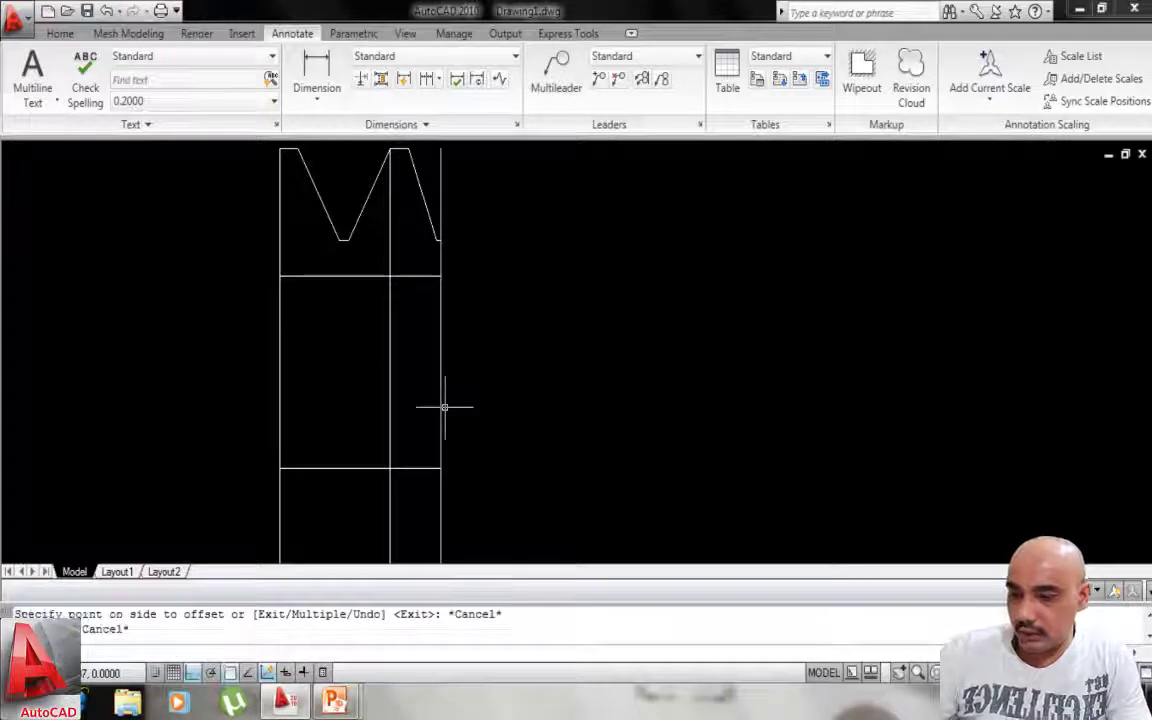
# Trim the offset line inside the rim and the left edge between the rim's underside and the horizontal line below it.
pyautogui.write('tr')
pyautogui.press('Return')
pyautogui.press('Return')
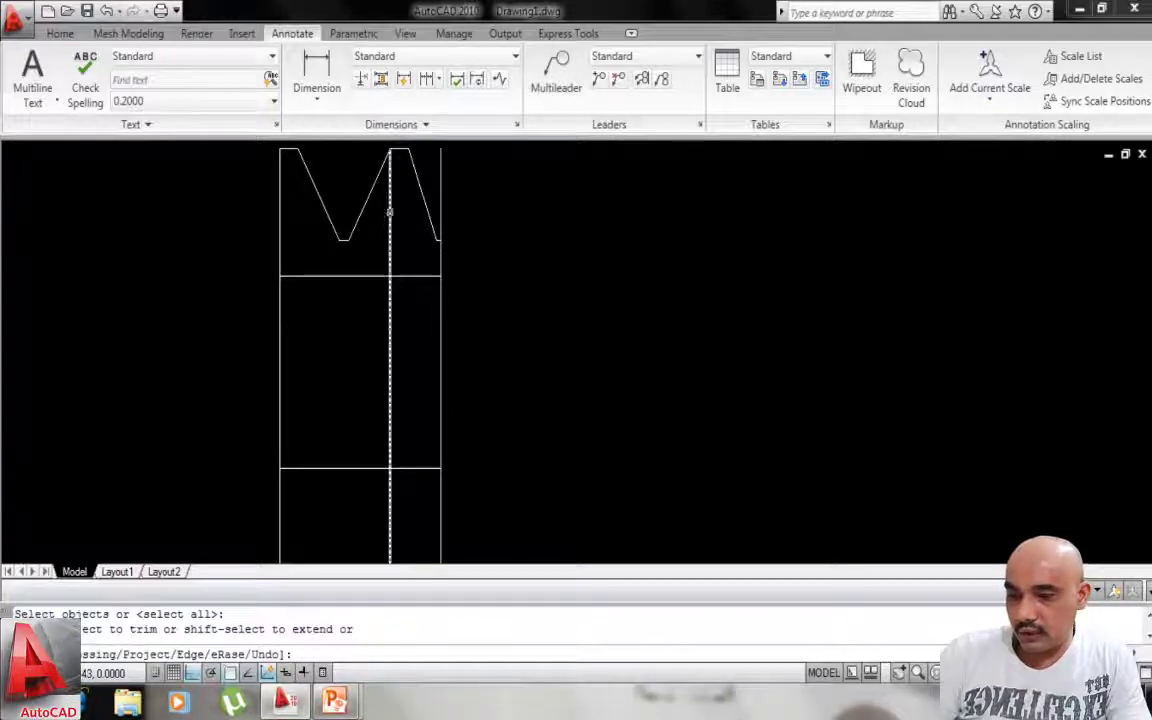
pyautogui.moveTo(401, 373); pyautogui.dragTo(402, 273, button='middle')
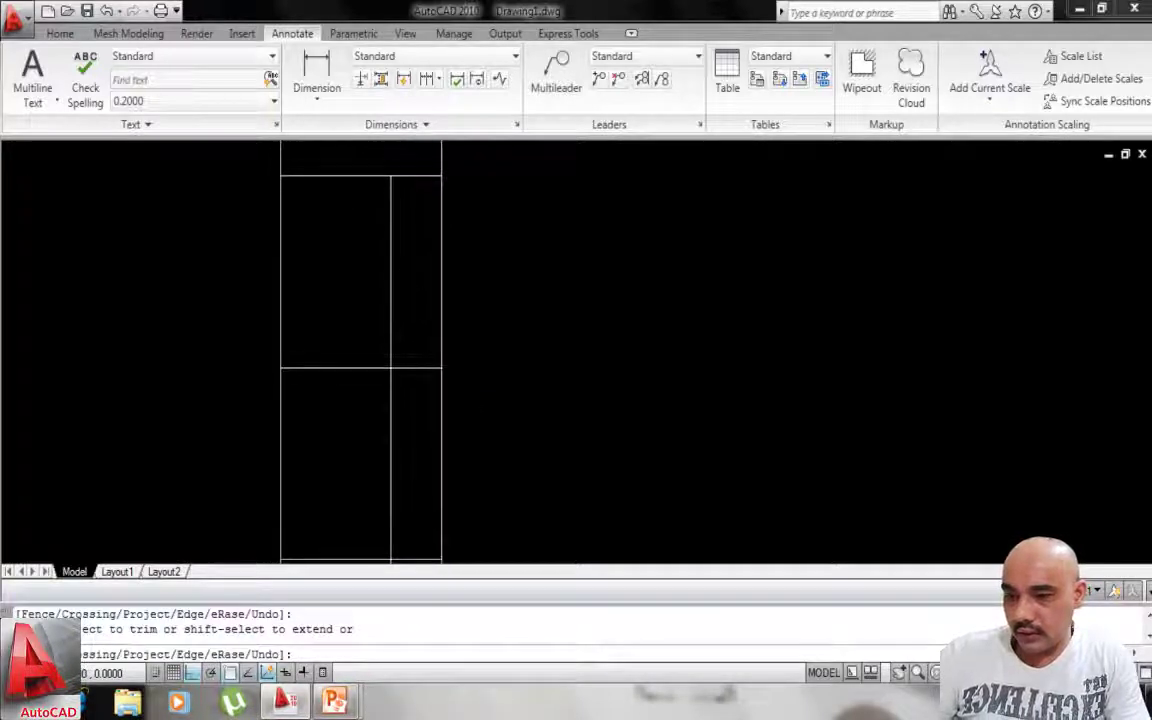
pyautogui.click(281, 265)
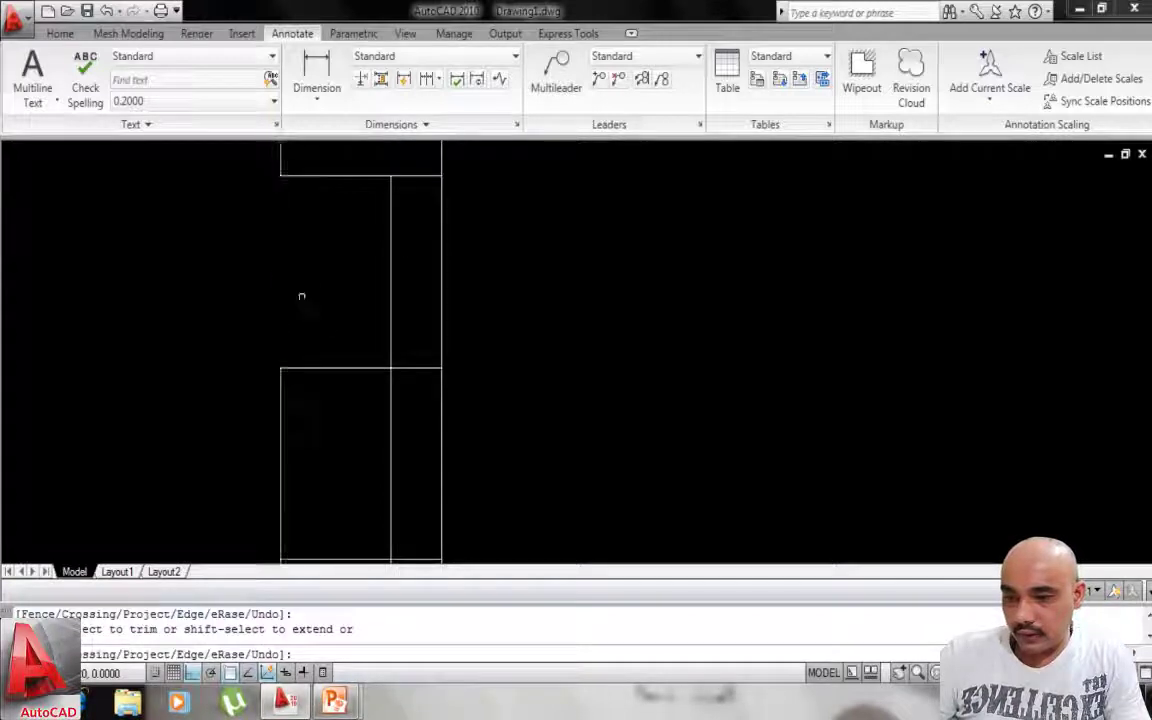
pyautogui.moveTo(302, 303); pyautogui.dragTo(340, 377, button='middle')
pyautogui.scroll(-2, 352, 320)
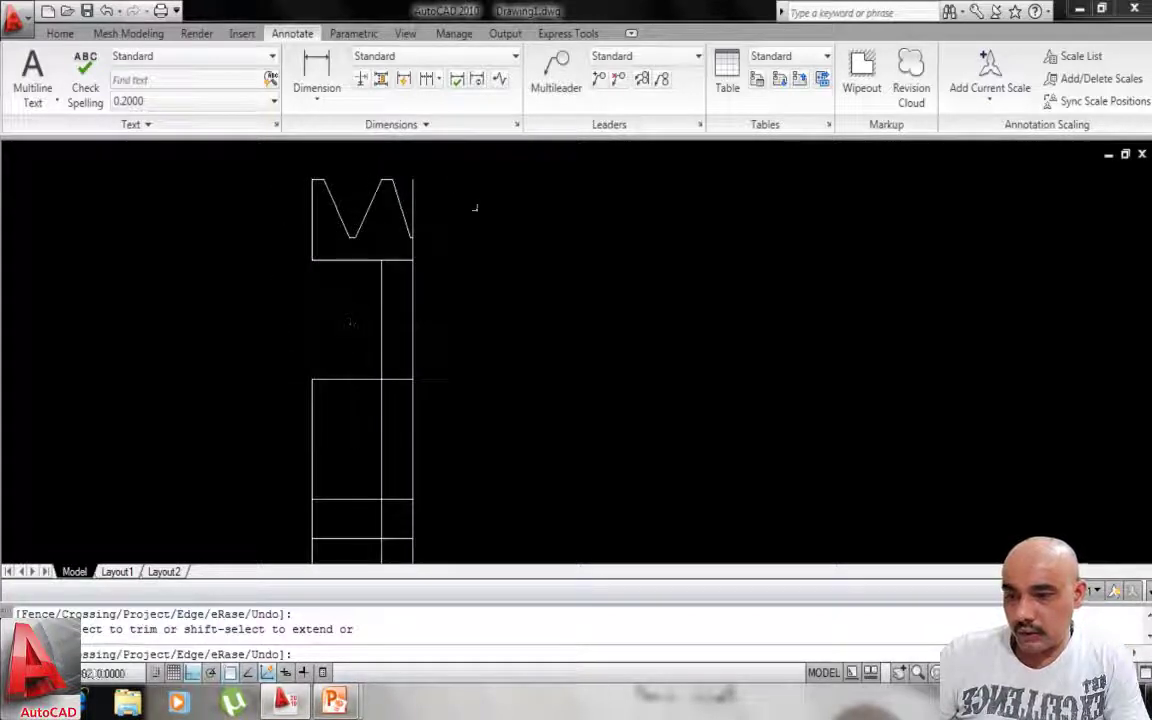
# Trim the side view's right edge above the second groove's floor.
pyautogui.scroll(2, 440, 225)
pyautogui.moveTo(438, 276); pyautogui.dragTo(404, 306, button='middle')
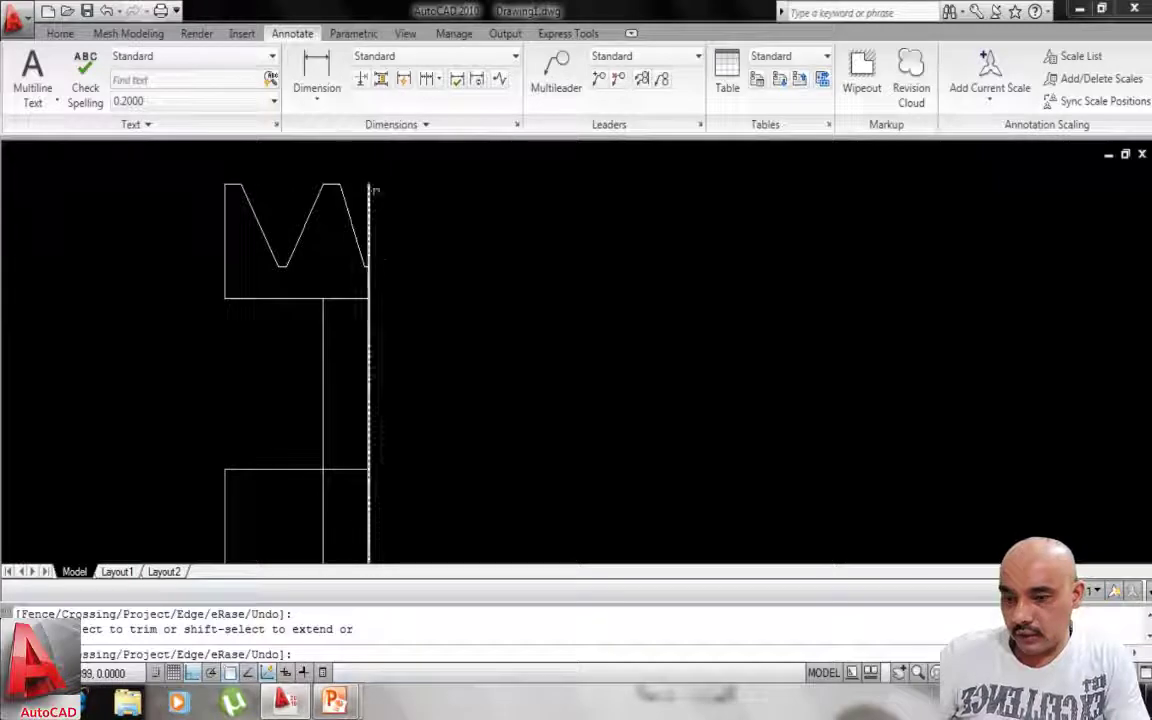
pyautogui.click(371, 208)
pyautogui.click(328, 198)
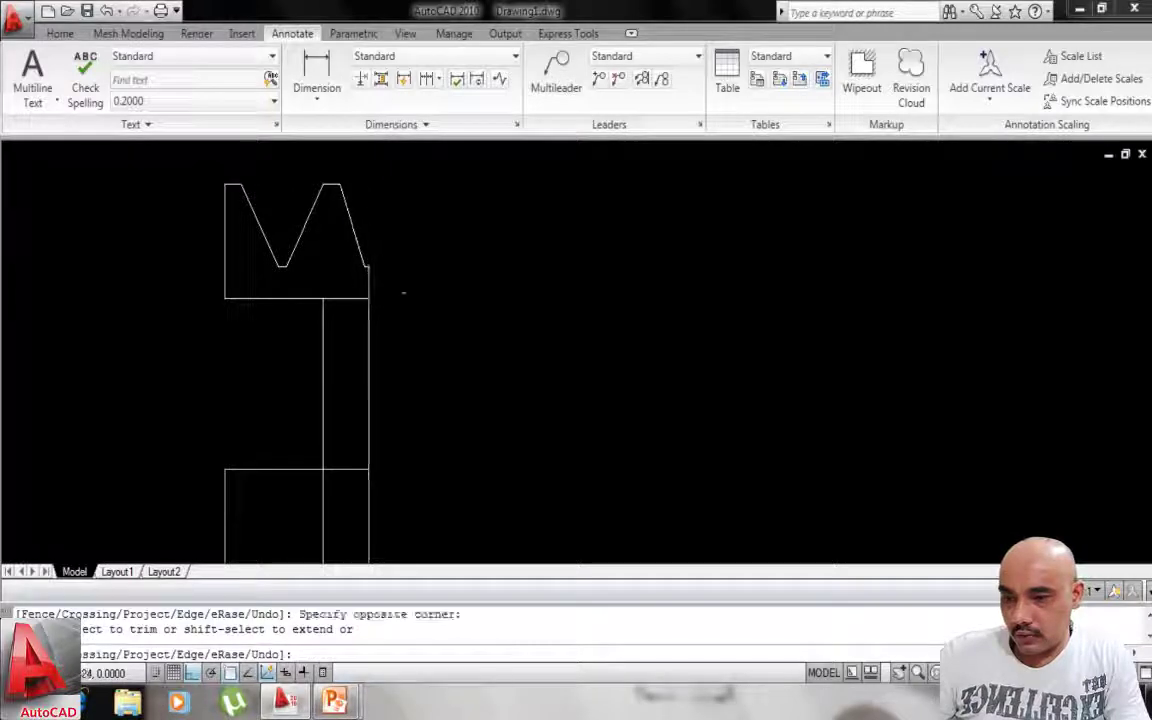
pyautogui.moveTo(401, 296)
pyautogui.mouseDown(button='middle')
pyautogui.moveTo(393, 252)
pyautogui.moveTo(427, 344)
pyautogui.moveTo(434, 244)
pyautogui.mouseUp(button='middle')
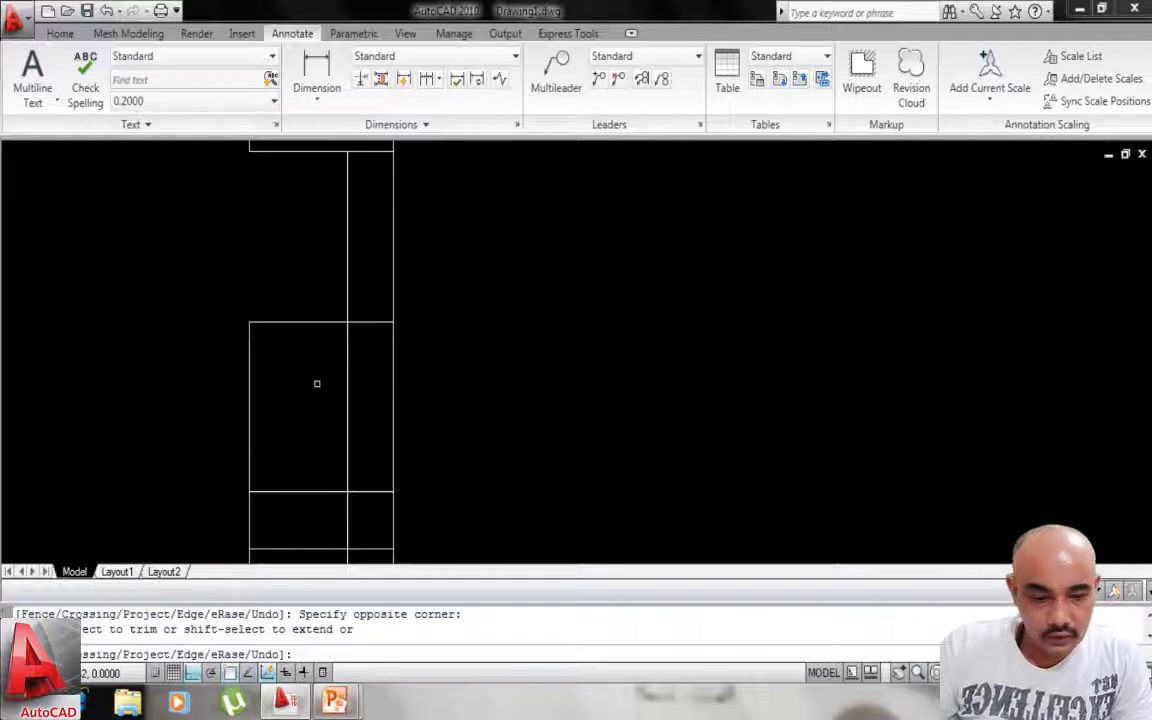
pyautogui.press('Escape')
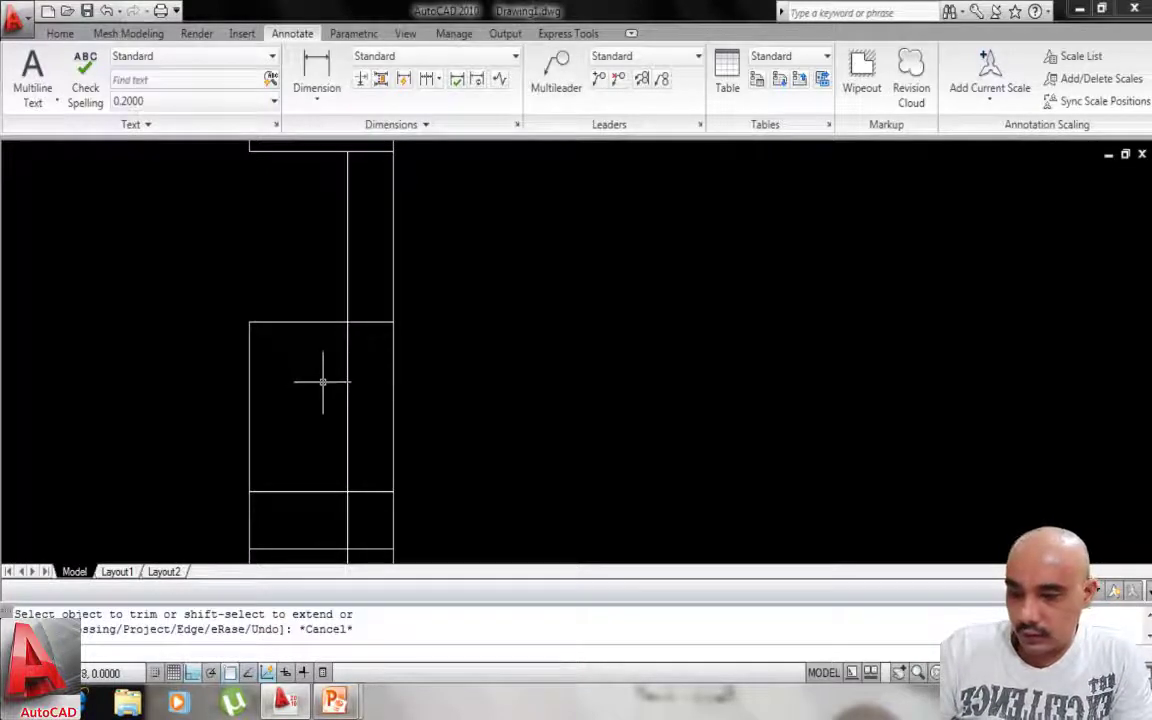
# Draw a horizontal projection line from the bottom quadrant of the front view's upper hole across the side view.
pyautogui.scroll(-2, 323, 381)
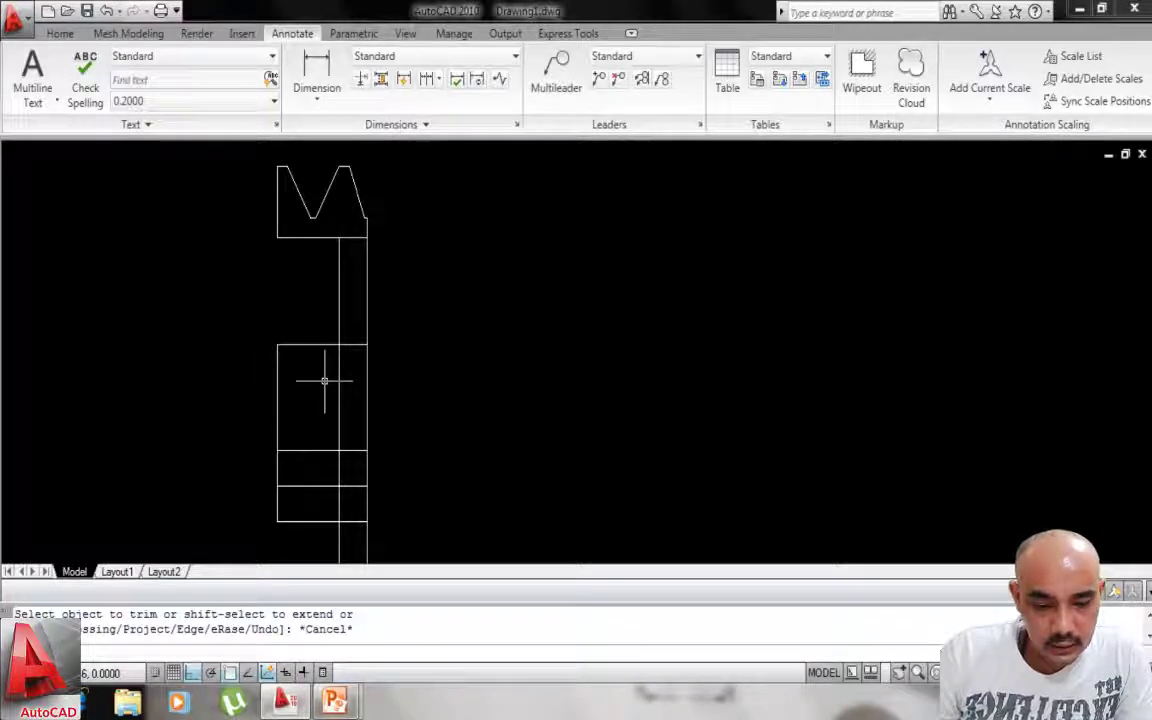
pyautogui.scroll(-4, 325, 379)
pyautogui.scroll(2, 284, 401)
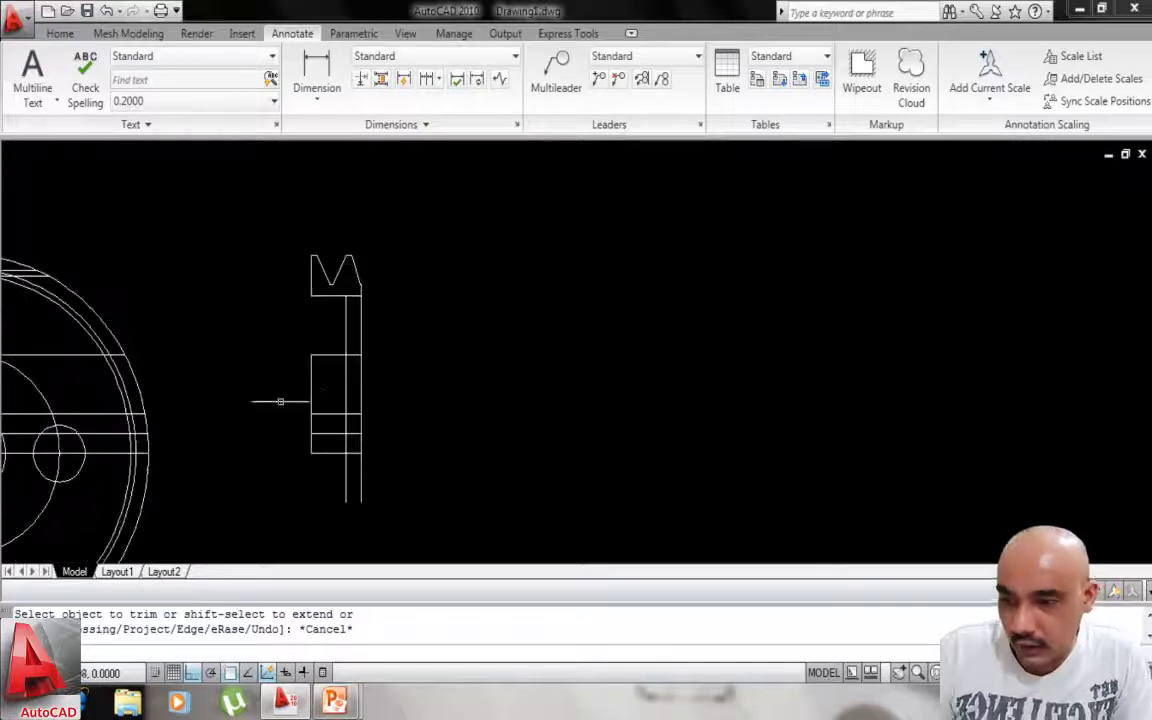
pyautogui.moveTo(280, 401); pyautogui.dragTo(381, 367, button='middle')
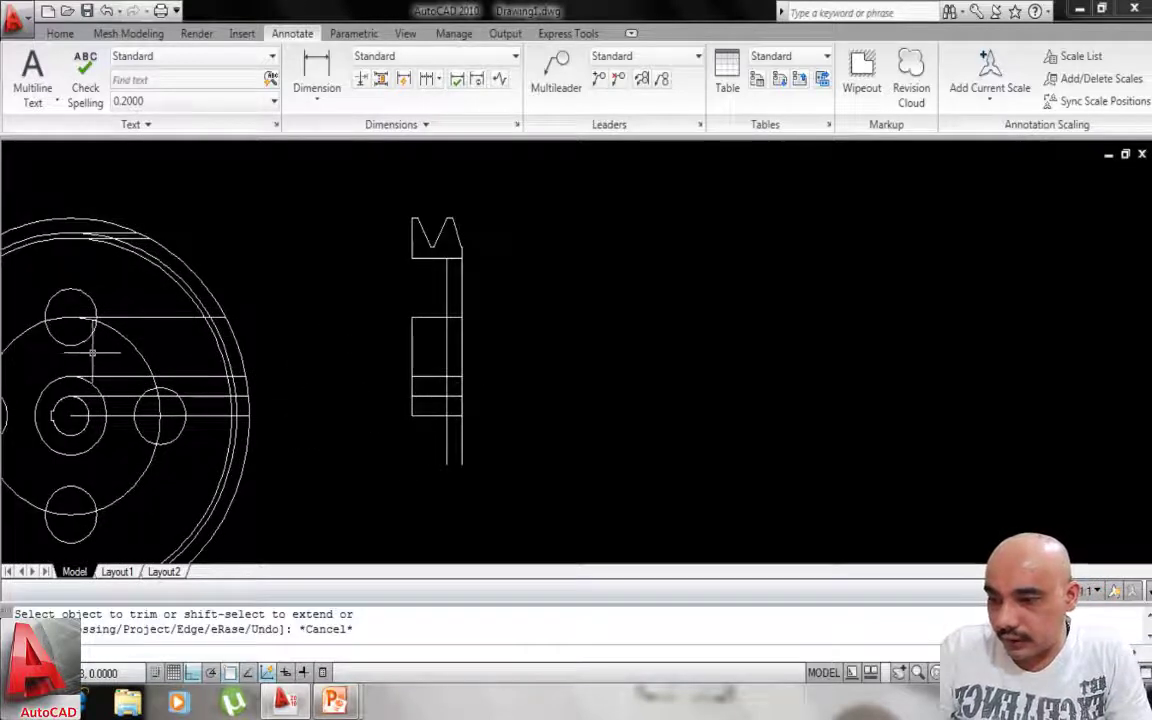
pyautogui.write('l')
pyautogui.press('Return')
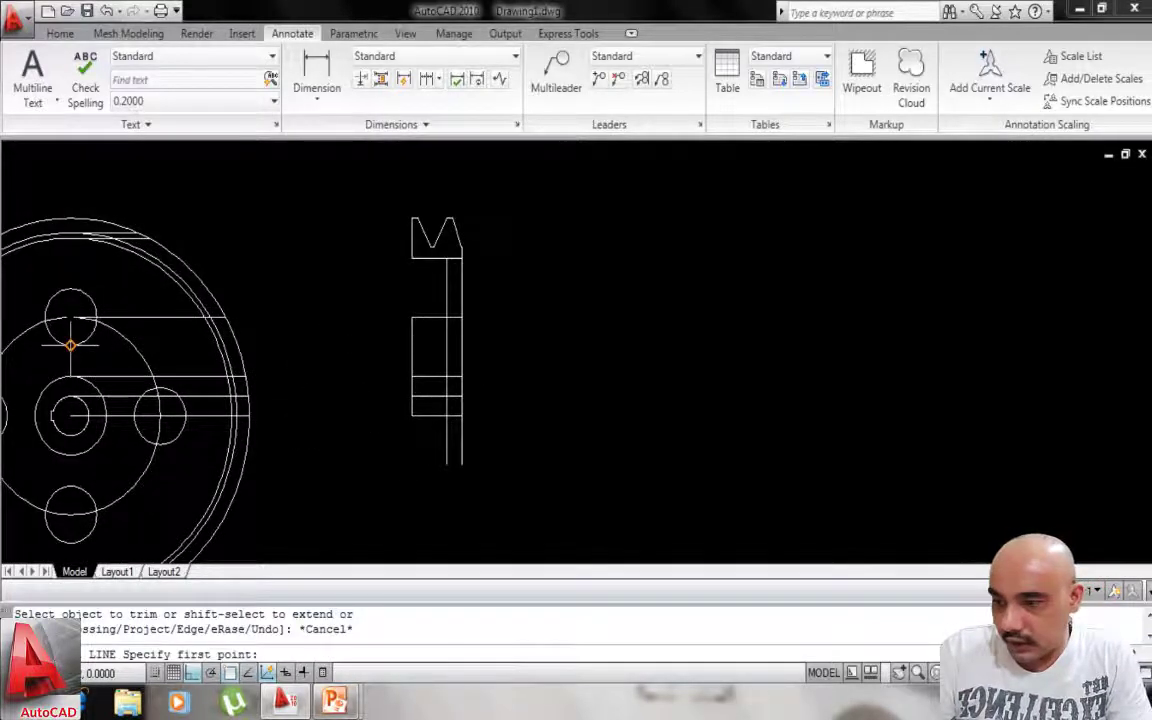
pyautogui.click(70, 345)
pyautogui.click(536, 345)
pyautogui.scroll(4, 436, 333)
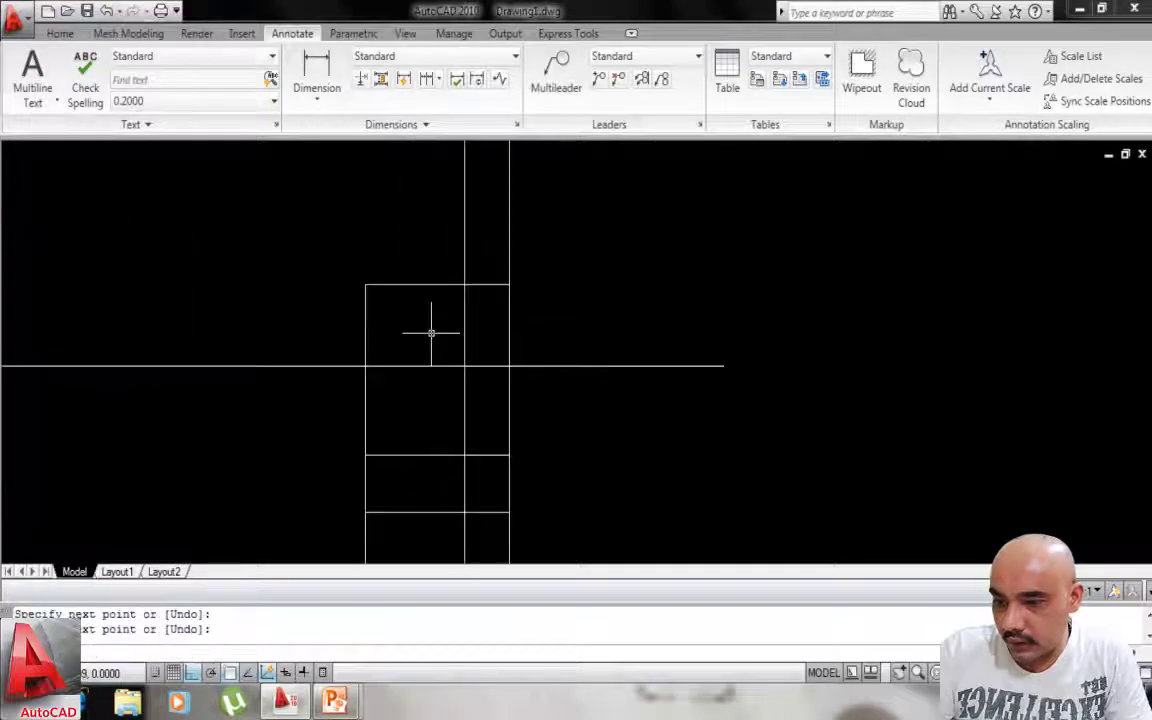
pyautogui.press('Return')
# Trim the projection line and the hole-centre line between the left edge and the web, plus the left edge above the projection line.
pyautogui.write('tr')
pyautogui.press('Return')
pyautogui.press('Return')
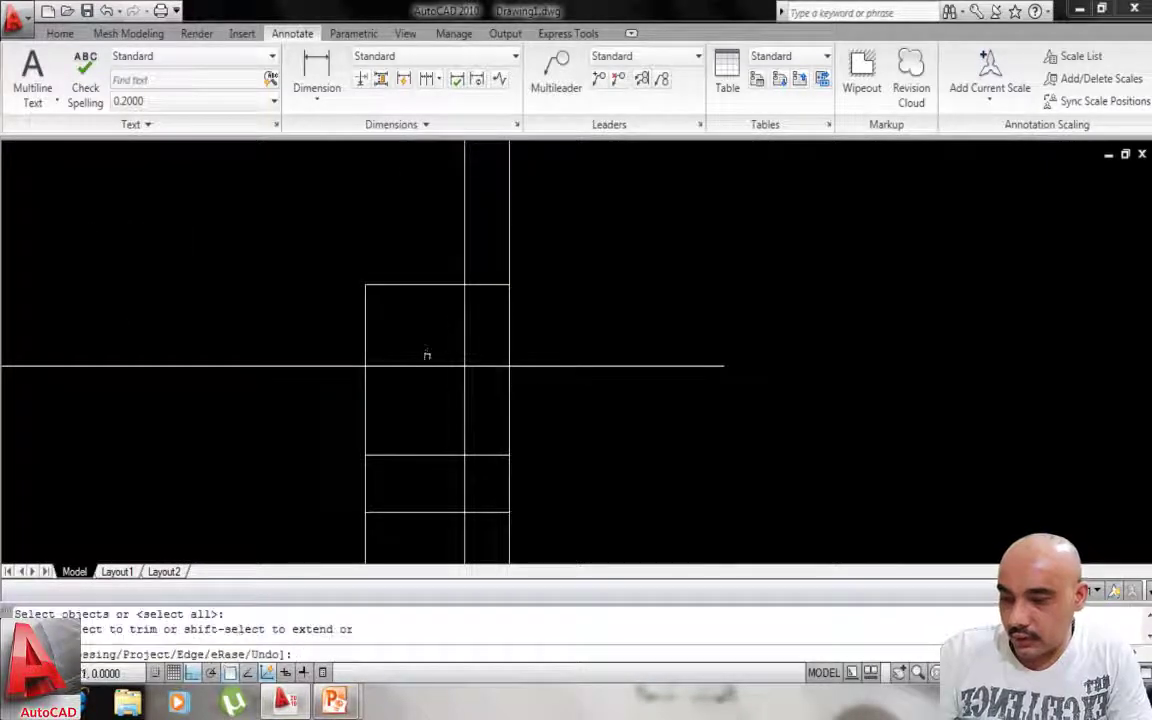
pyautogui.click(416, 369)
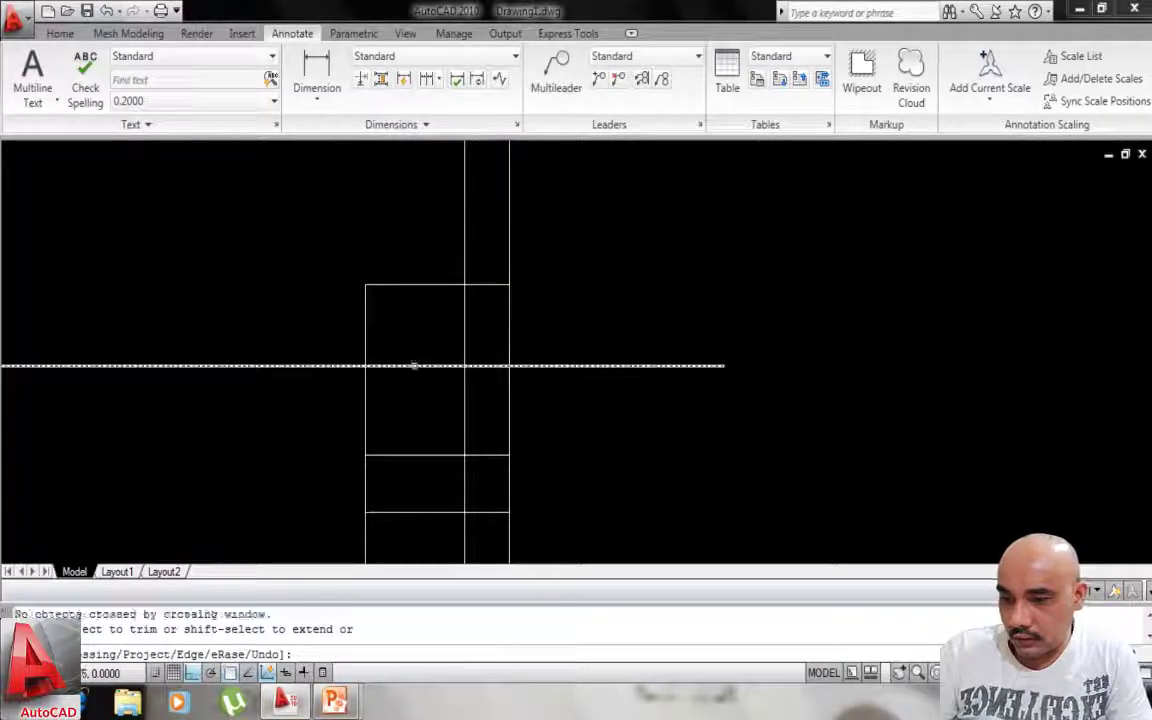
pyautogui.click(414, 365)
pyautogui.click(423, 273)
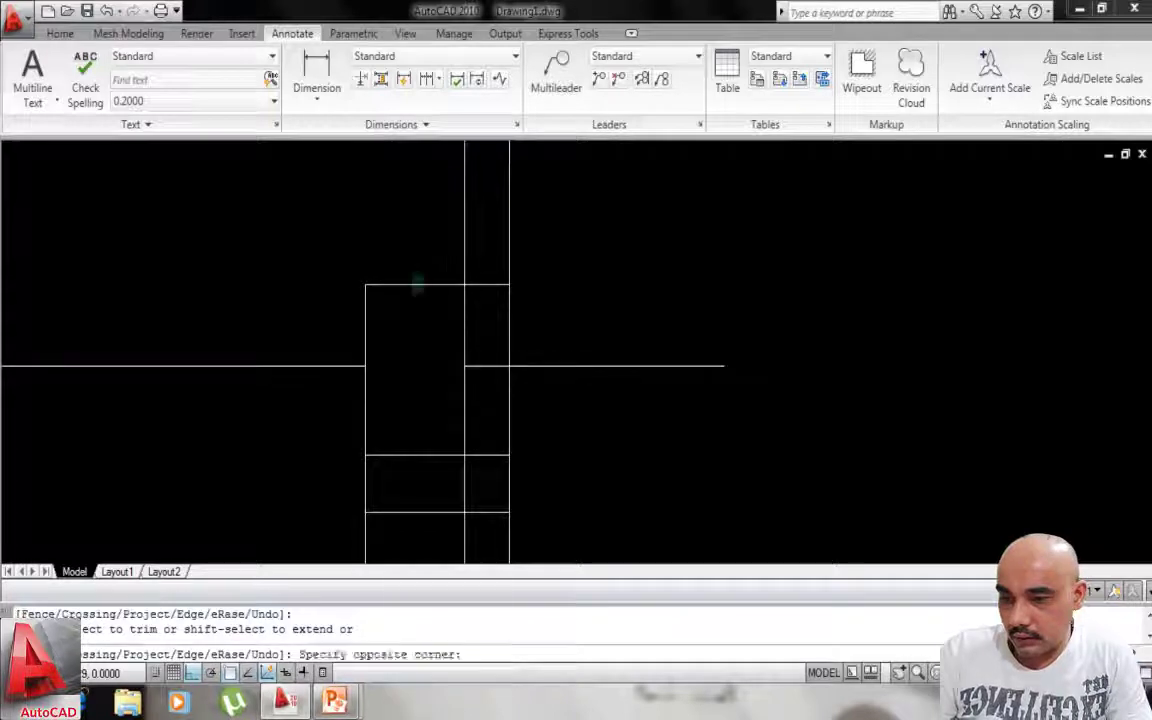
pyautogui.click(407, 299)
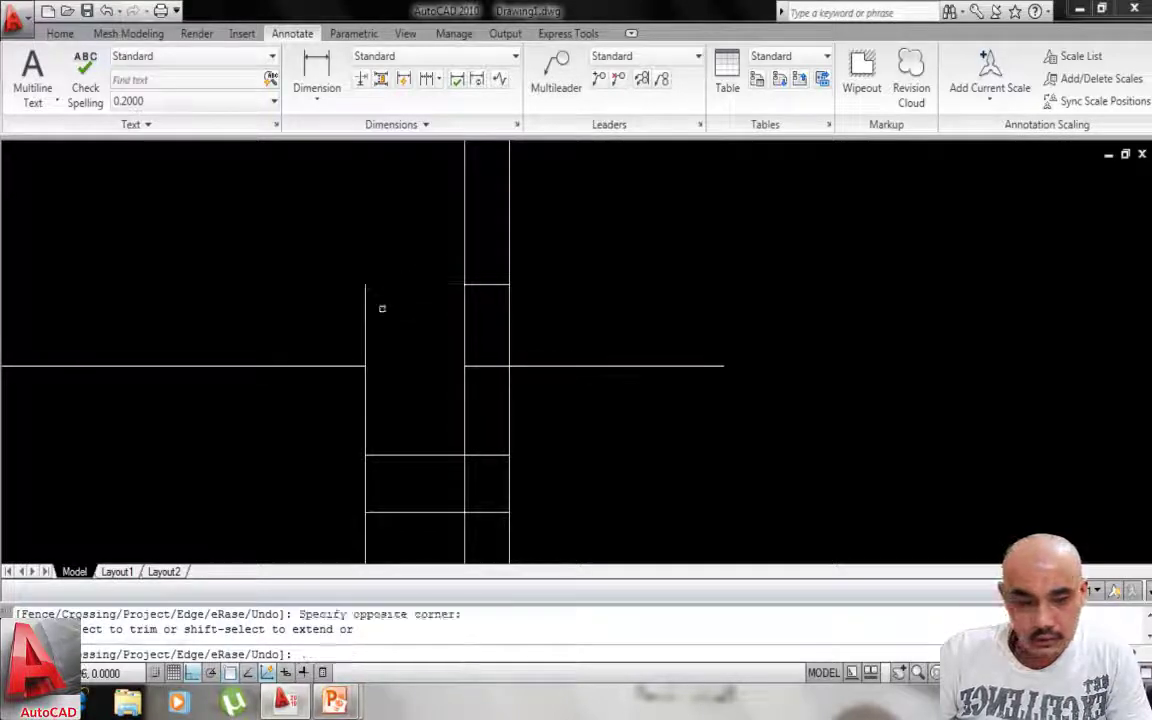
pyautogui.click(360, 316)
pyautogui.scroll(-4, 486, 291)
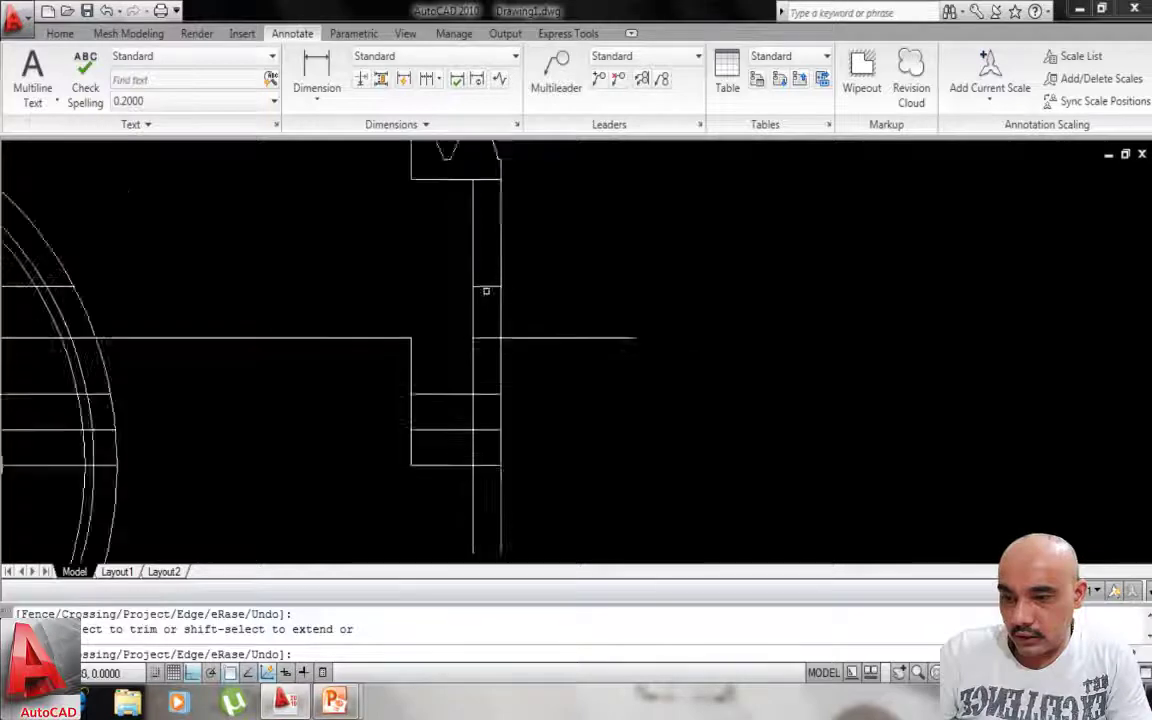
pyautogui.moveTo(463, 307); pyautogui.dragTo(563, 314, button='middle')
pyautogui.scroll(2, 470, 303)
pyautogui.press('Escape')
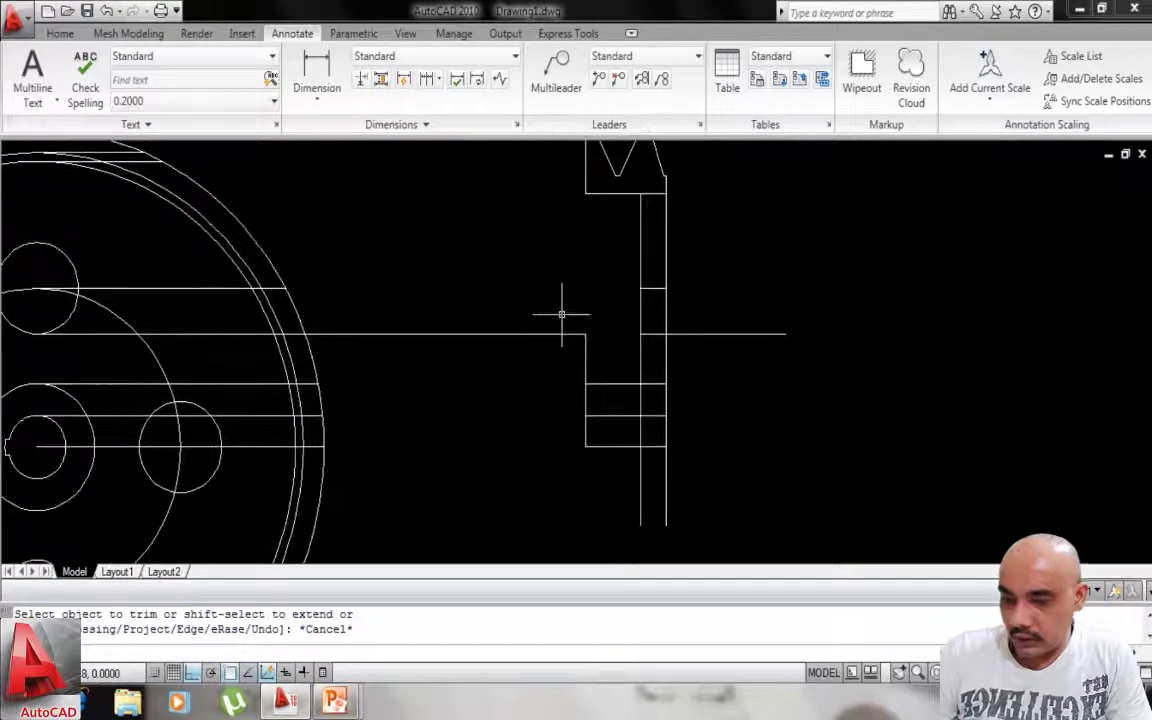
# Draw a horizontal projection line from the top quadrant of the front view's upper hole across the side view.
pyautogui.write('l')
pyautogui.press('Return')
pyautogui.click(38, 242)
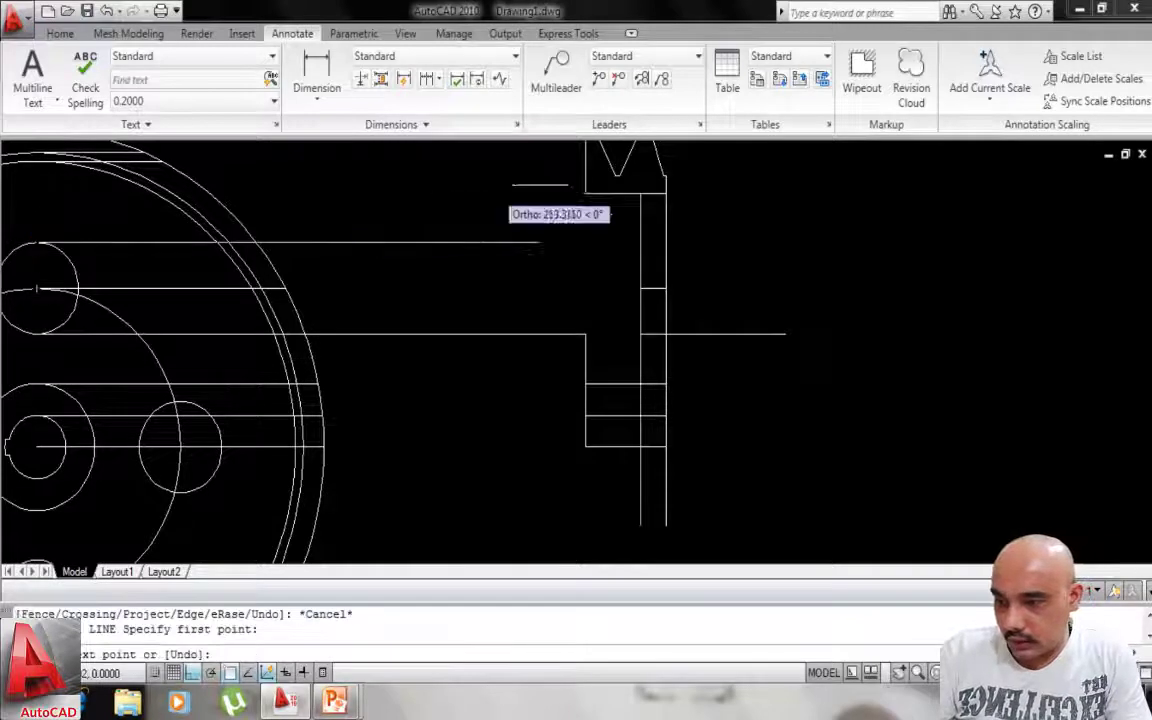
pyautogui.click(733, 242)
pyautogui.press('Return')
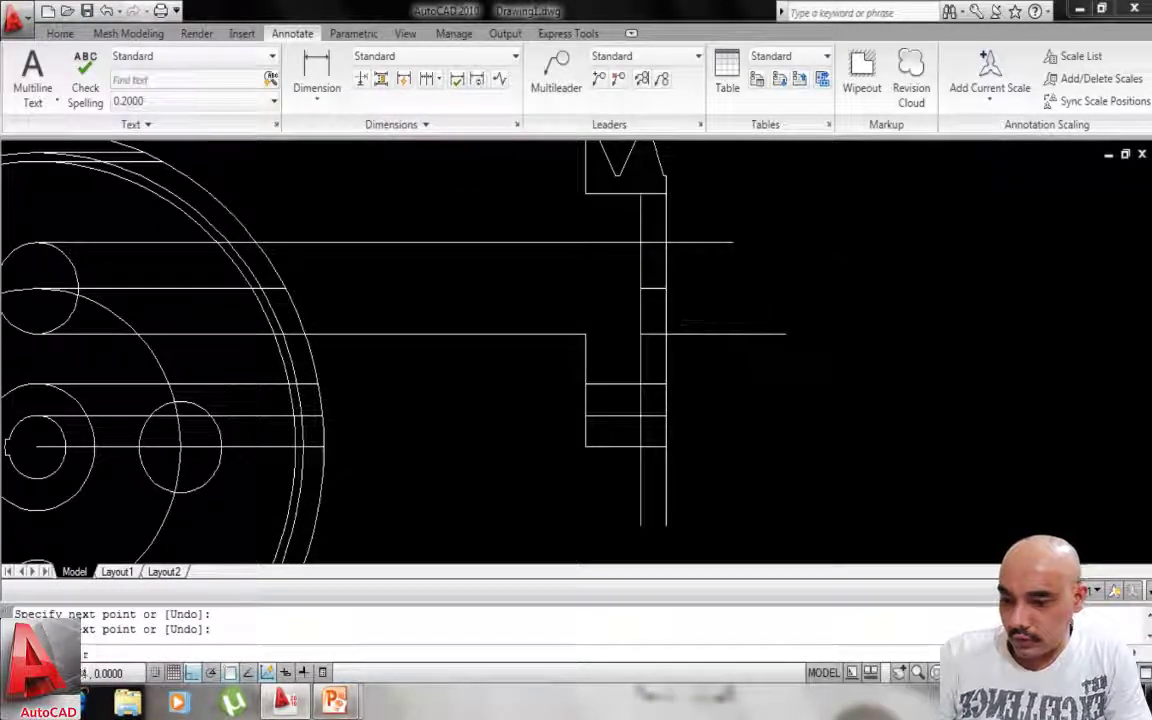
# Trim both hole projection lines beyond the side view's right edge and erase the short hole-centre line between them.
pyautogui.write('tr')
pyautogui.press('Return')
pyautogui.press('Return')
pyautogui.click(705, 240)
pyautogui.click(723, 336)
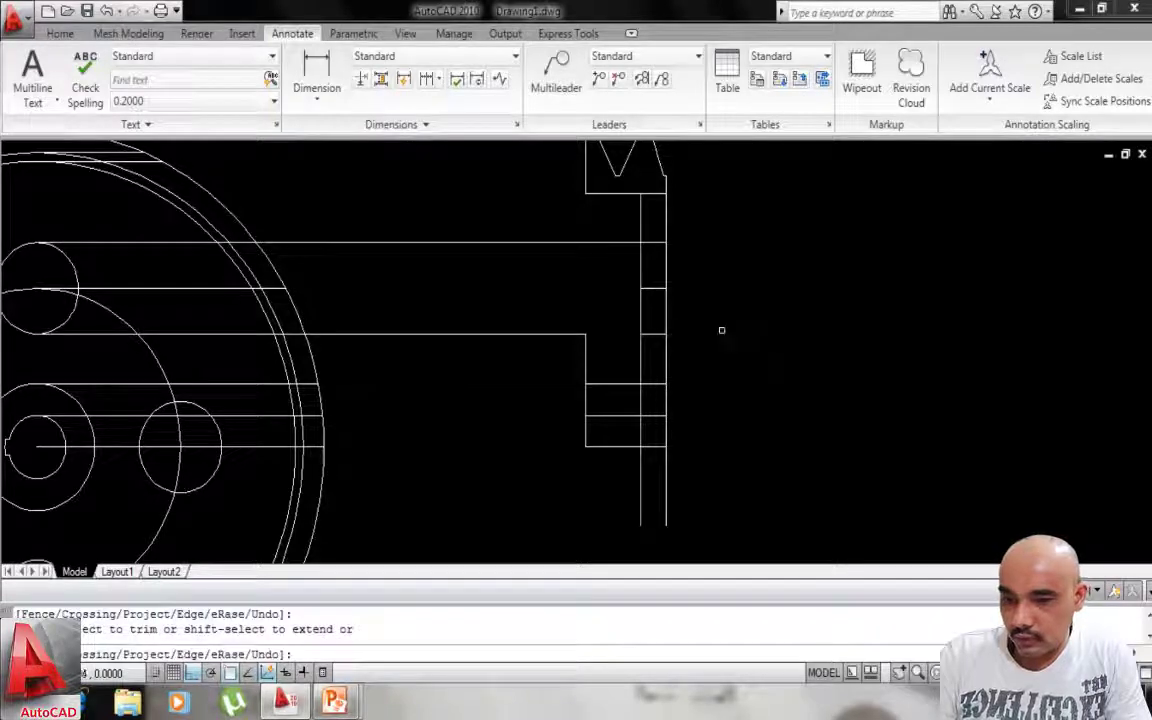
pyautogui.press('Escape')
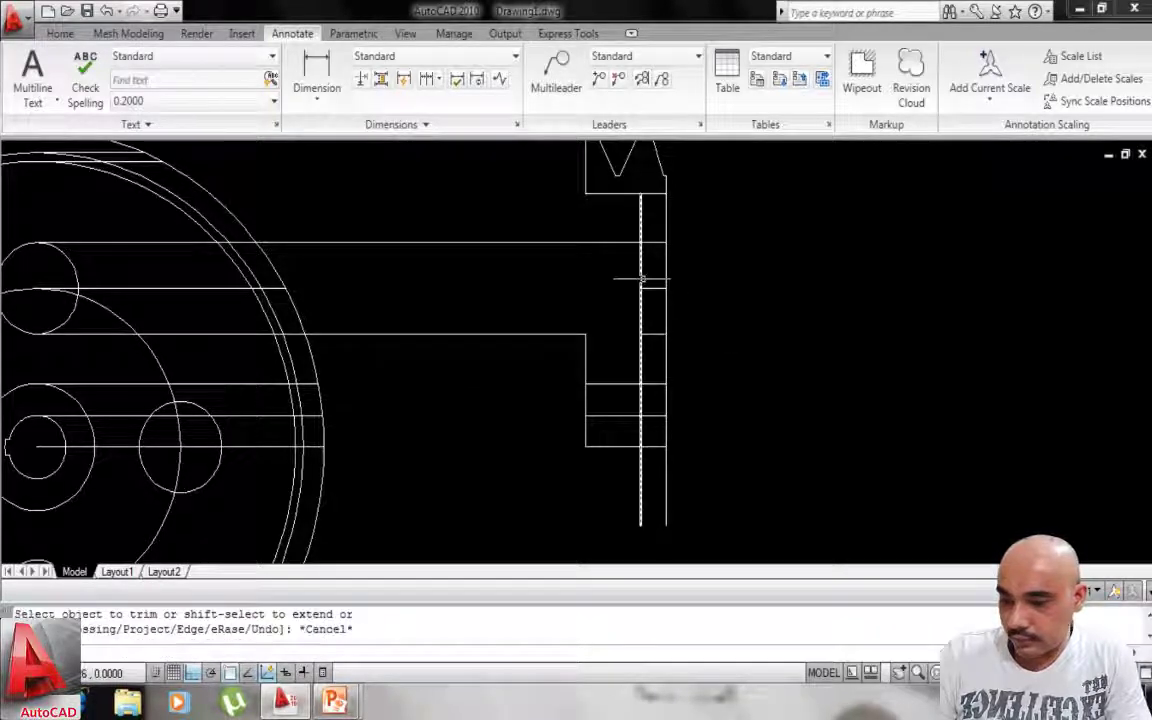
pyautogui.click(653, 288)
pyautogui.press('Delete')
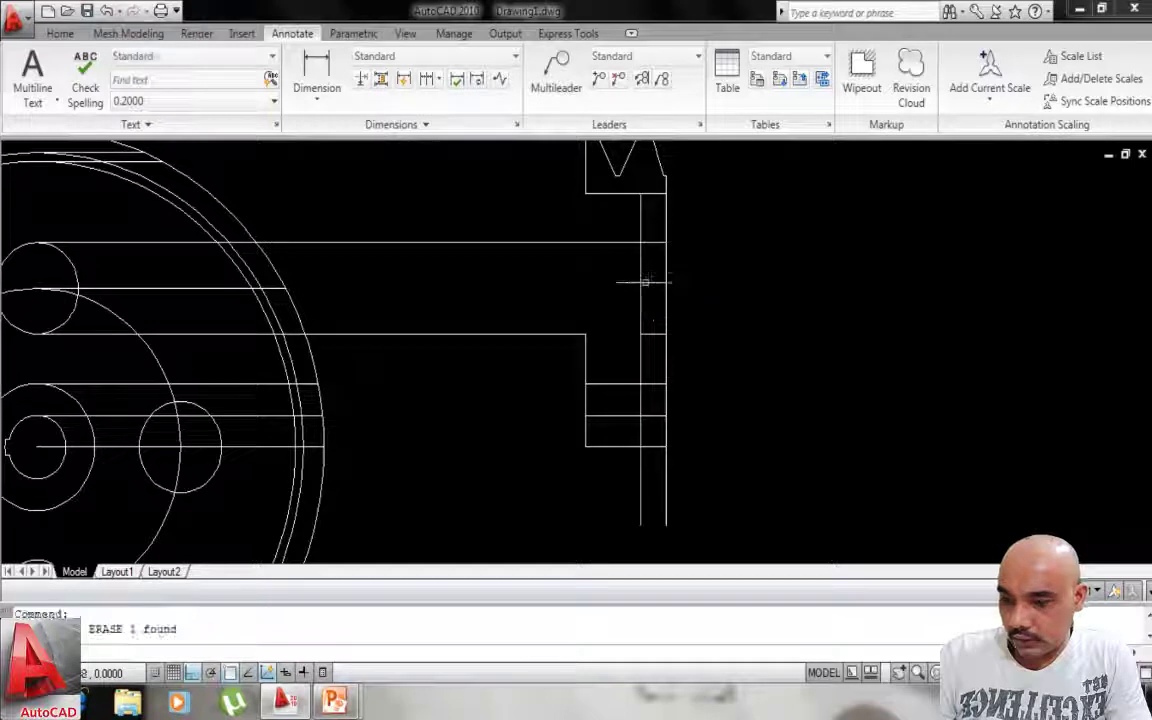
# Trim the two hole projection lines between the front view's outer circle and the side view.
pyautogui.write('tr')
pyautogui.press('Return')
pyautogui.press('Return')
pyautogui.click(535, 221)
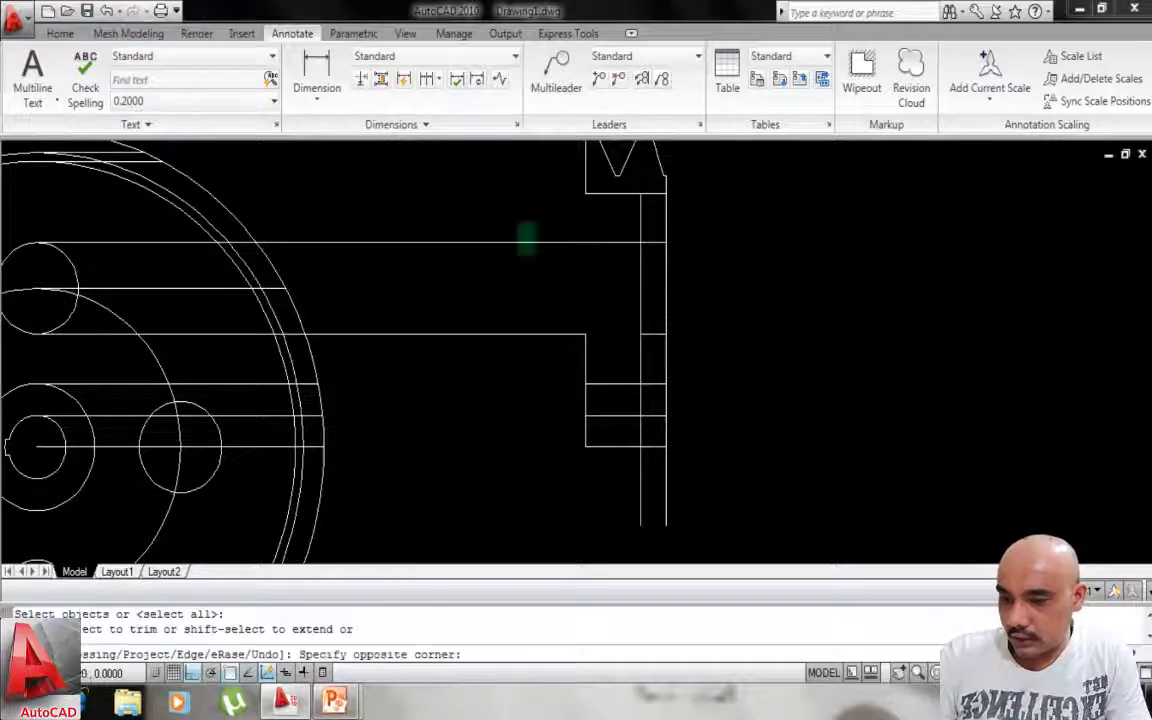
pyautogui.click(499, 286)
pyautogui.click(477, 318)
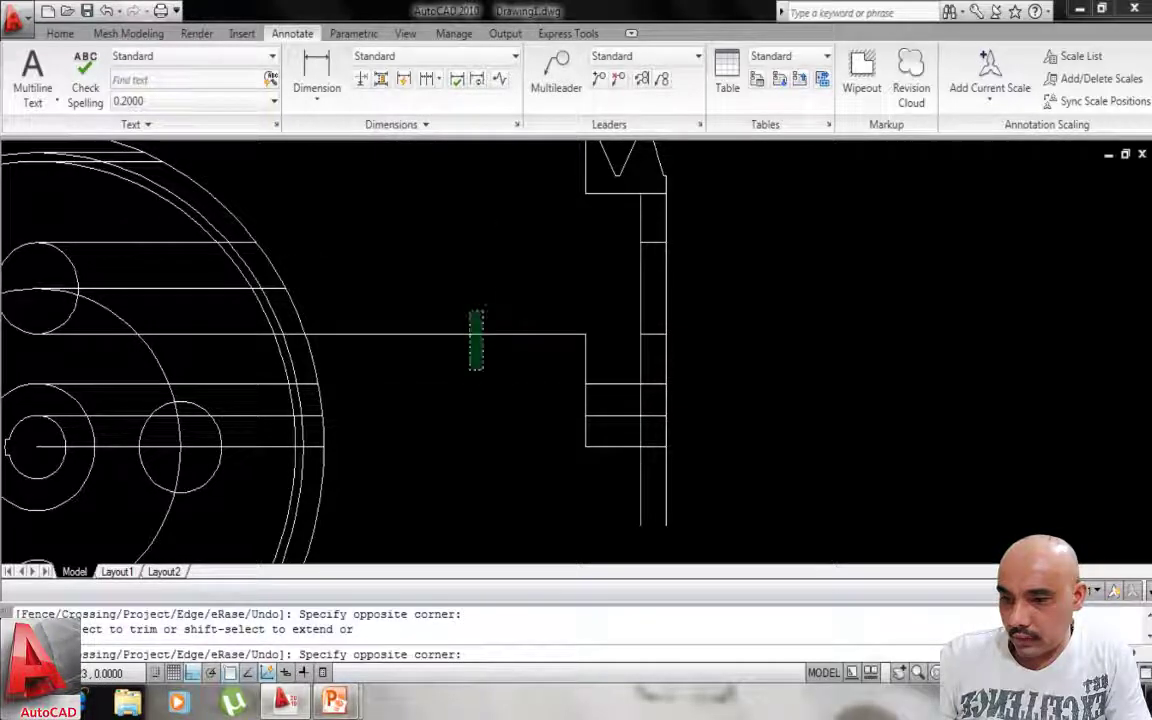
pyautogui.click(471, 358)
pyautogui.press('Escape')
# Offset the side view's right vertical edge by 64/2 toward the left edge.
pyautogui.moveTo(650, 334)
pyautogui.mouseDown(button='middle')
pyautogui.moveTo(607, 355)
pyautogui.moveTo(599, 381)
pyautogui.moveTo(578, 390)
pyautogui.mouseUp(button='middle')
pyautogui.scroll(2, 625, 280)
pyautogui.write('o')
pyautogui.press('Return')
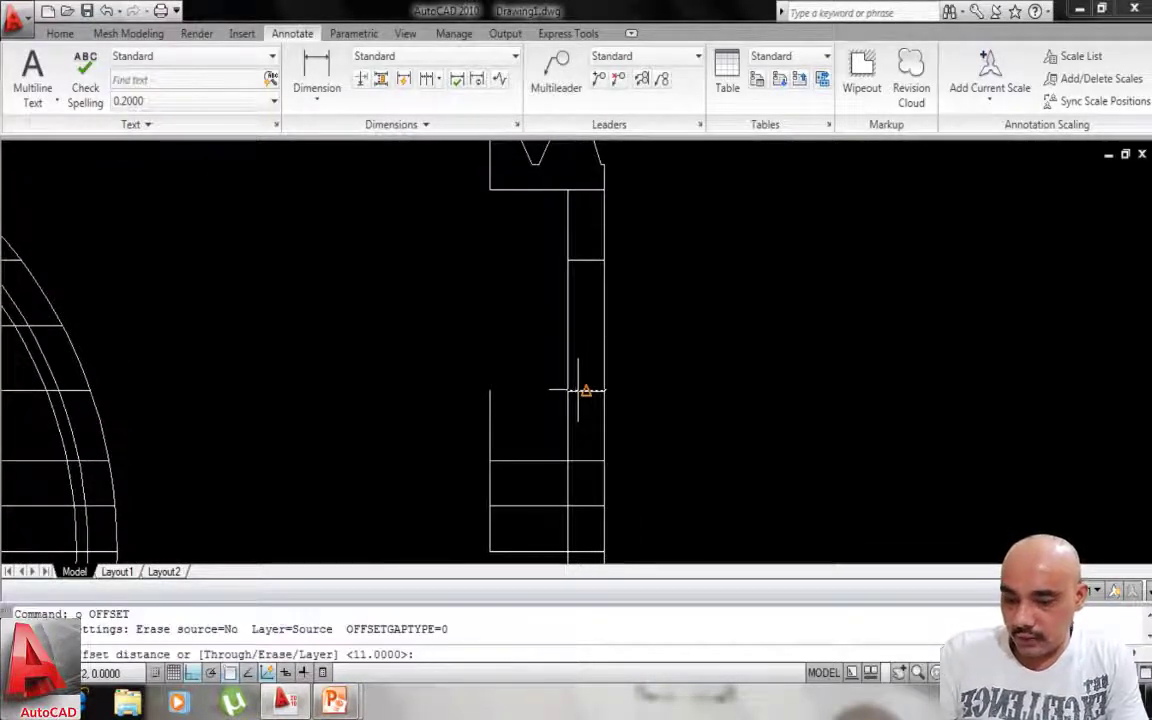
pyautogui.write('64/2')
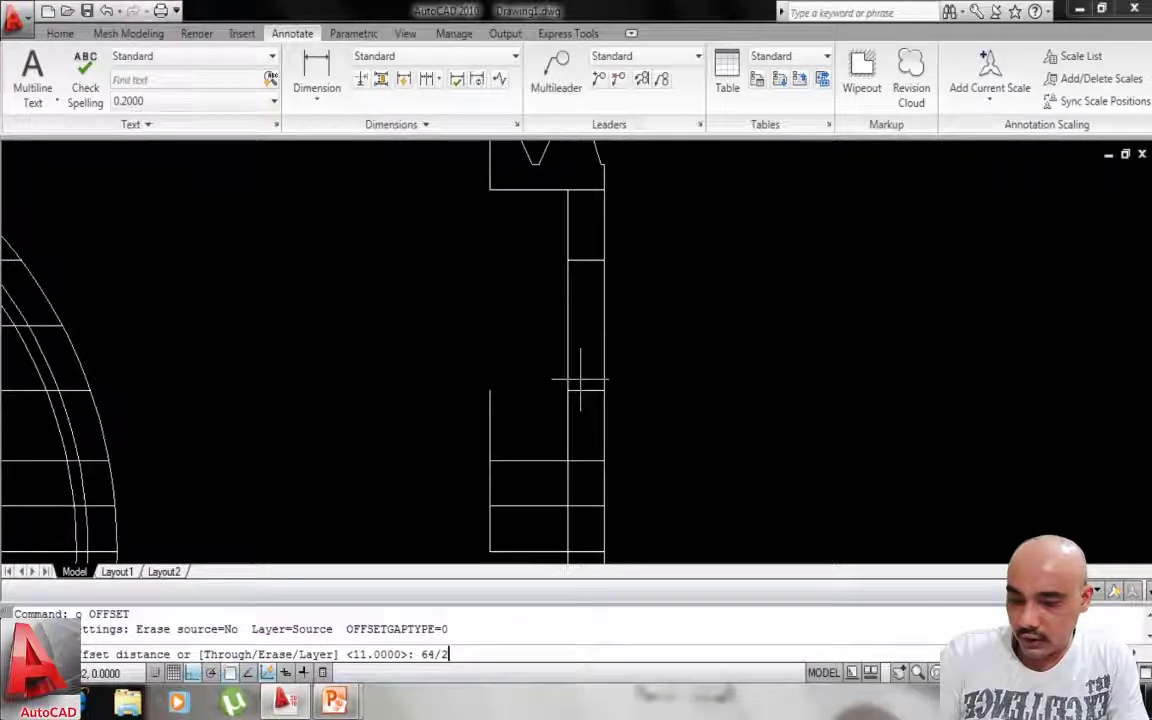
pyautogui.press('Return')
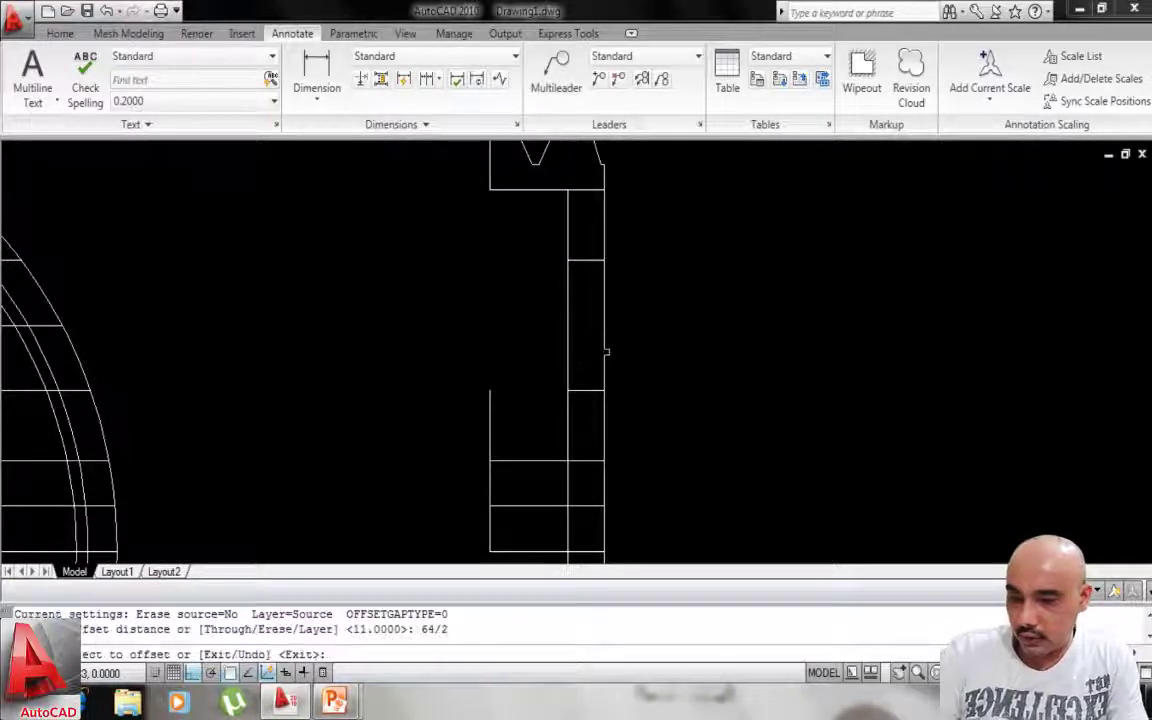
pyautogui.click(604, 352)
pyautogui.click(548, 359)
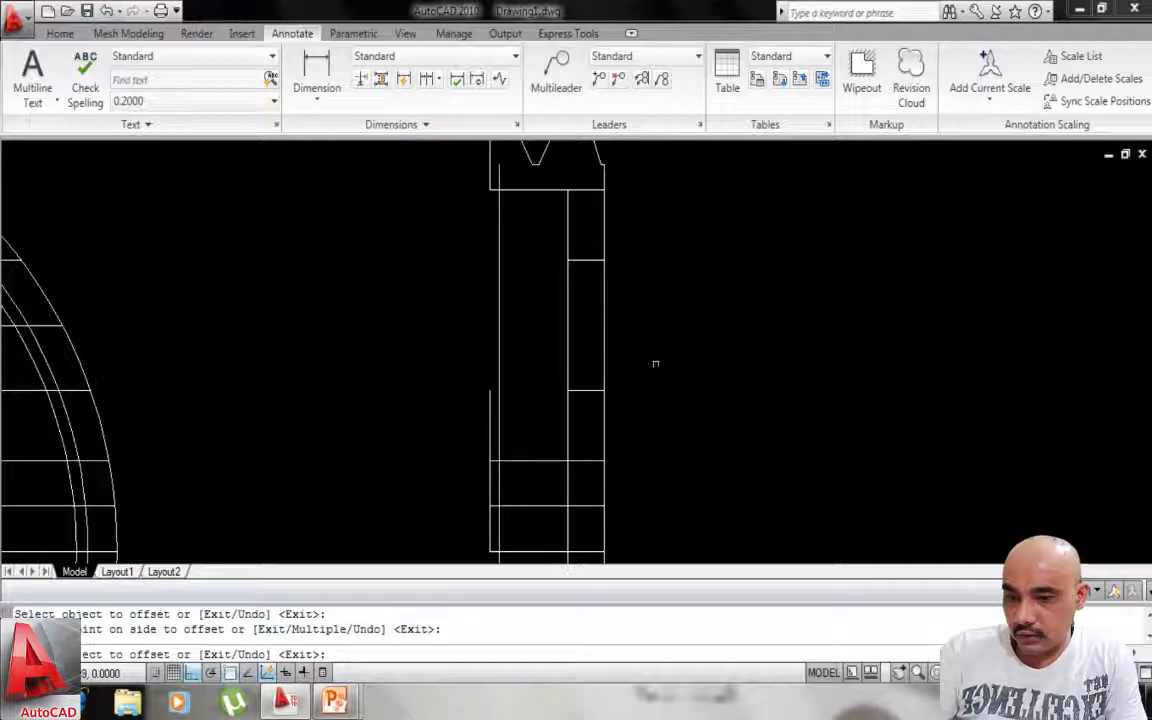
pyautogui.moveTo(655, 363)
pyautogui.mouseDown(button='middle')
pyautogui.moveTo(674, 370)
pyautogui.moveTo(700, 320)
pyautogui.mouseUp(button='middle')
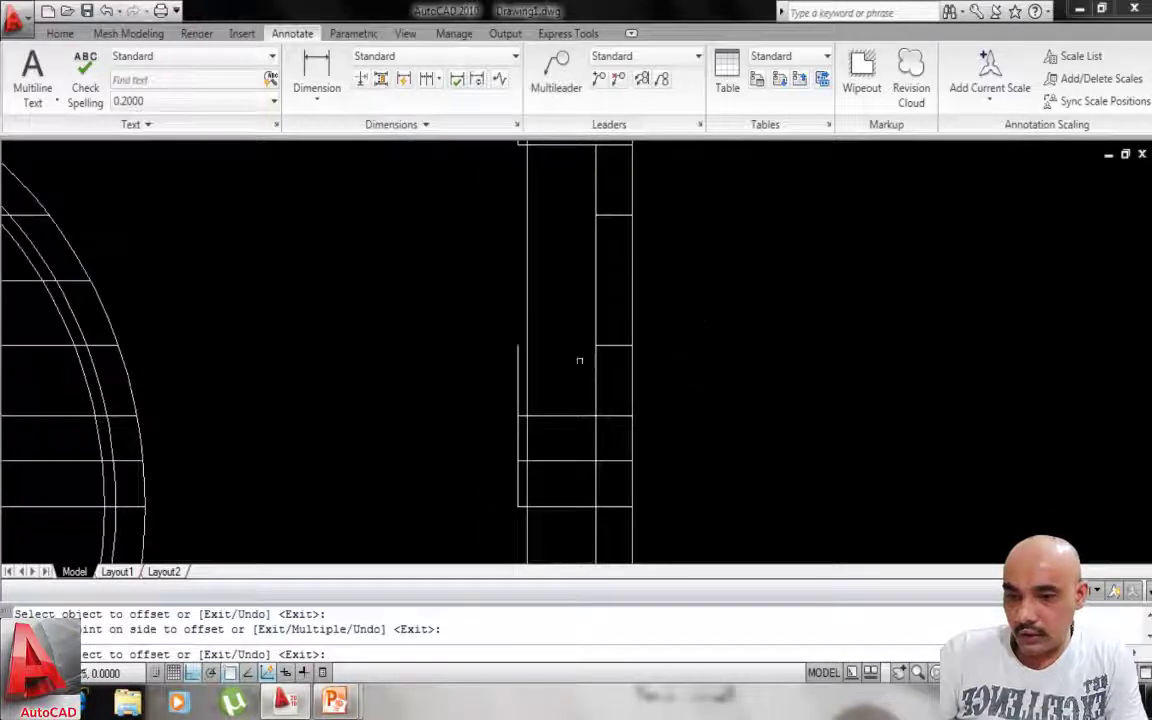
pyautogui.moveTo(579, 360); pyautogui.dragTo(670, 319, button='middle')
pyautogui.scroll(-2, 628, 341)
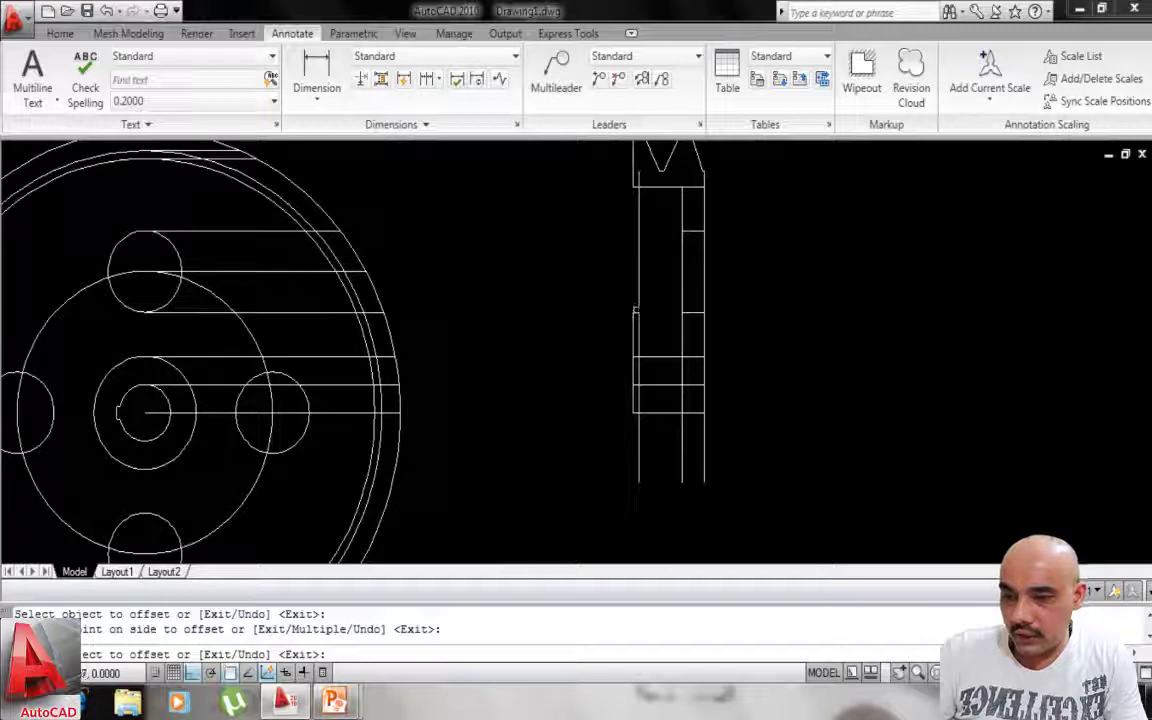
pyautogui.scroll(3, 665, 318)
pyautogui.write('l')
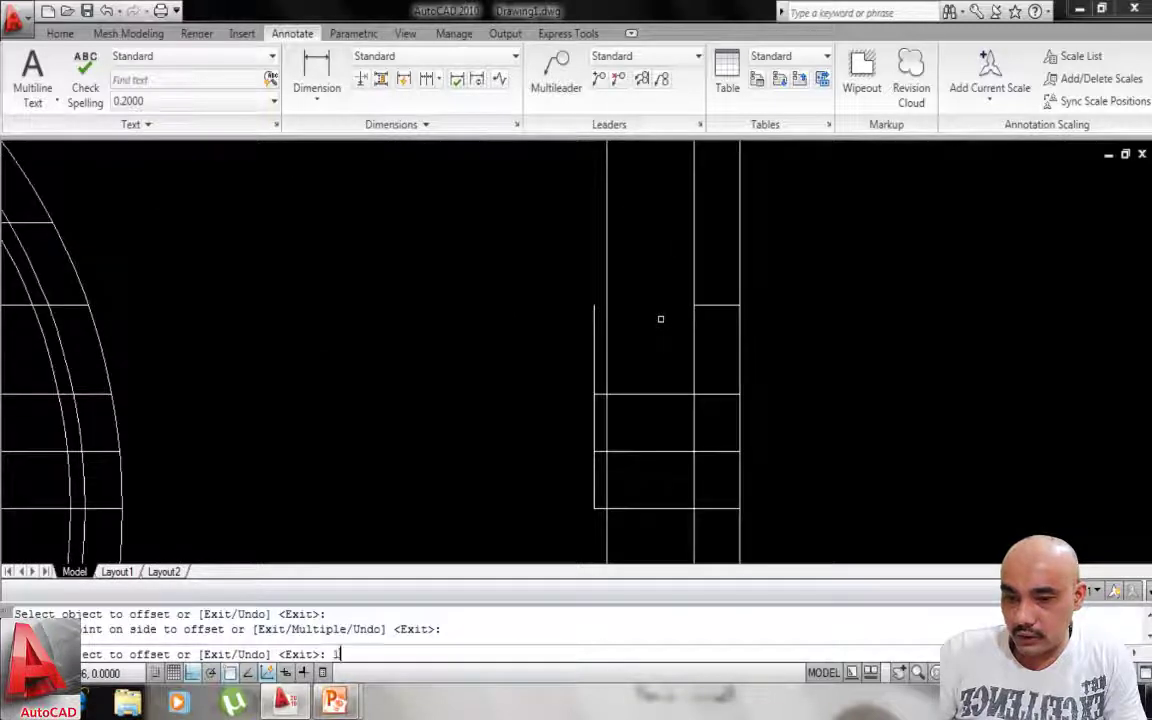
pyautogui.press('Return')
pyautogui.press('Escape')
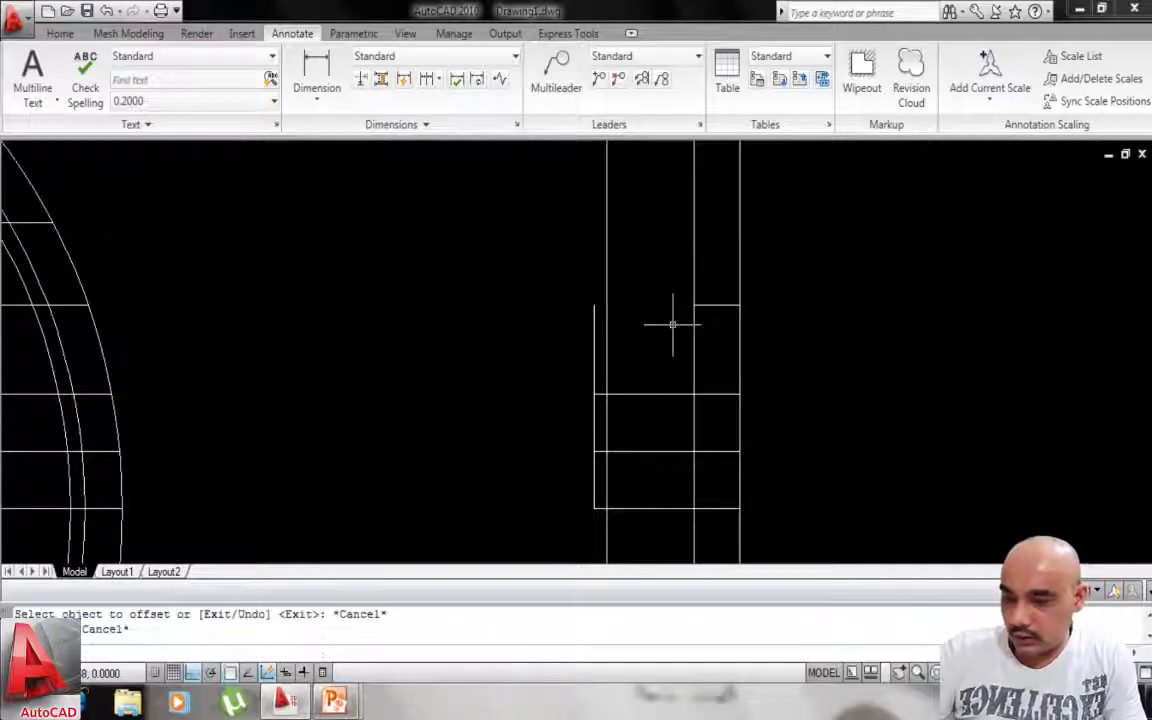
# Try to extend the hole's lower projection line in the web to the offset vertical line.
pyautogui.write('ex')
pyautogui.press('Return')
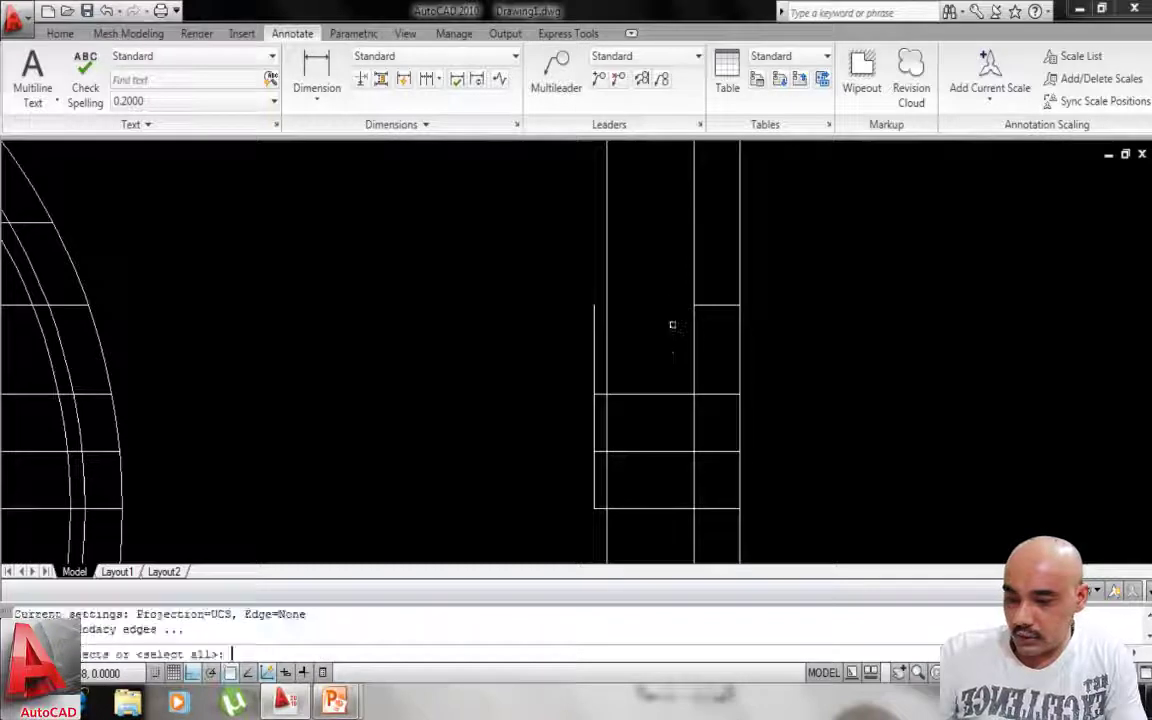
pyautogui.click(604, 270)
pyautogui.click(610, 279)
pyautogui.click(607, 279)
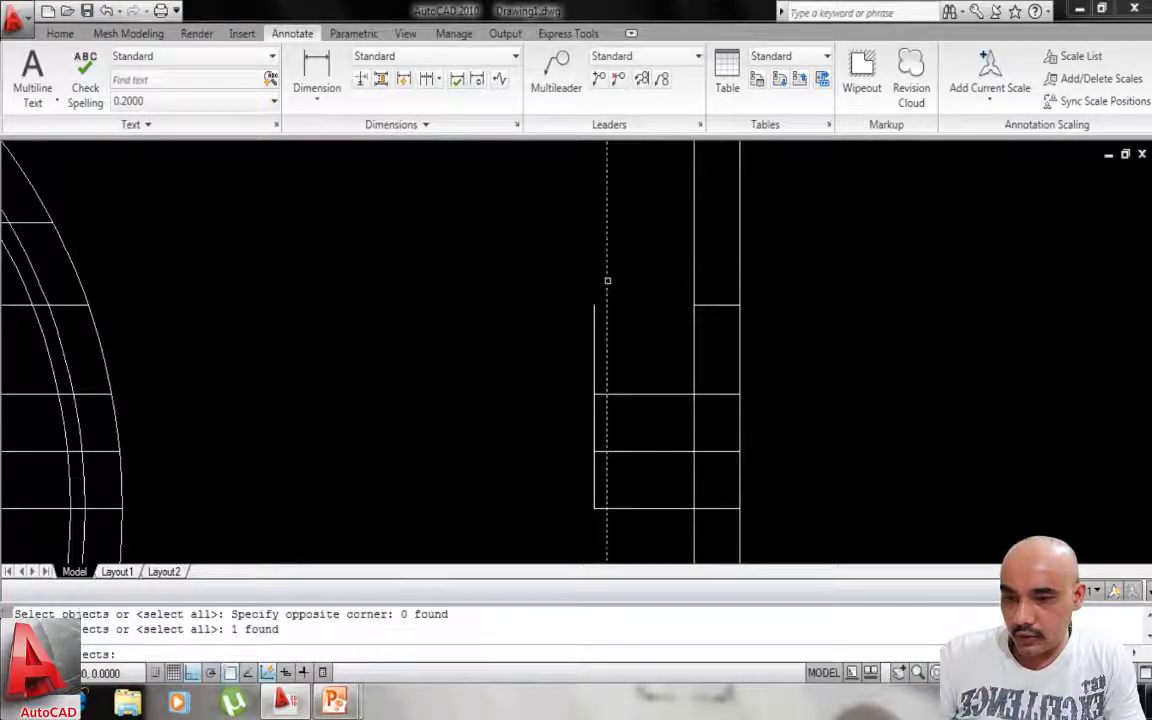
pyautogui.press('Return')
pyautogui.click(717, 305)
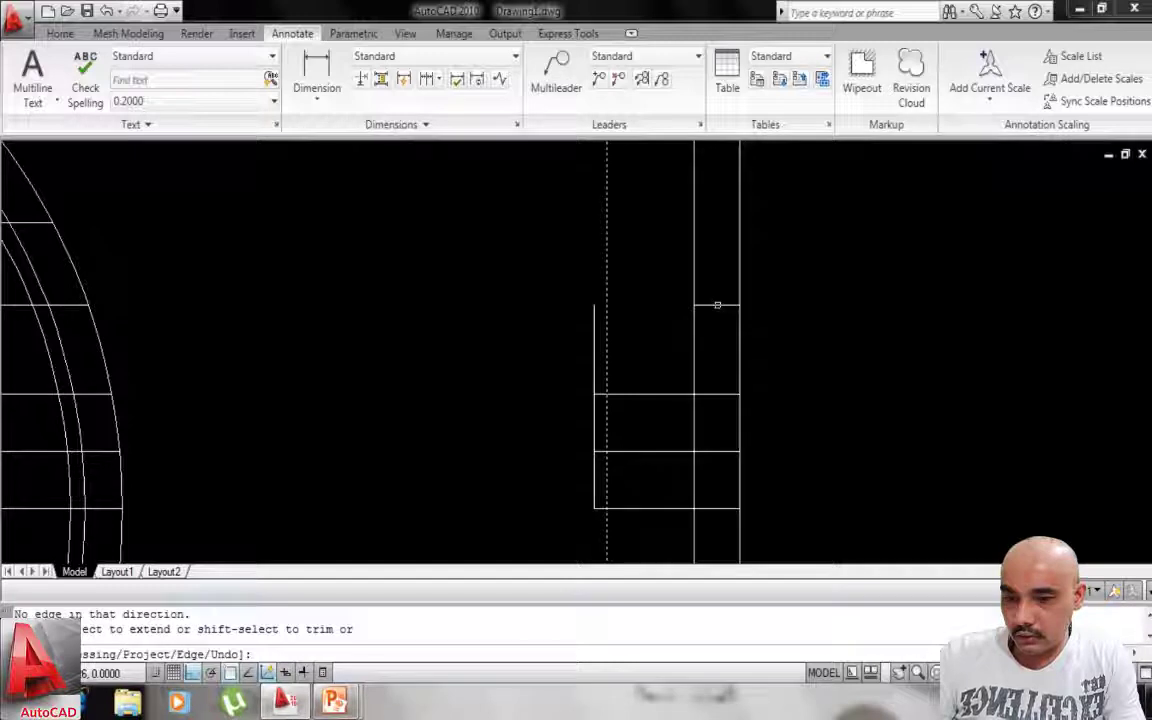
pyautogui.press('Escape')
# Extend the lower hole line leftward from the web, using the offset vertical line as the boundary edge.
pyautogui.press('Return')
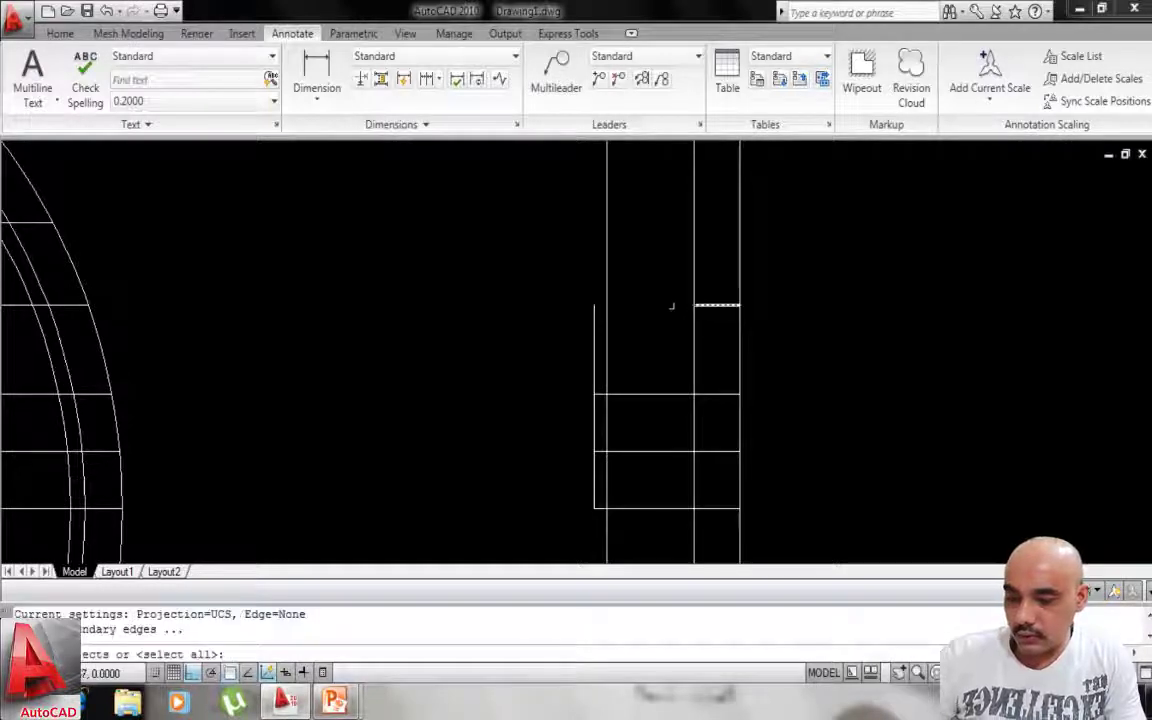
pyautogui.click(607, 290)
pyautogui.press('Return')
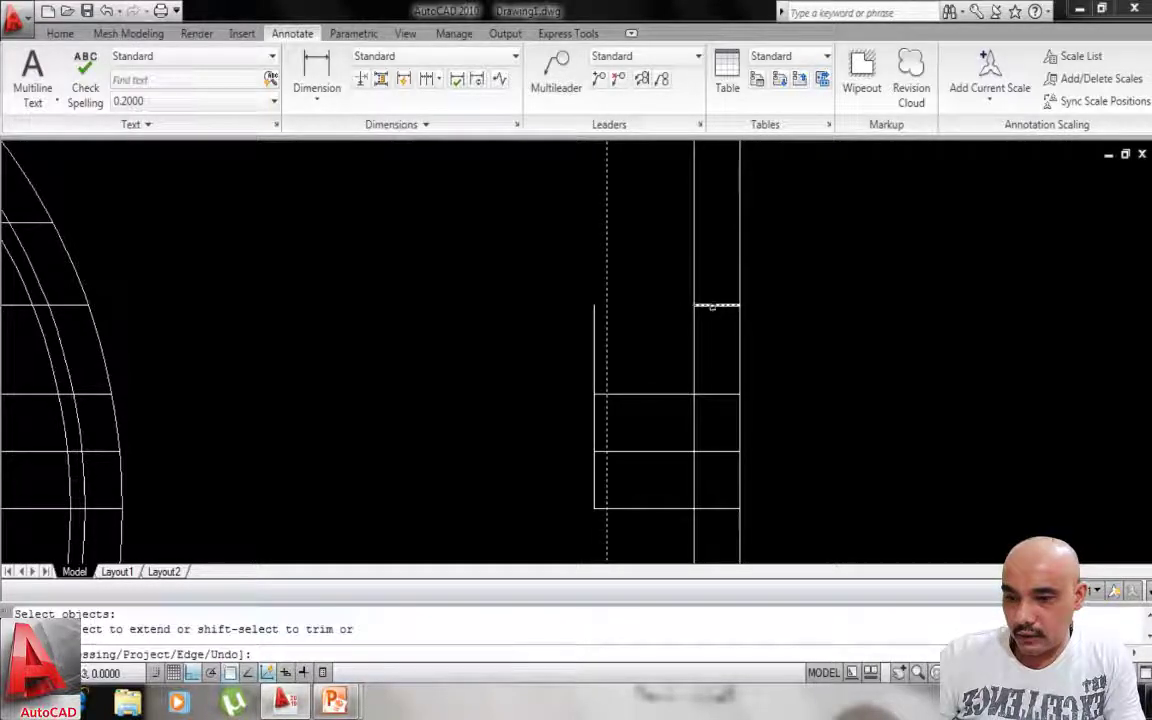
pyautogui.click(711, 306)
pyautogui.press('Return')
pyautogui.moveTo(634, 337); pyautogui.dragTo(638, 380, button='middle')
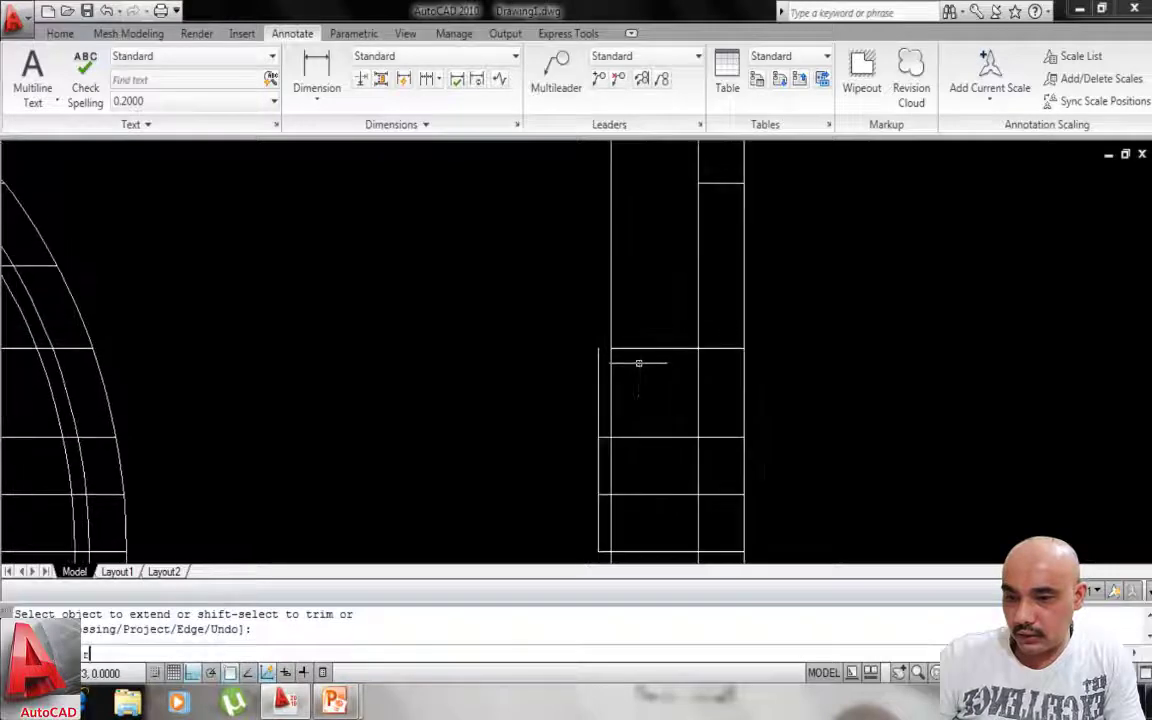
# Trim the side view's inner vertical line where it rises above the top horizontal edge of the hub block.
pyautogui.write('tr')
pyautogui.press('Return')
pyautogui.press('Return')
pyautogui.click(610, 296)
pyautogui.moveTo(633, 305); pyautogui.dragTo(622, 286, button='middle')
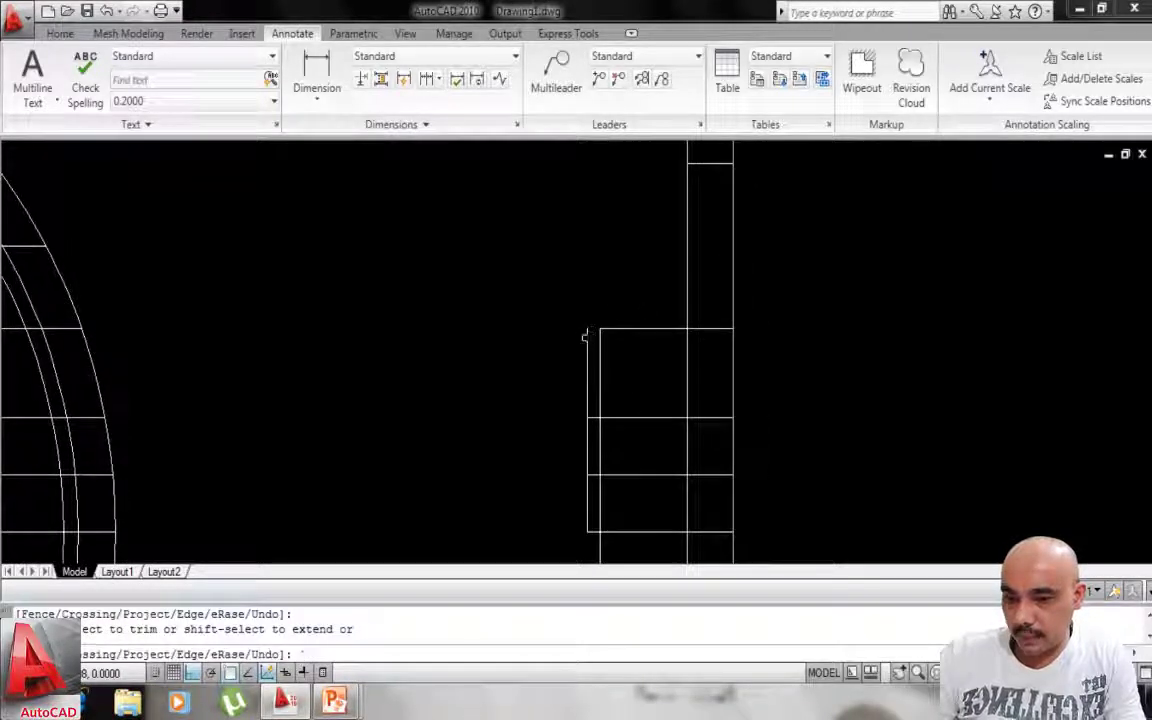
# Erase the leftover short vertical line just outside the hub block's left edge in the side view.
pyautogui.press('Escape')
pyautogui.click(584, 338)
pyautogui.click(584, 350)
pyautogui.click(585, 353)
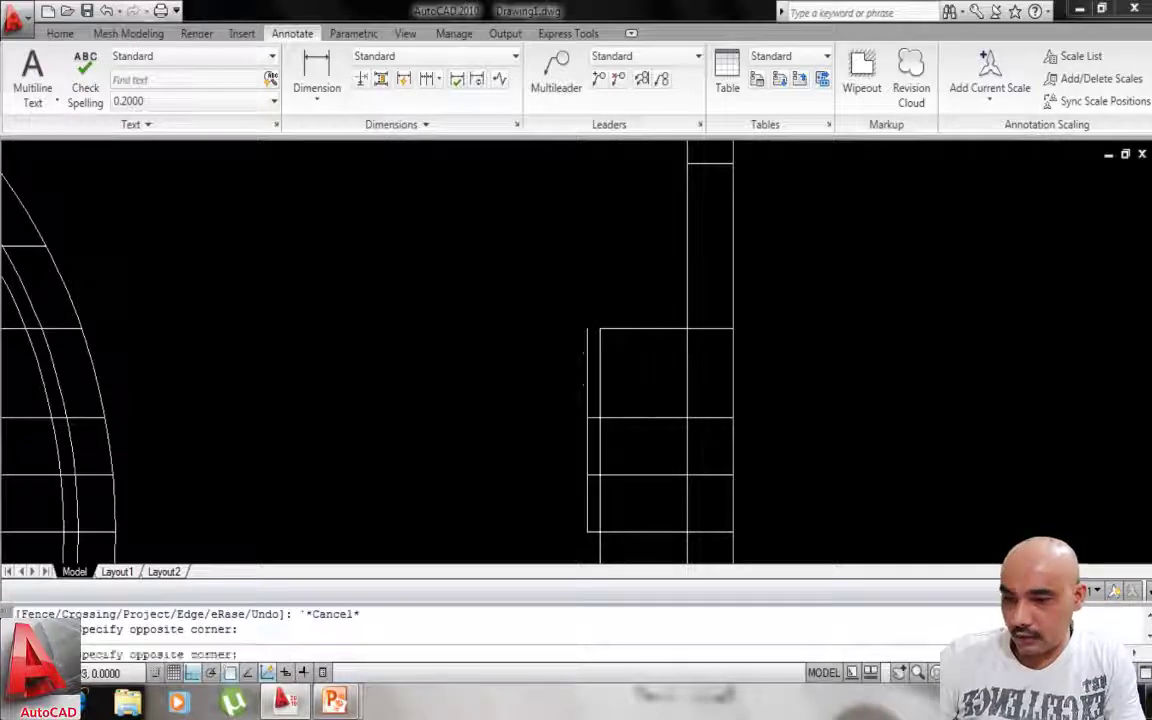
pyautogui.click(587, 362)
pyautogui.click(588, 366)
pyautogui.press('Delete')
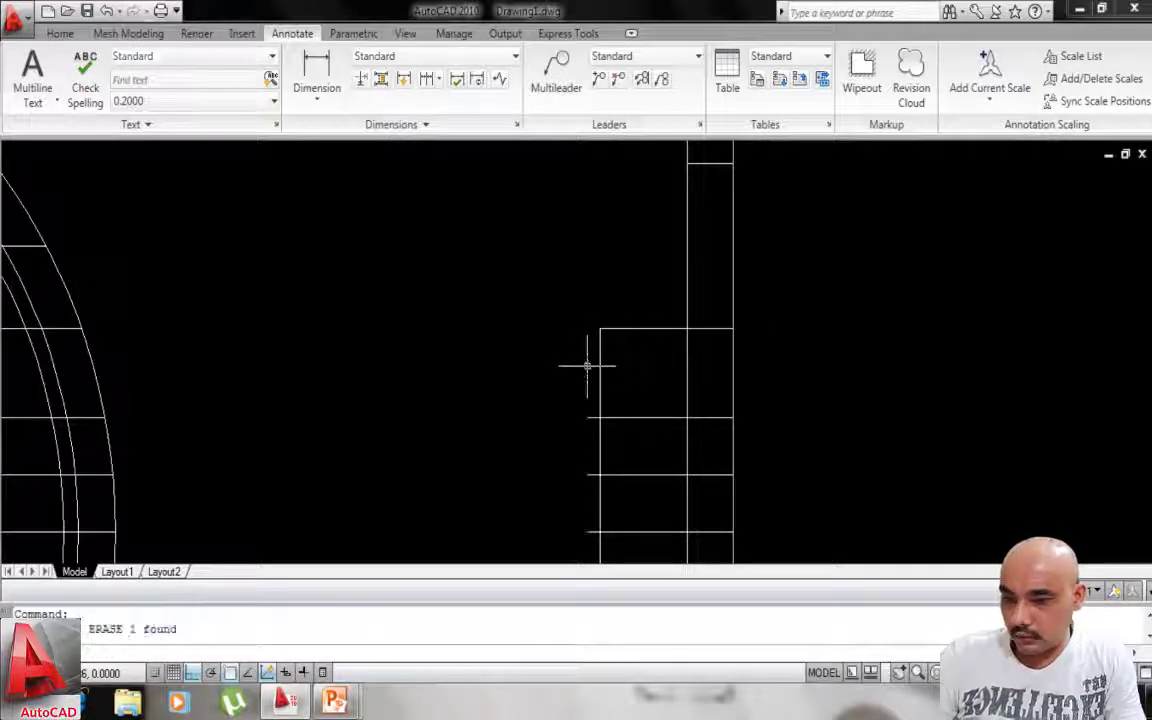
pyautogui.moveTo(614, 344); pyautogui.dragTo(568, 350, button='middle')
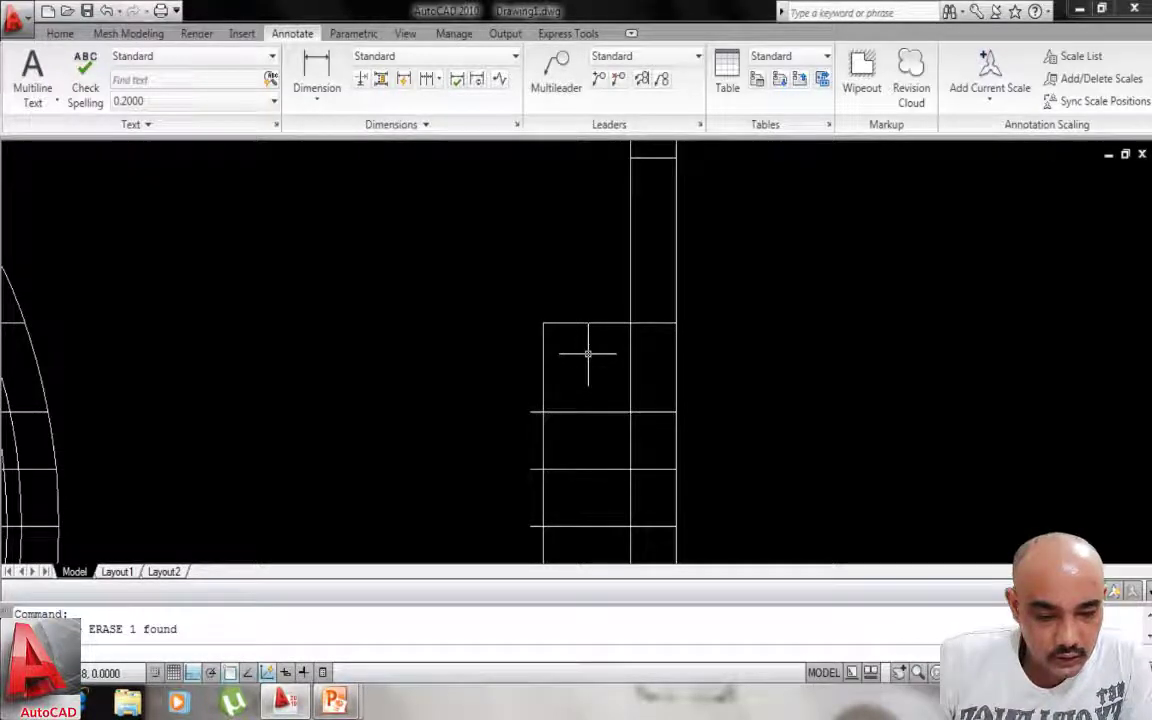
# Trim the side view's three vertical lines where they extend below the horizontal centre line.
pyautogui.scroll(-2, 588, 353)
pyautogui.moveTo(535, 386); pyautogui.dragTo(699, 295, button='middle')
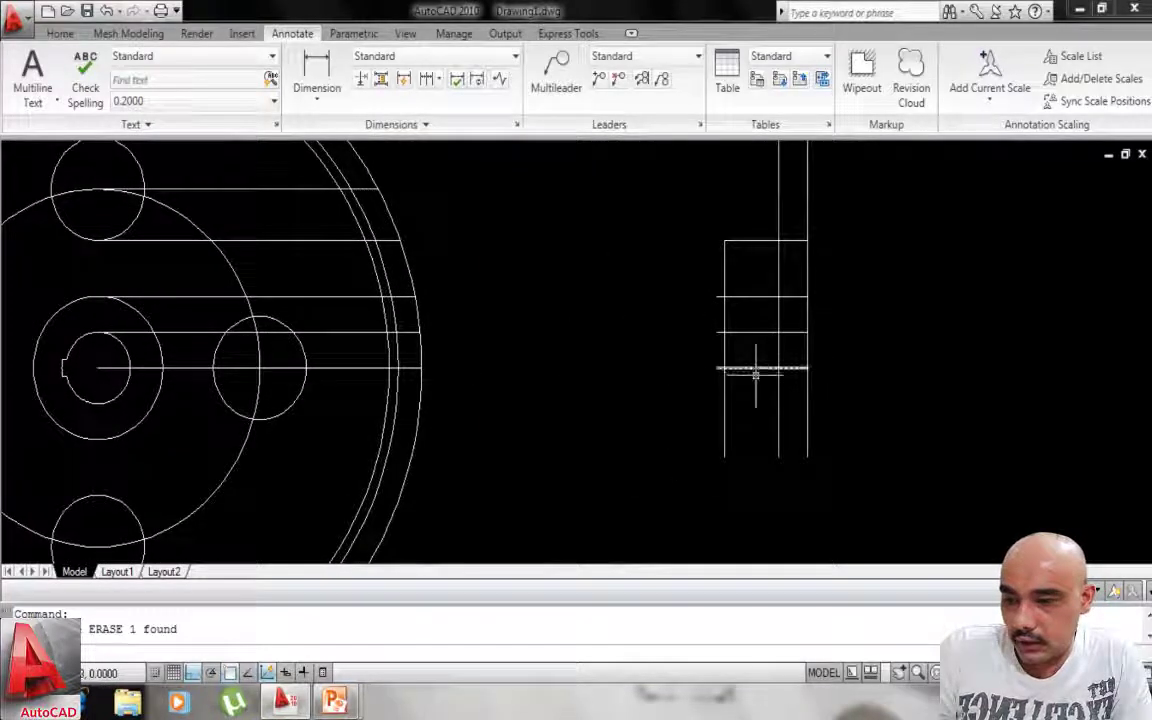
pyautogui.write('r')
pyautogui.press('Return')
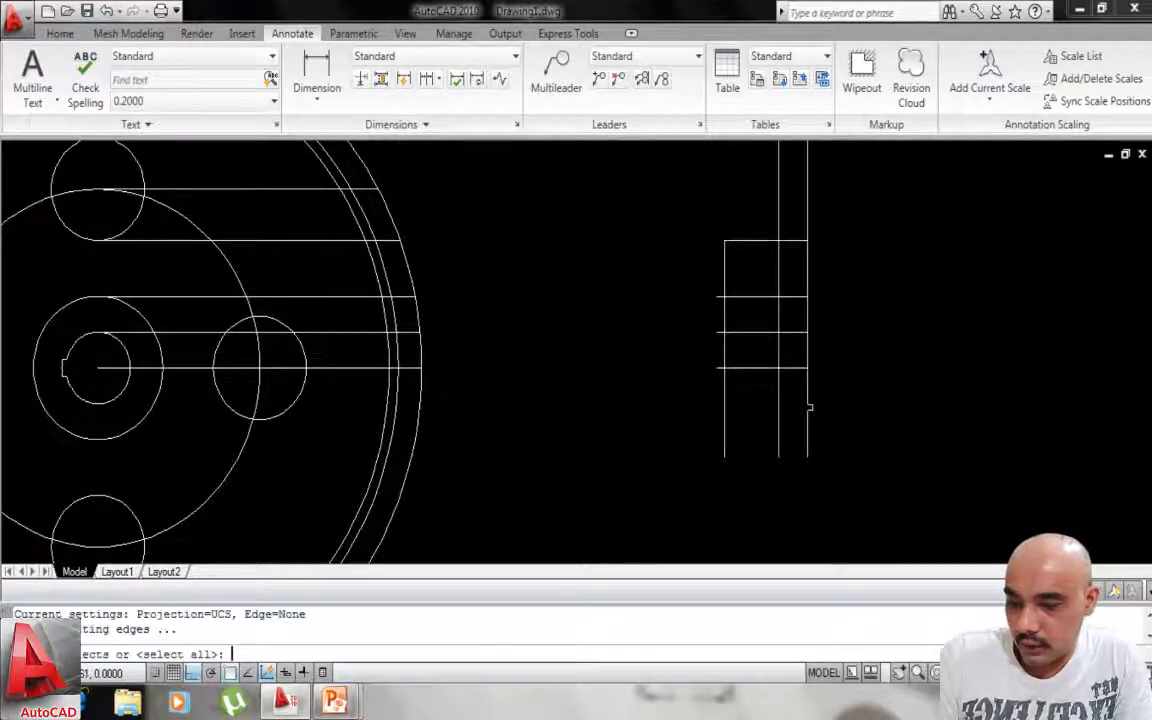
pyautogui.press('Return')
pyautogui.click(848, 400)
pyautogui.click(677, 455)
pyautogui.scroll(2, 700, 425)
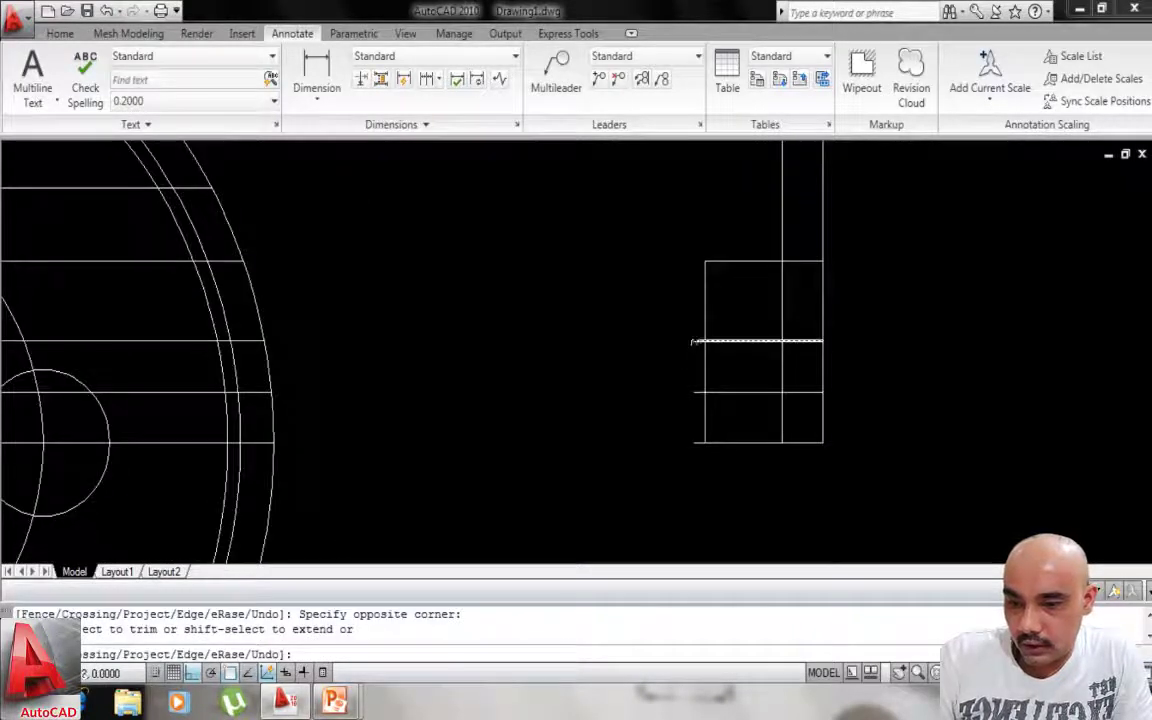
# Trim the horizontal line stubs that protrude past the hub block's left edge.
pyautogui.click(693, 342)
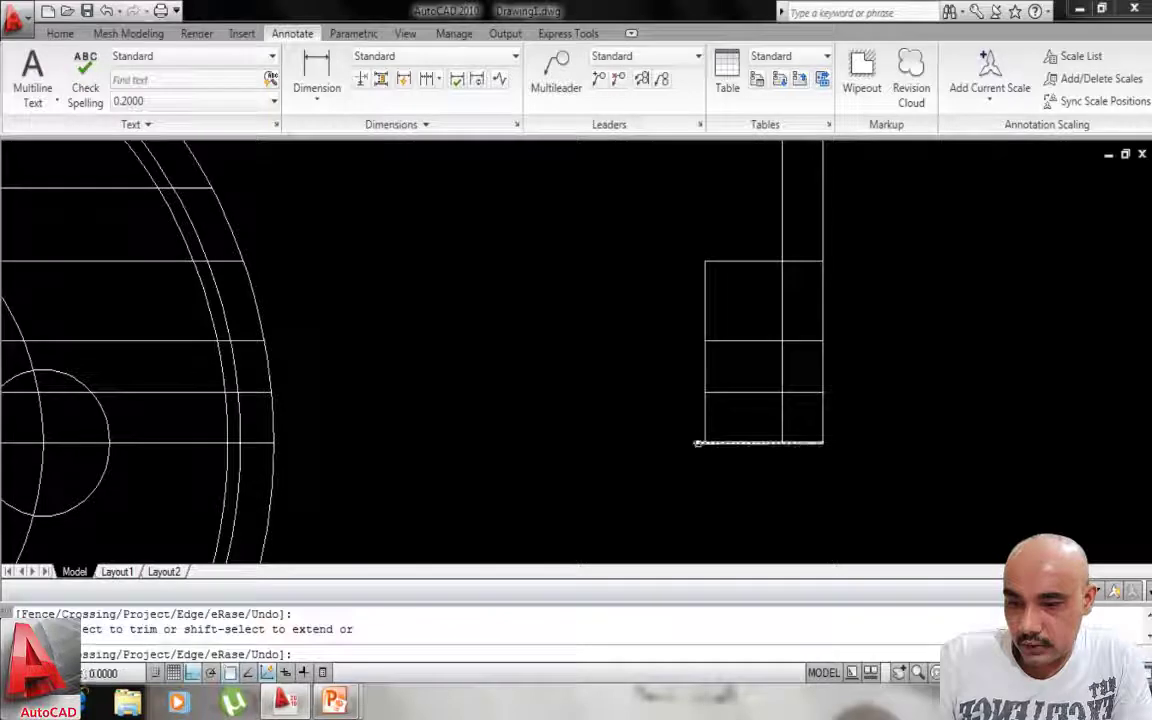
pyautogui.click(697, 442)
pyautogui.scroll(-2, 630, 392)
pyautogui.moveTo(679, 343); pyautogui.dragTo(657, 407, button='middle')
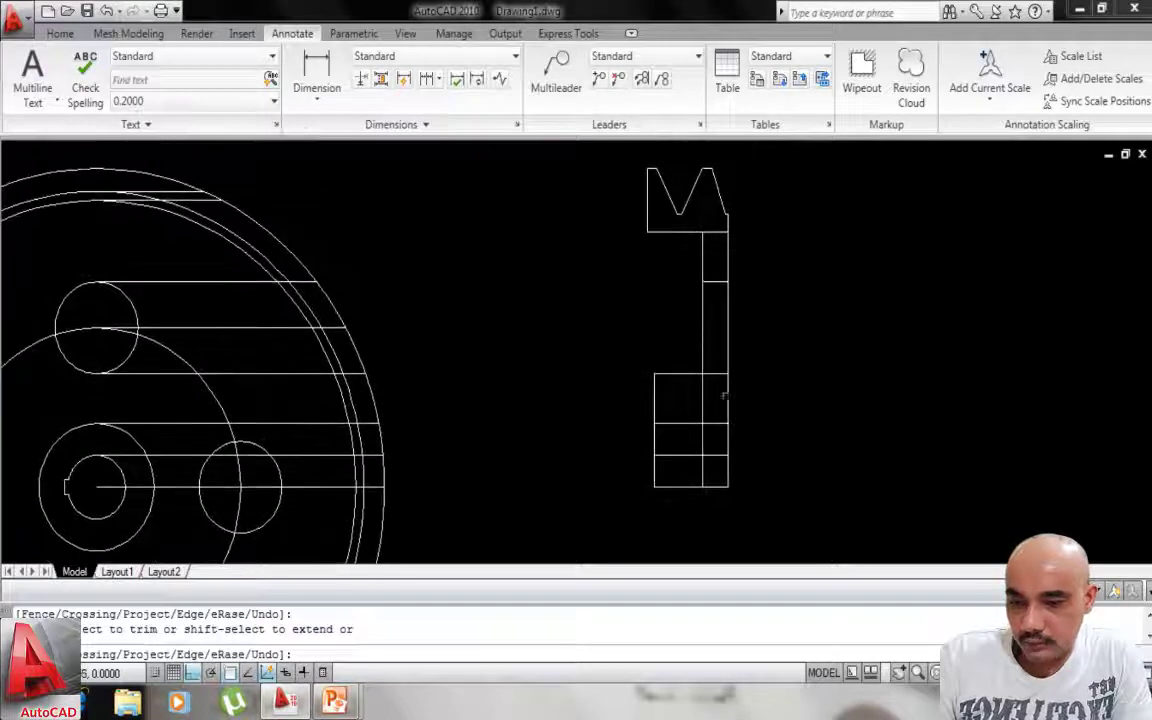
# Remove the web's vertical line inside the hub block, trimming the upper segments and erasing the remaining bottom piece.
pyautogui.click(701, 410)
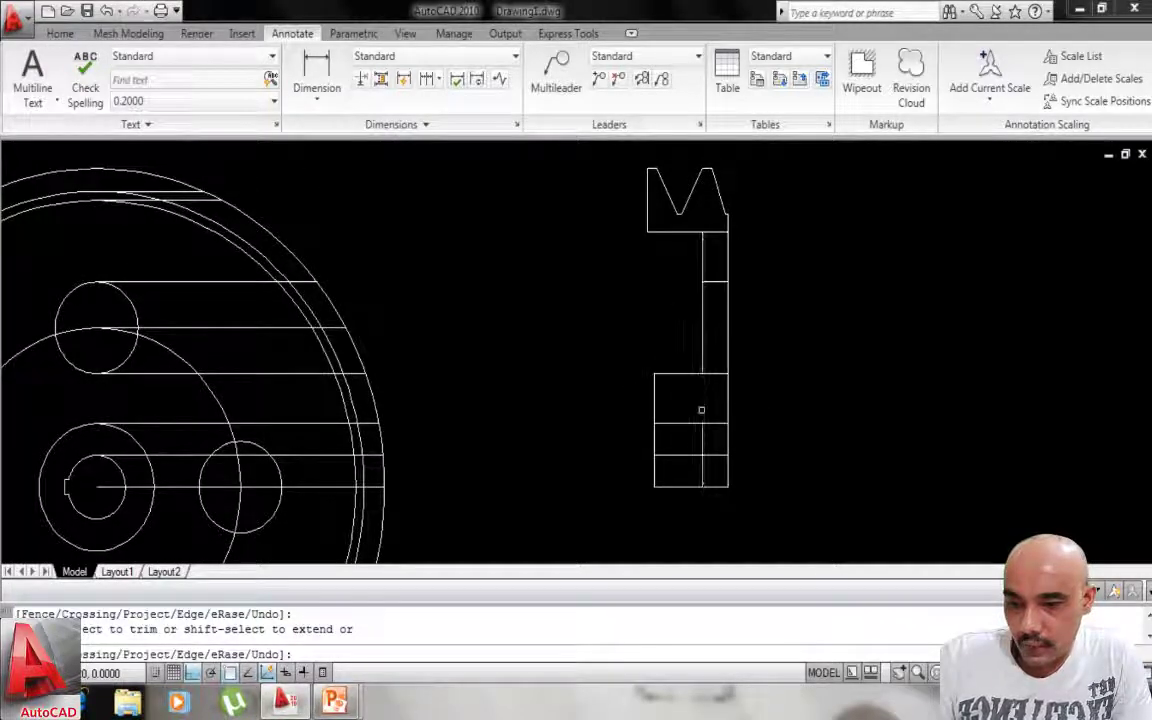
pyautogui.click(703, 444)
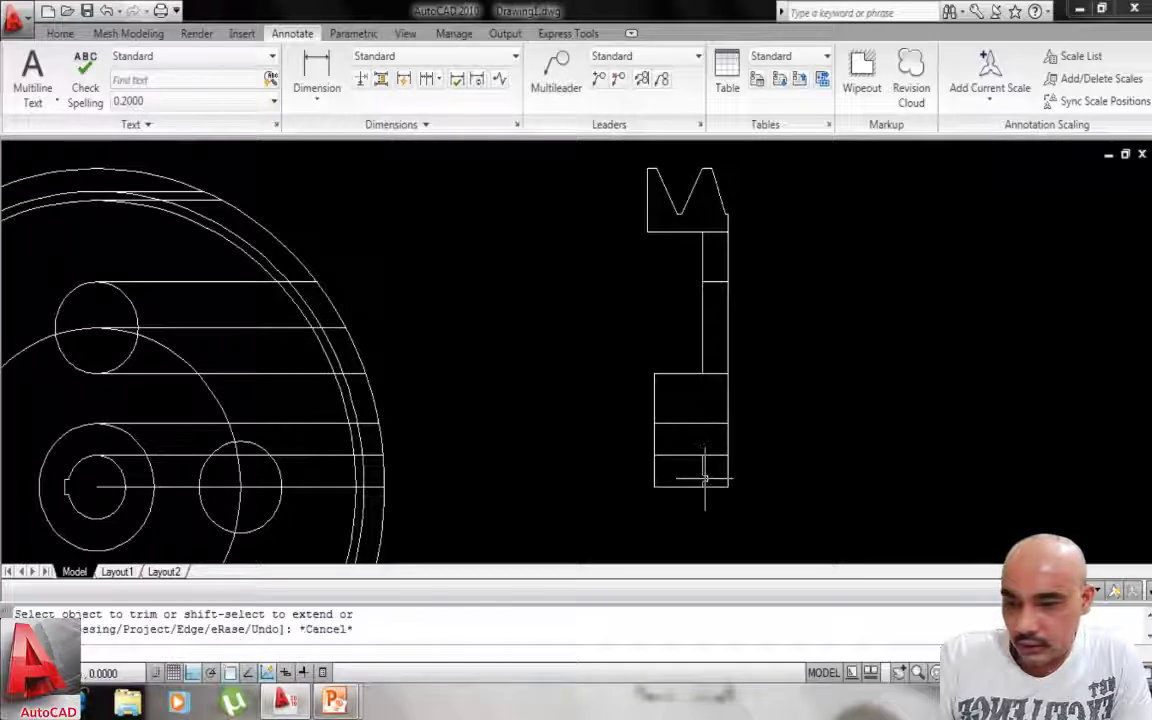
pyautogui.press('Escape')
pyautogui.click(701, 470)
pyautogui.press('Delete')
pyautogui.moveTo(698, 358)
pyautogui.mouseDown(button='middle')
pyautogui.moveTo(680, 406)
pyautogui.moveTo(658, 391)
pyautogui.moveTo(668, 381)
pyautogui.mouseUp(button='middle')
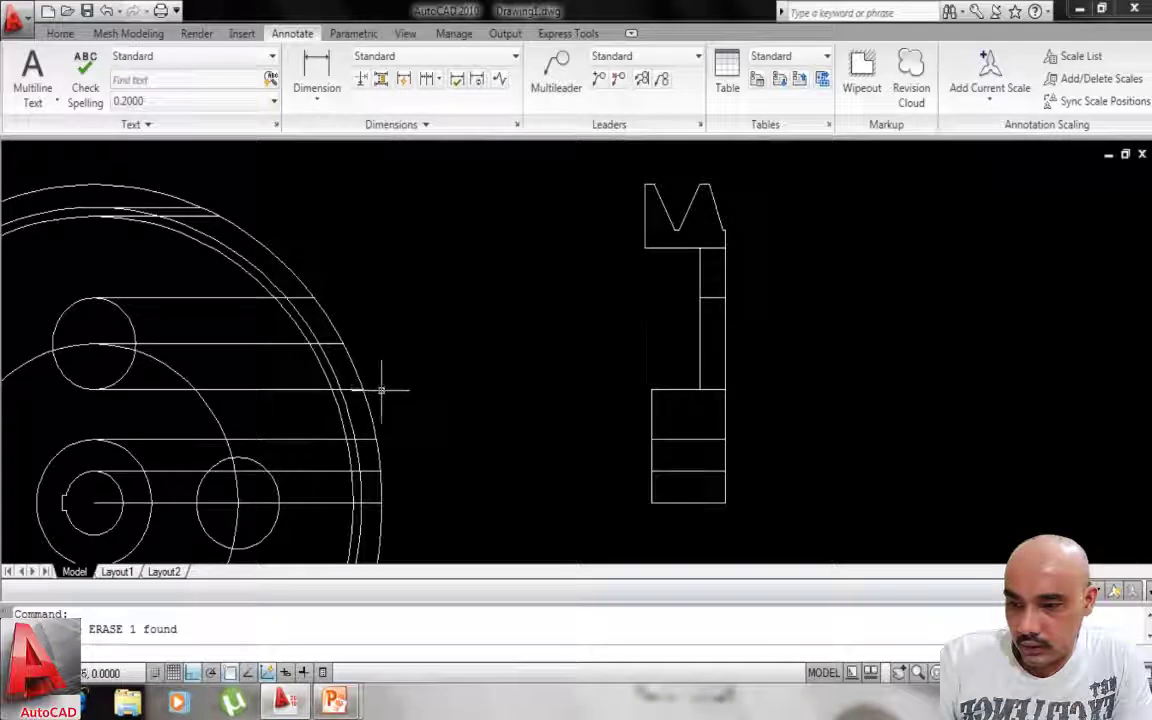
pyautogui.write('l')
pyautogui.press('Return')
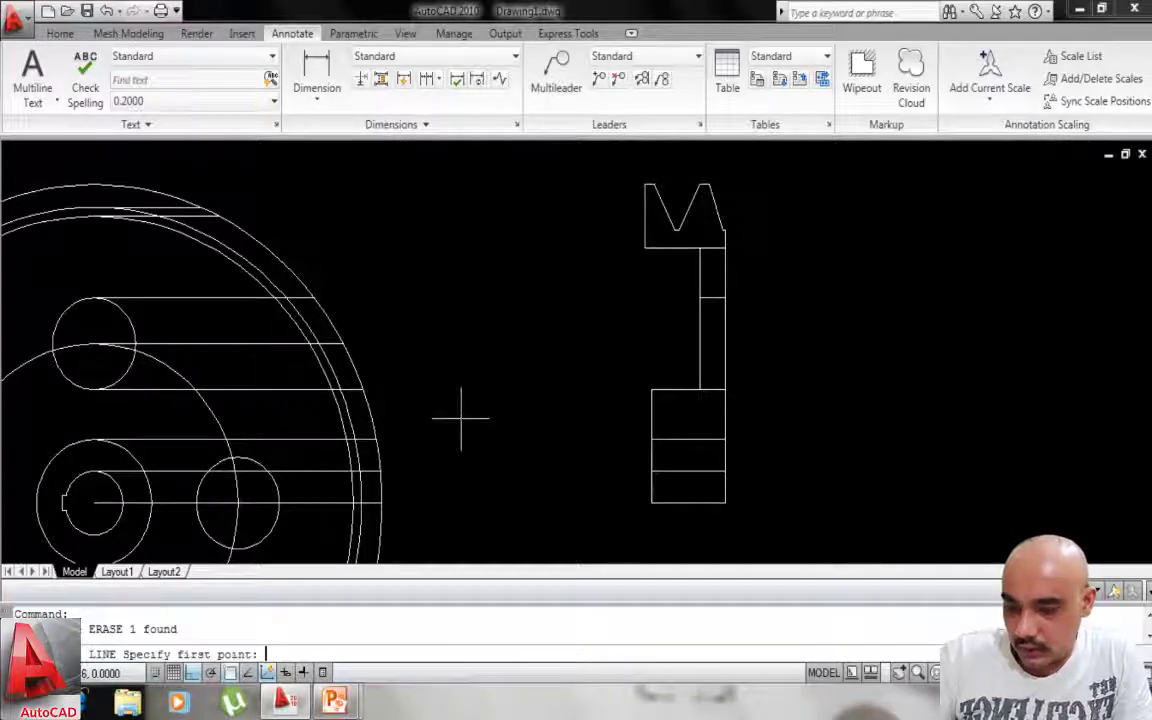
pyautogui.press('Escape')
pyautogui.press('Escape')
# Extend the projection line from the bottom of the upper hole to the side view's right vertical edge.
pyautogui.write('ex')
pyautogui.press('Return')
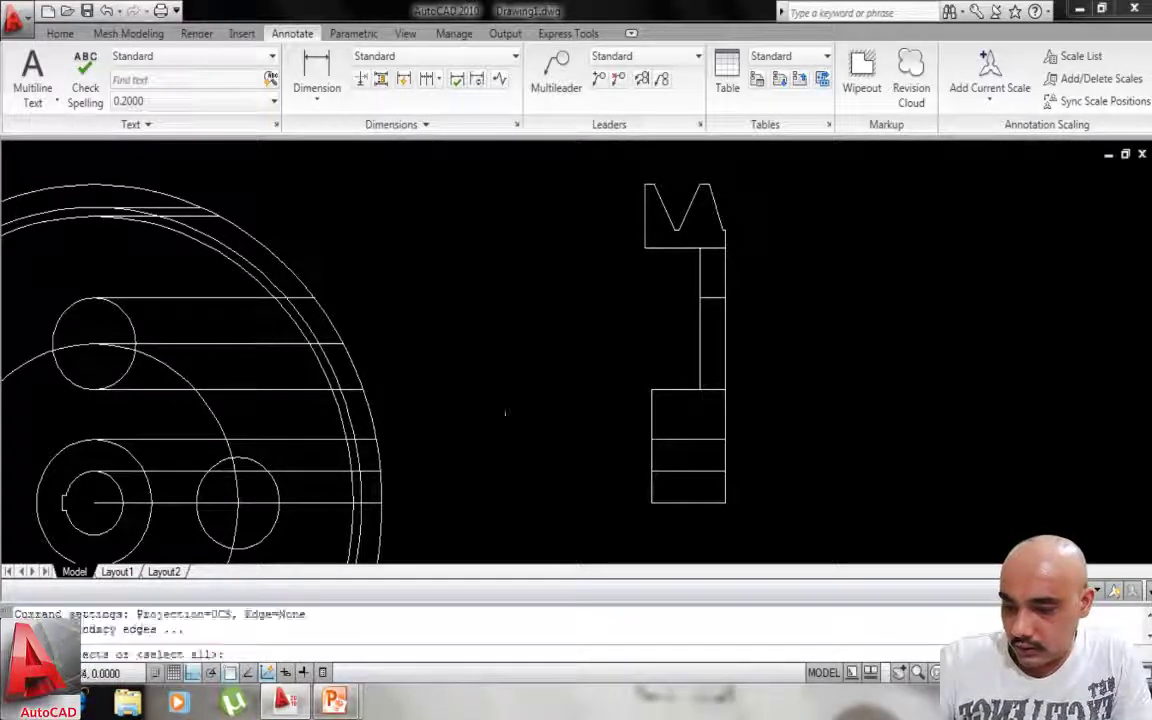
pyautogui.click(726, 366)
pyautogui.press('Return')
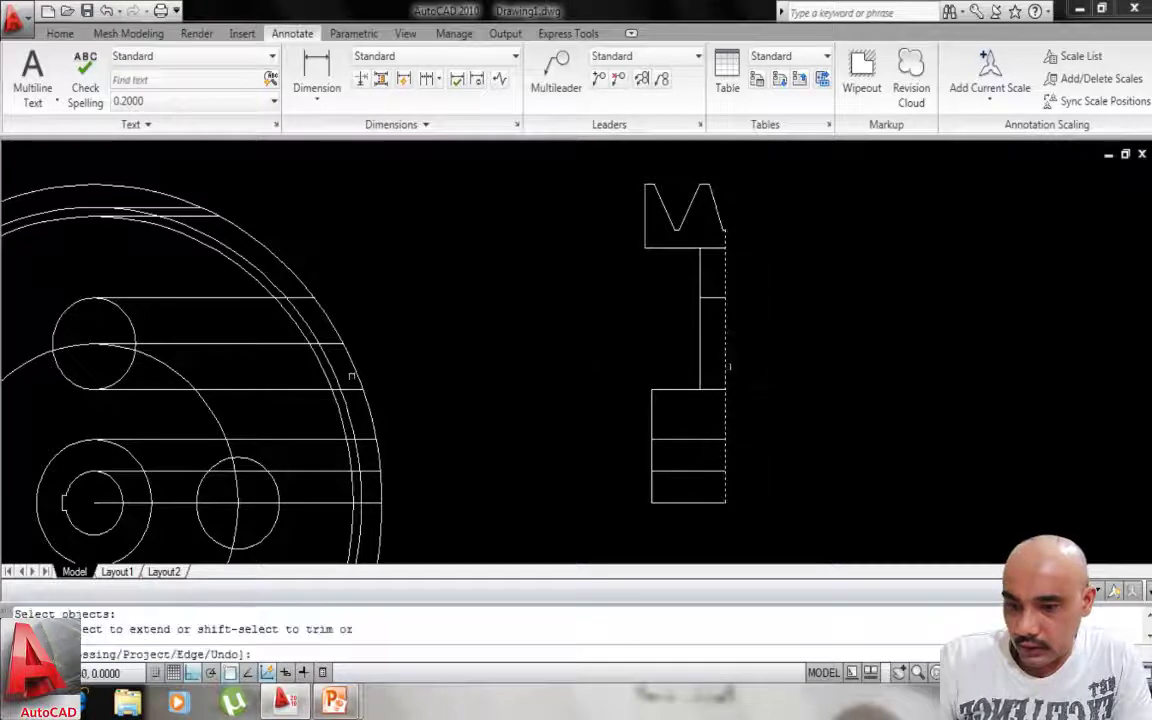
pyautogui.click(437, 389)
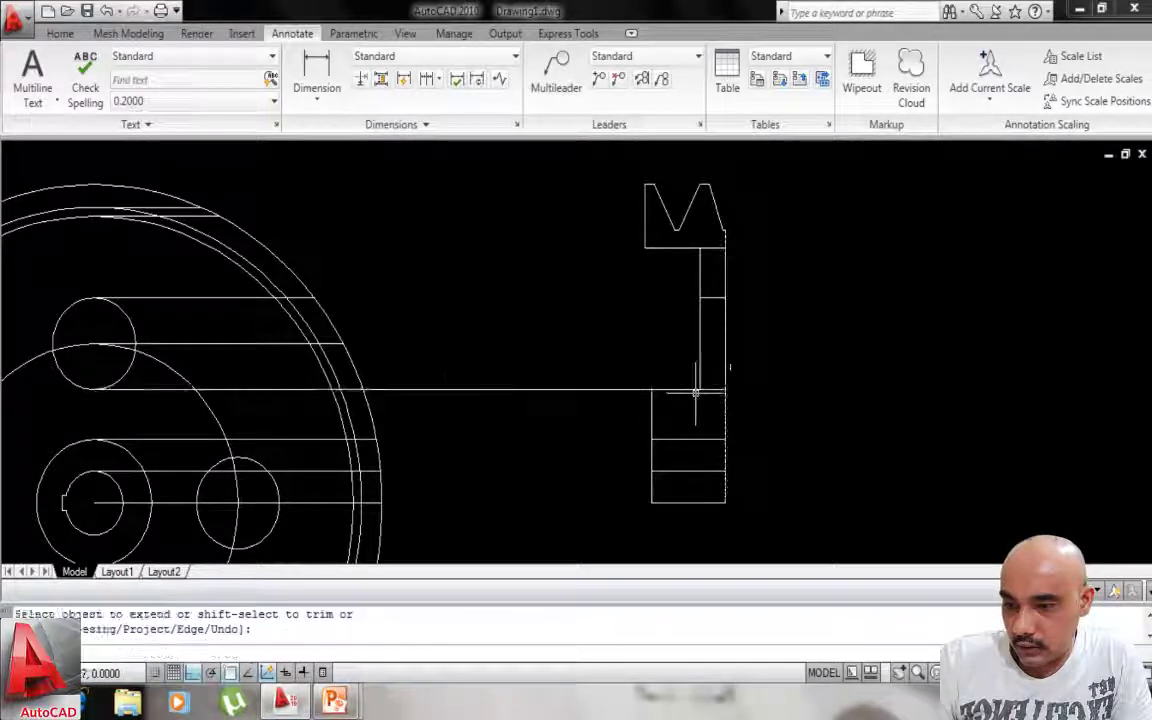
# Trim away the part of the extended projection line between the front view's outer circle and the side view.
pyautogui.write('tr')
pyautogui.press('Return')
pyautogui.press('Return')
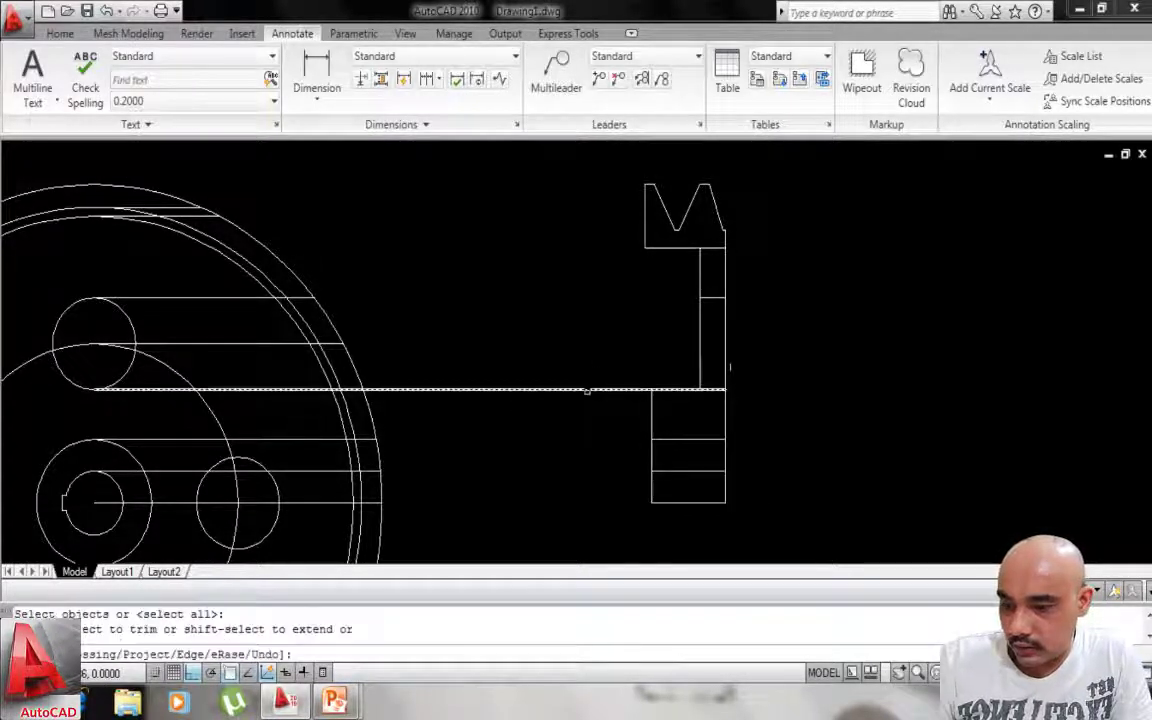
pyautogui.click(586, 393)
pyautogui.click(578, 401)
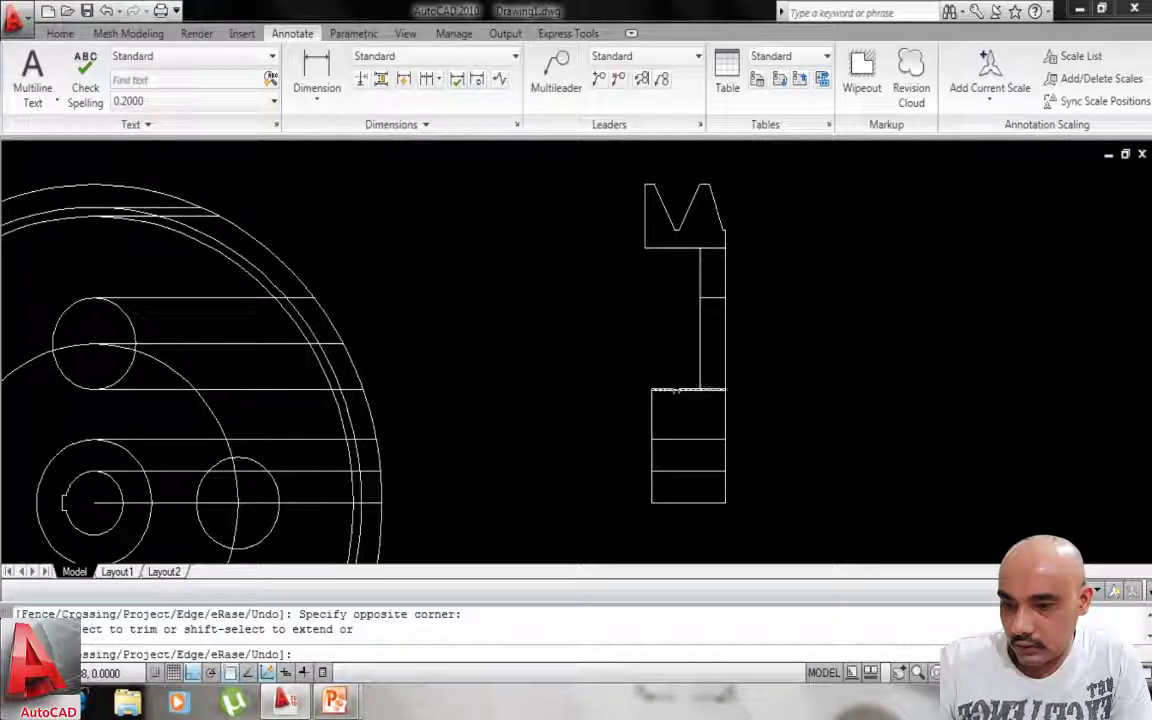
pyautogui.press('Escape')
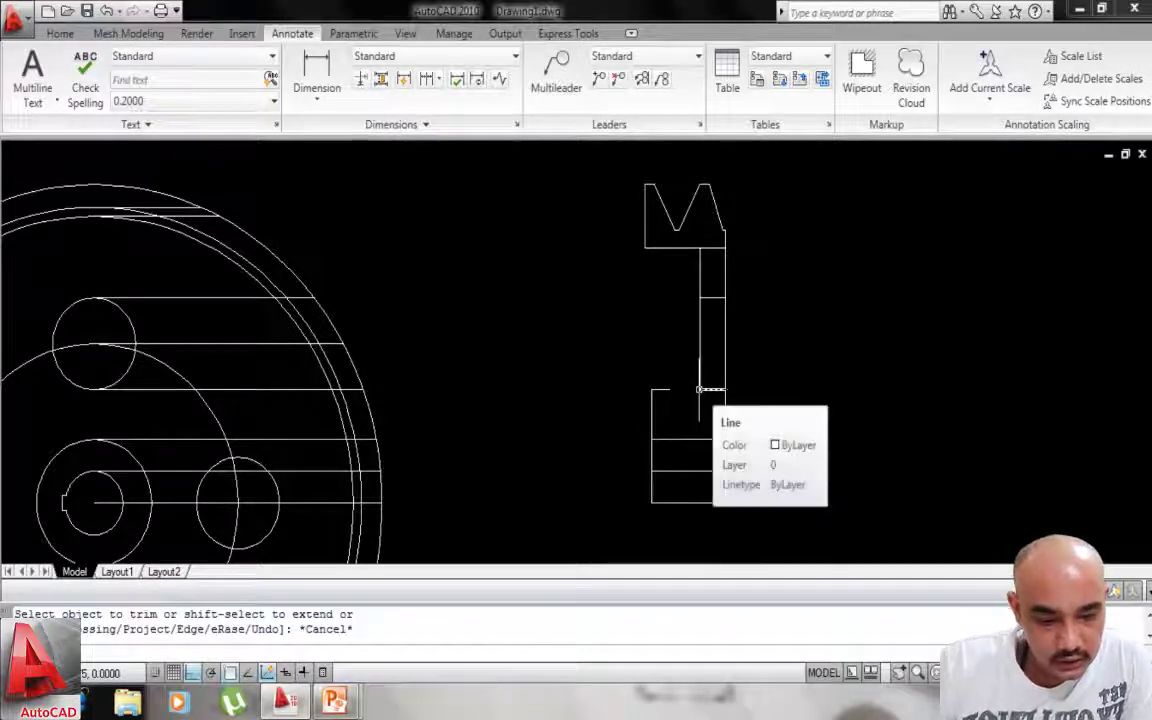
pyautogui.moveTo(532, 427); pyautogui.dragTo(537, 373, button='middle')
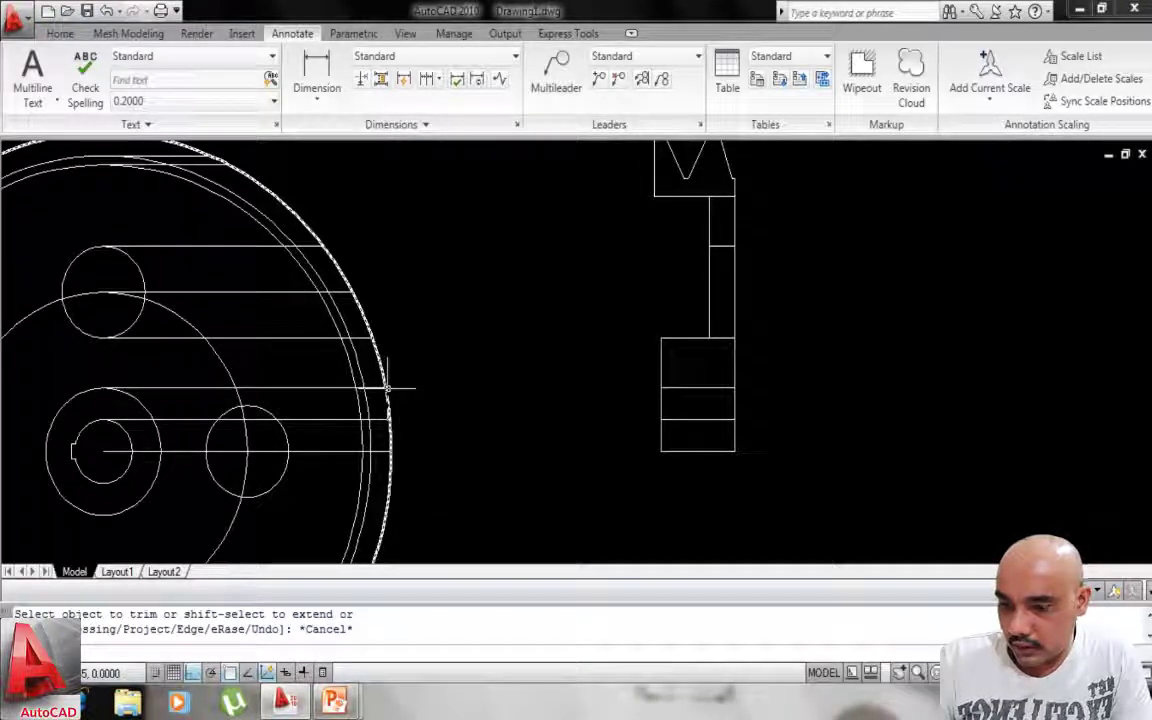
pyautogui.click(692, 387)
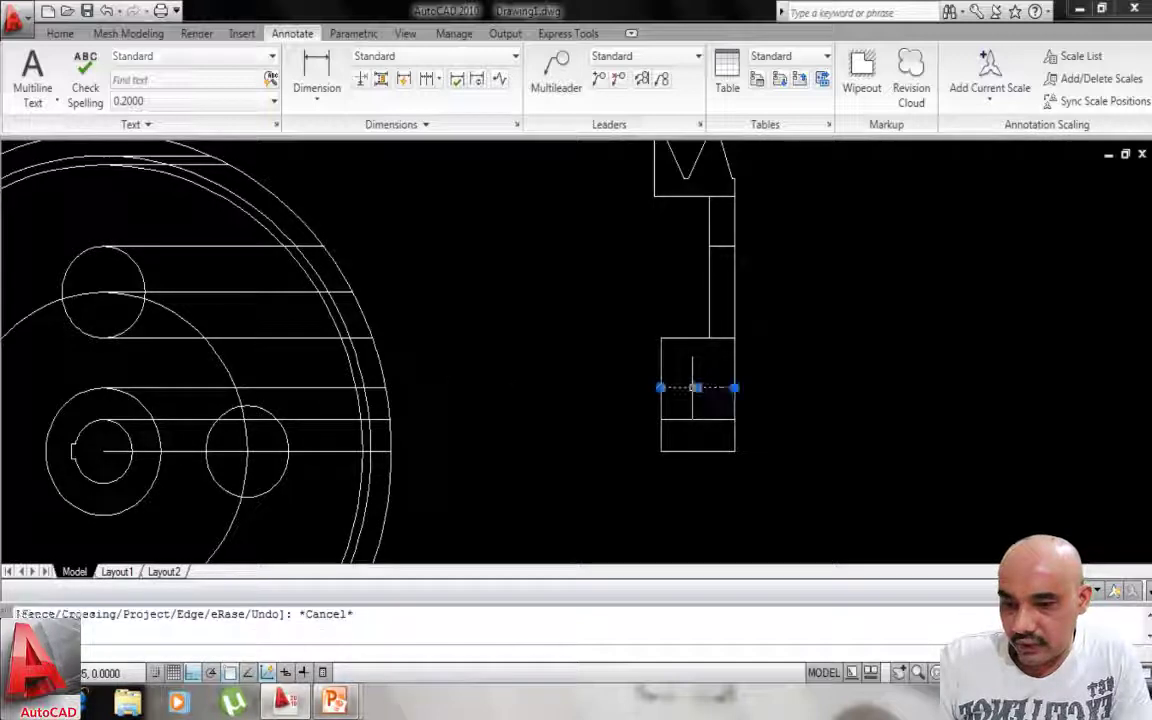
pyautogui.moveTo(689, 362); pyautogui.dragTo(676, 364, button='middle')
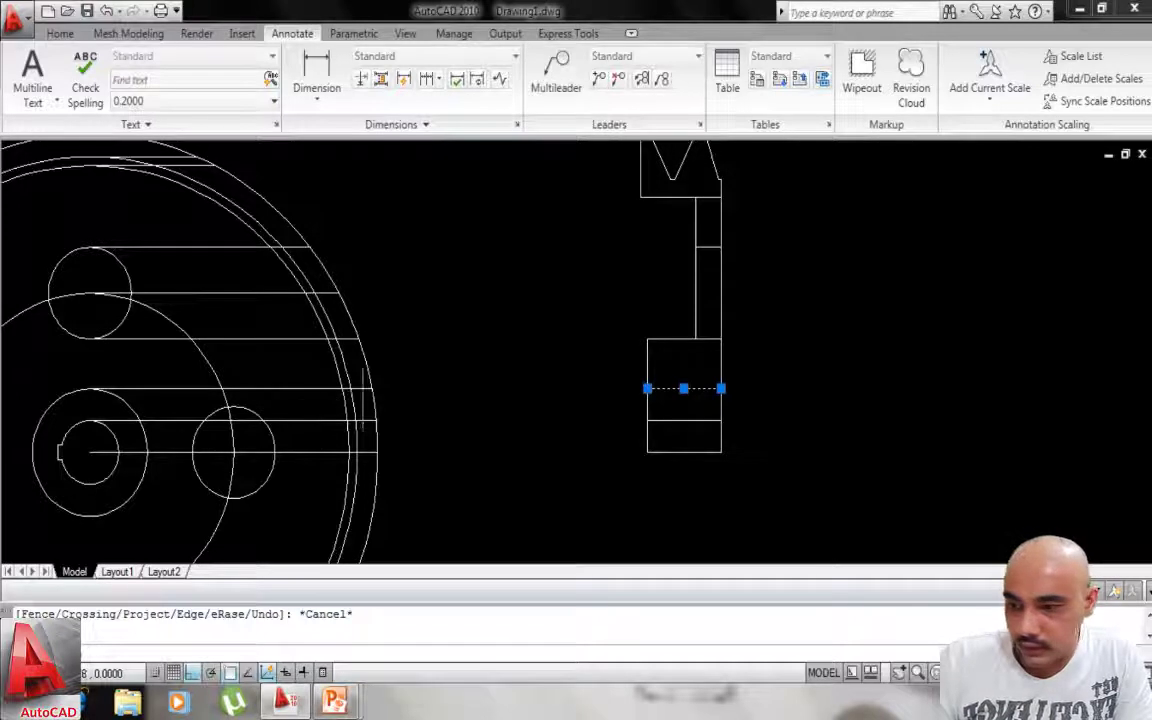
pyautogui.write('o')
pyautogui.press('Return')
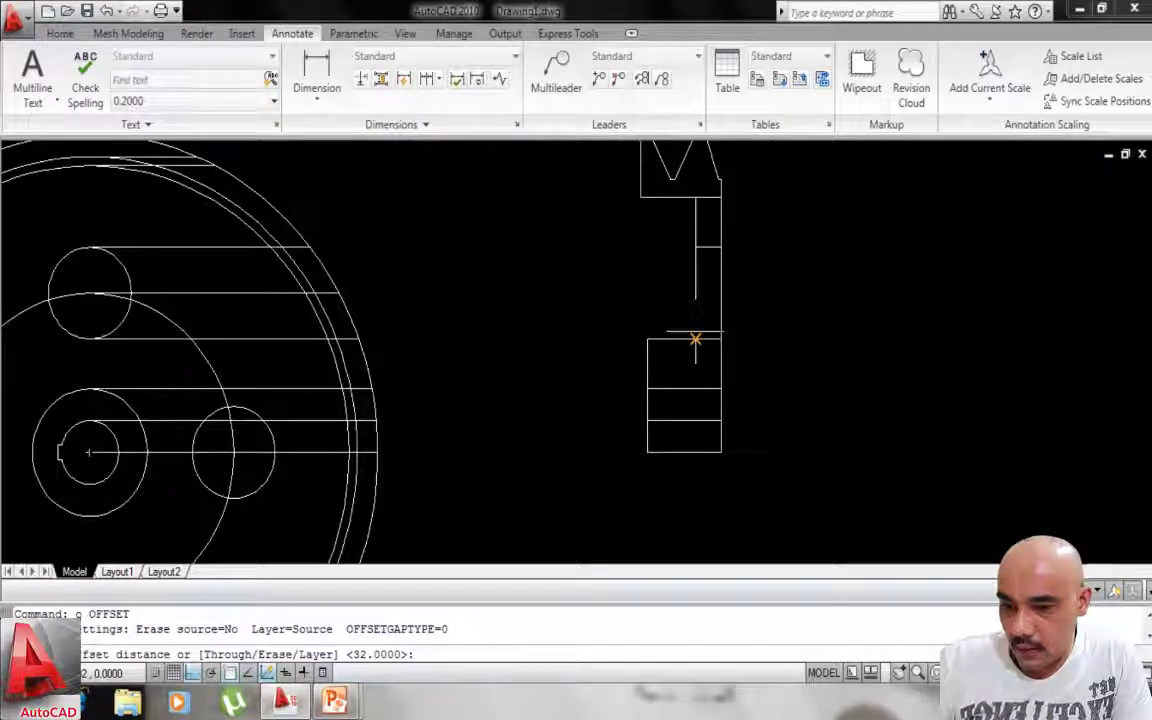
pyautogui.click(695, 338)
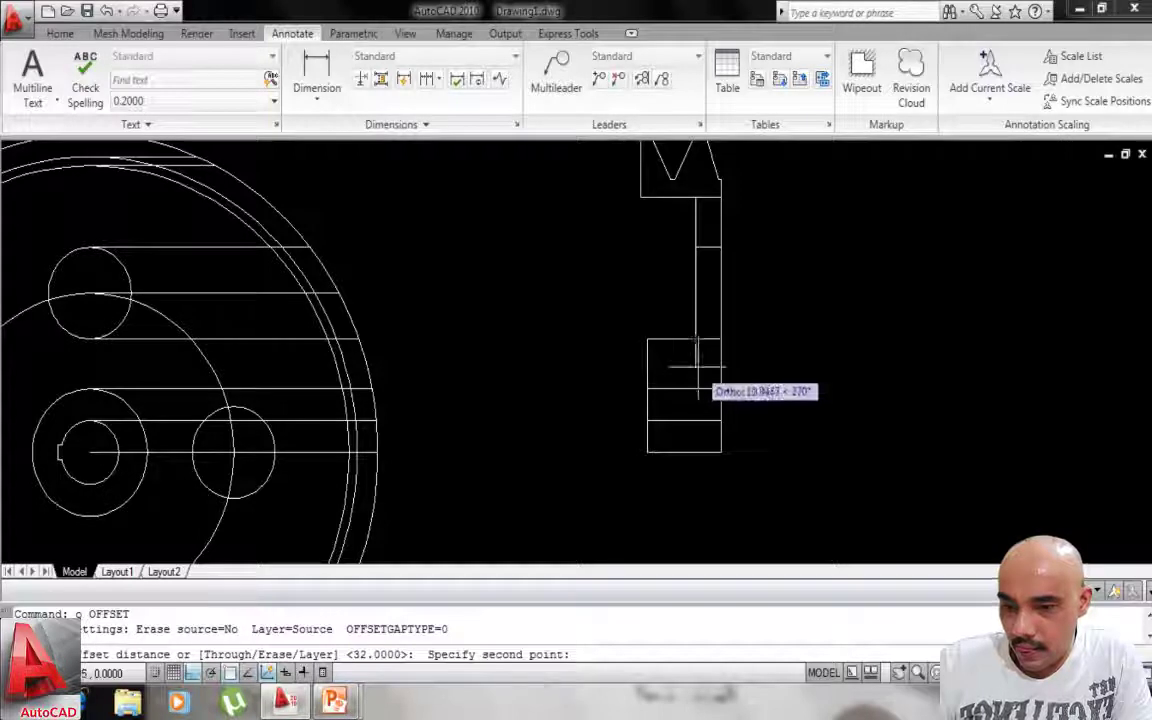
pyautogui.press('Escape')
pyautogui.press('Escape')
# Extend the web's left vertical line down to the horizontal line at the hub's outer diameter.
pyautogui.press('Return')
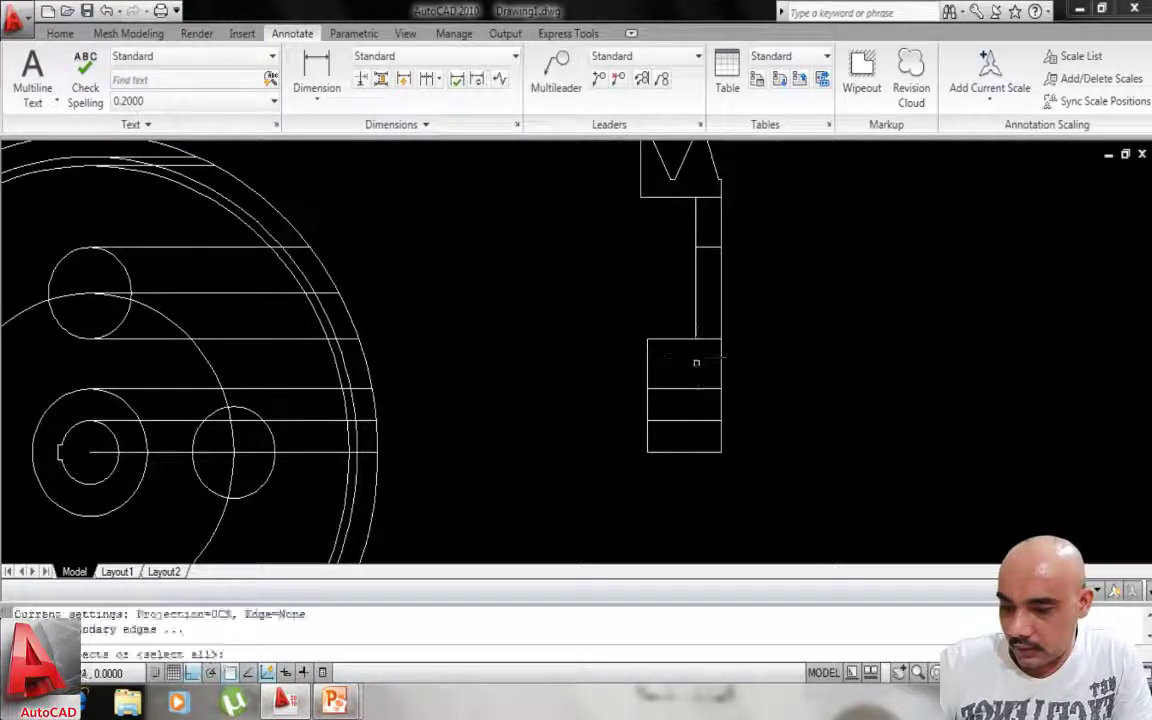
pyautogui.click(686, 388)
pyautogui.press('Return')
pyautogui.click(694, 310)
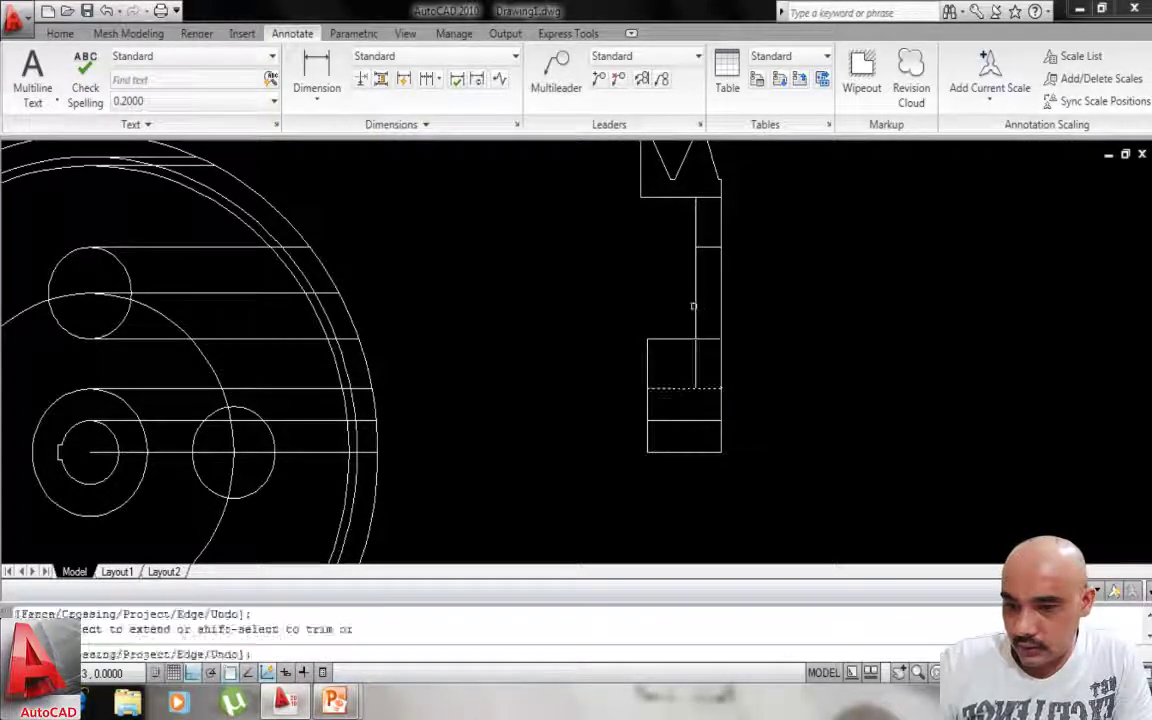
pyautogui.press('Escape')
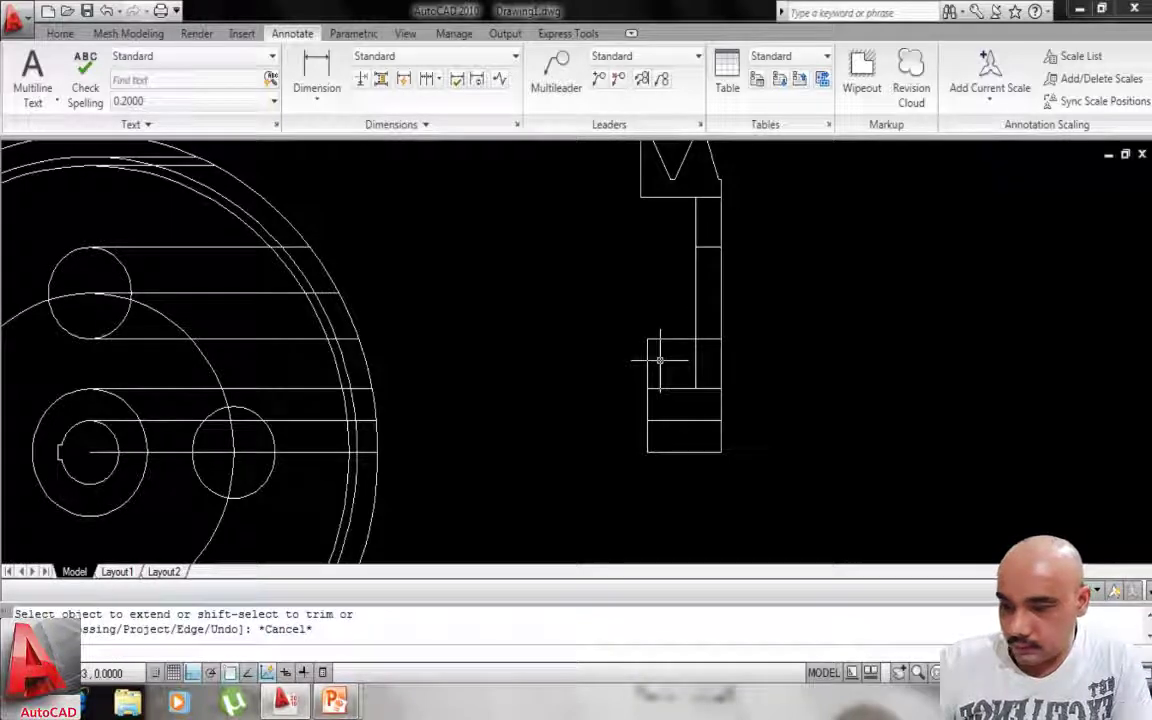
# Trim the block's upper-left corner lines so the hub ends at its outer-diameter line and the web stands above it.
pyautogui.write('tr')
pyautogui.press('Return')
pyautogui.press('Return')
pyautogui.click(664, 339)
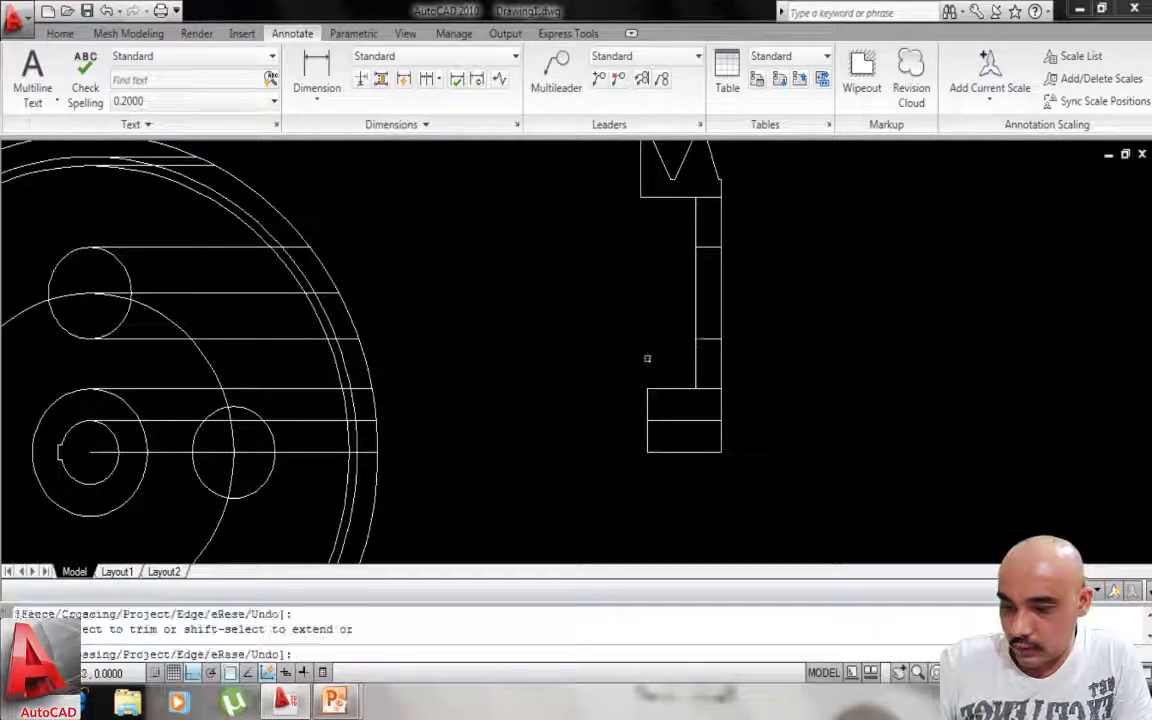
pyautogui.press('Escape')
# Draw a tangent-tangent-radius circle of radius 3 touching the hub's top edge and the web's left line.
pyautogui.scroll(2, 694, 385)
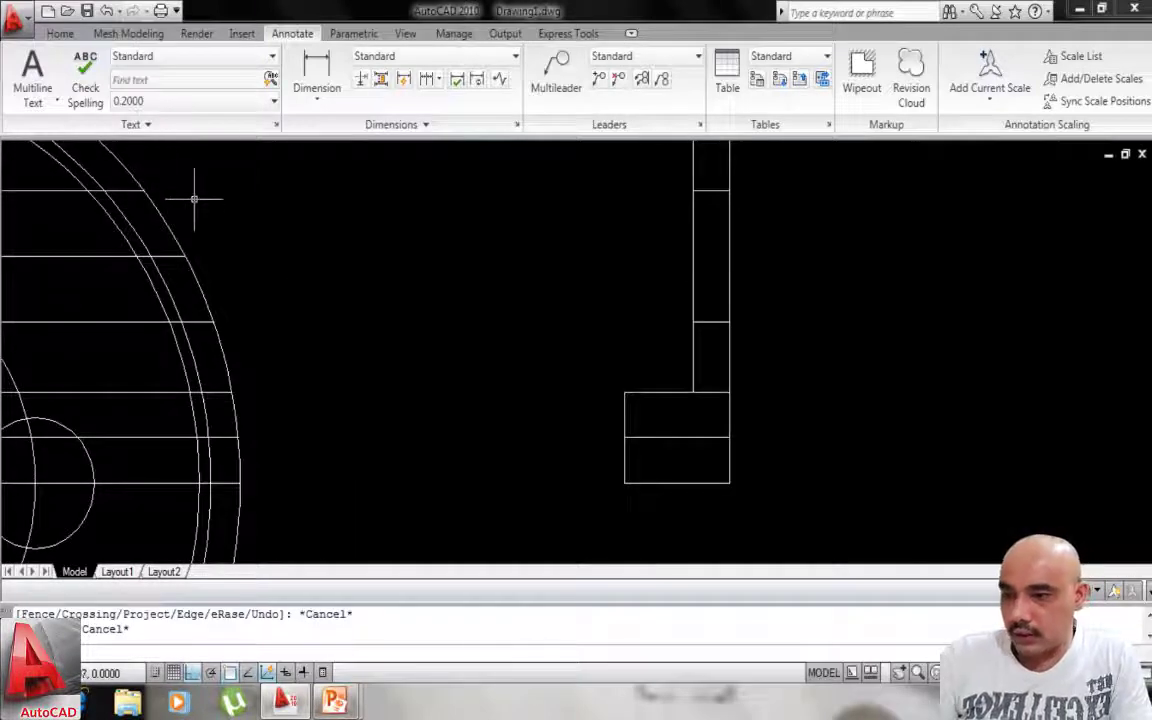
pyautogui.write('c')
pyautogui.press('Return')
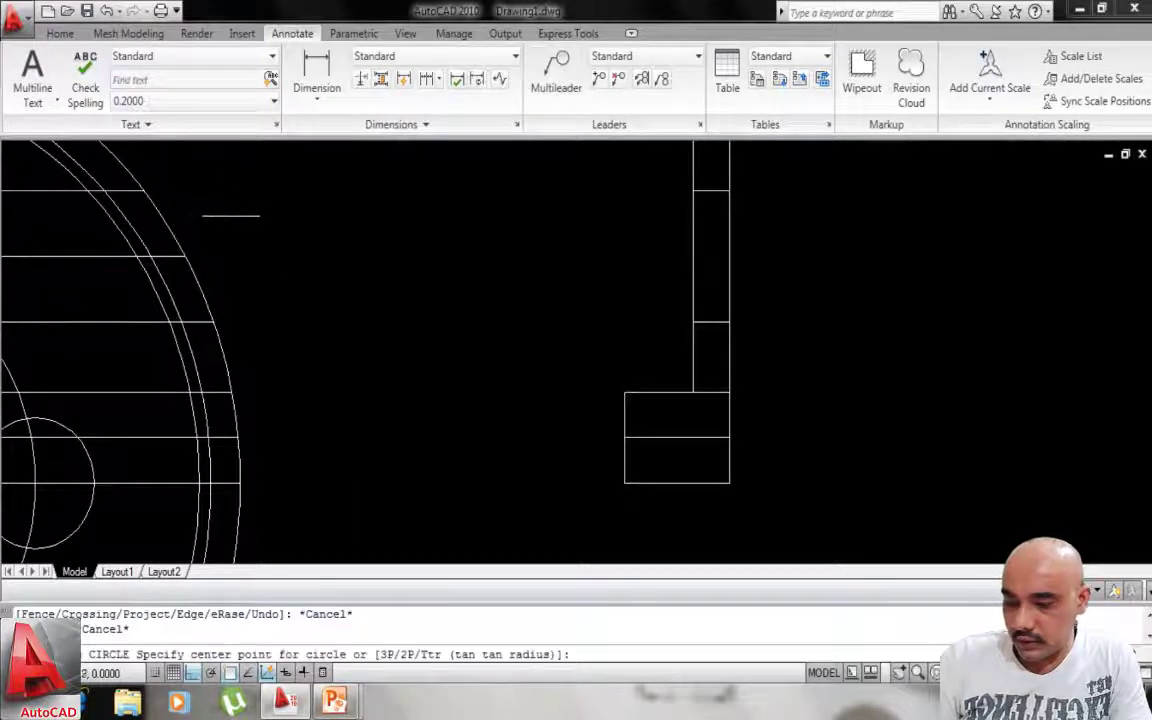
pyautogui.write('ttr')
pyautogui.press('Return')
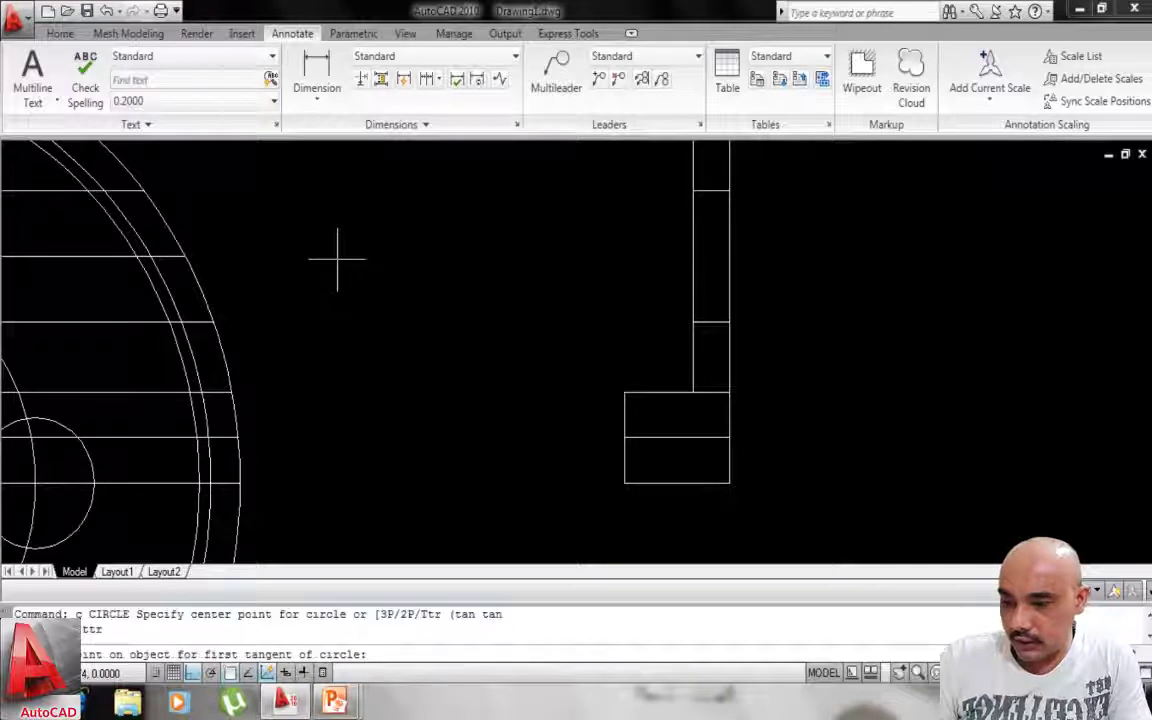
pyautogui.click(655, 392)
pyautogui.click(694, 356)
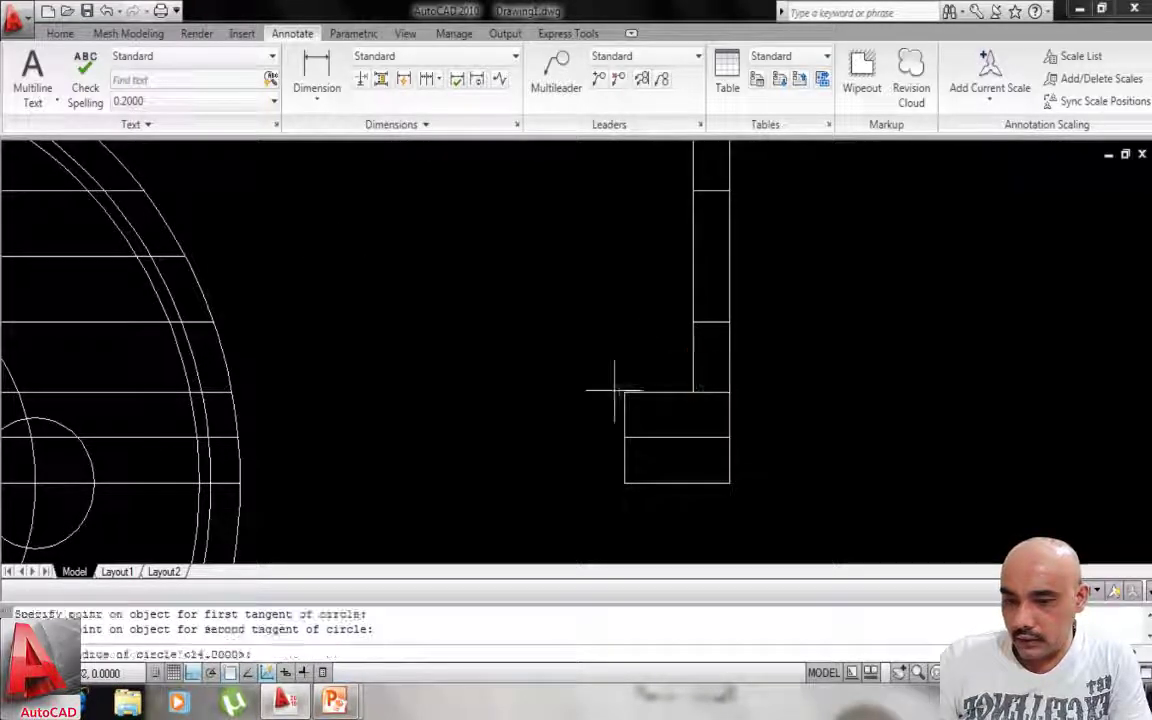
pyautogui.write('3')
pyautogui.press('Return')
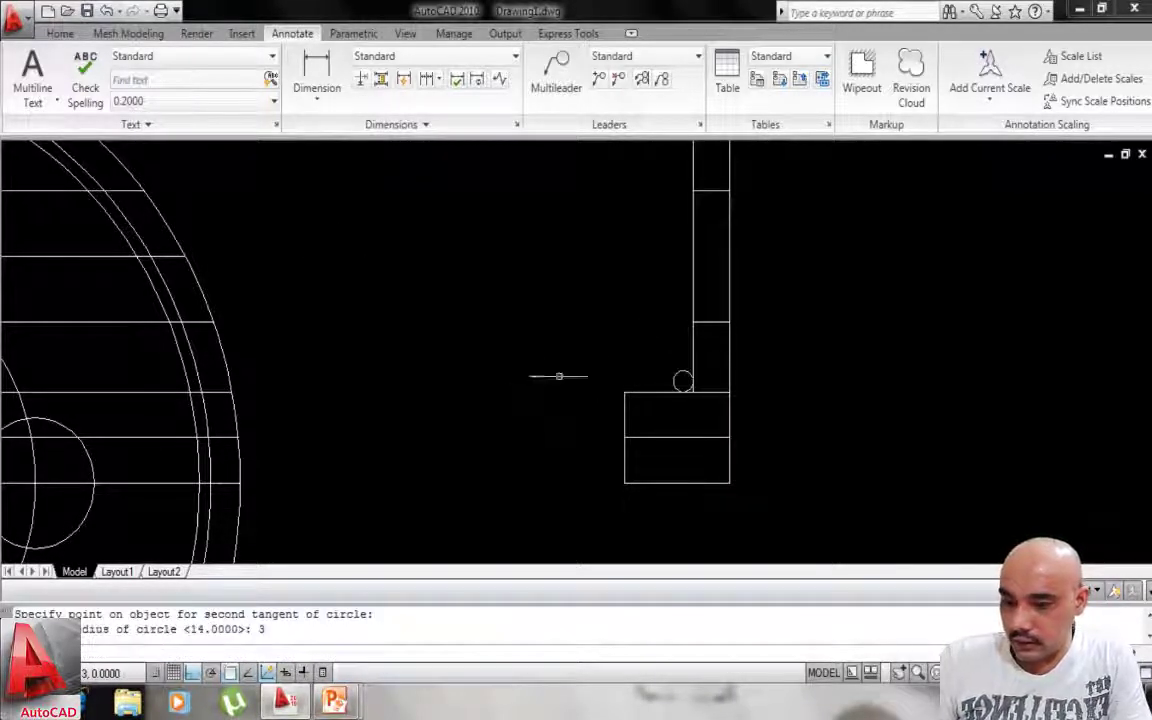
# Trim the tangent circle and the adjoining corner lines to leave a rounded fillet arc between web and hub.
pyautogui.scroll(2, 675, 356)
pyautogui.write('tr')
pyautogui.press('Return')
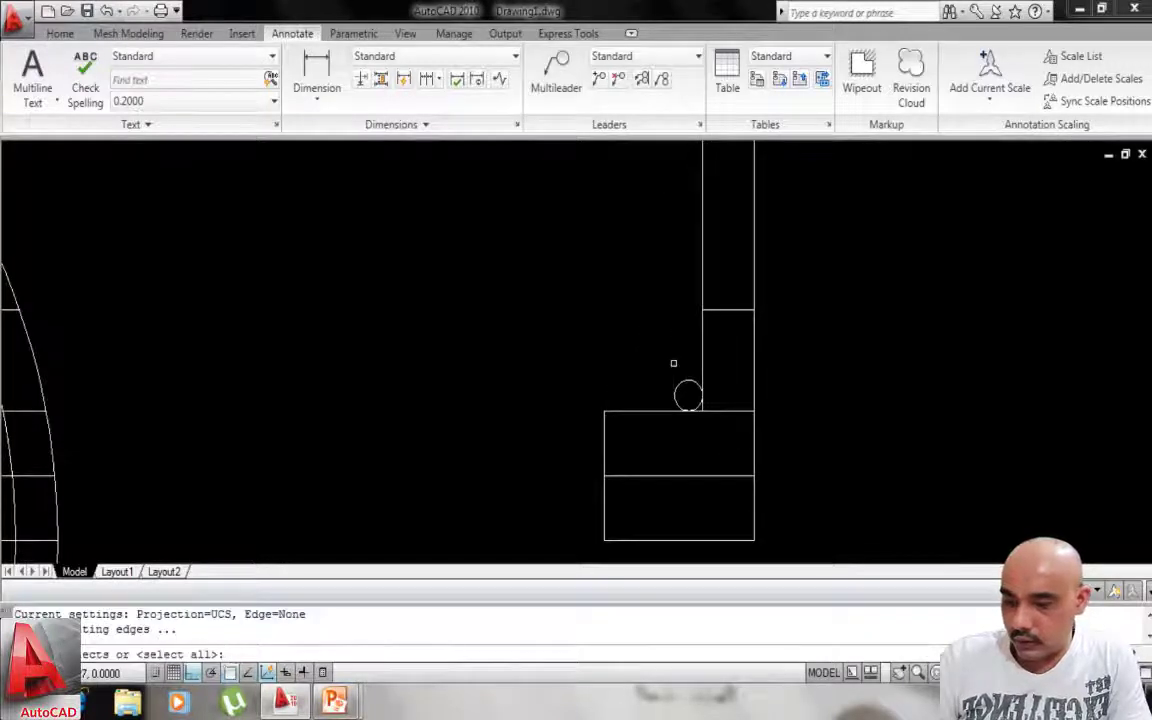
pyautogui.press('Return')
pyautogui.click(683, 383)
pyautogui.scroll(7, 690, 402)
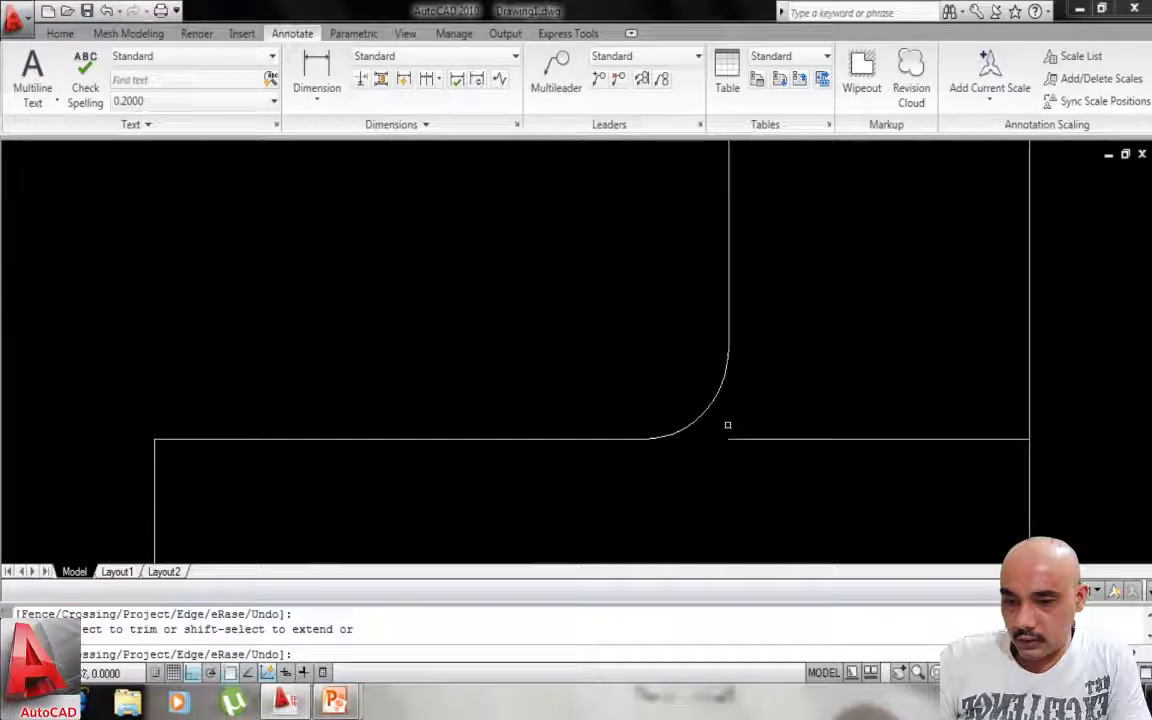
# Erase the leftover horizontal line segment between the rounded corner and the profile's right vertical line.
pyautogui.press('Escape')
pyautogui.click(772, 445)
pyautogui.click(771, 440)
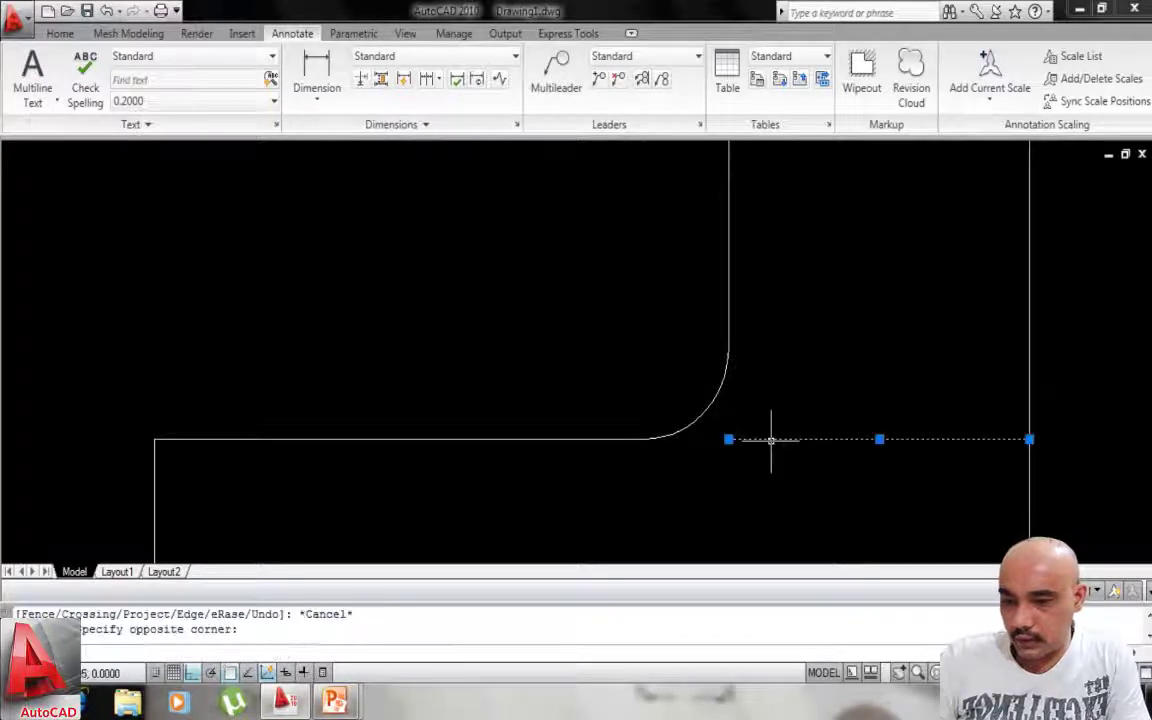
pyautogui.press('Delete')
# Mirror the whole half profile about its right vertical line, keeping the source objects.
pyautogui.scroll(-7, 760, 415)
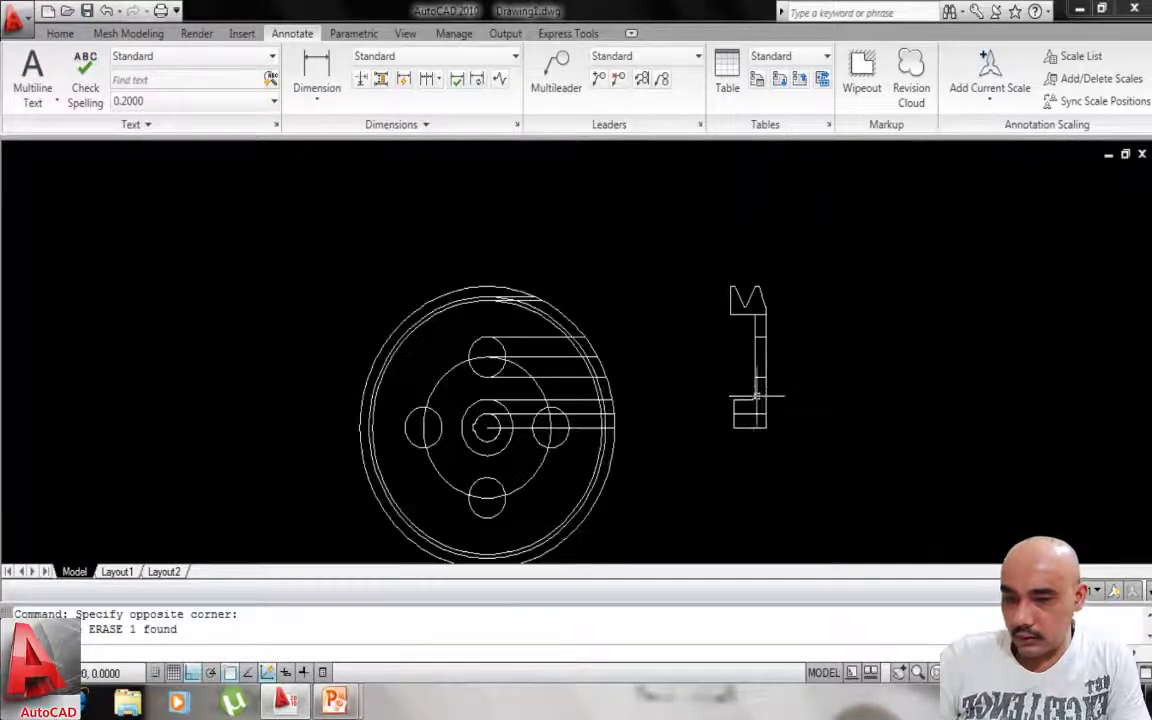
pyautogui.scroll(3, 759, 393)
pyautogui.moveTo(759, 393)
pyautogui.mouseDown(button='middle')
pyautogui.moveTo(707, 368)
pyautogui.moveTo(535, 484)
pyautogui.mouseUp(button='middle')
pyautogui.scroll(-2, 670, 376)
pyautogui.moveTo(617, 355); pyautogui.dragTo(565, 368, button='middle')
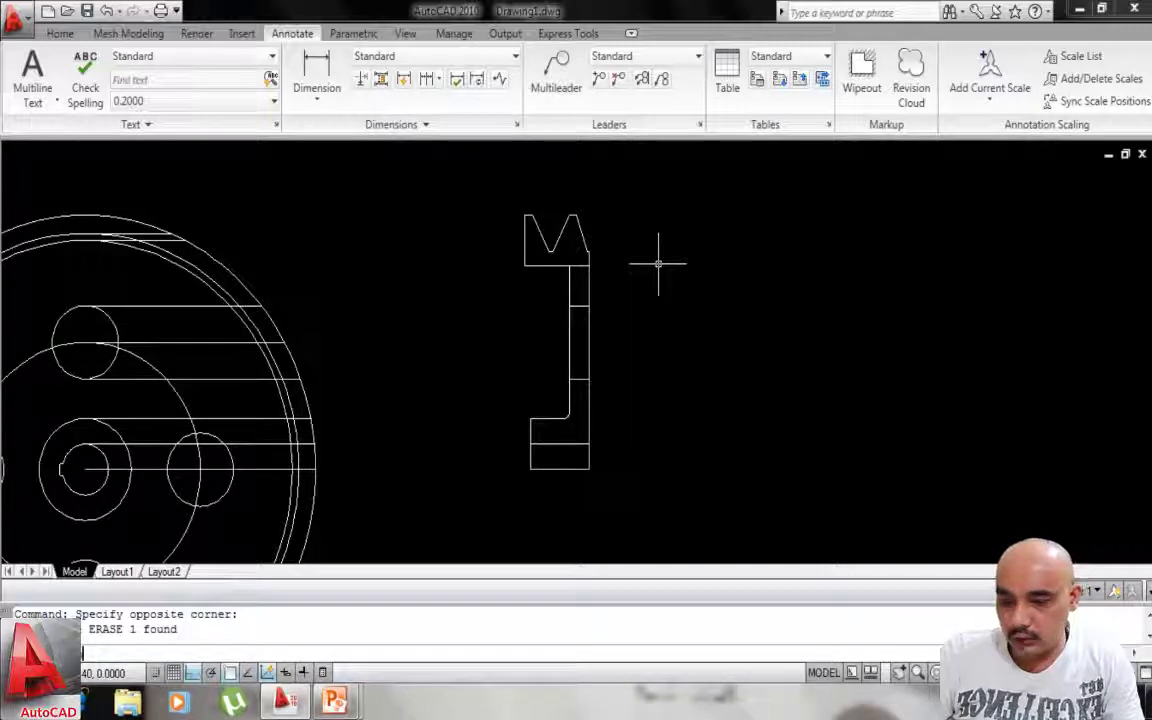
pyautogui.write('mi')
pyautogui.press('Return')
pyautogui.click(614, 198)
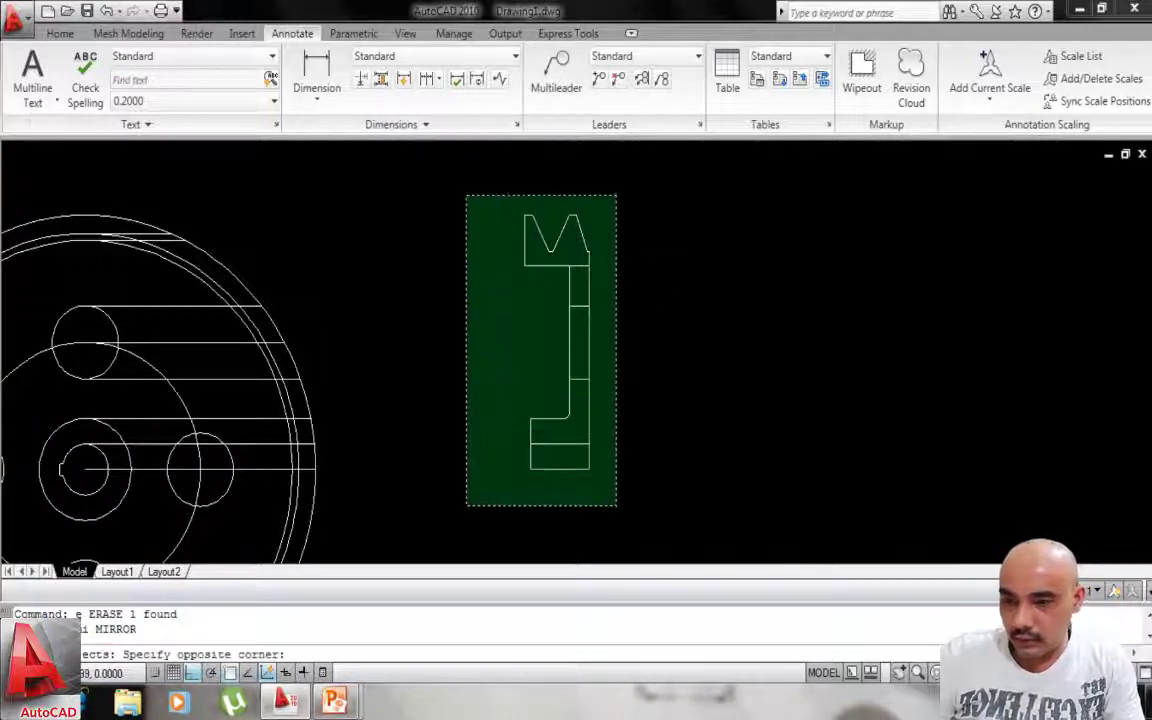
pyautogui.click(463, 505)
pyautogui.press('Return')
pyautogui.click(589, 468)
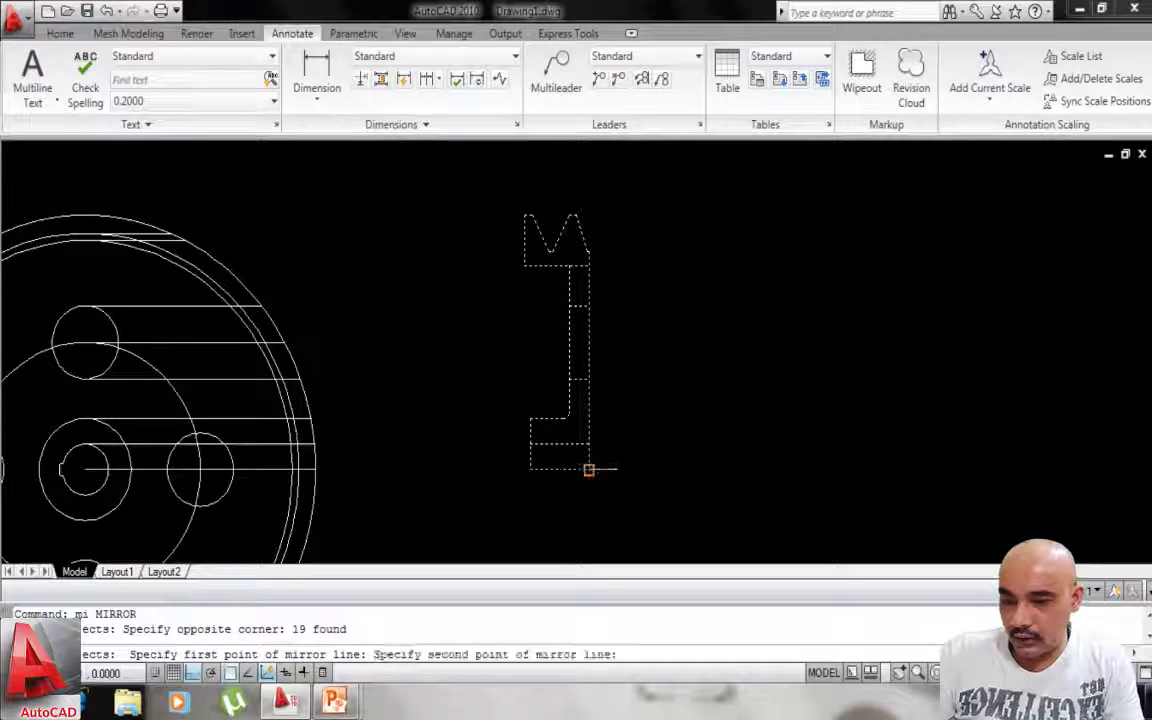
pyautogui.click(589, 173)
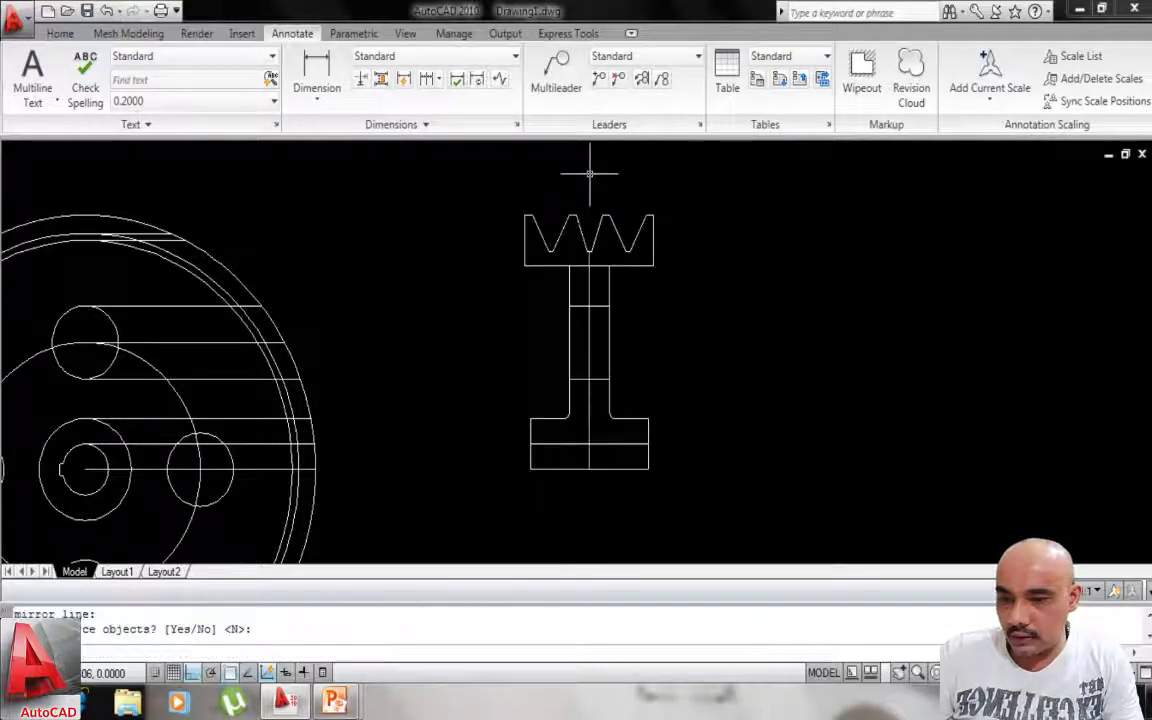
pyautogui.scroll(2, 620, 296)
pyautogui.press('Return')
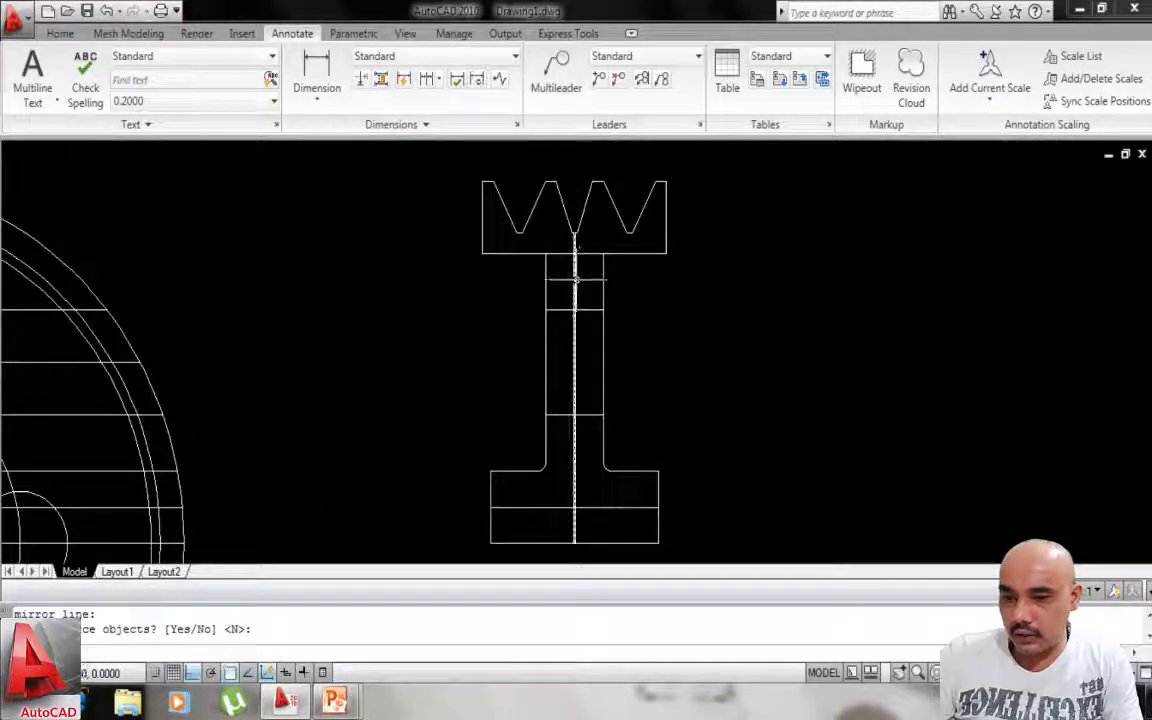
# Erase both overlapping vertical lines along the mirror axis in the middle of the profile.
pyautogui.click(576, 278)
pyautogui.press('Delete')
pyautogui.scroll(-2, 576, 278)
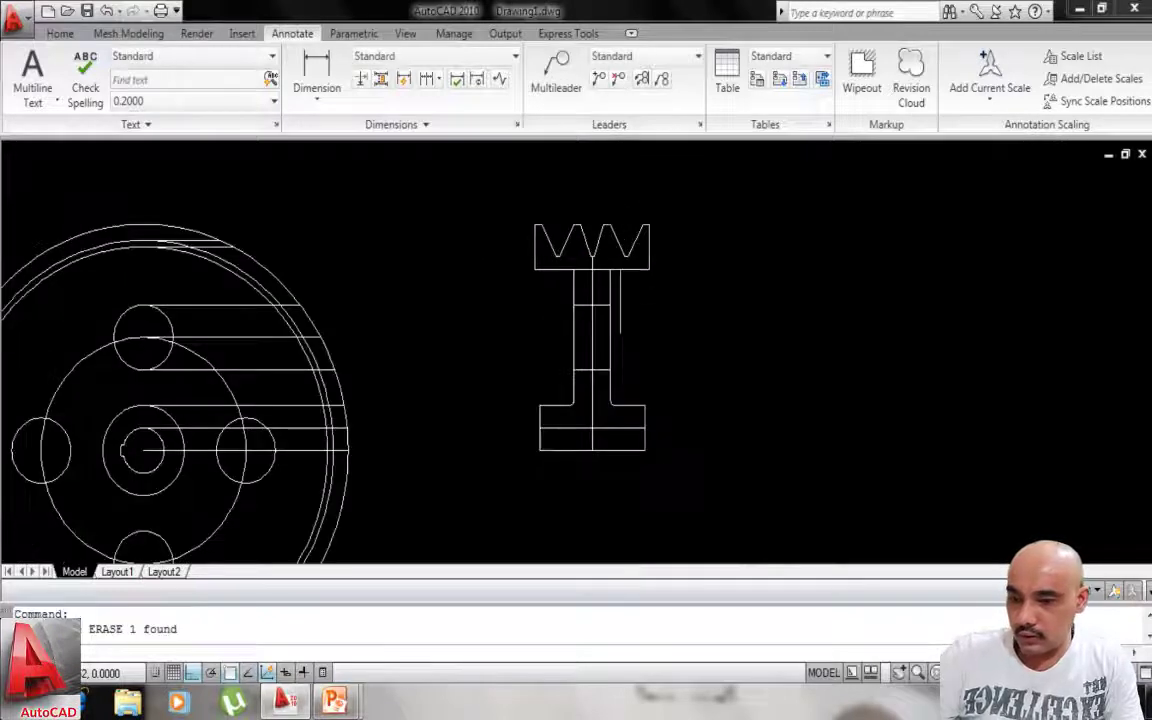
pyautogui.click(591, 287)
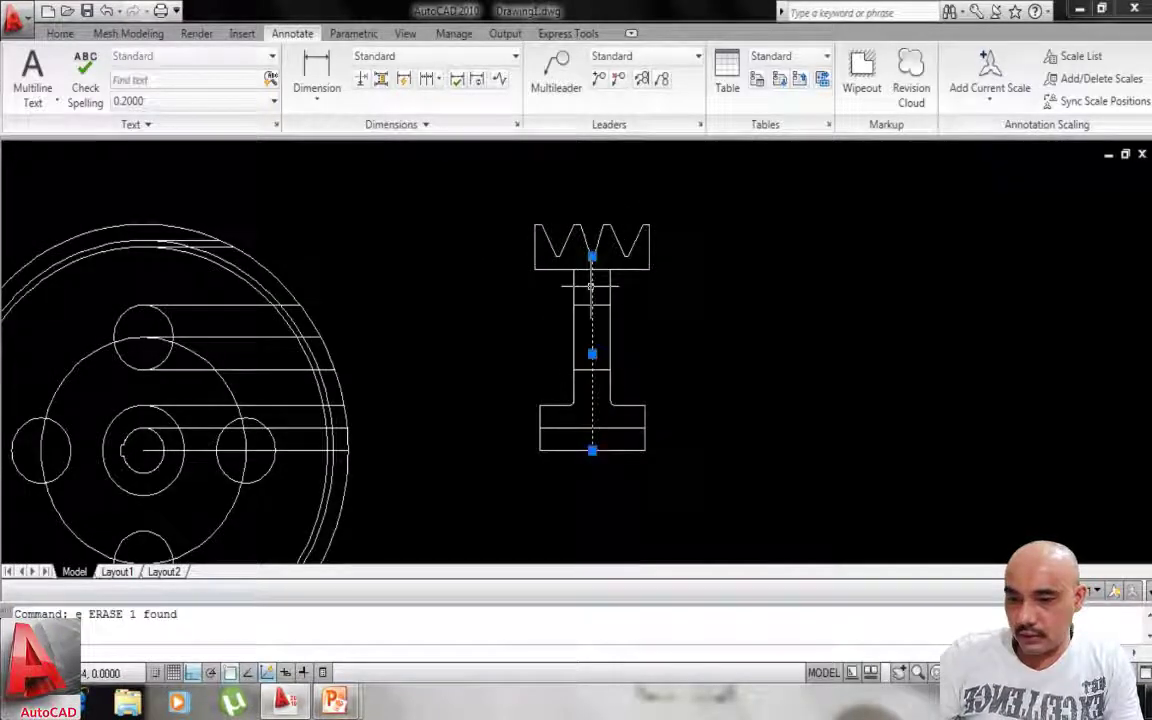
pyautogui.press('Delete')
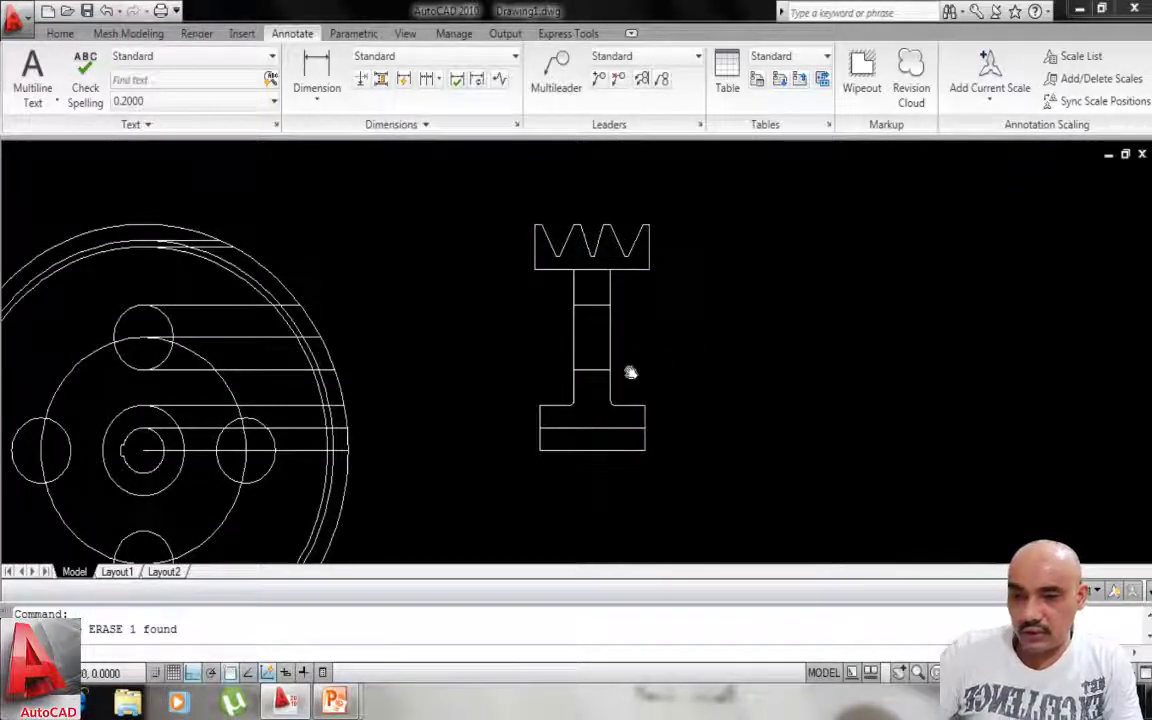
# Mirror the complete upper profile downward about the horizontal line at the hub's base, keeping the source objects.
pyautogui.moveTo(630, 372); pyautogui.dragTo(615, 345, button='middle')
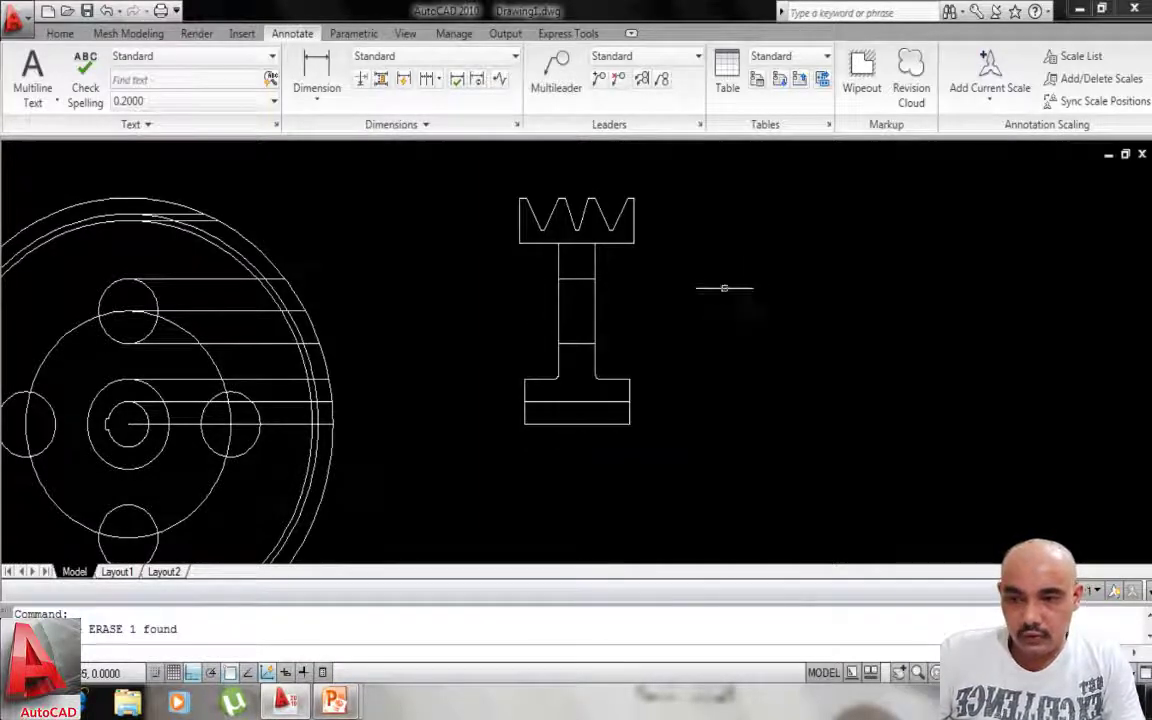
pyautogui.click(677, 155)
pyautogui.click(456, 467)
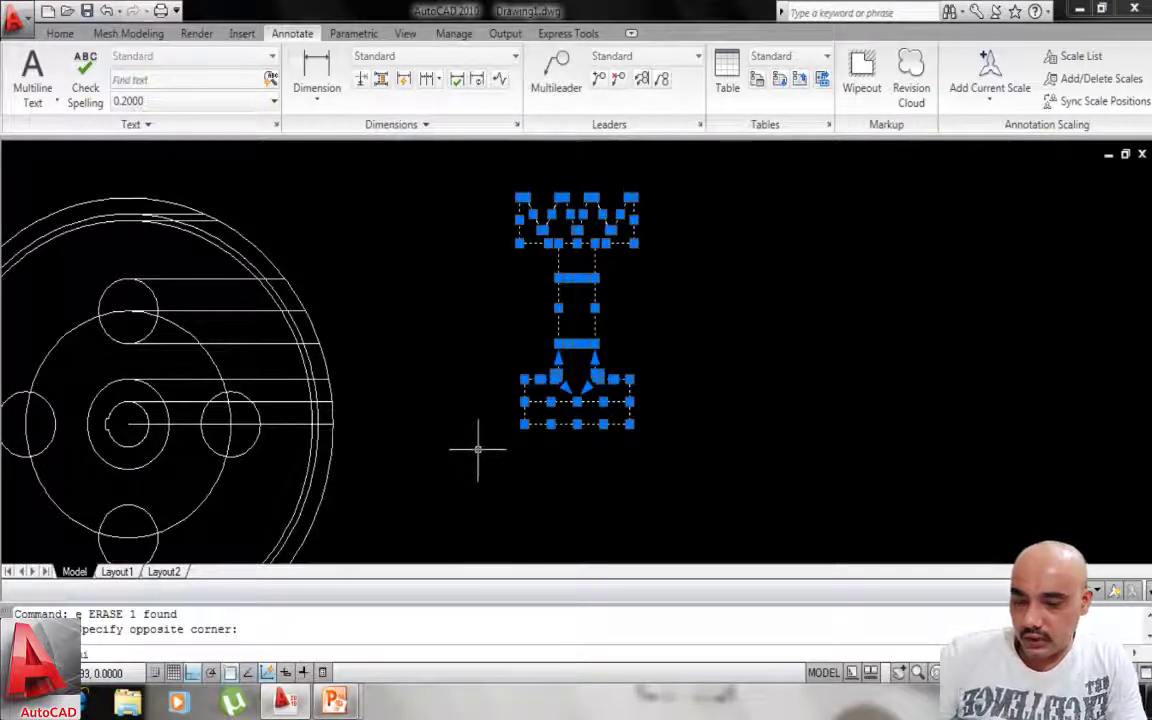
pyautogui.write('mi')
pyautogui.press('Return')
pyautogui.click(524, 424)
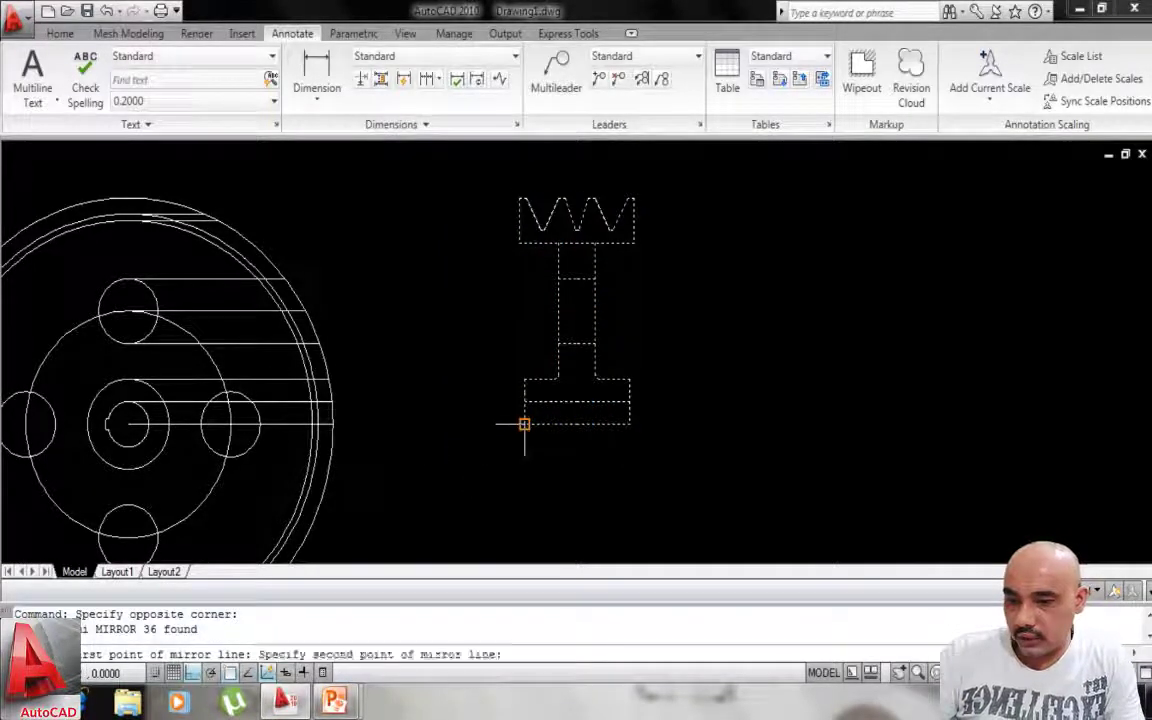
pyautogui.click(642, 428)
# Stretch the hub's horizontal center line outward past both the left and right hub faces.
pyautogui.scroll(-3, 642, 428)
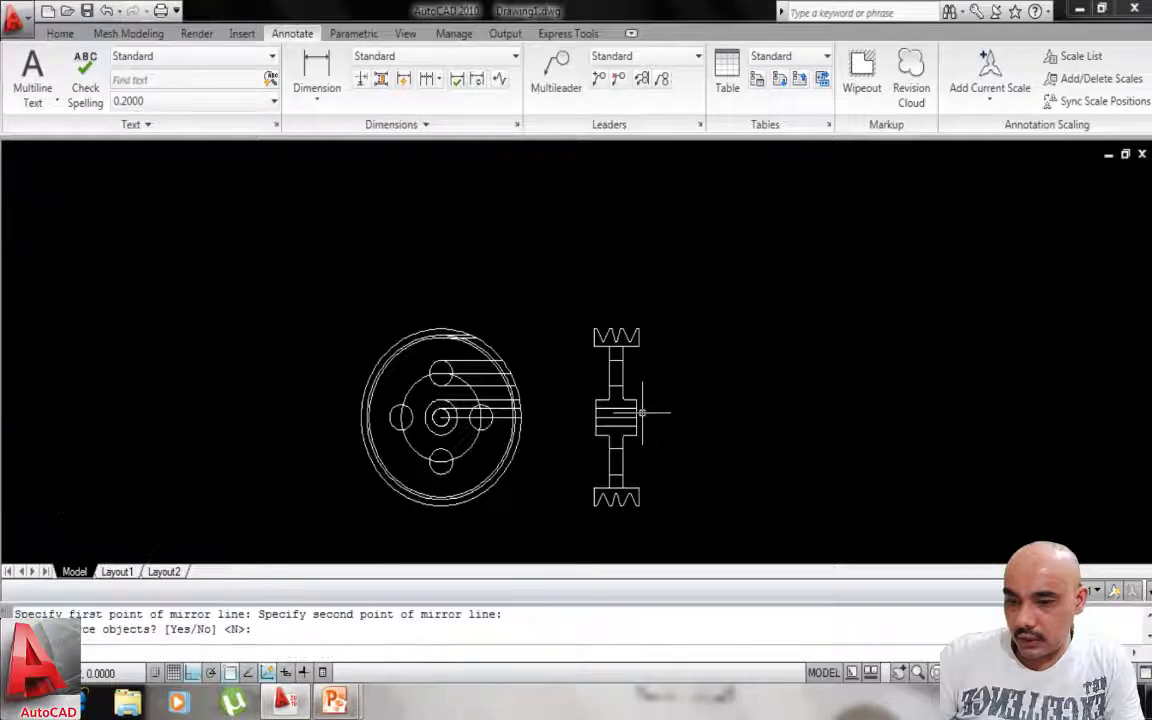
pyautogui.scroll(4, 597, 411)
pyautogui.scroll(-1, 605, 411)
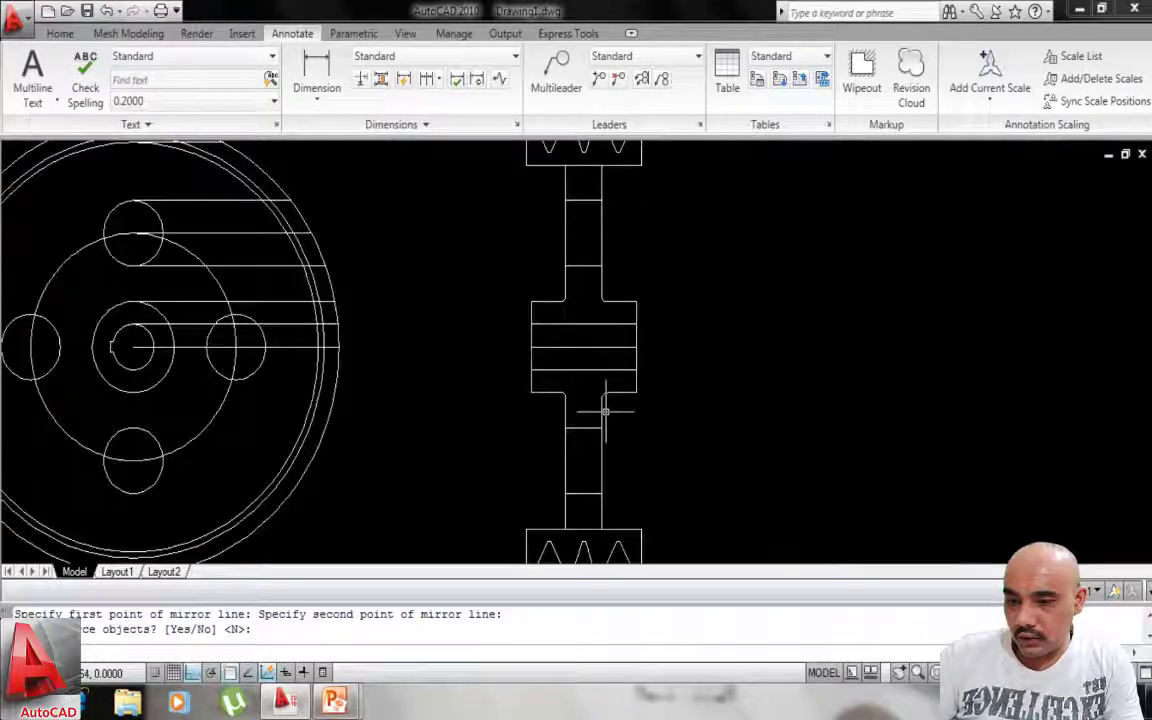
pyautogui.moveTo(599, 409); pyautogui.dragTo(598, 421, button='middle')
pyautogui.moveTo(590, 365); pyautogui.dragTo(595, 341, button='middle')
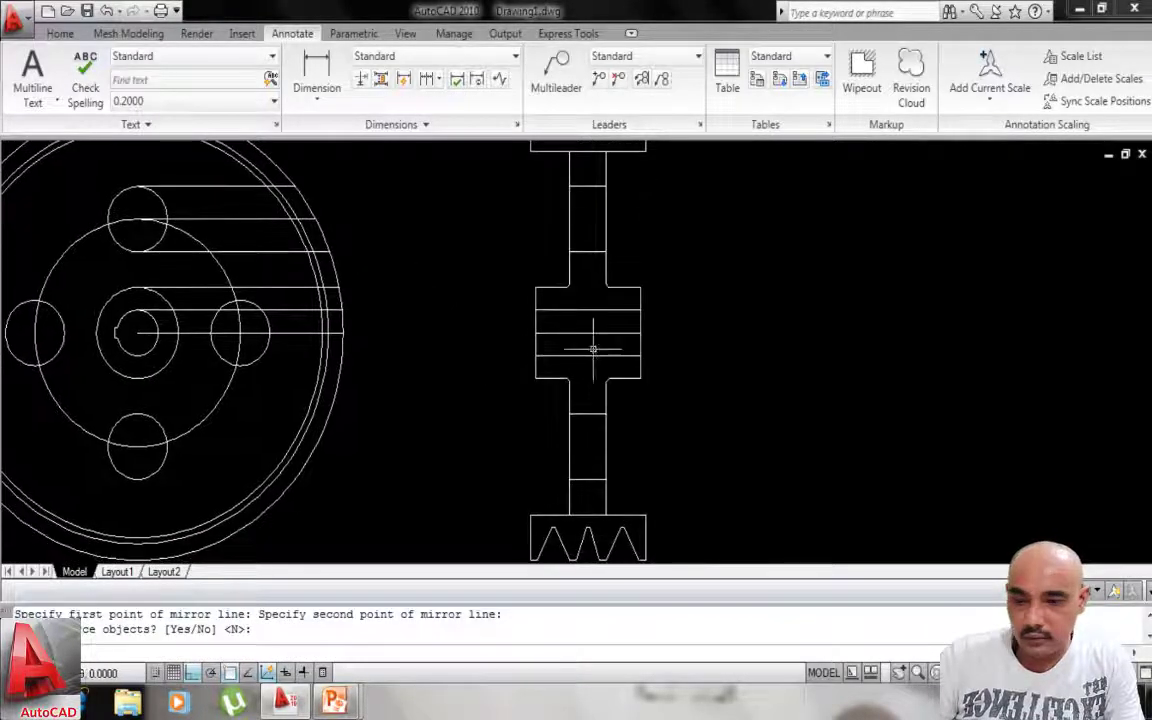
pyautogui.click(586, 333)
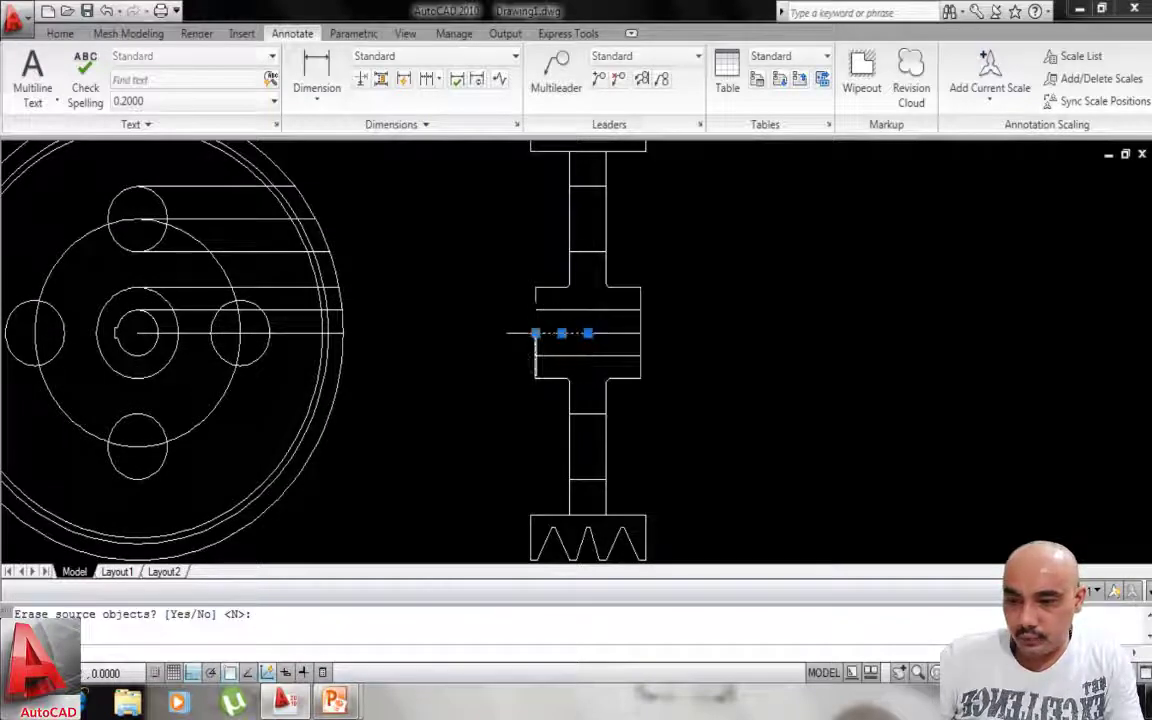
pyautogui.click(535, 333)
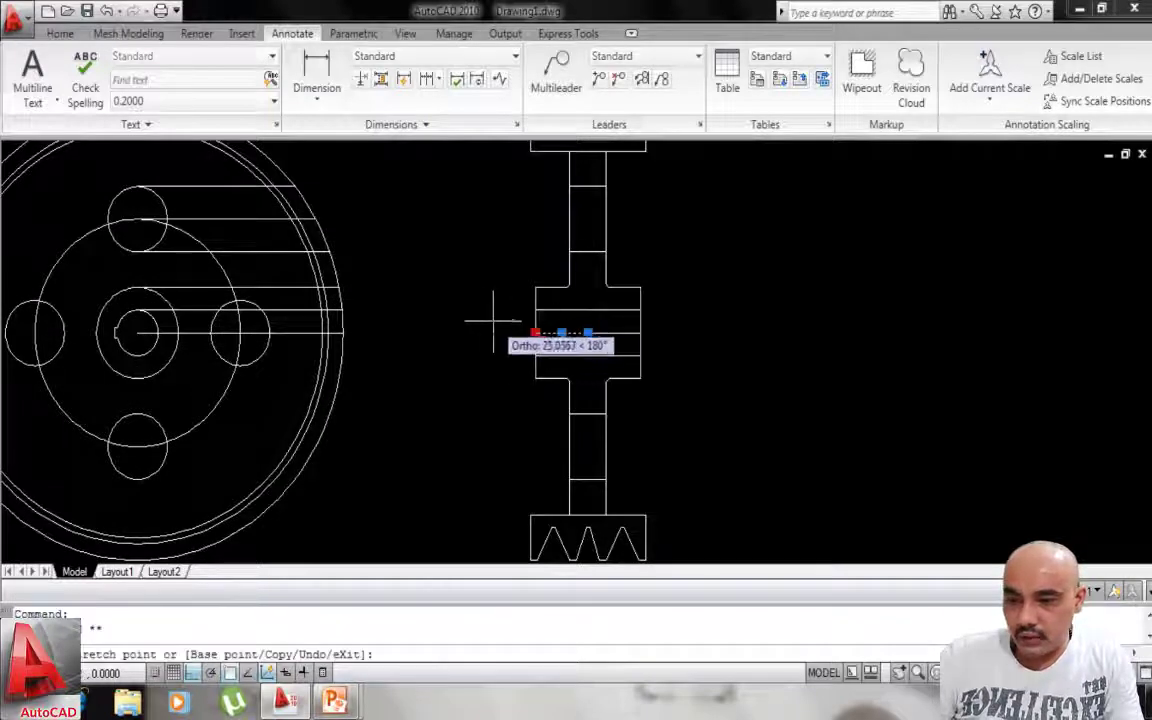
pyautogui.click(635, 333)
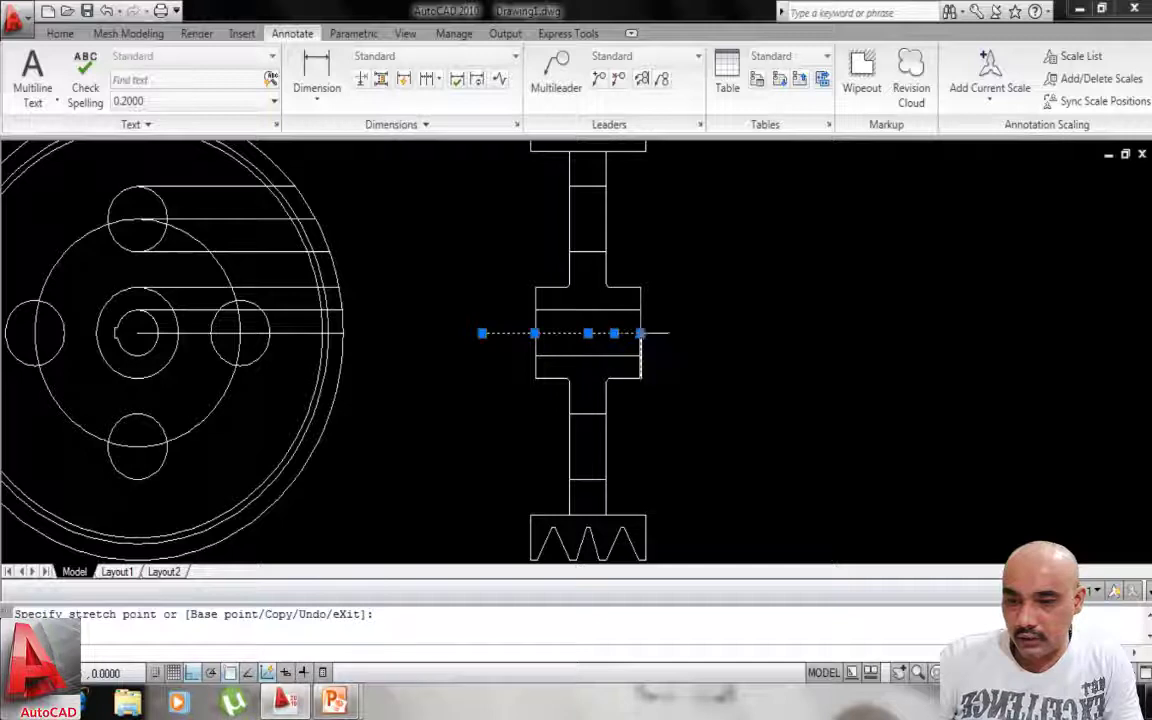
pyautogui.click(641, 333)
pyautogui.click(698, 327)
pyautogui.press('space')
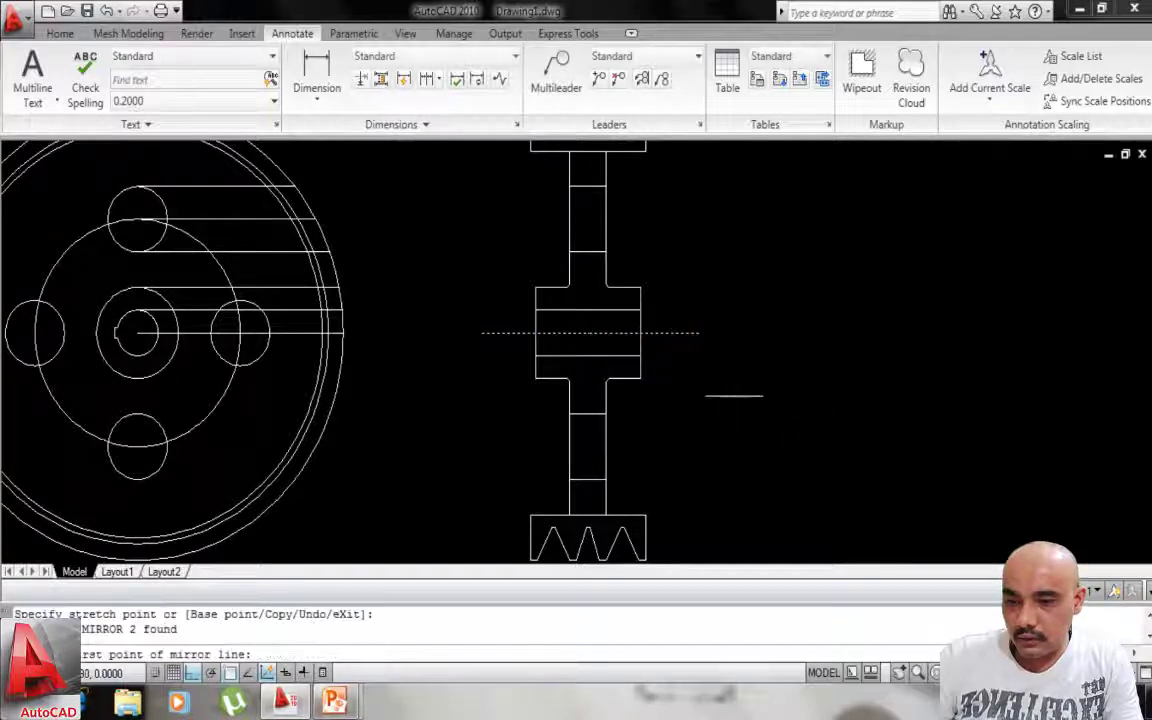
pyautogui.press('Escape')
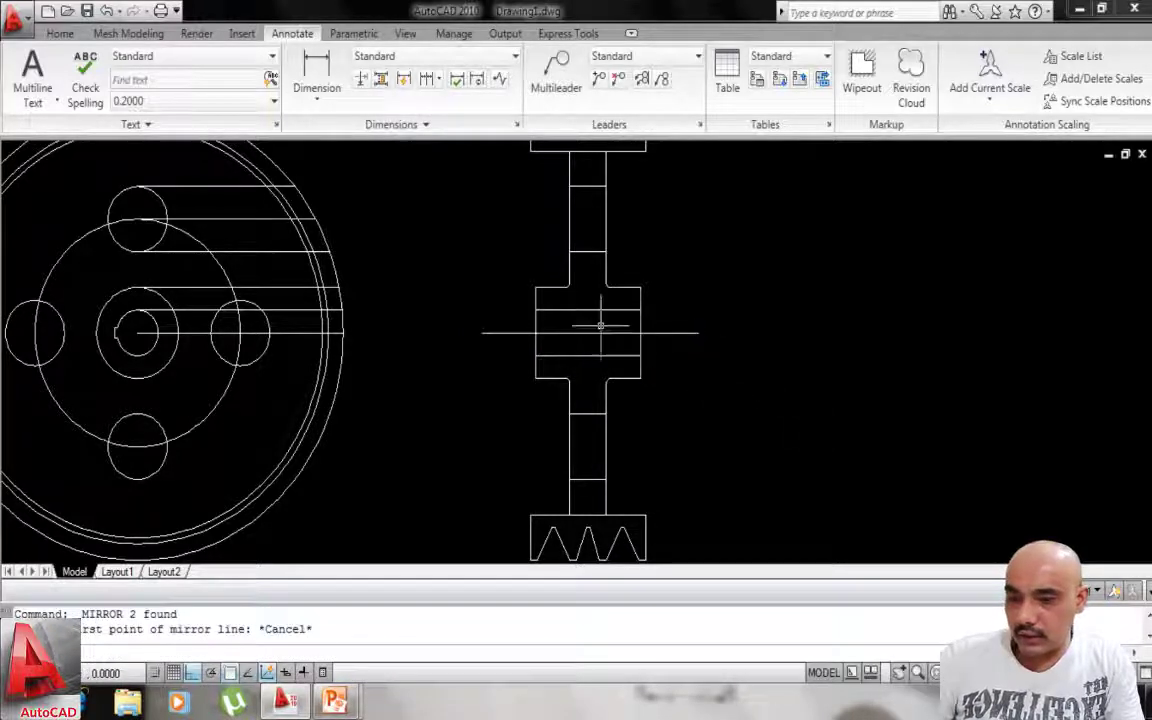
# Erase the projection line running from the top of the upper small hole in the front view.
pyautogui.moveTo(520, 340); pyautogui.dragTo(642, 378, button='middle')
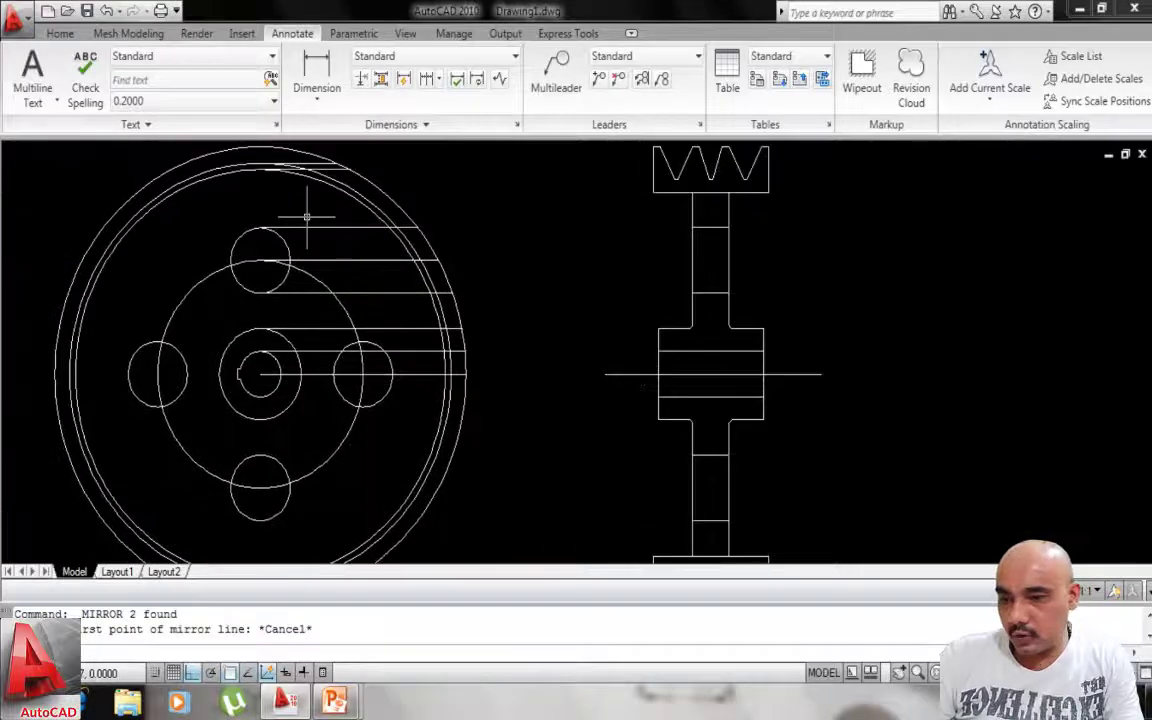
pyautogui.scroll(2, 307, 216)
pyautogui.click(336, 222)
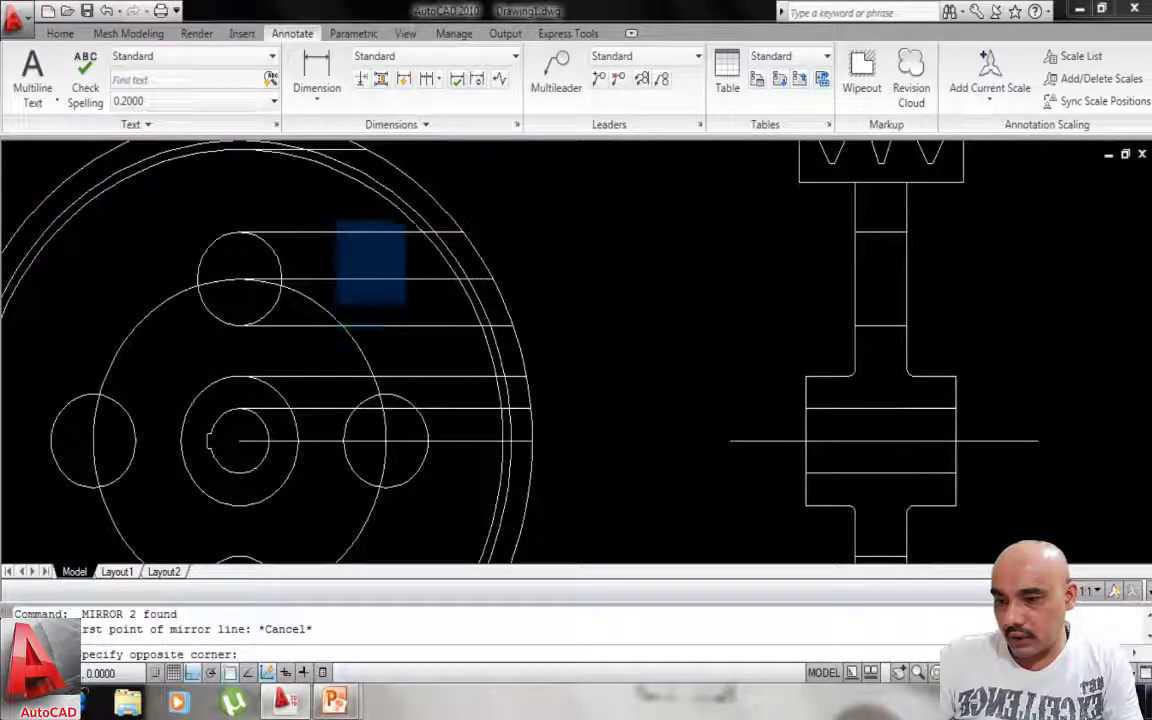
pyautogui.click(405, 300)
pyautogui.click(376, 236)
pyautogui.click(349, 218)
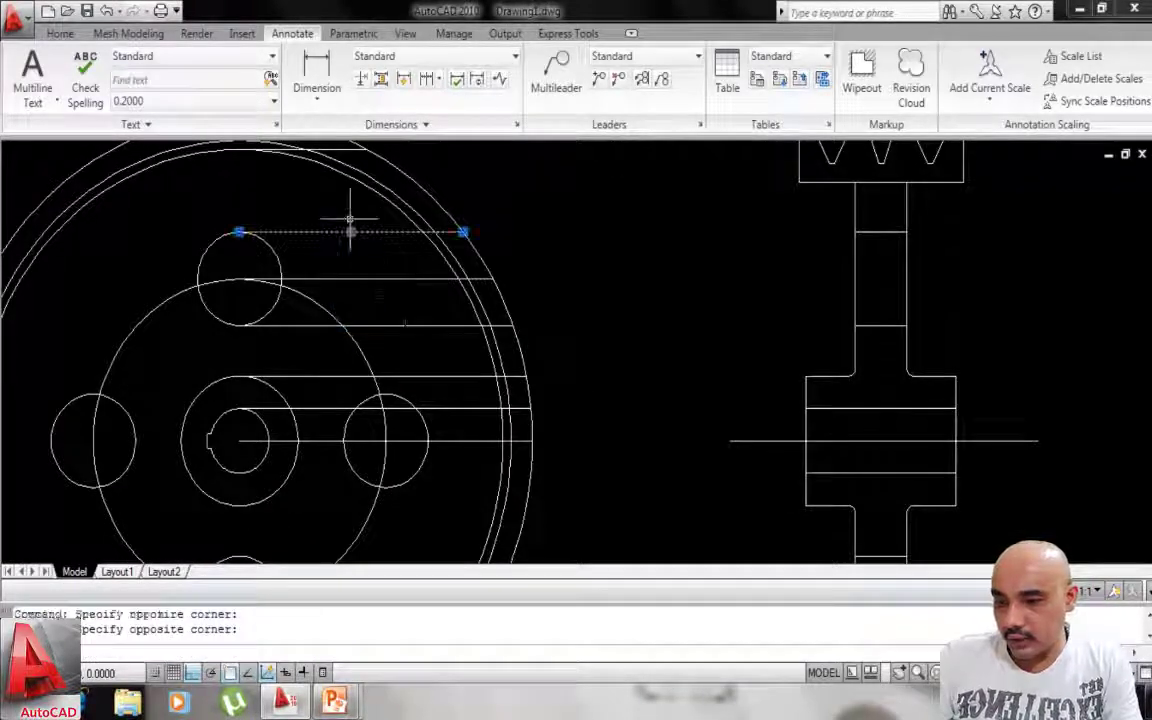
pyautogui.write('e')
pyautogui.press('Return')
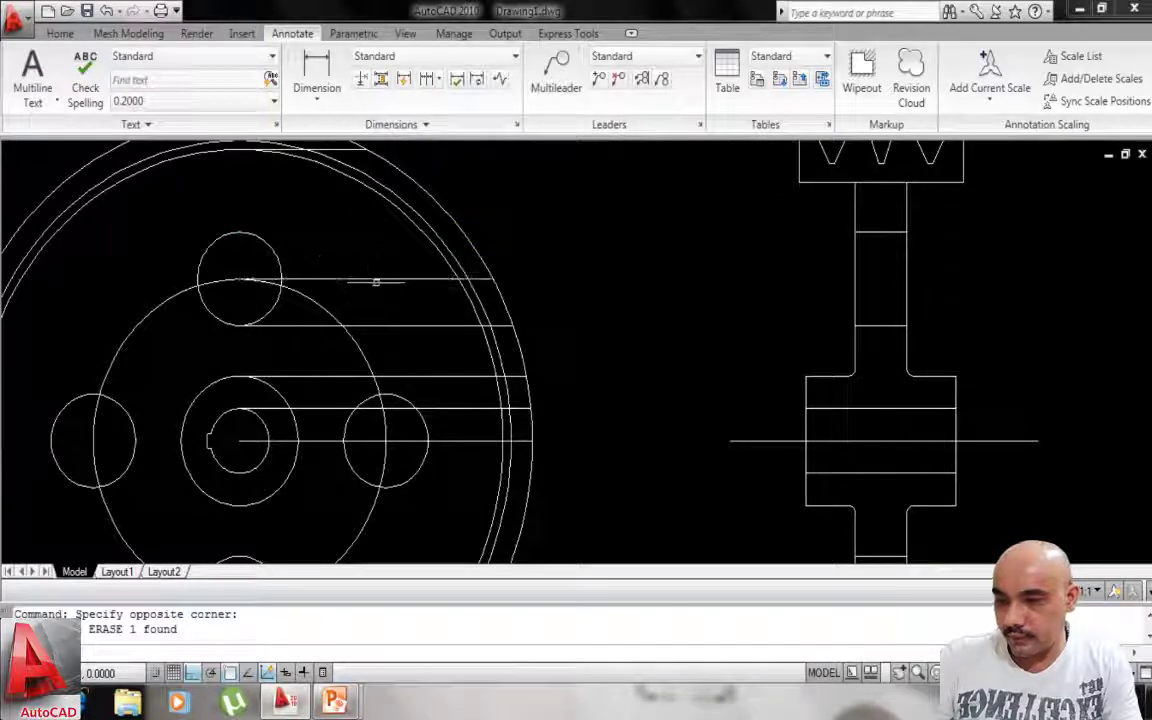
# Erase the projection lines running from the center and bottom of the upper small hole.
pyautogui.click(374, 278)
pyautogui.write('e ERASE 1 found')
pyautogui.press('Return')
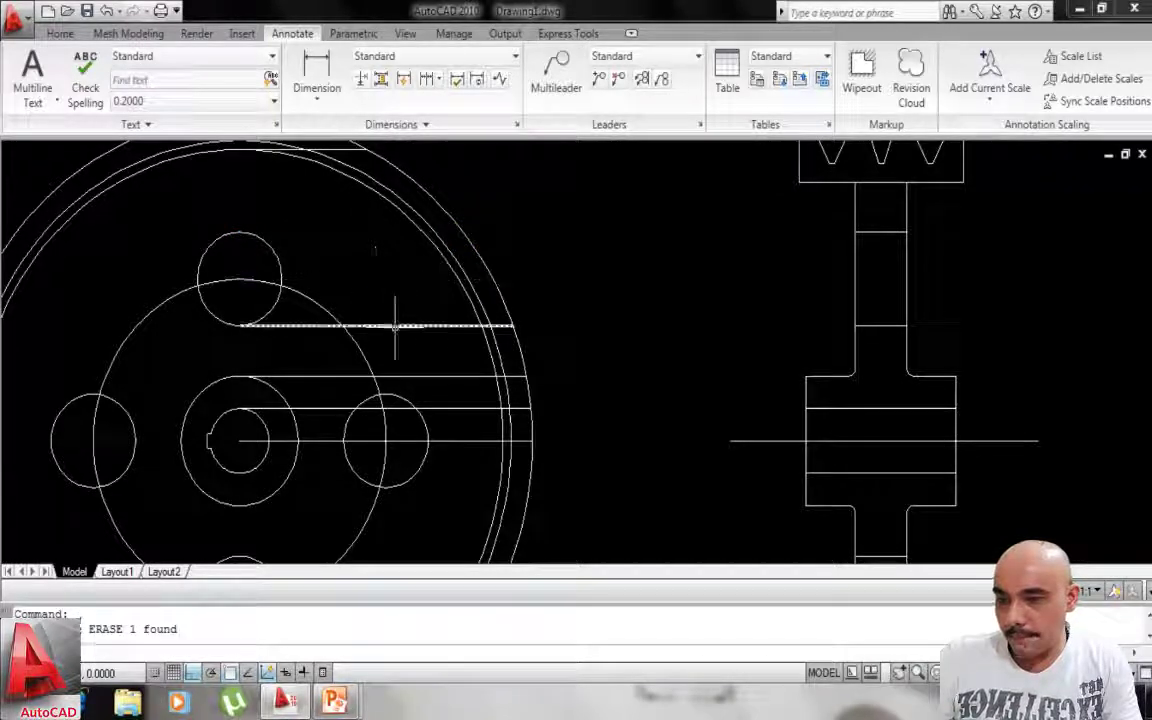
pyautogui.click(393, 325)
pyautogui.write('e ERASE 1 found')
pyautogui.press('Return')
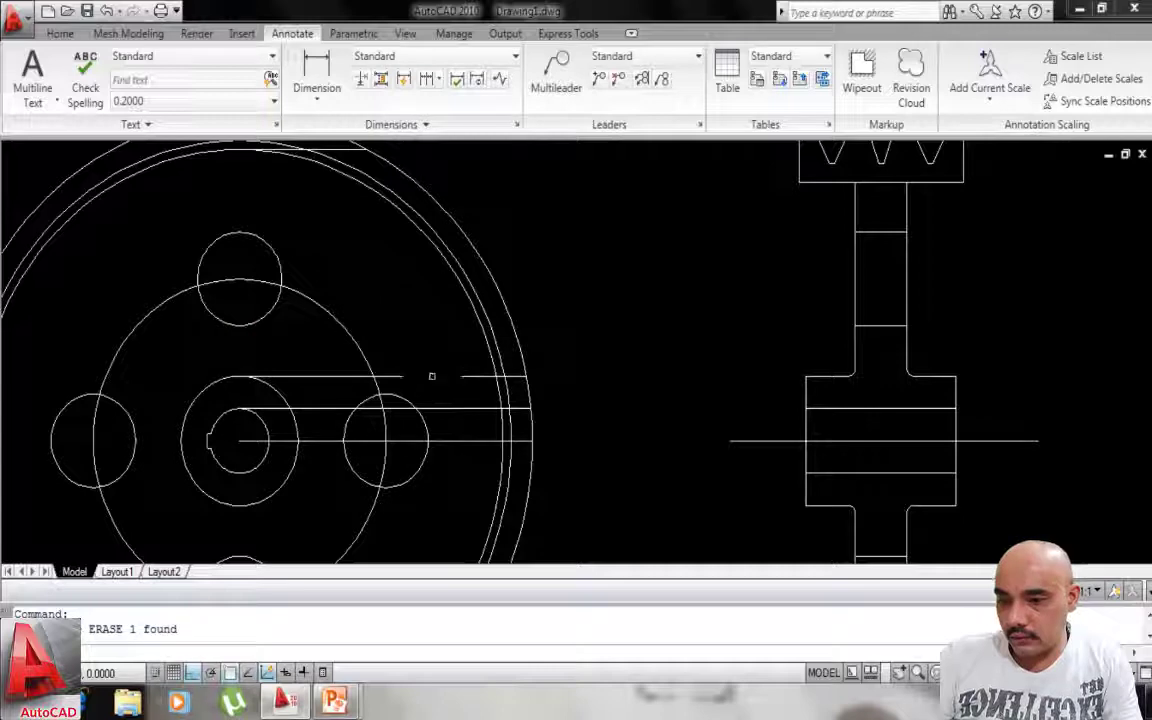
# Erase the front view's projection lines from the hub circle, the bore circle and the pulley center.
pyautogui.click(432, 376)
pyautogui.write('e')
pyautogui.press('Return')
pyautogui.click(442, 407)
pyautogui.write('e')
pyautogui.press('Return')
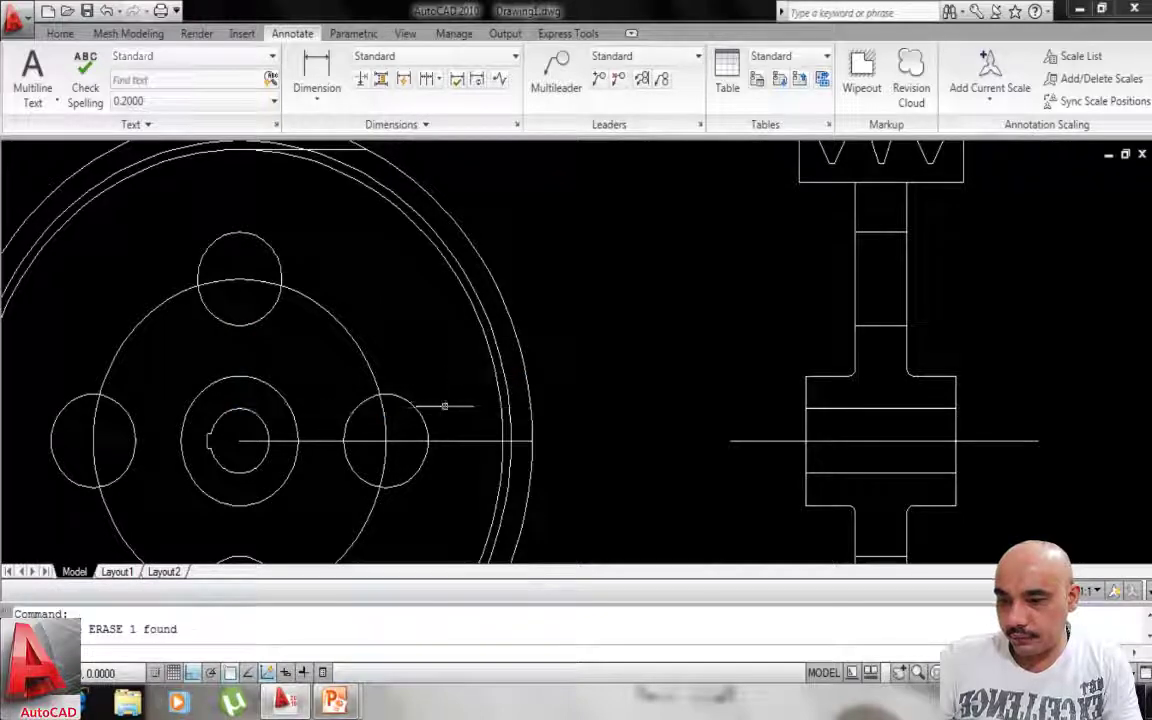
pyautogui.click(456, 441)
pyautogui.write('e')
pyautogui.press('Return')
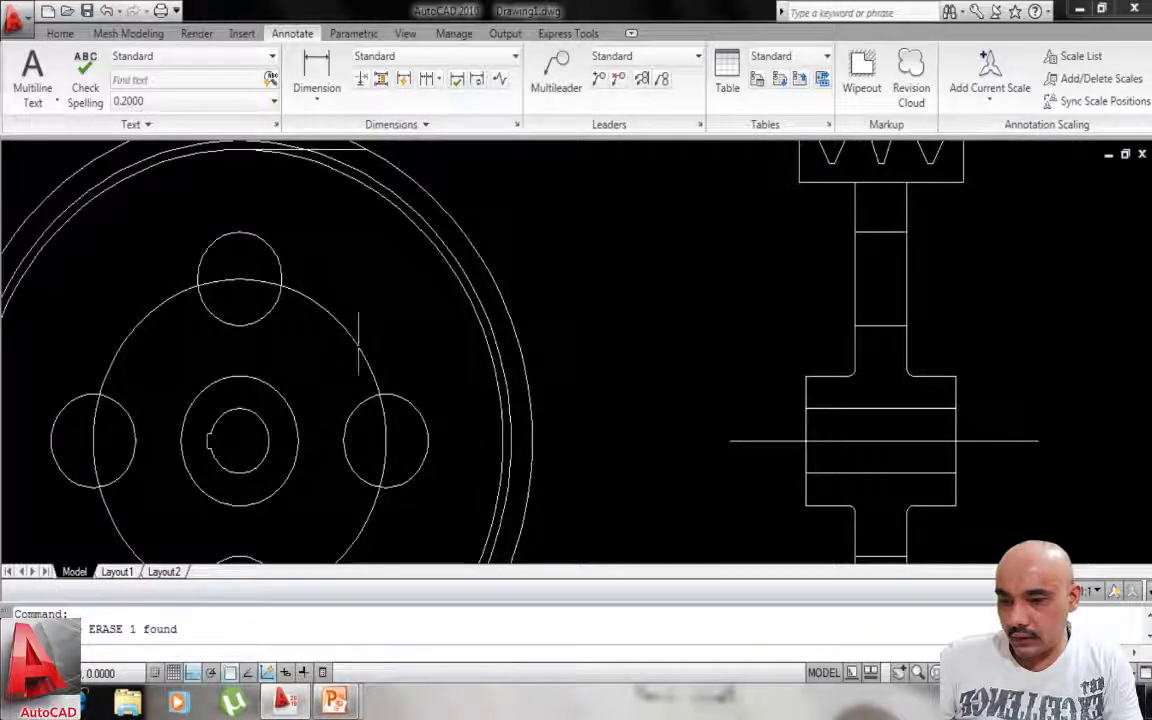
# Erase the two remaining projection lines at the upper rim circles of the front view.
pyautogui.scroll(-2, 358, 343)
pyautogui.scroll(5, 347, 321)
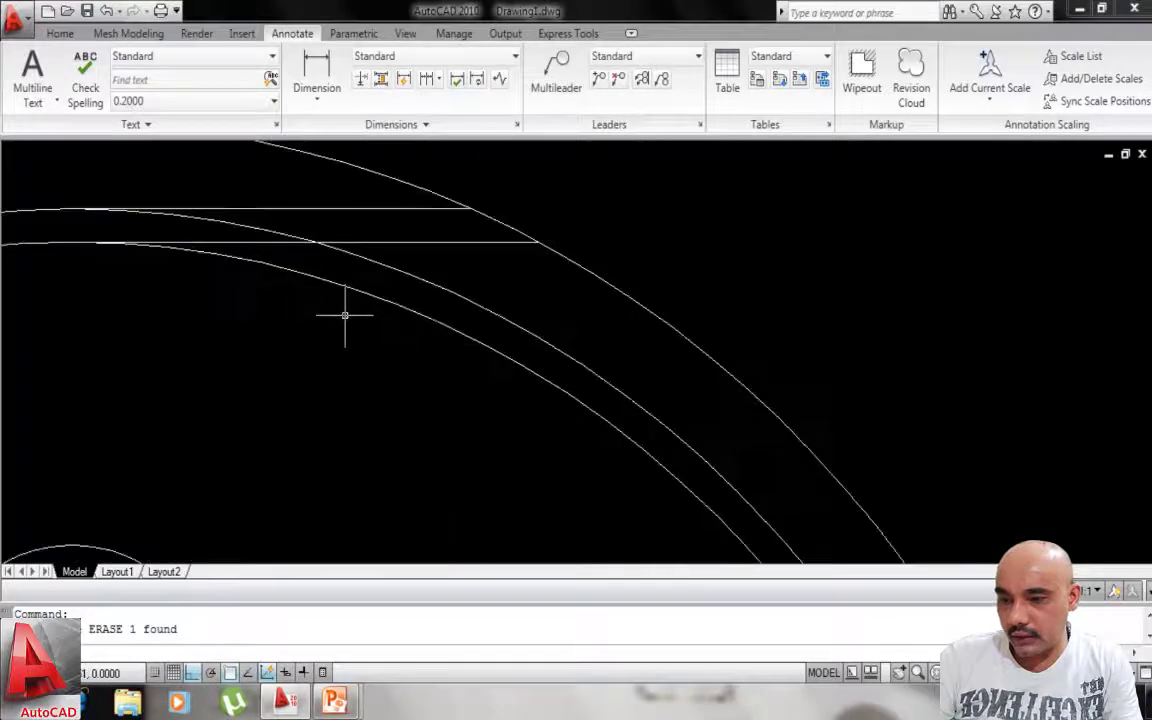
pyautogui.moveTo(345, 315); pyautogui.dragTo(361, 407, button='middle')
pyautogui.click(410, 301)
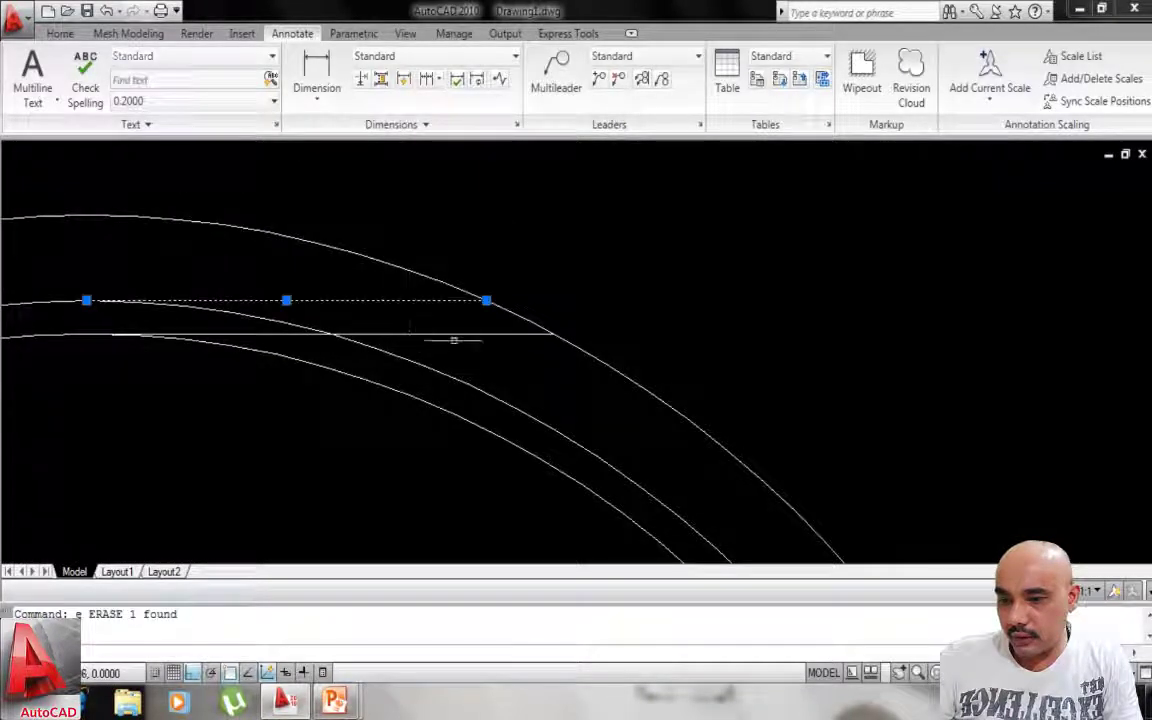
pyautogui.click(461, 334)
pyautogui.press('Delete')
pyautogui.scroll(-4, 461, 334)
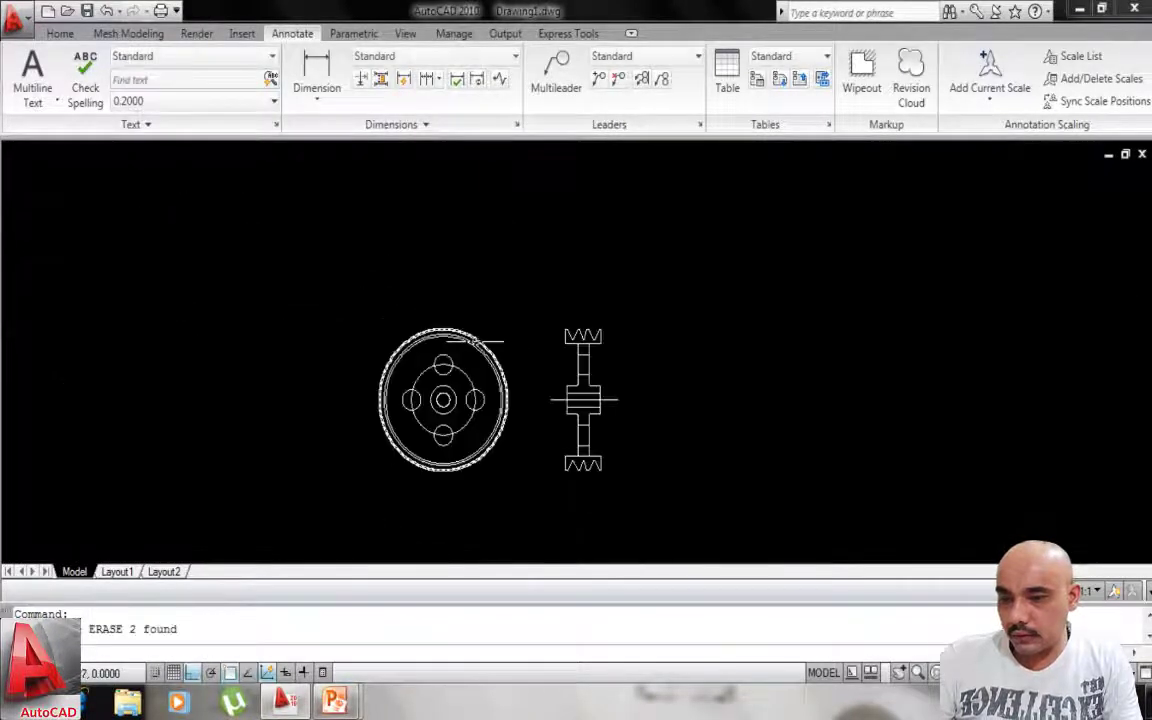
pyautogui.scroll(5, 517, 342)
pyautogui.scroll(-3, 500, 318)
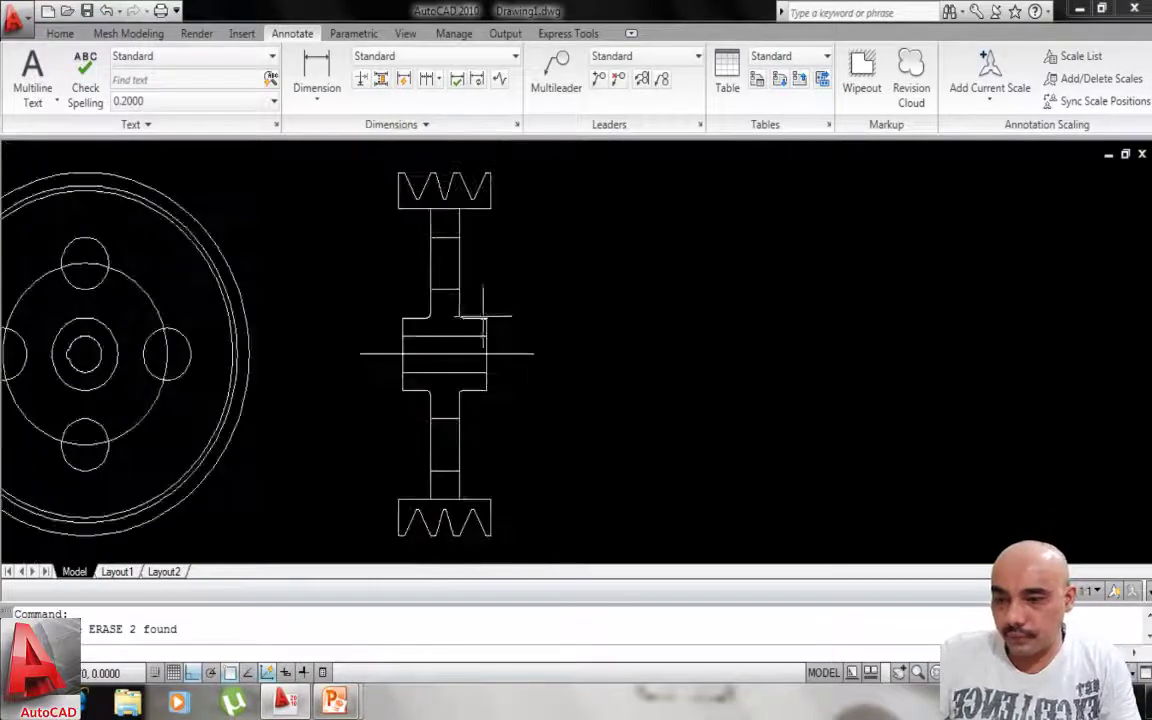
pyautogui.scroll(1, 475, 312)
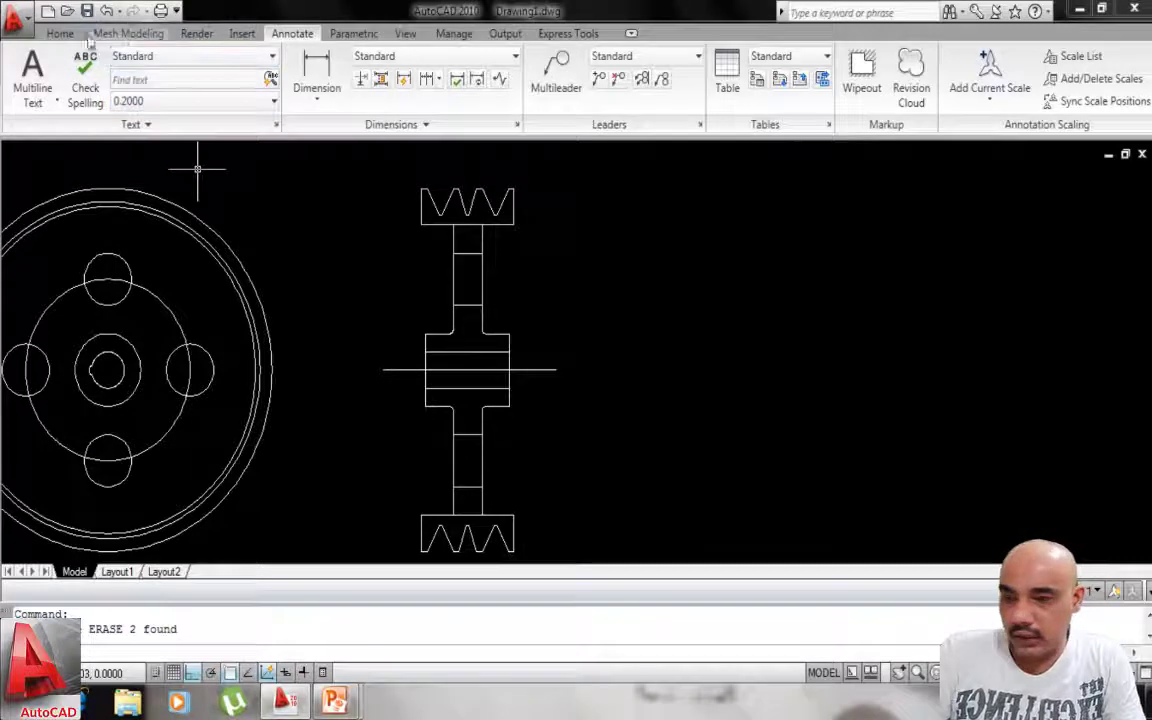
pyautogui.click(64, 33)
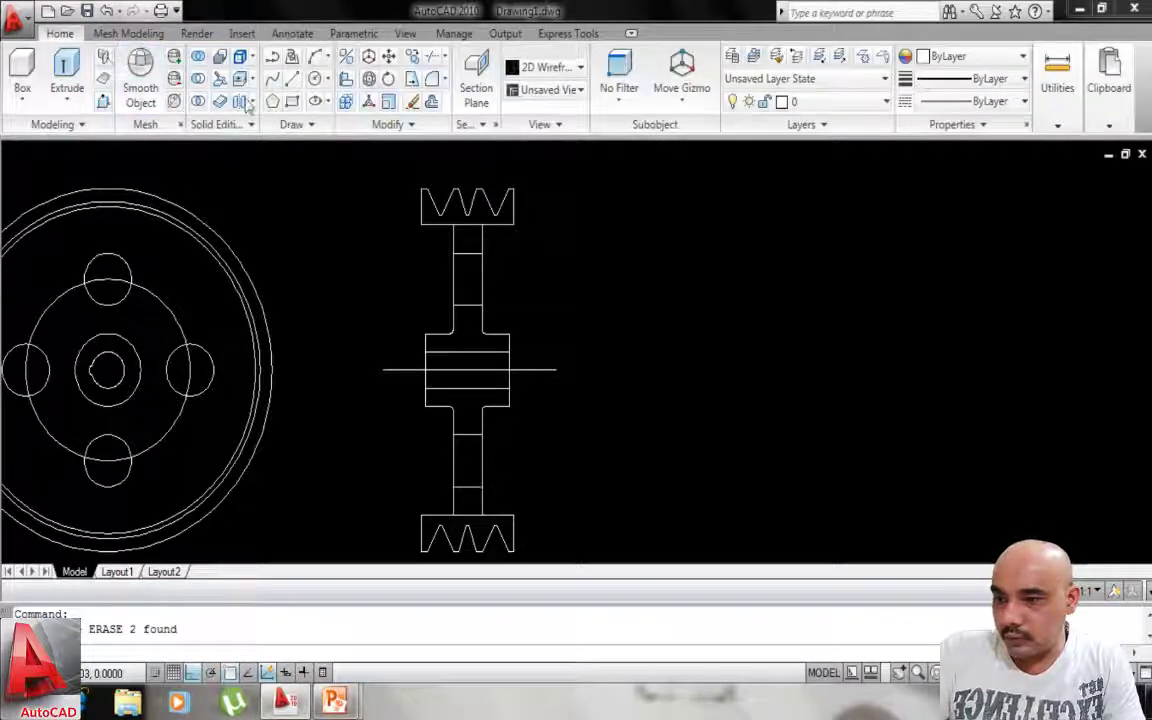
pyautogui.click(327, 62)
pyautogui.click(352, 100)
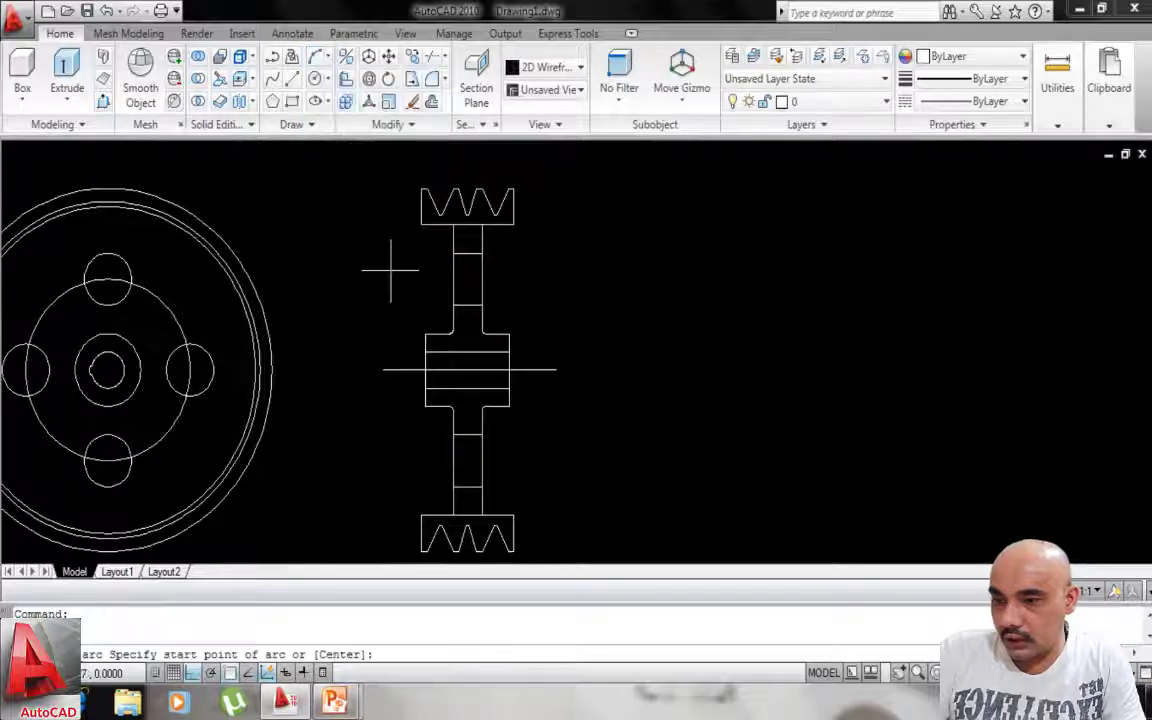
pyautogui.scroll(2, 480, 510)
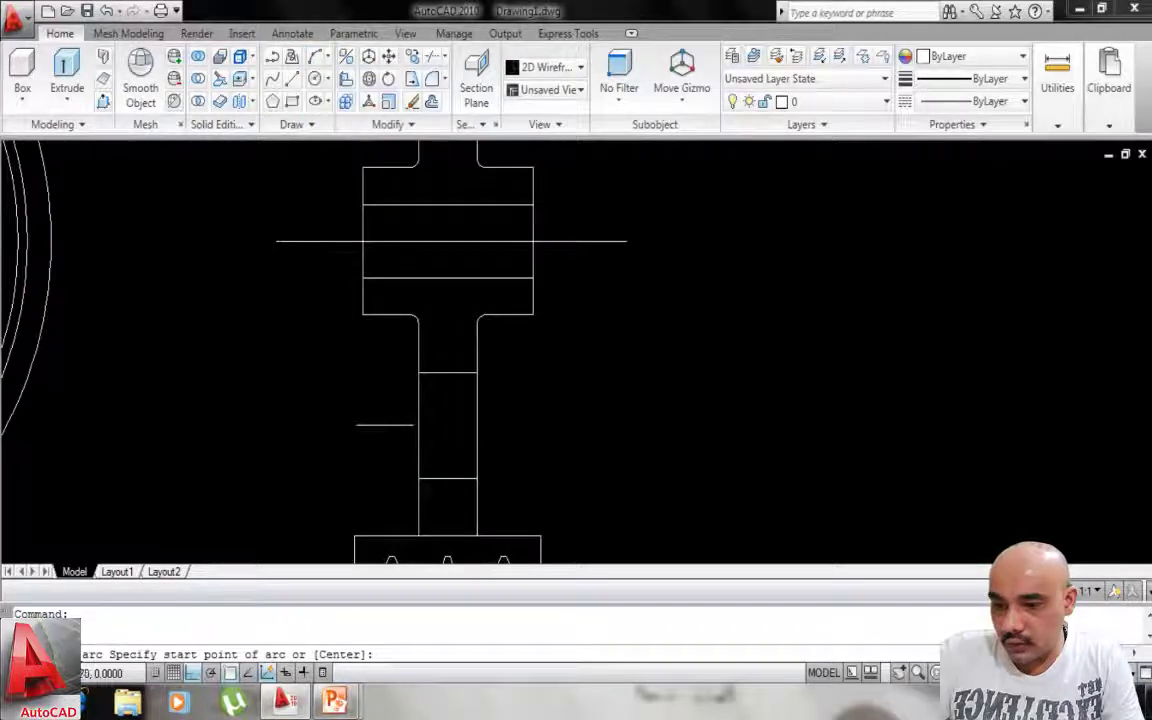
pyautogui.moveTo(424, 412); pyautogui.dragTo(417, 319, button='middle')
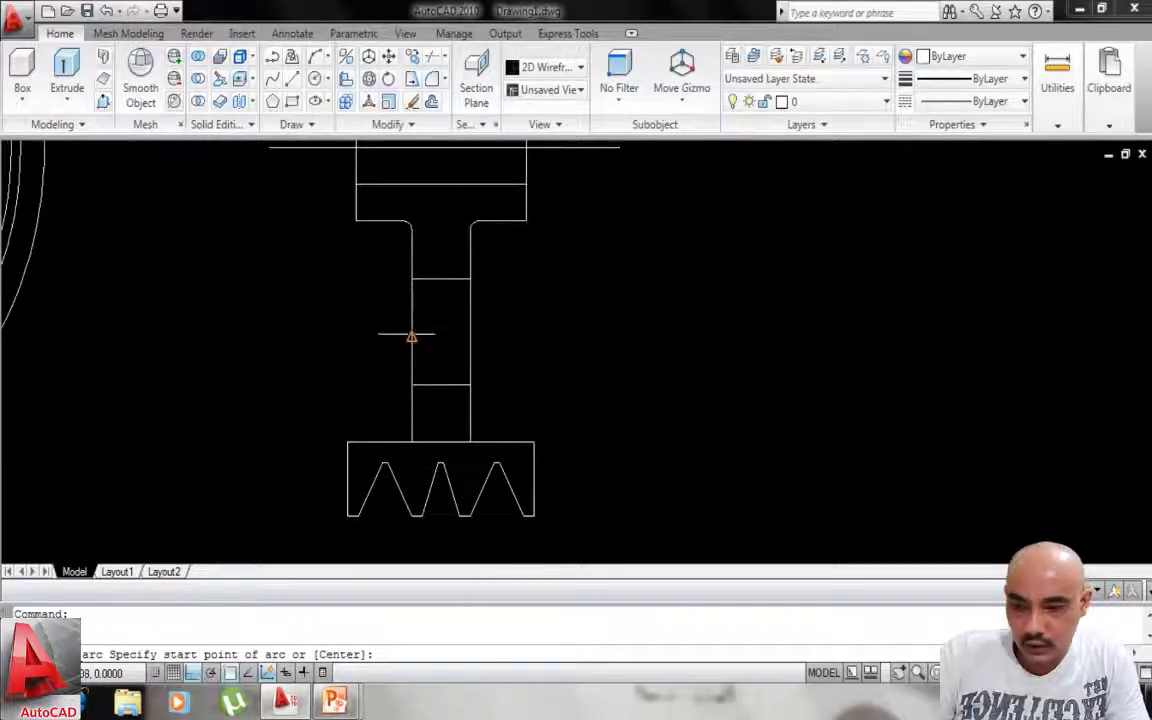
pyautogui.press('Escape')
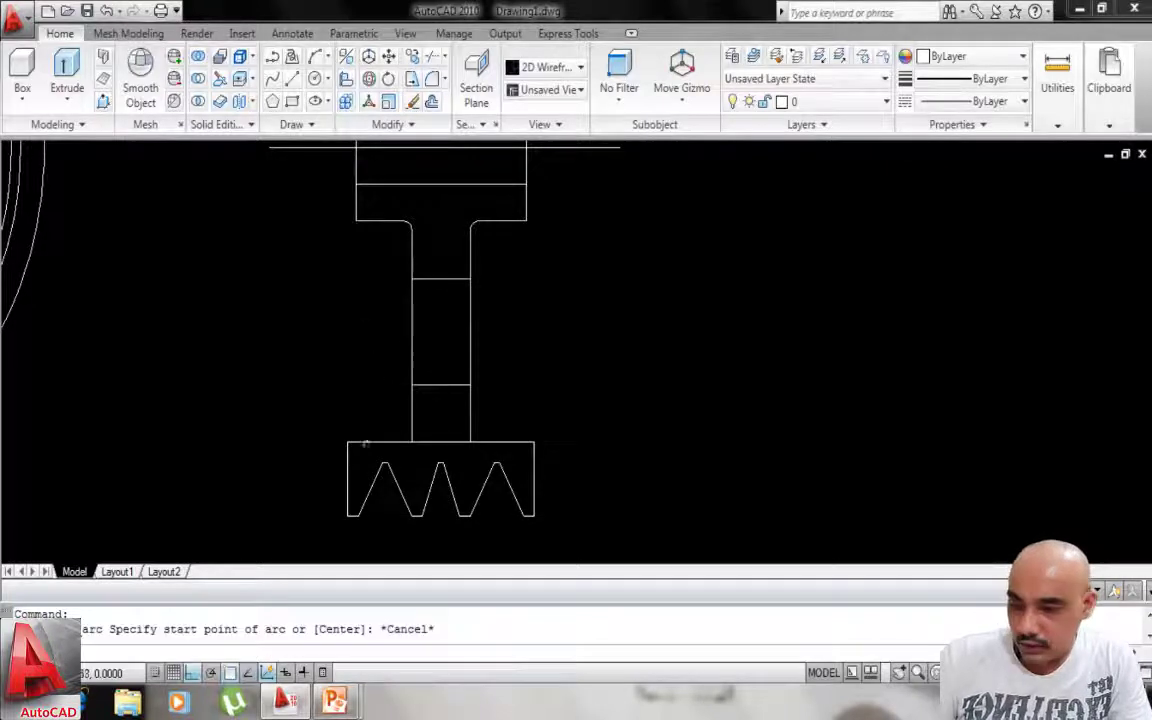
# Draw a horizontal line across the lower web of the side view, between the two hole lines and past both rim sides.
pyautogui.write('l')
pyautogui.press('Return')
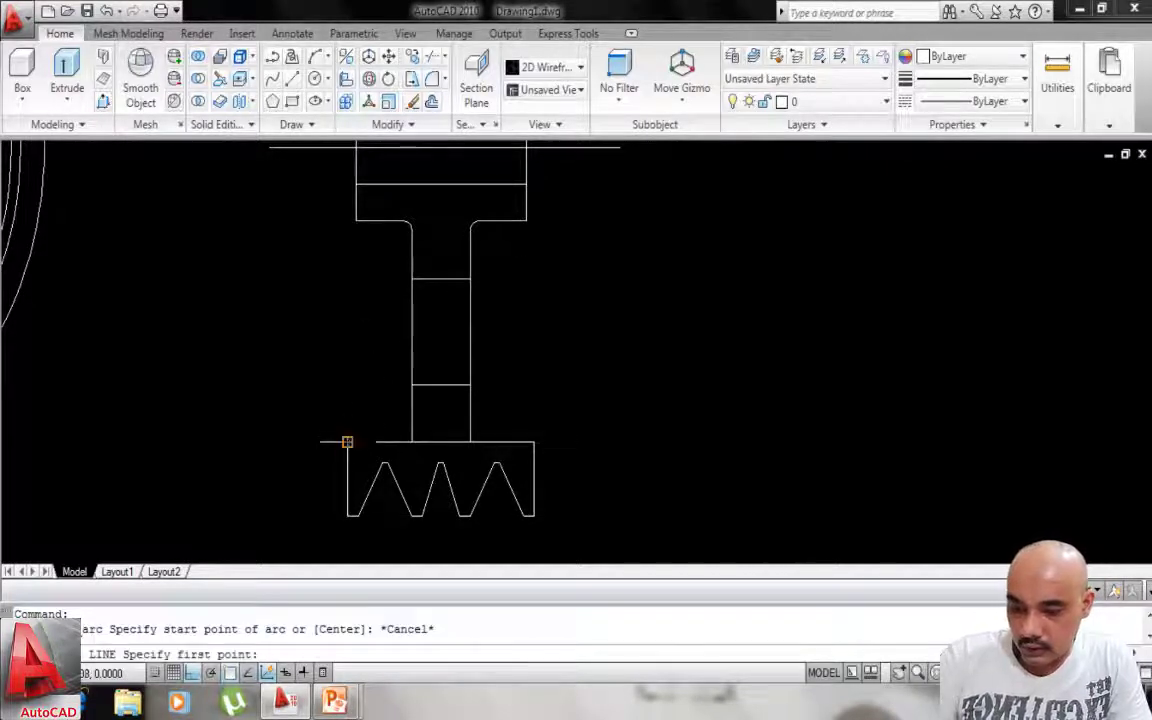
pyautogui.press('Escape')
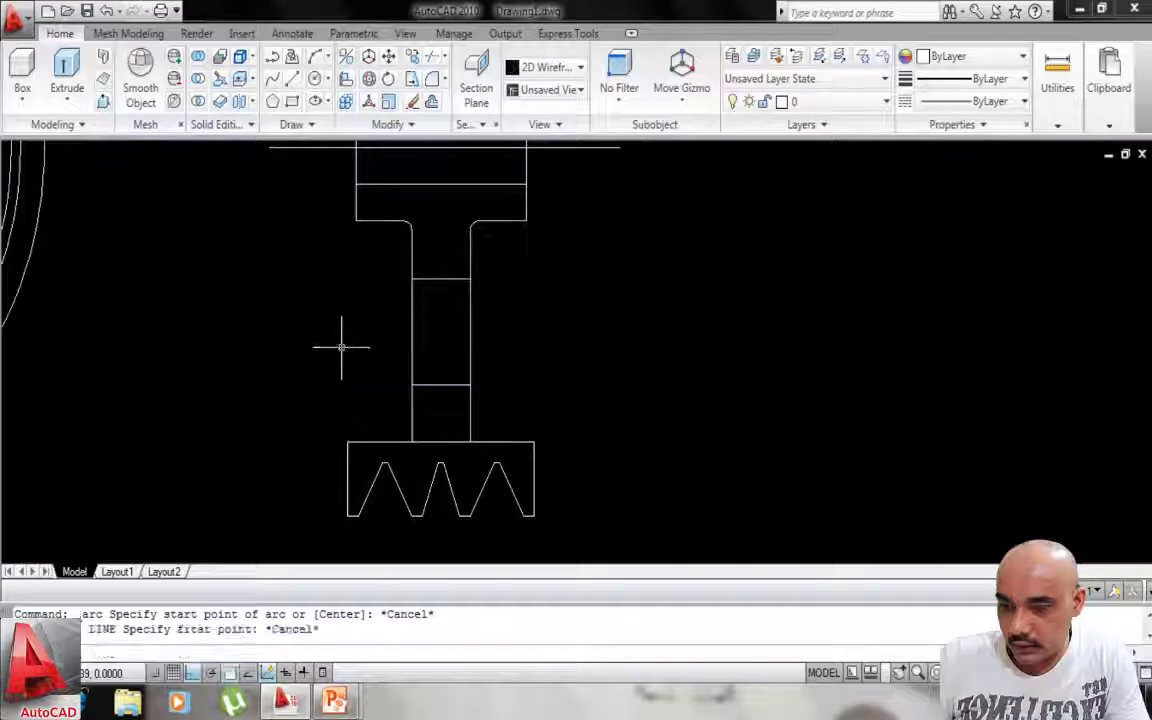
pyautogui.press('Return')
pyautogui.click(341, 339)
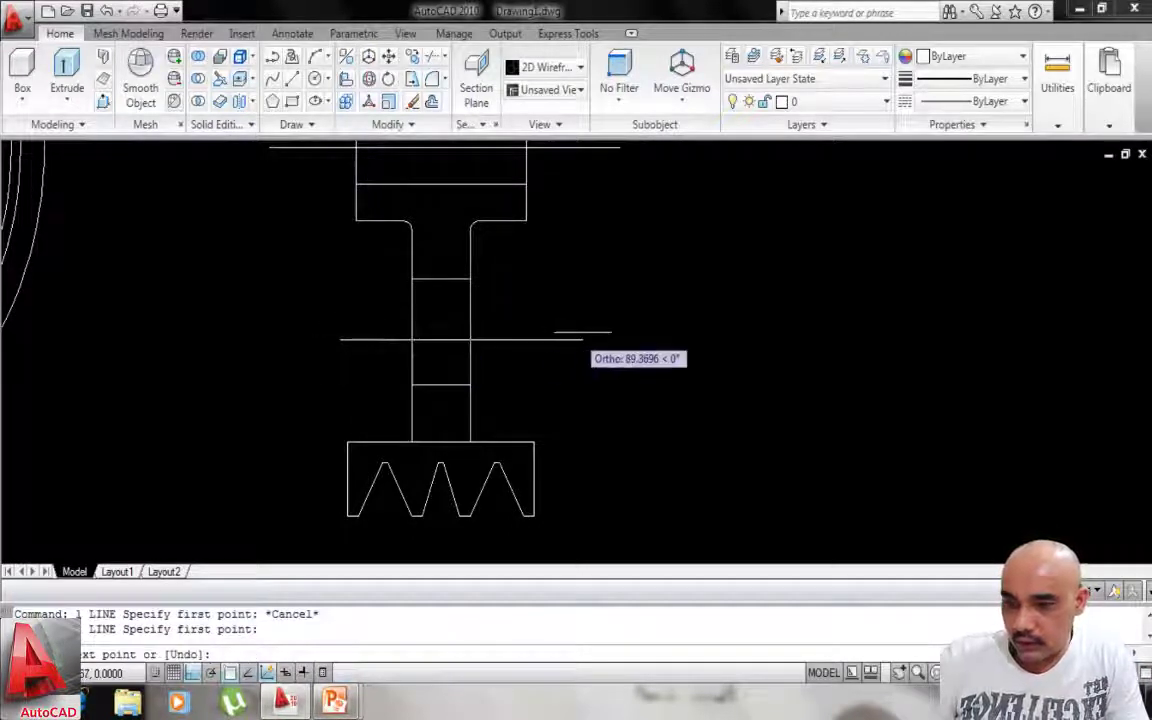
pyautogui.click(598, 339)
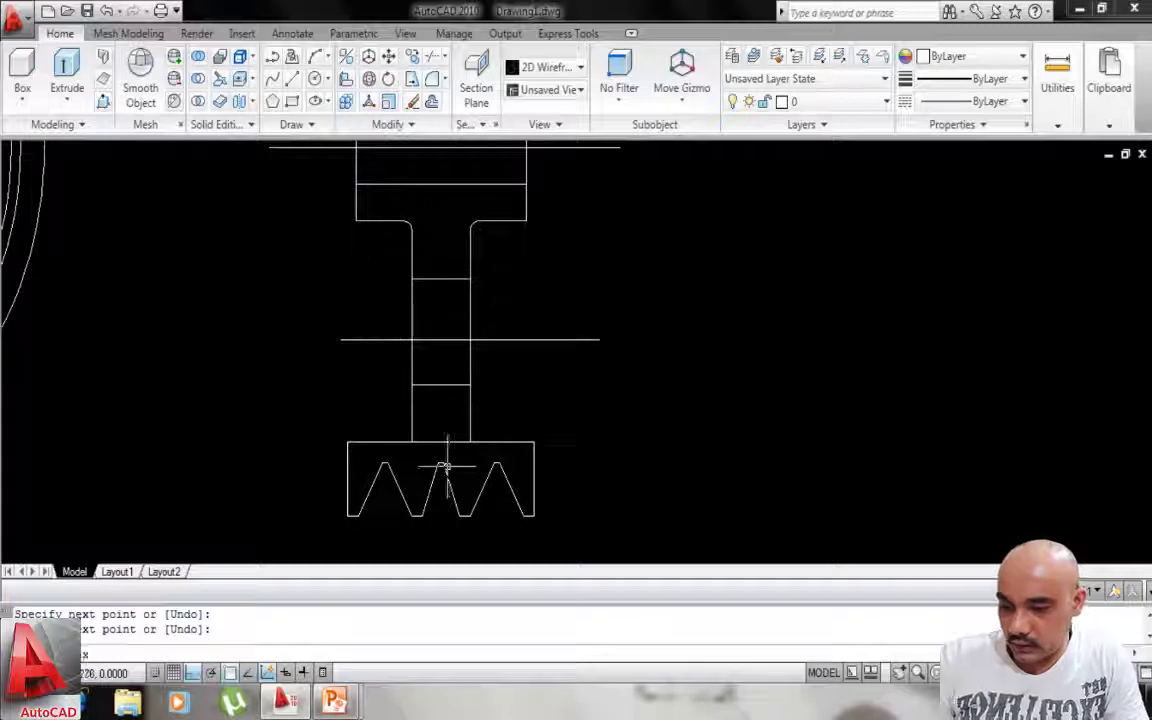
# Extend both vertical side edges of the lower rim up to the new horizontal line.
pyautogui.press('Escape')
pyautogui.press('Escape')
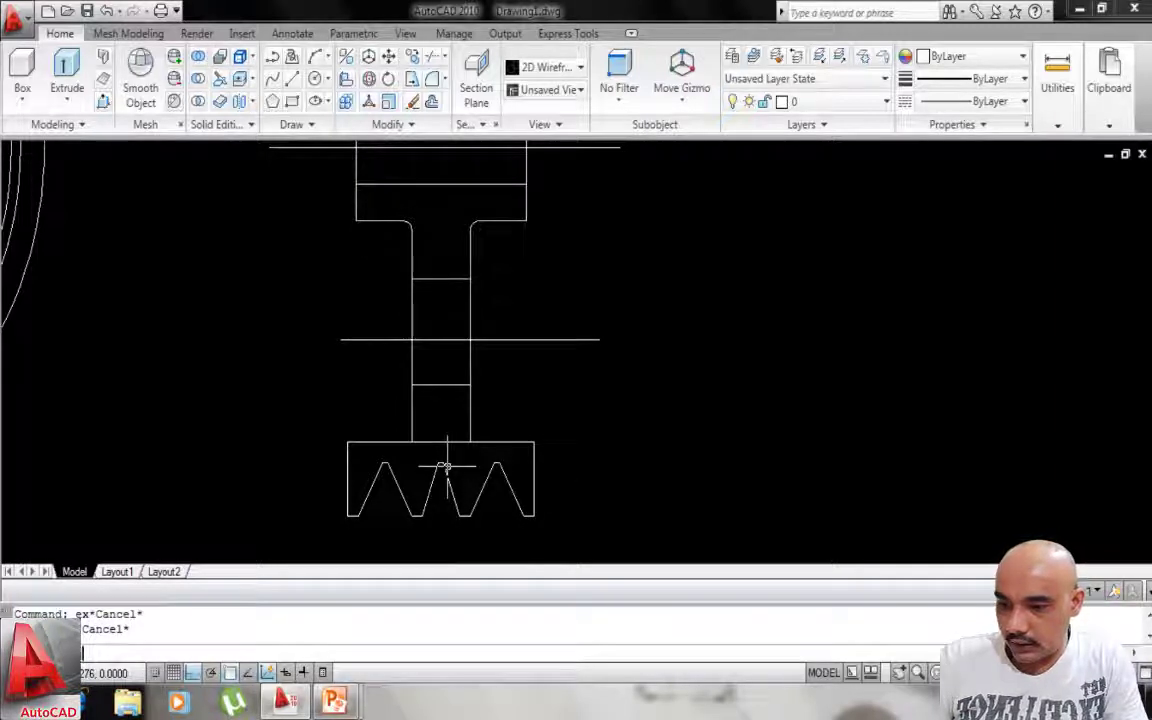
pyautogui.write('ex')
pyautogui.press('Return')
pyautogui.click(347, 339)
pyautogui.press('Return')
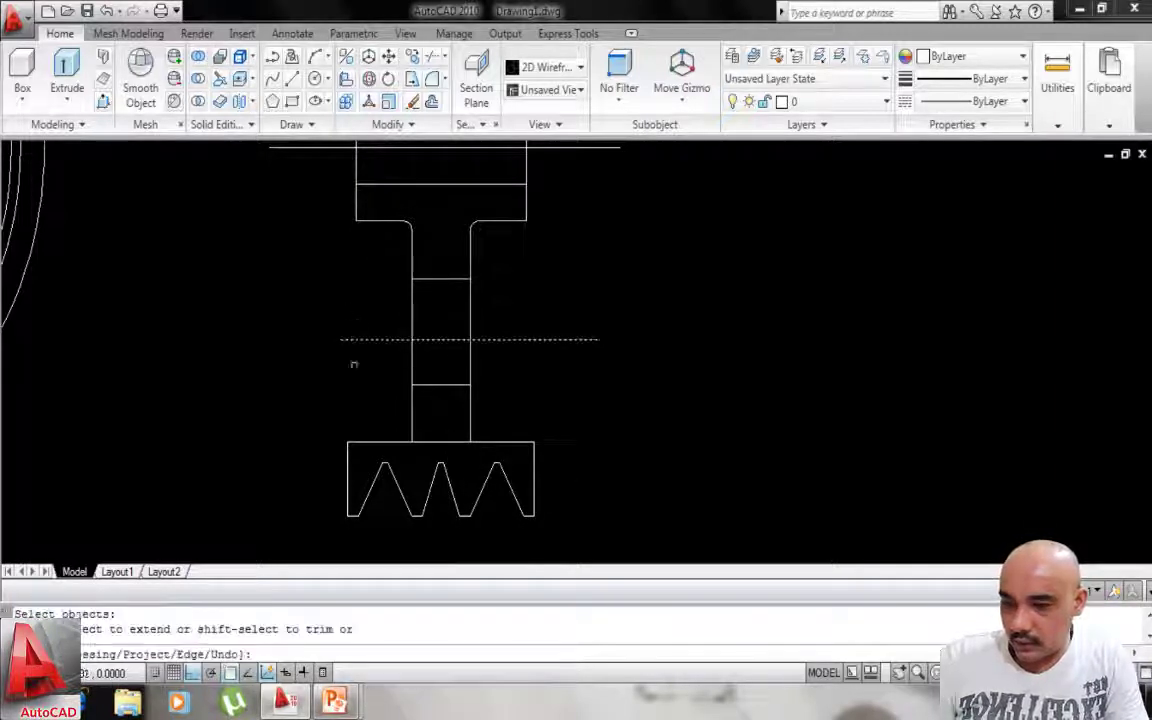
pyautogui.click(346, 470)
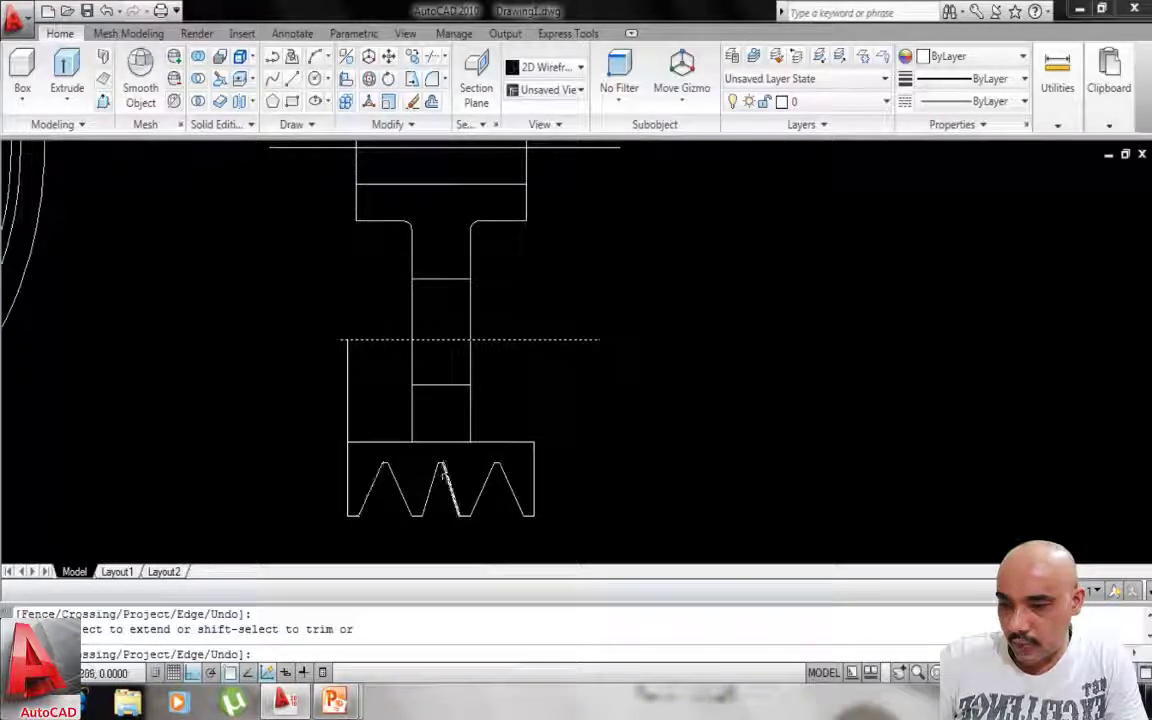
pyautogui.click(538, 473)
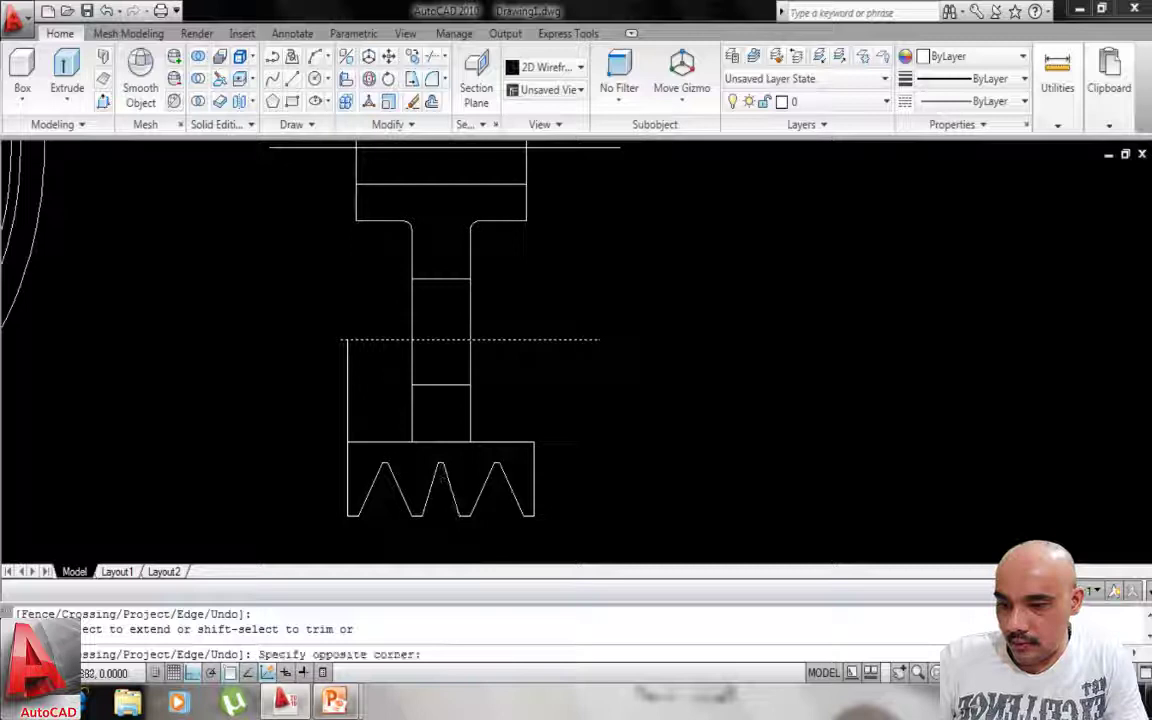
pyautogui.click(532, 471)
pyautogui.press('Return')
pyautogui.press('Escape')
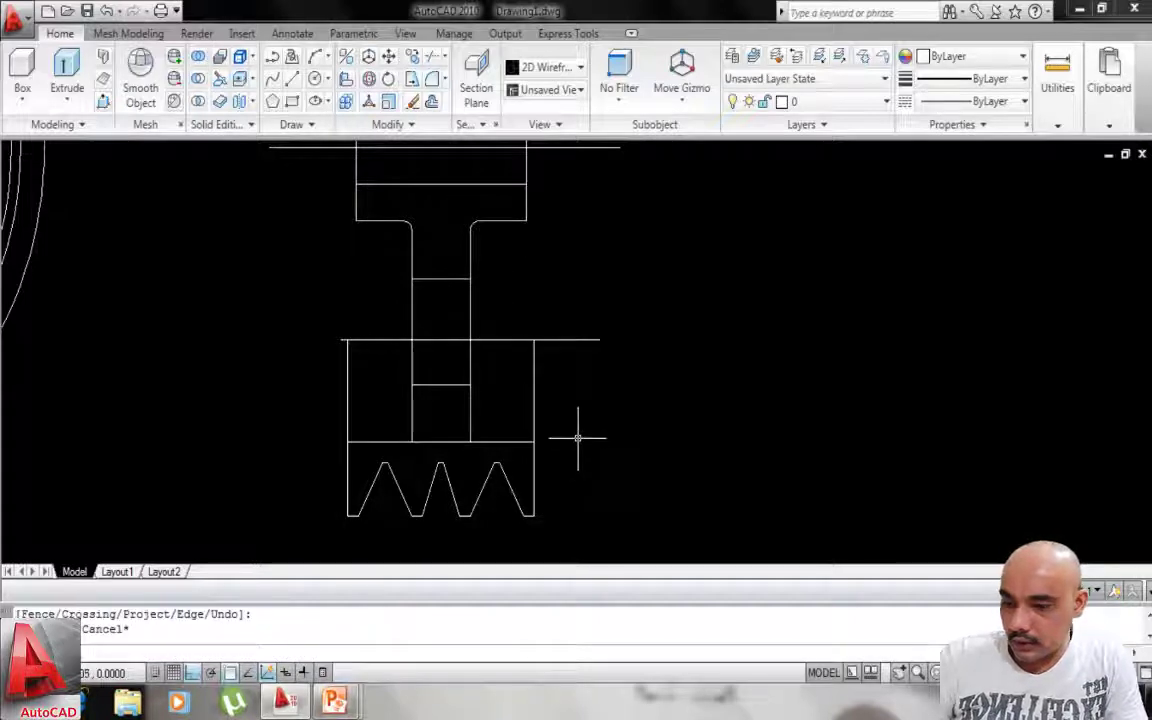
# Draw vertical lines from both root corners of the first lower V-groove up past the horizontal line.
pyautogui.write('l')
pyautogui.press('Return')
pyautogui.scroll(4, 381, 463)
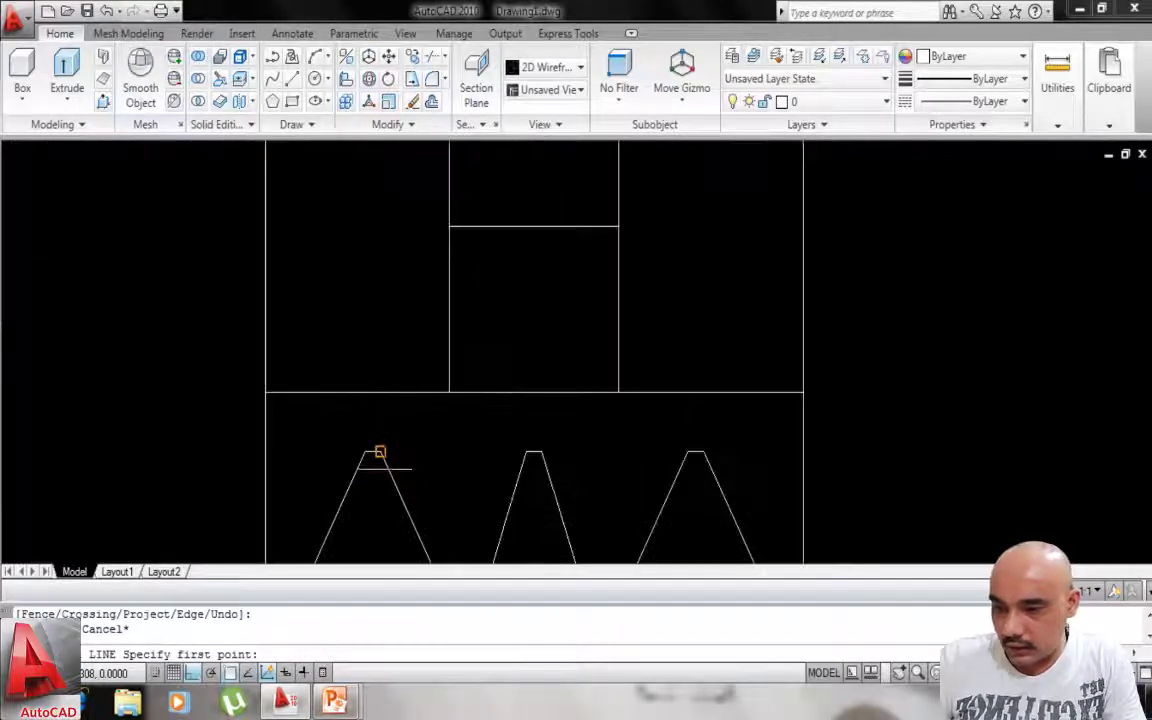
pyautogui.click(362, 451)
pyautogui.scroll(-4, 362, 445)
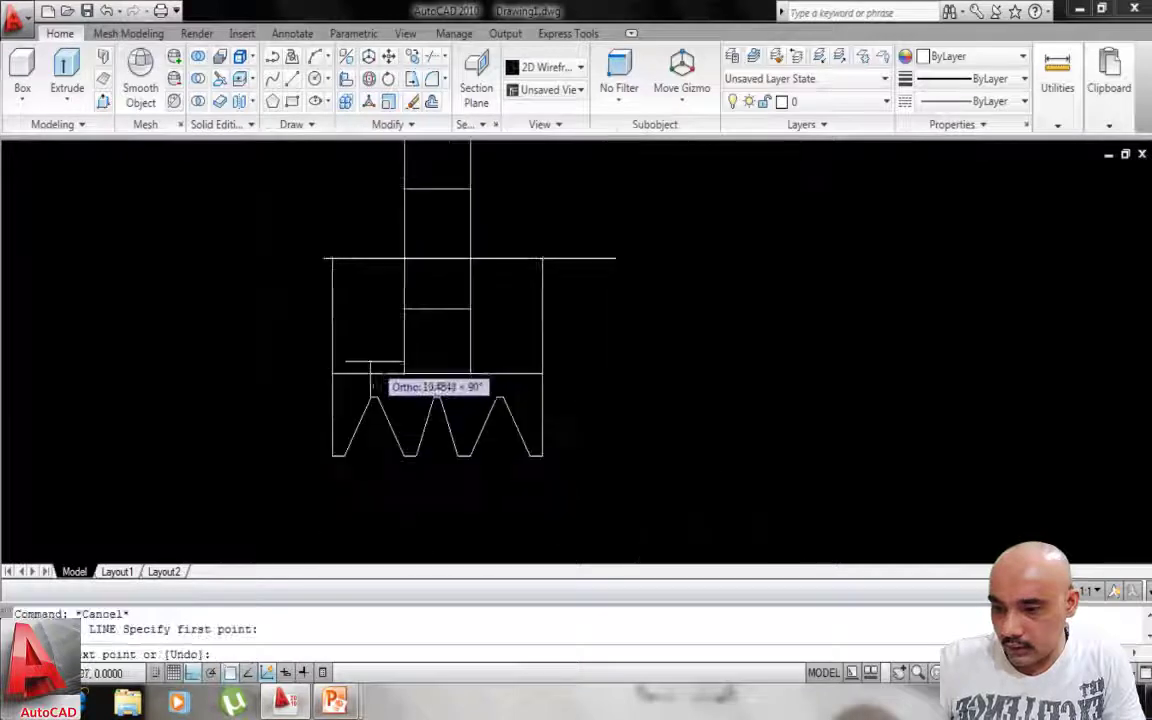
pyautogui.click(370, 259)
pyautogui.press('Return')
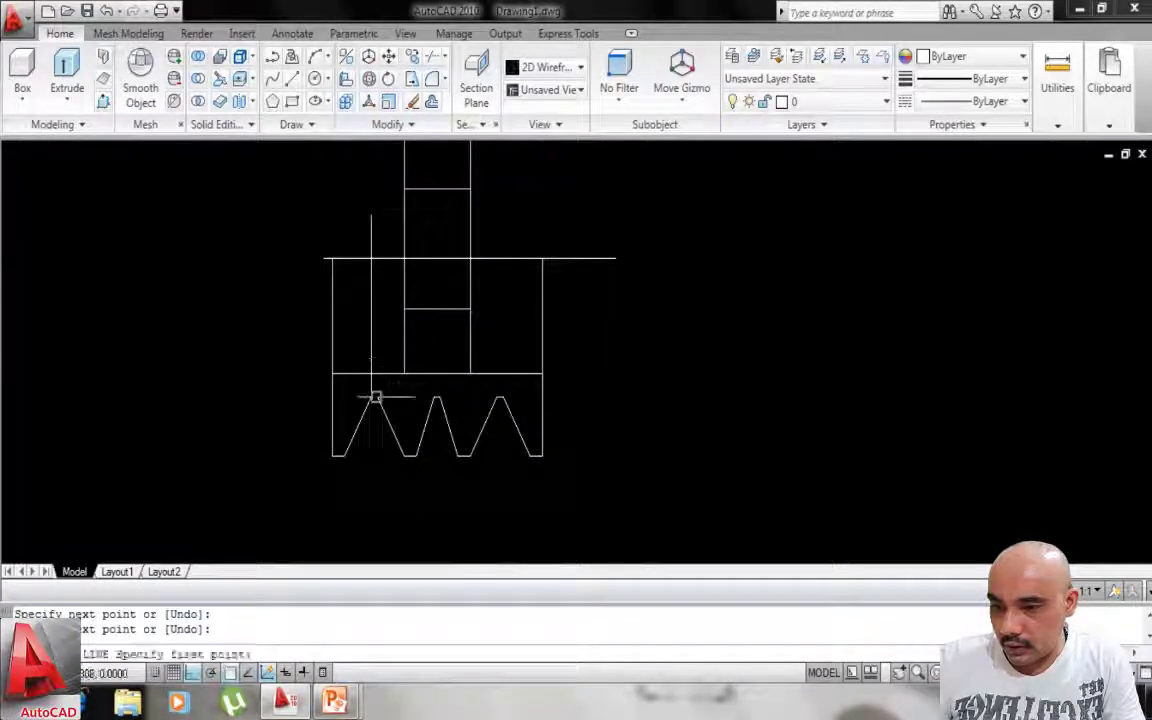
pyautogui.click(375, 397)
pyautogui.click(377, 229)
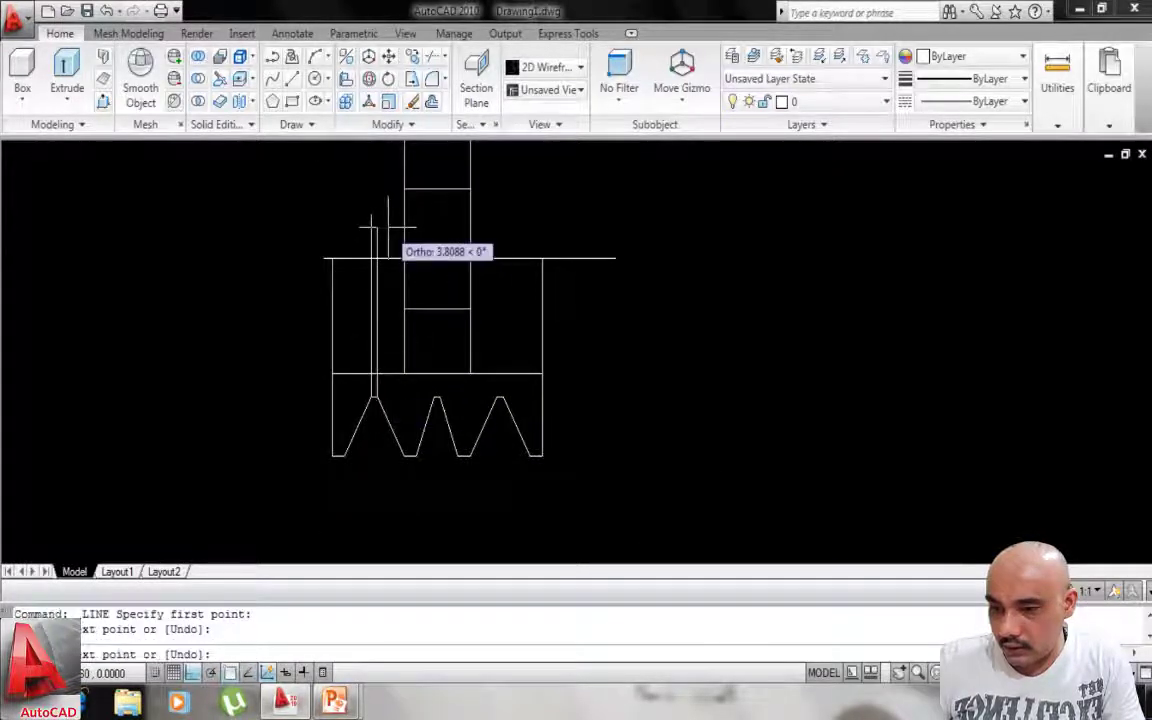
pyautogui.press('Return')
# Draw a vertical line from the left root corner of the middle lower V-groove up past the horizontal line.
pyautogui.press('Return')
pyautogui.click(434, 397)
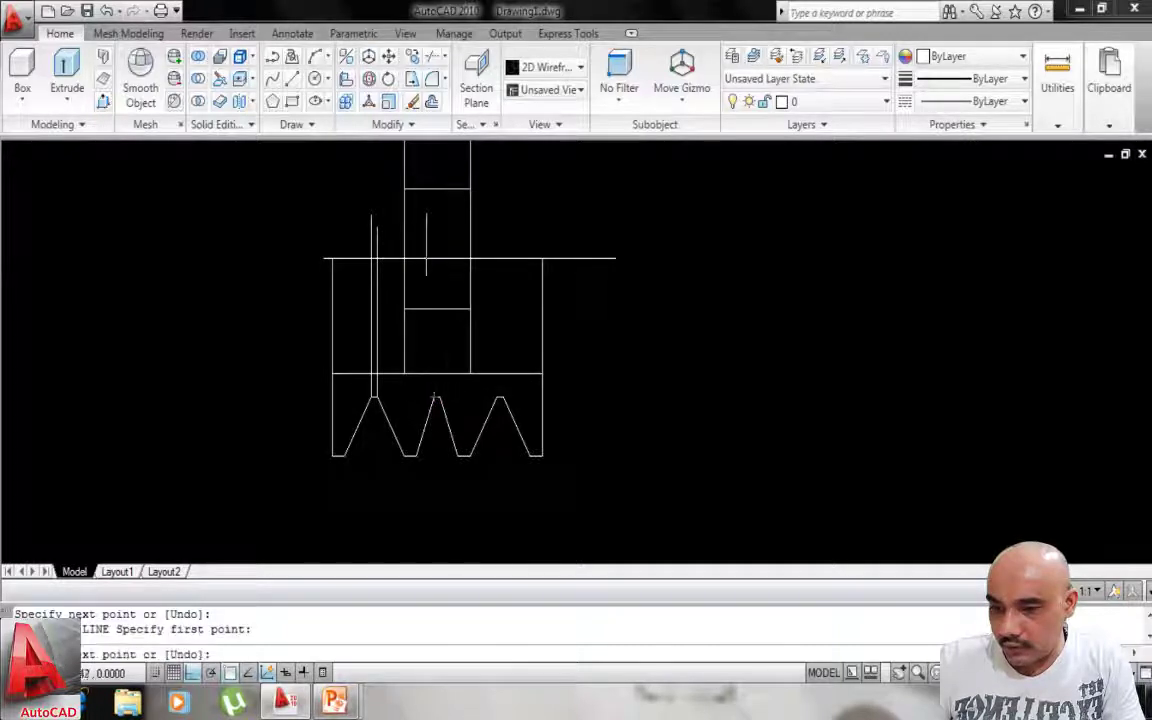
pyautogui.click(434, 217)
pyautogui.press('Return')
pyautogui.press('Return')
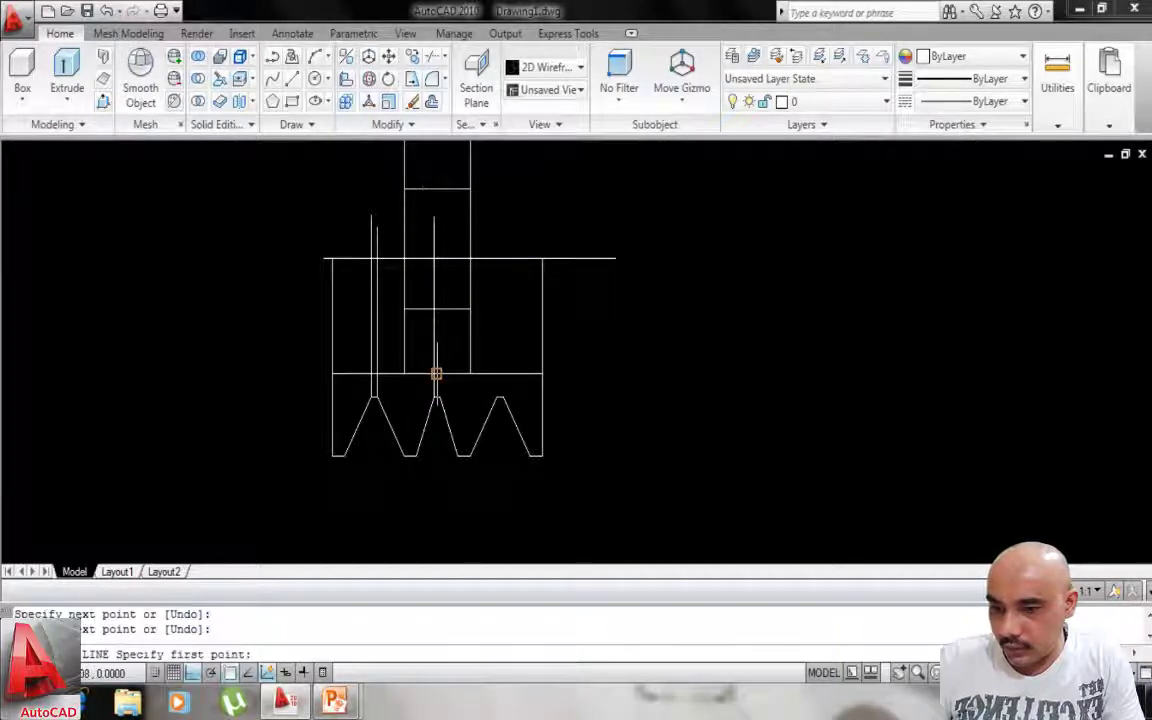
pyautogui.click(439, 397)
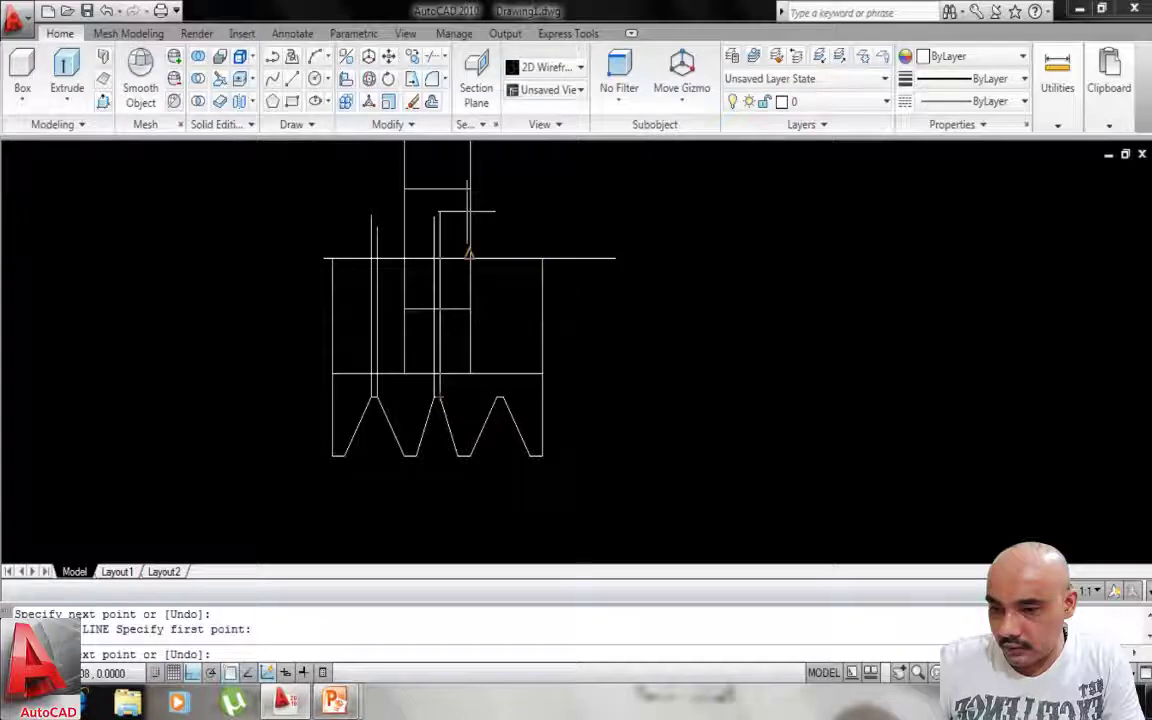
pyautogui.click(470, 258)
pyautogui.hotkey('ctrl', 'z')
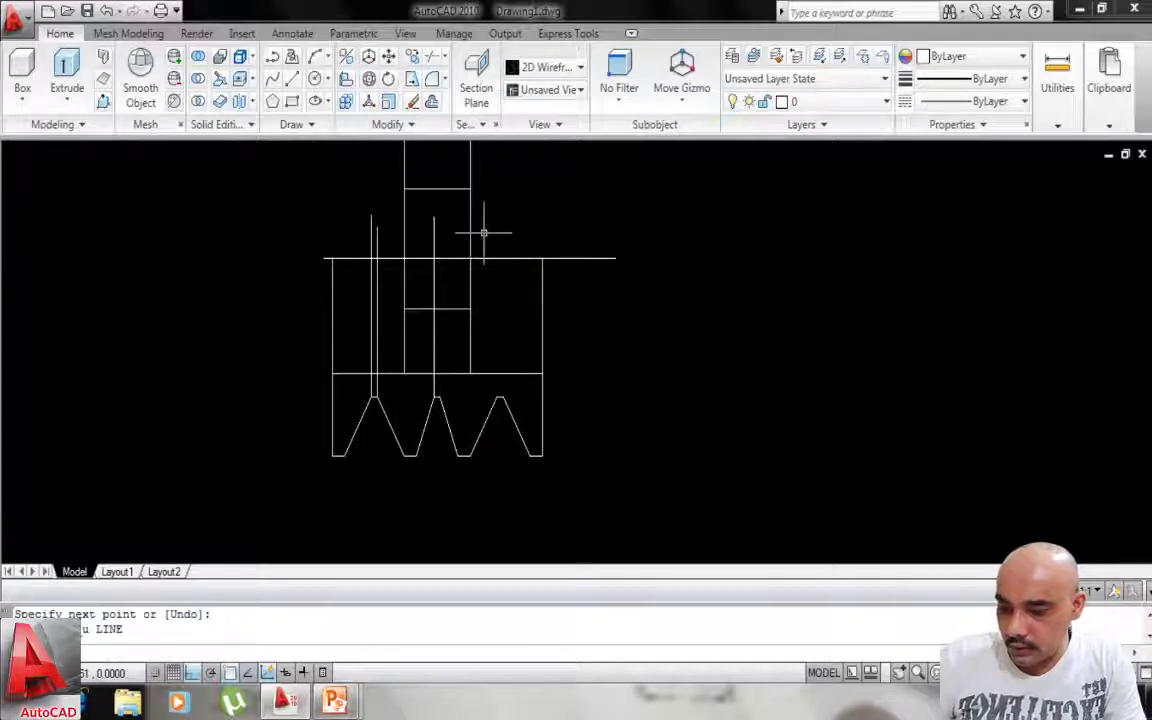
# Draw a vertical line from the right root corner of the middle lower V-groove up past the horizontal line.
pyautogui.write('l')
pyautogui.press('Return')
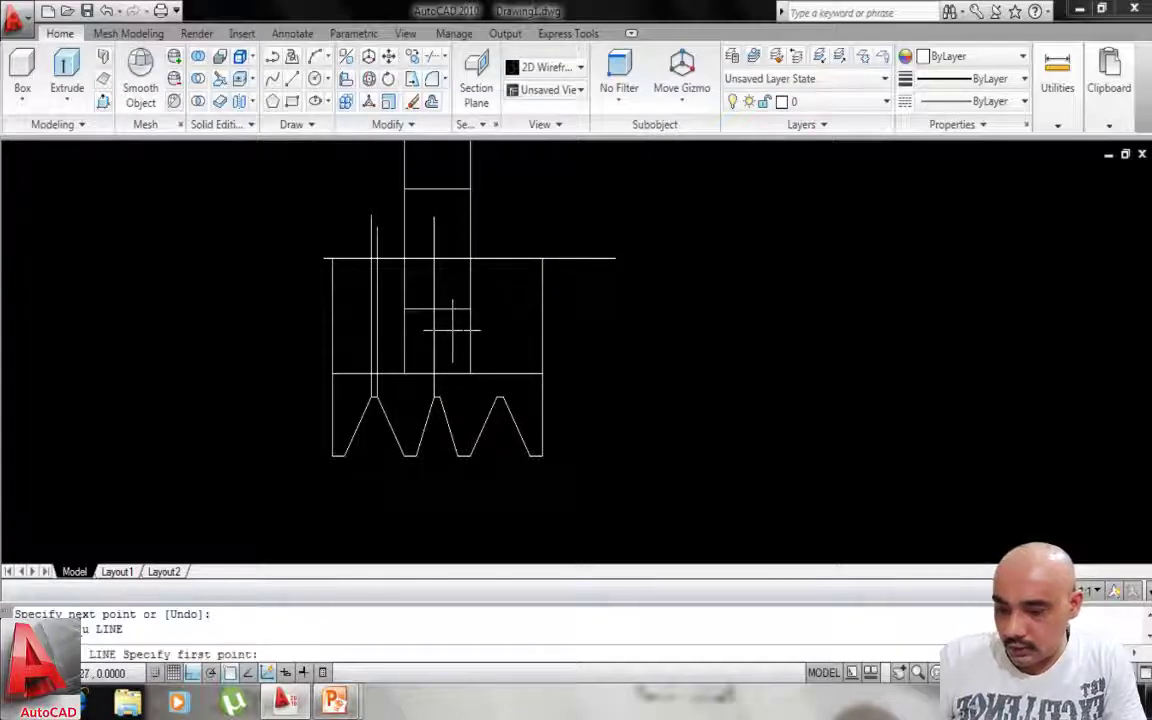
pyautogui.click(439, 397)
pyautogui.click(468, 222)
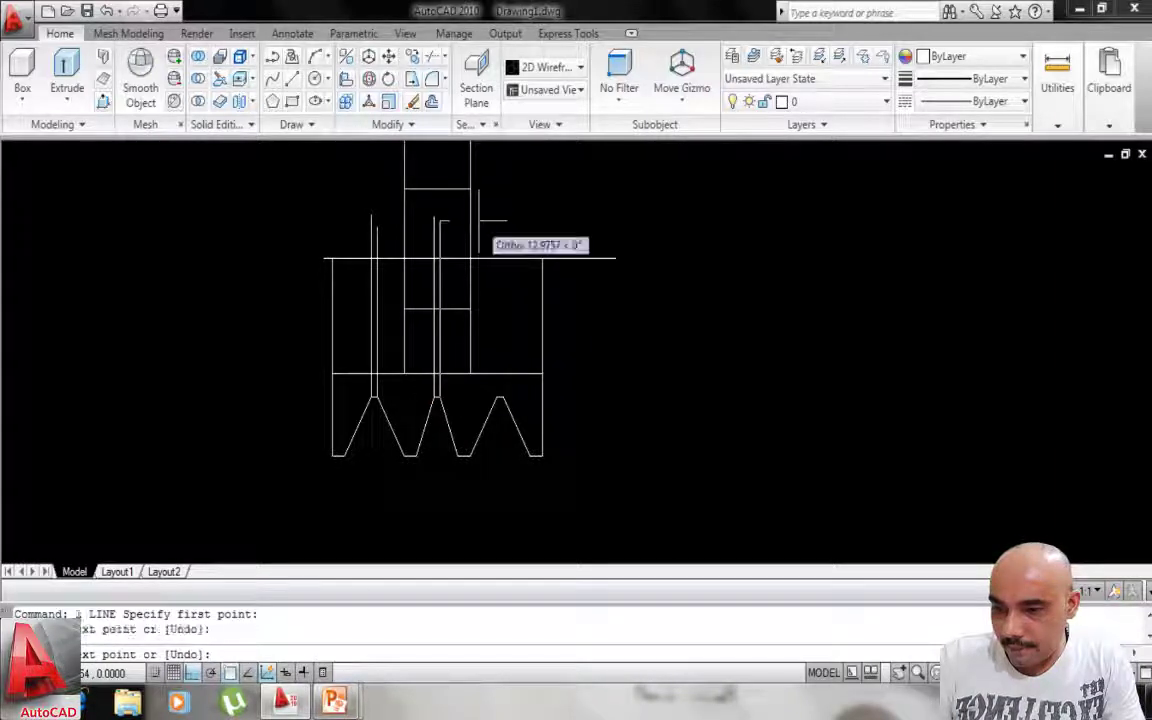
pyautogui.press('Return')
# Draw vertical lines from both root corners of the third lower V-groove up past the horizontal line.
pyautogui.press('Return')
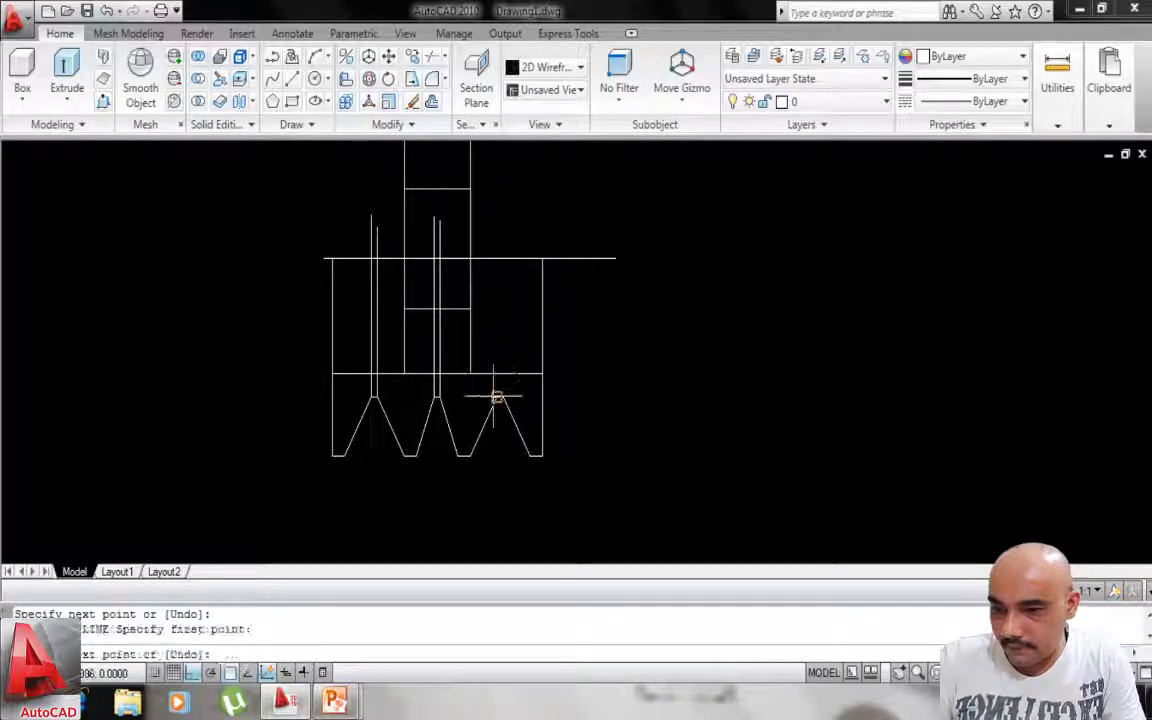
pyautogui.click(497, 397)
pyautogui.click(497, 185)
pyautogui.press('Return')
pyautogui.press('Return')
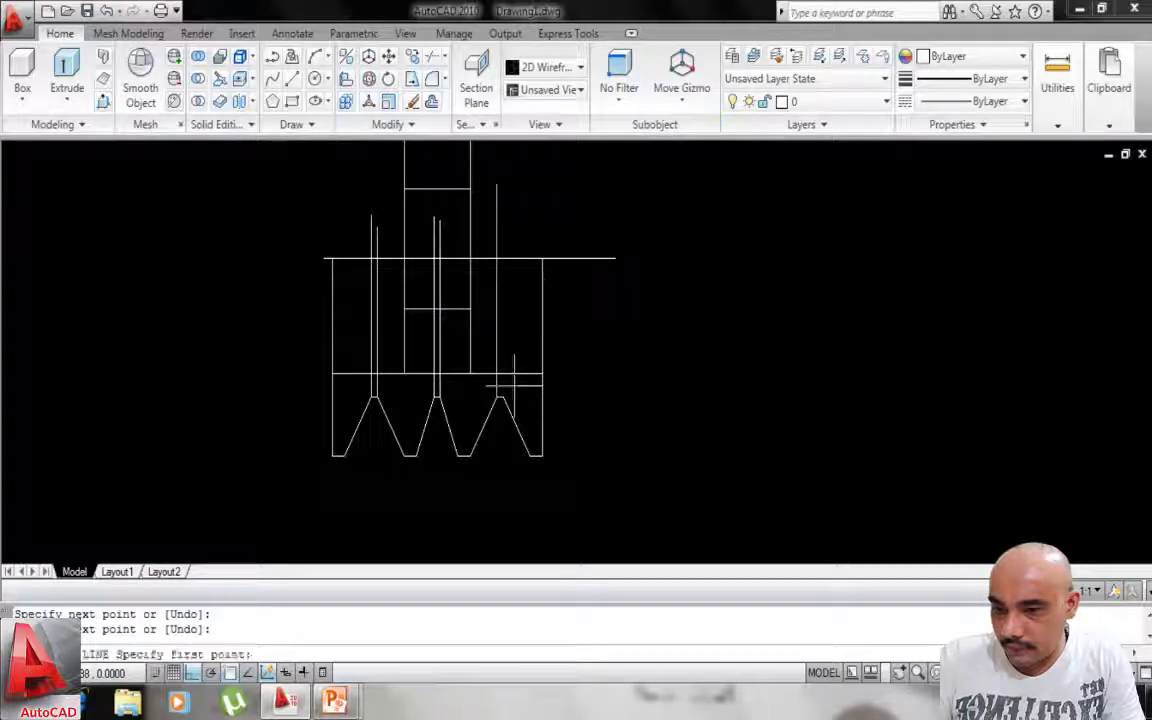
pyautogui.click(502, 397)
pyautogui.click(502, 193)
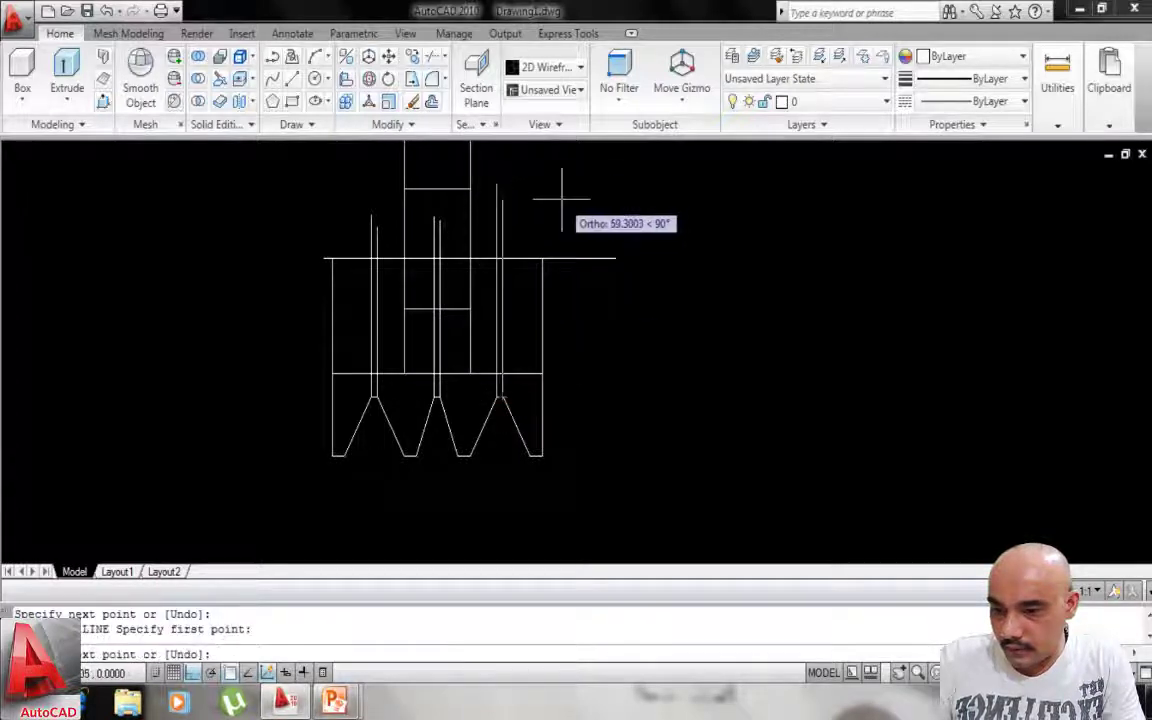
pyautogui.press('Return')
# Trim the ends of the six groove lines that project above the horizontal line, keeping the web edges intact.
pyautogui.write('tr')
pyautogui.press('Return')
pyautogui.press('Return')
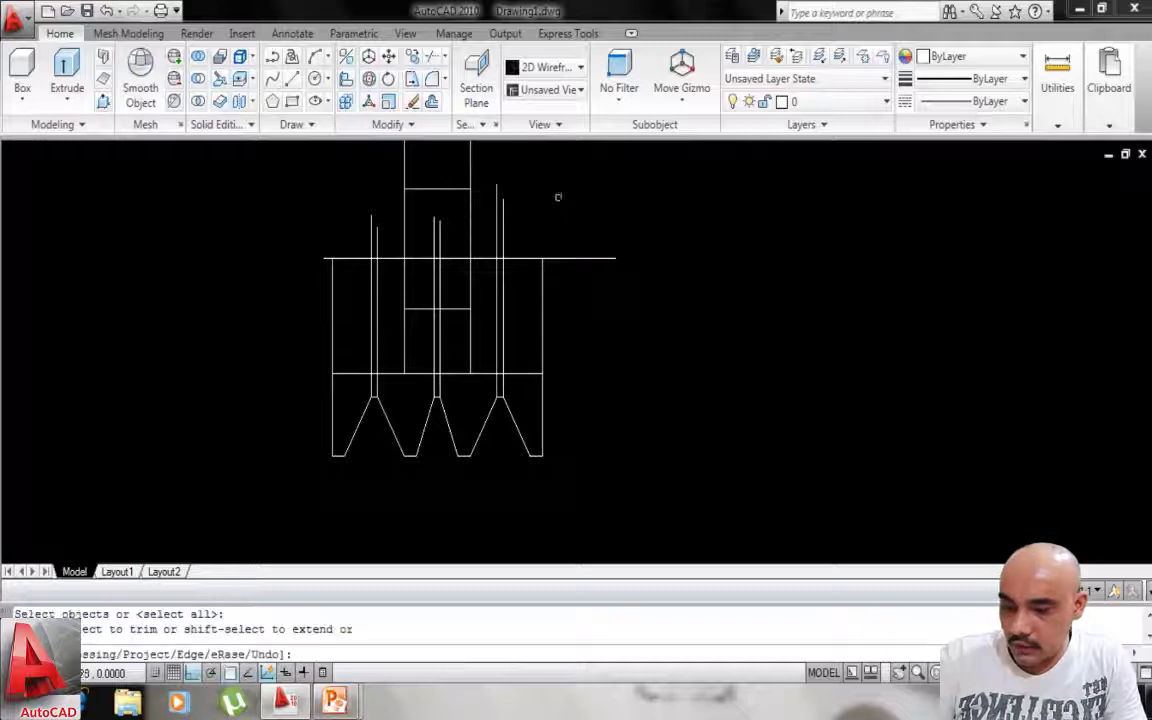
pyautogui.click(548, 180)
pyautogui.click(473, 222)
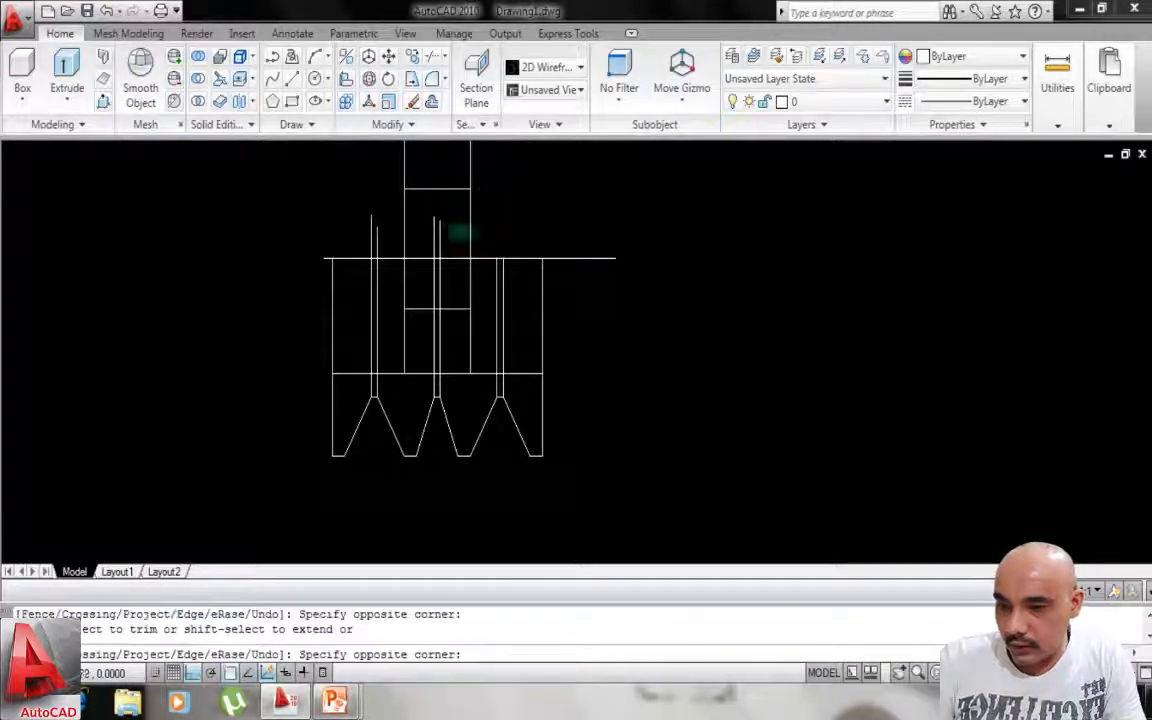
pyautogui.click(448, 241)
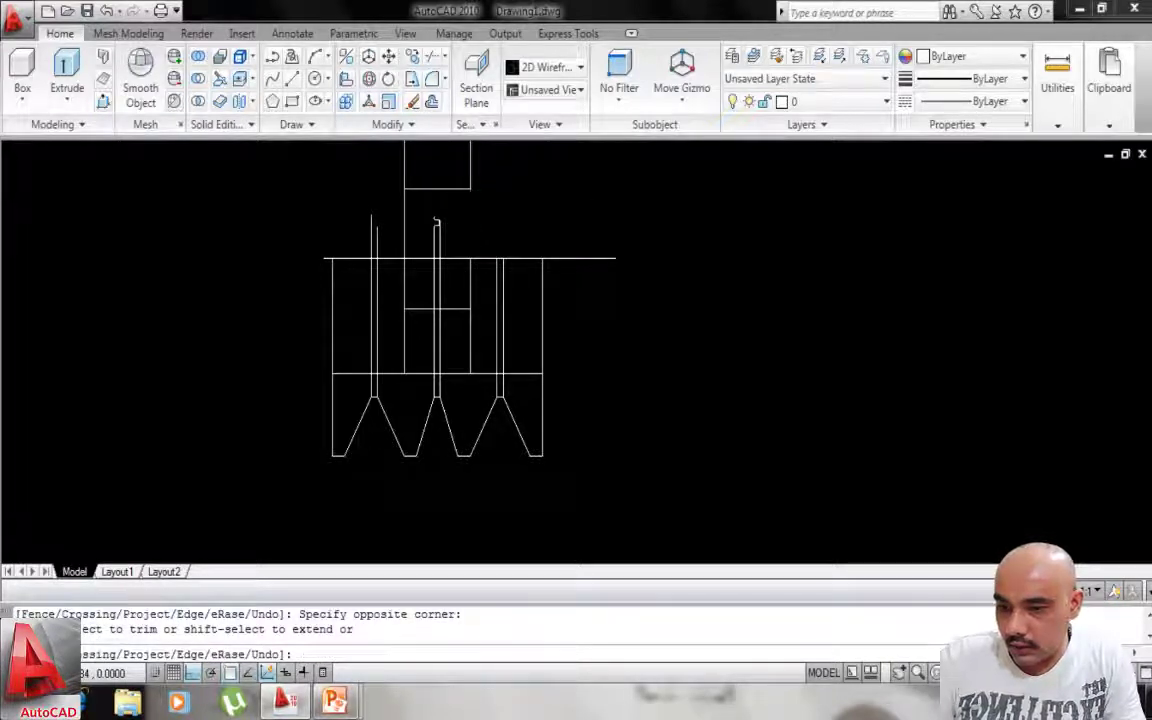
pyautogui.hotkey('ctrl', 'z')
pyautogui.click(443, 207)
pyautogui.click(409, 242)
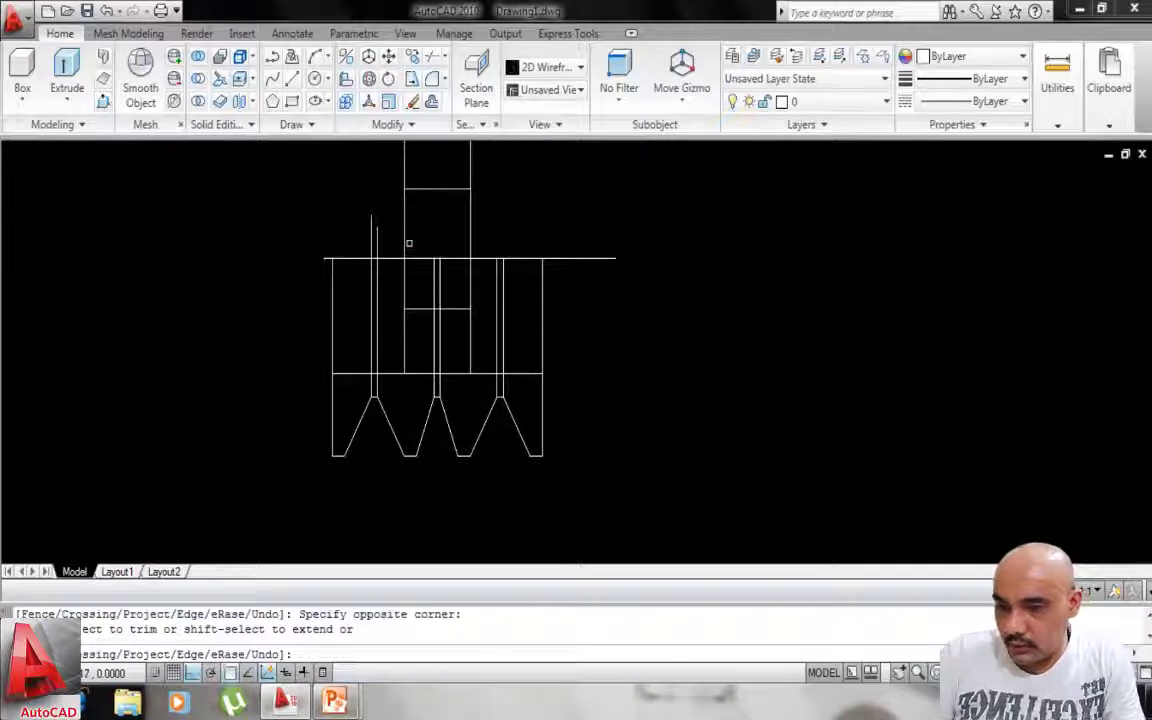
pyautogui.click(380, 225)
pyautogui.click(342, 249)
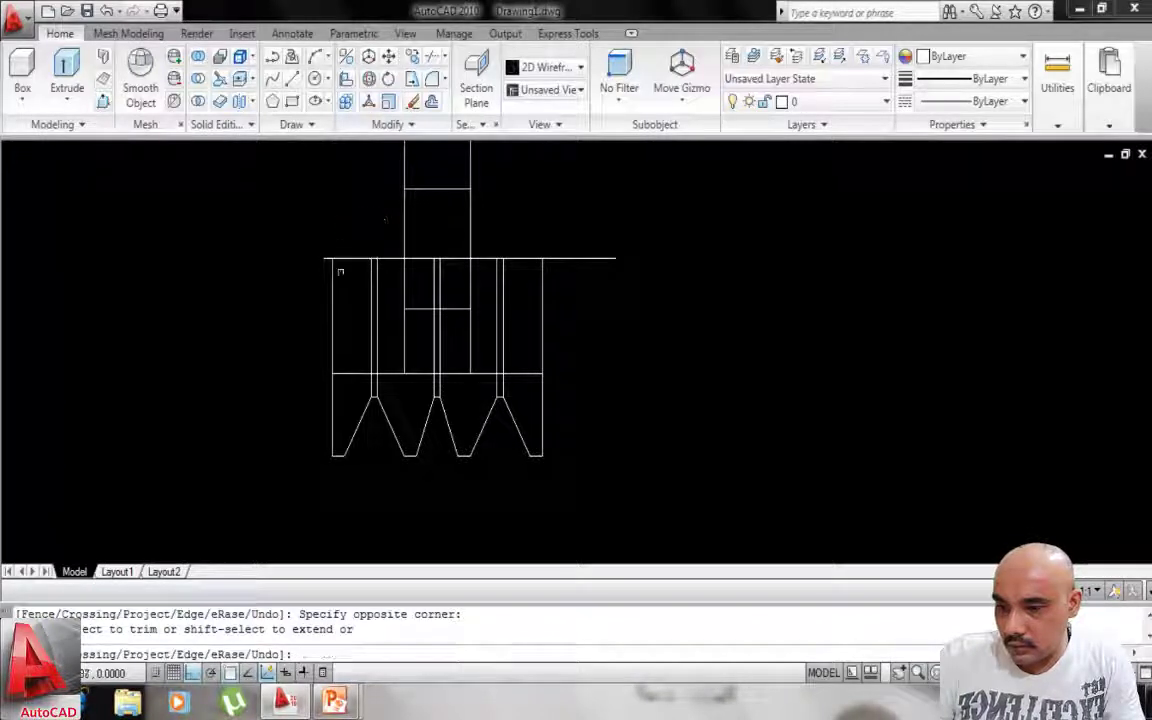
# Erase the long horizontal line across the upper ends of the lower groove lines.
pyautogui.press('Escape')
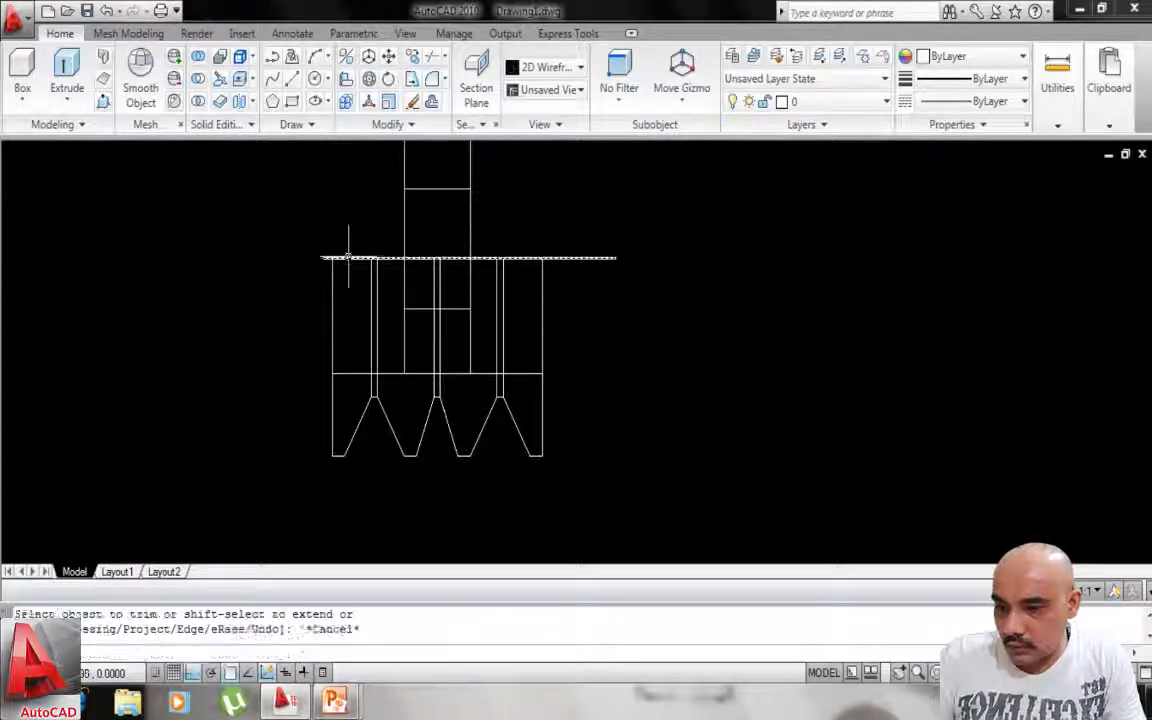
pyautogui.click(348, 257)
pyautogui.press('Delete')
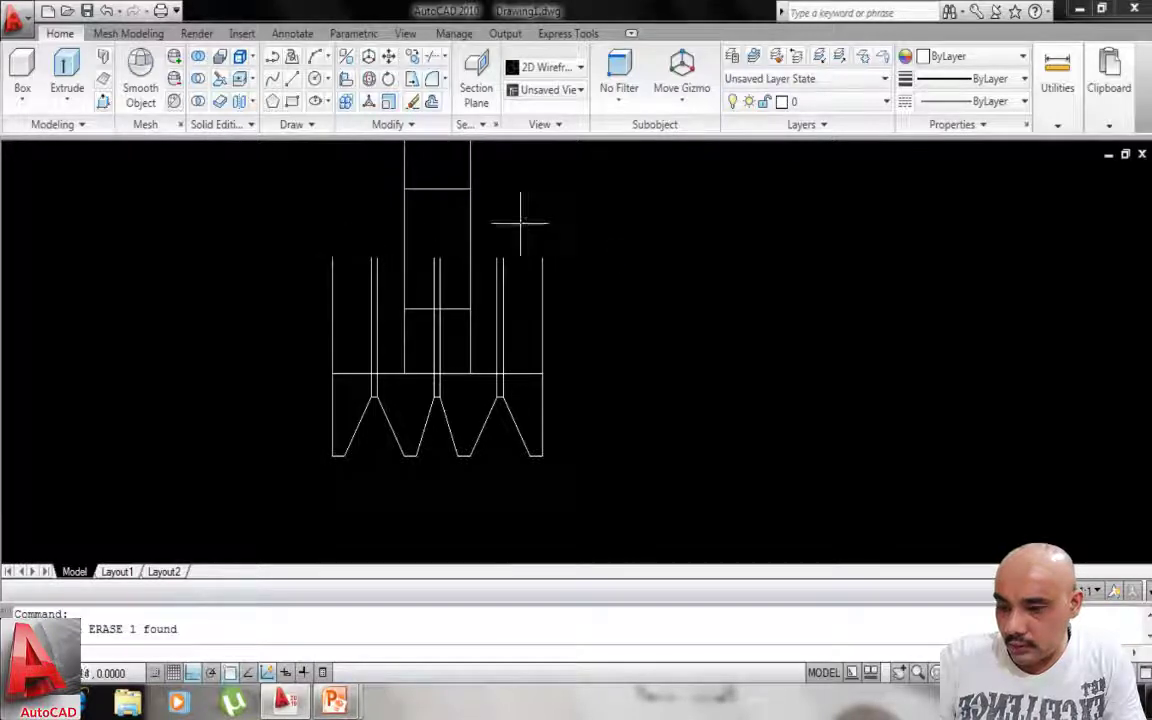
# Erase both segments of the short horizontal line inside the lower web, just above the rim's inner edge line.
pyautogui.scroll(3, 440, 300)
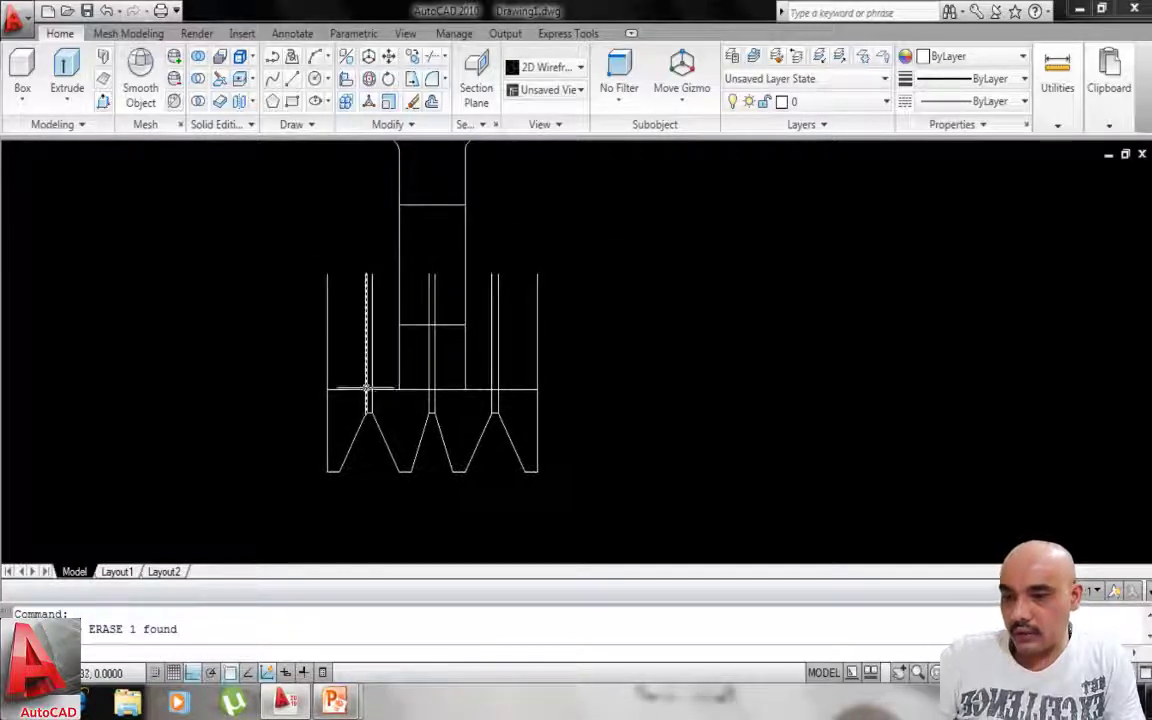
pyautogui.click(428, 299)
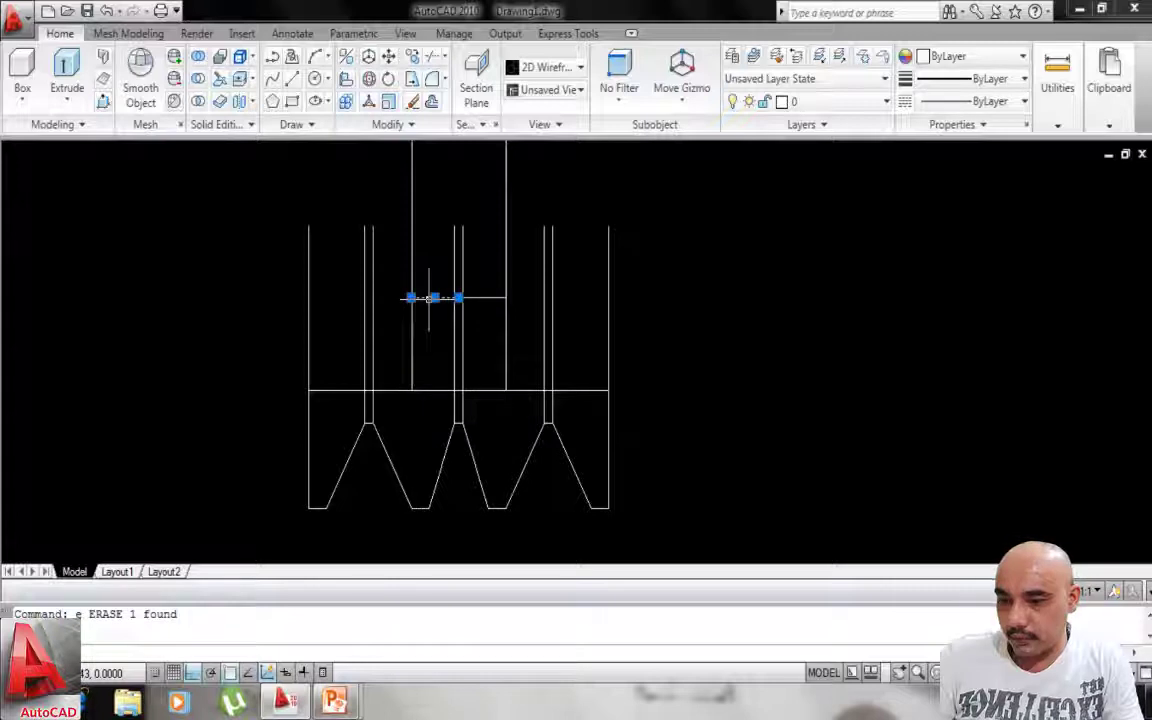
pyautogui.write('e')
pyautogui.press('Return')
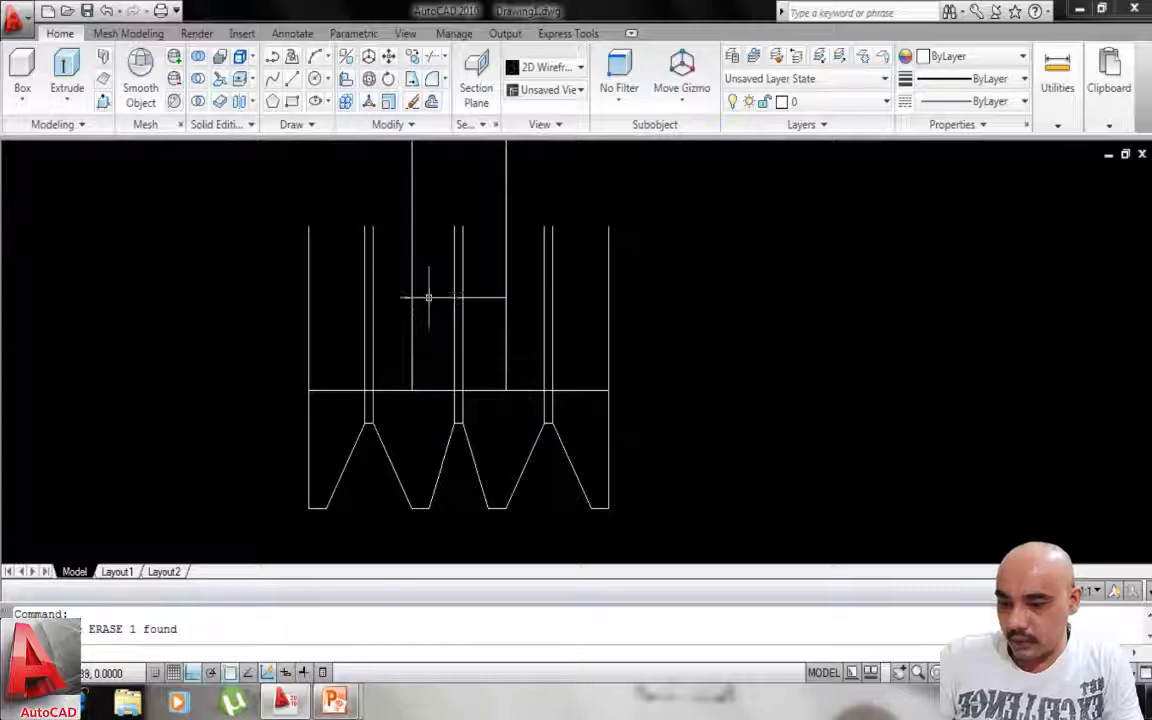
pyautogui.click(492, 298)
pyautogui.press('Delete')
pyautogui.scroll(-2, 460, 312)
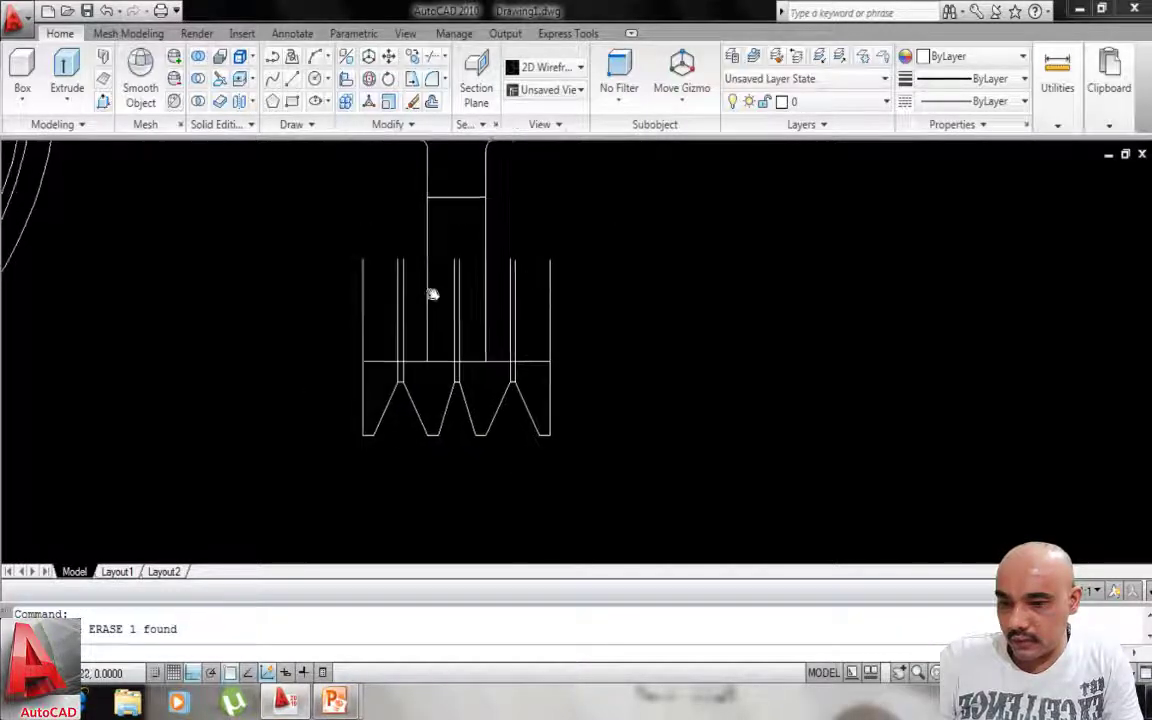
pyautogui.click(318, 57)
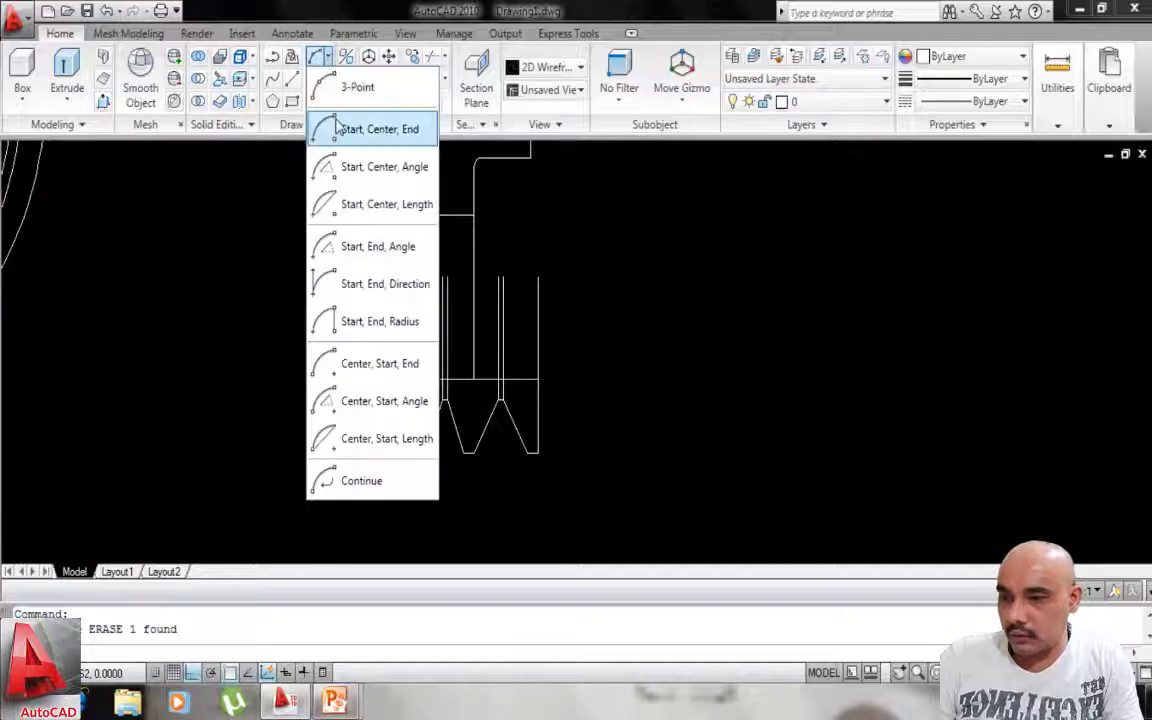
pyautogui.click(266, 90)
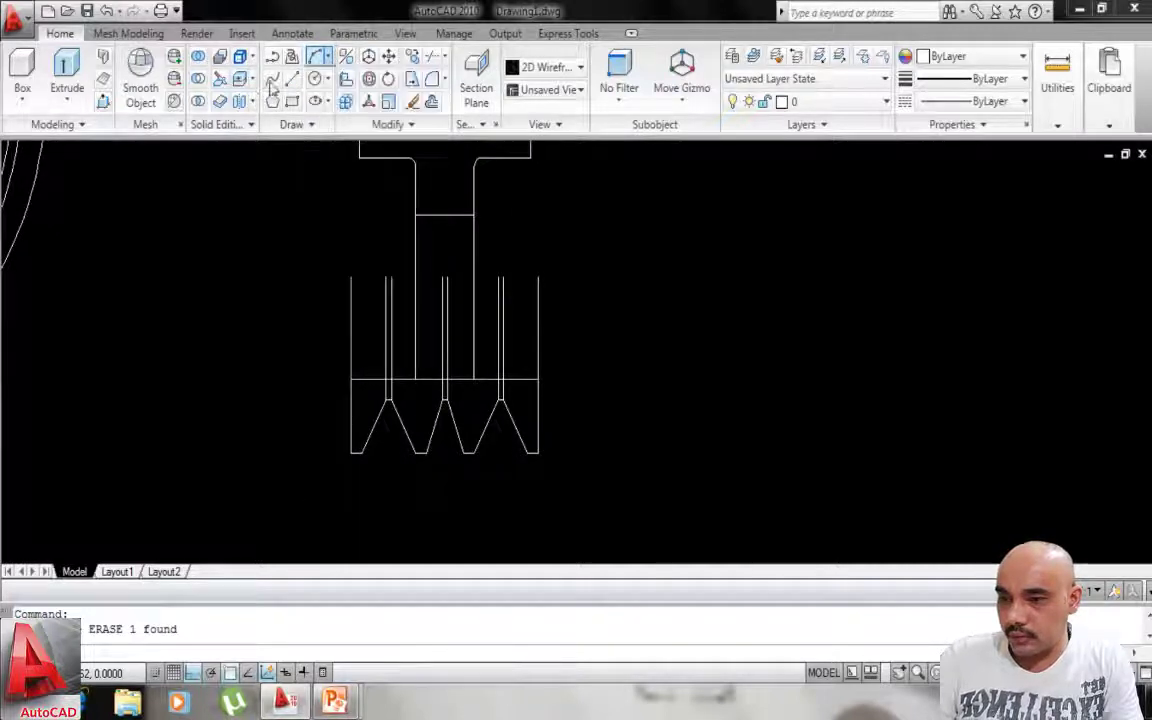
pyautogui.click(271, 84)
pyautogui.click(350, 277)
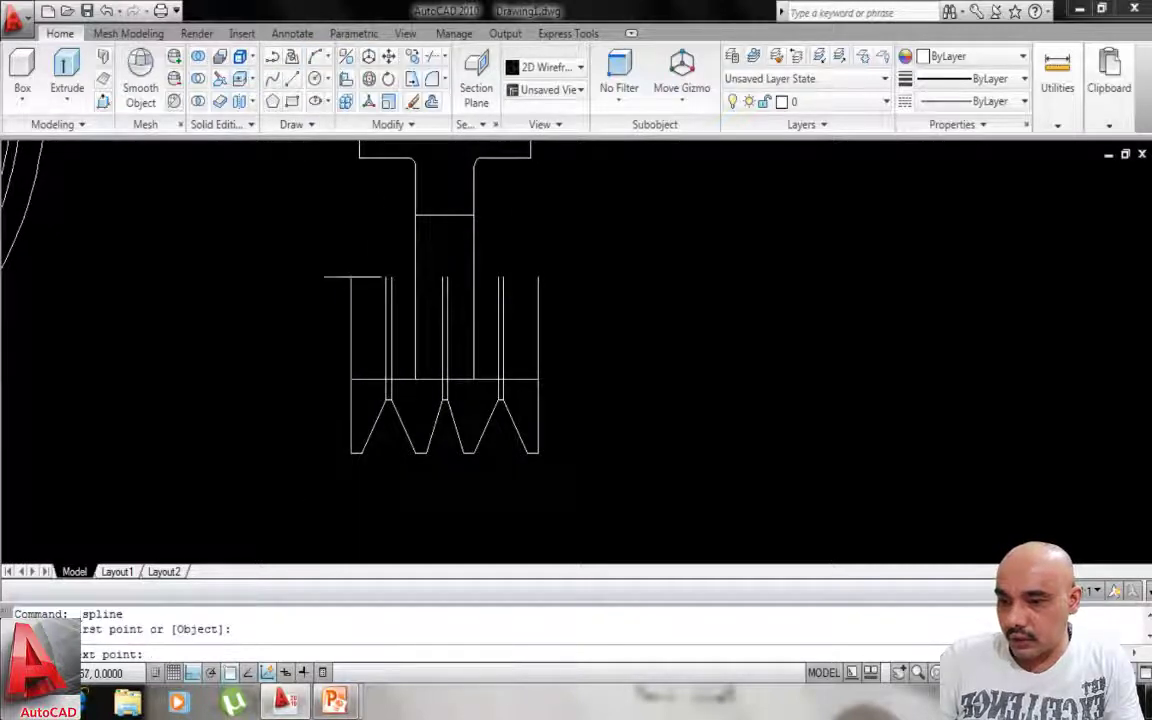
pyautogui.click(415, 273)
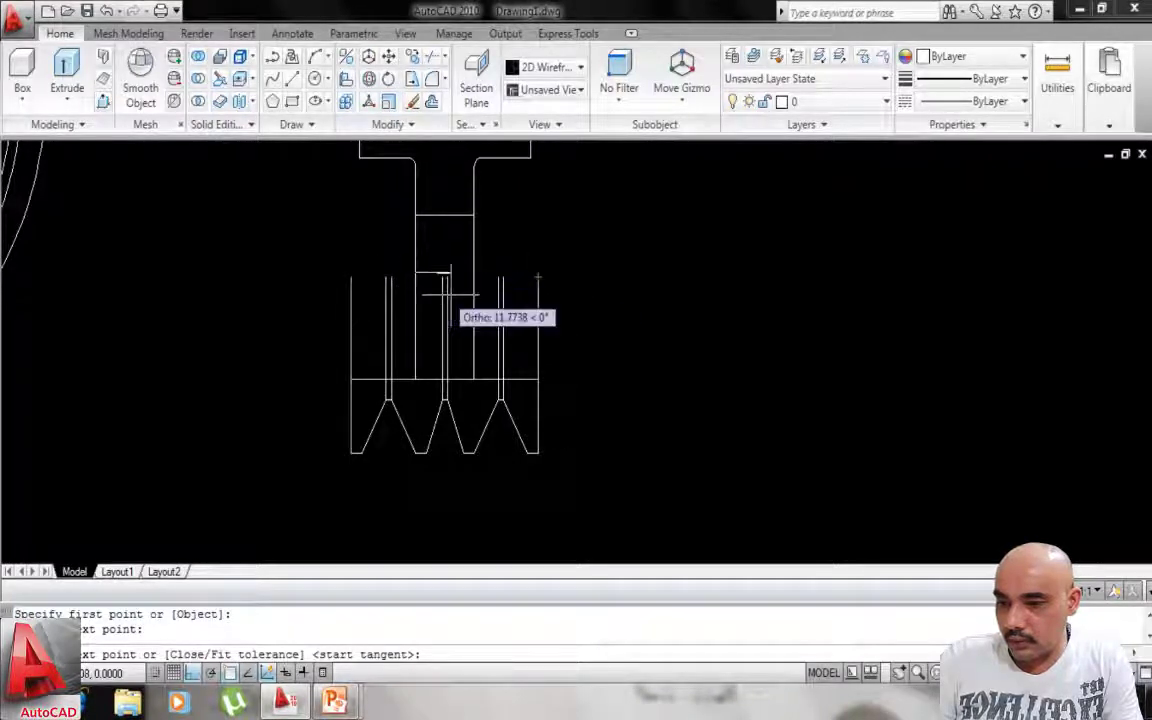
pyautogui.click(455, 269)
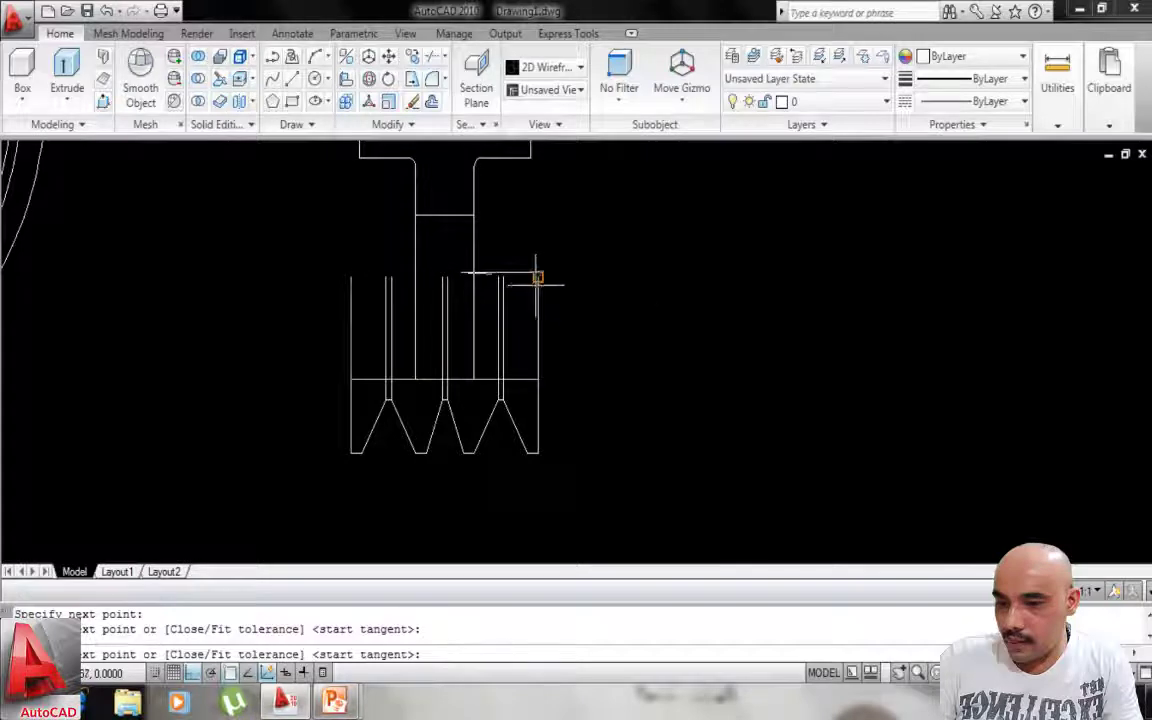
pyautogui.press('Escape')
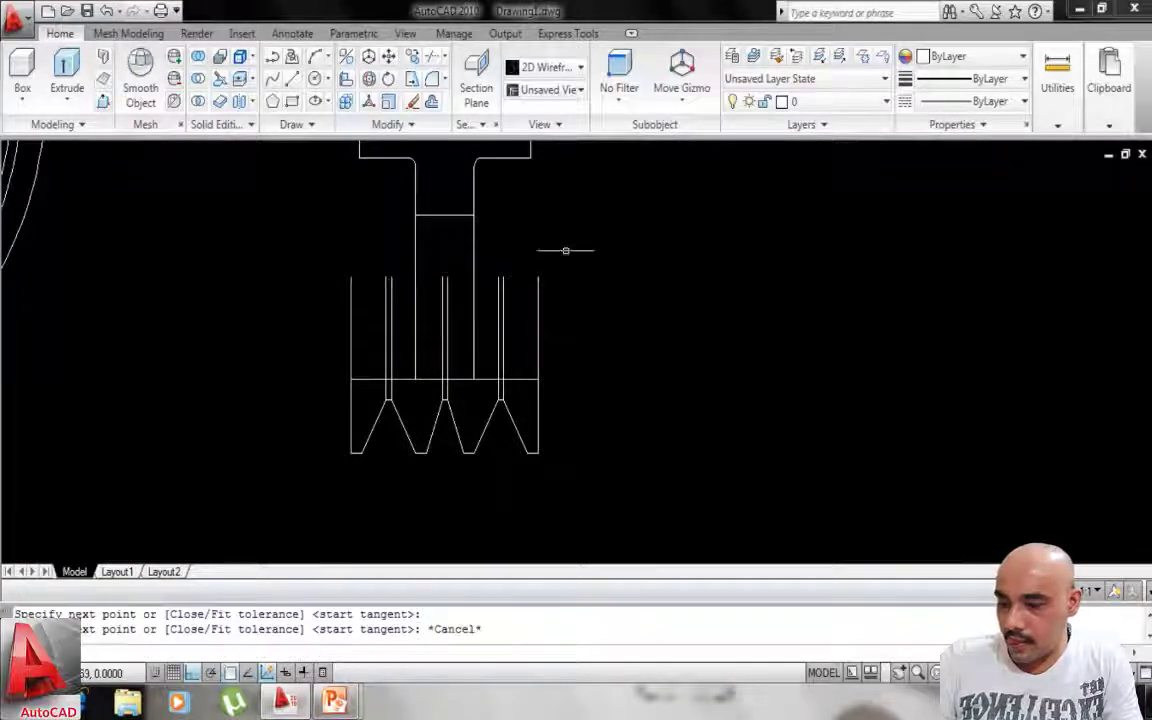
# Draw a three-point arc bulging upward between the upper ends of the two outer vertical rim lines of the lower half.
pyautogui.click(325, 58)
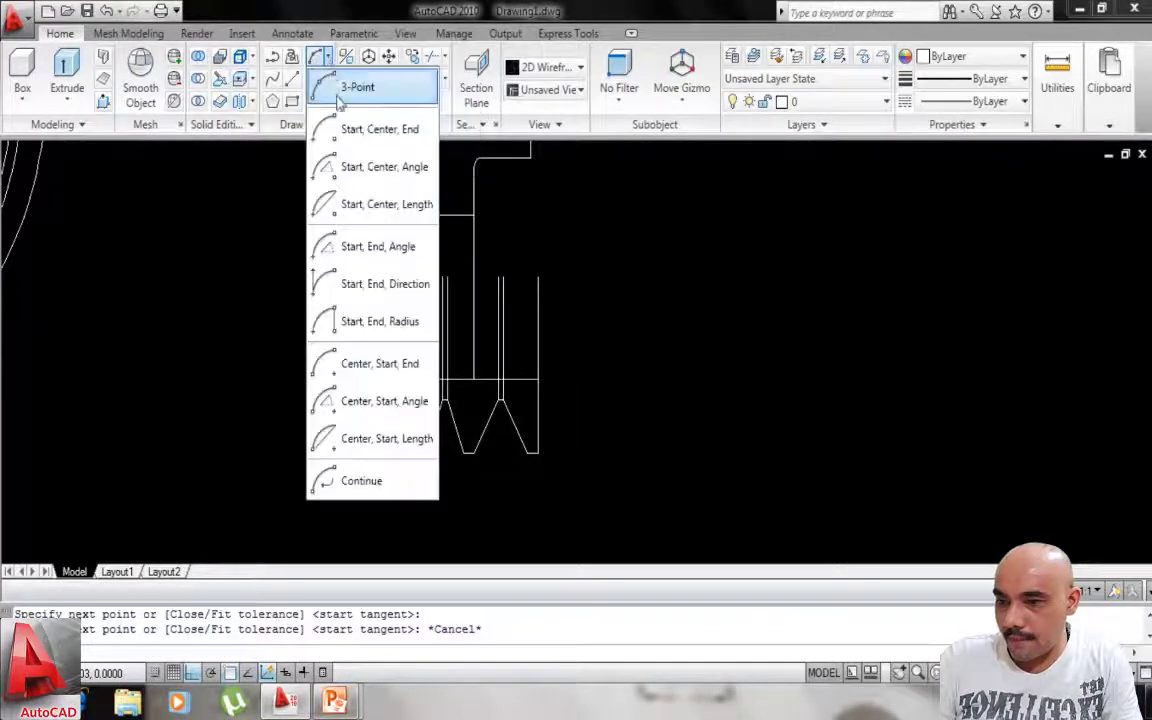
pyautogui.click(345, 90)
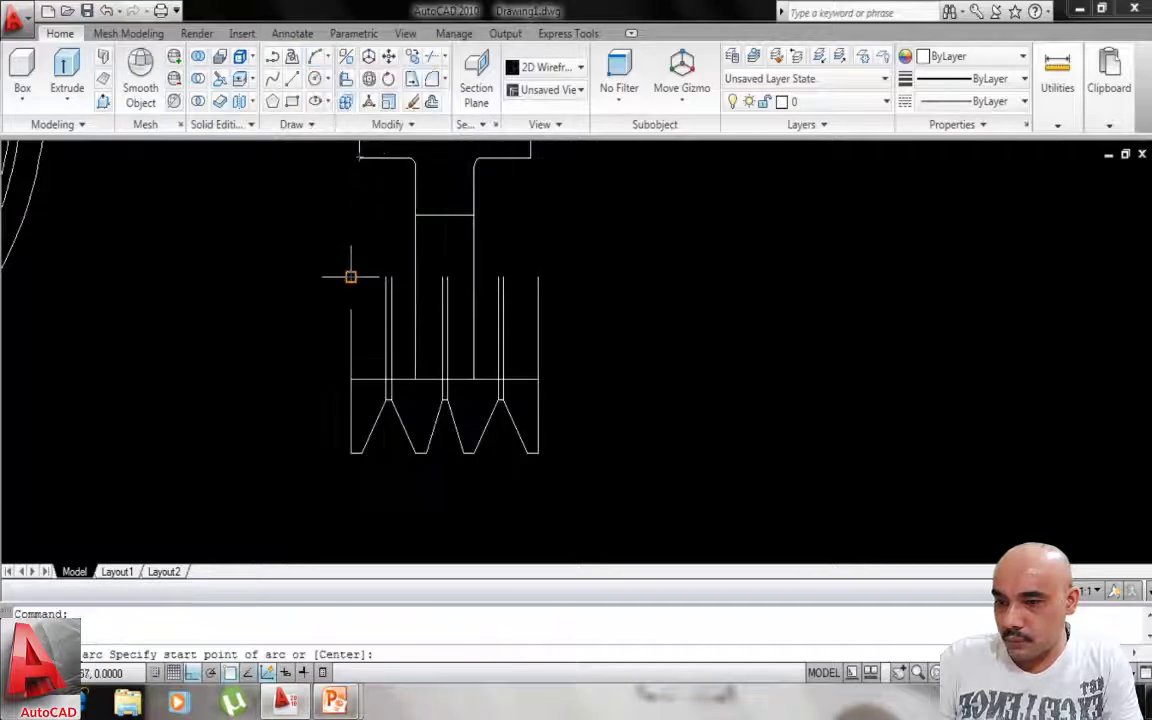
pyautogui.click(351, 278)
pyautogui.click(442, 239)
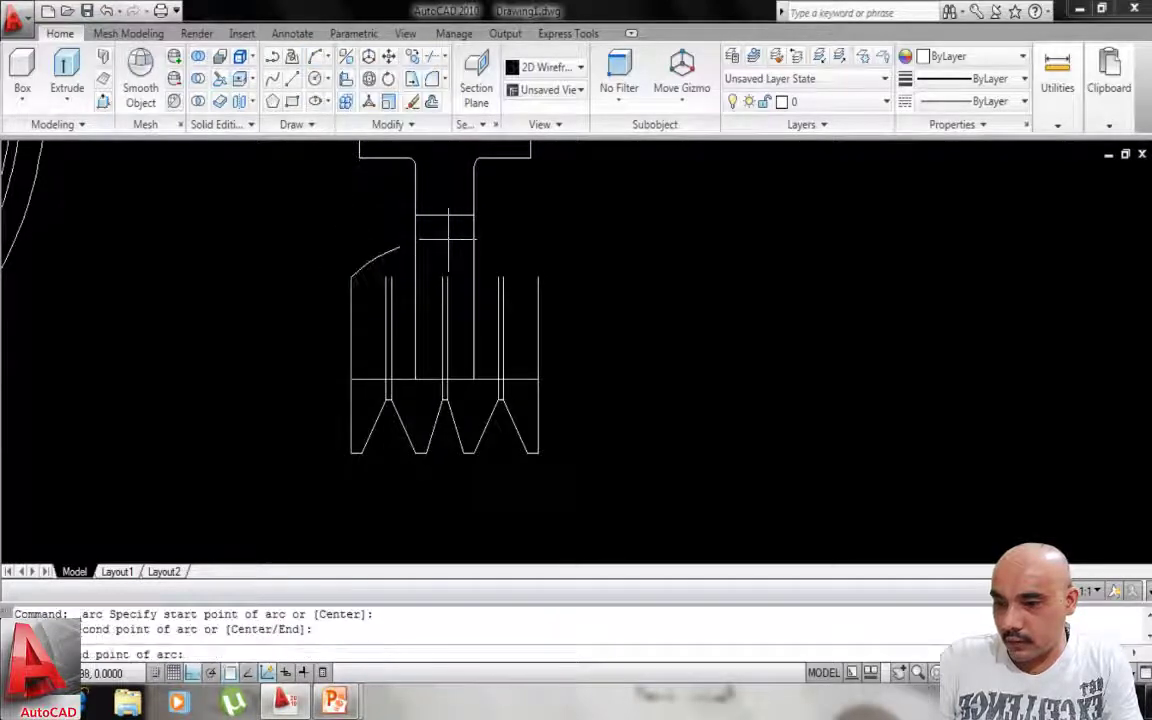
pyautogui.click(539, 278)
pyautogui.press('Escape')
pyautogui.moveTo(419, 296); pyautogui.dragTo(399, 321, button='middle')
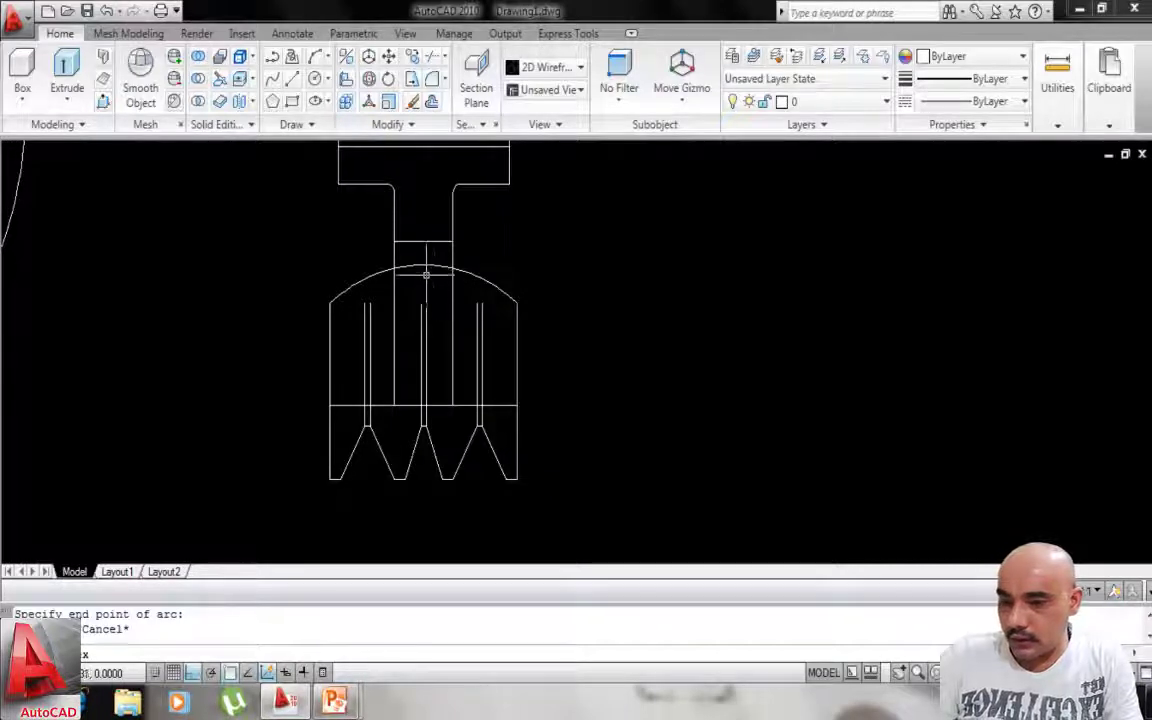
# Adjust the arc at its midpoint and snap both its ends onto the upper ends of the outer rim lines.
pyautogui.click(424, 265)
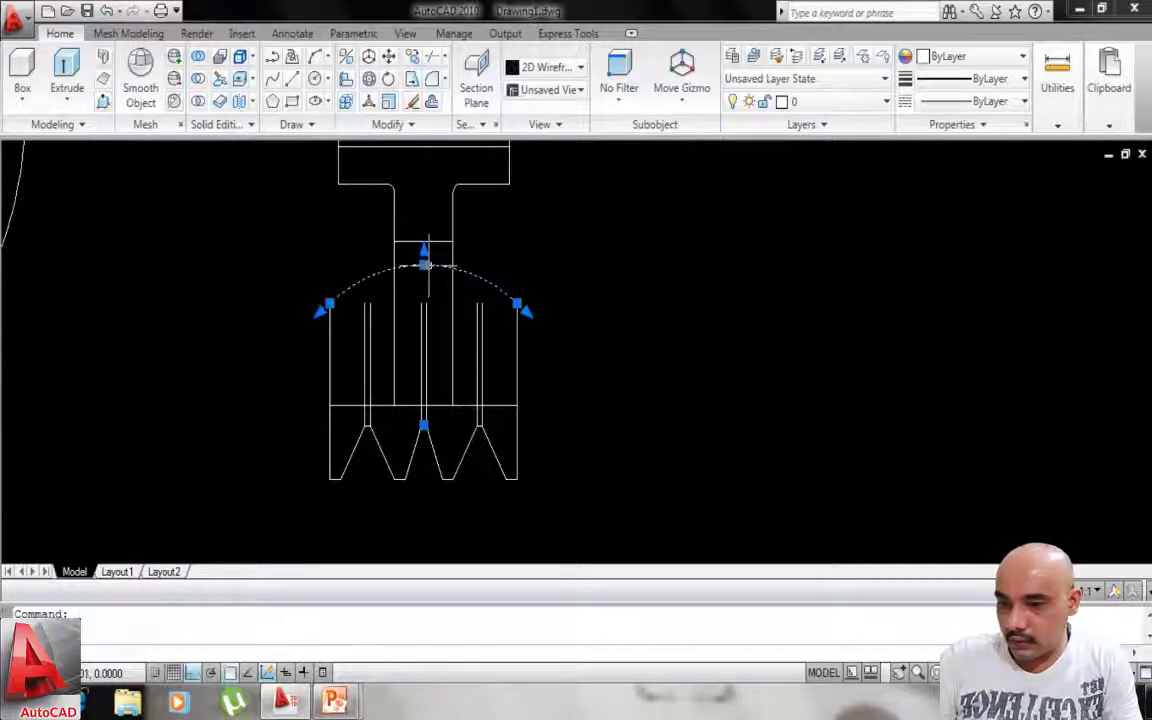
pyautogui.click(424, 265)
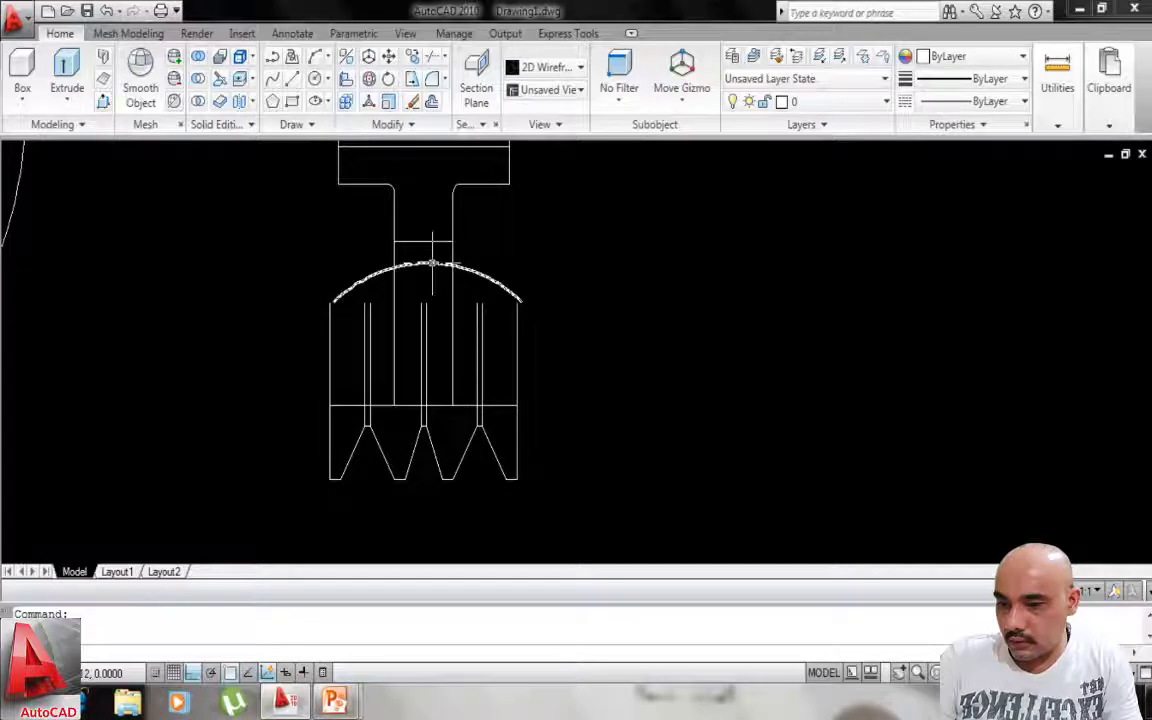
pyautogui.press('Escape')
pyautogui.scroll(3, 353, 314)
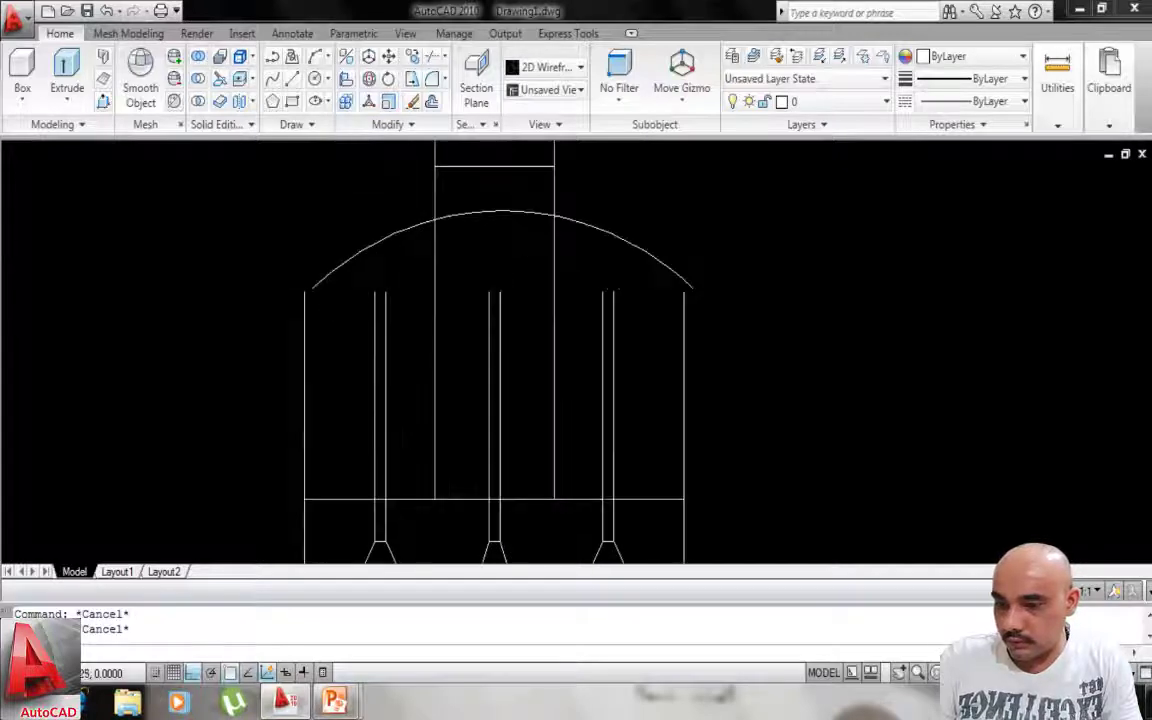
pyautogui.click(313, 283)
pyautogui.click(312, 286)
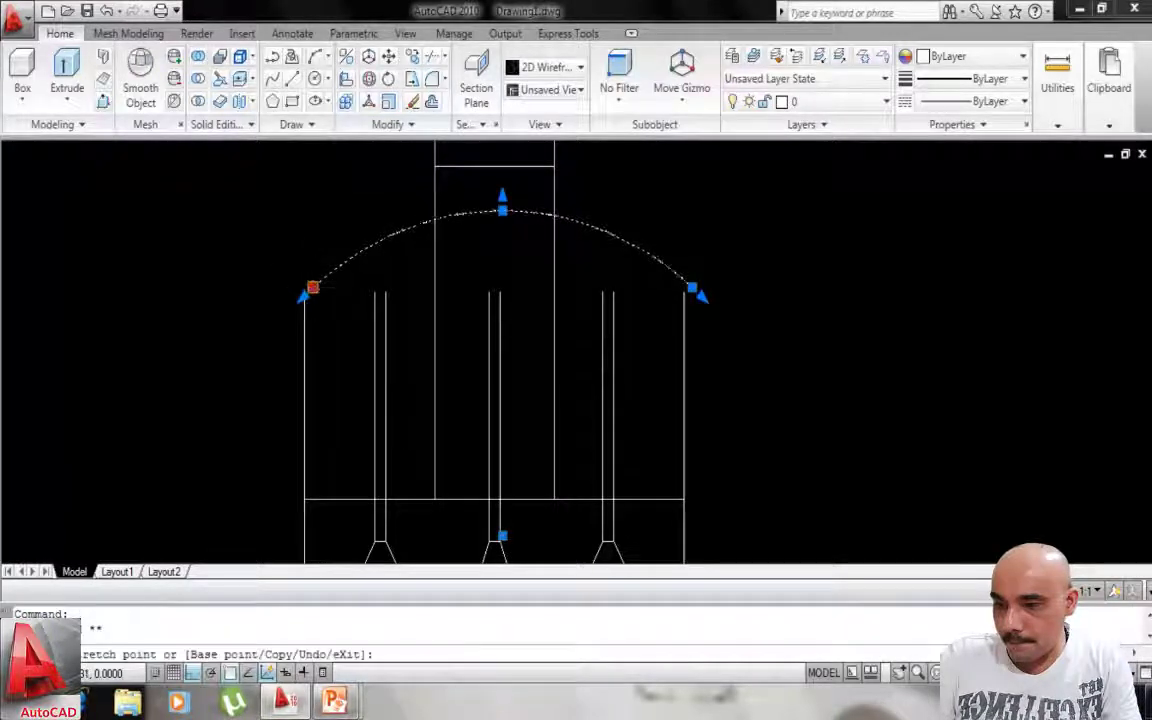
pyautogui.click(305, 291)
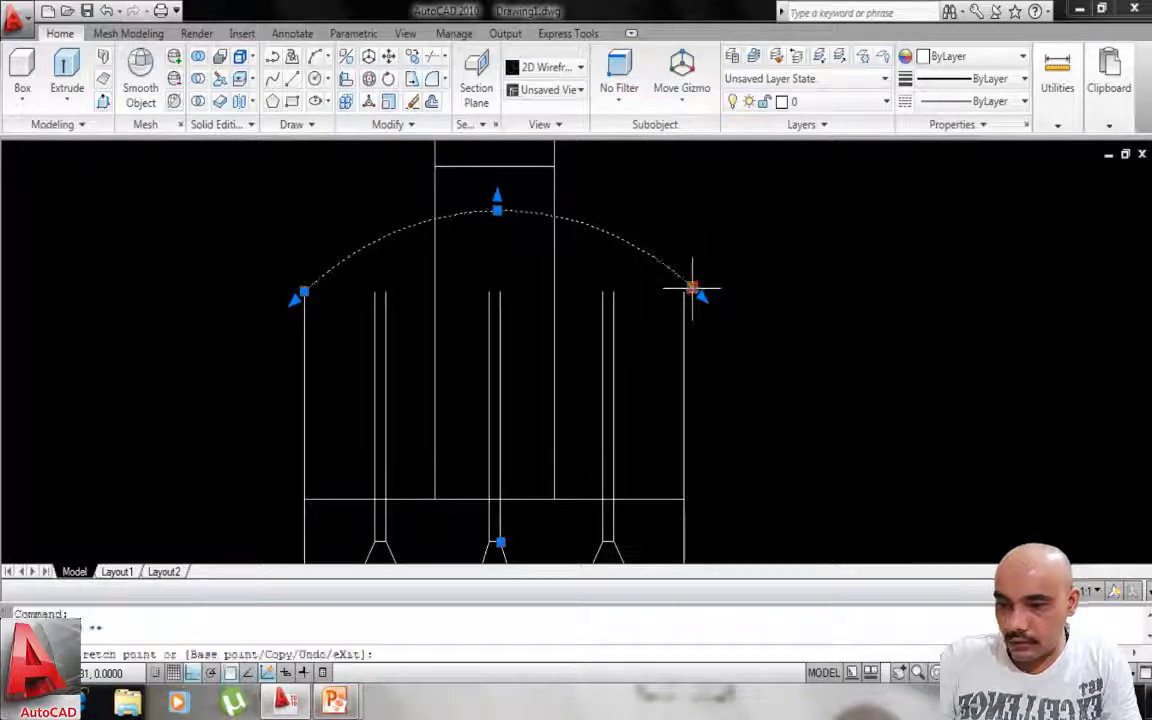
pyautogui.click(691, 288)
pyautogui.click(684, 291)
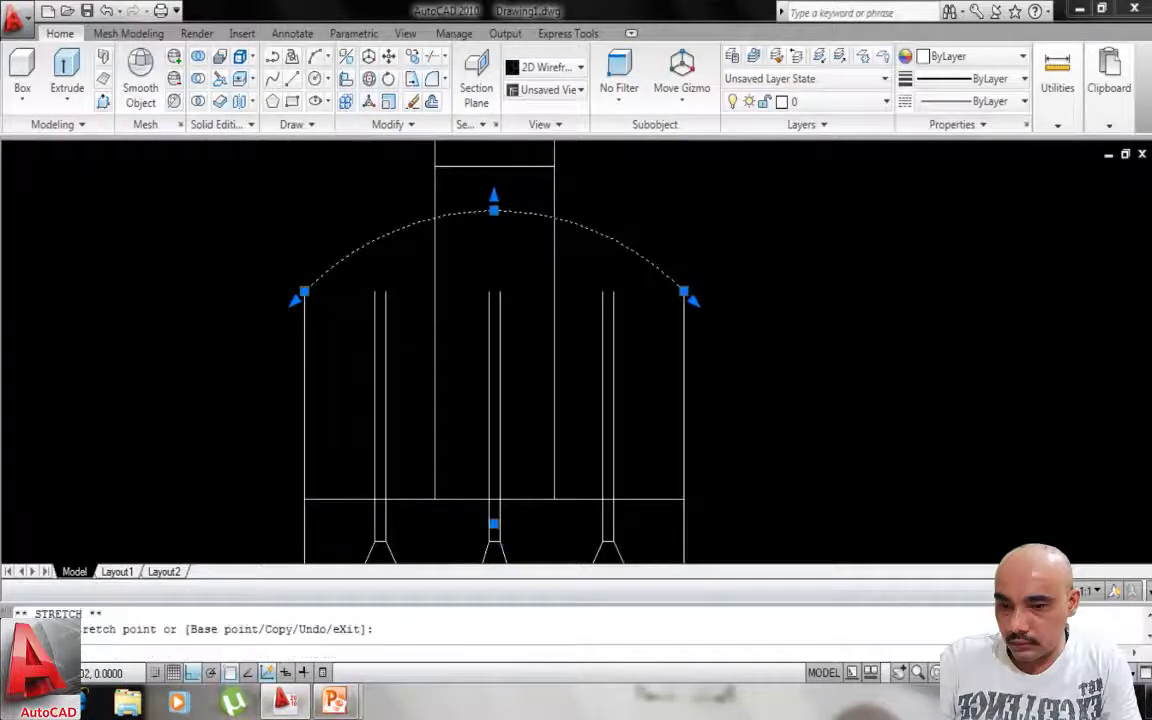
pyautogui.click(494, 522)
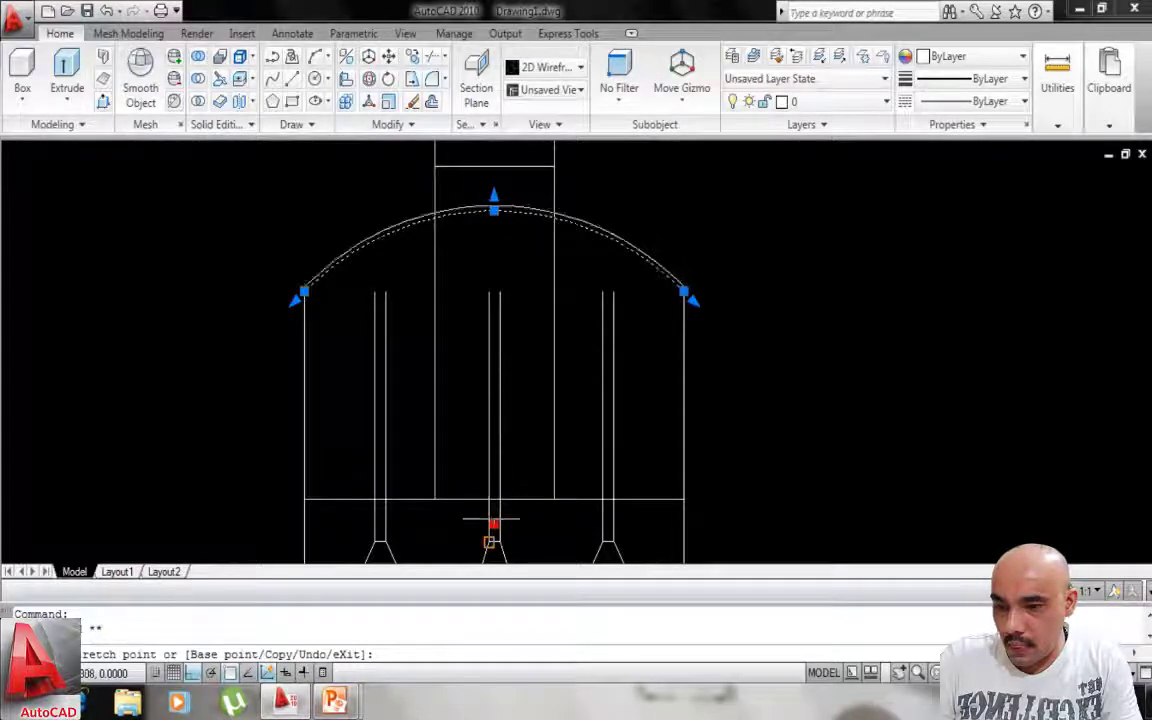
pyautogui.press('Escape')
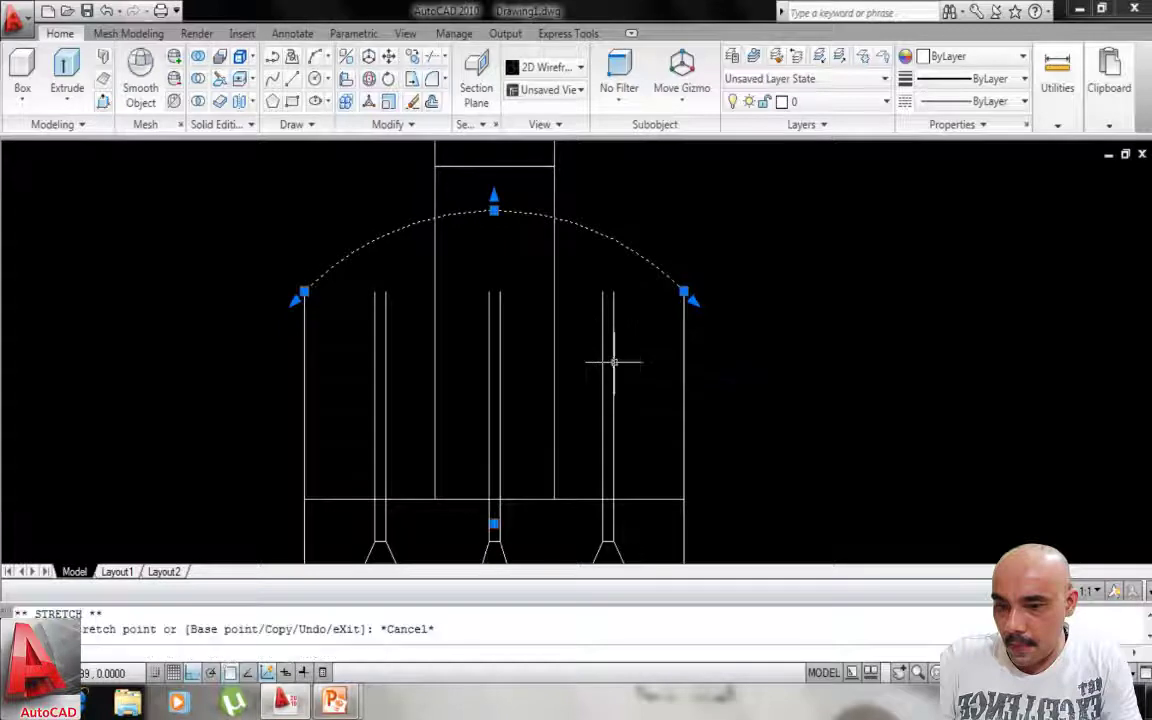
pyautogui.click(493, 196)
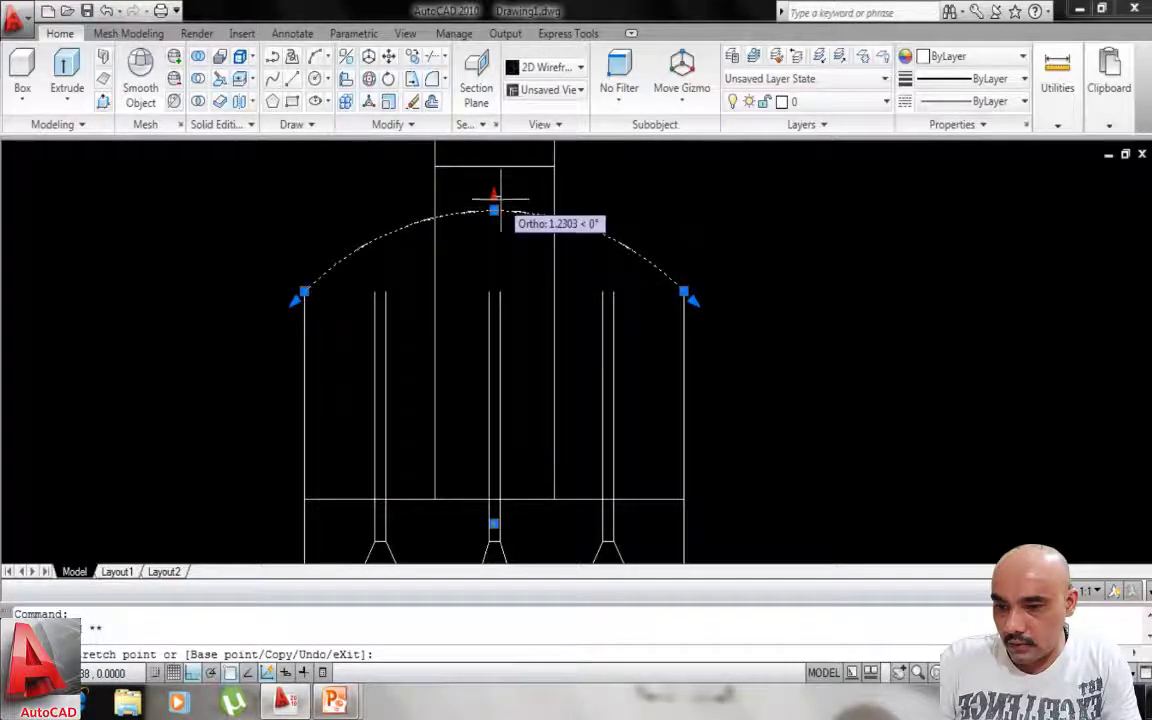
pyautogui.press('Escape')
pyautogui.press('Escape')
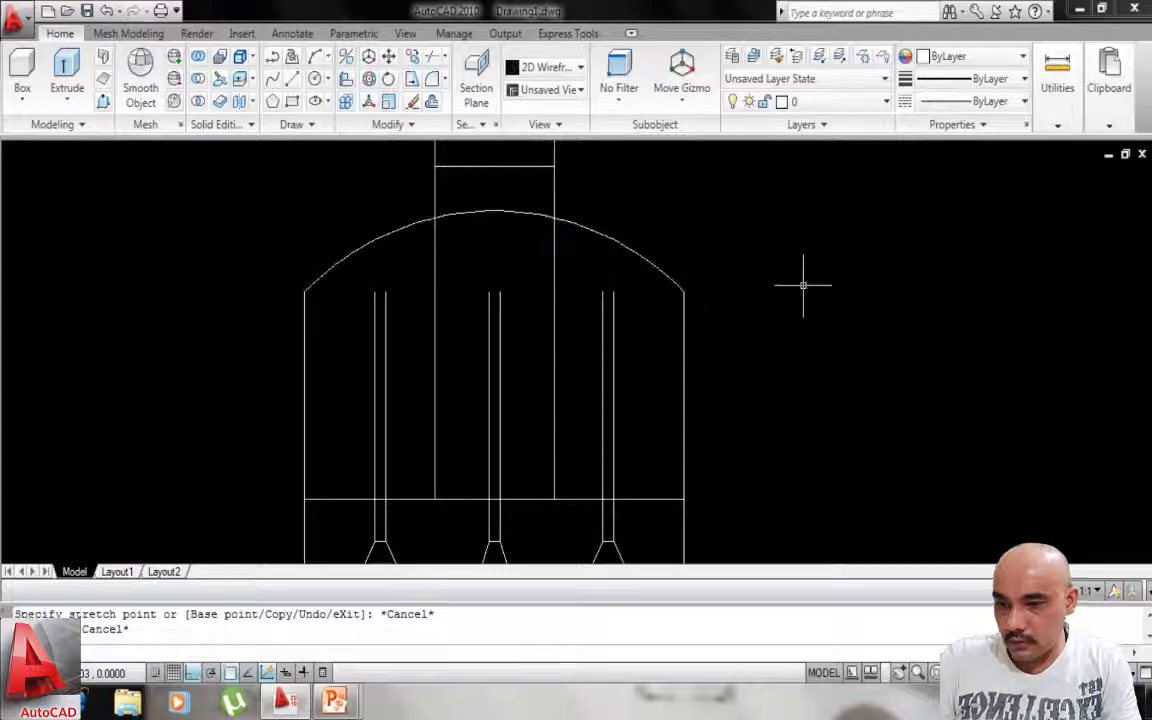
# Extend the six vertical groove lines of the lower half up to the arc.
pyautogui.moveTo(721, 292); pyautogui.dragTo(700, 223, button='middle')
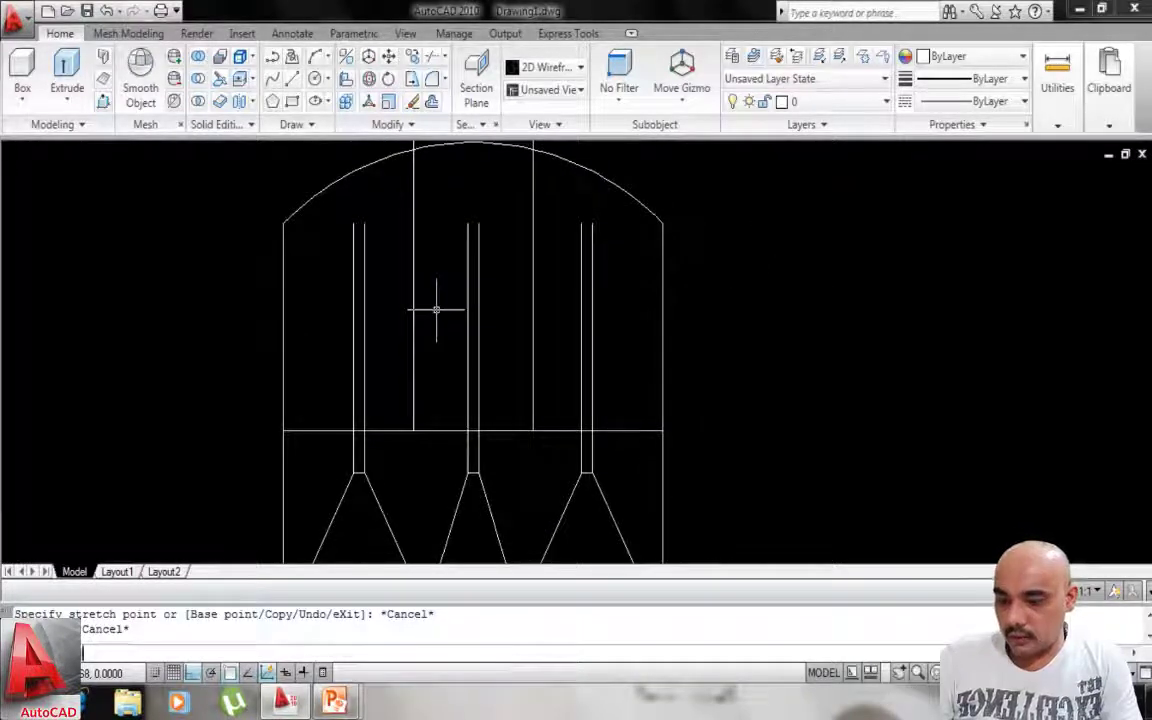
pyautogui.write('tr')
pyautogui.press('Return')
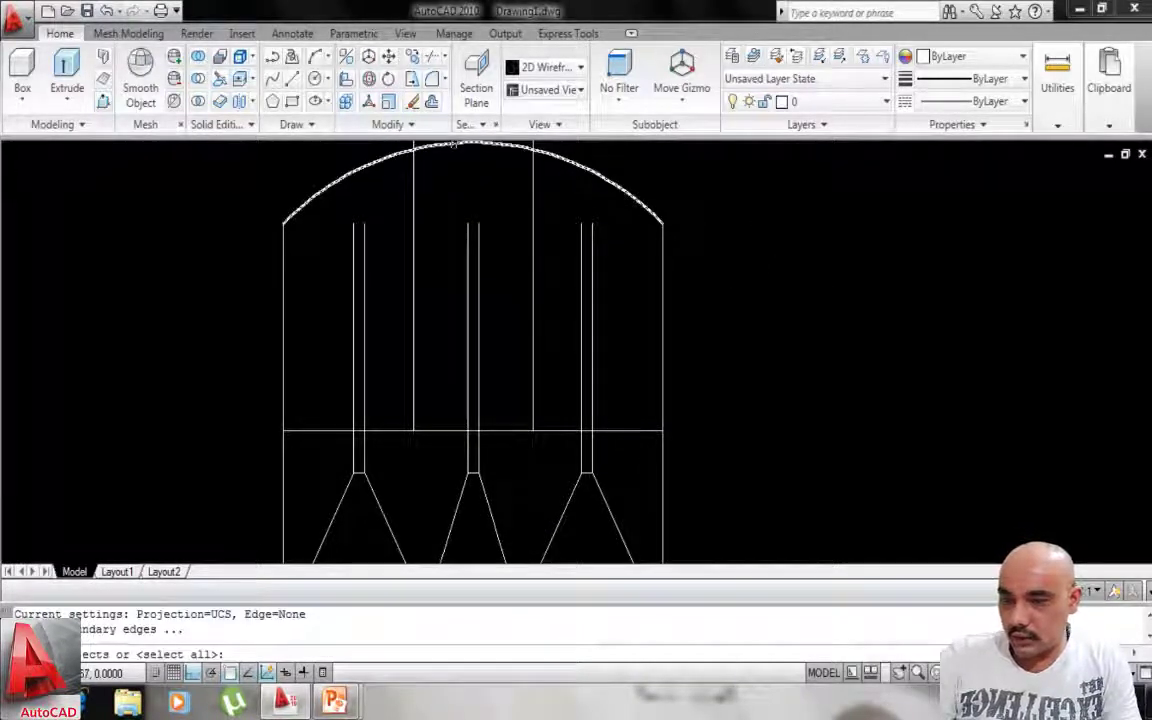
pyautogui.click(456, 148)
pyautogui.press('Return')
pyautogui.click(358, 291)
pyautogui.click(363, 295)
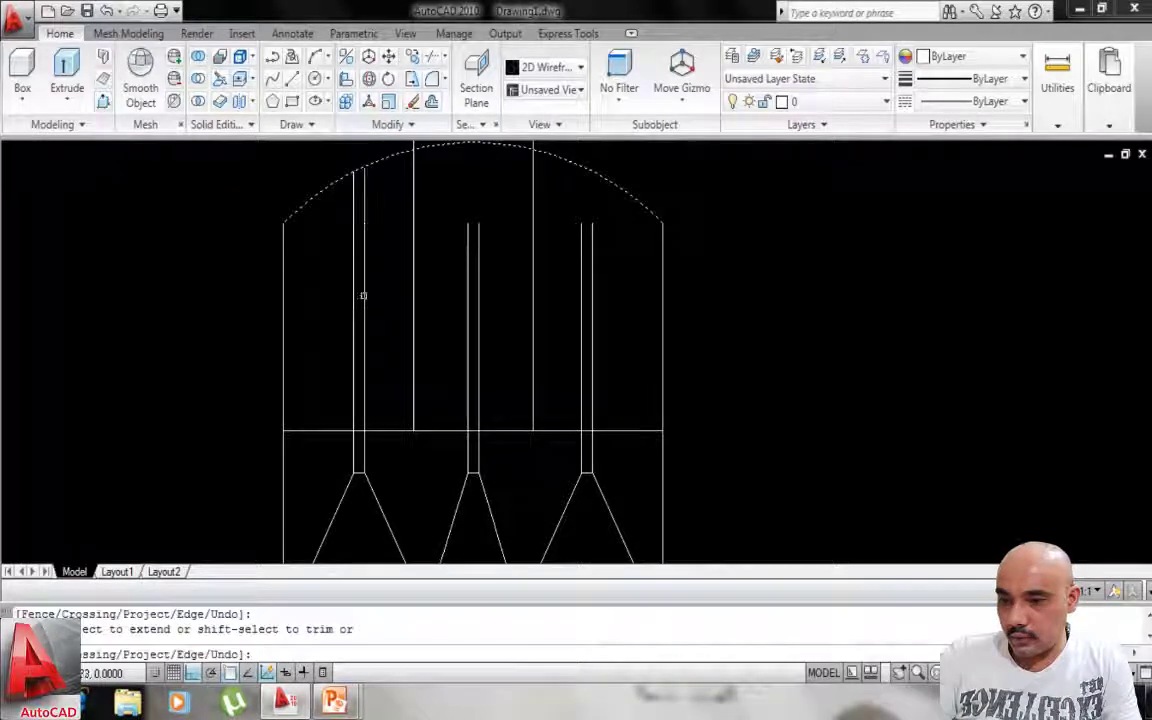
pyautogui.click(473, 311)
pyautogui.click(463, 314)
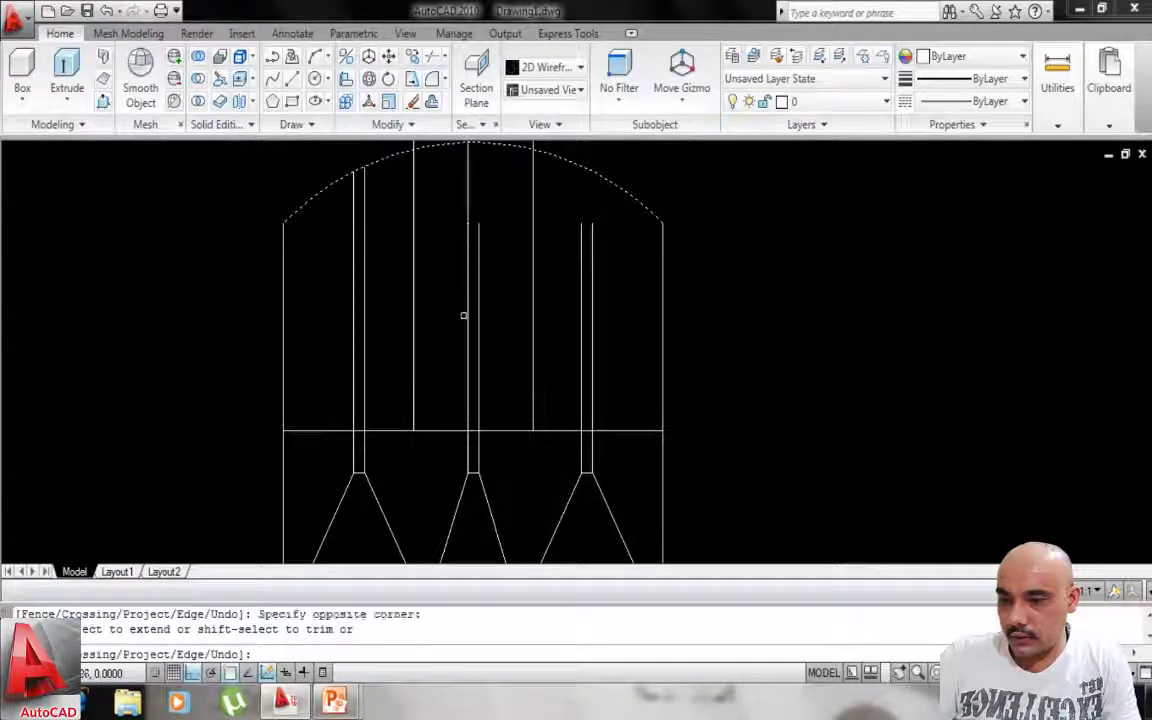
pyautogui.click(479, 322)
pyautogui.click(578, 321)
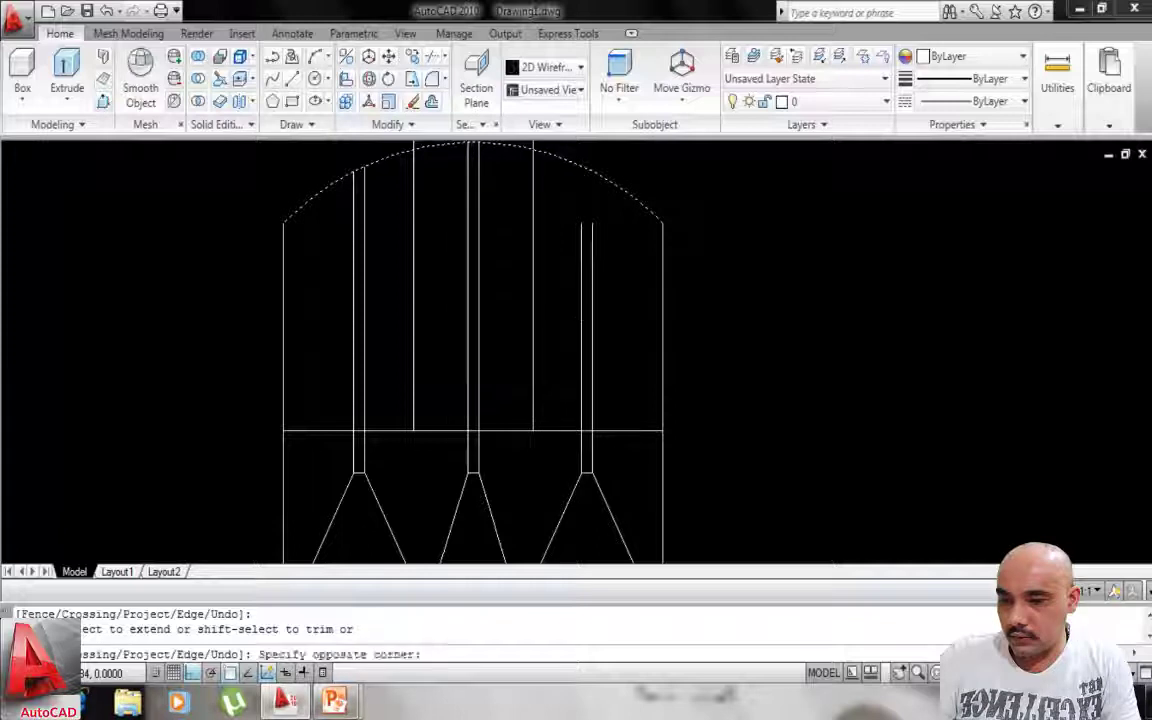
pyautogui.click(594, 330)
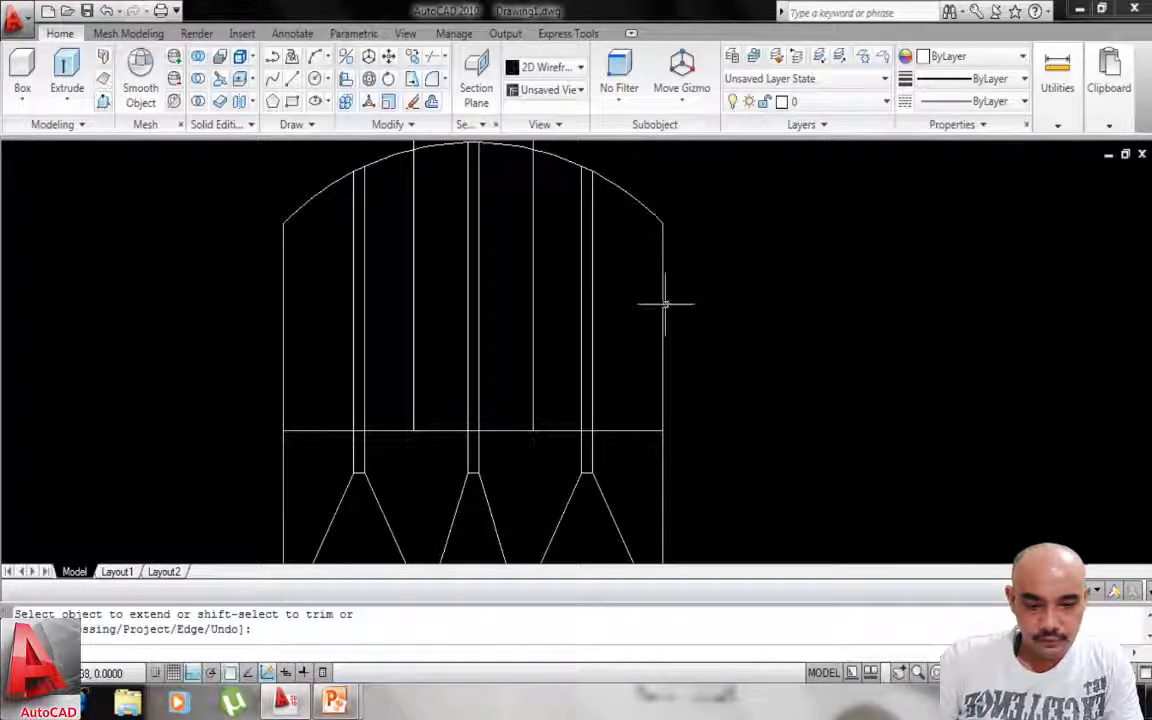
# Draw a vertical line joining the upper rim's lower left corner to the upper end of the lower rim's left edge.
pyautogui.scroll(-5, 647, 262)
pyautogui.moveTo(648, 262); pyautogui.dragTo(582, 377, button='middle')
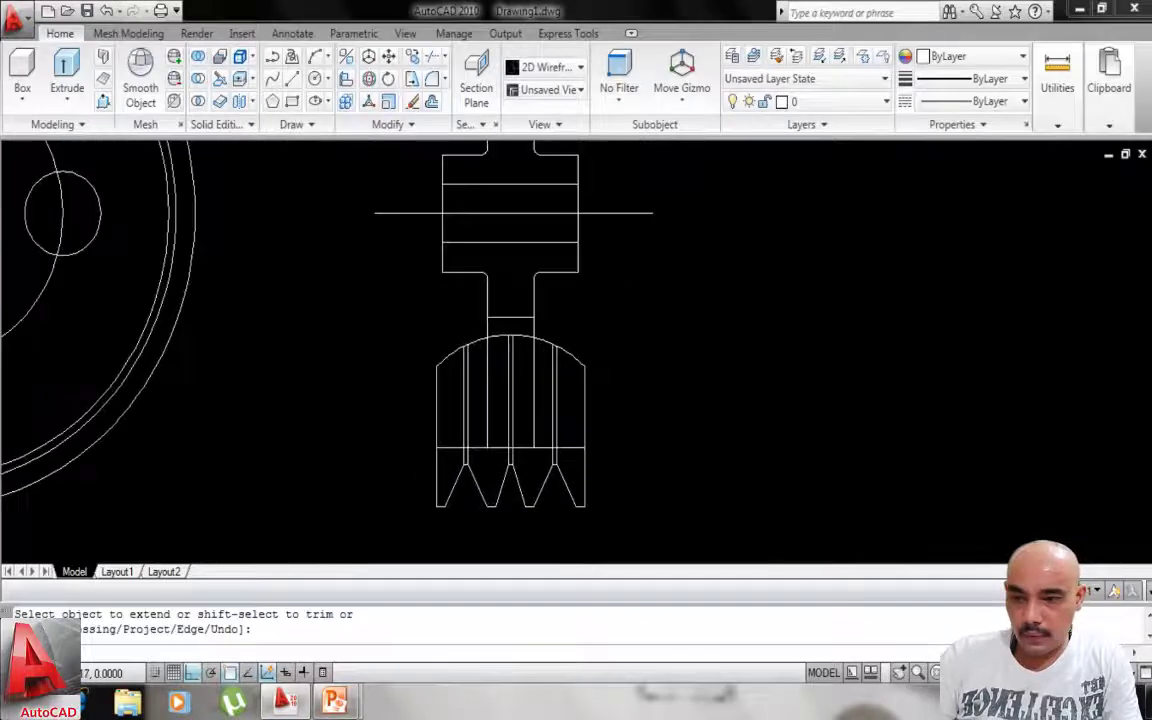
pyautogui.scroll(2, 600, 310)
pyautogui.scroll(-3, 599, 309)
pyautogui.moveTo(599, 309); pyautogui.dragTo(571, 327, button='middle')
pyautogui.scroll(1, 571, 327)
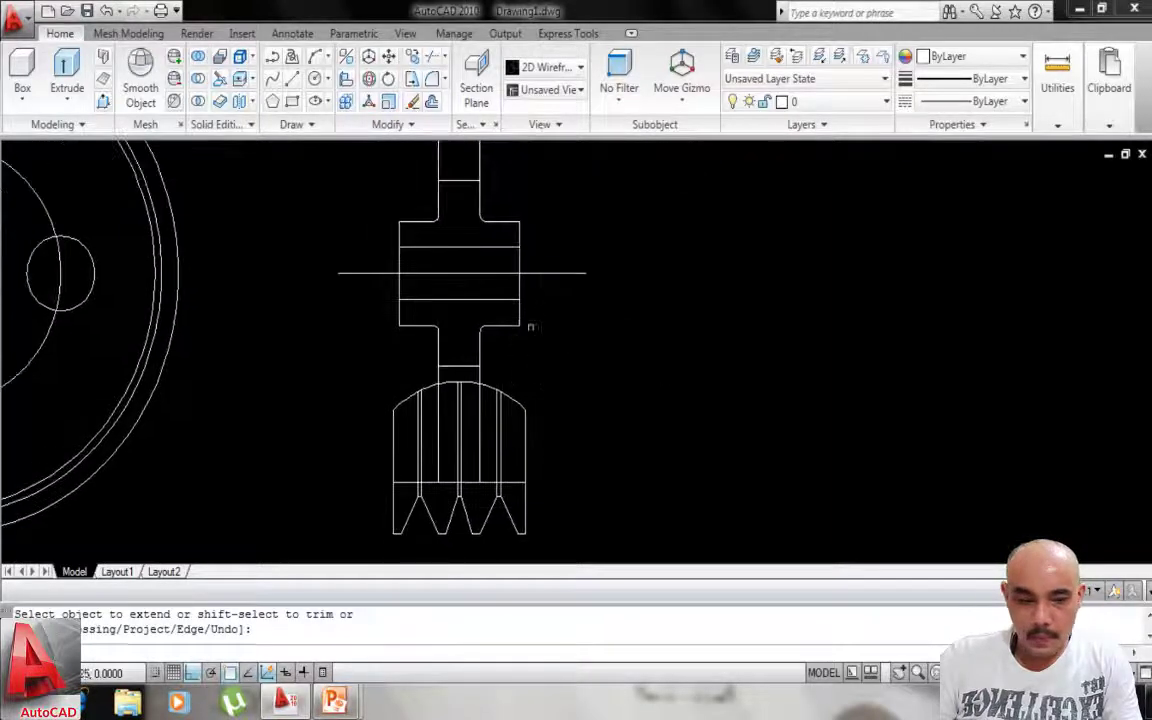
pyautogui.moveTo(253, 280); pyautogui.dragTo(318, 287, button='middle')
pyautogui.moveTo(399, 318); pyautogui.dragTo(411, 380, button='middle')
pyautogui.write('l')
pyautogui.press('Return')
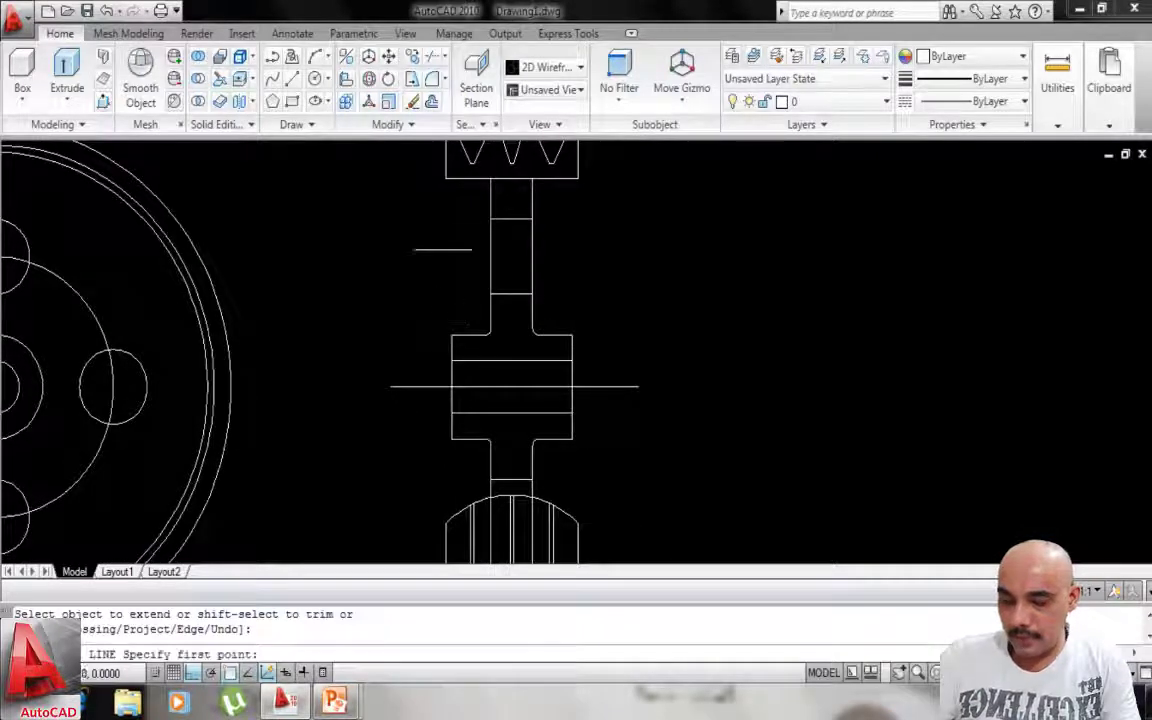
pyautogui.click(445, 177)
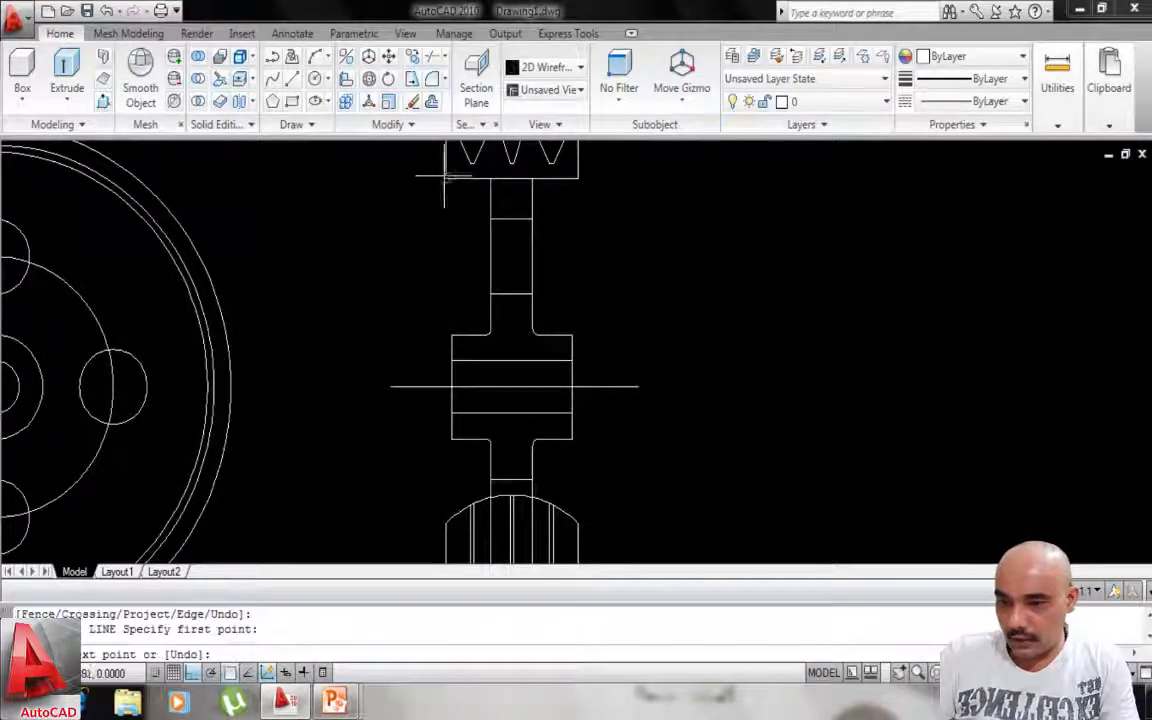
pyautogui.click(445, 524)
pyautogui.press('Return')
# Draw a matching vertical line along the right side, from the lower rim's right edge up to the upper rim's corner.
pyautogui.press('Return')
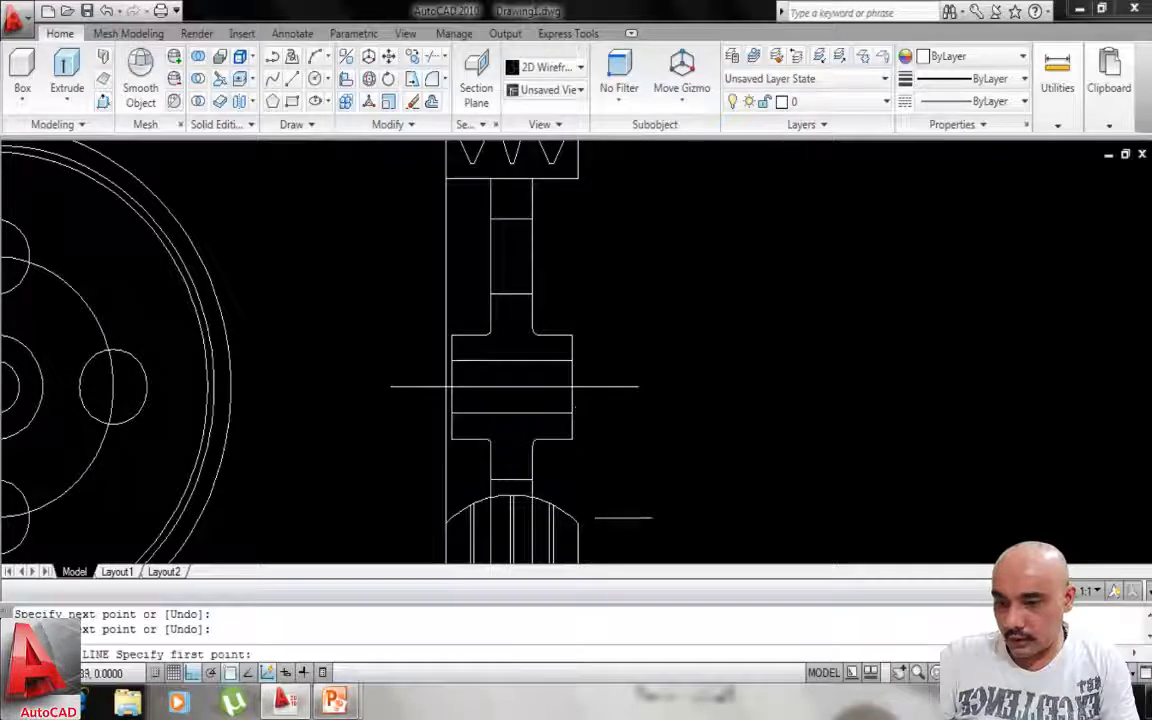
pyautogui.click(577, 523)
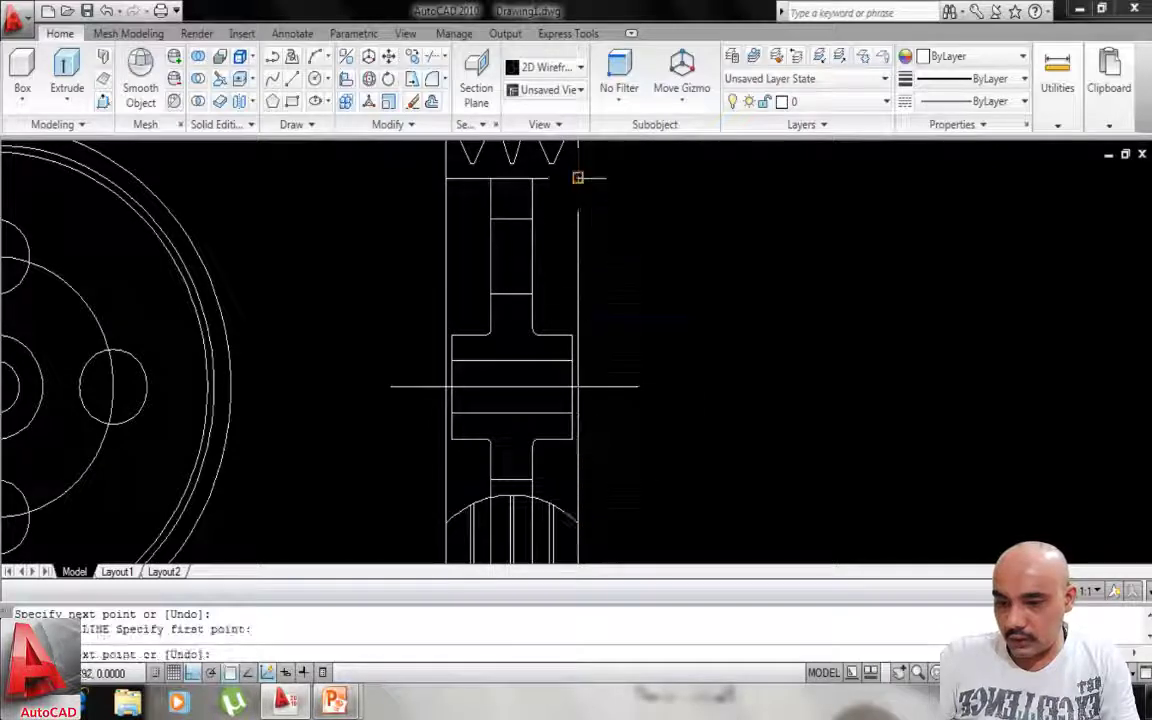
pyautogui.scroll(-3, 625, 275)
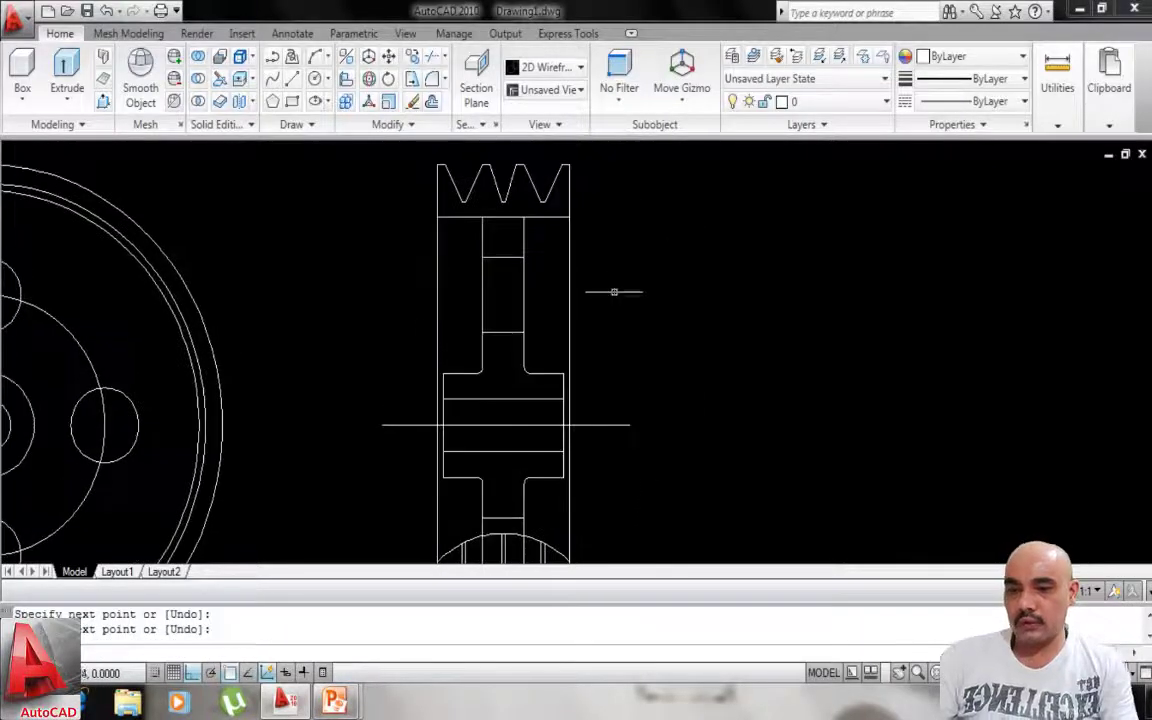
# Start a hatch with a user-defined pattern, a spacing of 3 and an angle of 45.
pyautogui.scroll(2, 604, 300)
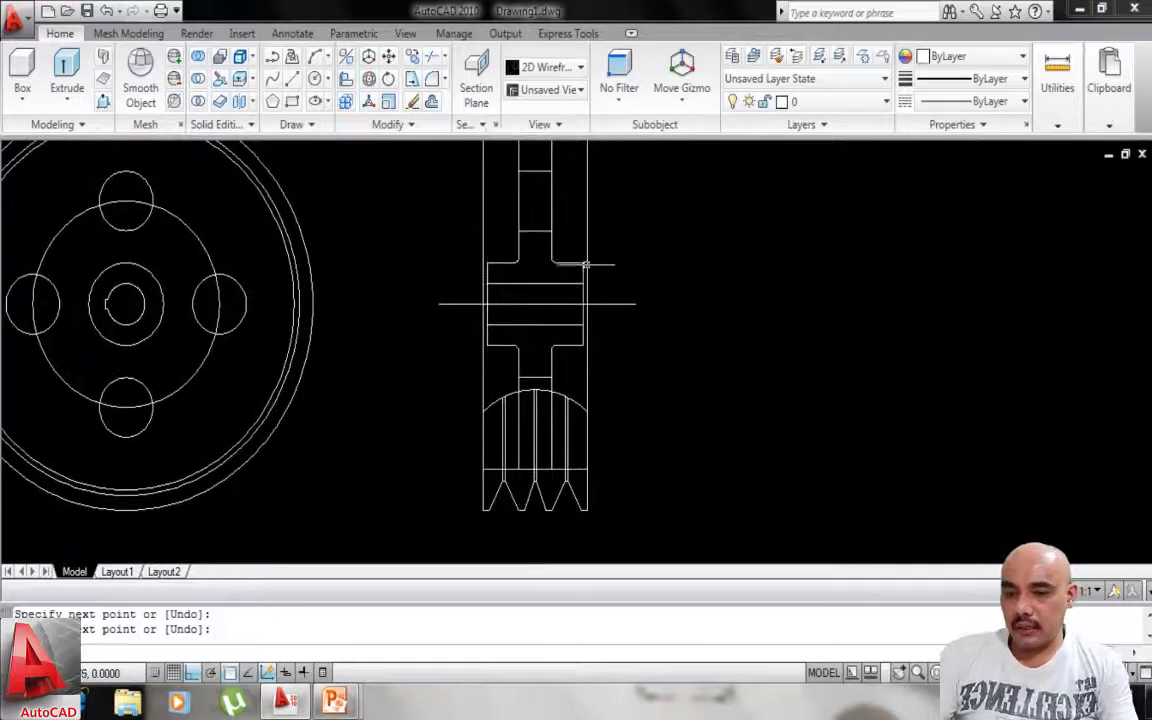
pyautogui.scroll(2, 577, 292)
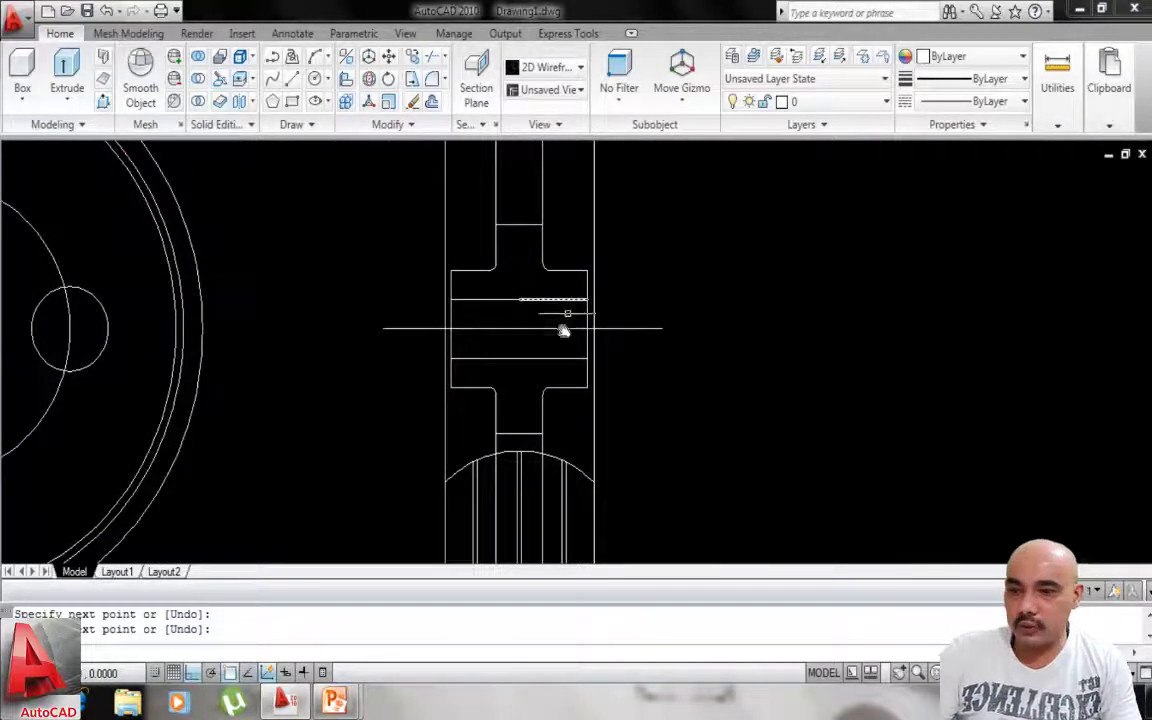
pyautogui.moveTo(566, 308)
pyautogui.mouseDown(button='middle')
pyautogui.moveTo(563, 375)
pyautogui.moveTo(560, 365)
pyautogui.moveTo(517, 414)
pyautogui.mouseUp(button='middle')
pyautogui.scroll(-3, 558, 362)
pyautogui.scroll(4, 535, 378)
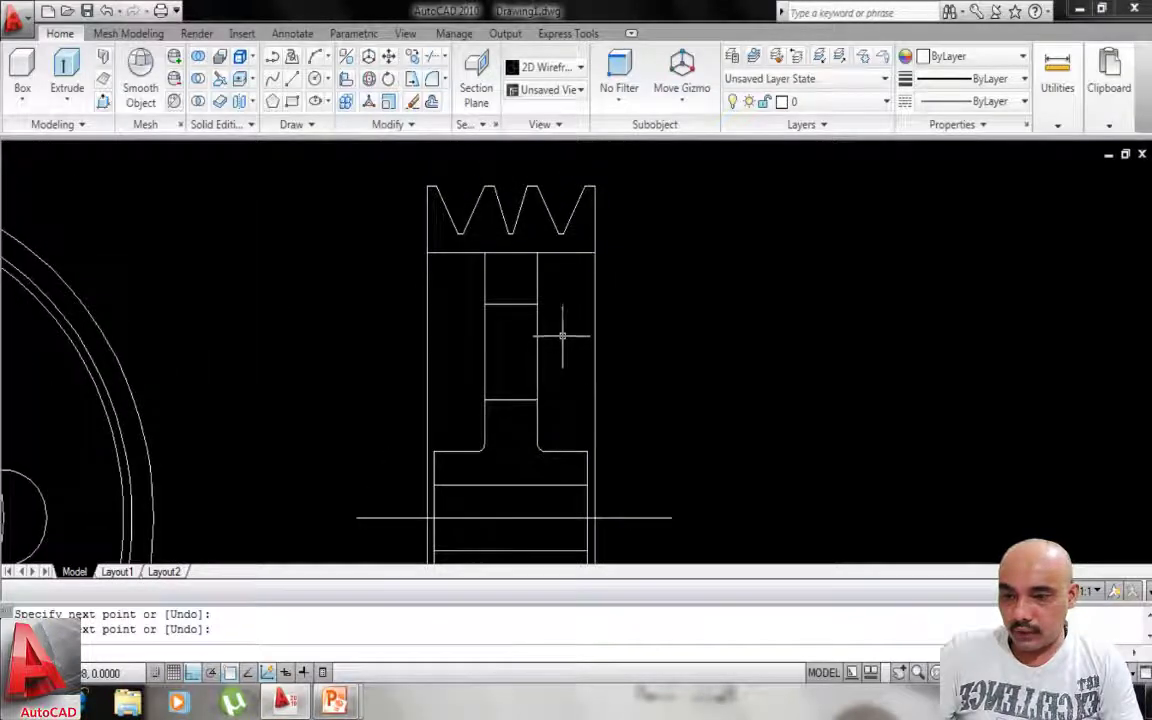
pyautogui.write('h')
pyautogui.press('Return')
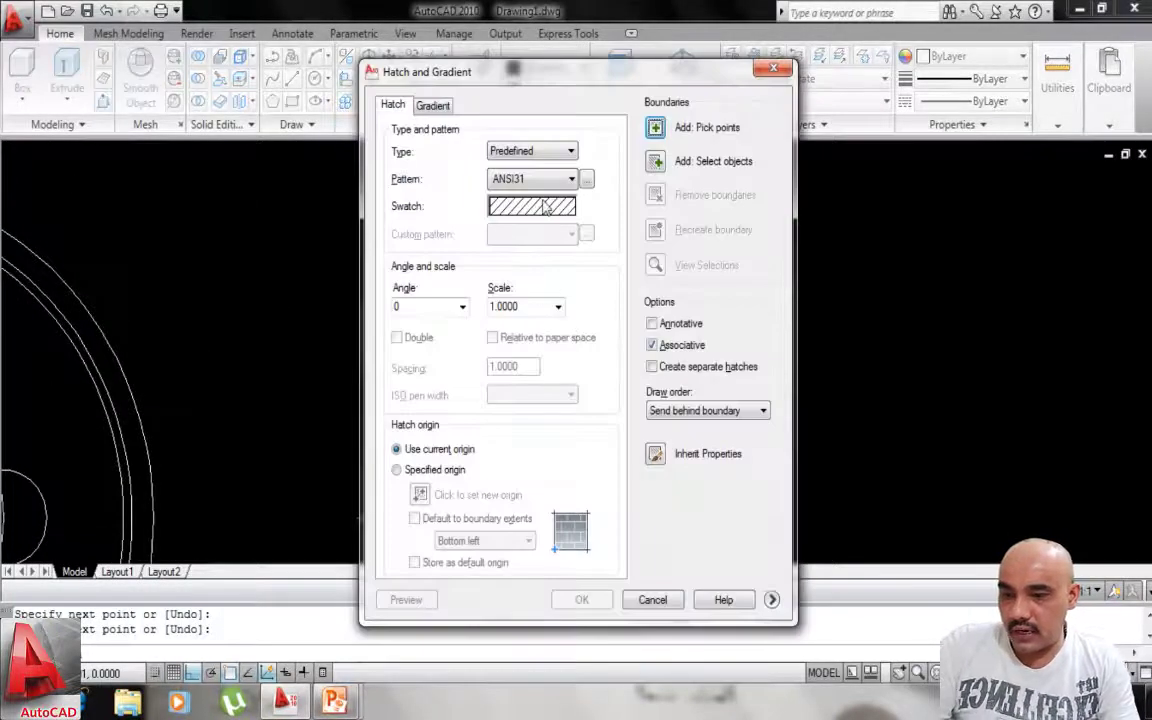
pyautogui.click(570, 151)
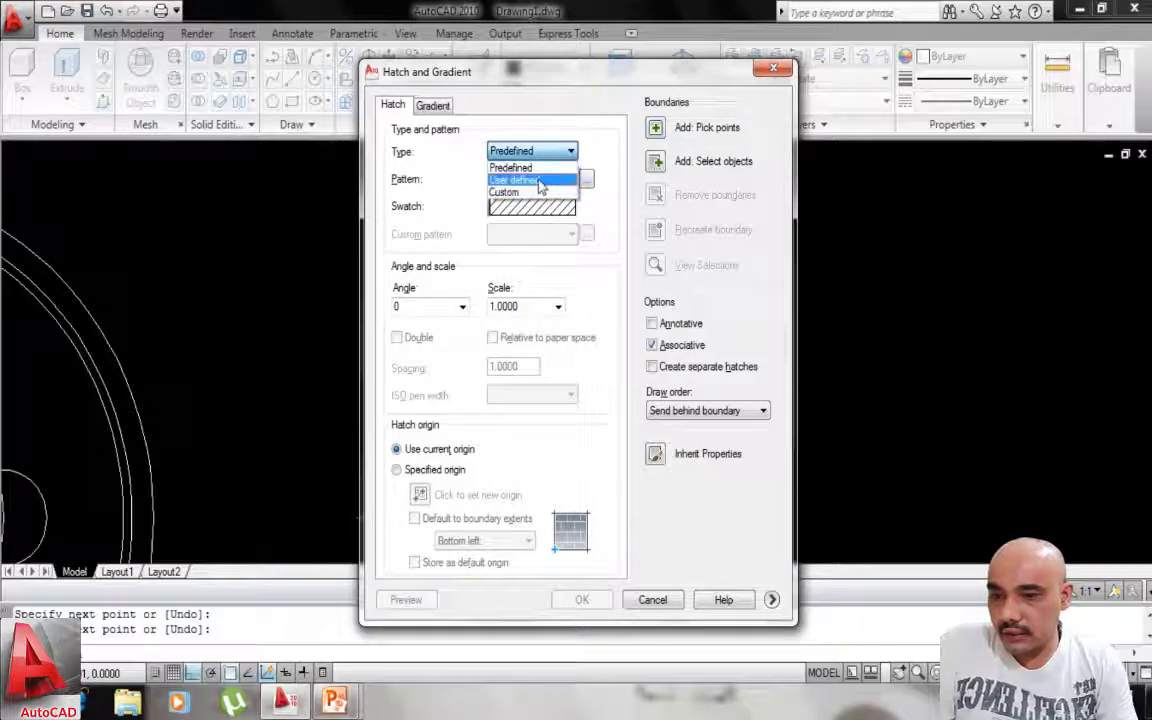
pyautogui.click(530, 179)
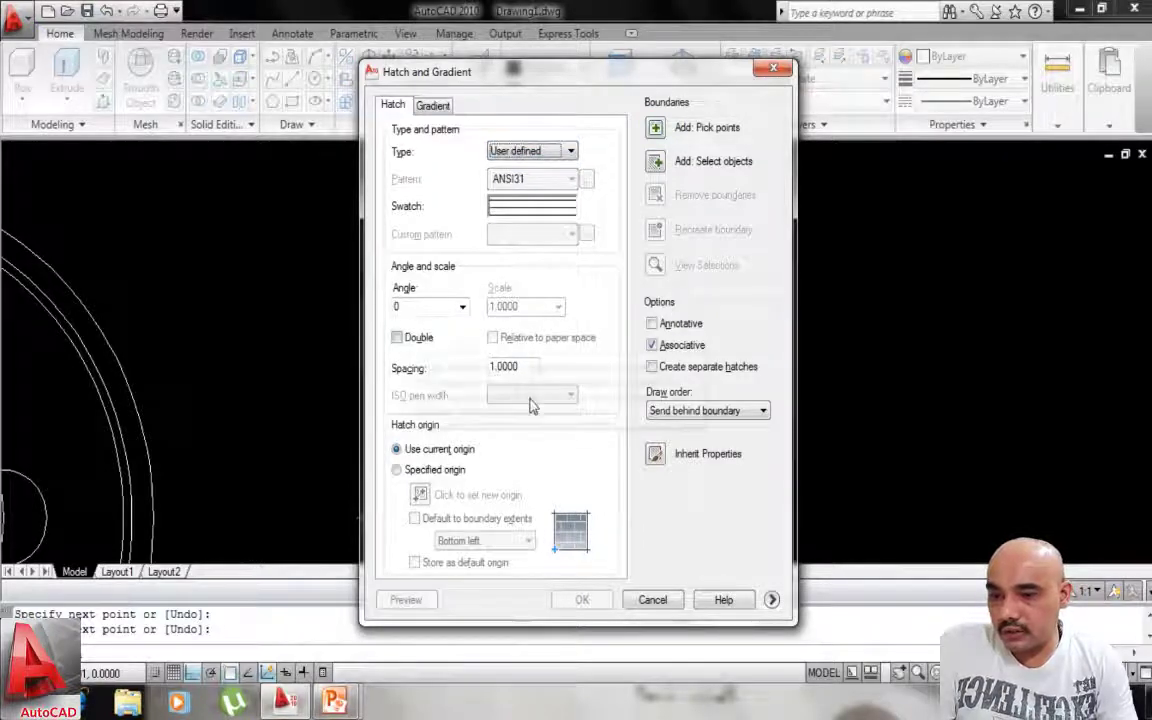
pyautogui.moveTo(535, 368); pyautogui.dragTo(434, 360)
pyautogui.write('3')
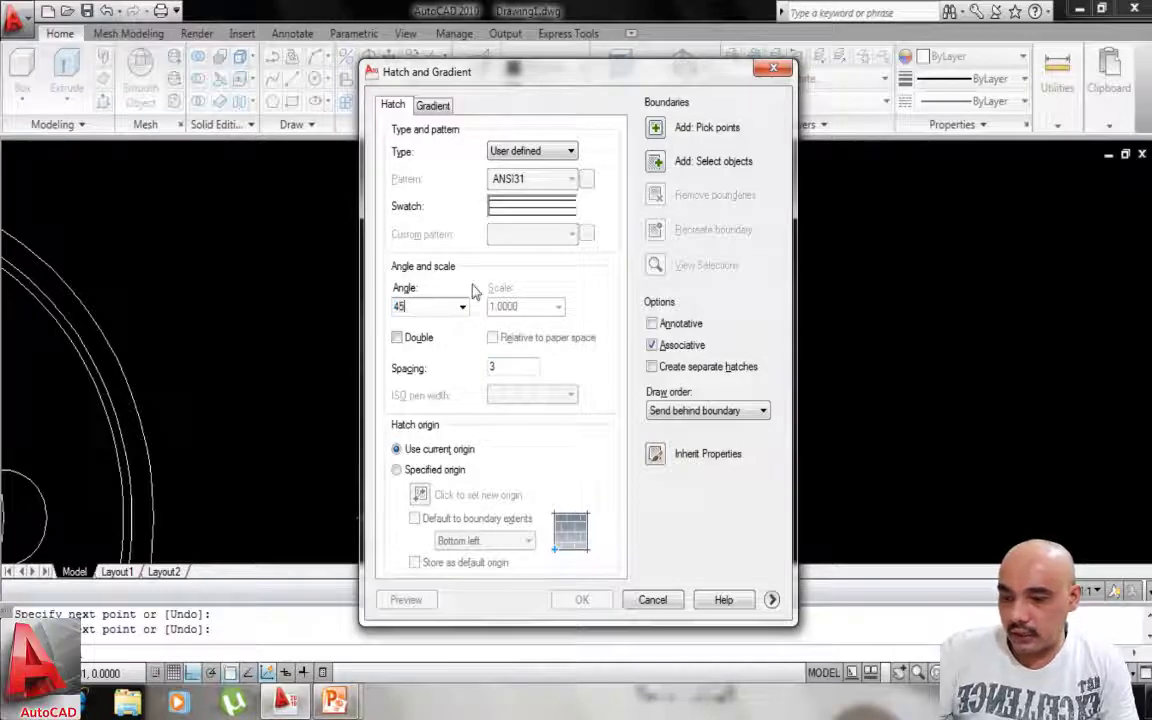
# Pick the upper grooved rim, the upper web section and the hub sections above and below the bore as hatch areas.
pyautogui.click(654, 129)
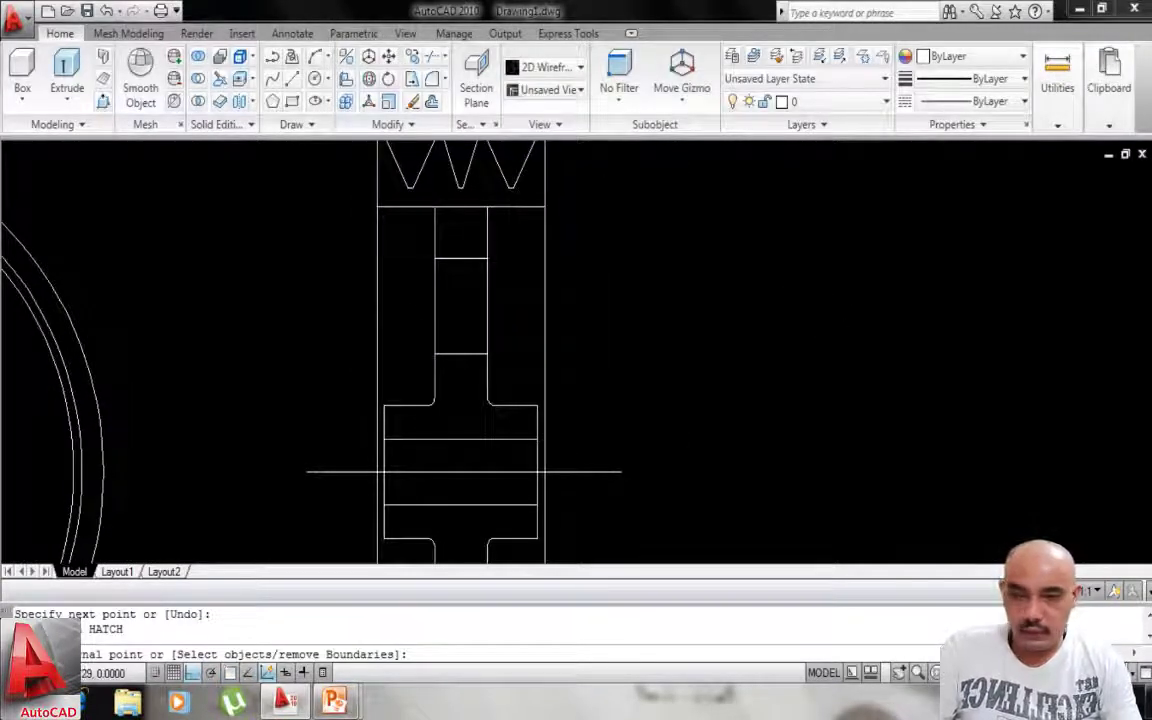
pyautogui.click(433, 183)
pyautogui.click(455, 232)
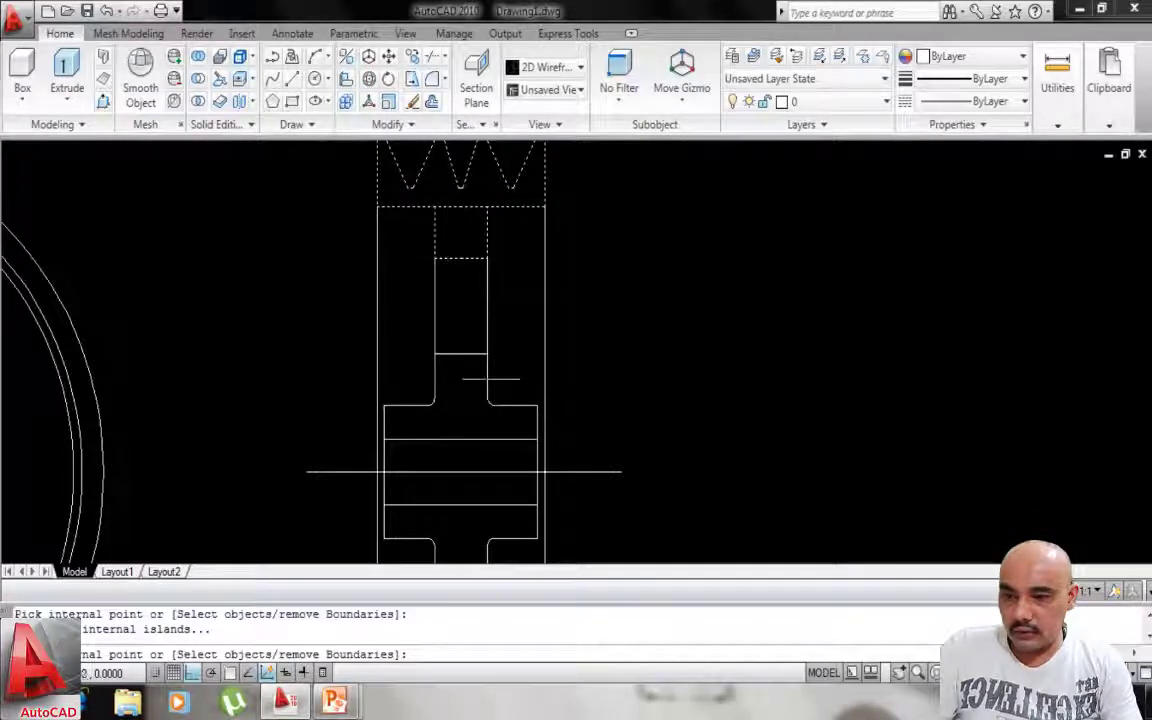
pyautogui.moveTo(464, 471); pyautogui.dragTo(422, 218, button='middle')
pyautogui.moveTo(483, 319); pyautogui.dragTo(487, 307, button='middle')
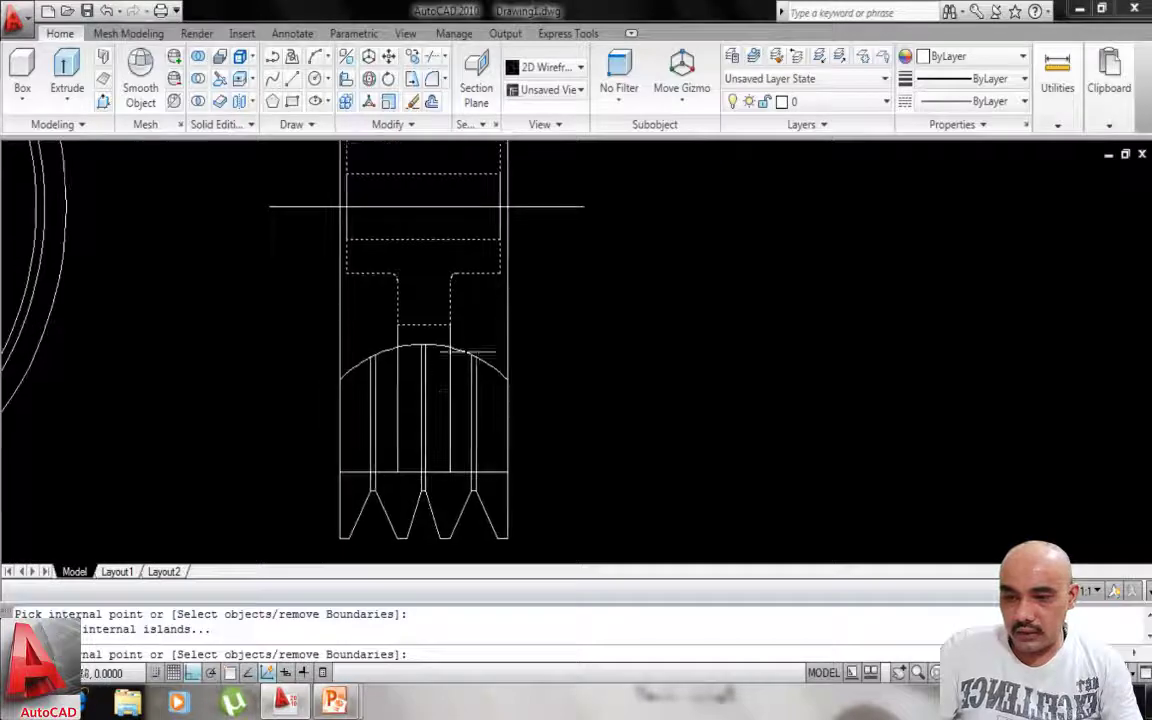
pyautogui.press('Return')
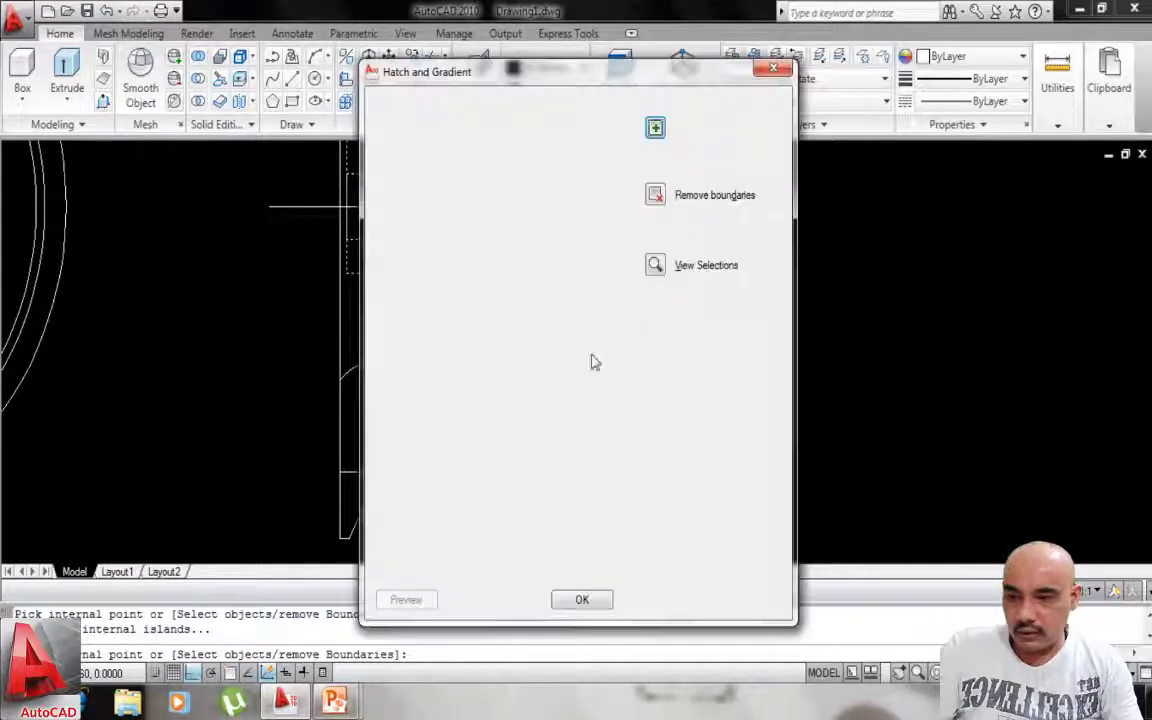
# Preview the hatch on the side view's section areas and apply it.
pyautogui.click(405, 600)
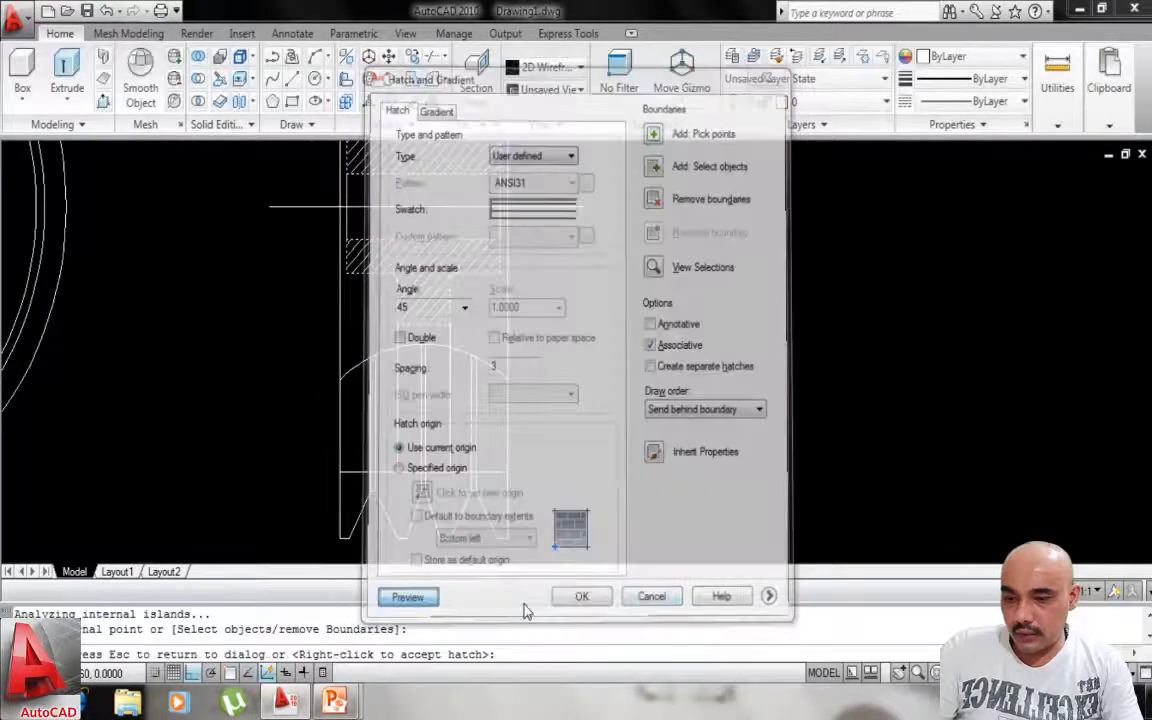
pyautogui.scroll(-3, 615, 420)
pyautogui.moveTo(625, 381); pyautogui.dragTo(653, 427, button='middle')
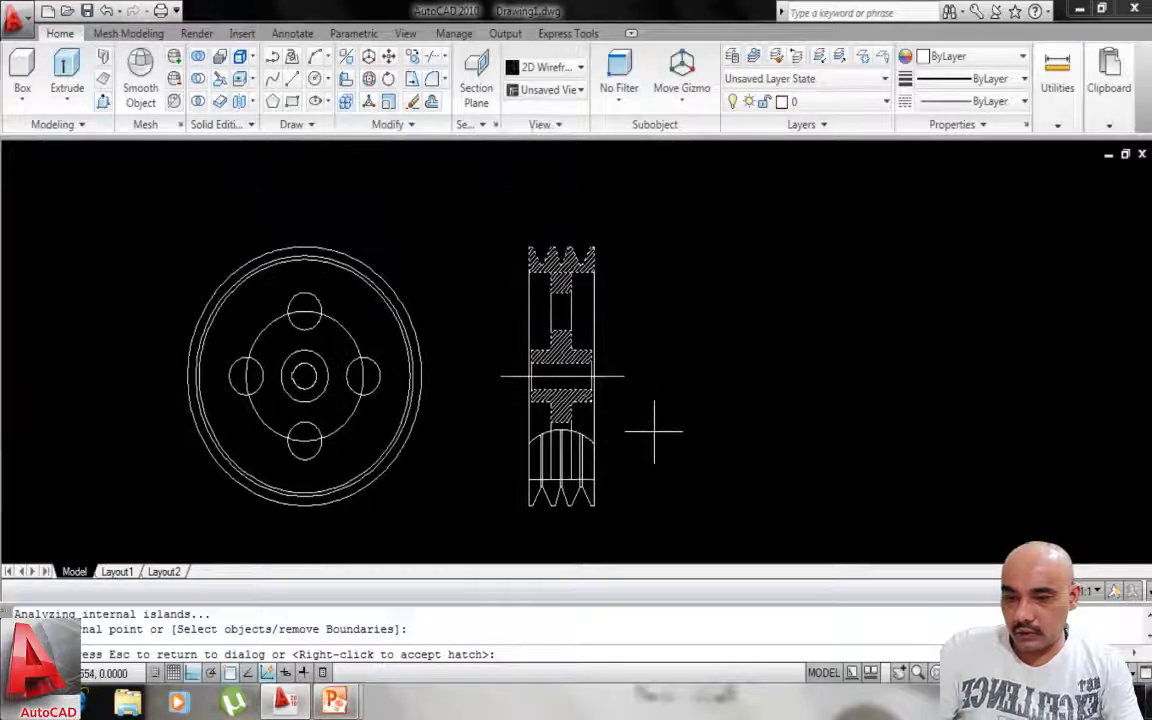
pyautogui.press('Escape')
pyautogui.click(568, 601)
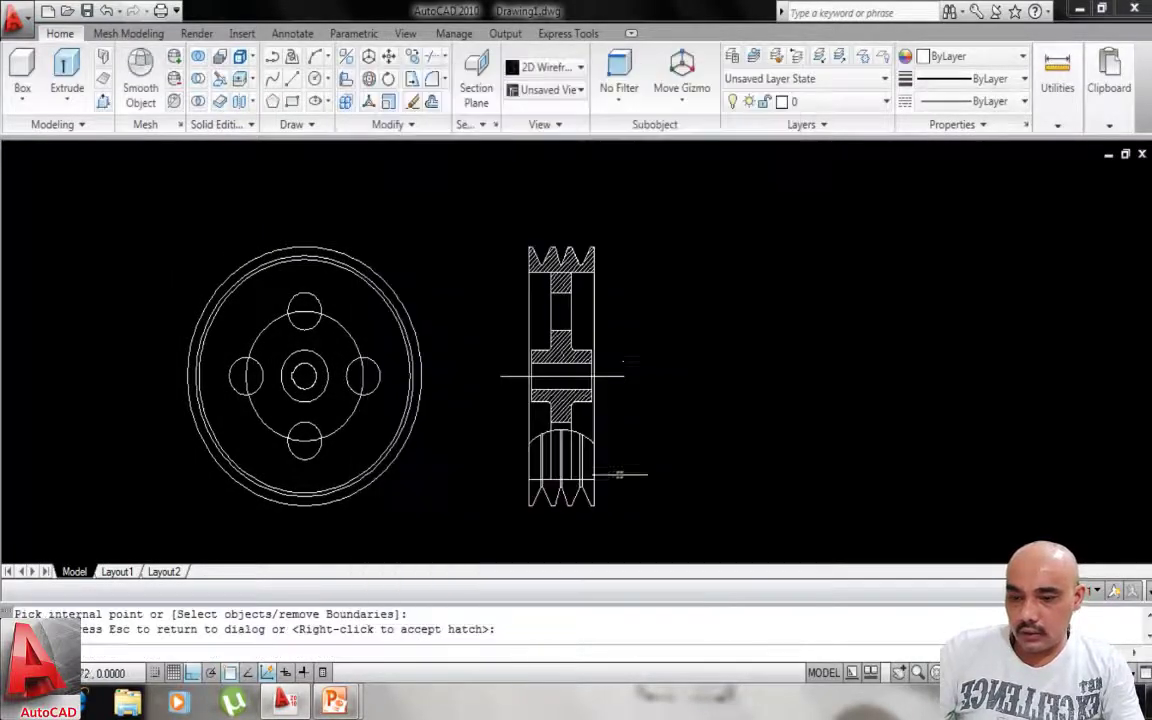
# Examine the hatched side view alongside the pulley's front view.
pyautogui.scroll(3, 647, 357)
pyautogui.scroll(-3, 608, 325)
pyautogui.moveTo(615, 306); pyautogui.dragTo(652, 288, button='middle')
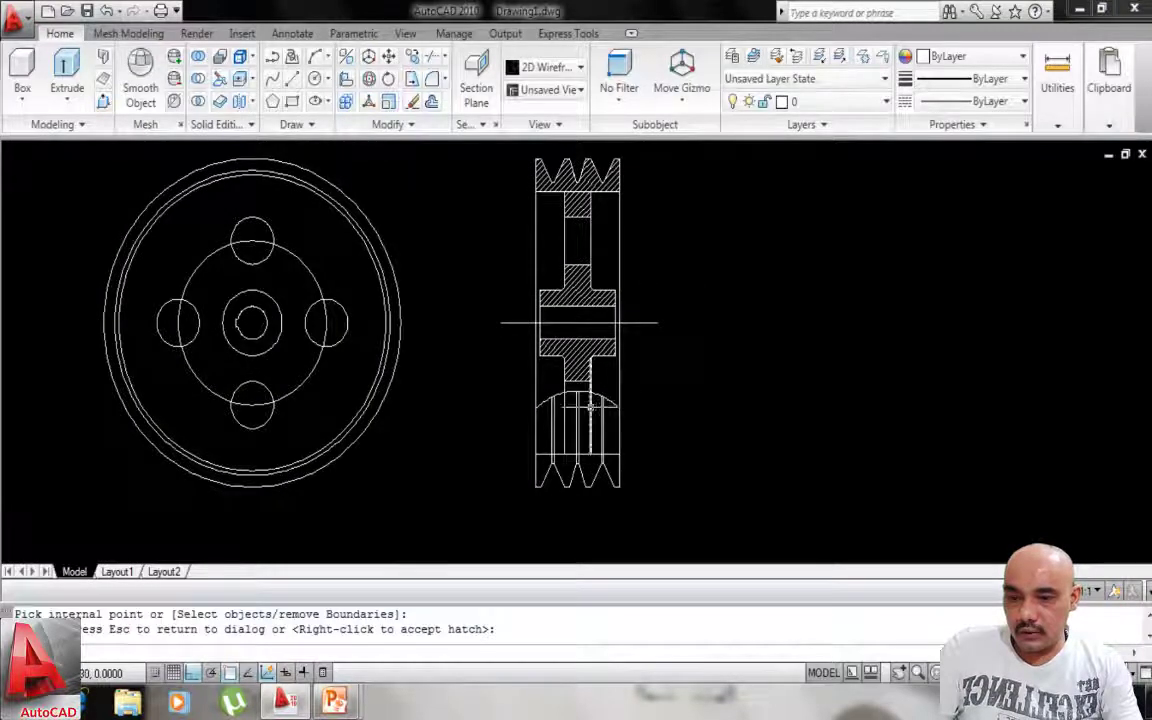
pyautogui.scroll(2, 645, 370)
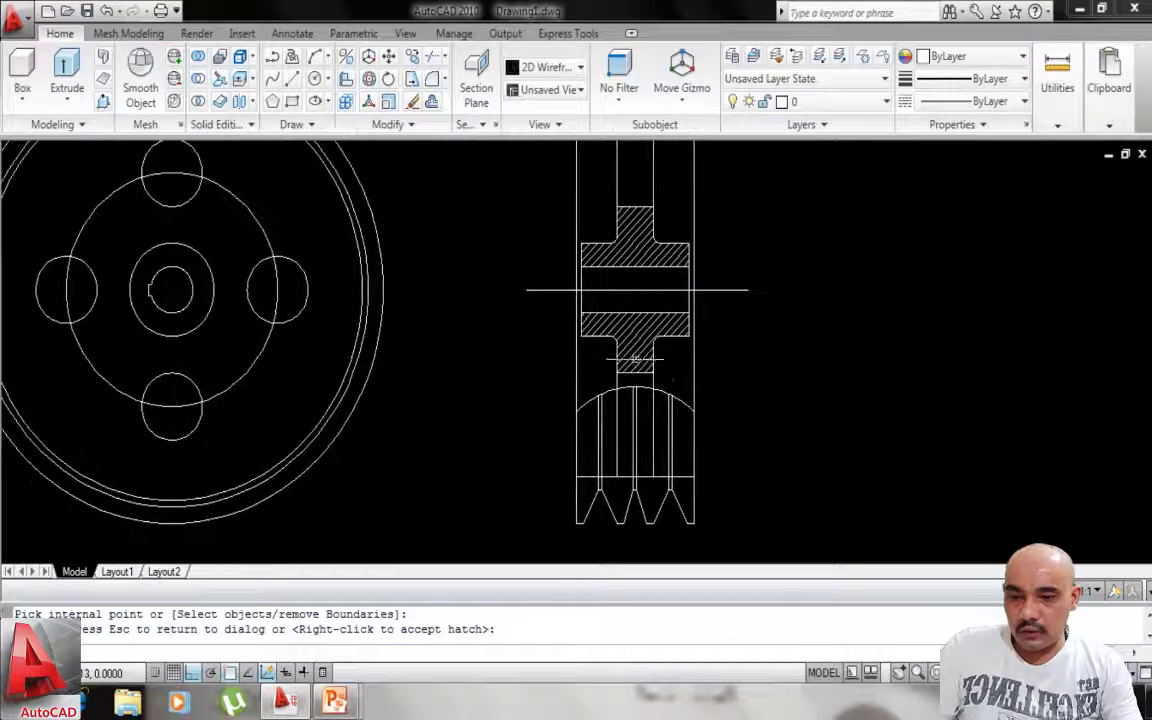
pyautogui.scroll(-2, 635, 358)
pyautogui.moveTo(565, 359); pyautogui.dragTo(620, 363, button='middle')
pyautogui.scroll(3, 594, 270)
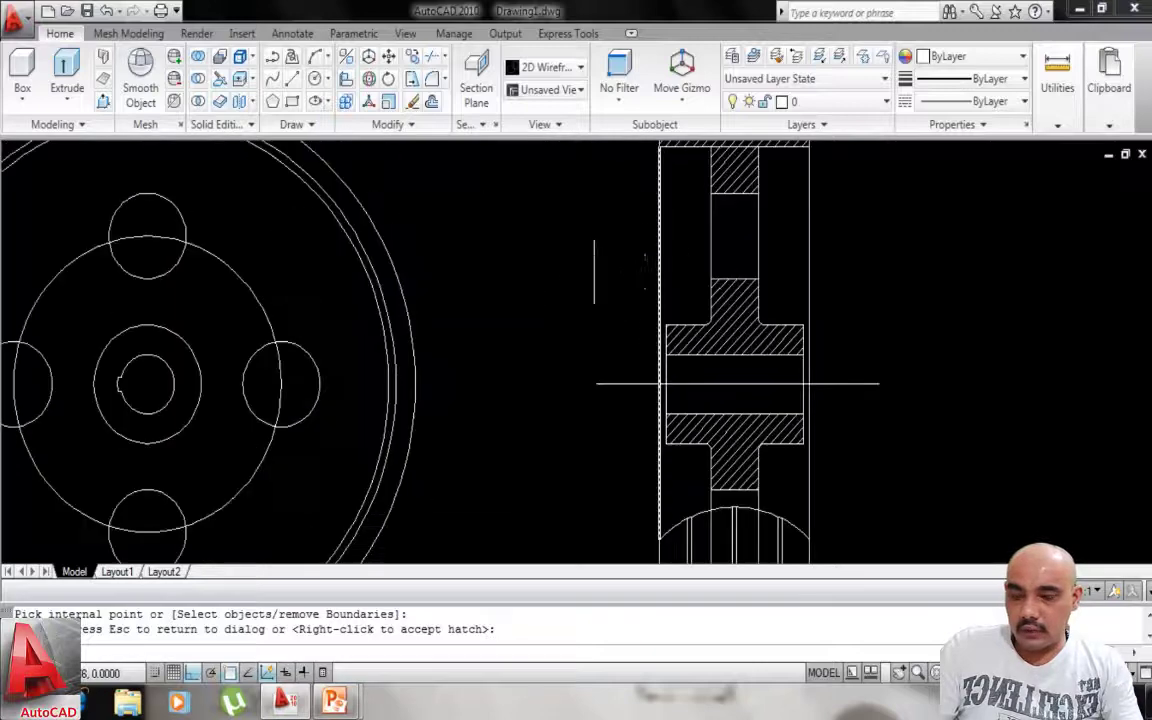
pyautogui.moveTo(594, 270); pyautogui.dragTo(645, 293, button='middle')
pyautogui.moveTo(745, 342); pyautogui.dragTo(567, 292, button='middle')
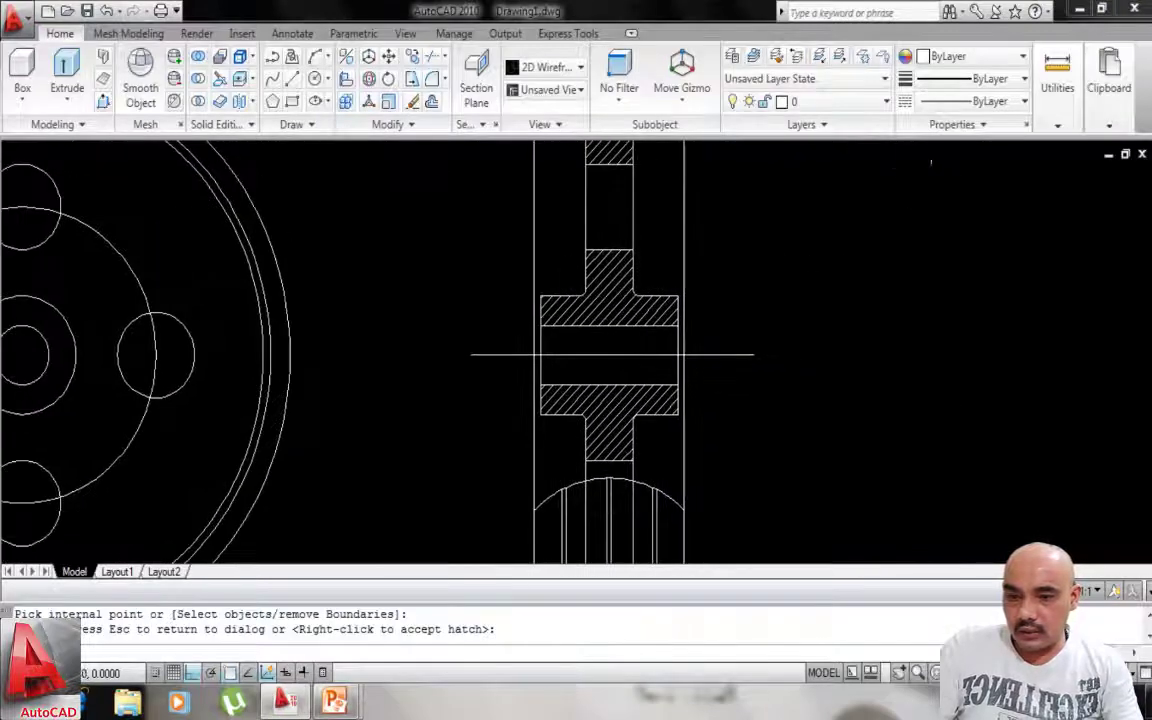
# Load the CENTER linetype from acad.lin into the drawing.
pyautogui.click(958, 124)
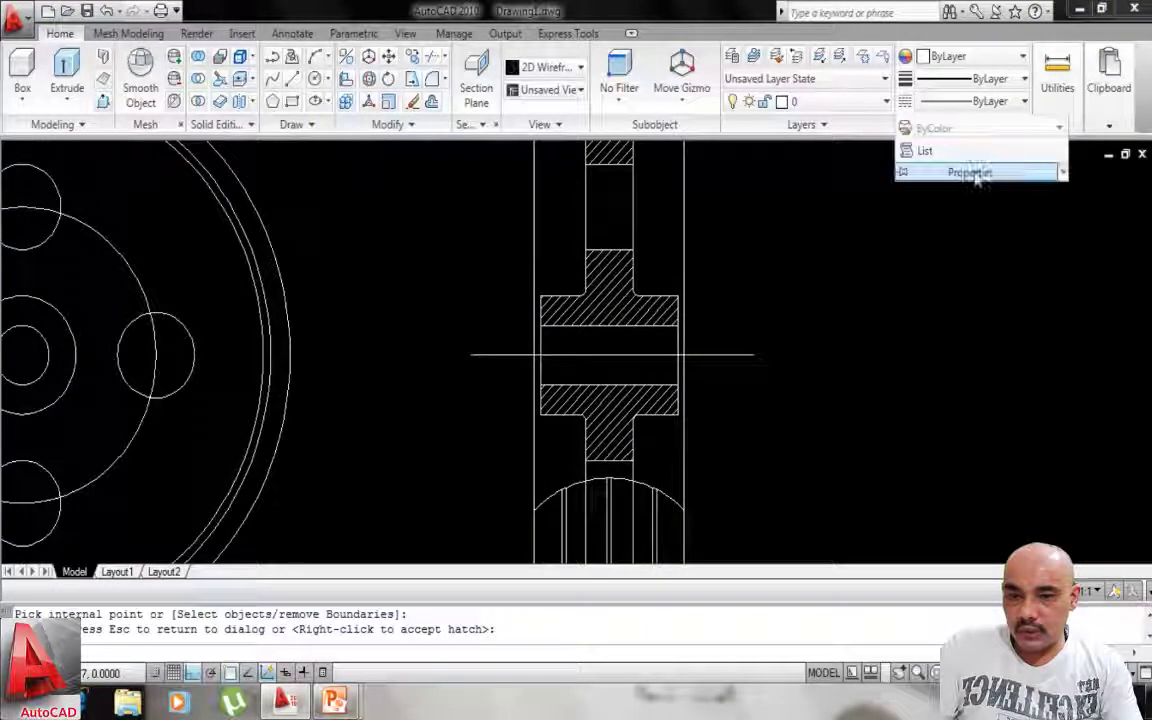
pyautogui.click(1023, 104)
pyautogui.click(900, 197)
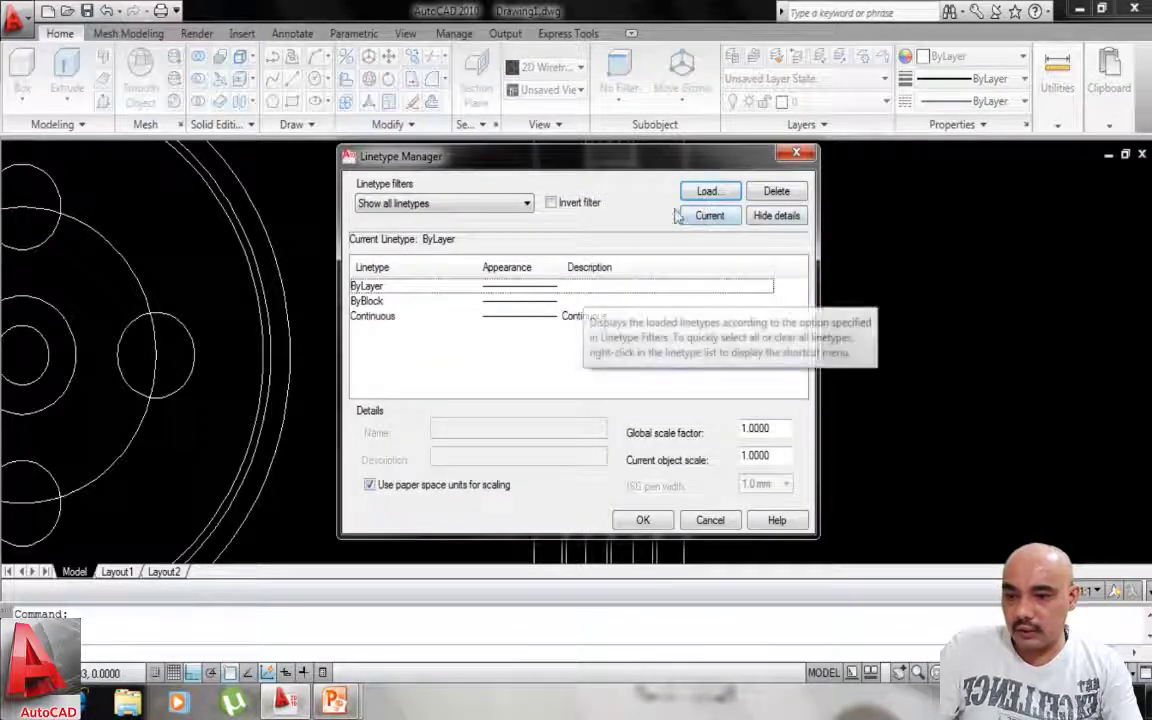
pyautogui.click(707, 191)
pyautogui.click(500, 403)
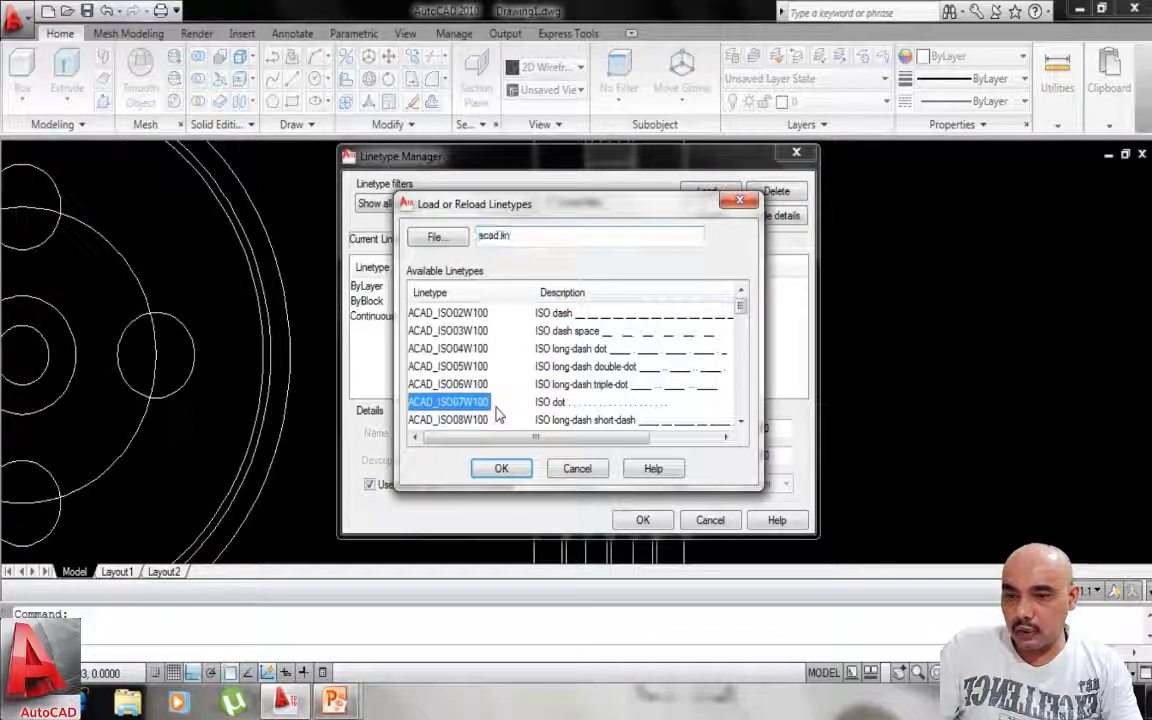
pyautogui.press('c')
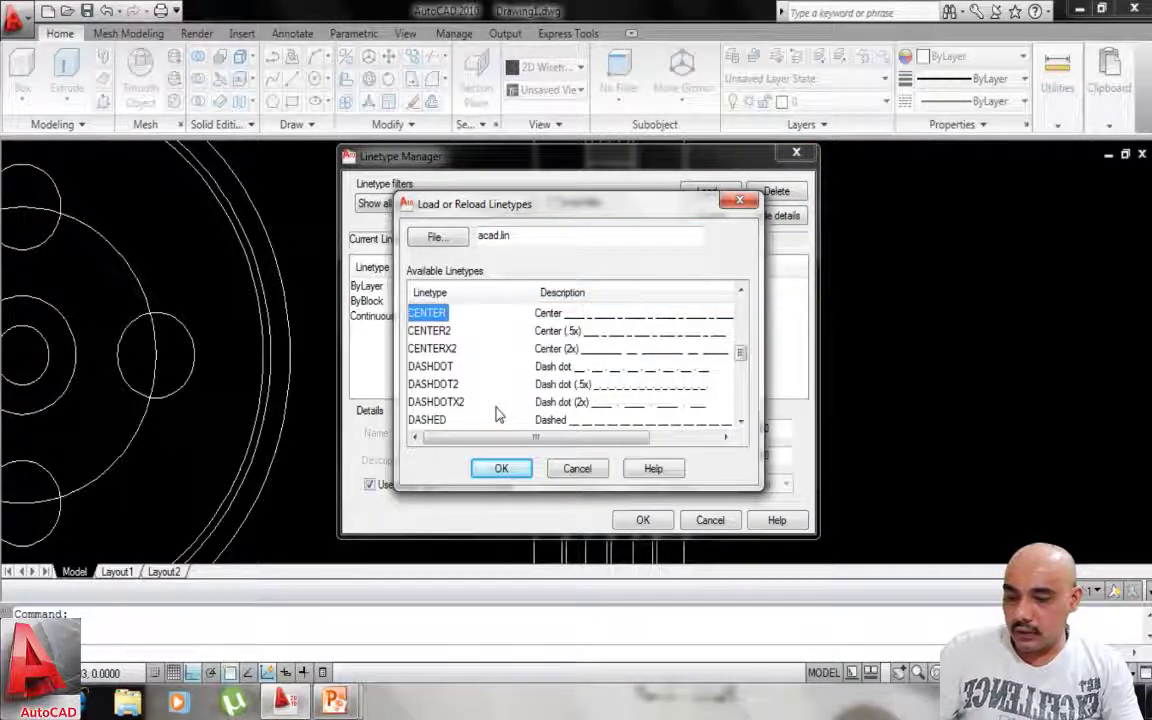
pyautogui.click(526, 468)
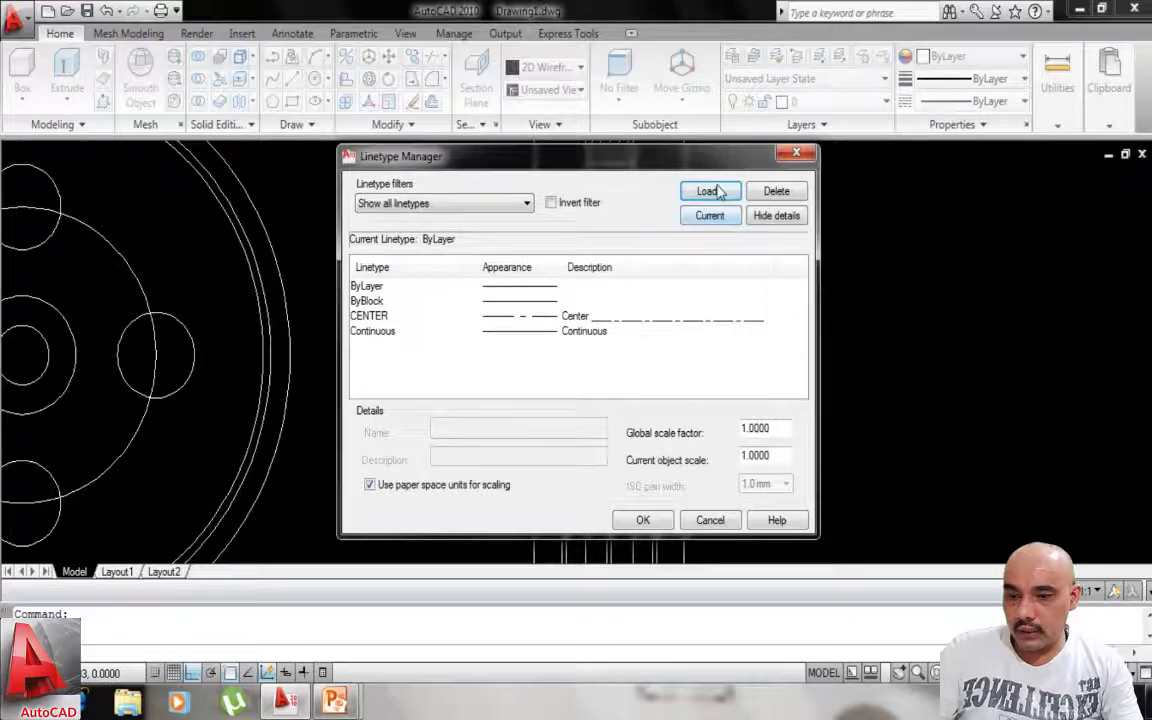
# Load the HIDDEN linetype as well and accept the linetype settings.
pyautogui.click(720, 190)
pyautogui.click(541, 352)
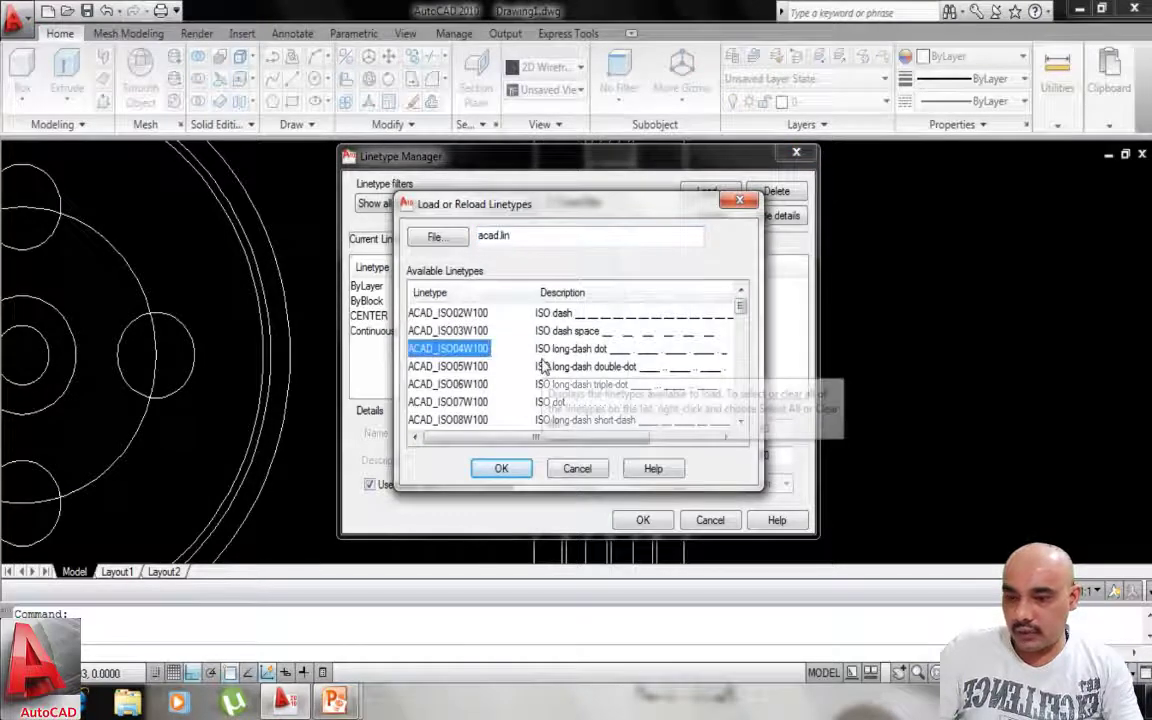
pyautogui.press('h')
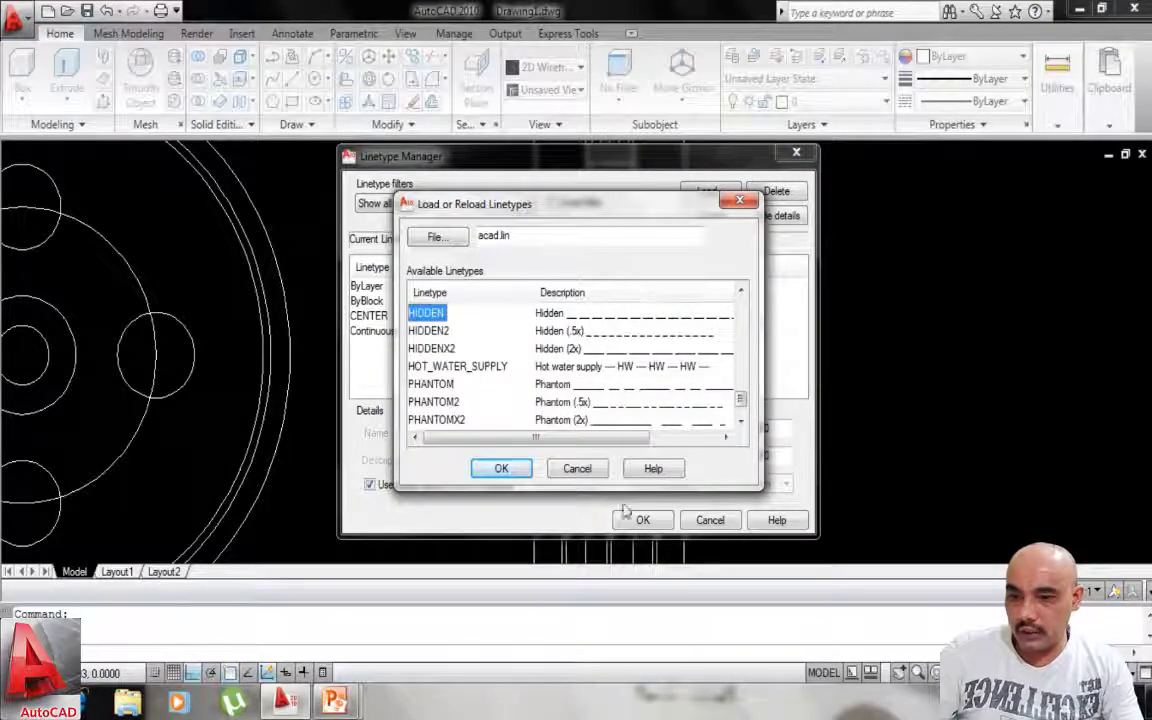
pyautogui.click(512, 470)
pyautogui.click(643, 520)
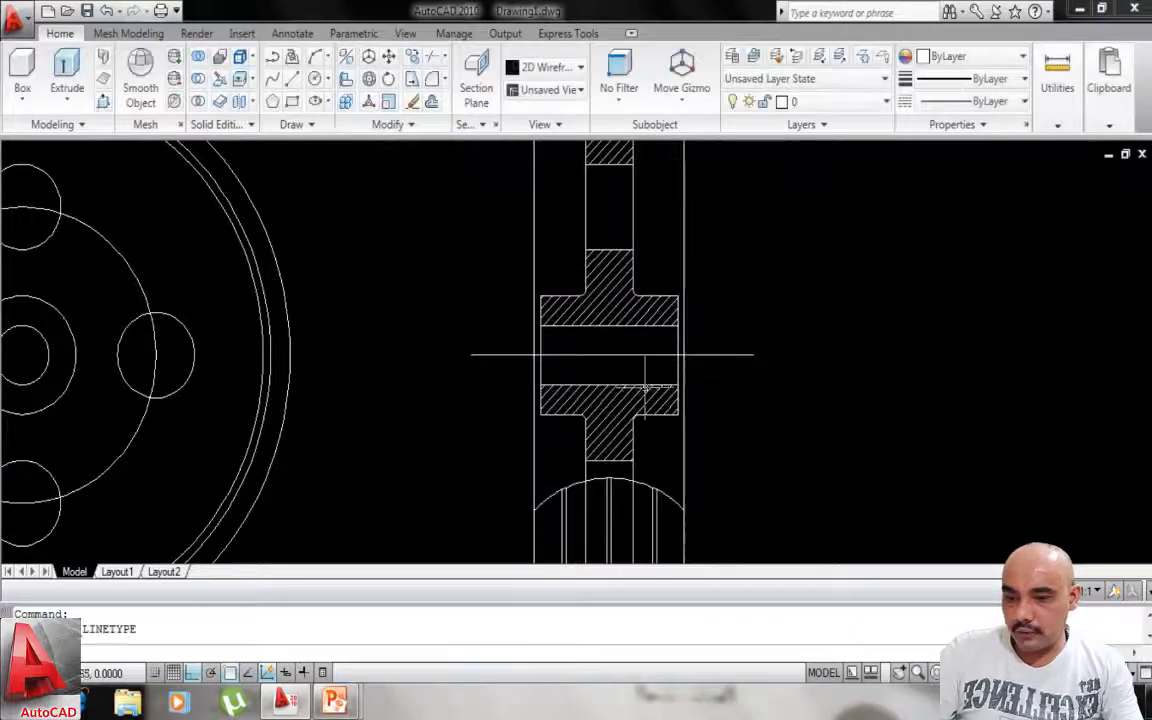
# Set the side view's horizontal centre line, both halves, to the CENTER linetype and colour Green.
pyautogui.moveTo(589, 370); pyautogui.dragTo(691, 374, button='middle')
pyautogui.click(697, 363)
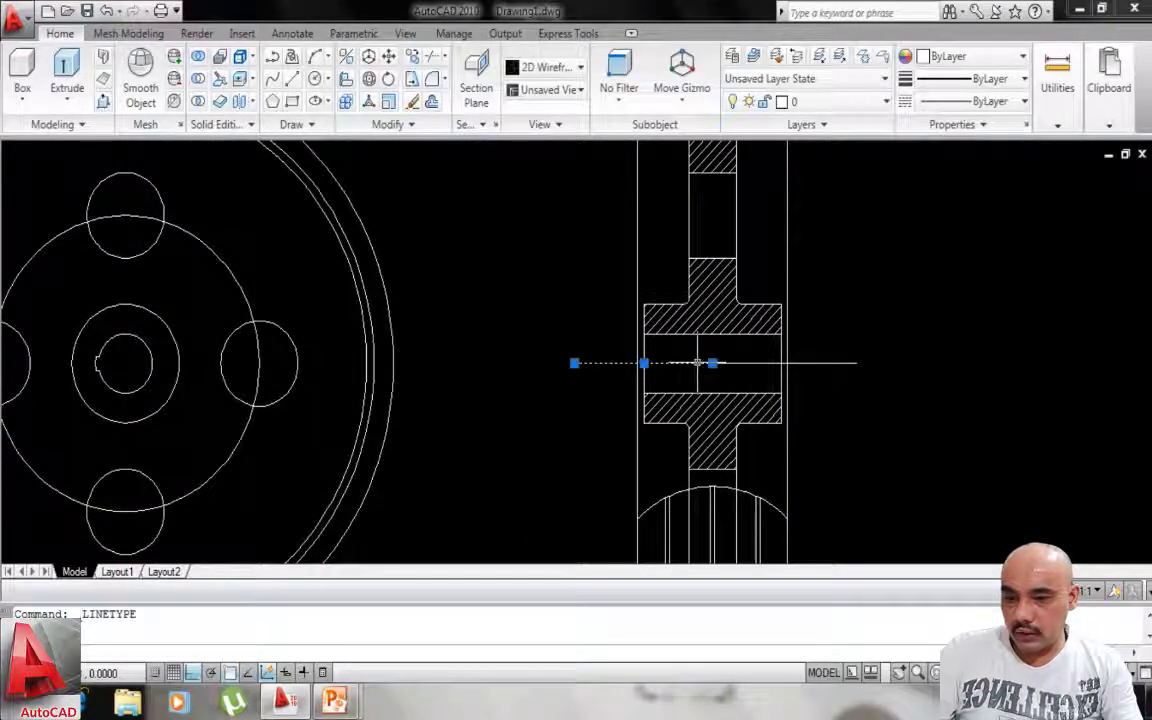
pyautogui.click(770, 363)
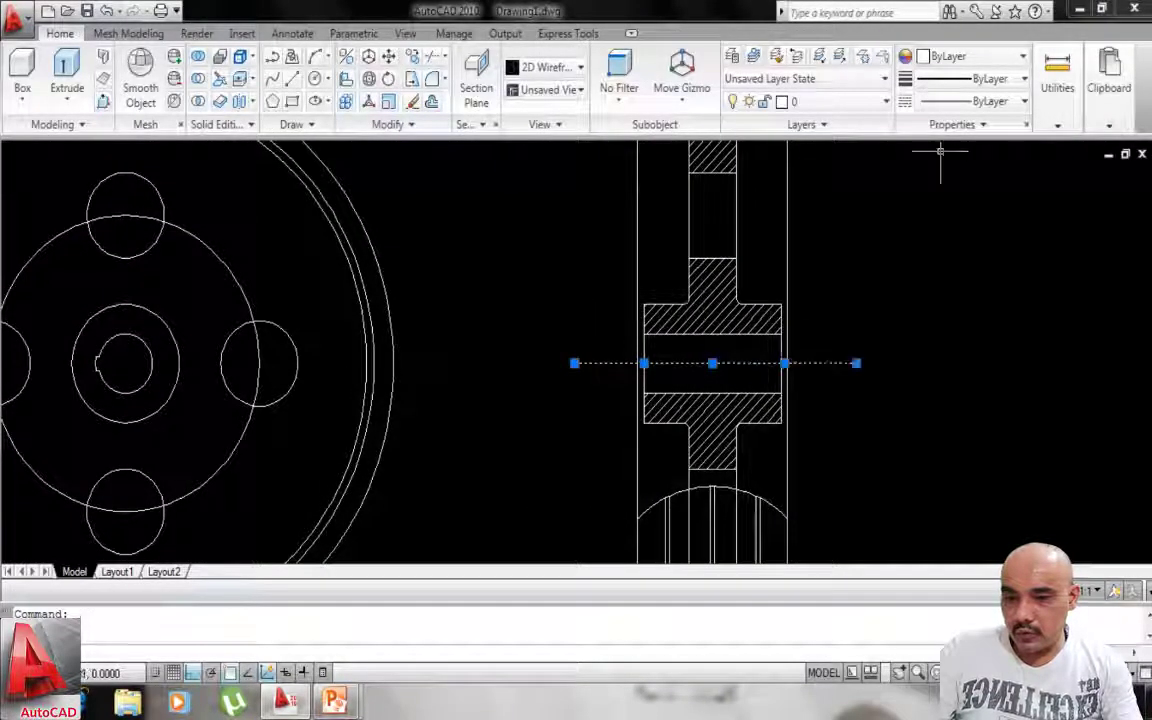
pyautogui.click(1003, 101)
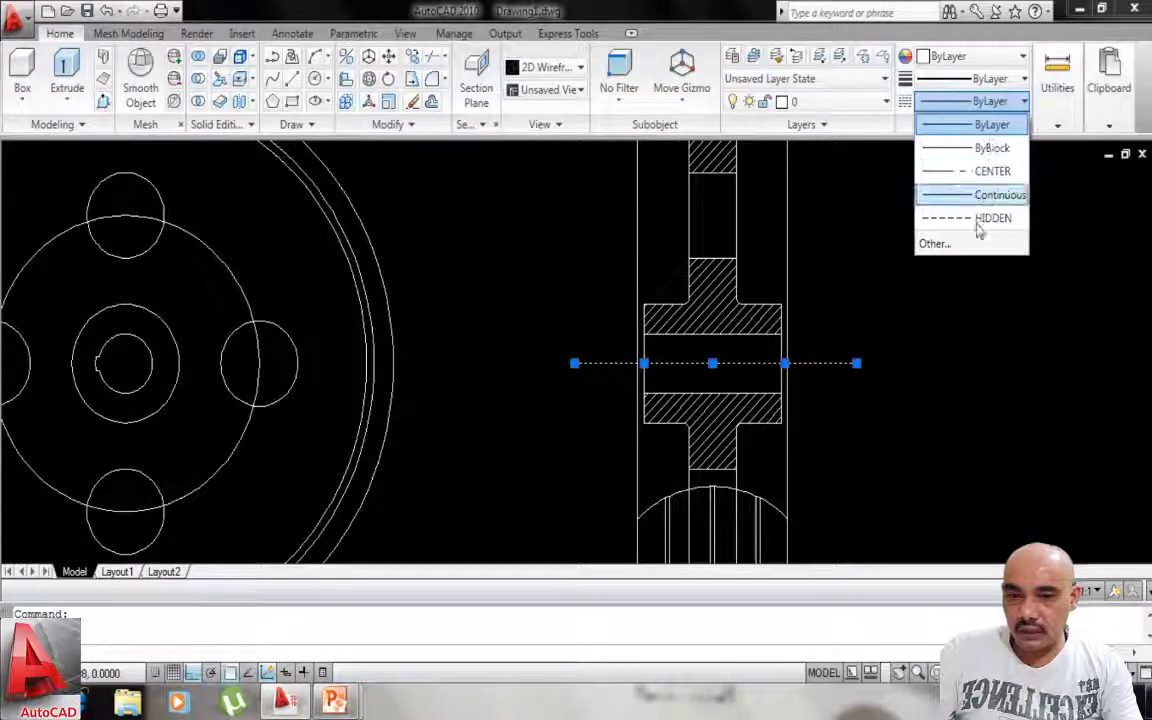
pyautogui.click(982, 174)
pyautogui.click(977, 57)
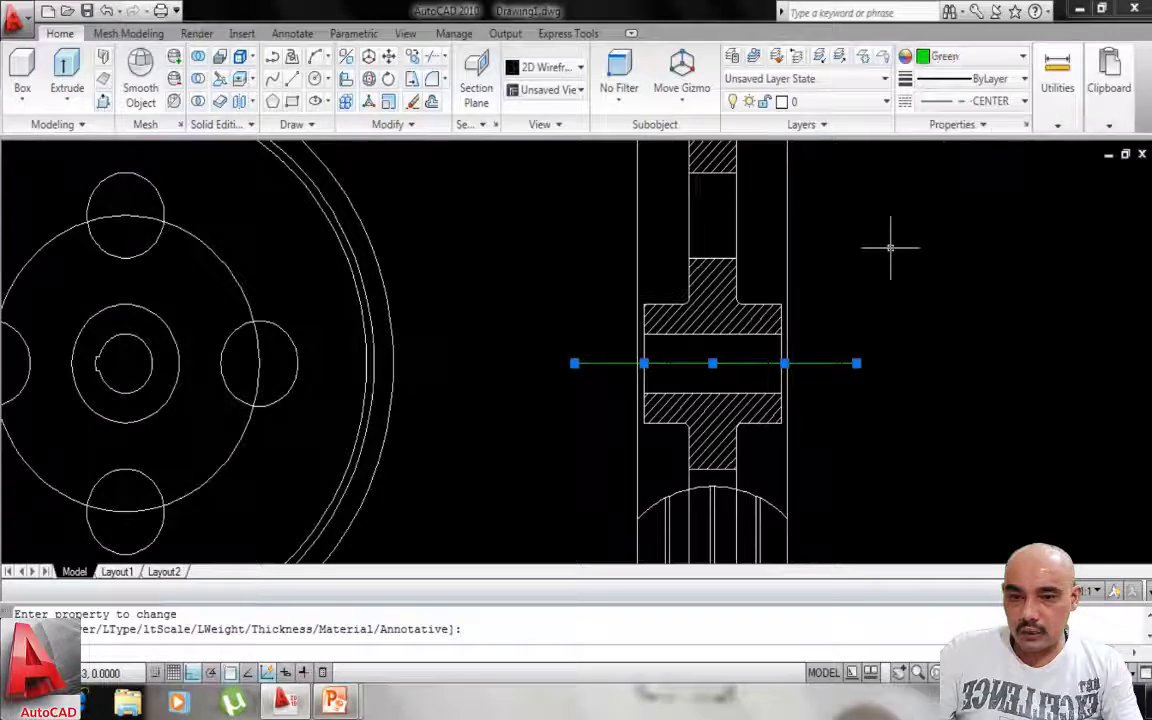
pyautogui.press('Escape')
pyautogui.scroll(-2, 897, 239)
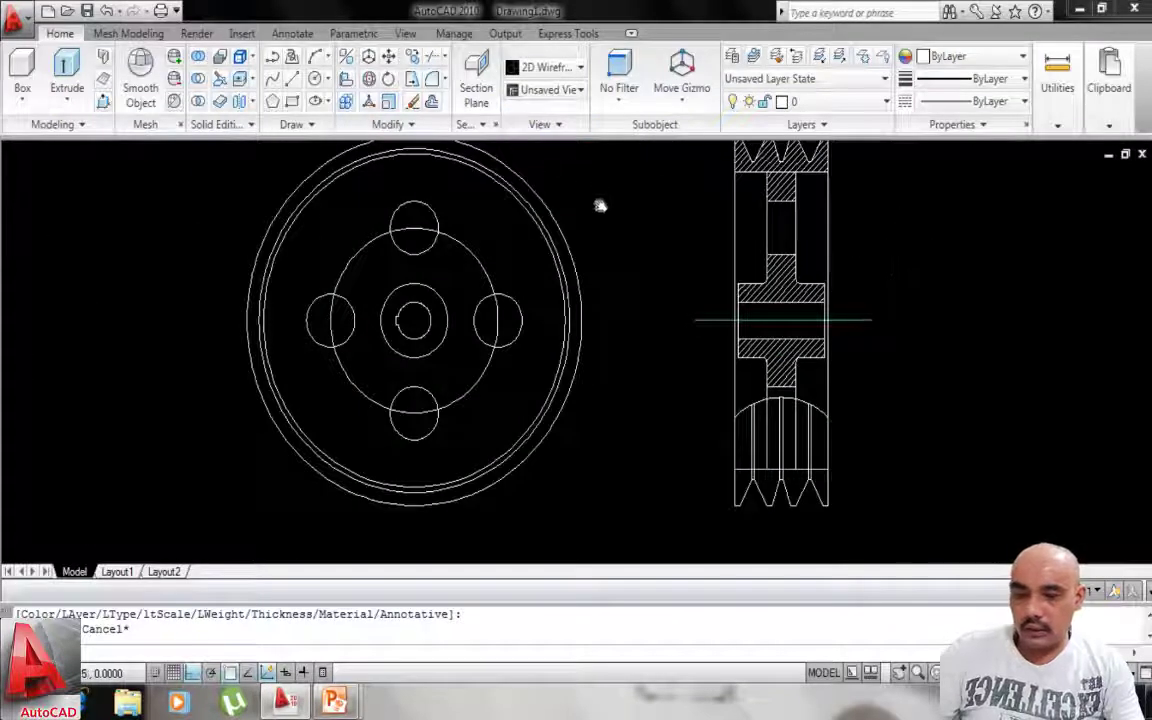
pyautogui.scroll(3, 610, 240)
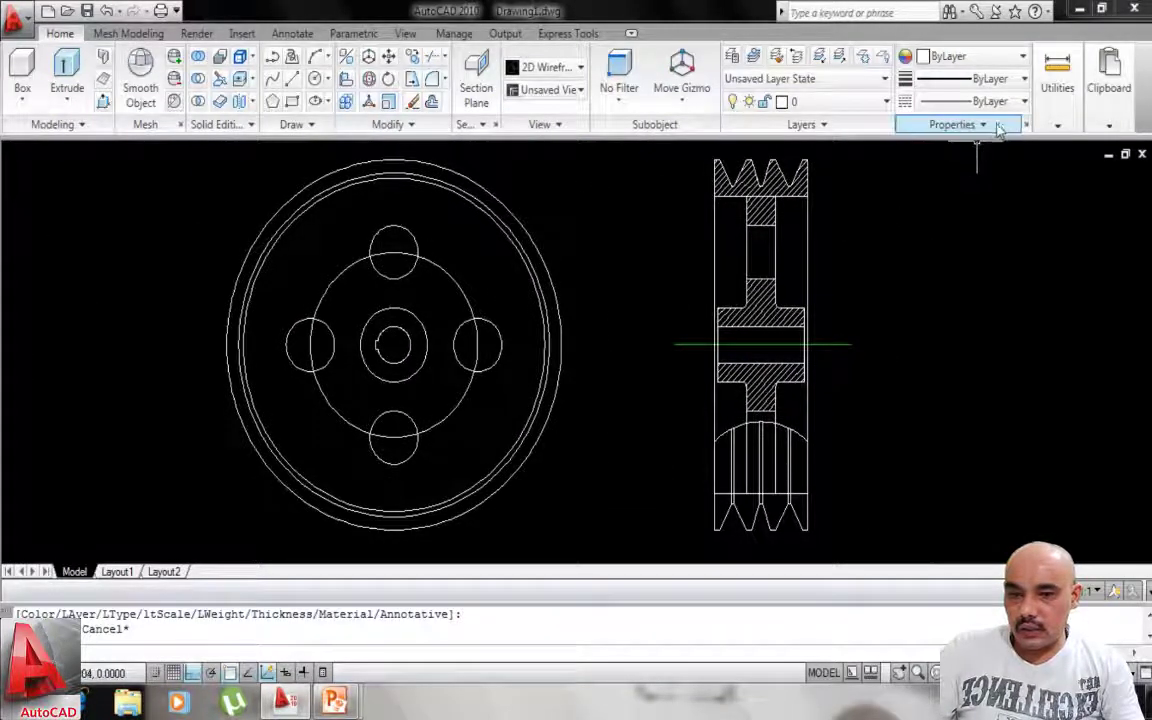
# Change the colour of the side view's section hatch to Cyan.
pyautogui.click(773, 190)
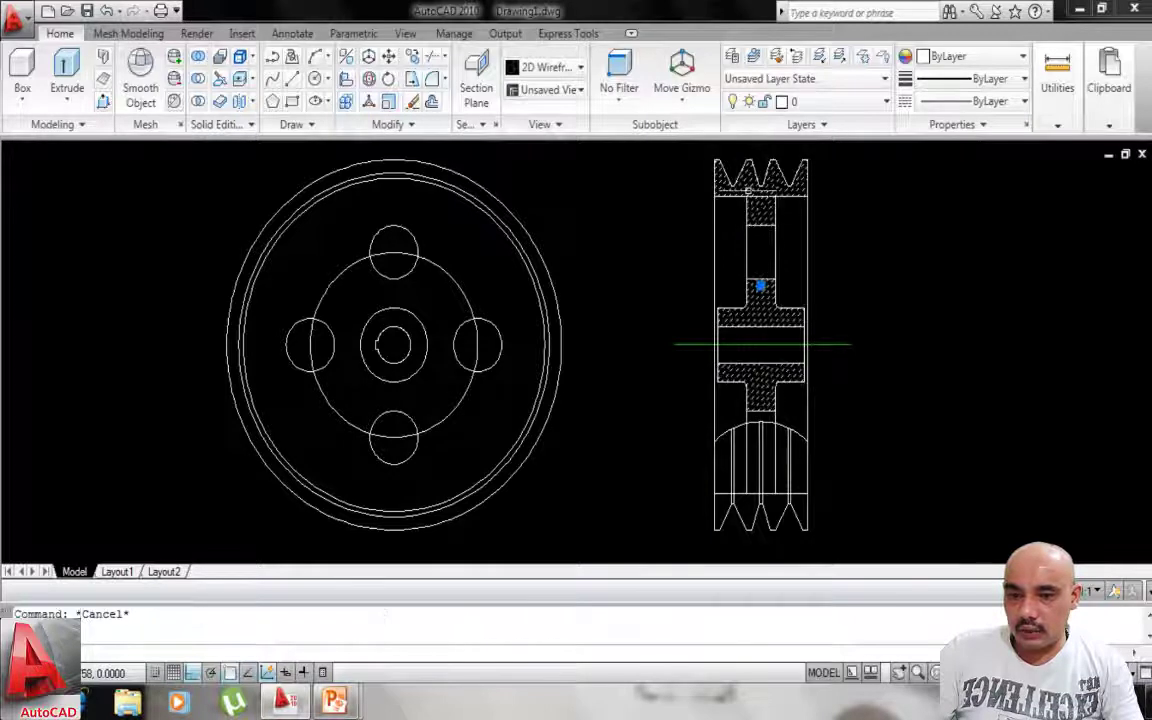
pyautogui.click(960, 56)
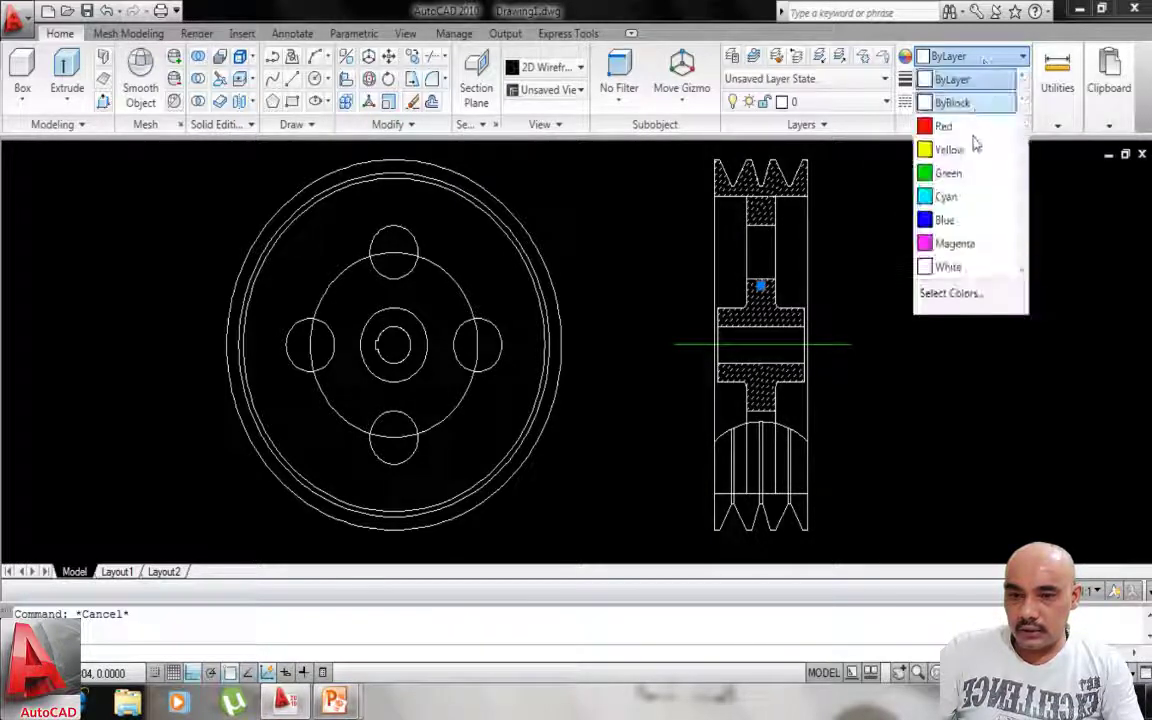
pyautogui.click(946, 196)
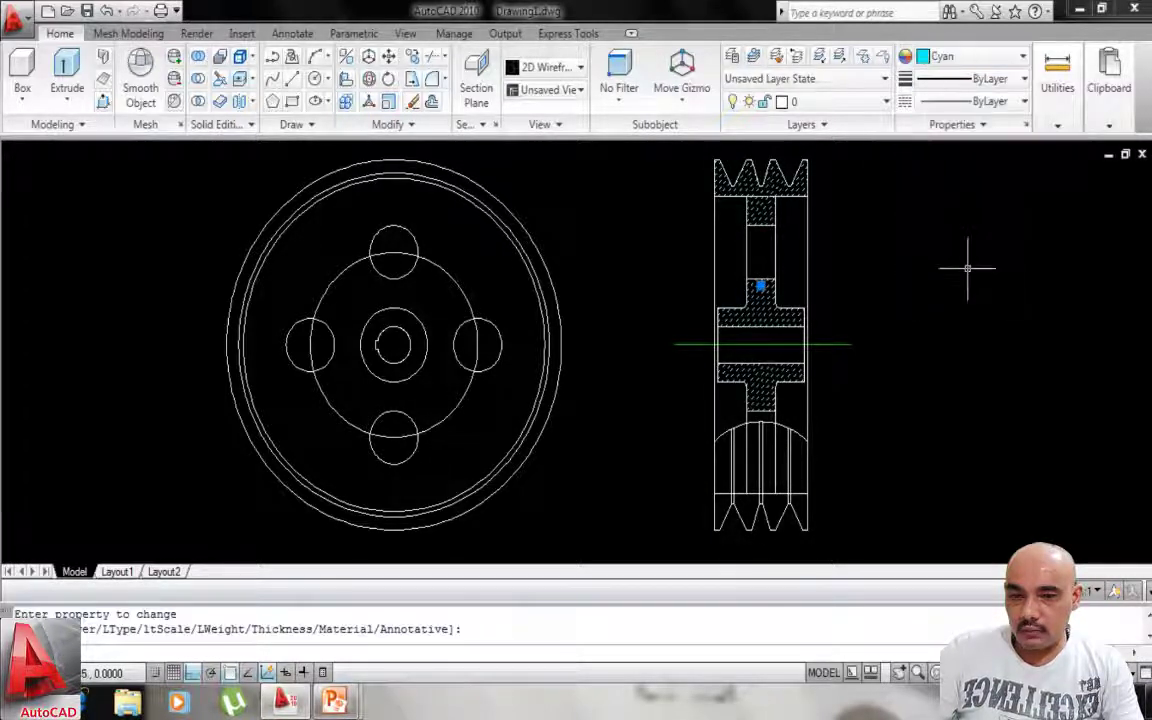
pyautogui.press('Escape')
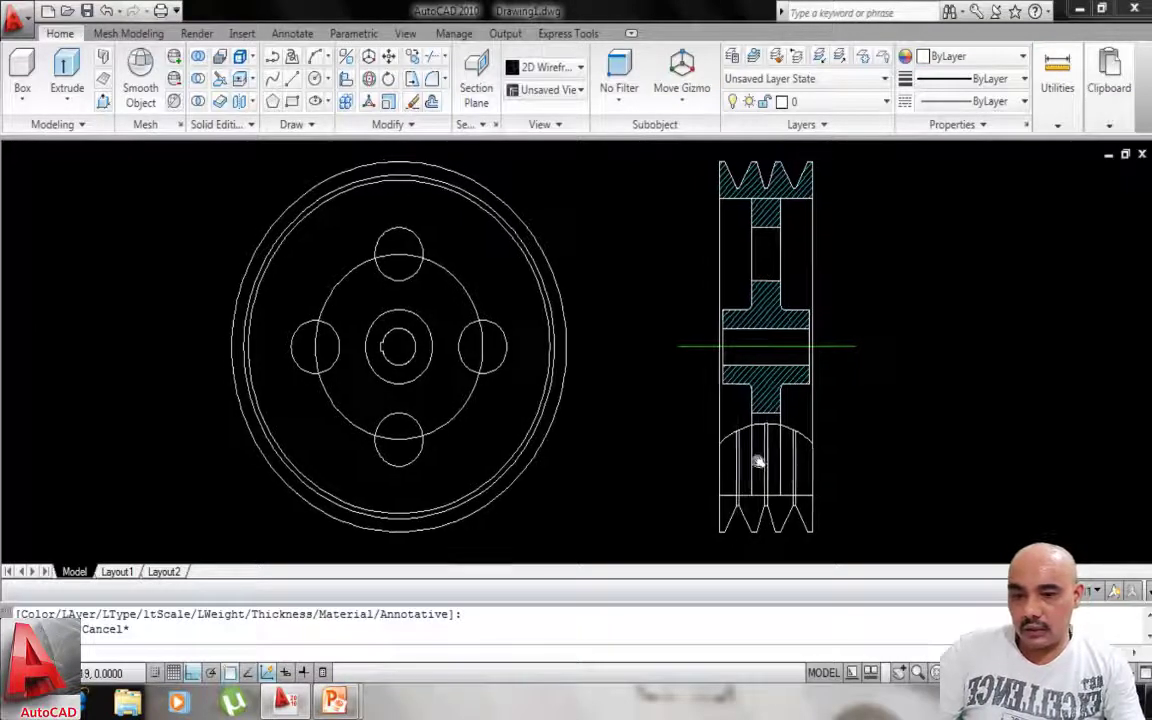
pyautogui.moveTo(758, 463)
pyautogui.mouseDown(button='middle')
pyautogui.moveTo(773, 468)
pyautogui.moveTo(767, 478)
pyautogui.mouseUp(button='middle')
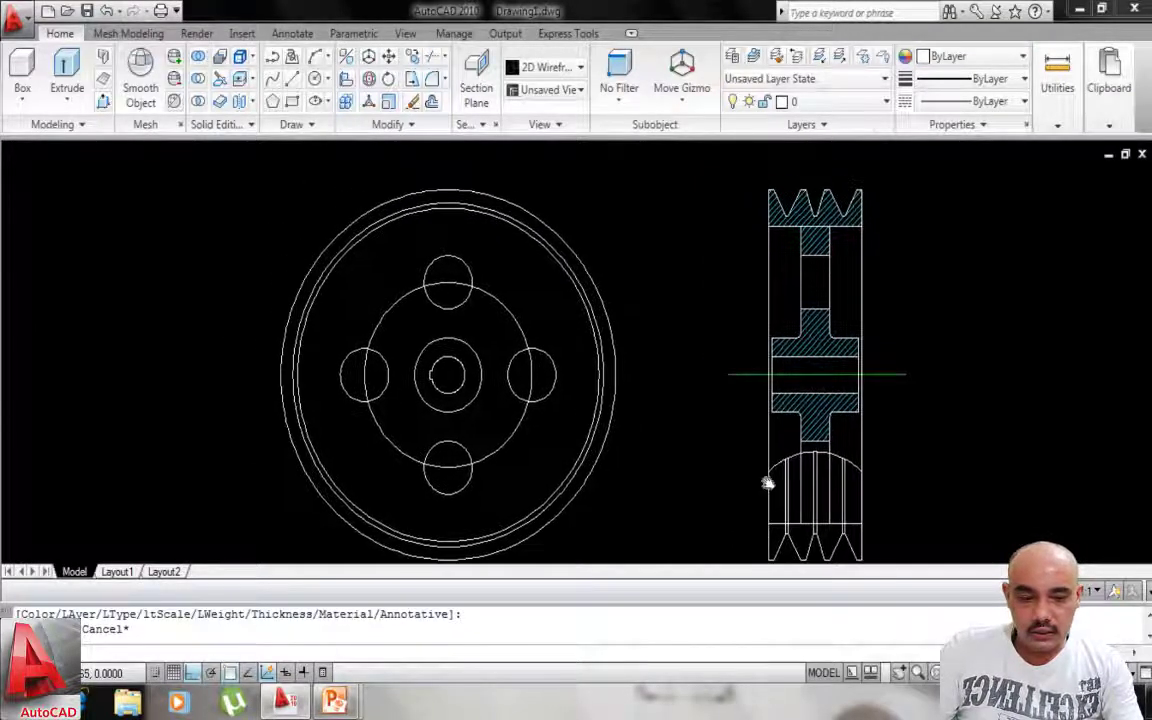
pyautogui.moveTo(599, 373)
pyautogui.mouseDown(button='middle')
pyautogui.moveTo(630, 360)
pyautogui.moveTo(640, 370)
pyautogui.mouseUp(button='middle')
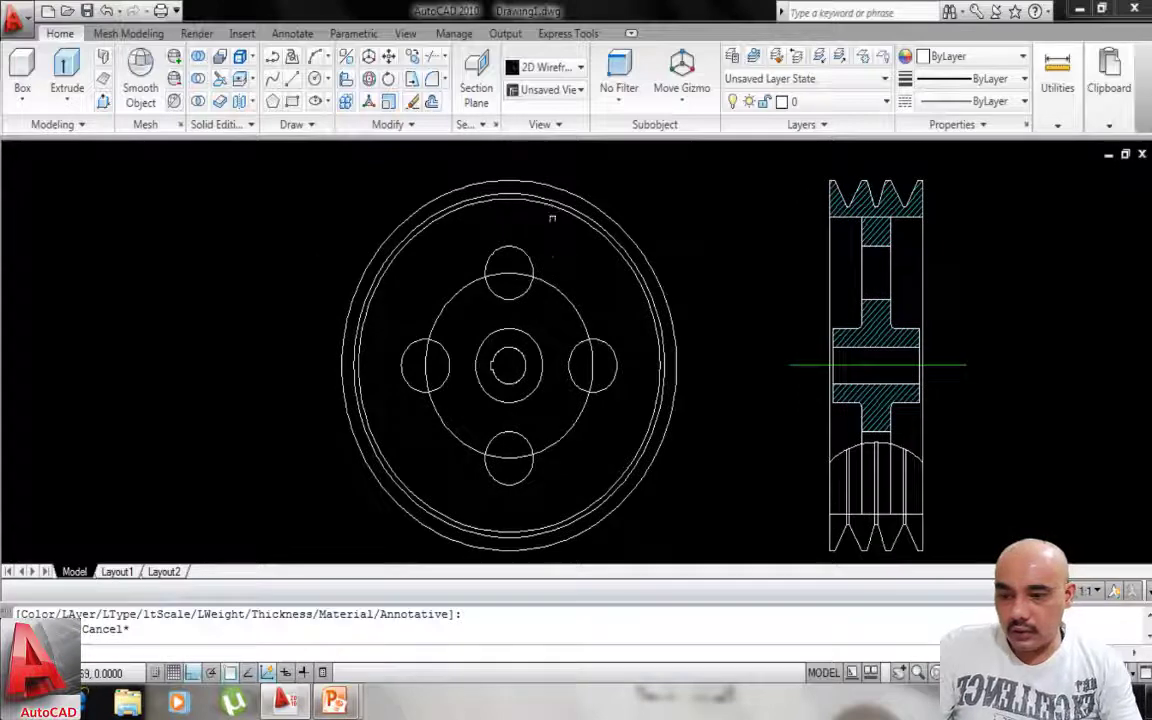
# Set the middle of the front view's three outer rim circles to the HIDDEN linetype and colour Magenta.
pyautogui.scroll(3, 553, 218)
pyautogui.click(608, 207)
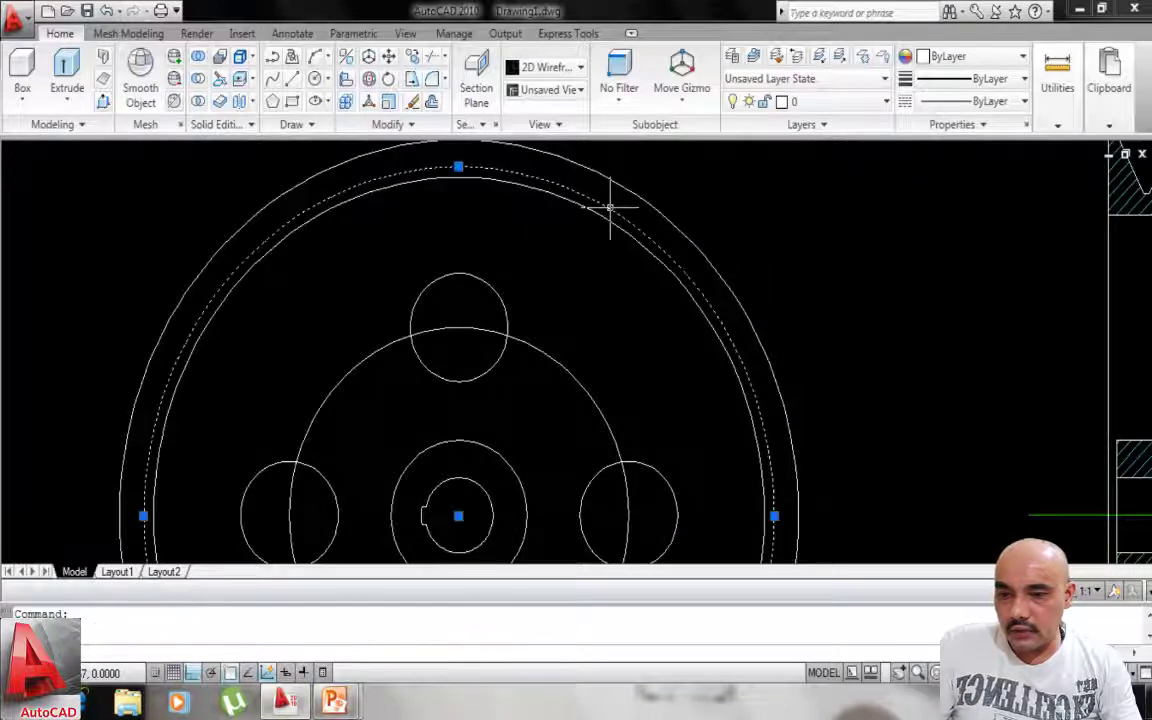
pyautogui.click(988, 101)
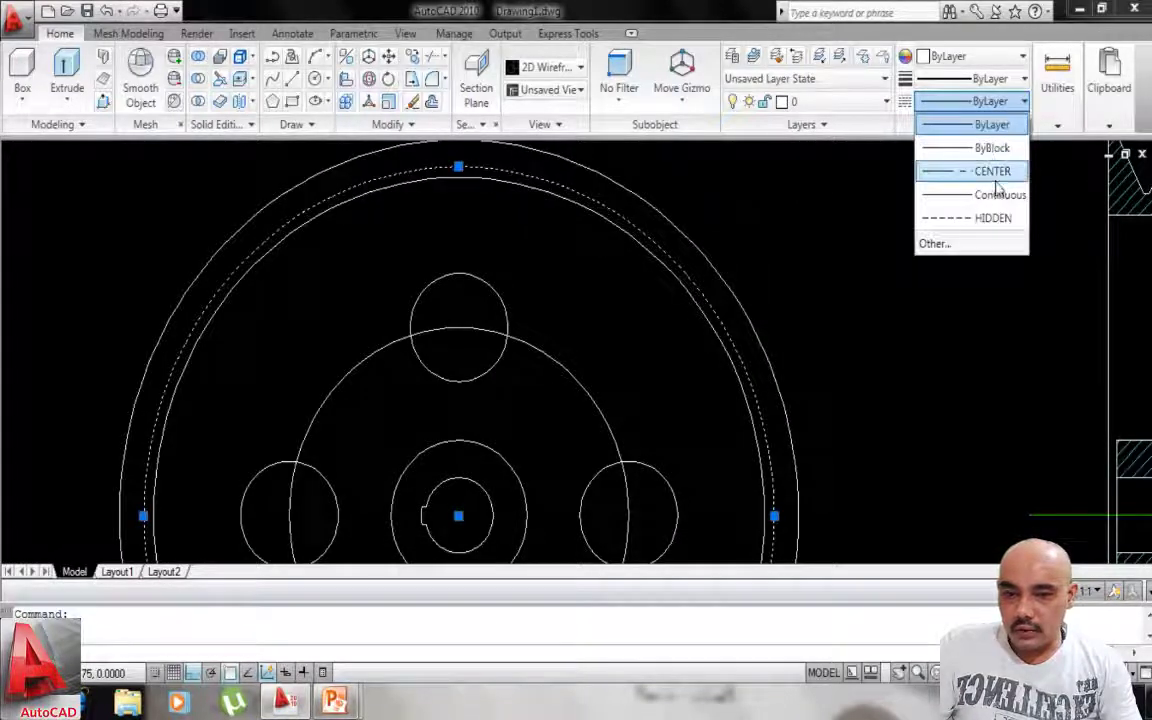
pyautogui.click(993, 217)
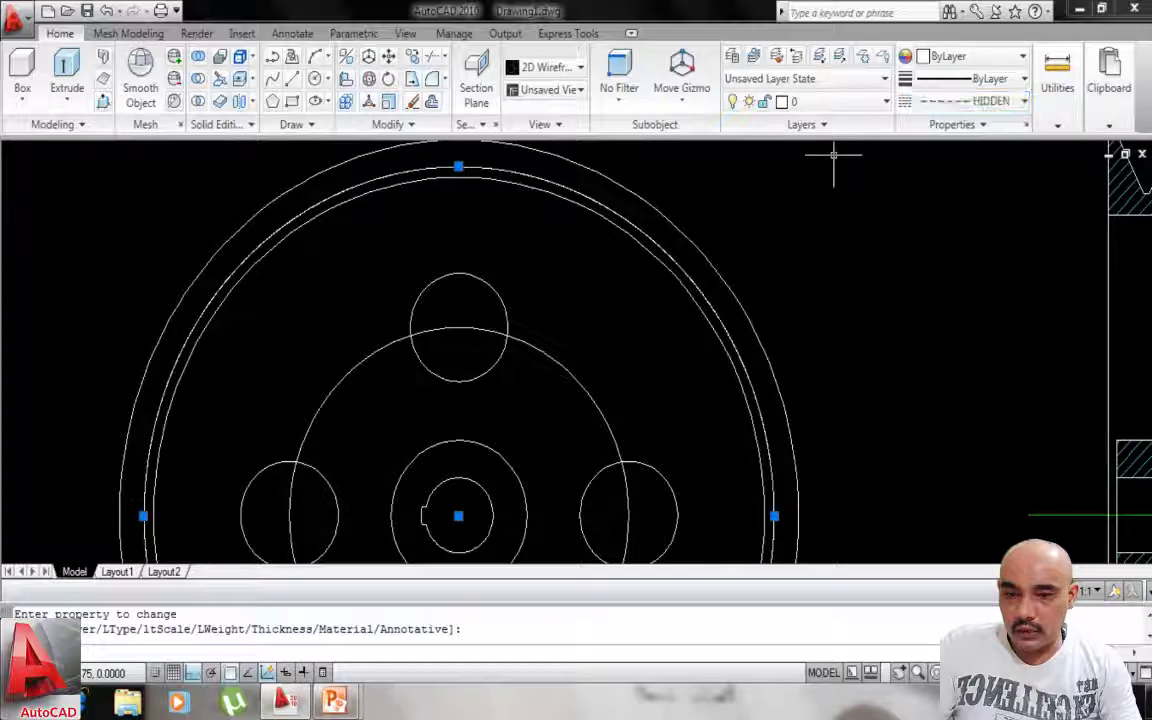
pyautogui.click(976, 58)
pyautogui.click(956, 244)
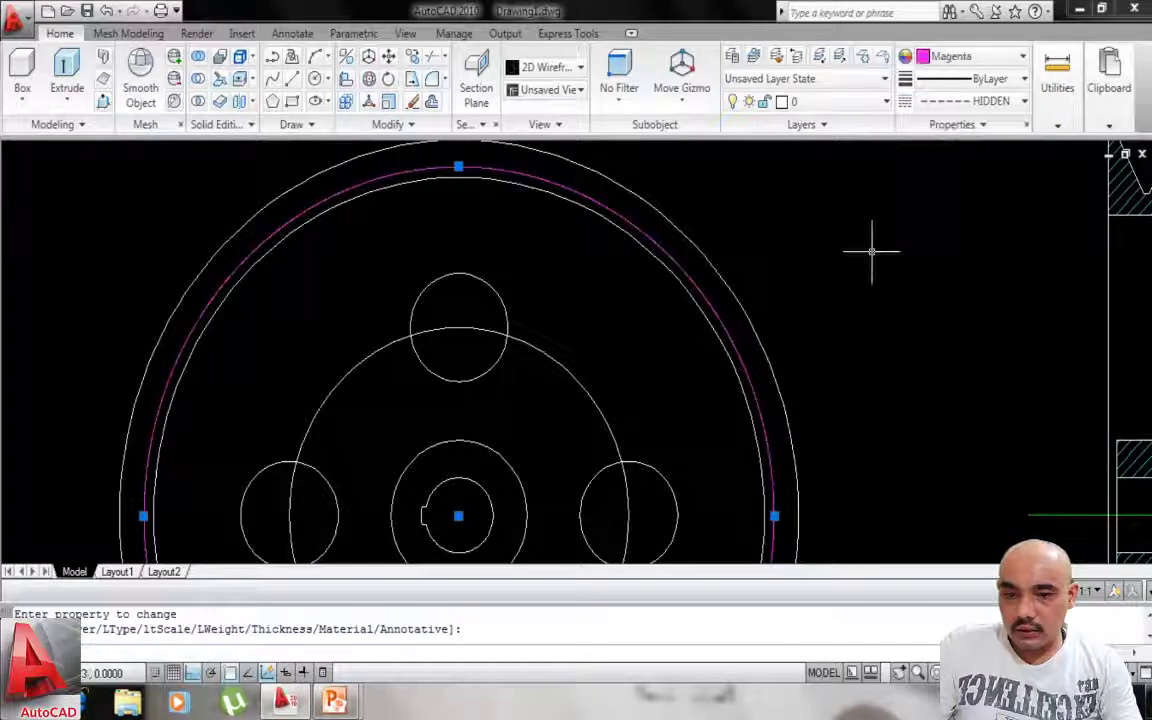
pyautogui.press('Escape')
pyautogui.scroll(-3, 866, 261)
# Set the circle through the four hole centres in the front view to the CENTER linetype and colour Green.
pyautogui.scroll(3, 760, 366)
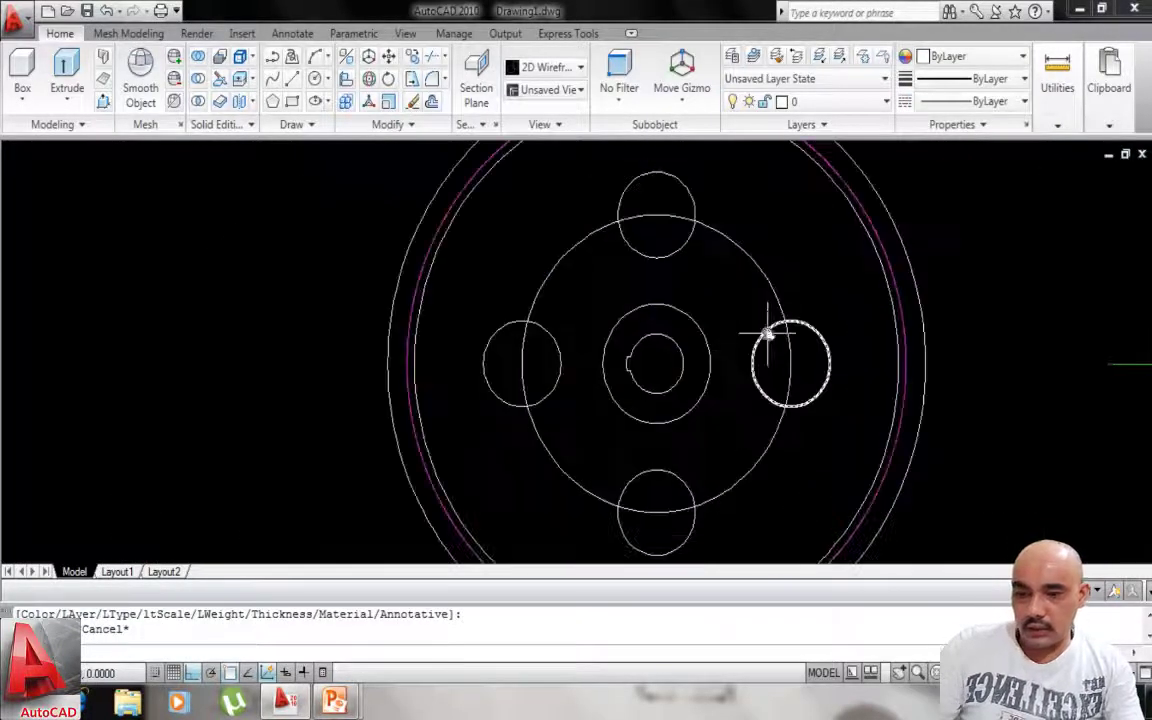
pyautogui.click(653, 279)
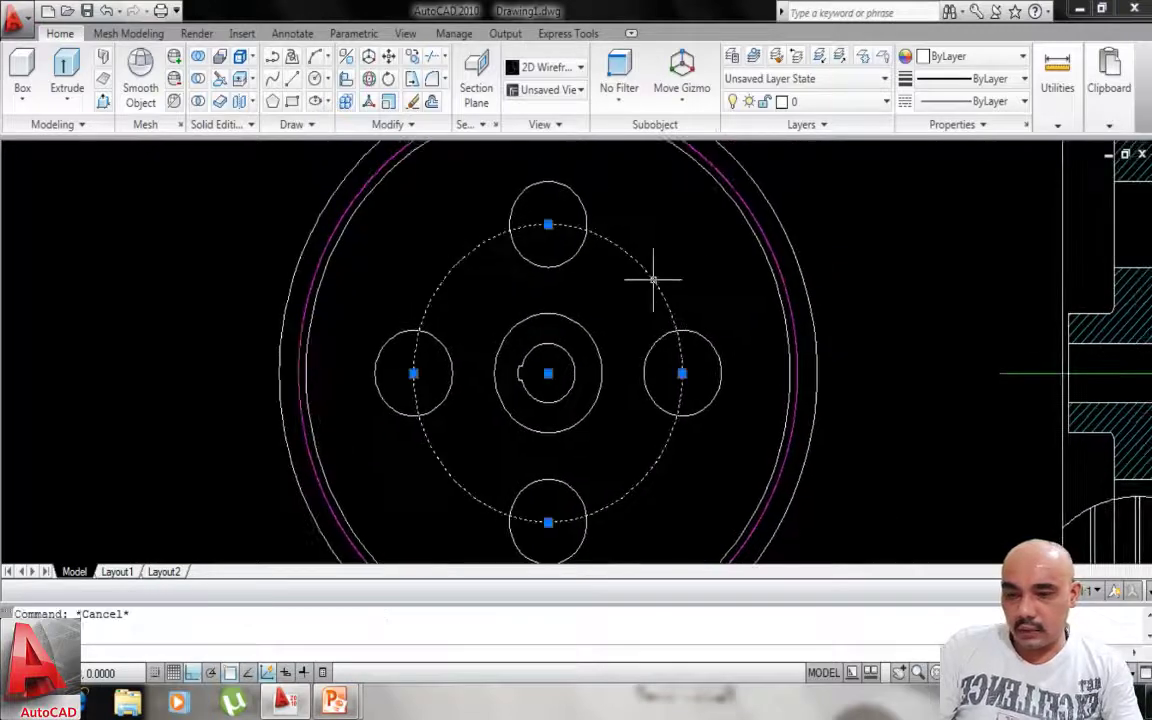
pyautogui.click(985, 101)
pyautogui.click(992, 150)
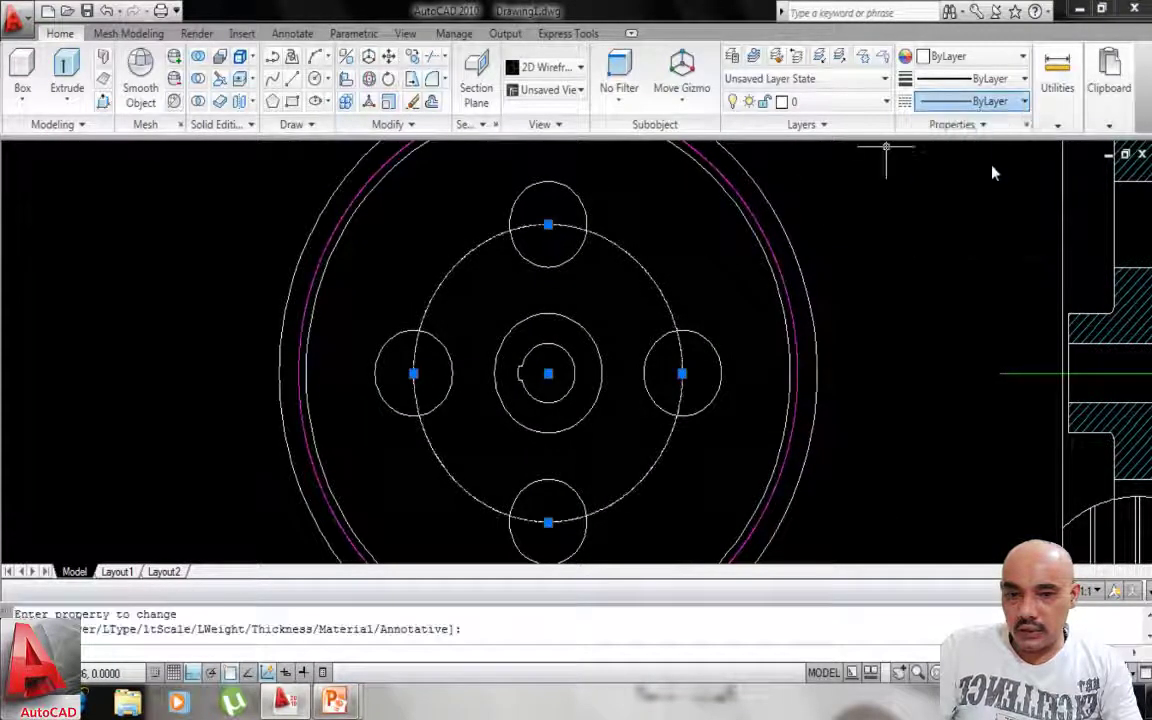
pyautogui.click(968, 56)
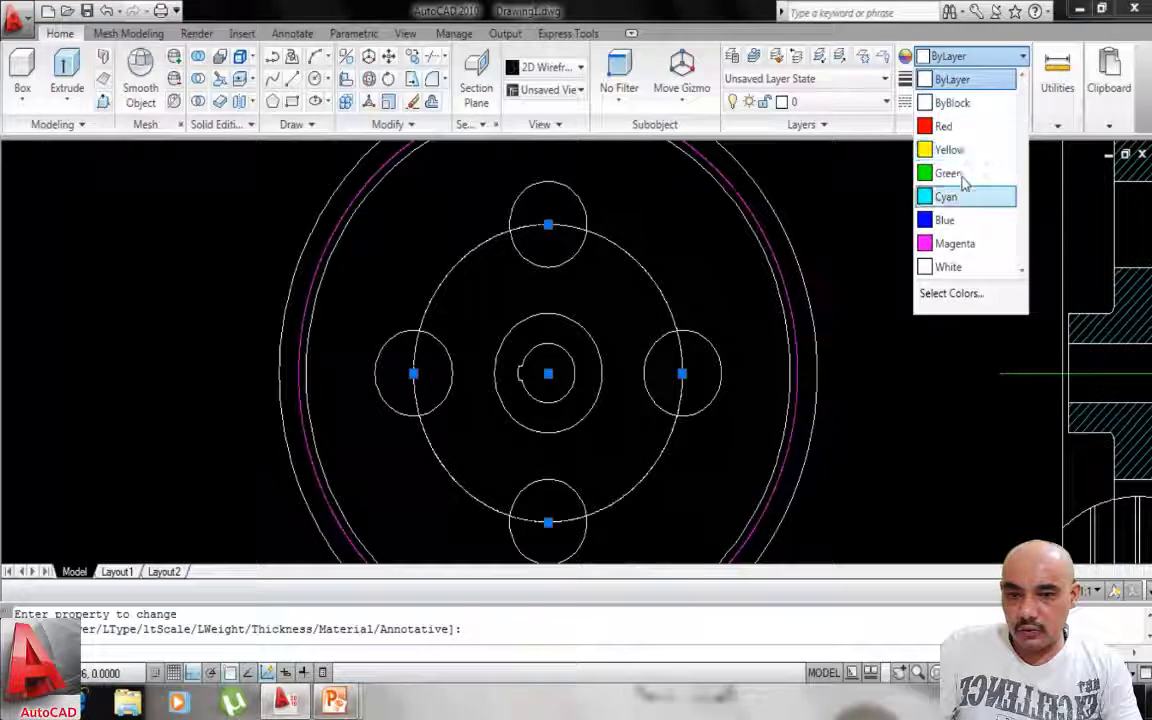
pyautogui.click(960, 174)
pyautogui.press('Escape')
pyautogui.scroll(-3, 900, 250)
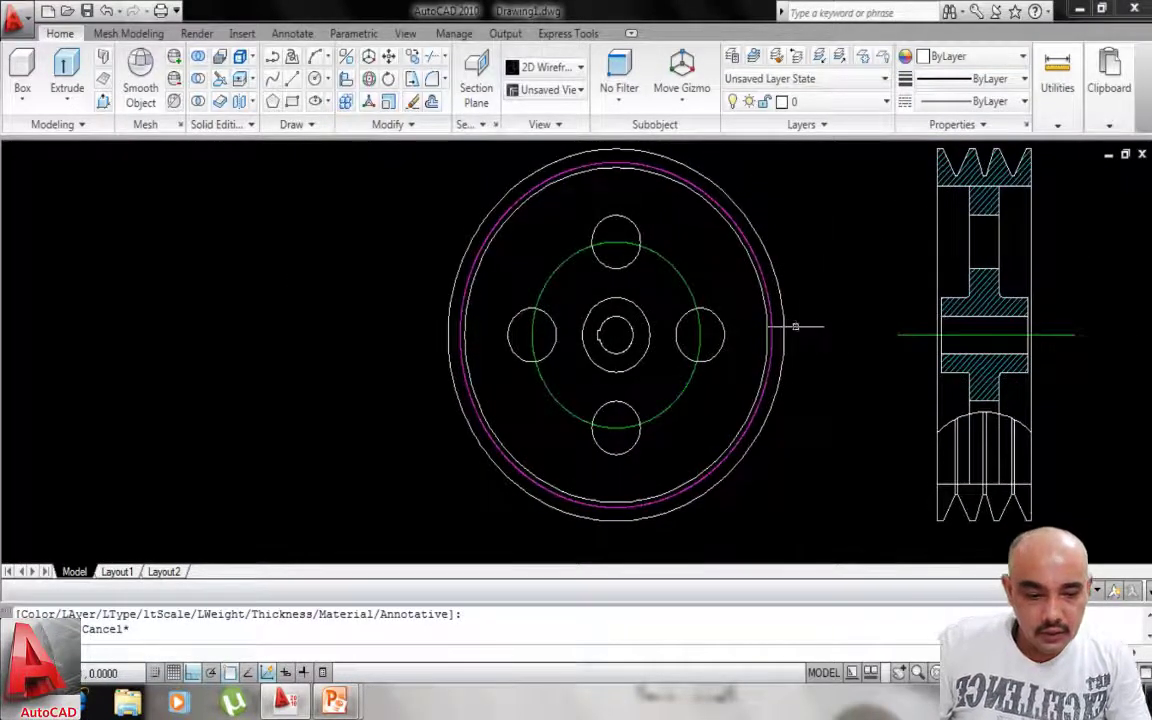
pyautogui.scroll(3, 698, 324)
pyautogui.press('l')
pyautogui.press('Return')
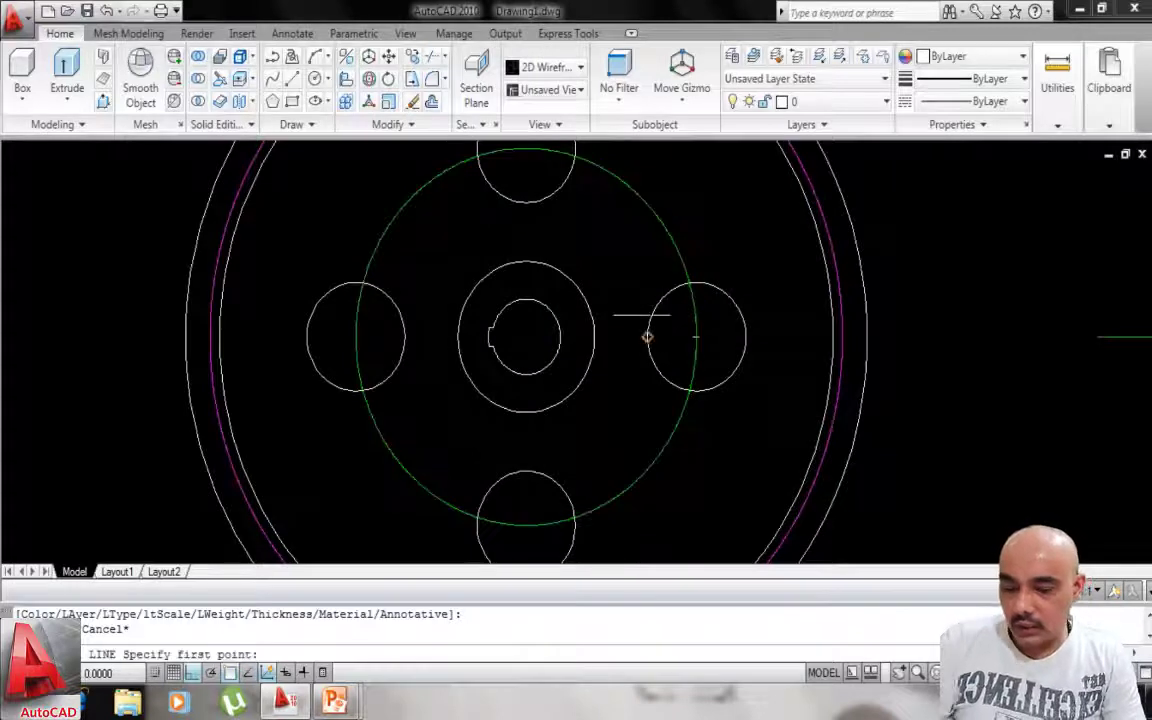
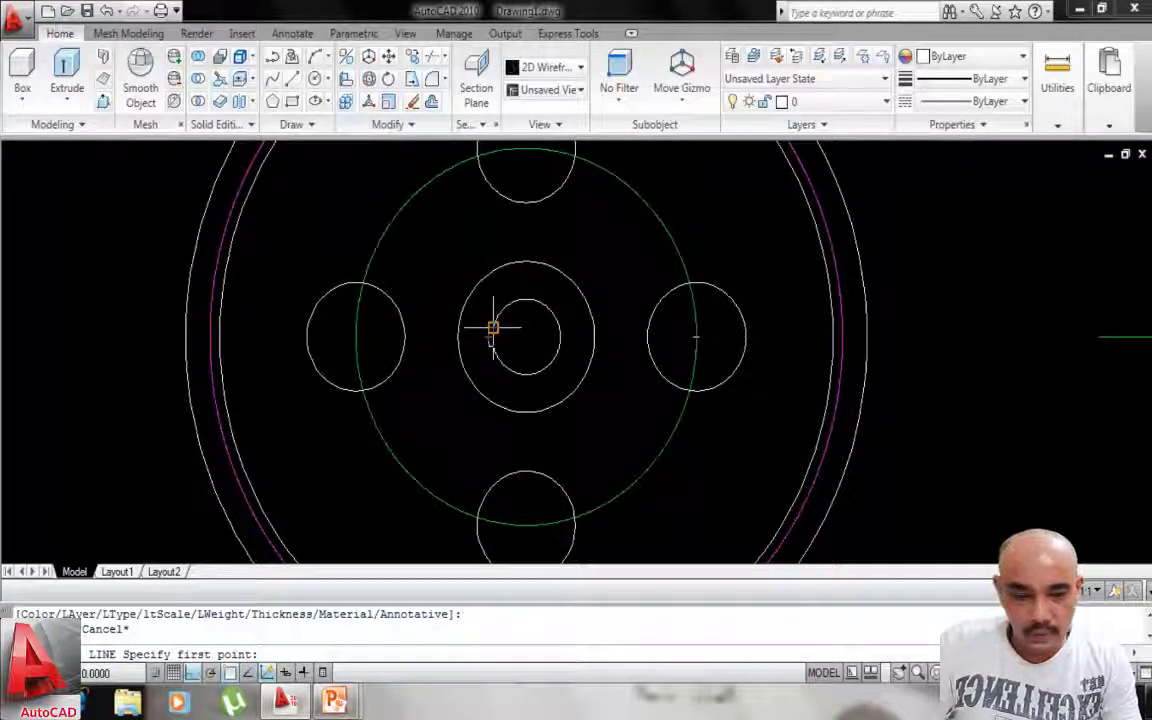
pyautogui.press('Escape')
pyautogui.scroll(-2, 967, 297)
pyautogui.moveTo(967, 297); pyautogui.dragTo(458, 335, button='middle')
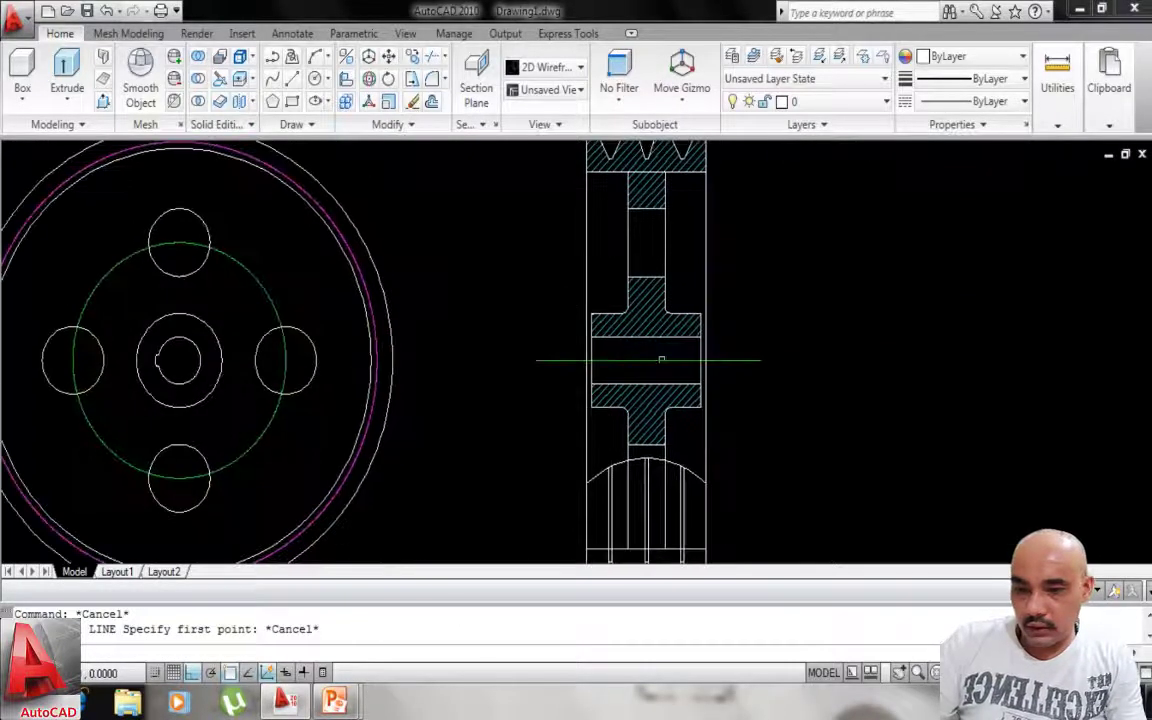
pyautogui.scroll(3, 711, 336)
pyautogui.moveTo(607, 368); pyautogui.dragTo(634, 384, button='middle')
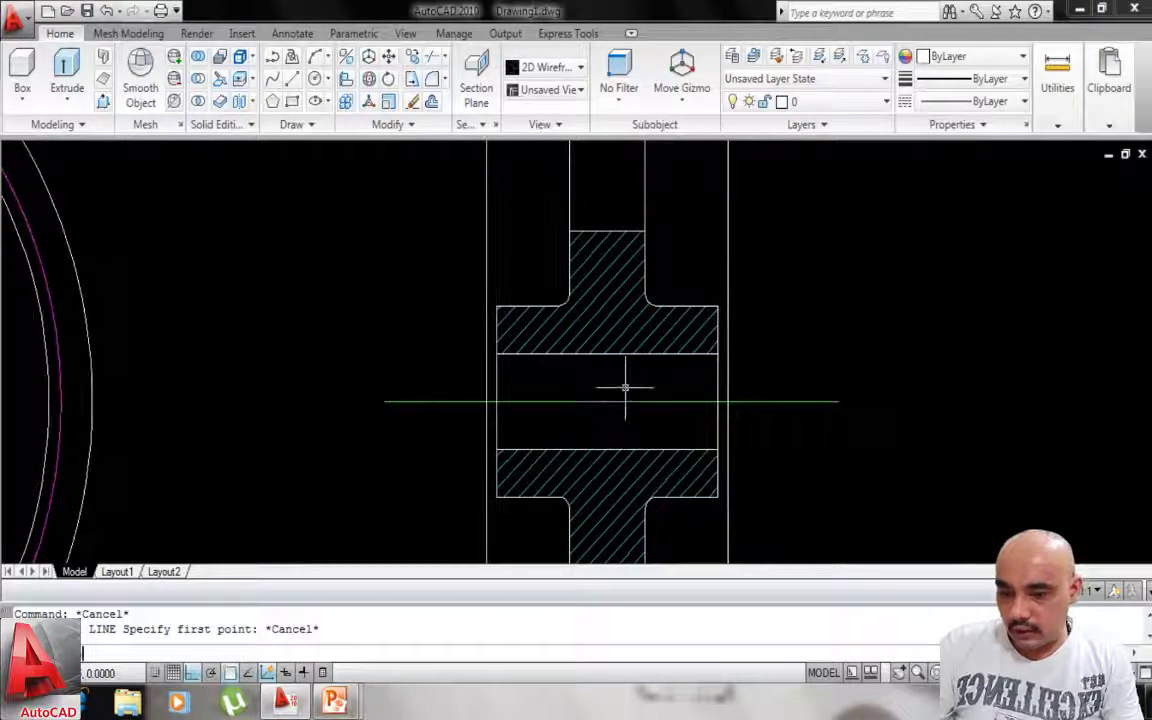
pyautogui.write('o')
pyautogui.press('Return')
pyautogui.press('Escape')
pyautogui.press('Escape')
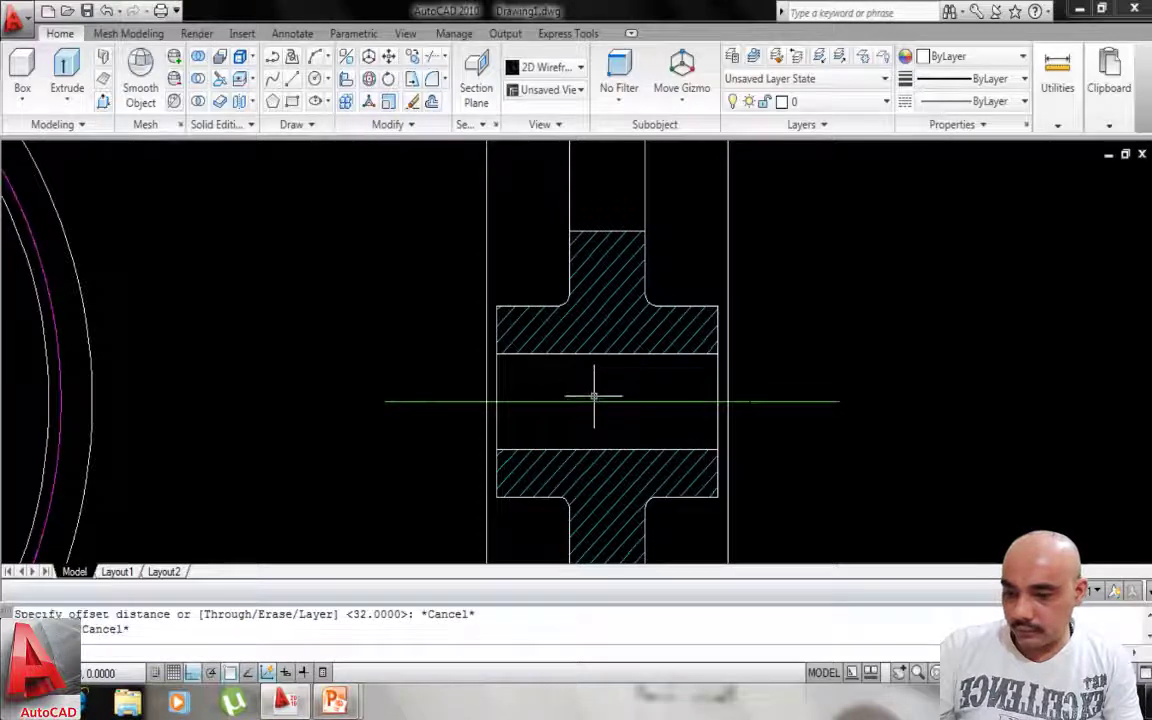
# Offset the side view's horizontal centre line by 3 both above and below it.
pyautogui.write('o')
pyautogui.press('Return')
pyautogui.write('3')
pyautogui.press('Return')
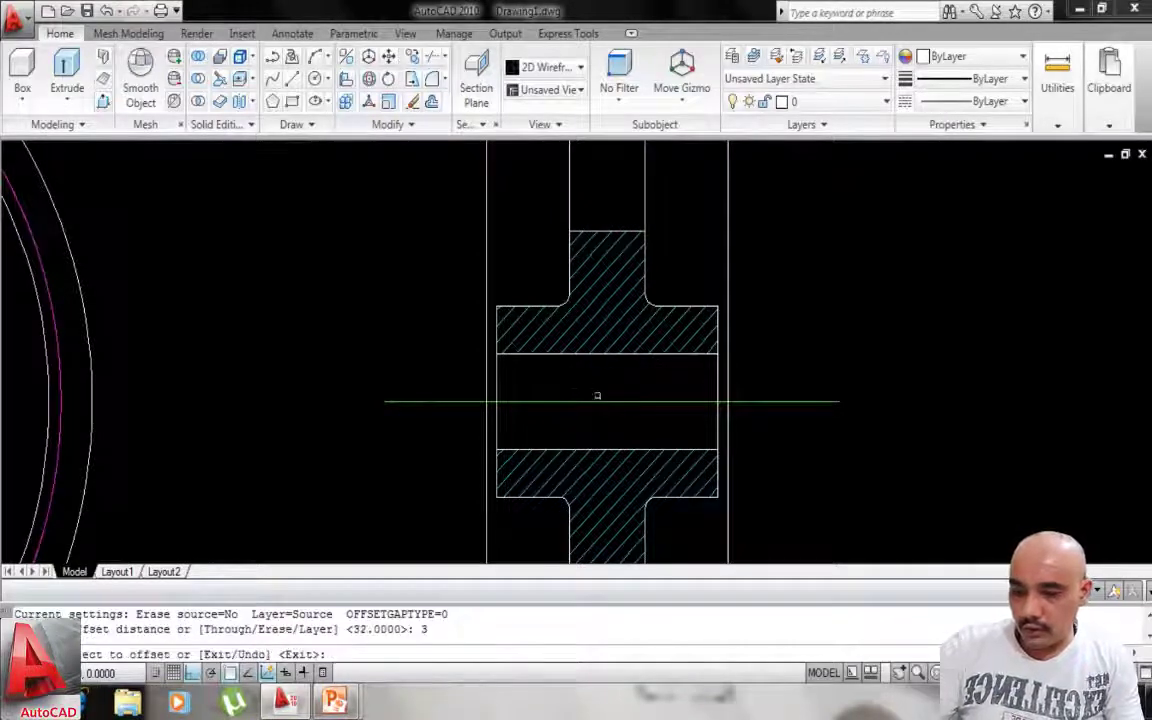
pyautogui.click(606, 401)
pyautogui.click(604, 381)
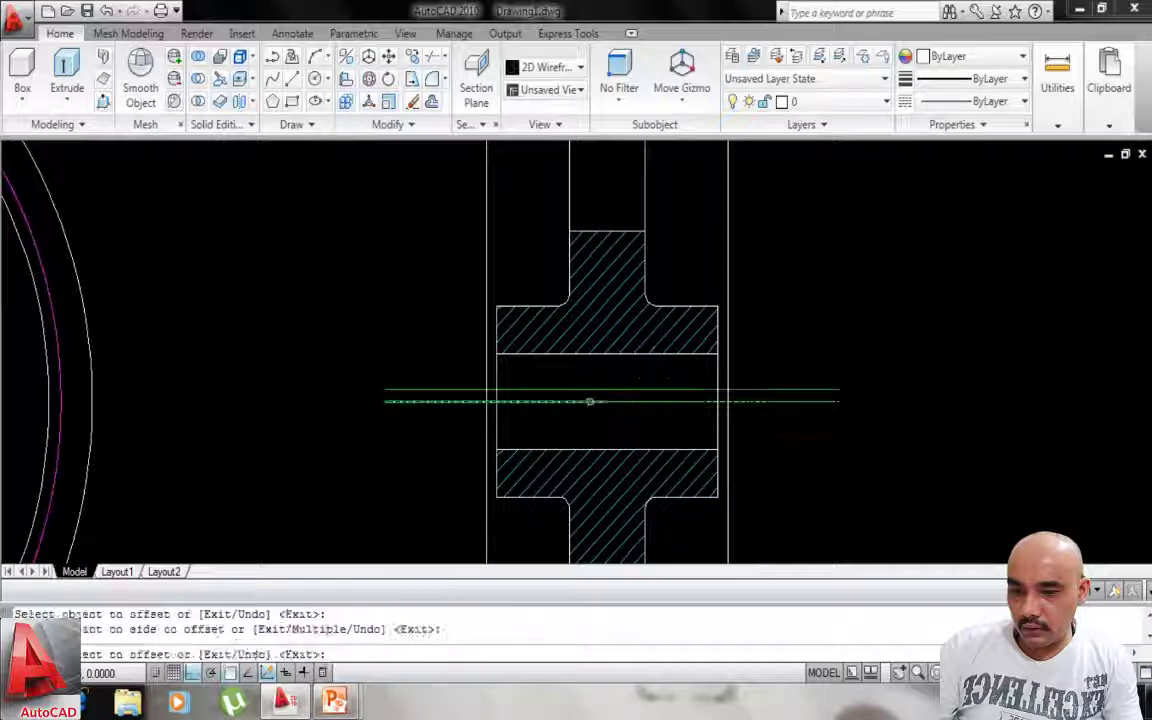
pyautogui.click(605, 401)
pyautogui.click(645, 413)
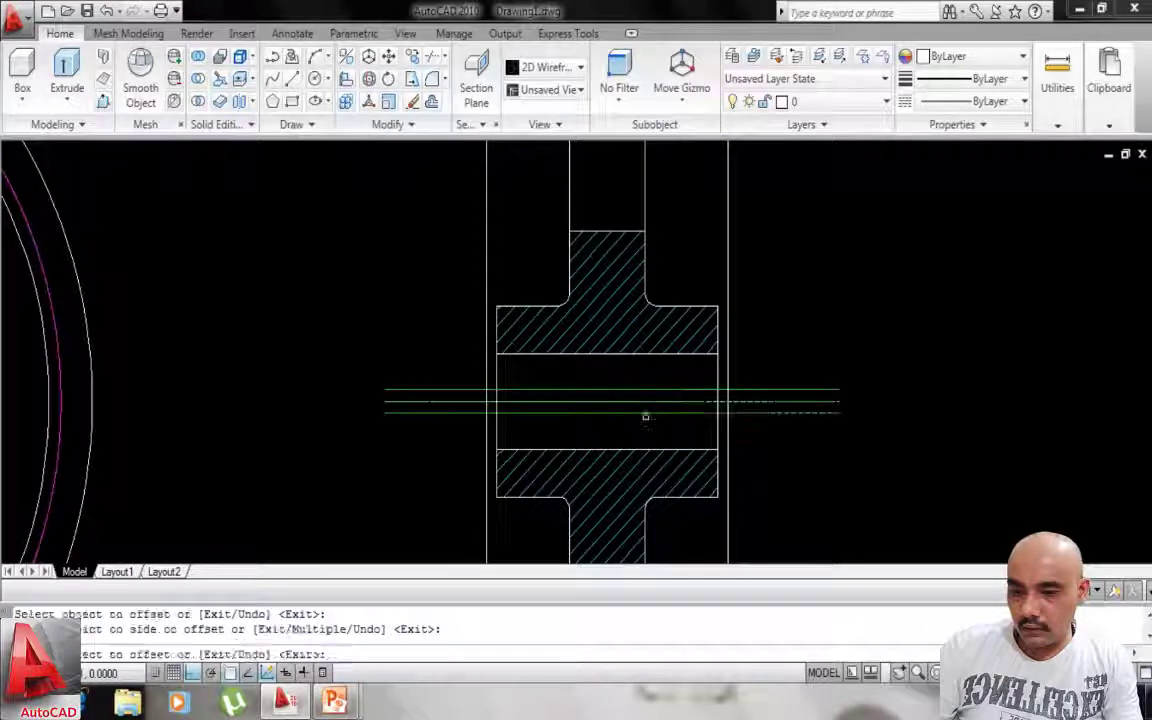
pyautogui.press('Return')
# Trim the centre line and its two offset copies where they extend beyond the pulley's outer vertical edges in the side view.
pyautogui.write('tr')
pyautogui.press('Return')
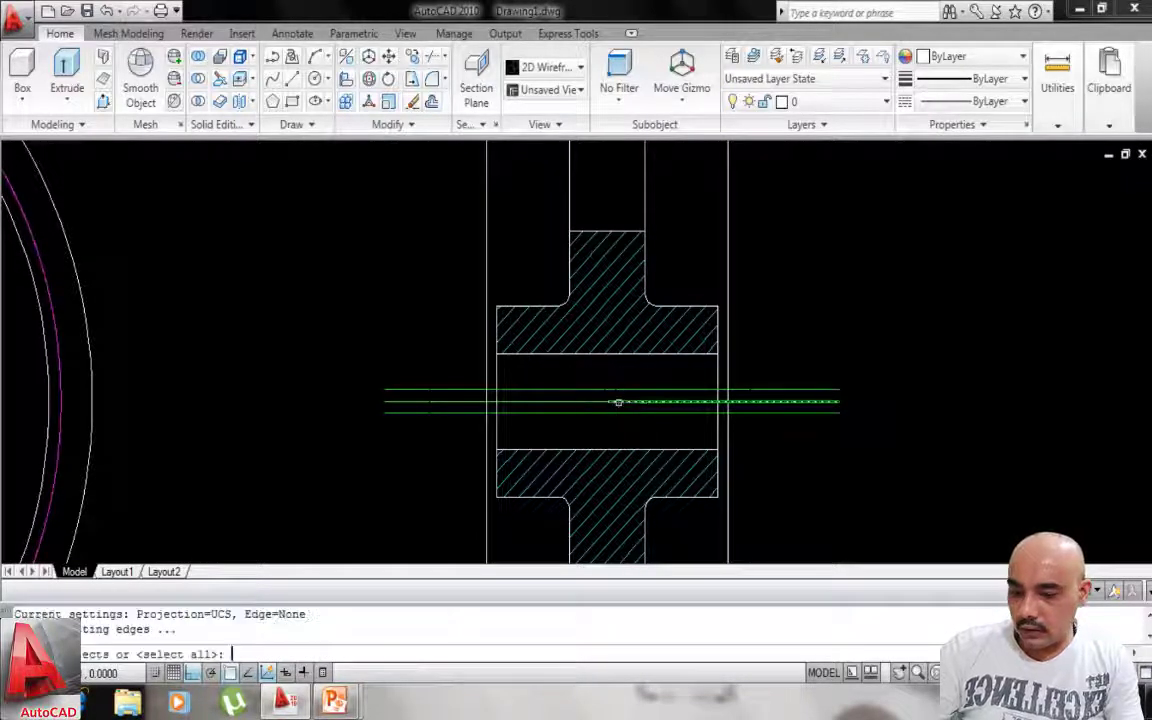
pyautogui.press('Return')
pyautogui.click(911, 318)
pyautogui.click(799, 457)
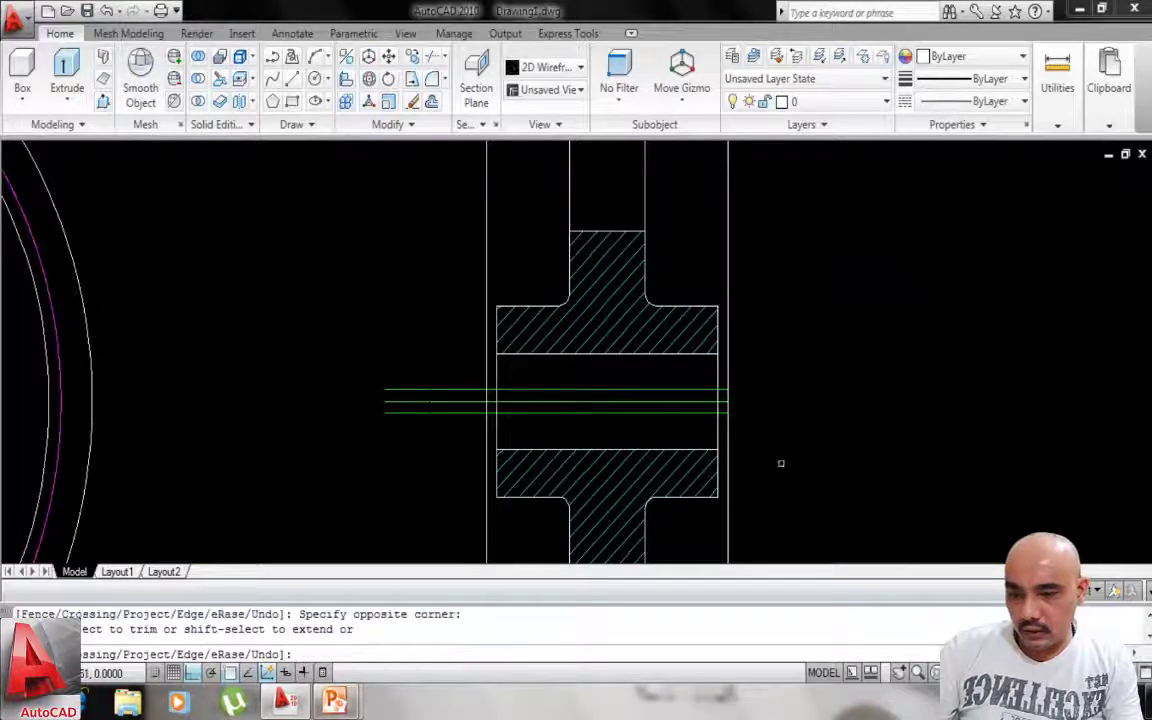
pyautogui.click(456, 353)
pyautogui.click(386, 458)
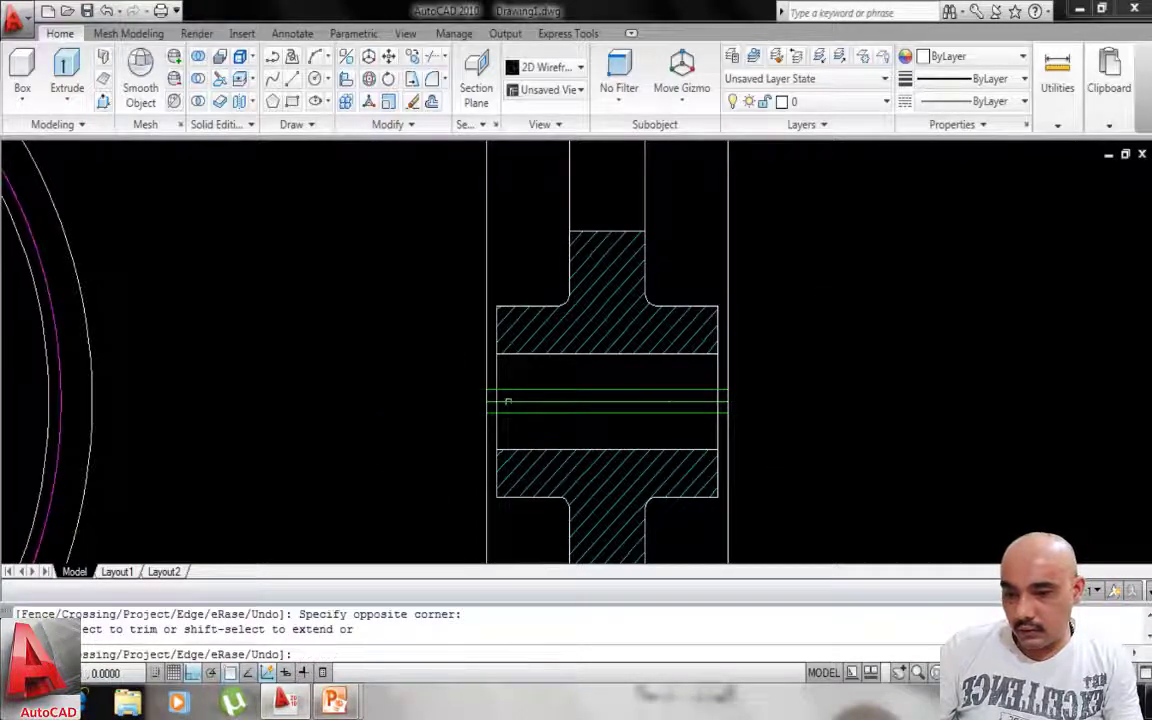
# Trim both ends of the two offset lines back to the hub's vertical end faces in the side view.
pyautogui.scroll(5, 505, 398)
pyautogui.click(408, 375)
pyautogui.click(409, 366)
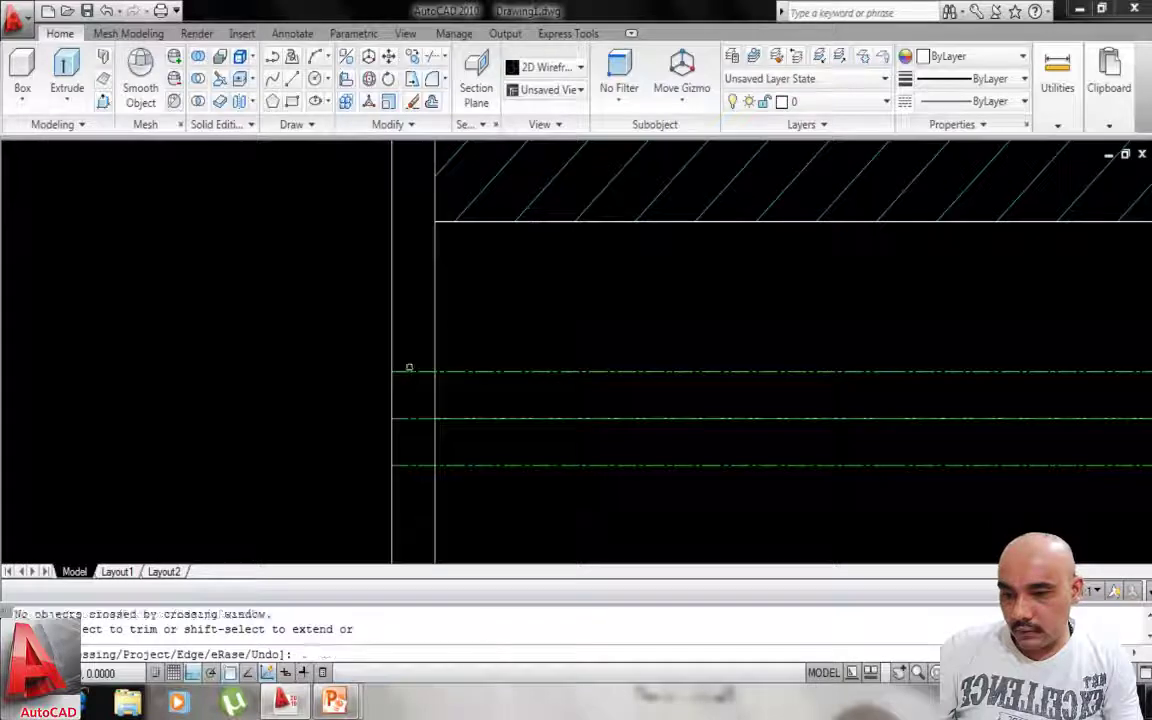
pyautogui.click(411, 373)
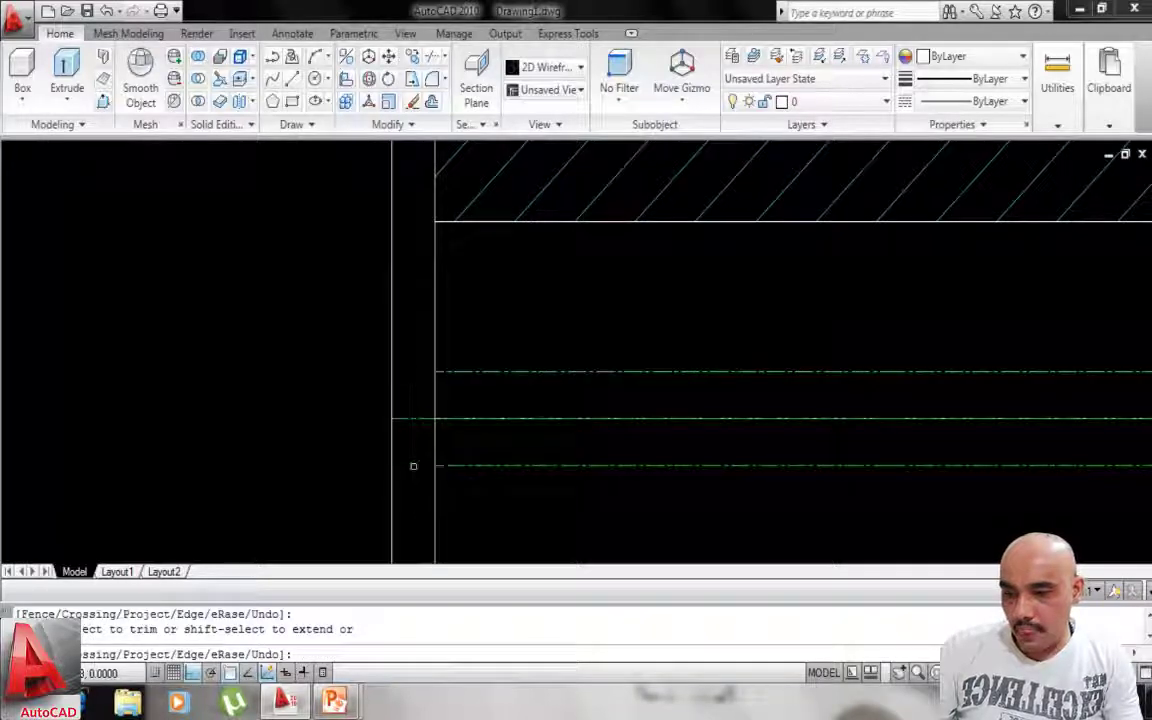
pyautogui.scroll(-3, 421, 446)
pyautogui.scroll(4, 758, 427)
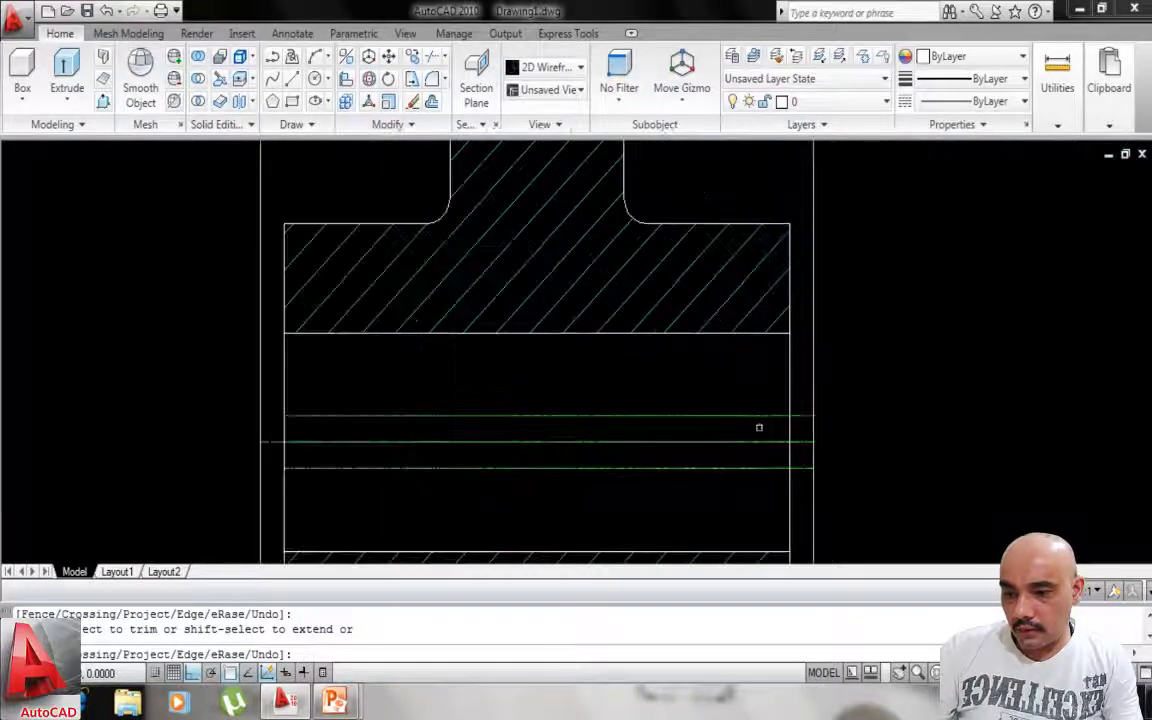
pyautogui.click(818, 410)
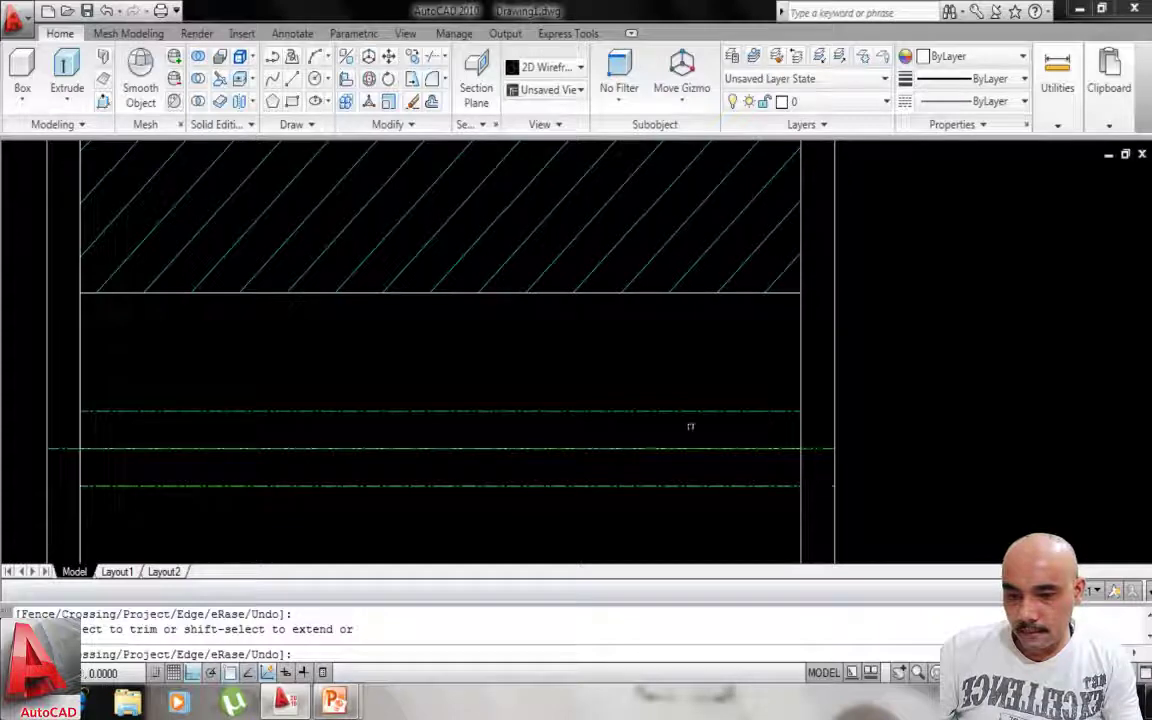
pyautogui.press('Escape')
# Set the linetype of the two offset keyway lines in the side view's bore to Continuous.
pyautogui.click(663, 400)
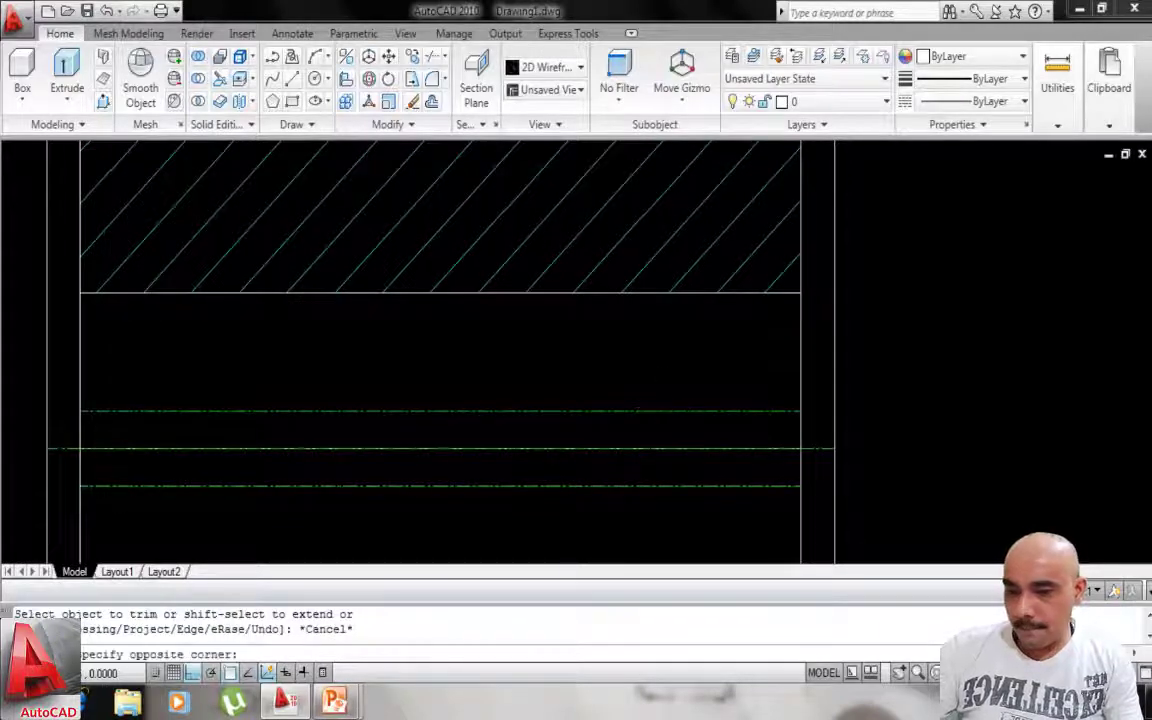
pyautogui.click(664, 415)
pyautogui.click(528, 352)
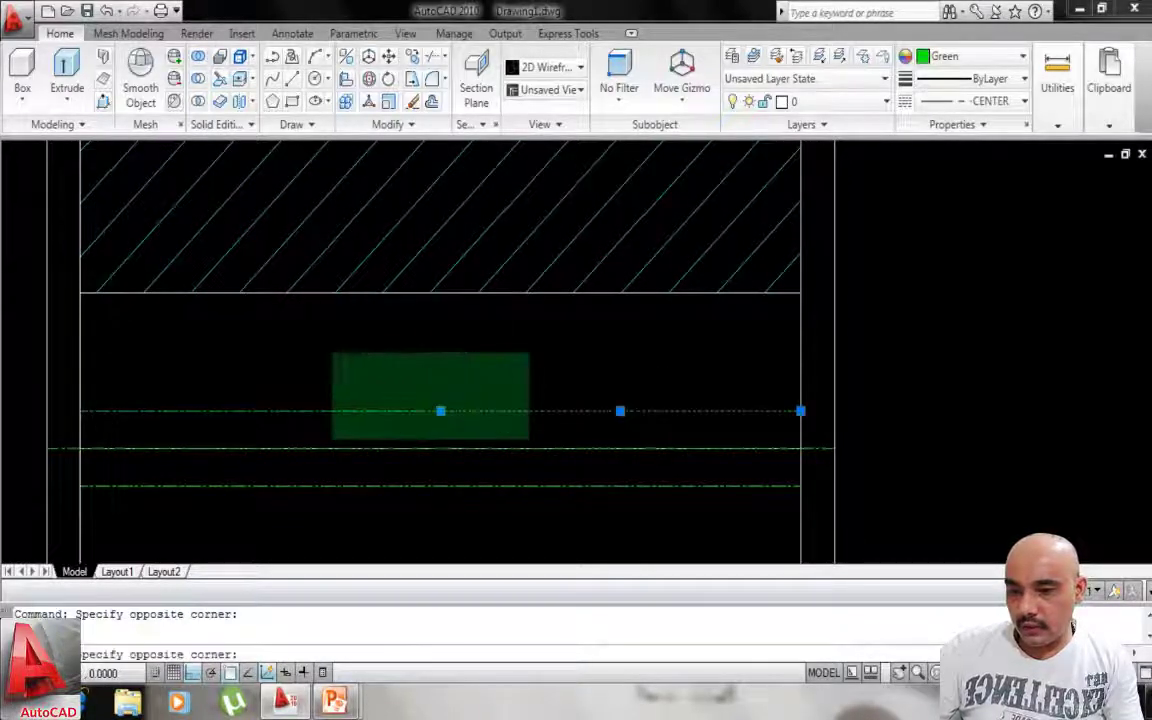
pyautogui.click(335, 432)
pyautogui.click(496, 458)
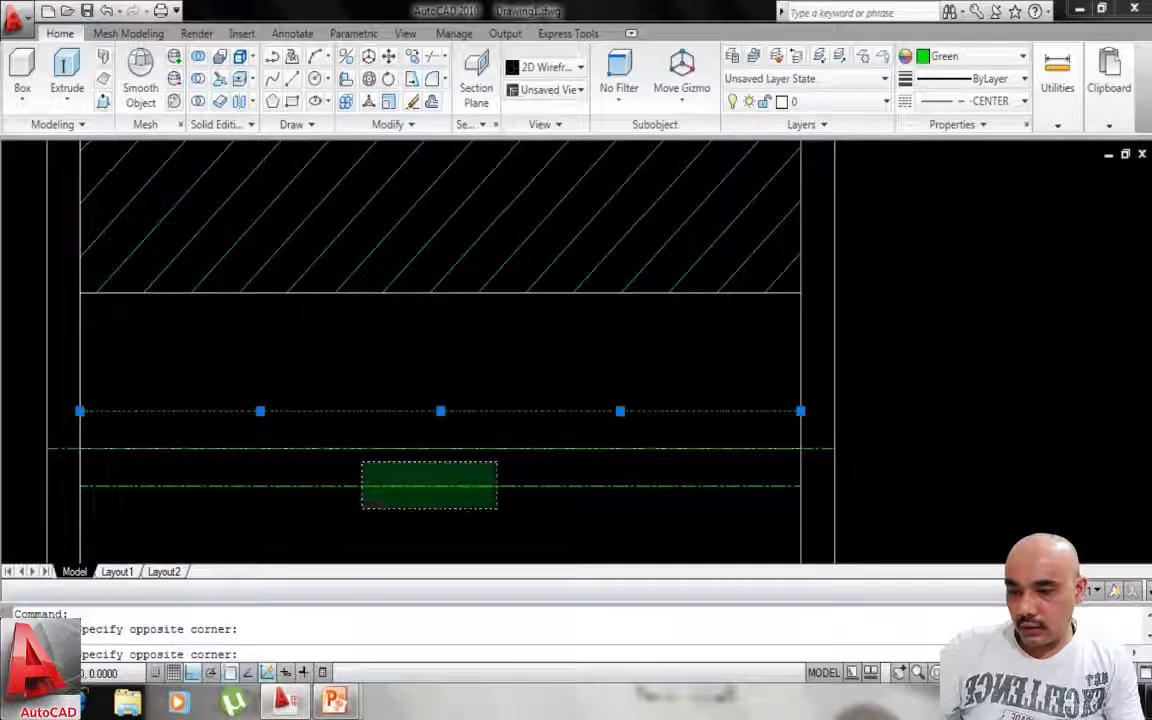
pyautogui.click(350, 508)
pyautogui.click(1000, 101)
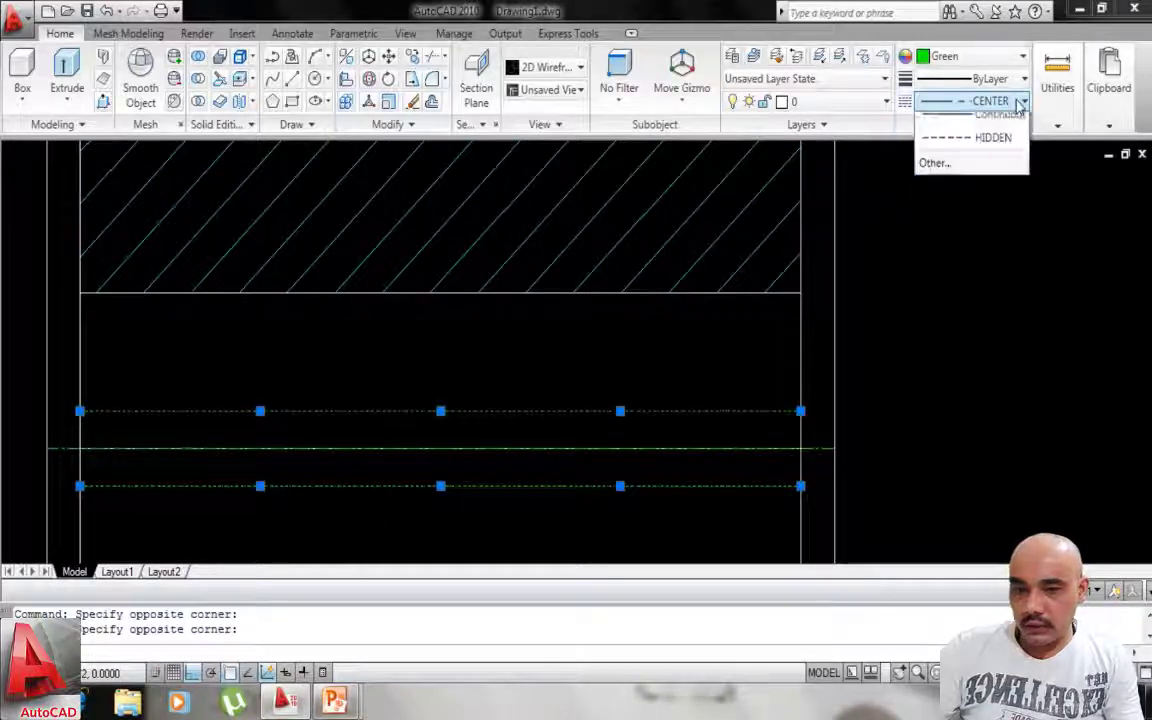
pyautogui.click(968, 198)
pyautogui.press('Escape')
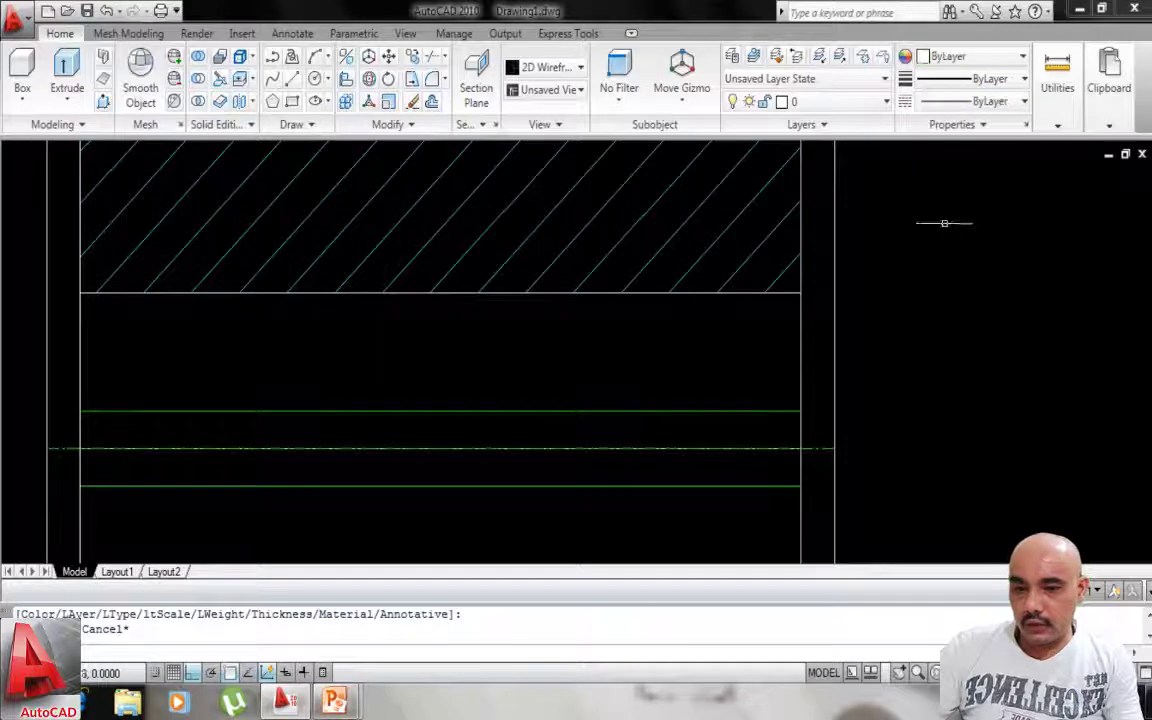
# Set the colour of the two offset keyway lines in the side view's bore to ByLayer.
pyautogui.click(995, 101)
pyautogui.click(605, 413)
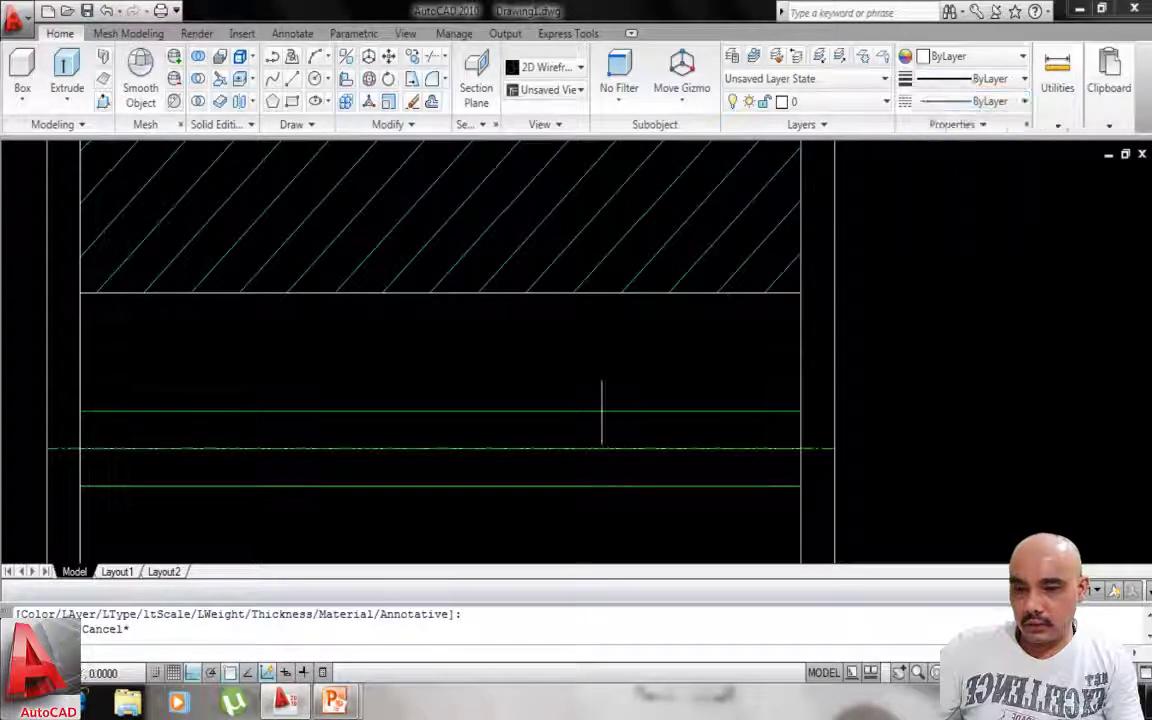
pyautogui.click(590, 409)
pyautogui.click(413, 419)
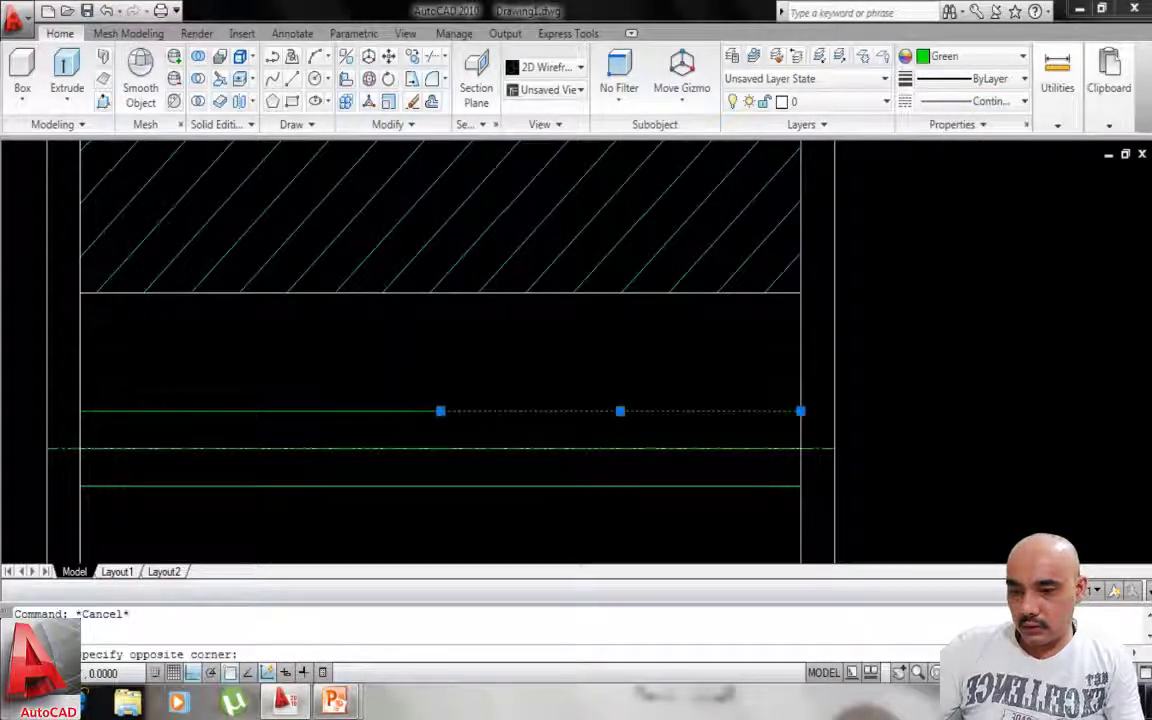
pyautogui.click(437, 383)
pyautogui.click(404, 436)
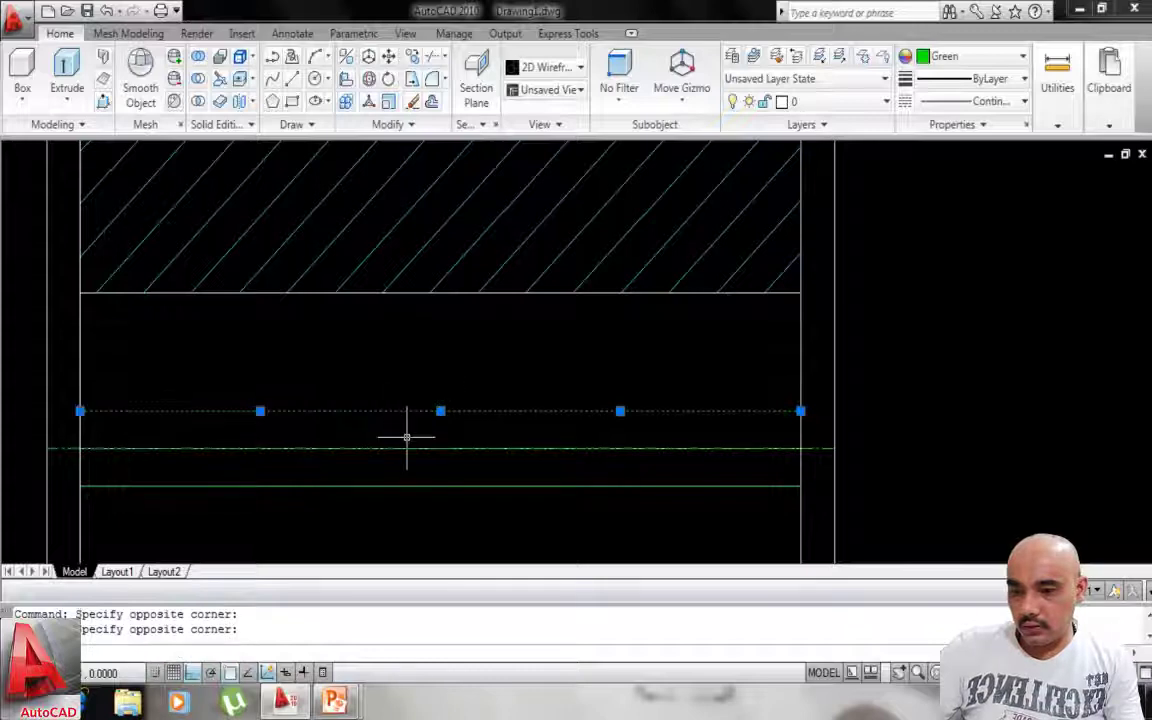
pyautogui.click(466, 478)
pyautogui.click(350, 527)
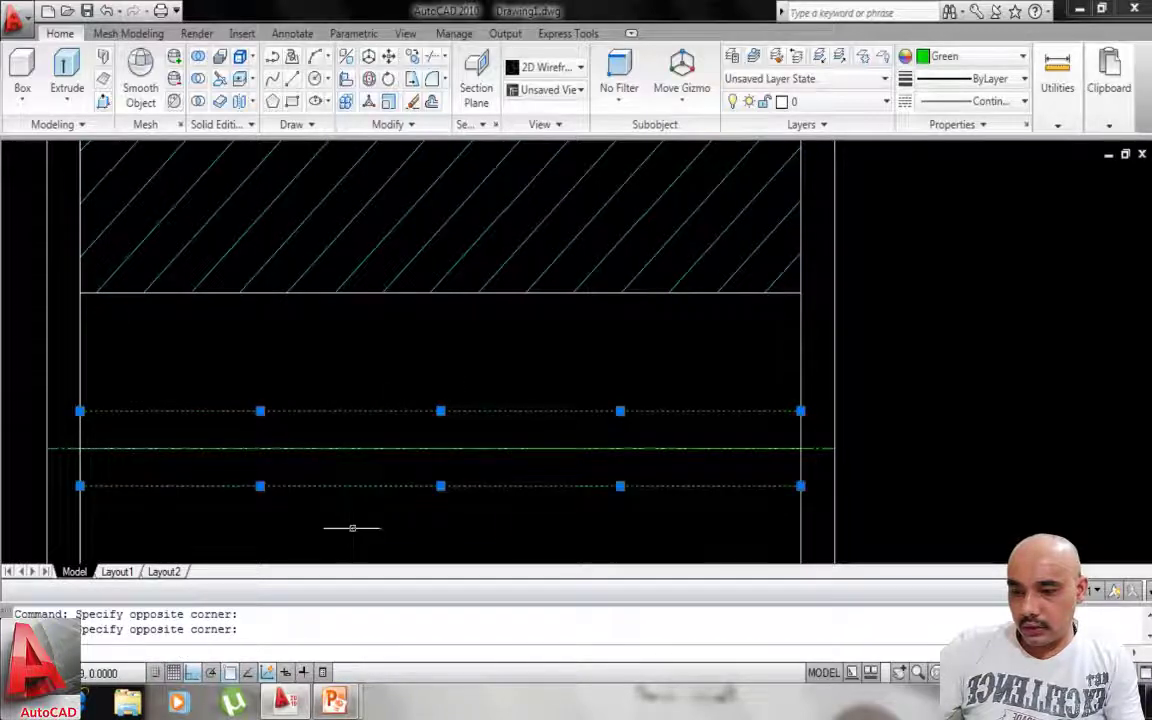
pyautogui.click(997, 58)
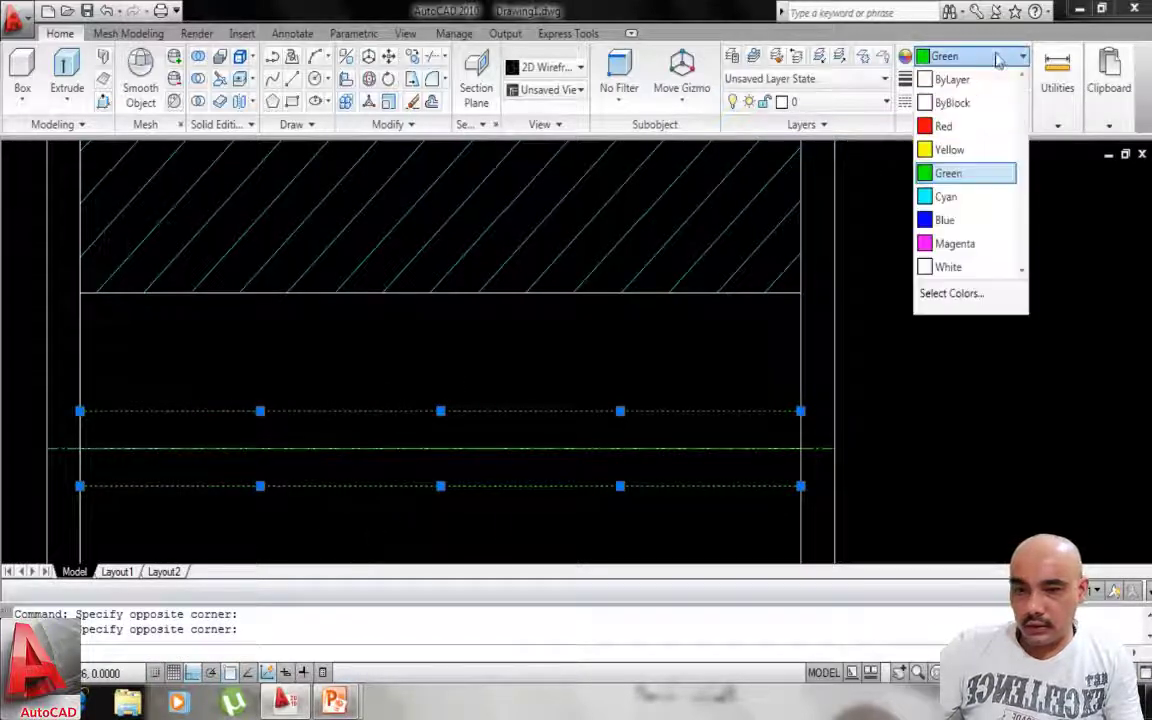
pyautogui.click(950, 79)
pyautogui.press('Escape')
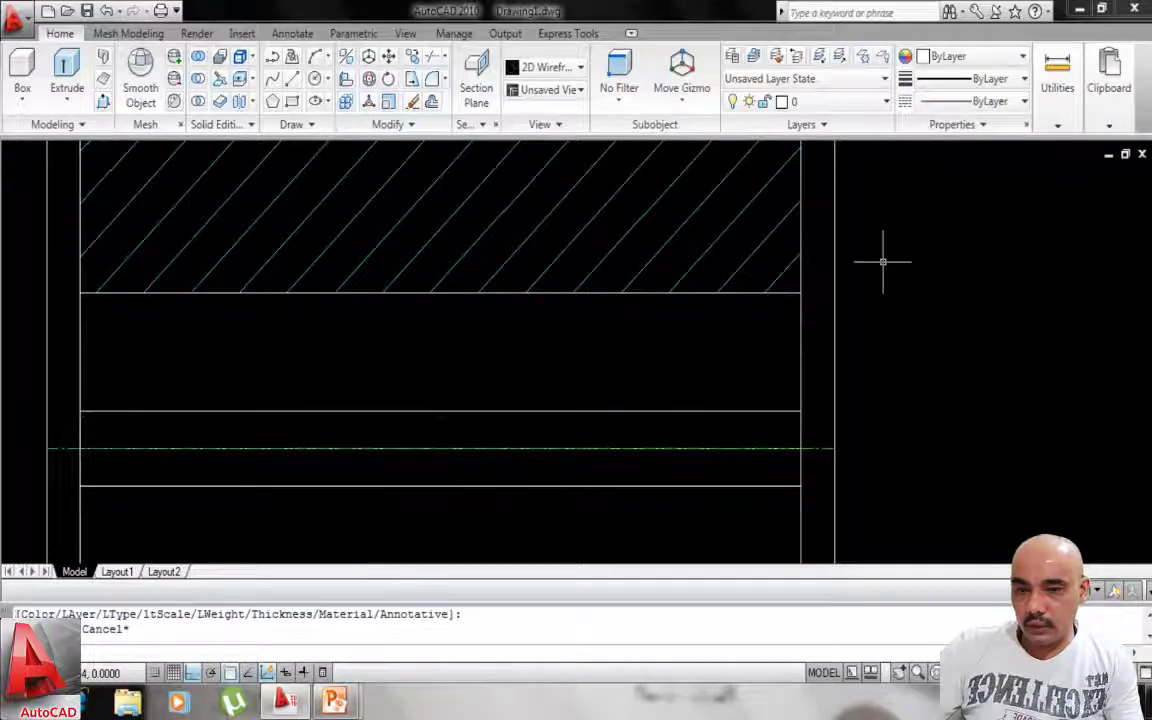
# Examine the complete front and side views of the pulley.
pyautogui.scroll(-4, 850, 287)
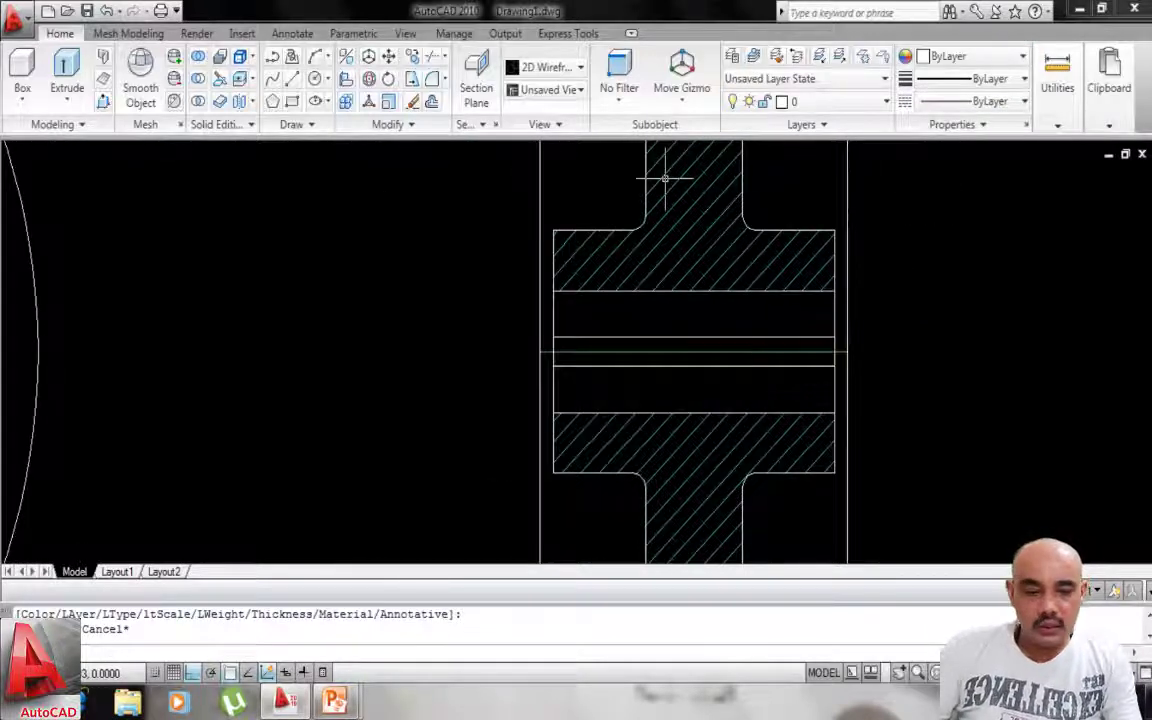
pyautogui.scroll(-4, 560, 180)
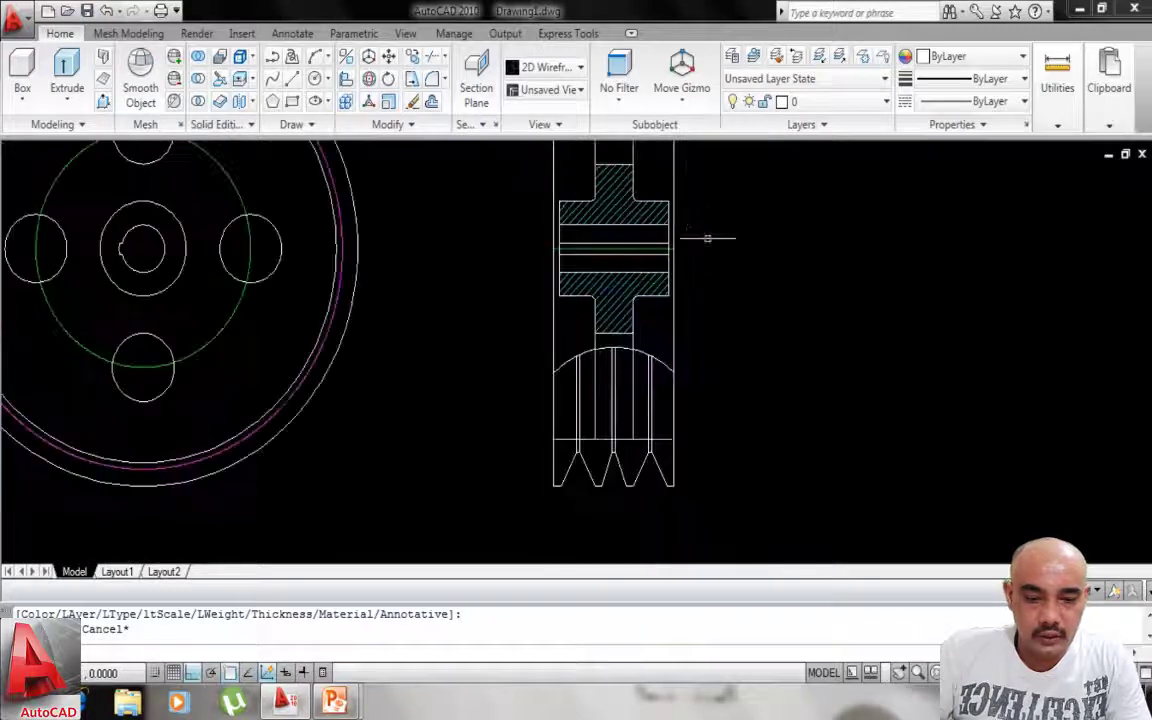
pyautogui.moveTo(707, 240)
pyautogui.mouseDown(button='middle')
pyautogui.moveTo(873, 268)
pyautogui.moveTo(710, 382)
pyautogui.mouseUp(button='middle')
pyautogui.scroll(-3, 851, 272)
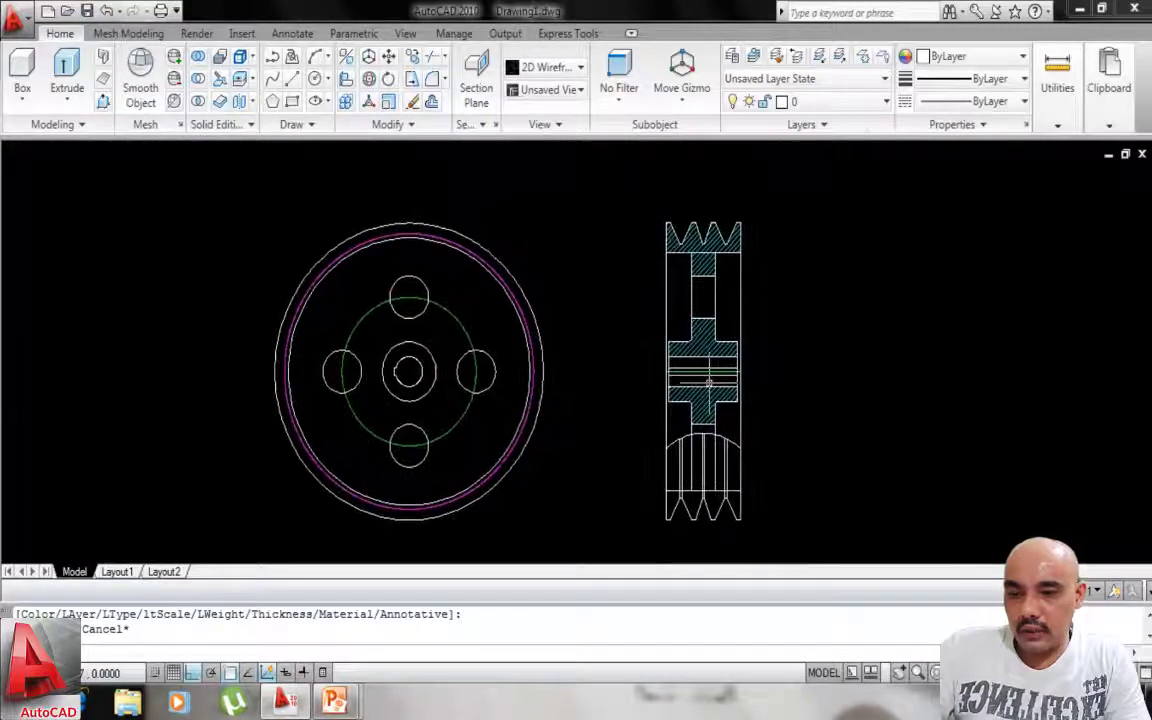
pyautogui.scroll(2, 673, 378)
pyautogui.moveTo(634, 348)
pyautogui.mouseDown(button='middle')
pyautogui.moveTo(648, 330)
pyautogui.moveTo(697, 316)
pyautogui.mouseUp(button='middle')
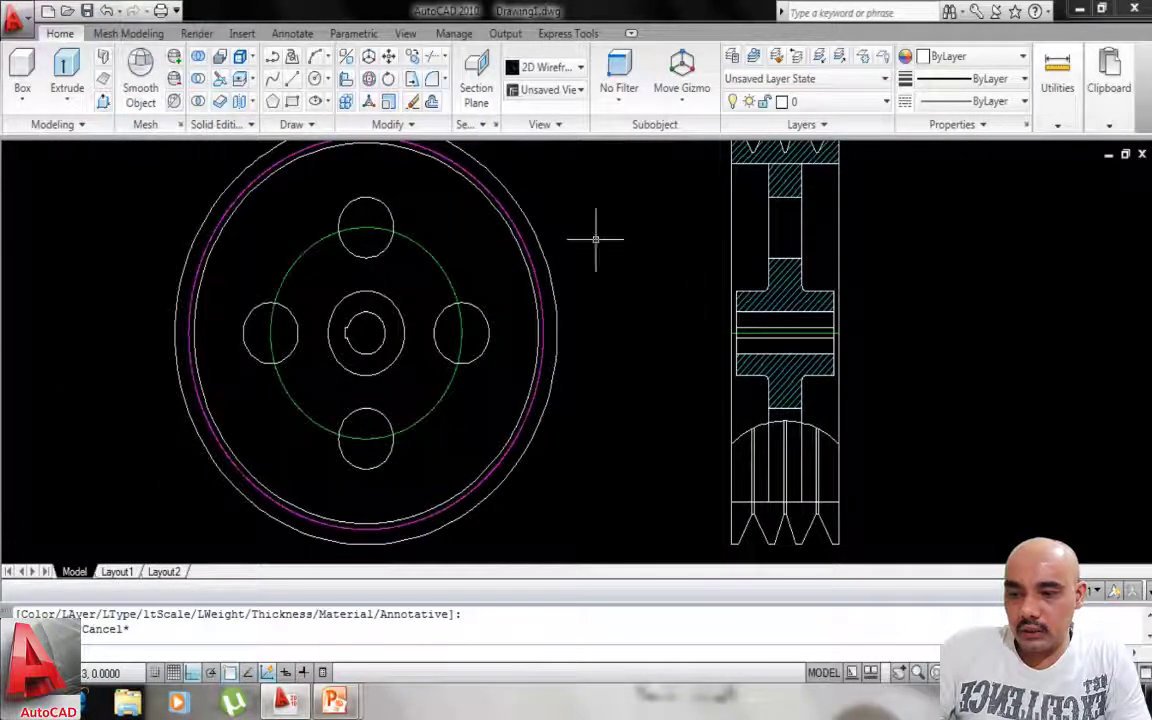
pyautogui.moveTo(595, 239); pyautogui.dragTo(715, 285, button='middle')
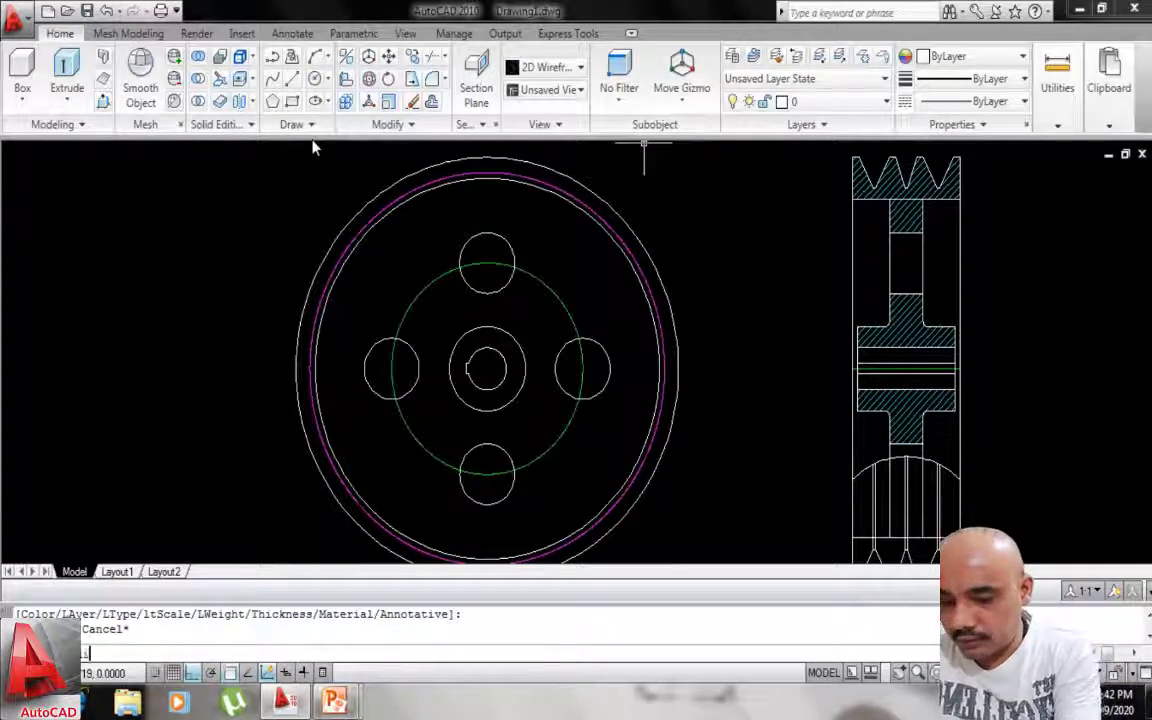
pyautogui.press('Return')
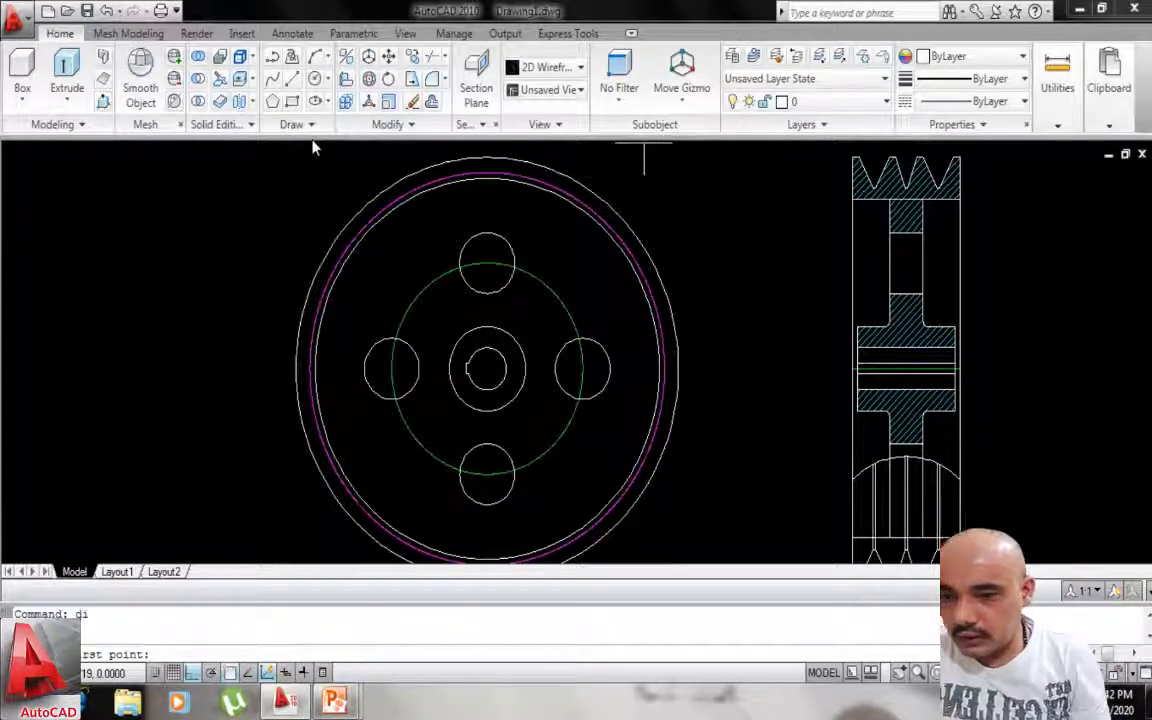
pyautogui.press('Escape')
pyautogui.write('dim')
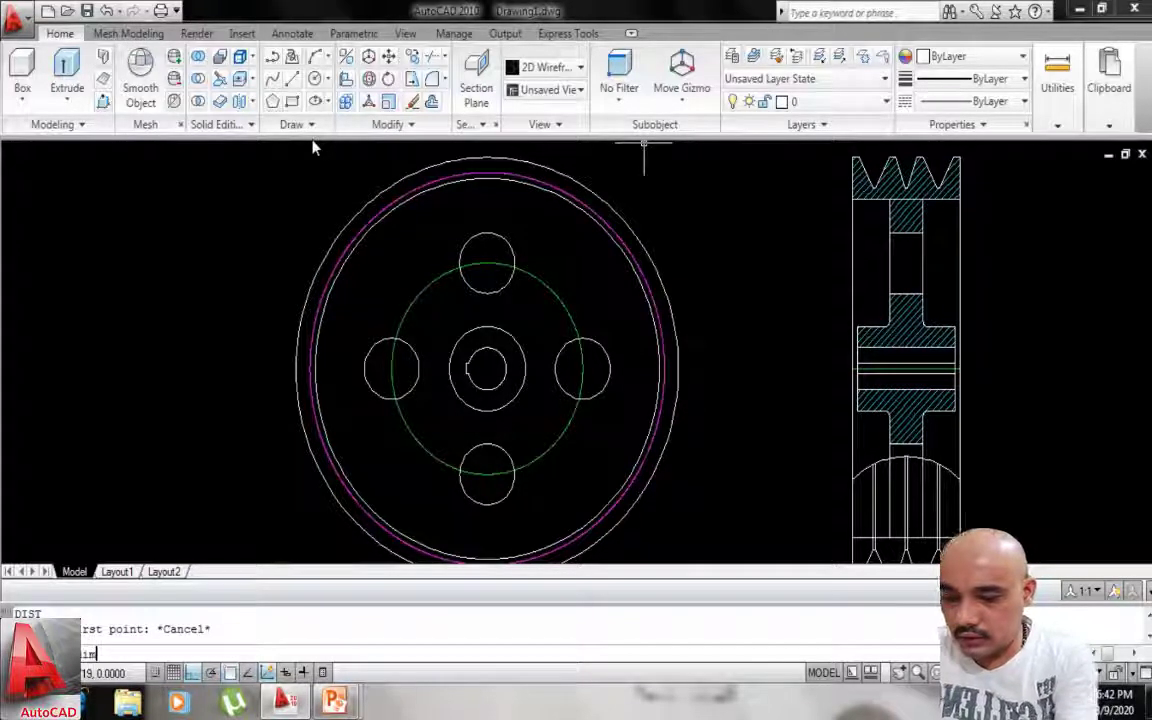
pyautogui.press('Return')
pyautogui.press('Escape')
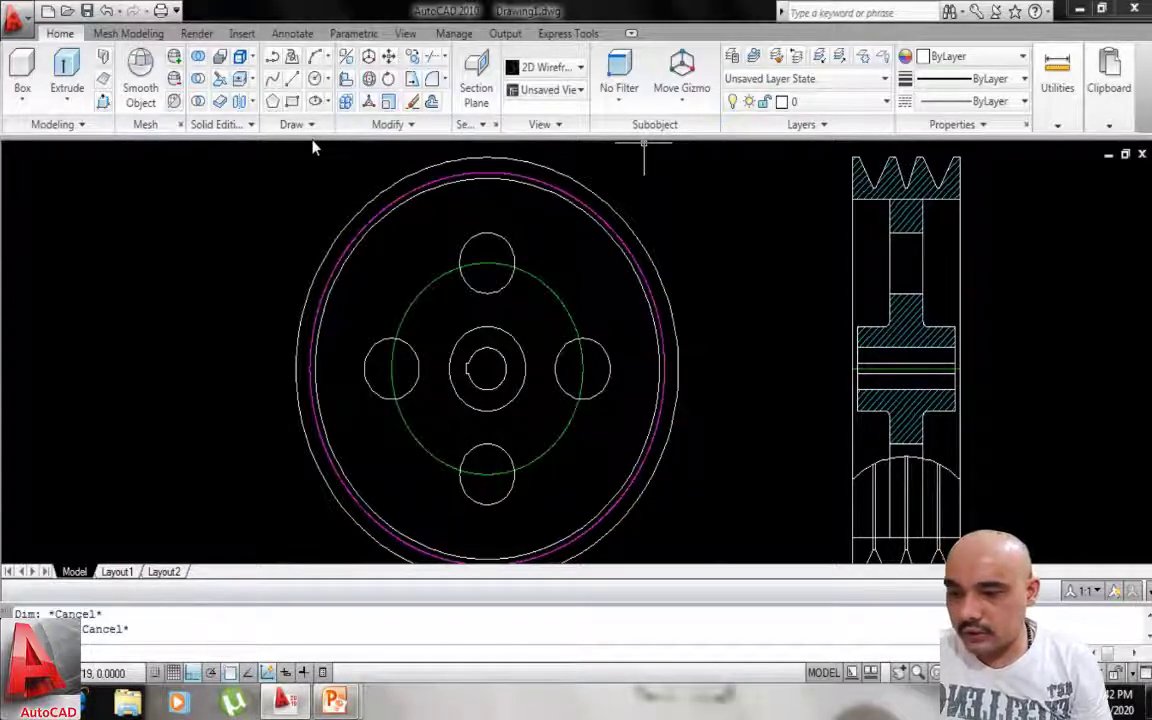
pyautogui.write('d: simsty')
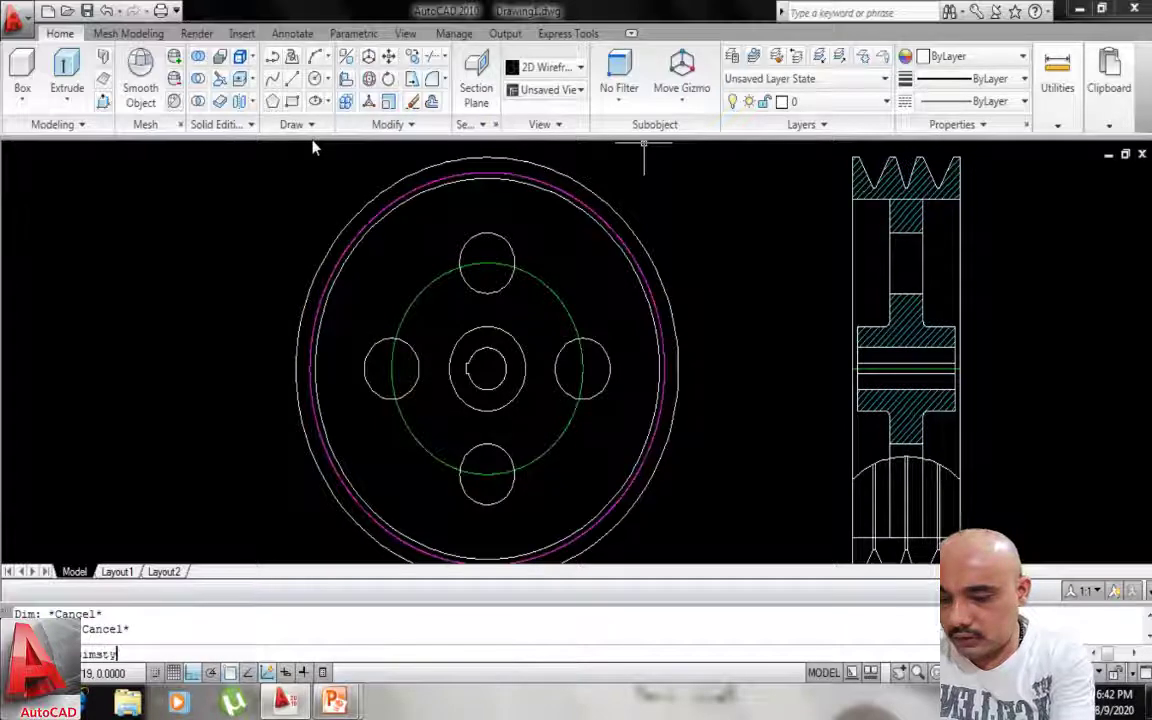
pyautogui.write('le')
pyautogui.press('Return')
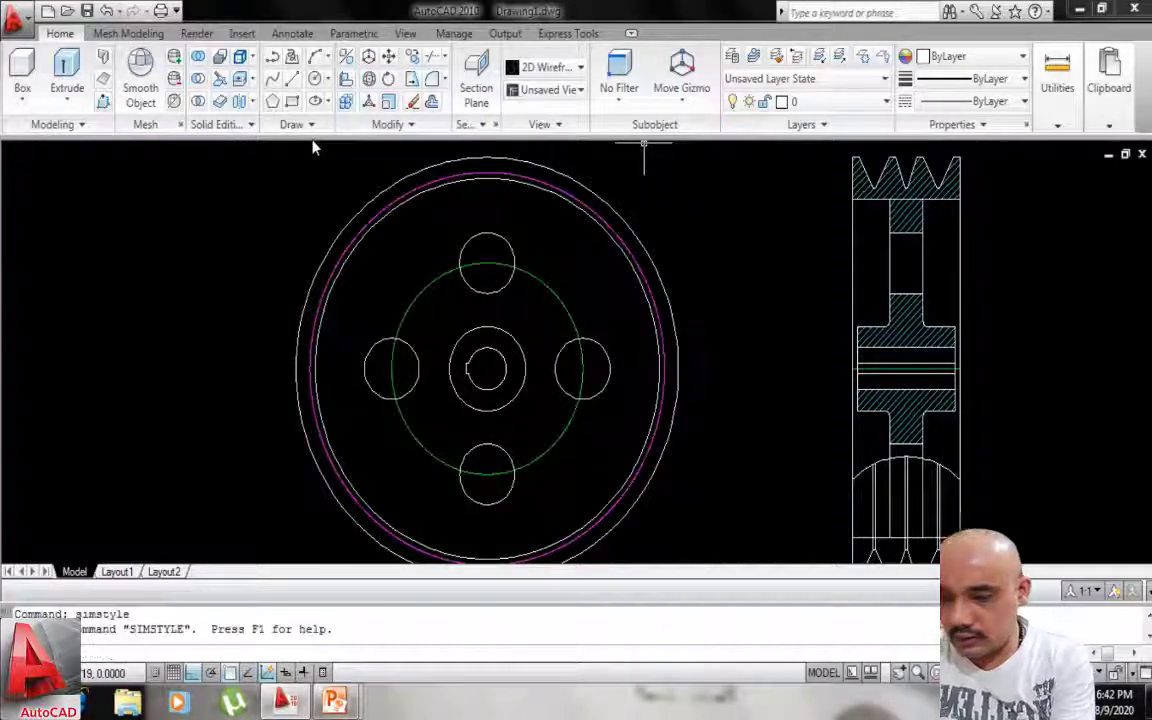
pyautogui.press('Escape')
pyautogui.press('Escape')
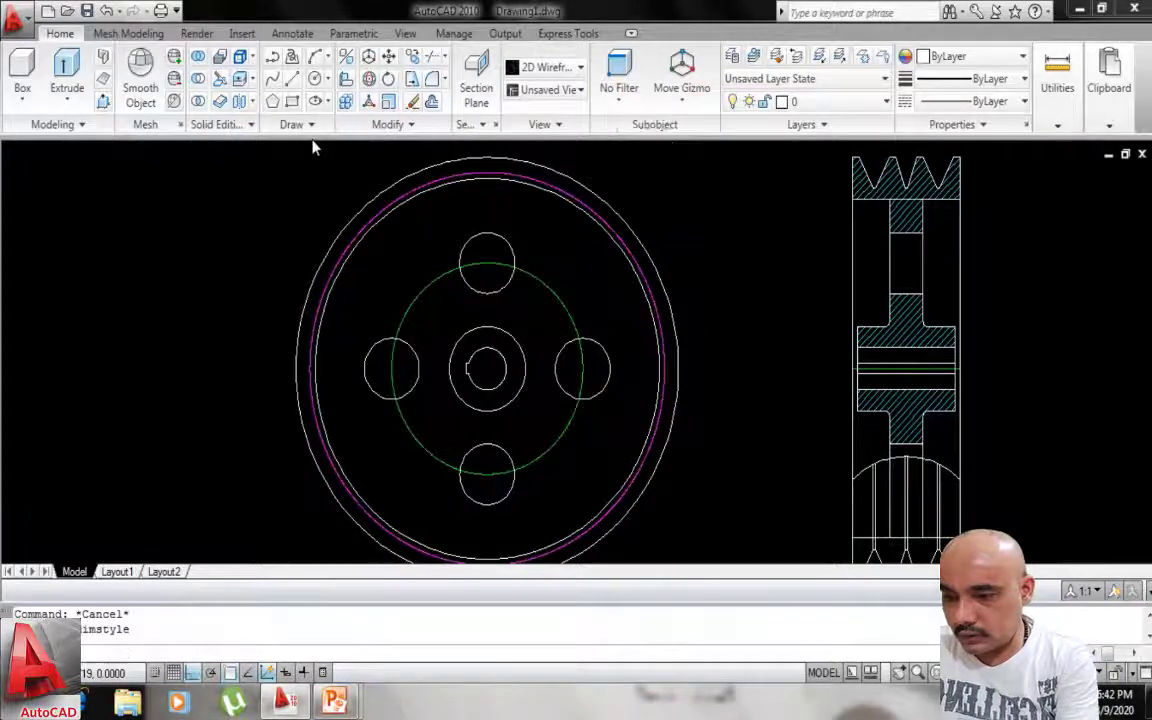
# Modify the Standard dimension style with a text height of 4 and a linear dimension precision of 0.
pyautogui.press('Return')
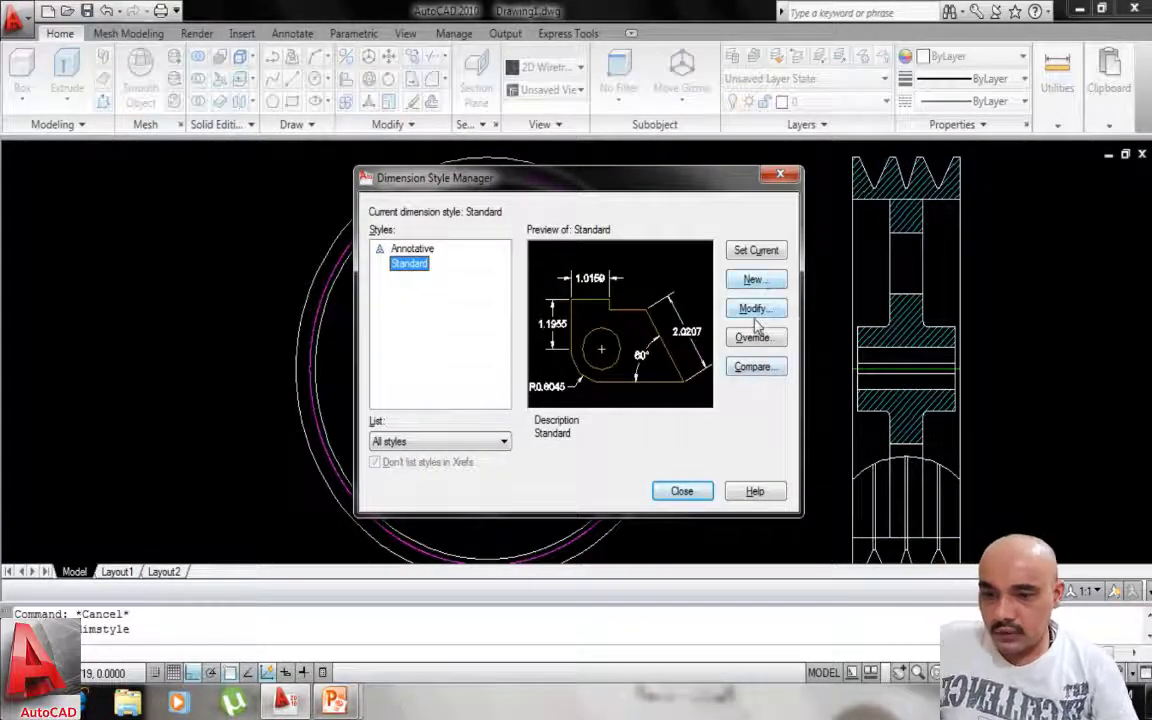
pyautogui.click(756, 308)
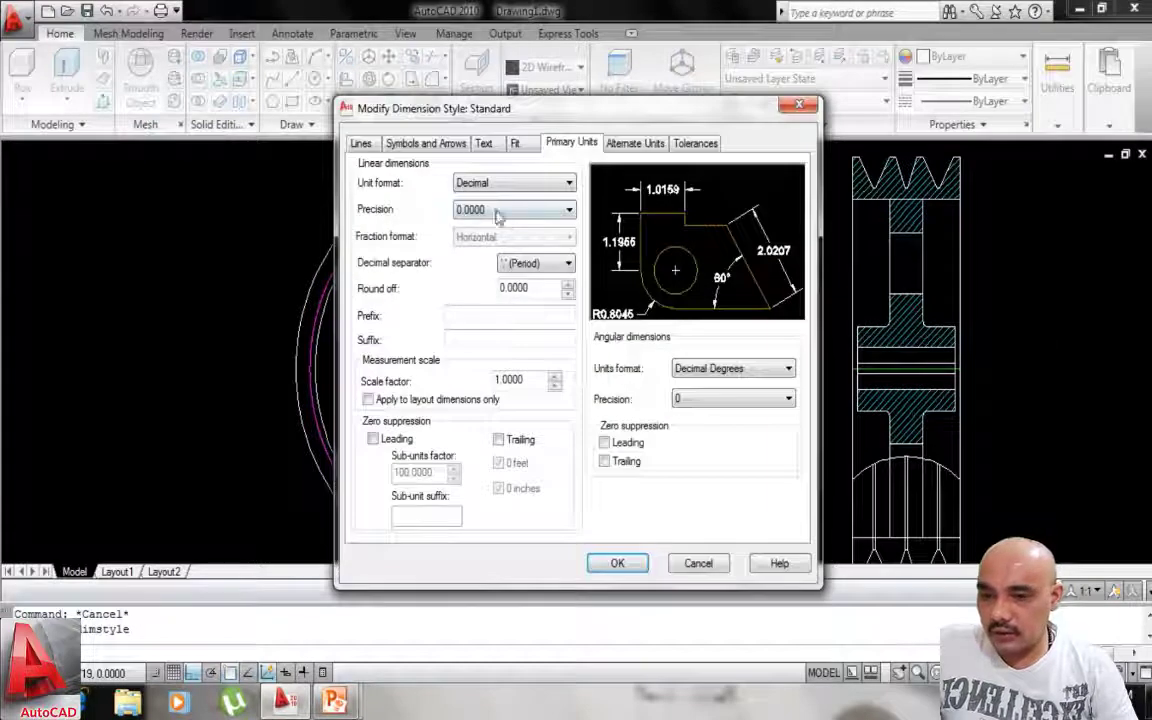
pyautogui.click(485, 144)
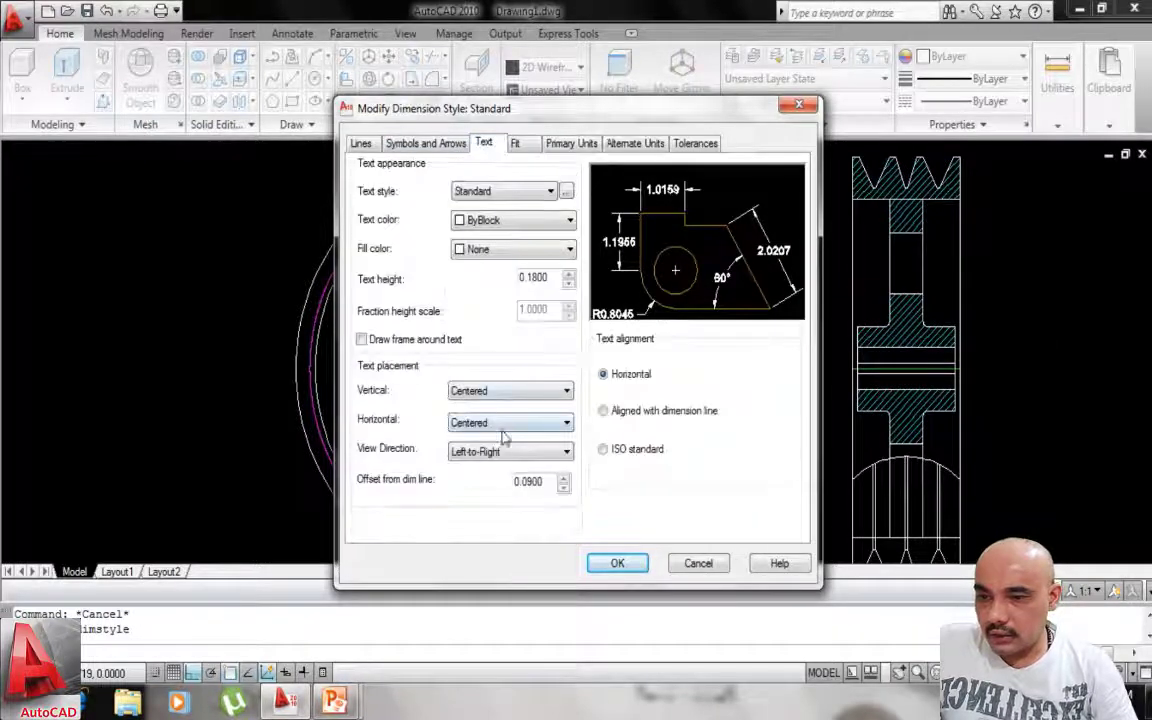
pyautogui.doubleClick(535, 280)
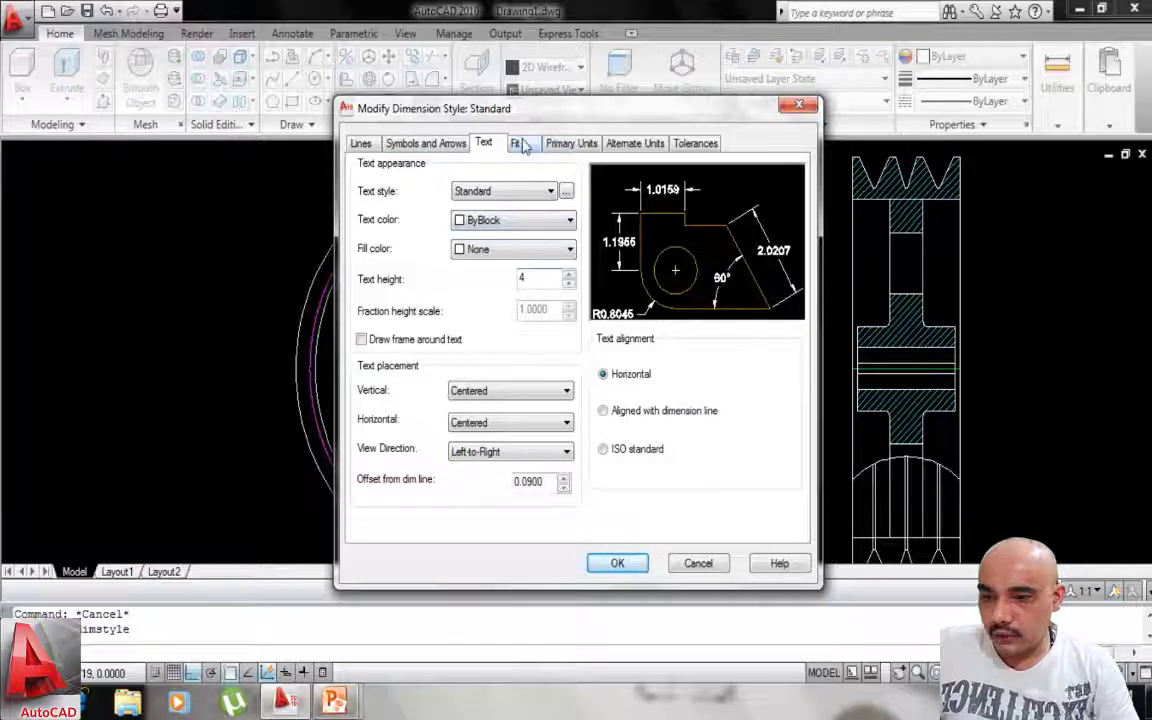
pyautogui.click(578, 146)
pyautogui.click(549, 212)
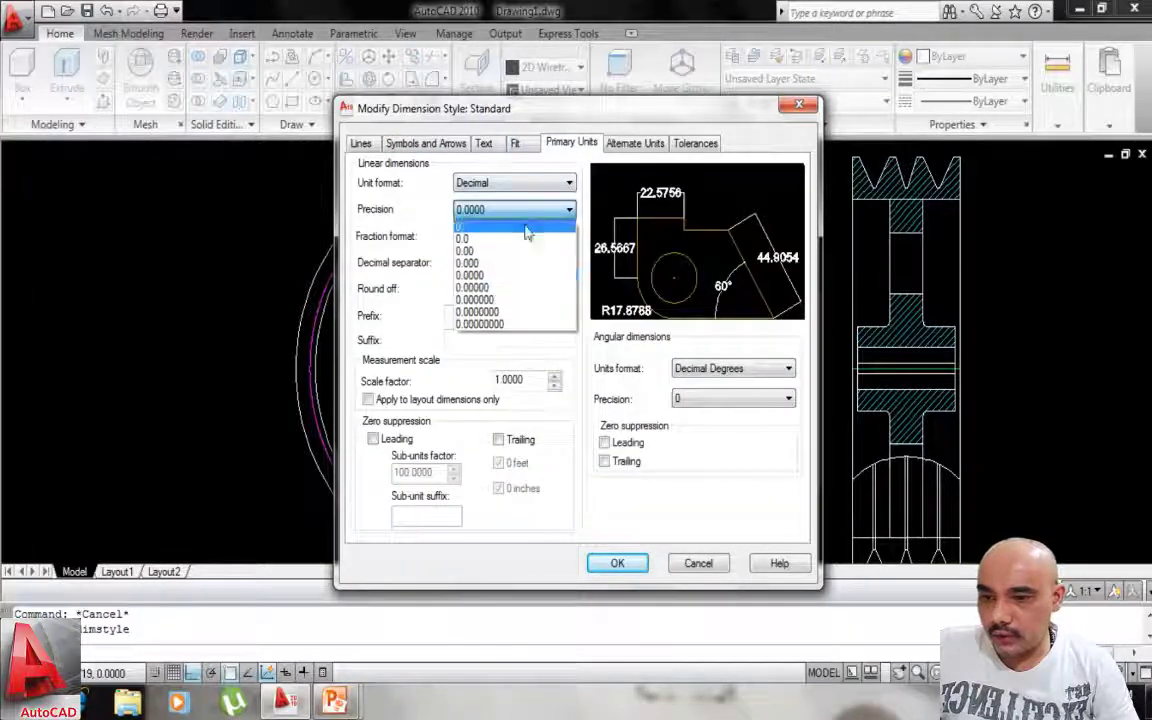
pyautogui.click(493, 229)
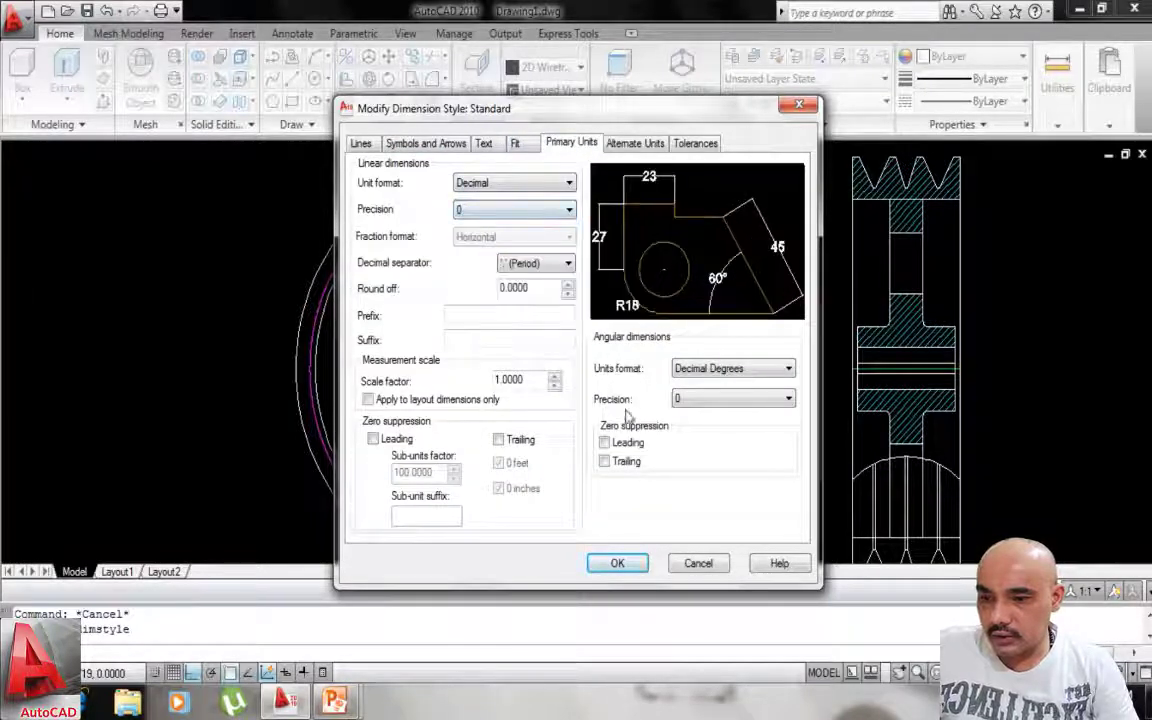
# Set the Standard dimension style's centre mark size to 3, apply the changes and make the style current.
pyautogui.click(424, 144)
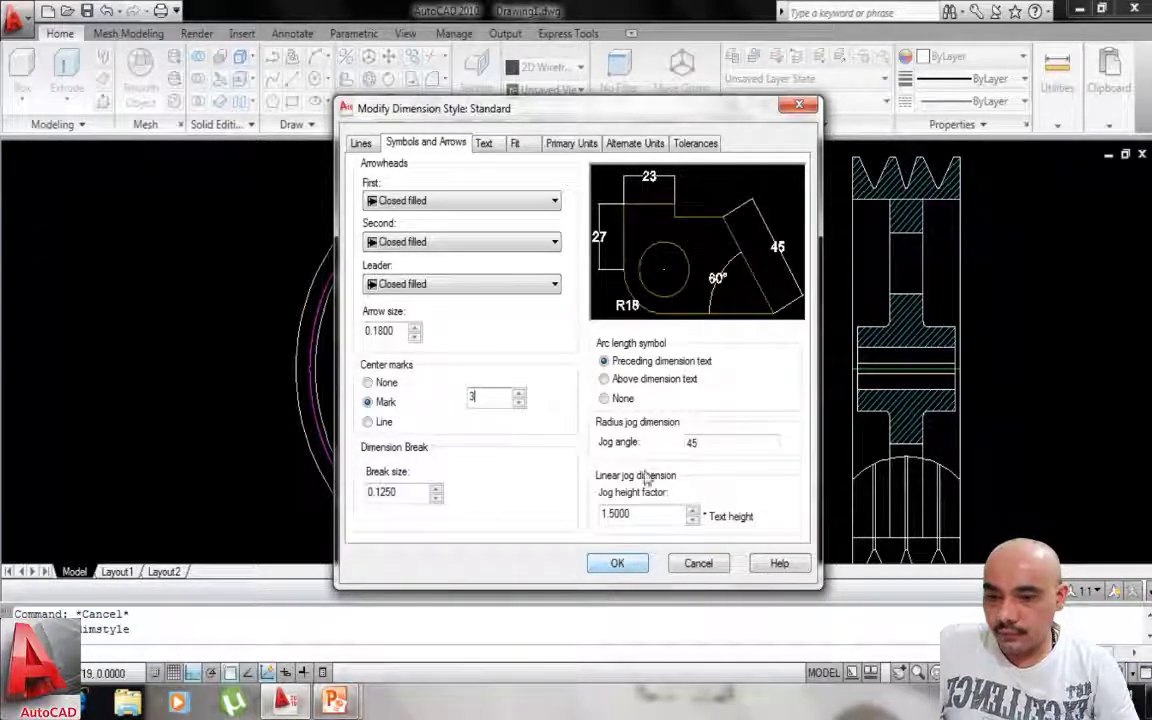
pyautogui.click(568, 144)
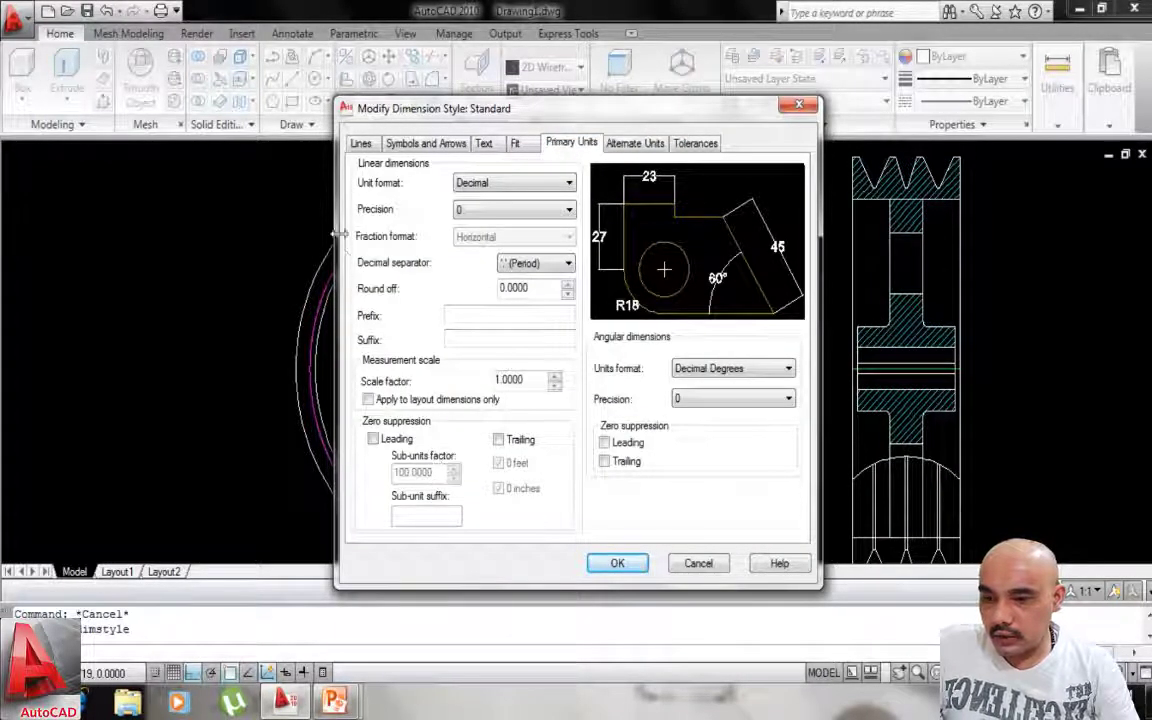
pyautogui.click(362, 144)
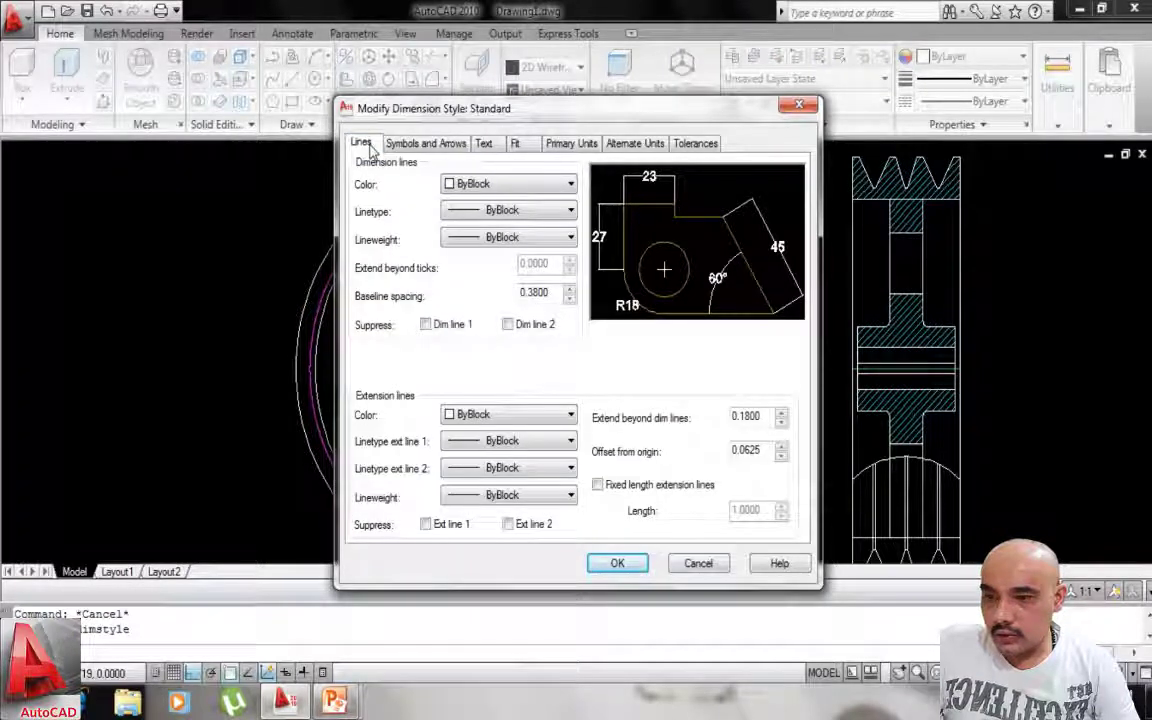
pyautogui.click(613, 564)
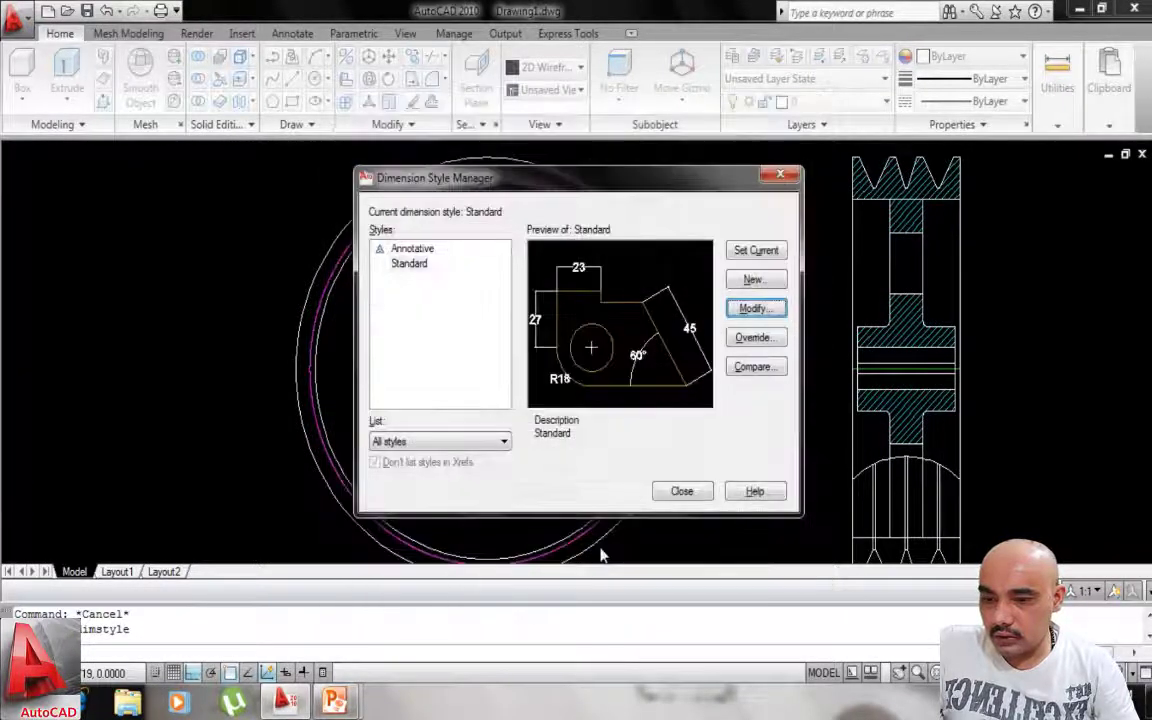
pyautogui.click(753, 251)
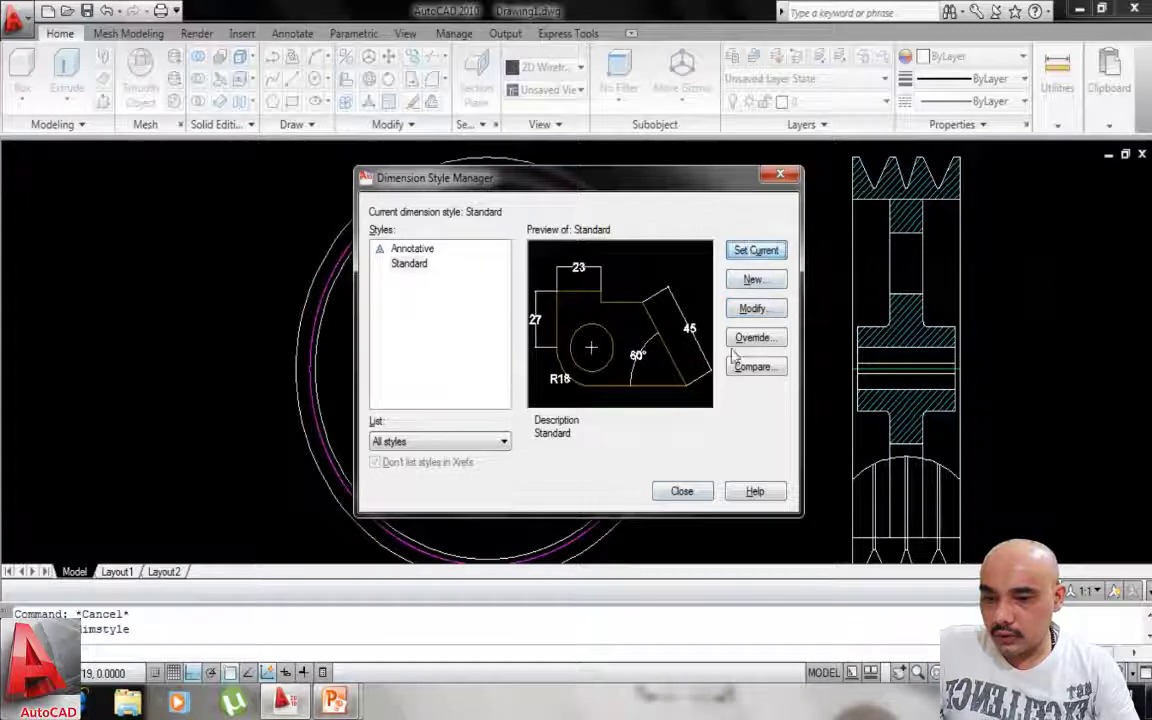
pyautogui.click(682, 491)
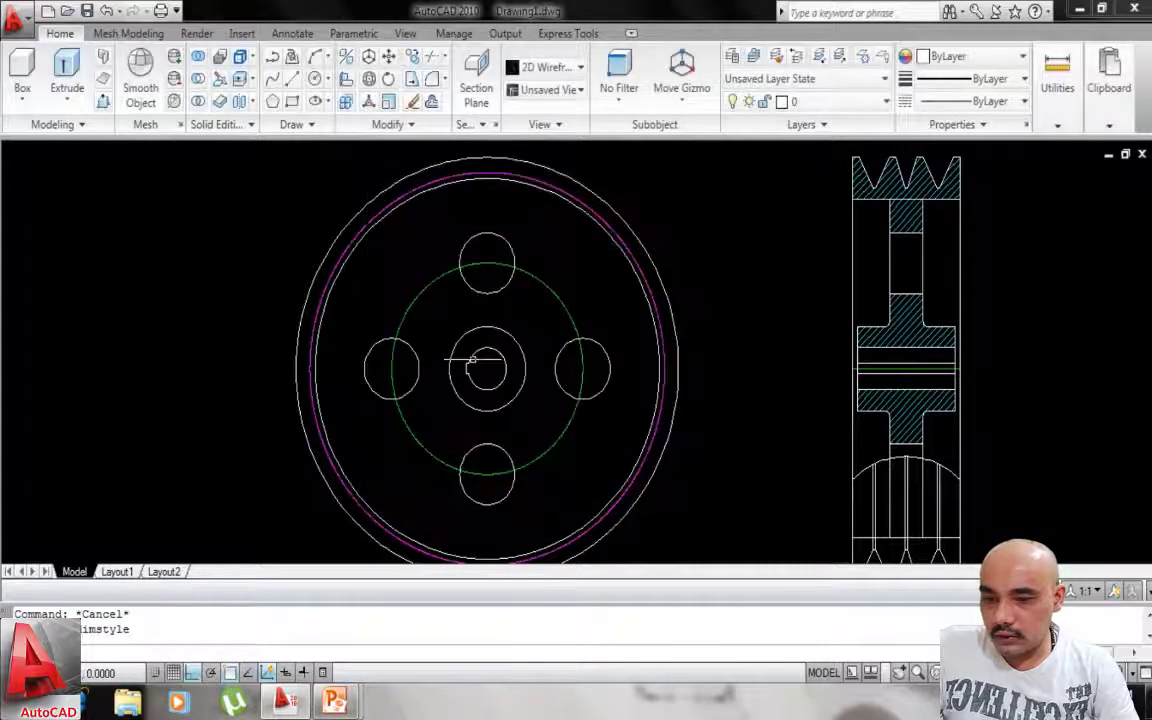
# Add a diameter dimension to the pulley's outermost circle in the front view, with its text outside on the upper left.
pyautogui.moveTo(480, 364)
pyautogui.mouseDown(button='middle')
pyautogui.moveTo(465, 349)
pyautogui.moveTo(505, 372)
pyautogui.mouseUp(button='middle')
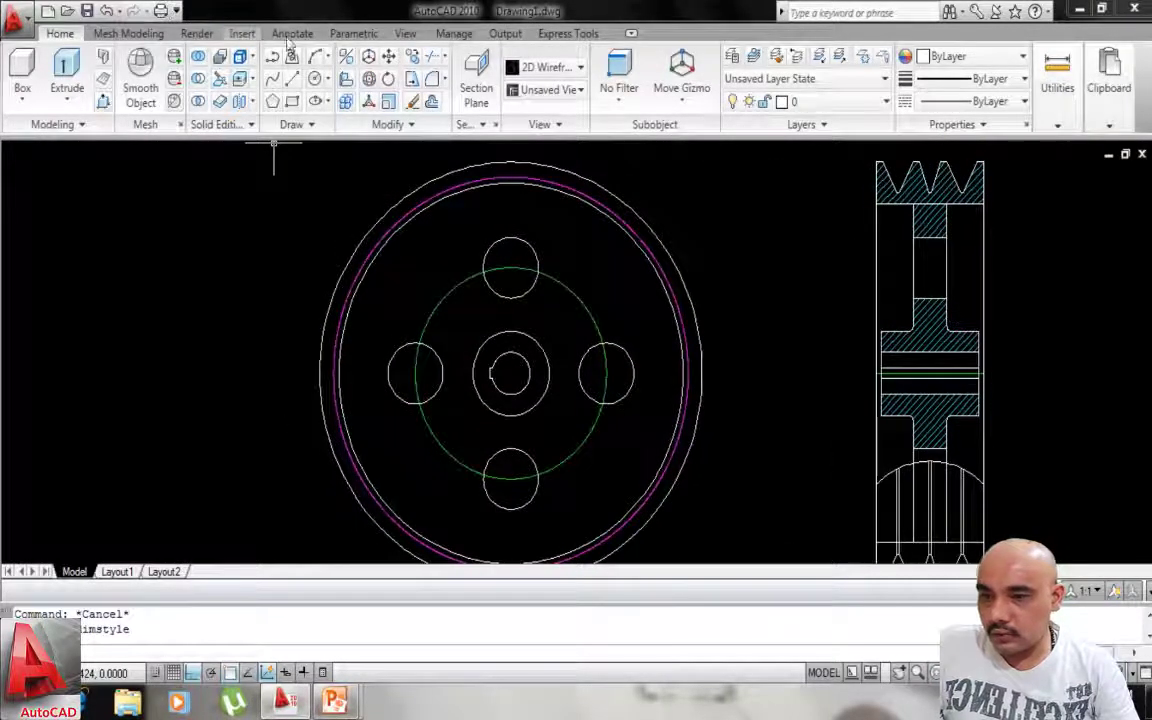
pyautogui.click(291, 34)
pyautogui.click(318, 97)
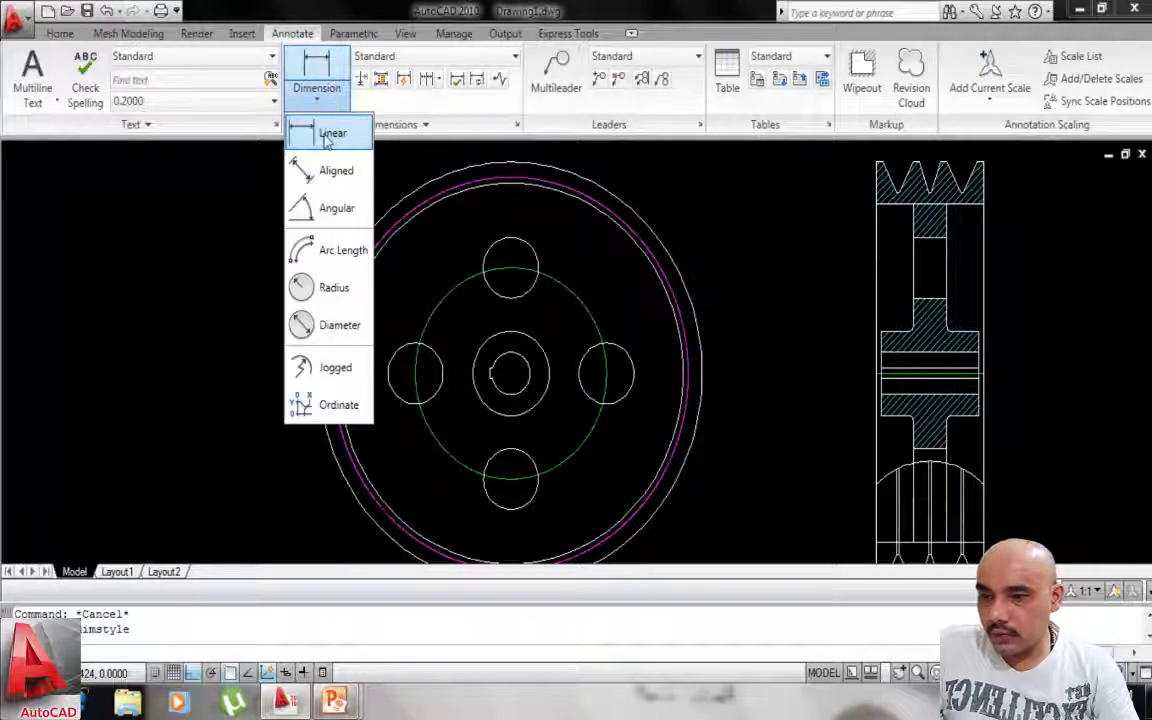
pyautogui.click(323, 338)
pyautogui.click(321, 330)
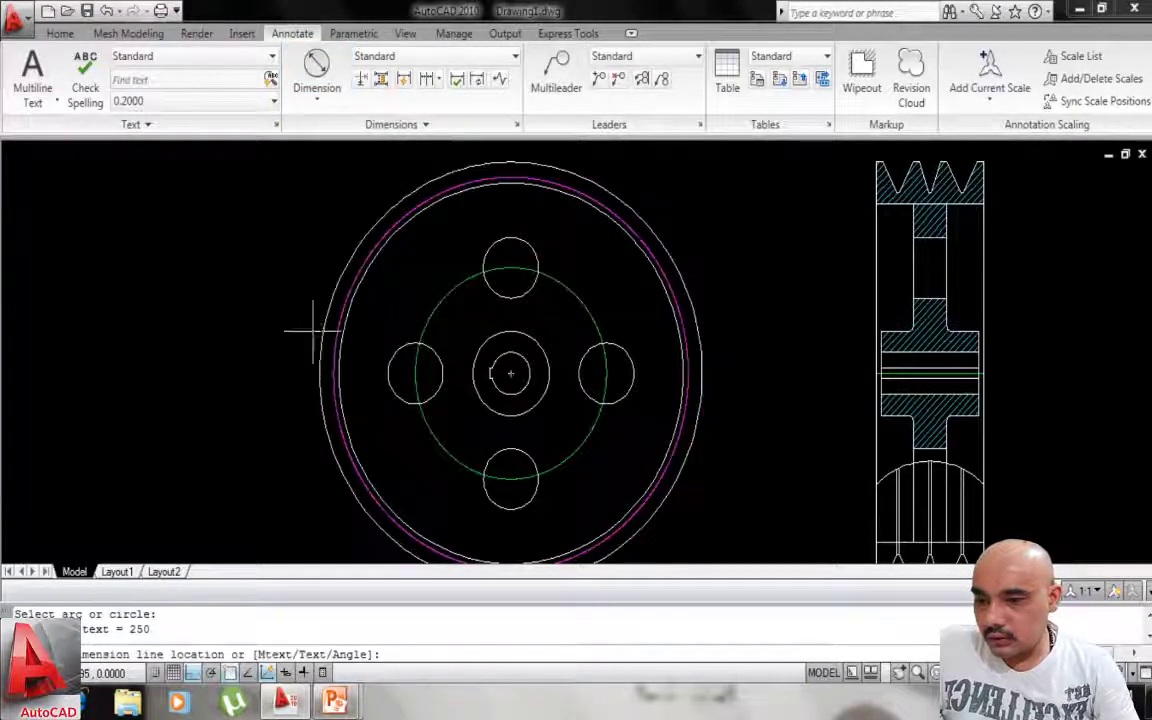
pyautogui.click(222, 290)
# Add diameter dimensions to the magenta circle and the white circle just inside it, with their texts left of the front view.
pyautogui.scroll(3, 320, 400)
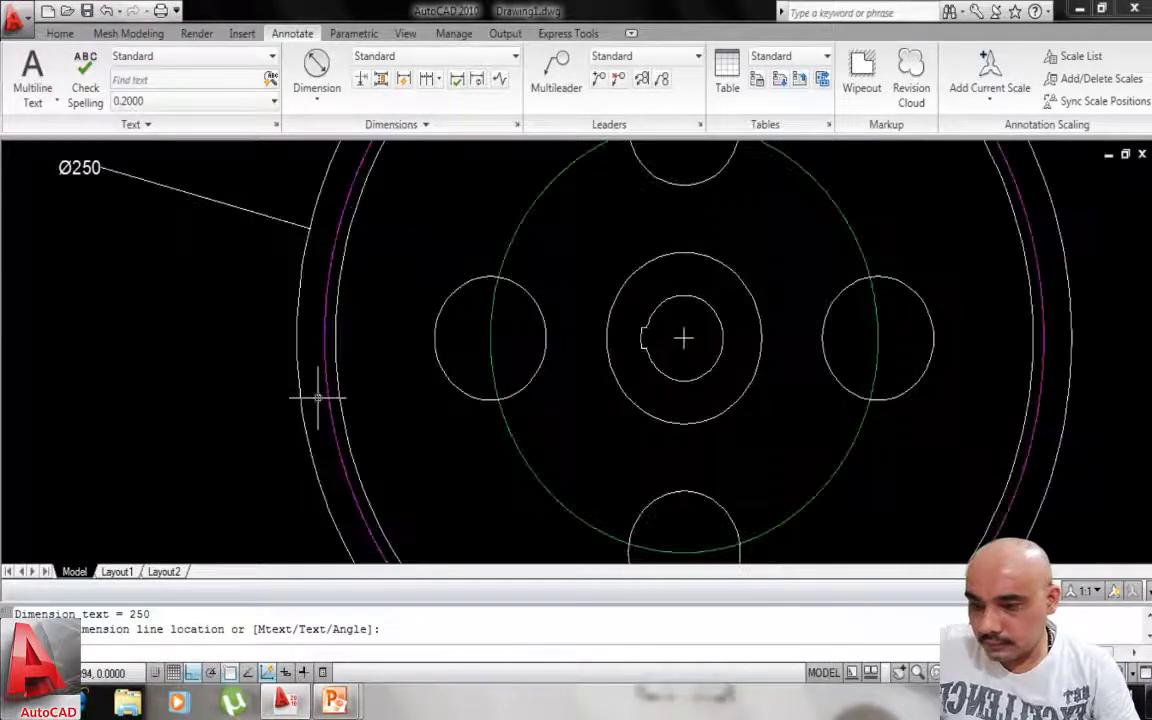
pyautogui.press('Return')
pyautogui.click(325, 397)
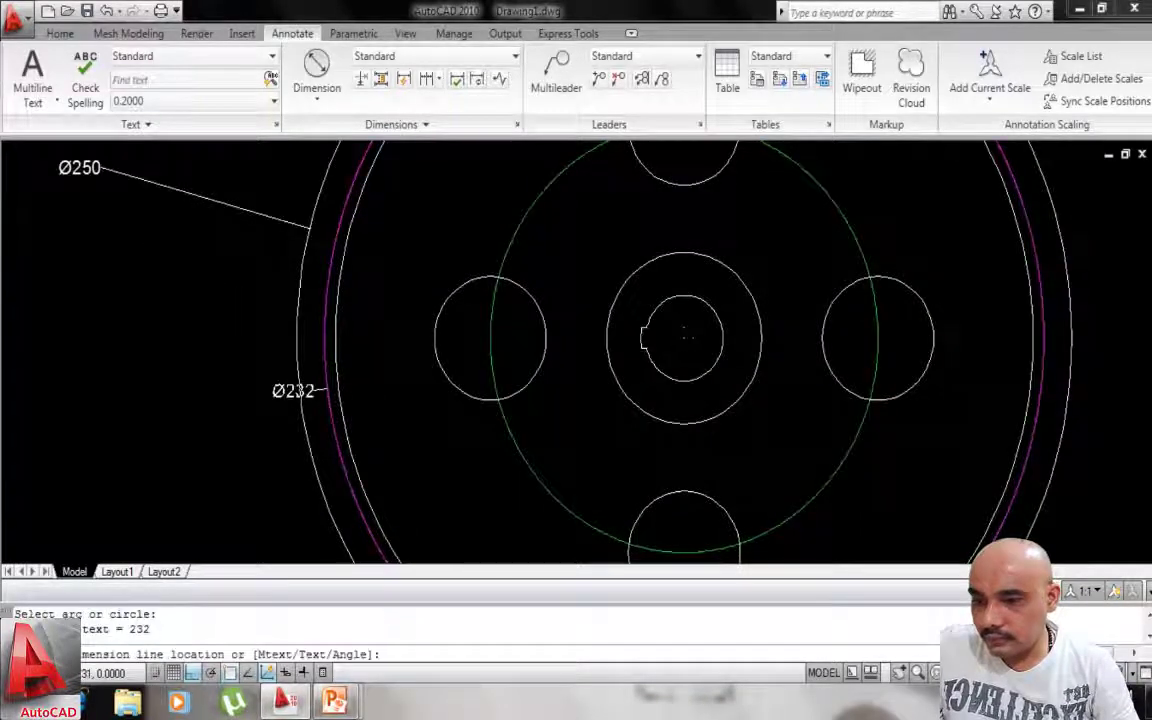
pyautogui.click(86, 296)
pyautogui.scroll(-3, 368, 249)
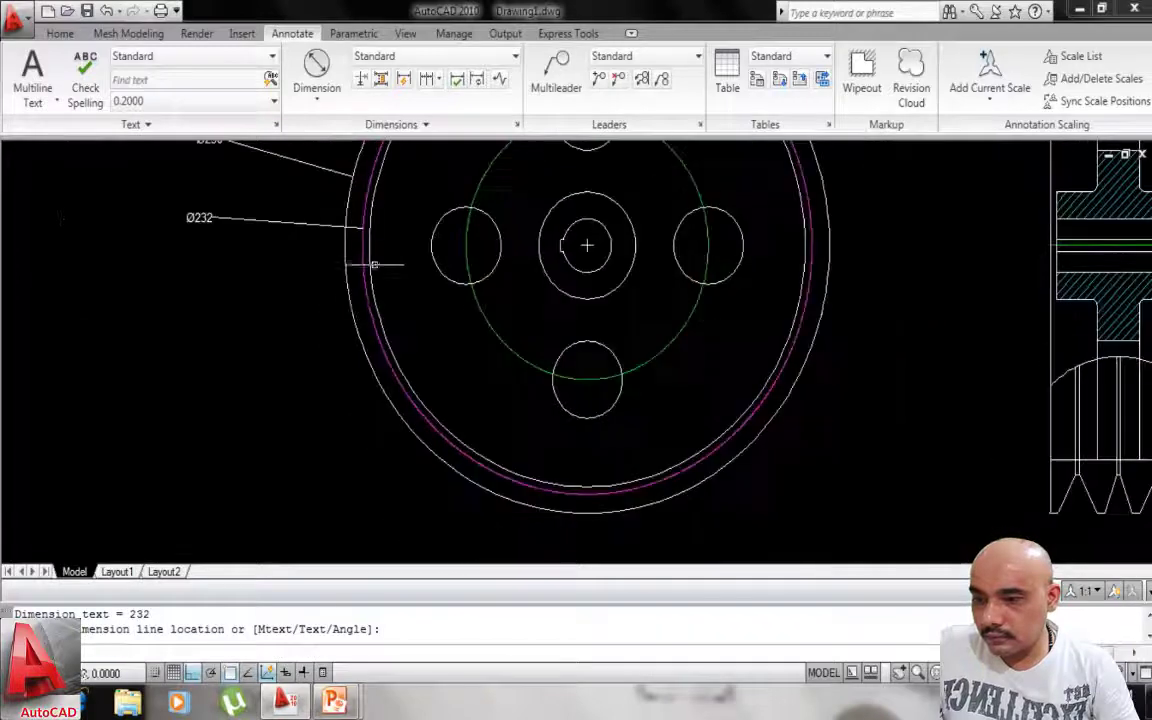
pyautogui.press('Return')
pyautogui.click(383, 328)
pyautogui.click(226, 425)
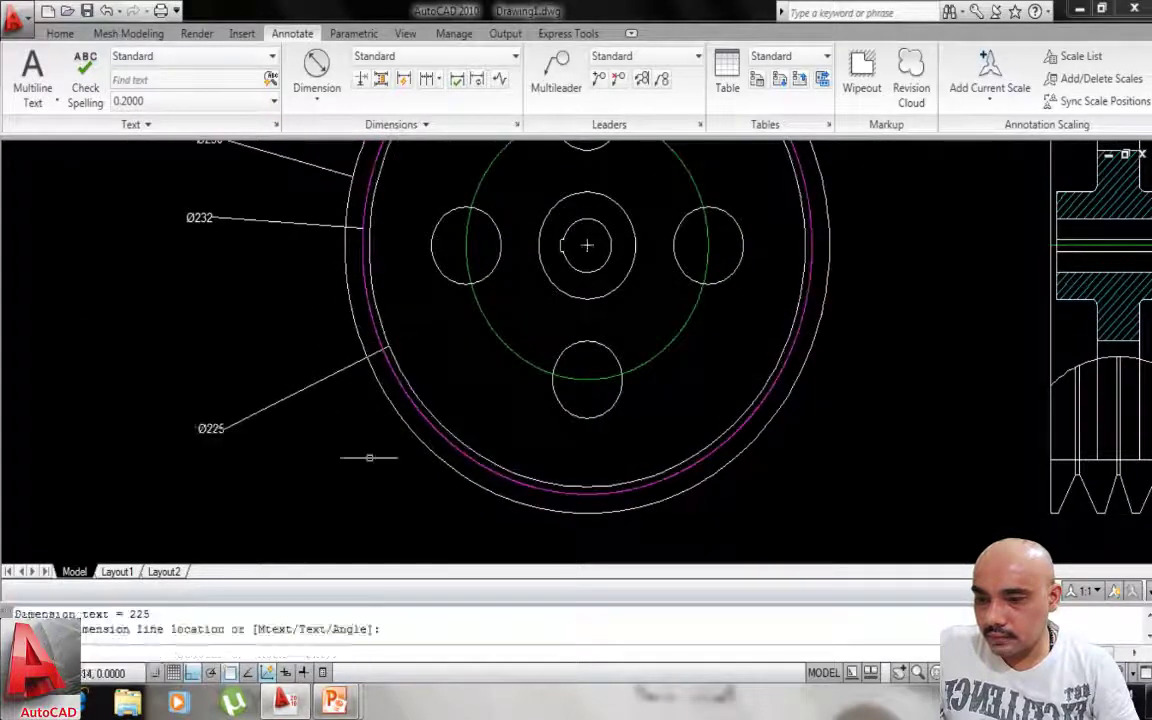
# Try a diameter dimension on the front view's lower hole, with its text outside the rim on the lower right.
pyautogui.moveTo(548, 453); pyautogui.dragTo(419, 380, button='middle')
pyautogui.press('Return')
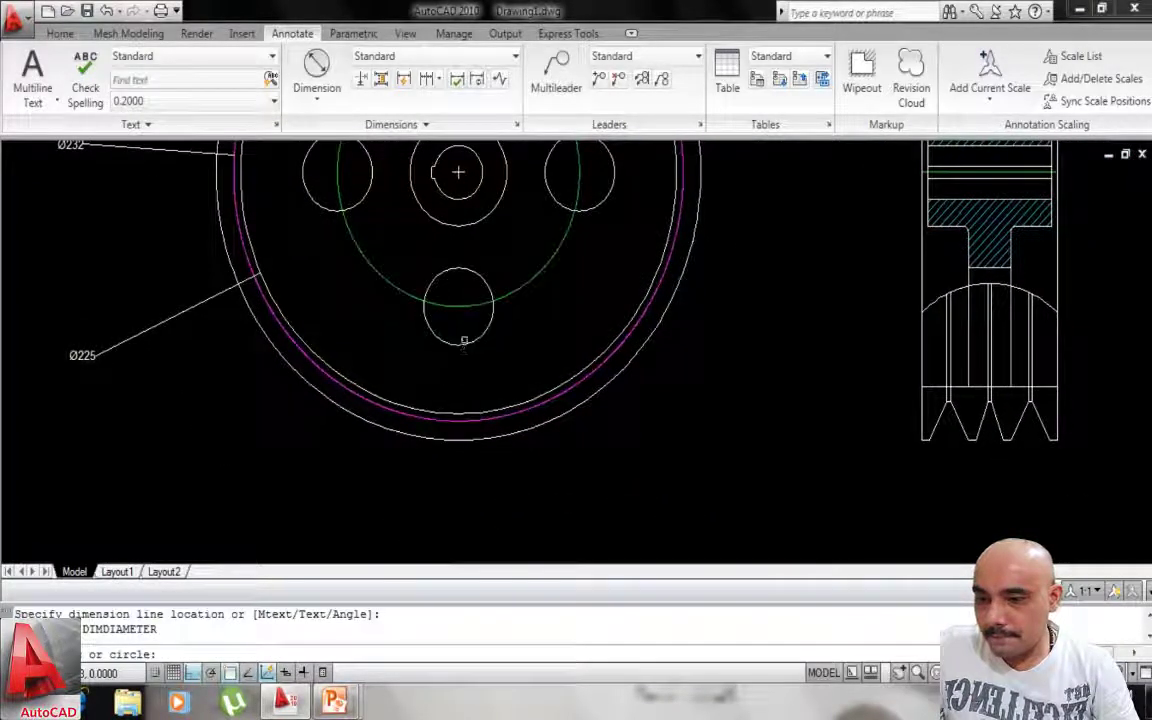
pyautogui.click(461, 343)
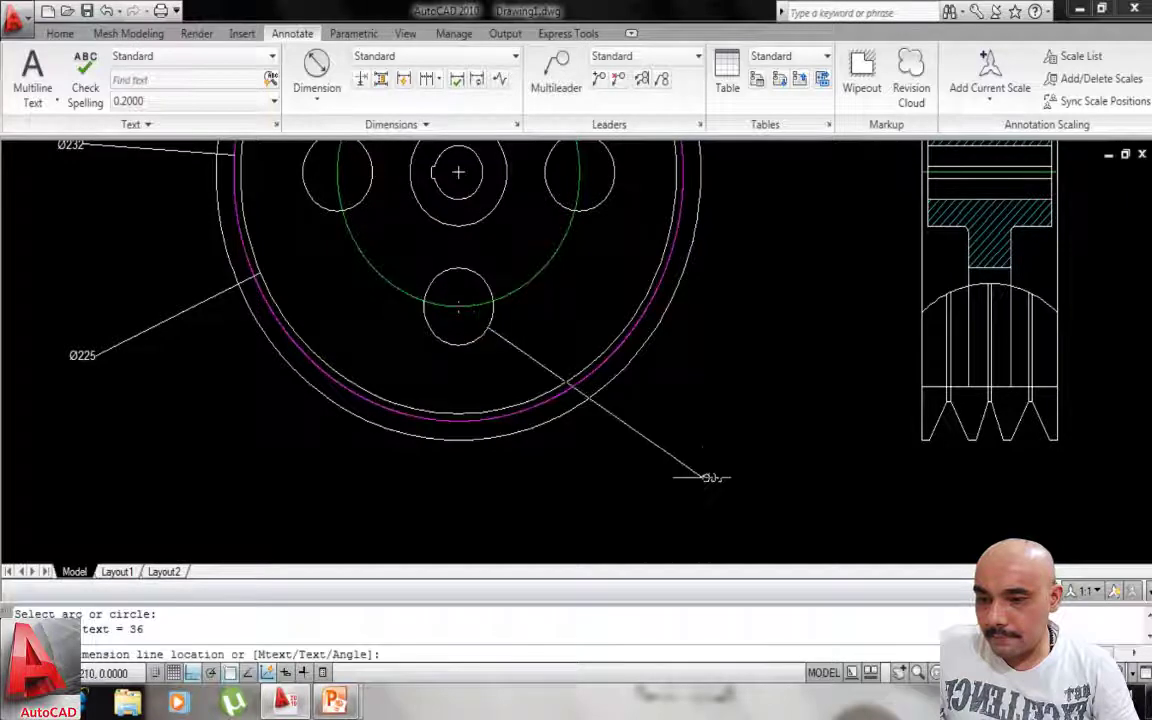
pyautogui.click(703, 477)
# Delete the diameter dimension of the front view's lower hole.
pyautogui.moveTo(460, 221); pyautogui.dragTo(552, 304, button='middle')
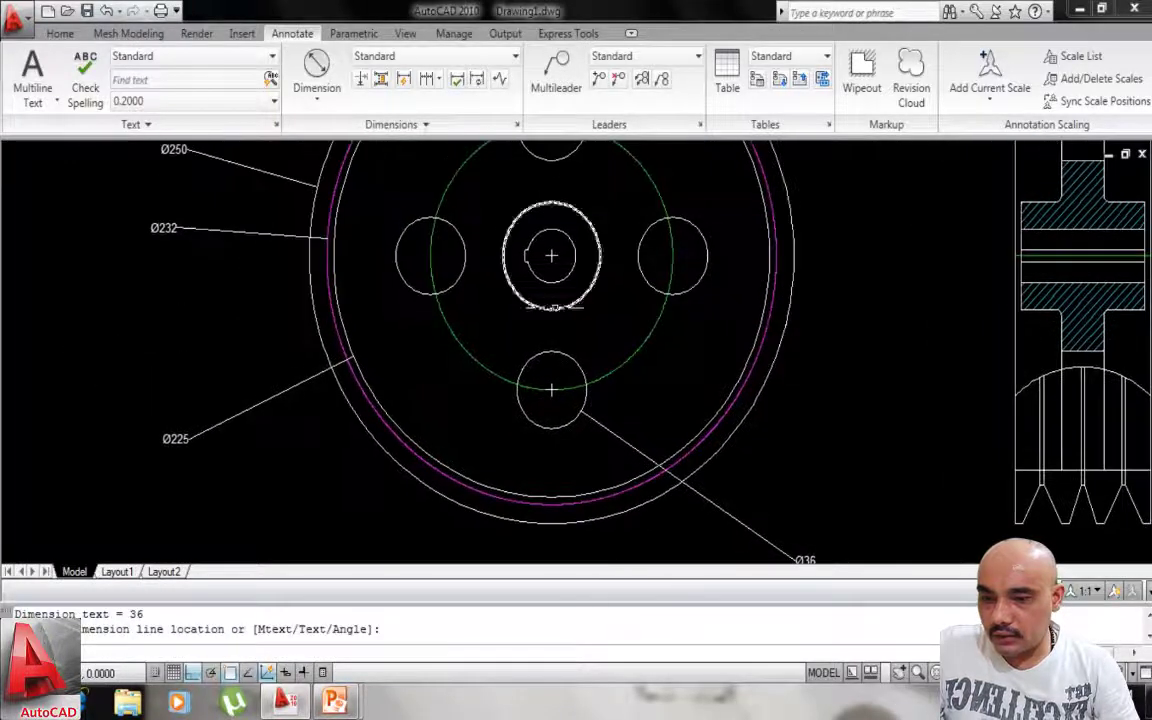
pyautogui.scroll(3, 552, 302)
pyautogui.scroll(-8, 551, 299)
pyautogui.moveTo(578, 354); pyautogui.dragTo(561, 349, button='middle')
pyautogui.scroll(3, 561, 349)
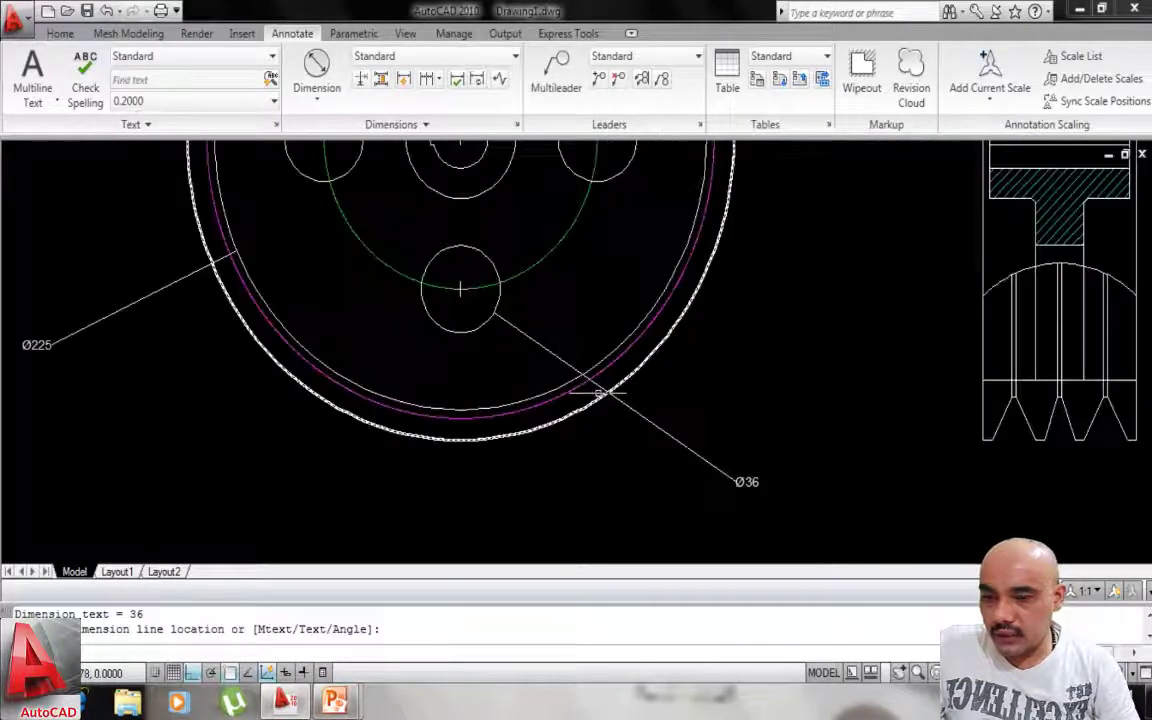
pyautogui.click(545, 344)
pyautogui.click(543, 347)
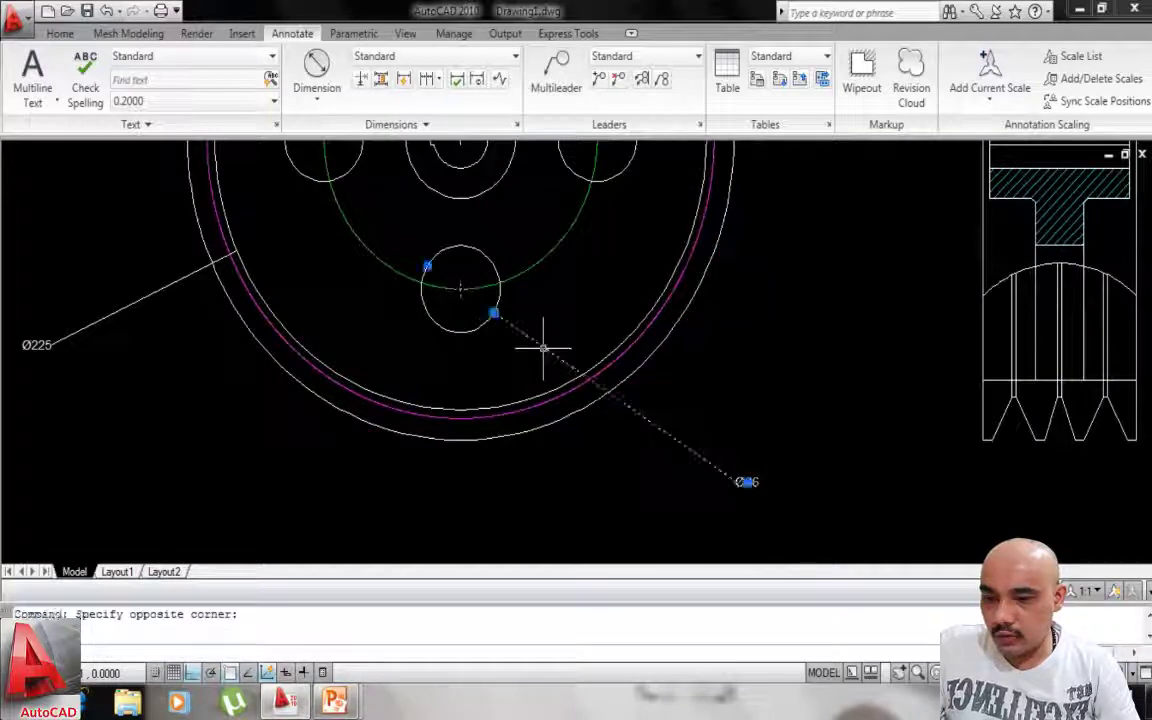
pyautogui.press('Delete')
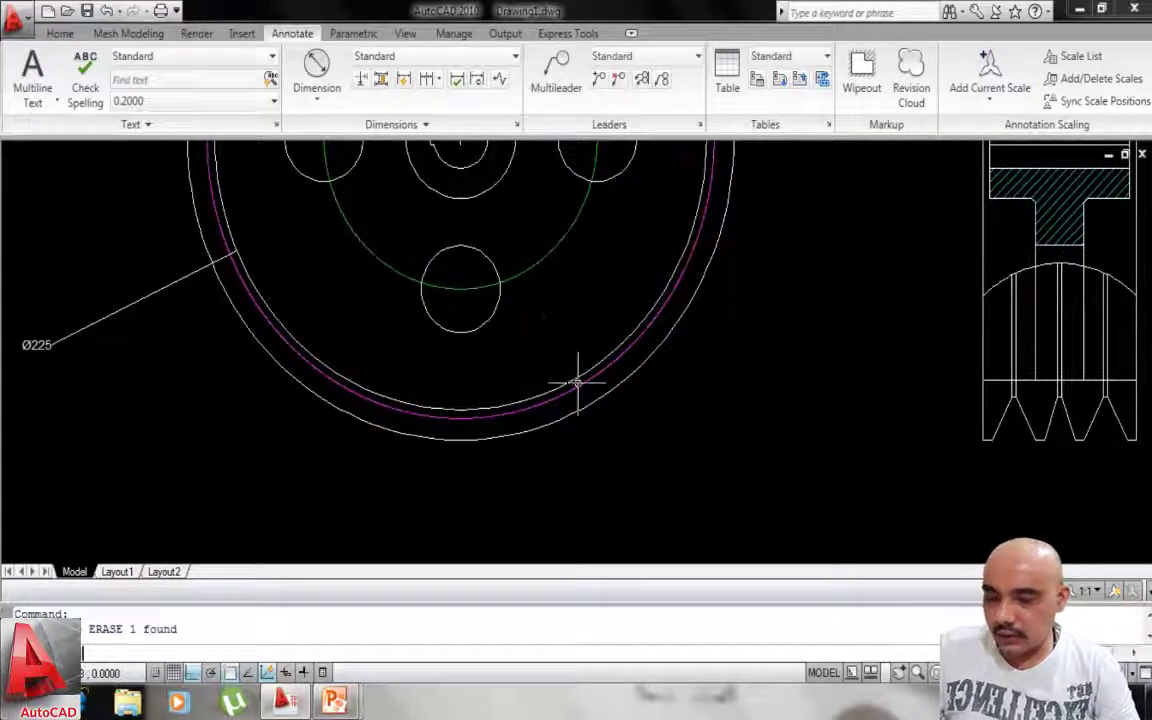
# Start a single-line text below the front view, about 17 high with 0 rotation, and enter "4 holes".
pyautogui.write('ext')
pyautogui.press('Return')
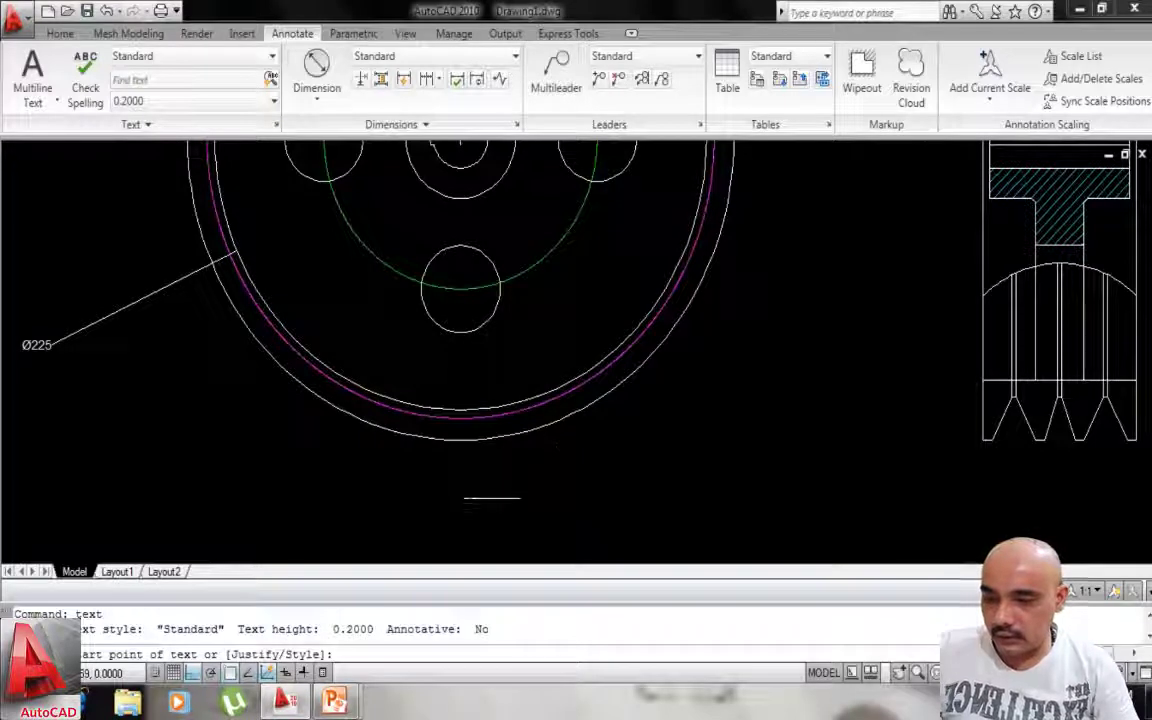
pyautogui.click(489, 497)
pyautogui.press('Return')
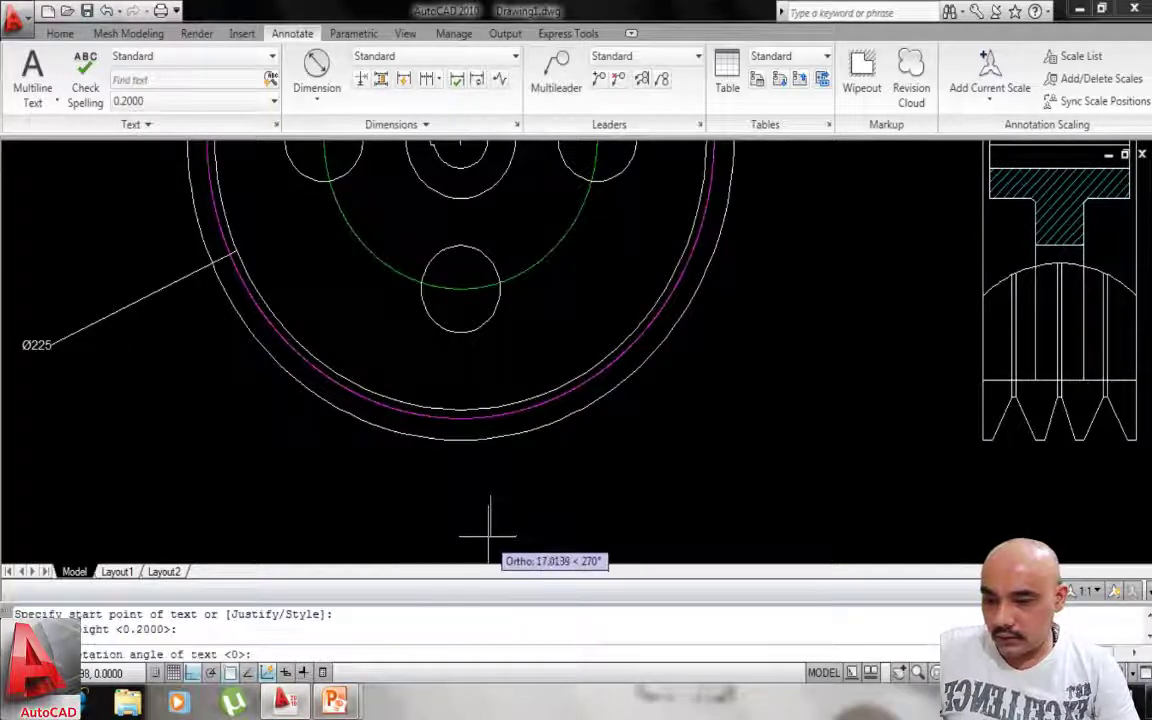
pyautogui.press('Return')
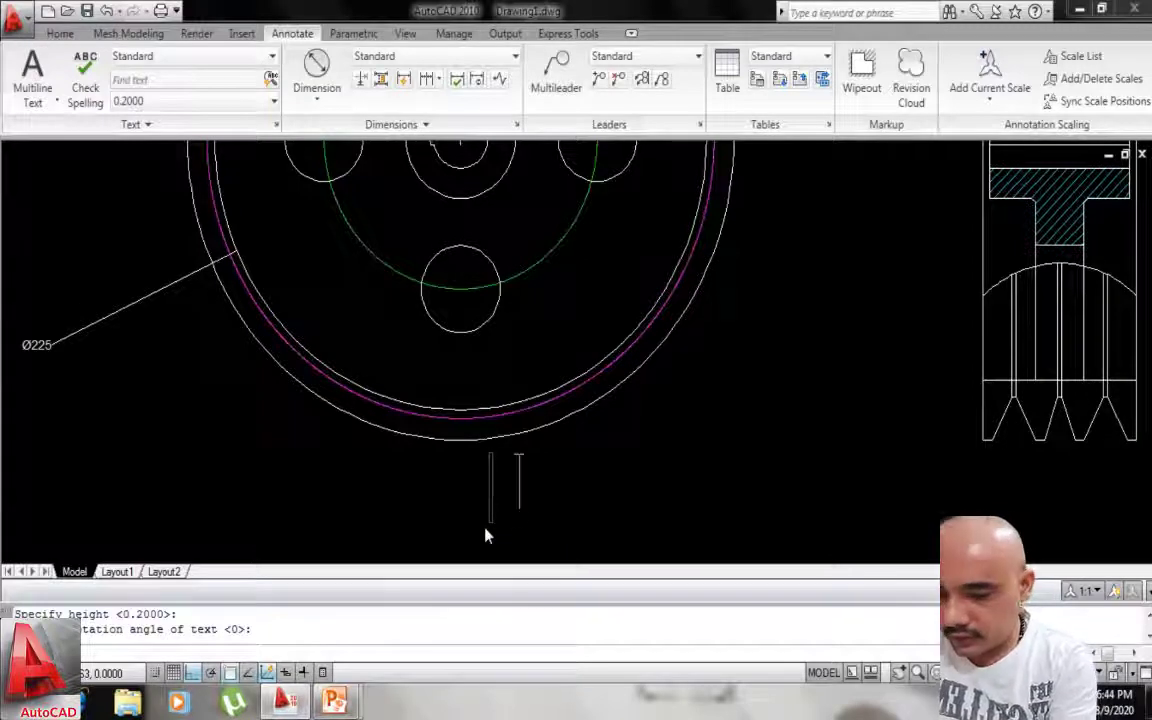
pyautogui.write('4 h')
pyautogui.write('es on')
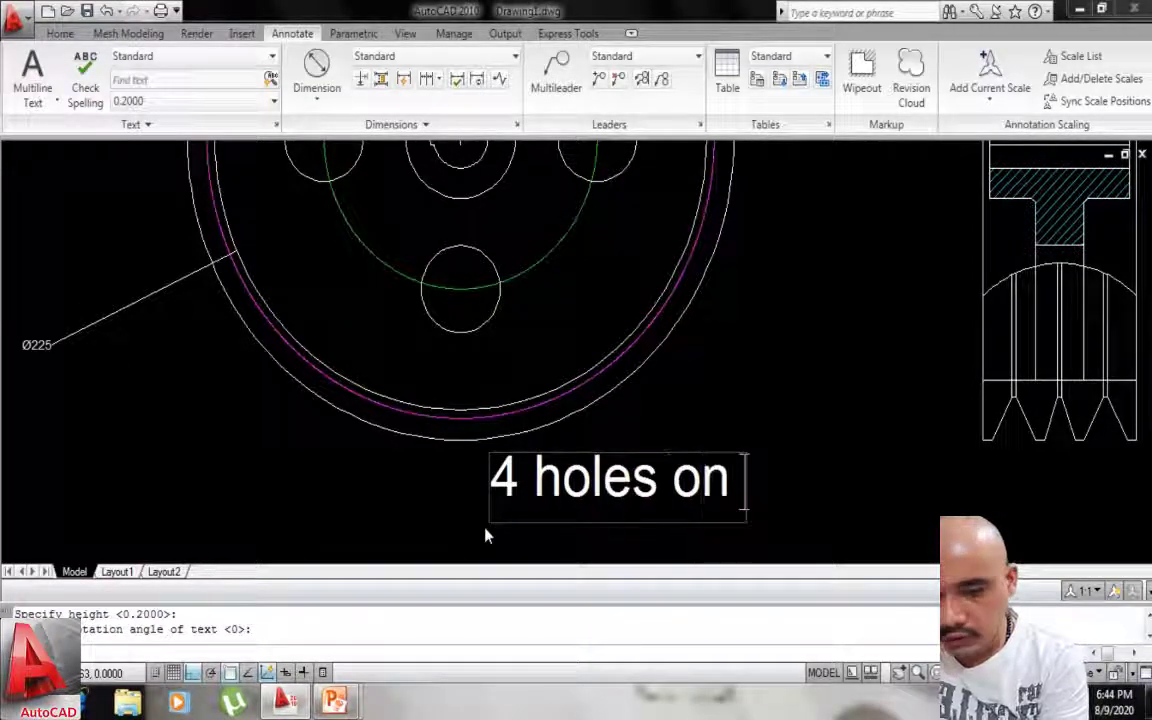
pyautogui.press('BackSpace')
pyautogui.press('BackSpace')
pyautogui.press('BackSpace')
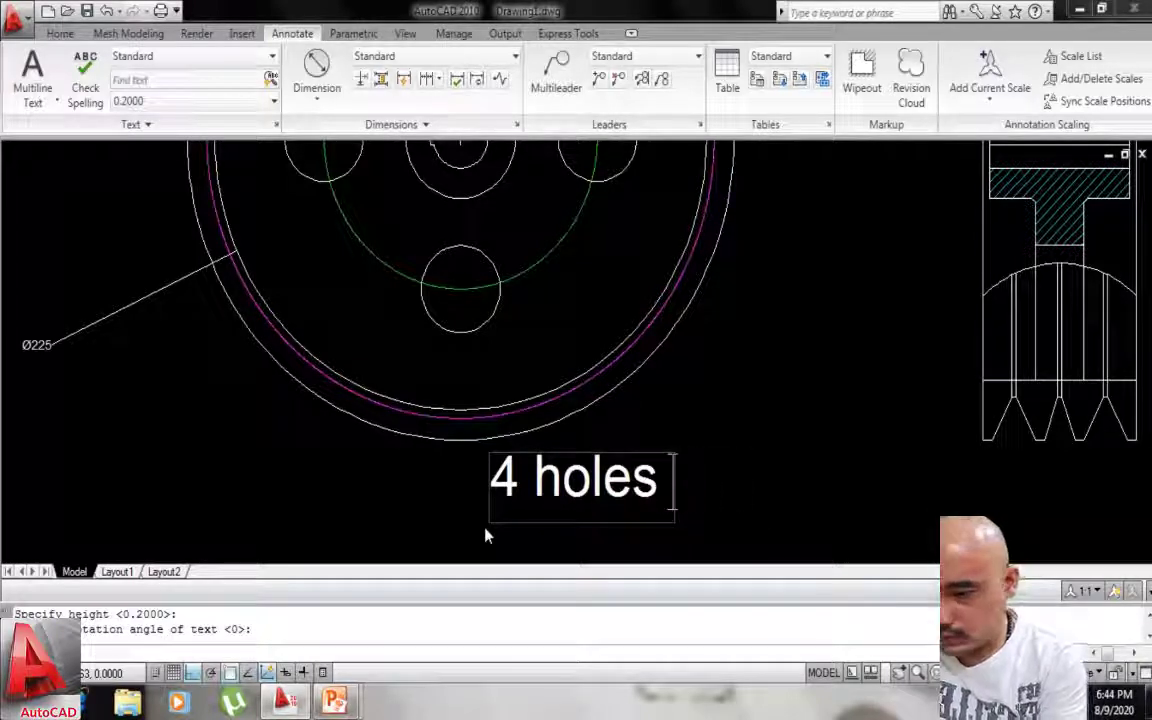
# Continue the note after "4 holes" with a diameter symbol and the hole size 36.
pyautogui.write('%%d')
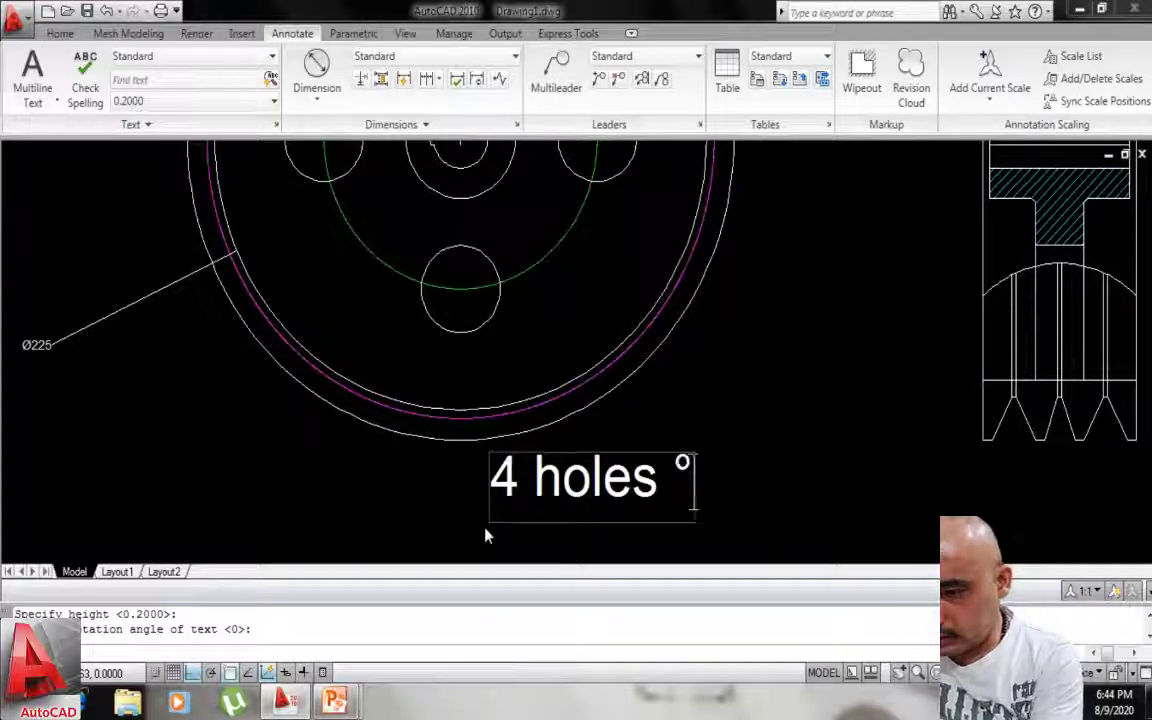
pyautogui.press('BackSpace')
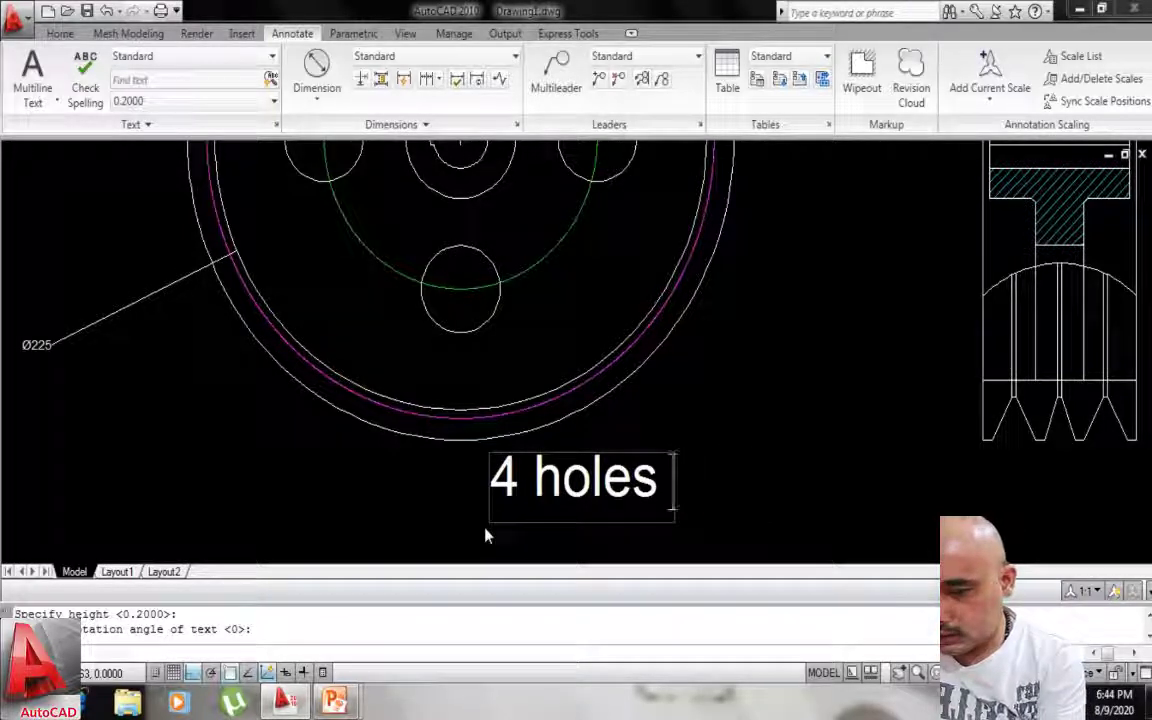
pyautogui.write('%%')
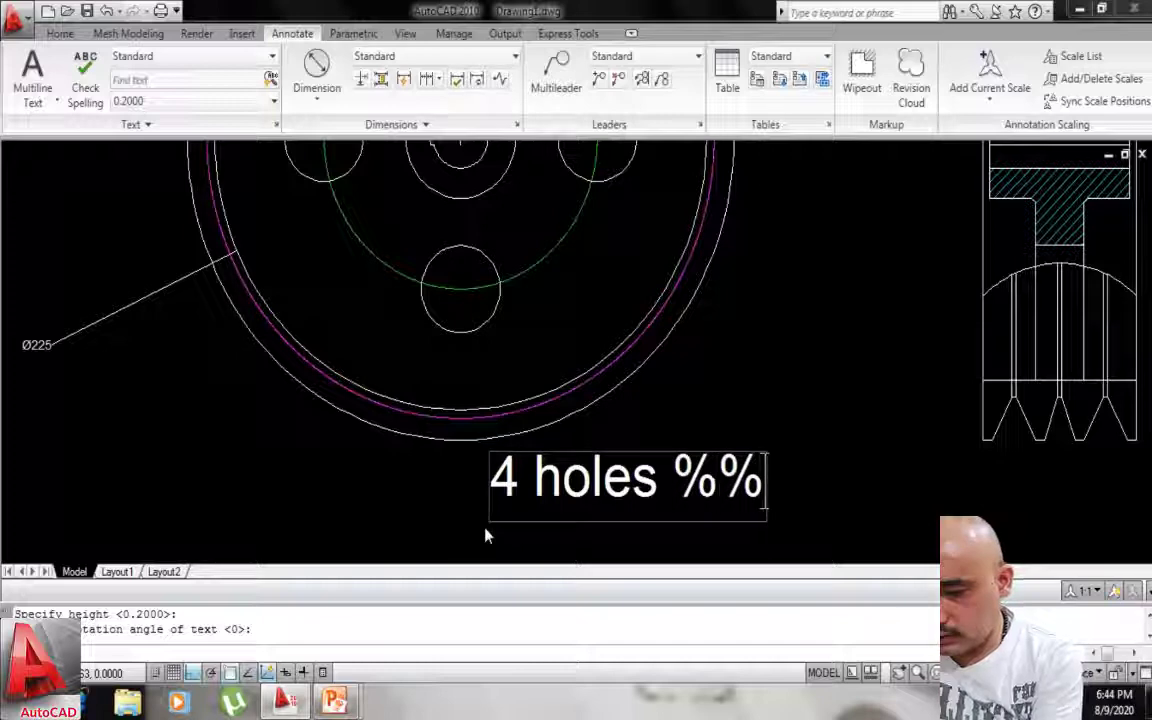
pyautogui.write('c')
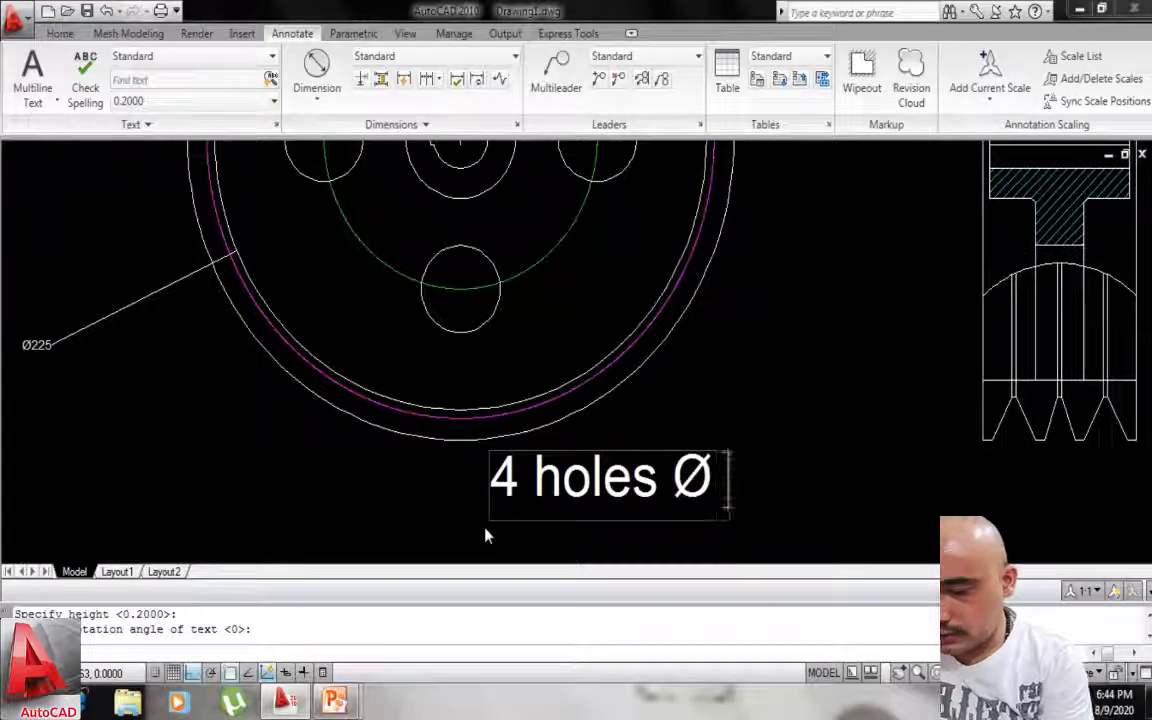
pyautogui.write(' 36')
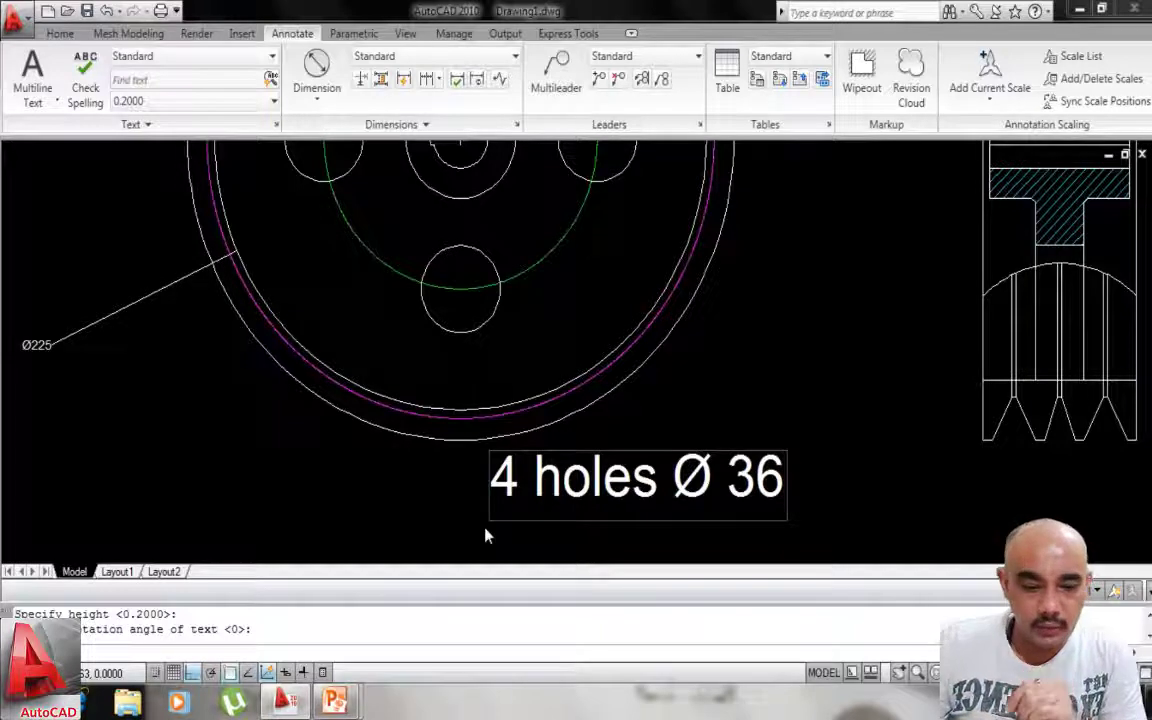
# Complete the hole note with "on Ø125" for the bolt circle diameter.
pyautogui.write('on')
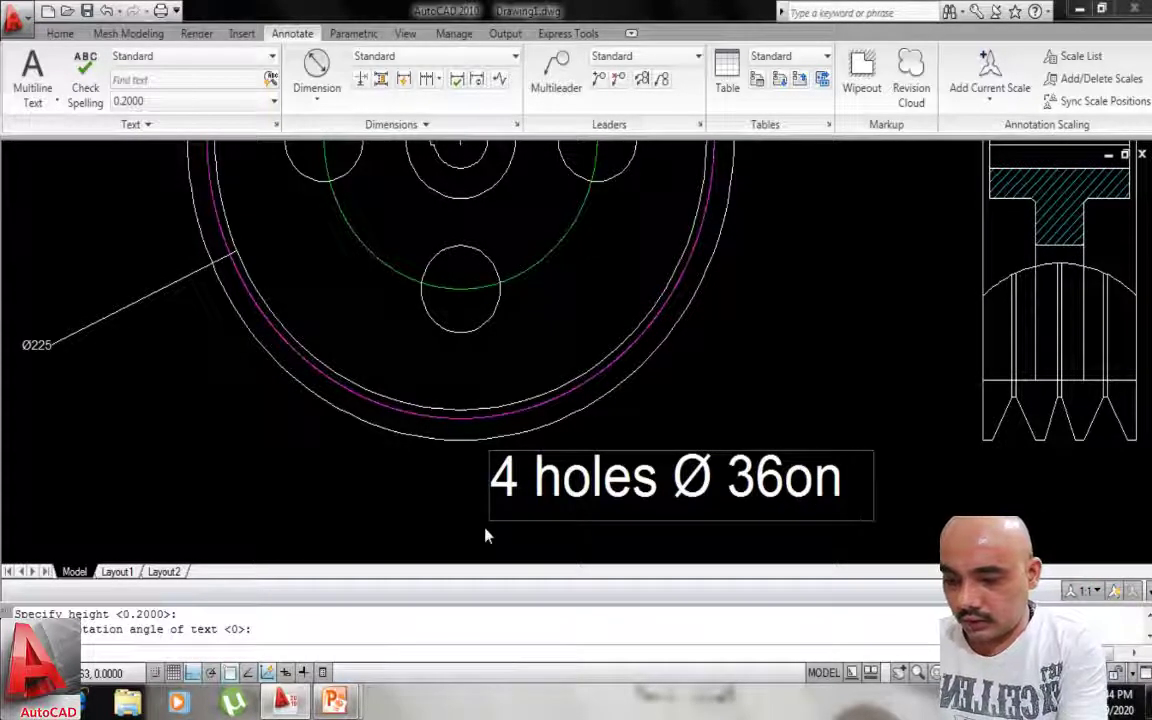
pyautogui.write('%%c')
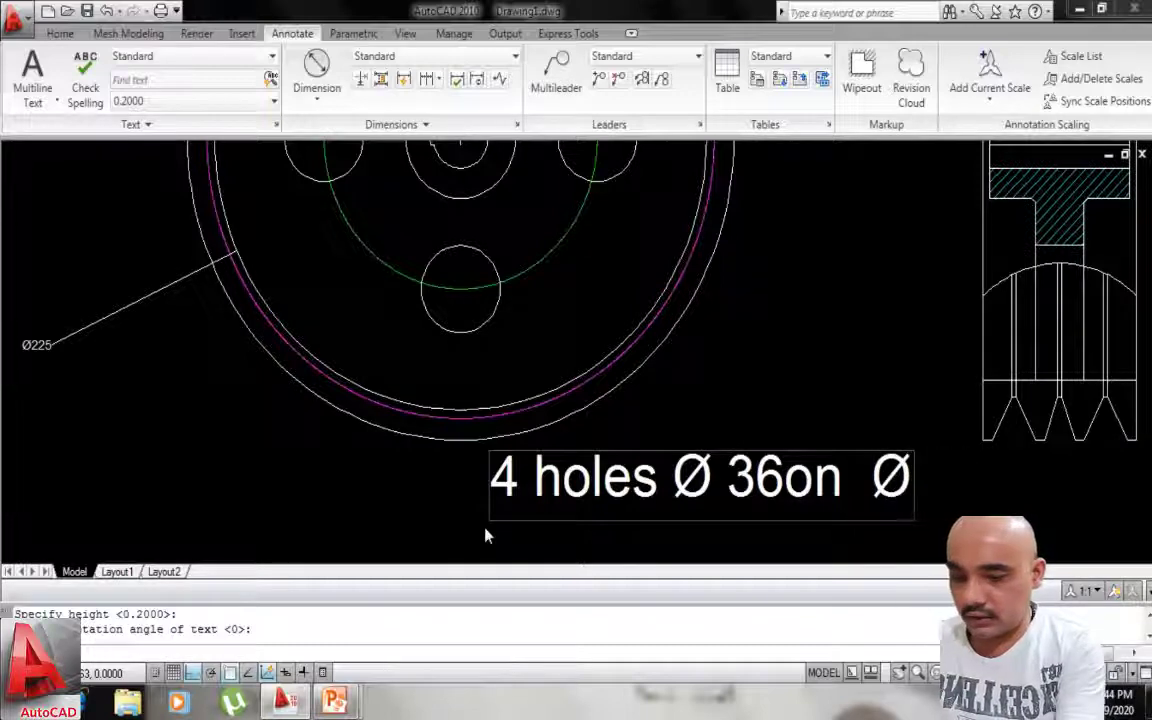
pyautogui.write('125')
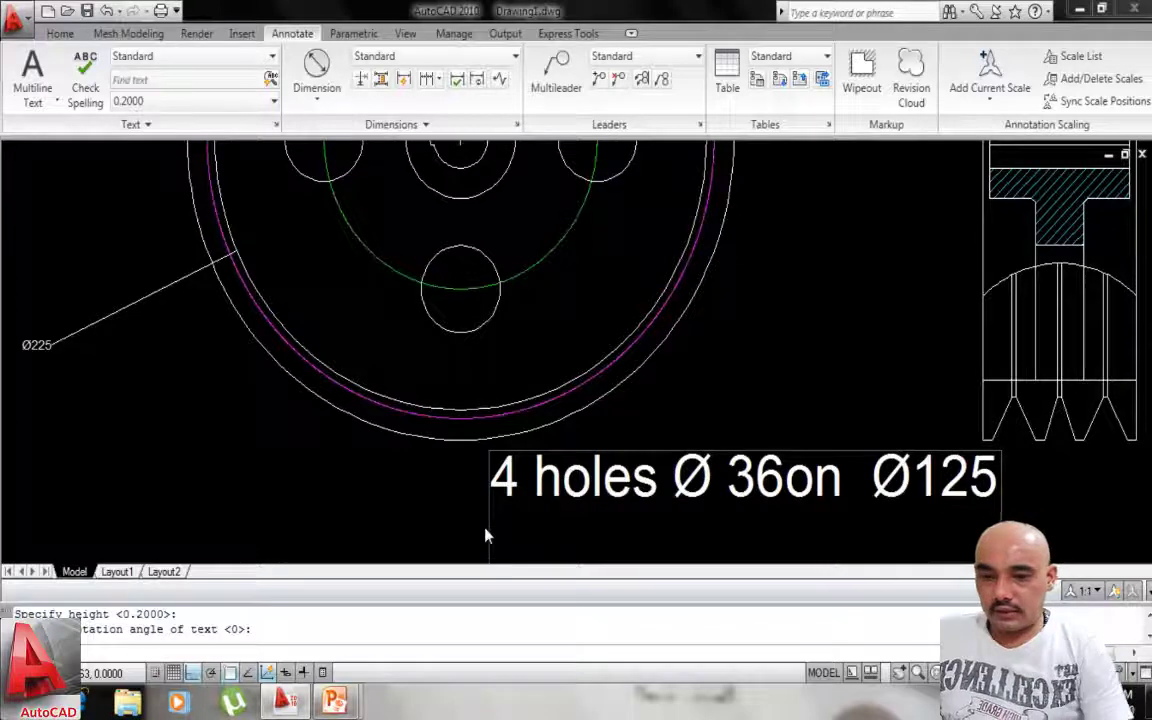
pyautogui.press('Return')
# Try a multileader without text from the lower hole's bottom edge down to the hole note, and erase it.
pyautogui.scroll(-4, 520, 473)
pyautogui.scroll(2, 580, 472)
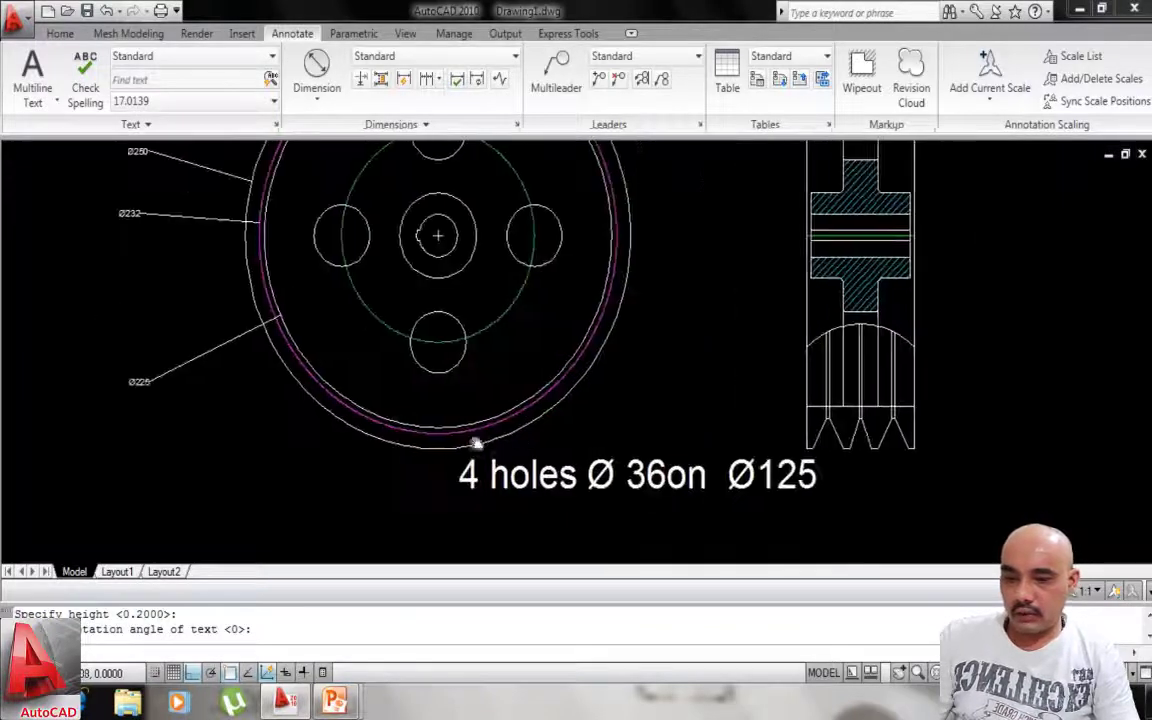
pyautogui.moveTo(476, 442); pyautogui.dragTo(399, 457, button='middle')
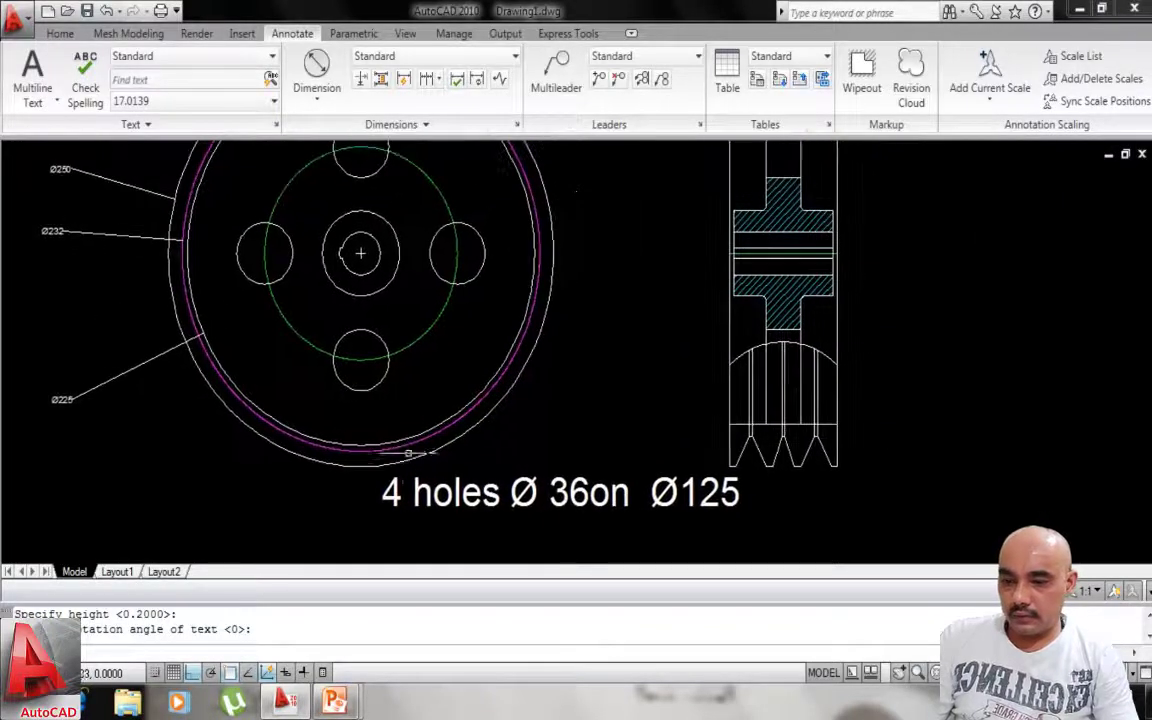
pyautogui.click(558, 100)
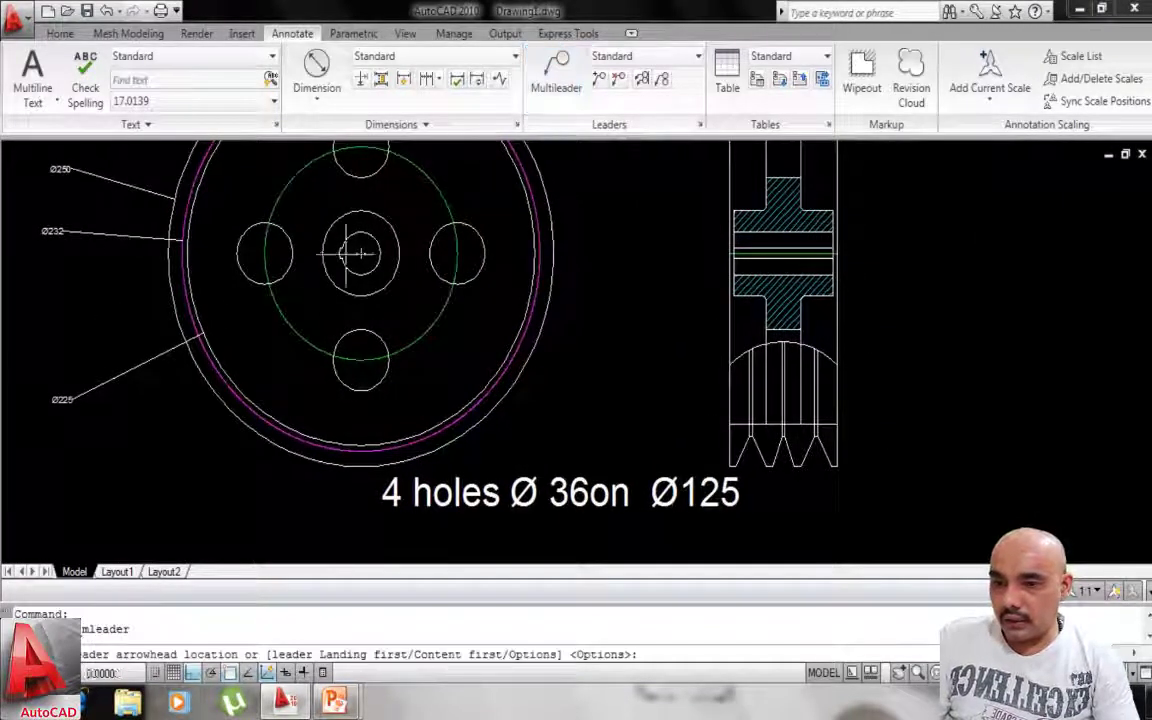
pyautogui.click(360, 390)
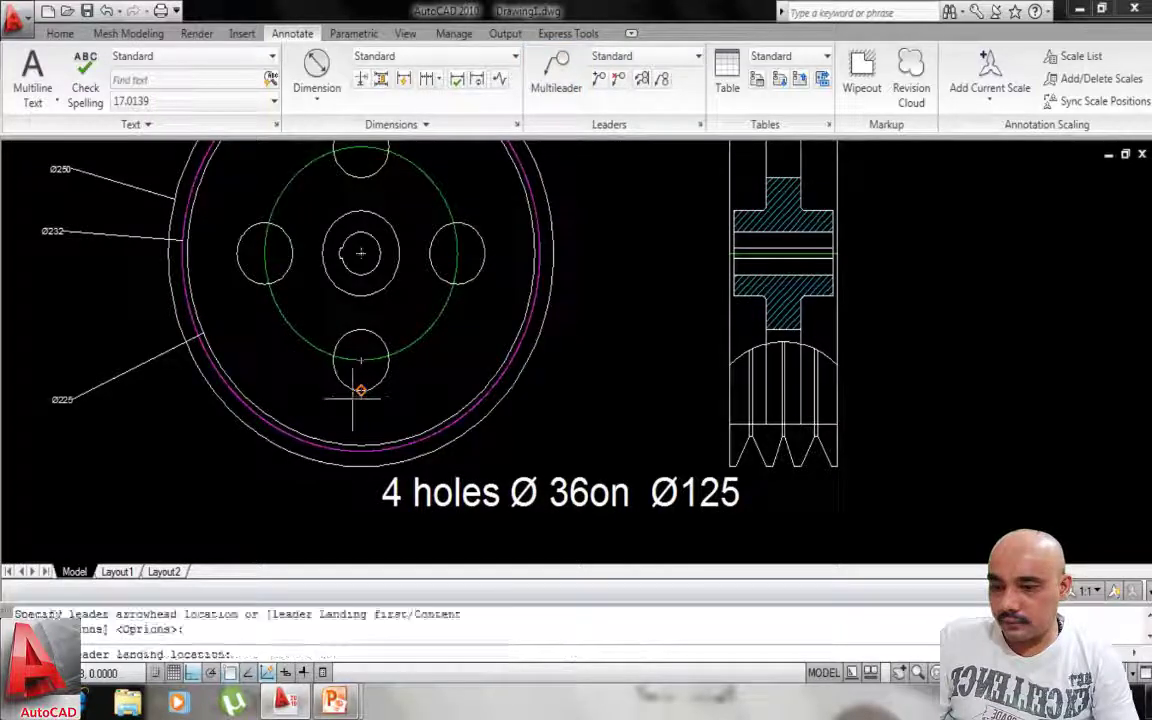
pyautogui.click(368, 484)
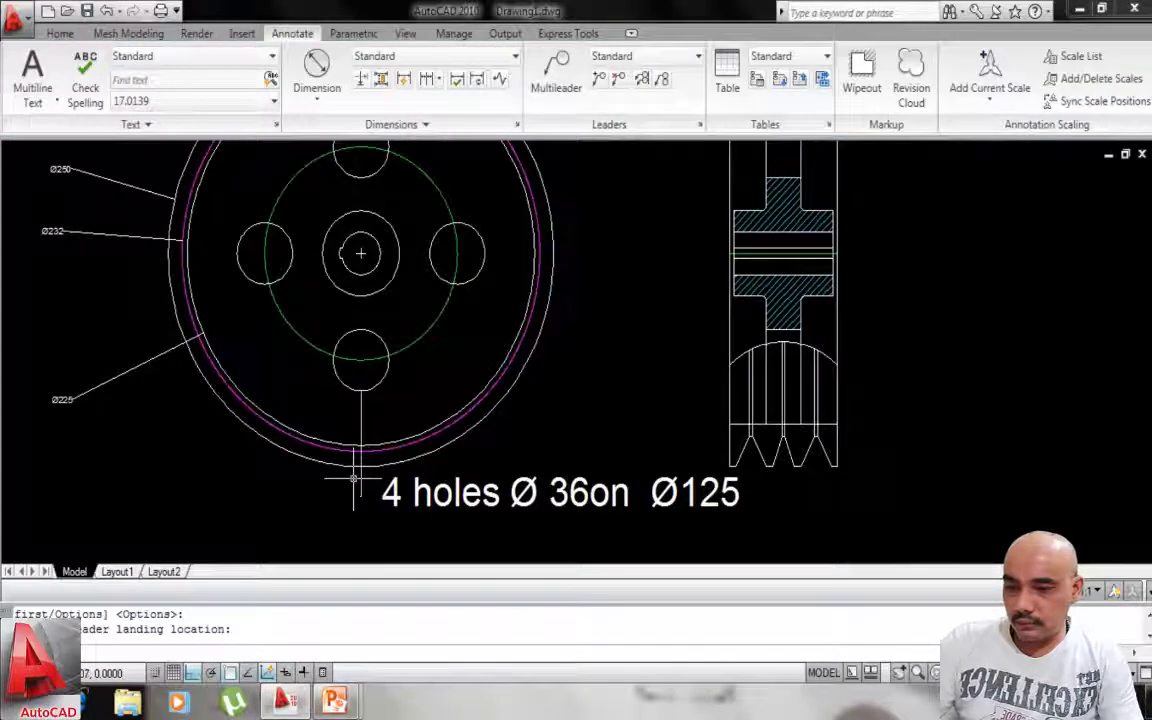
pyautogui.click(361, 484)
pyautogui.press('Delete')
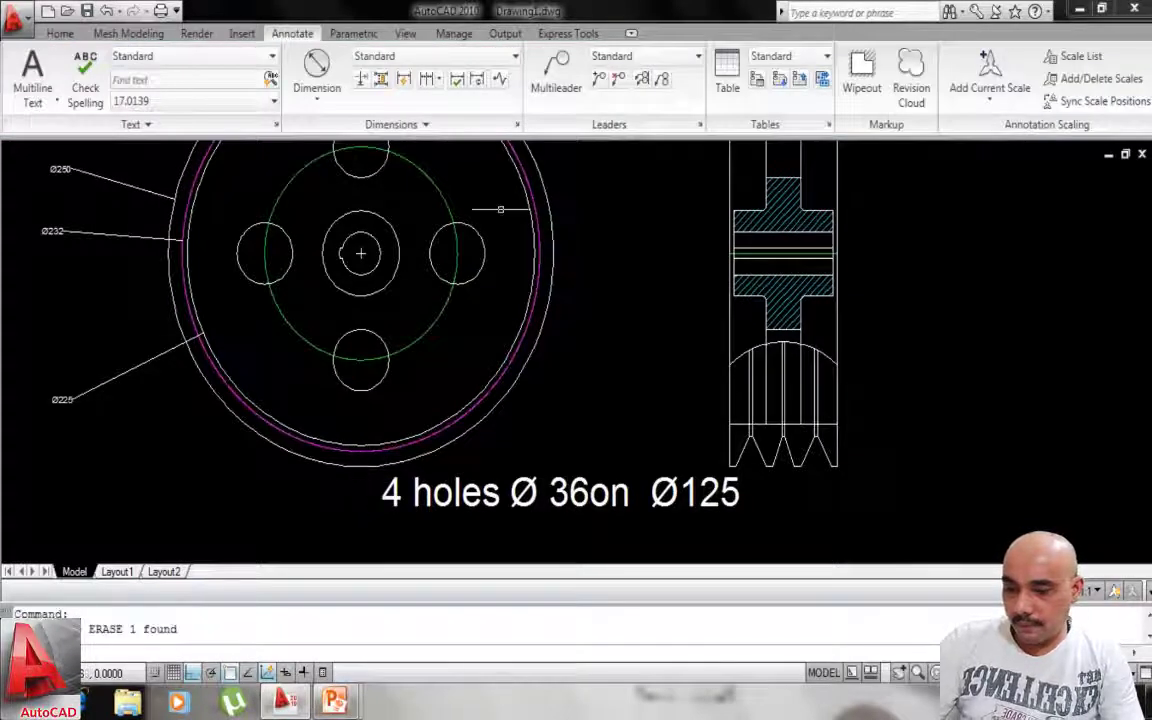
pyautogui.click(601, 82)
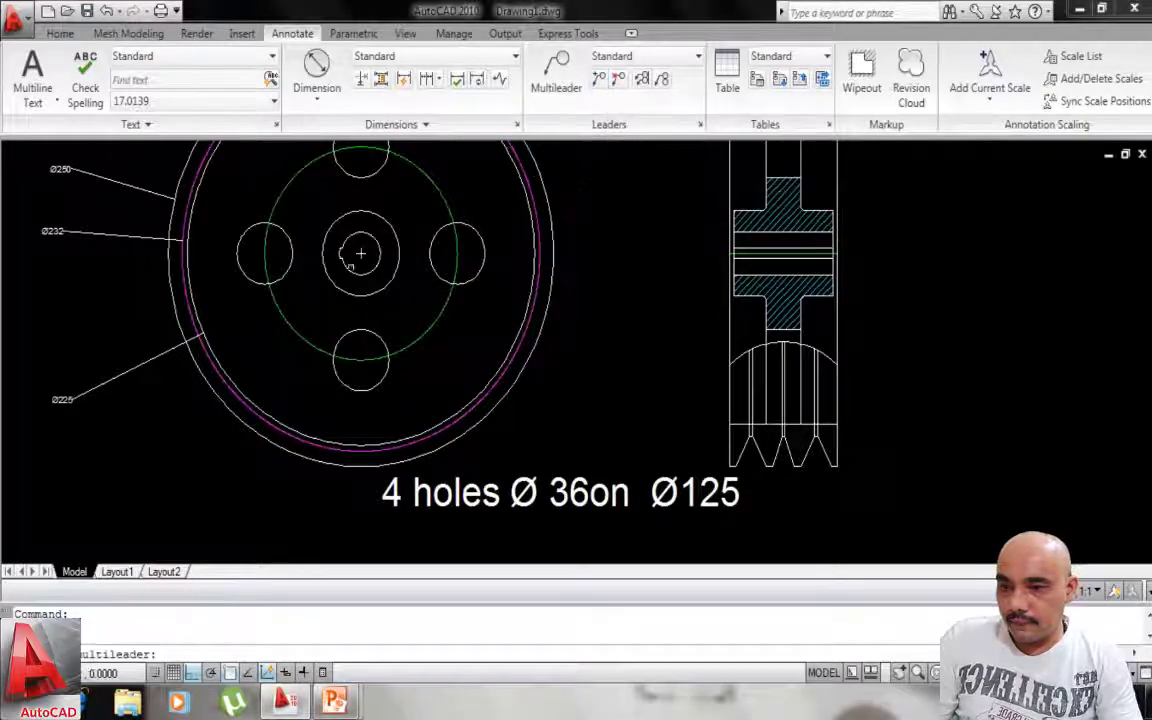
pyautogui.click(350, 394)
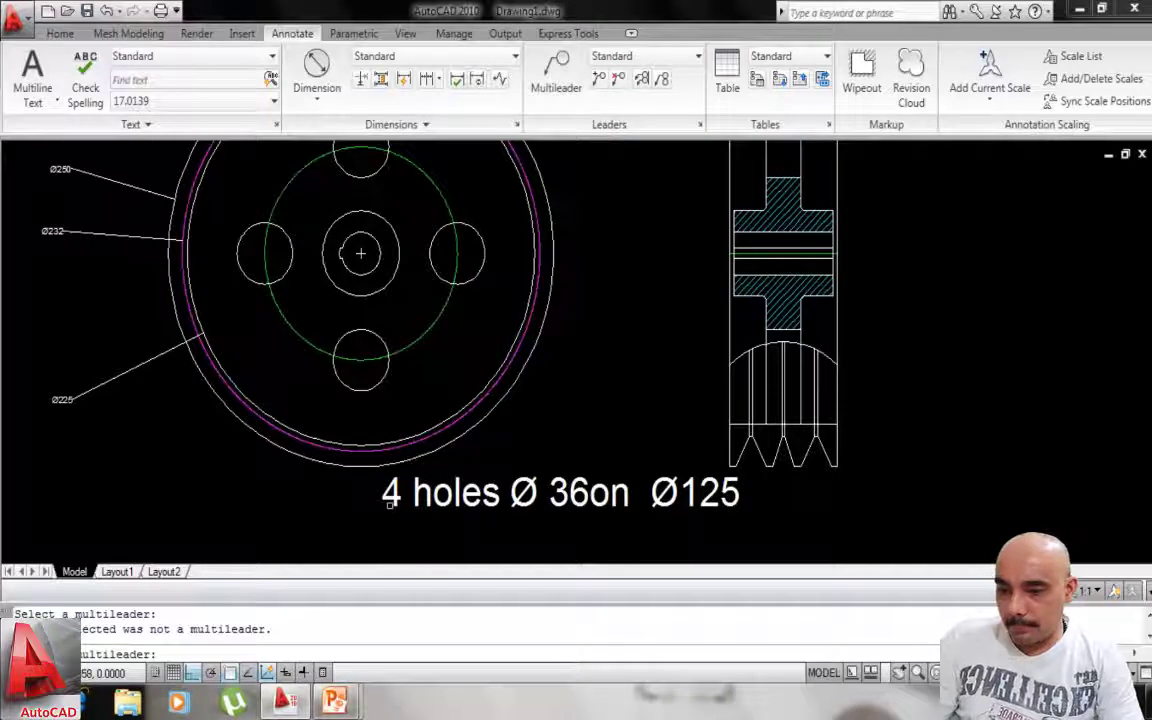
pyautogui.press('Return')
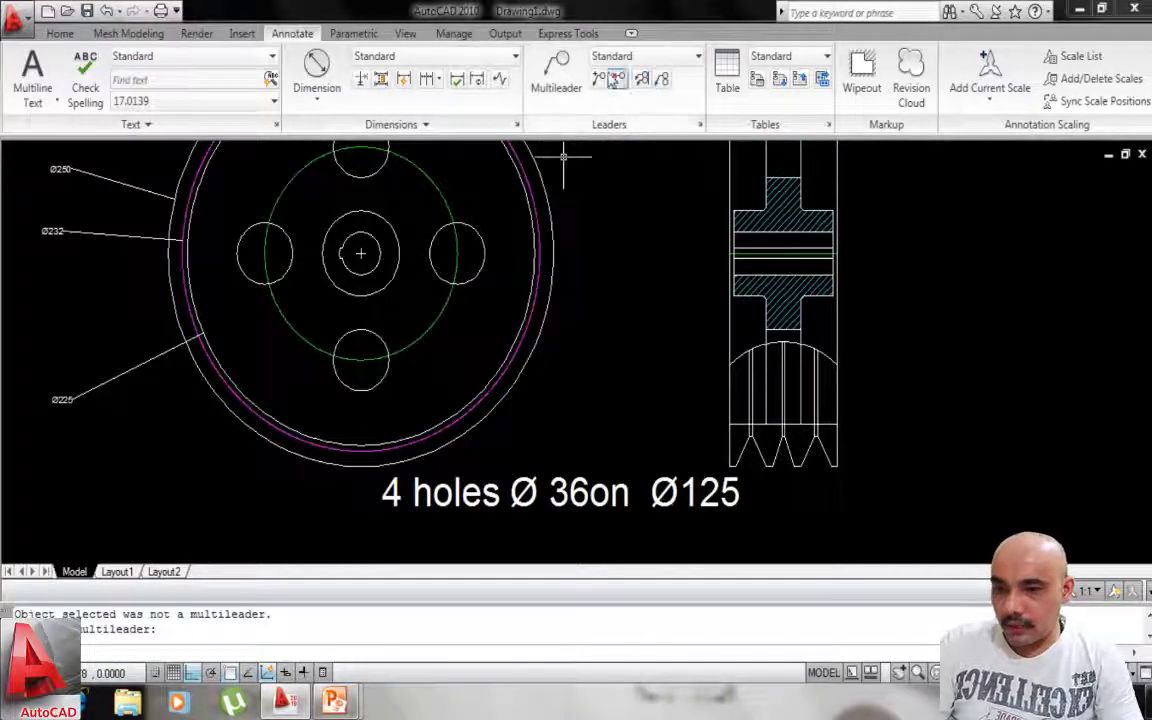
pyautogui.click(678, 56)
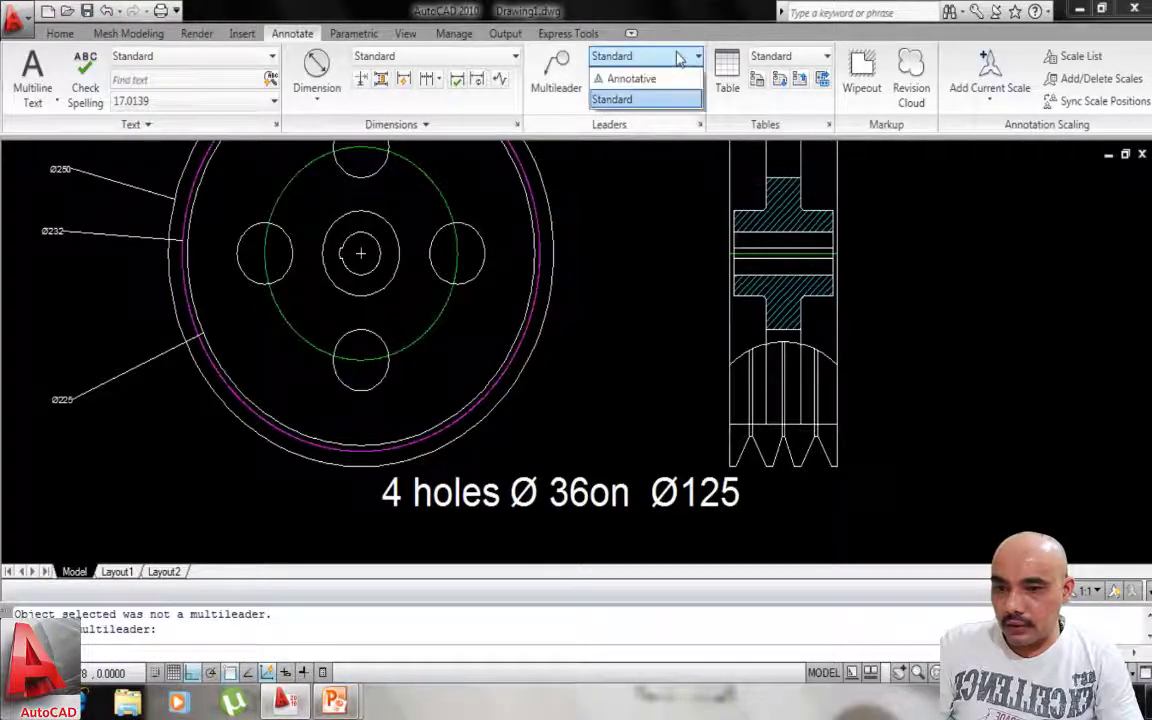
# Try a multileader without text from the left hole's bottom edge to the hole note with Ortho off, and erase it.
pyautogui.click(553, 77)
pyautogui.click(553, 77)
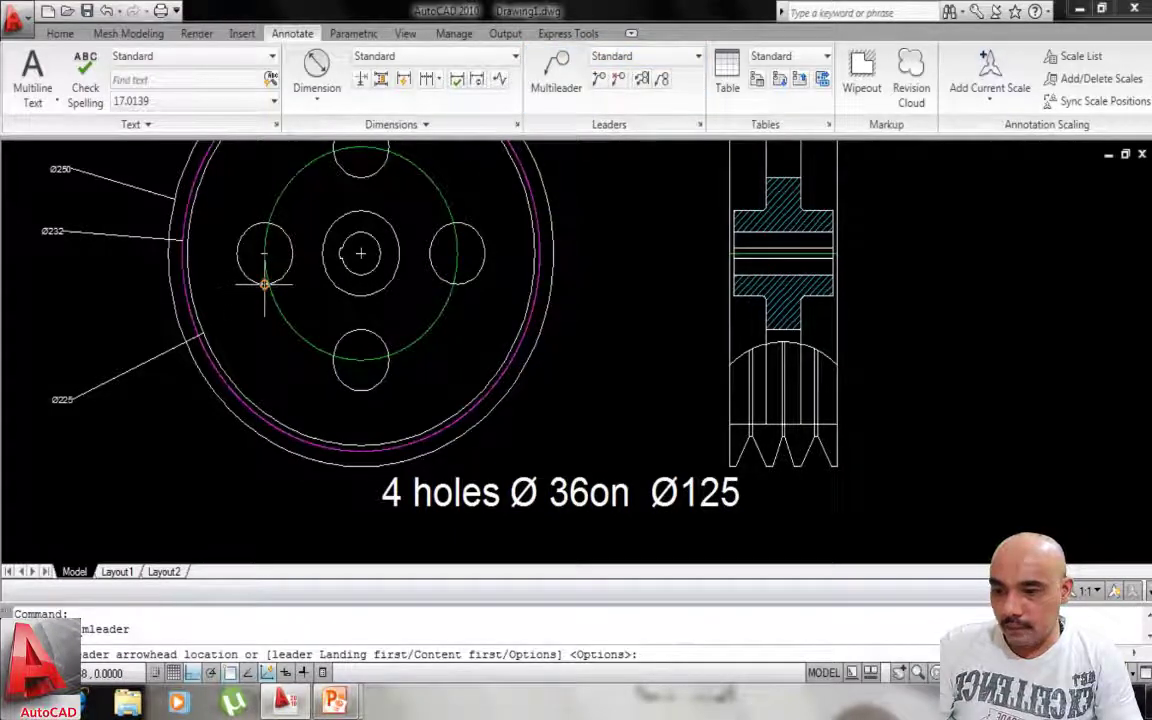
pyautogui.click(264, 283)
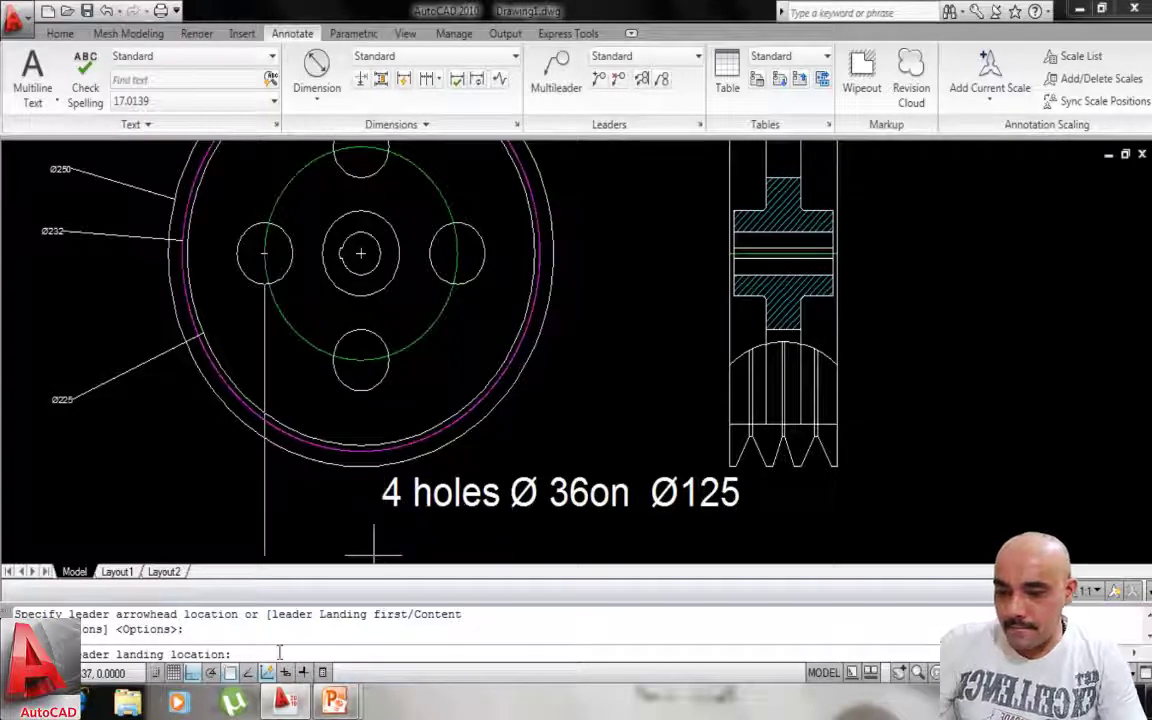
pyautogui.press('F8')
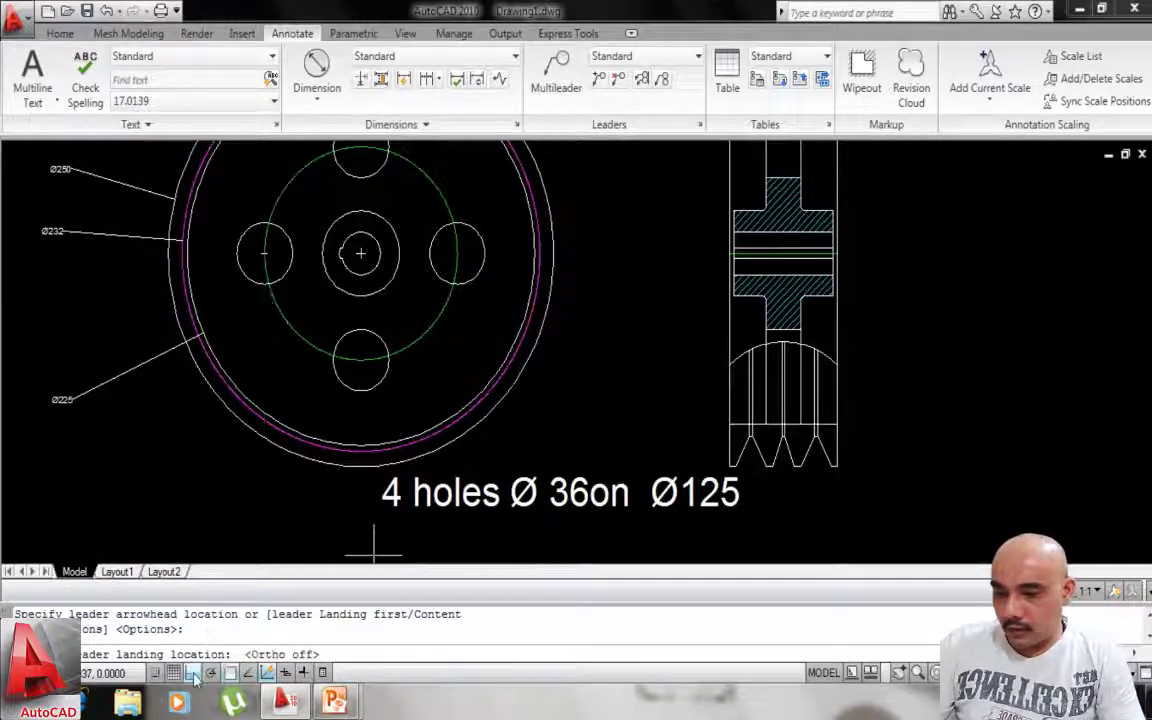
pyautogui.click(371, 490)
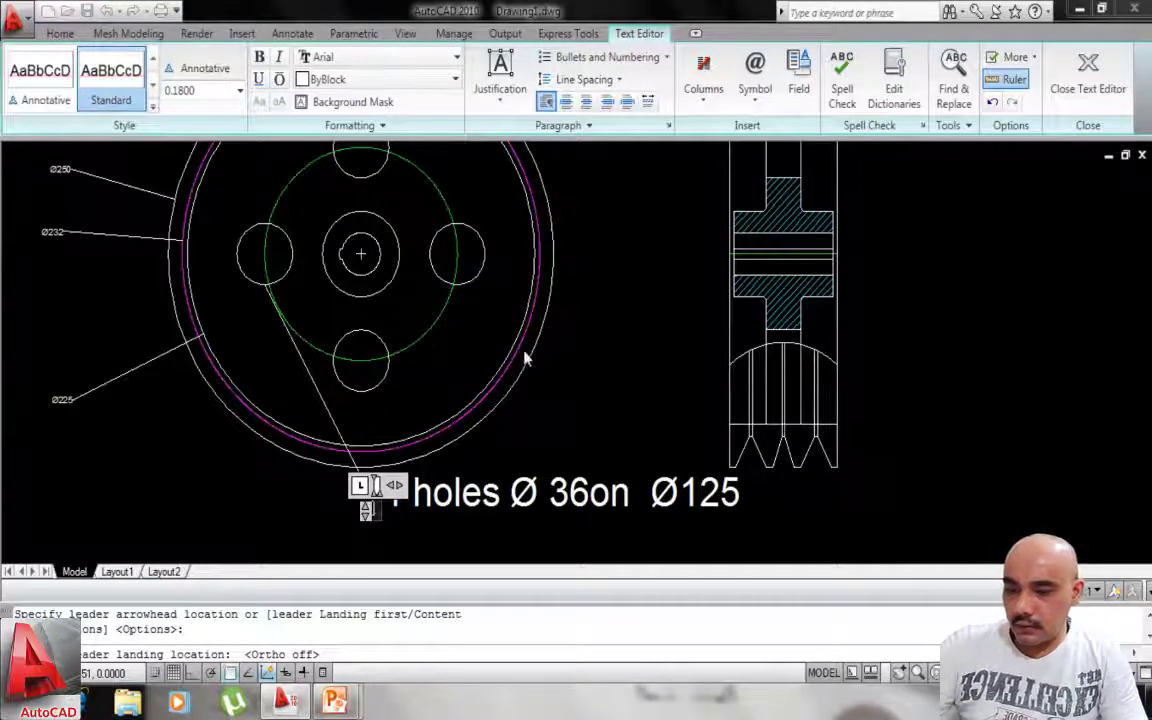
pyautogui.press('Escape')
pyautogui.click(611, 357)
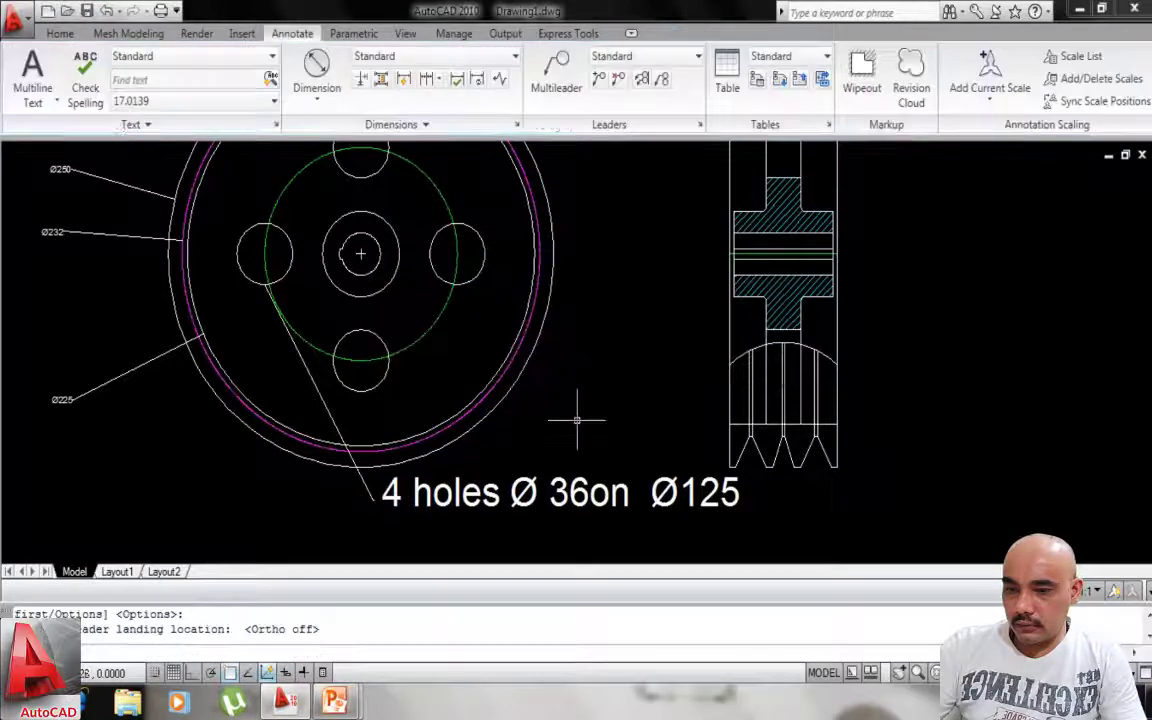
pyautogui.click(332, 419)
pyautogui.write('e')
pyautogui.press('Return')
# Add a diameter dimension to the front view's hub circle, with its text above the right-hand hole.
pyautogui.moveTo(580, 429)
pyautogui.mouseDown(button='middle')
pyautogui.moveTo(530, 422)
pyautogui.moveTo(511, 468)
pyautogui.mouseUp(button='middle')
pyautogui.moveTo(332, 310); pyautogui.dragTo(364, 384, button='middle')
pyautogui.scroll(6, 331, 292)
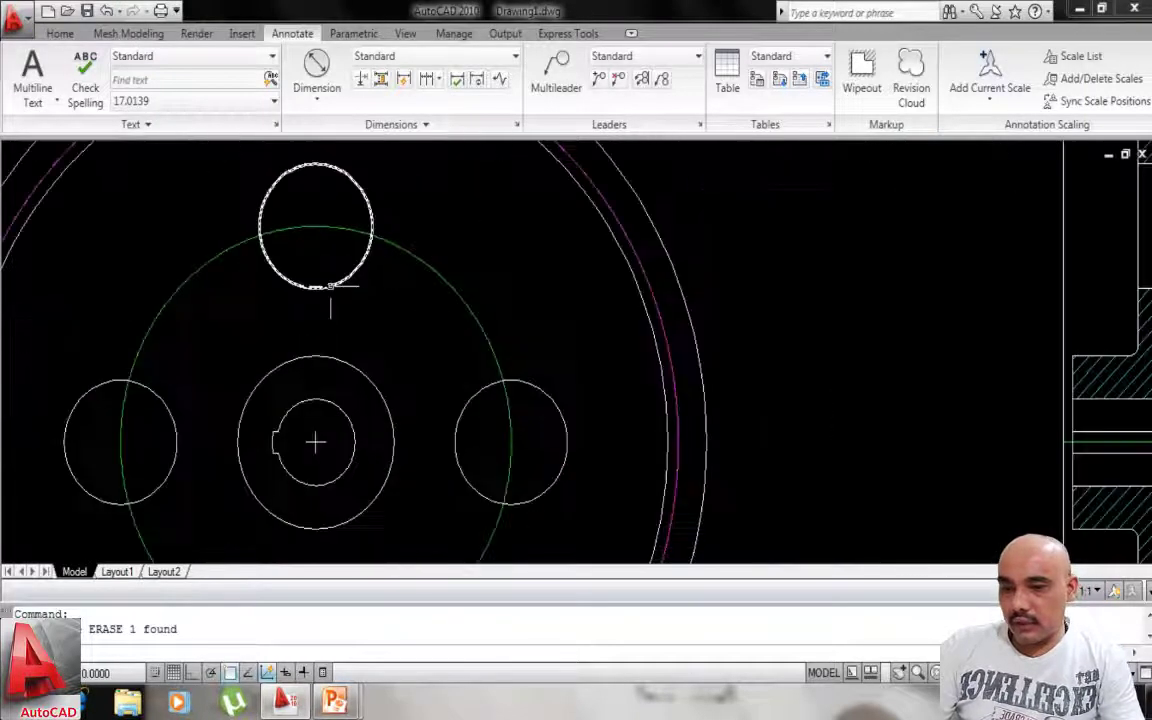
pyautogui.moveTo(332, 286); pyautogui.dragTo(340, 300, button='middle')
pyautogui.scroll(-5, 344, 291)
pyautogui.scroll(4, 332, 379)
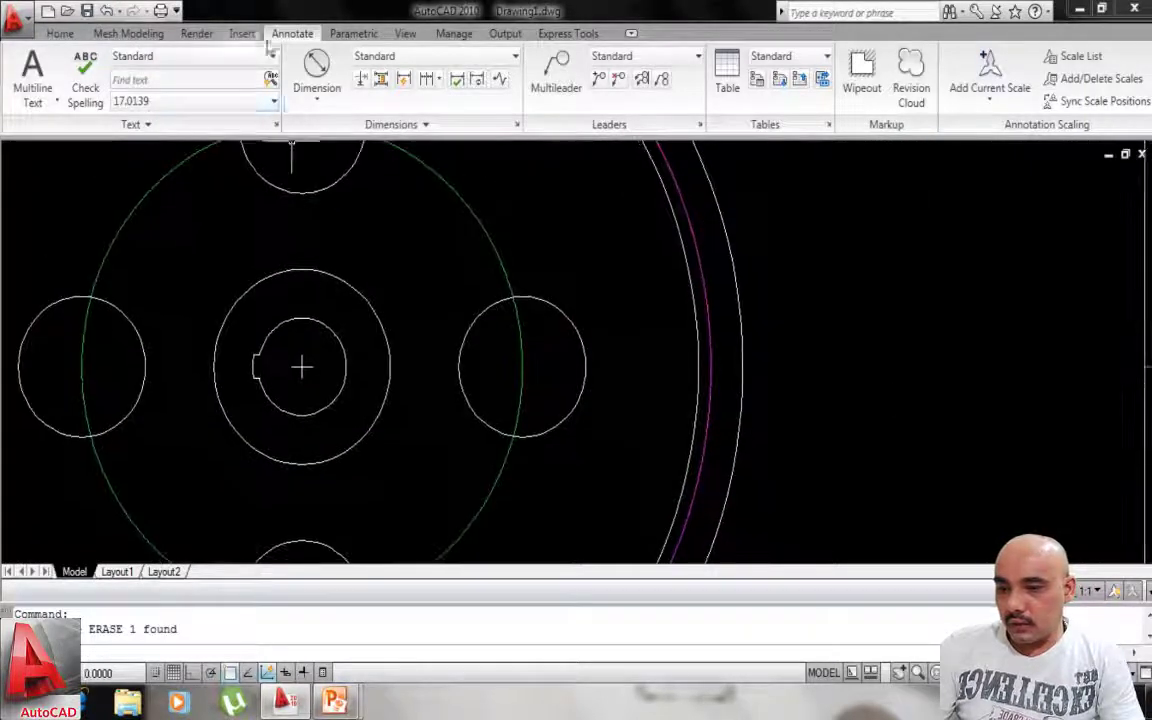
pyautogui.click(317, 97)
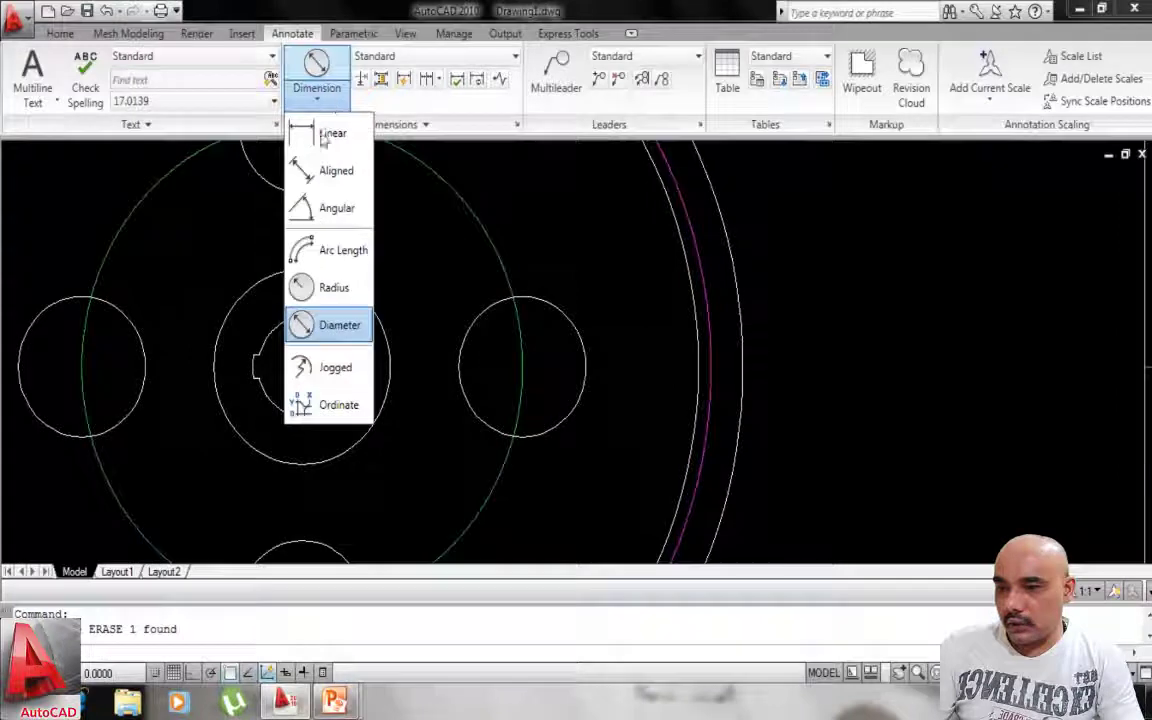
pyautogui.click(334, 325)
pyautogui.click(330, 284)
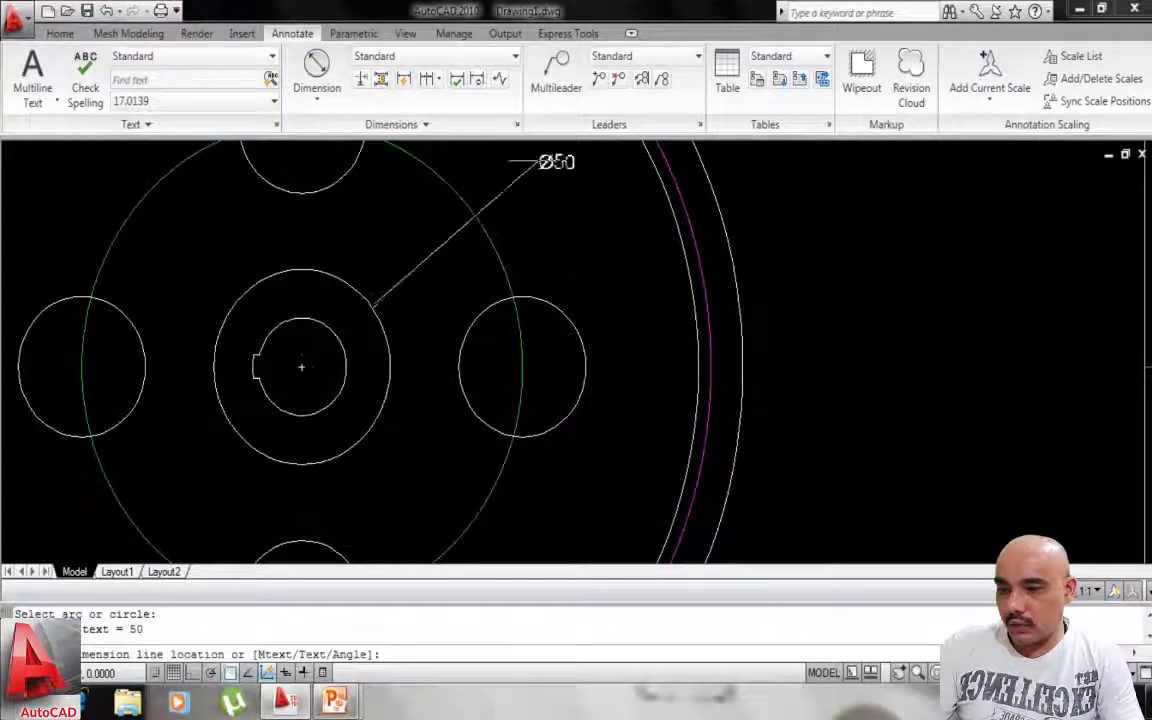
pyautogui.click(548, 186)
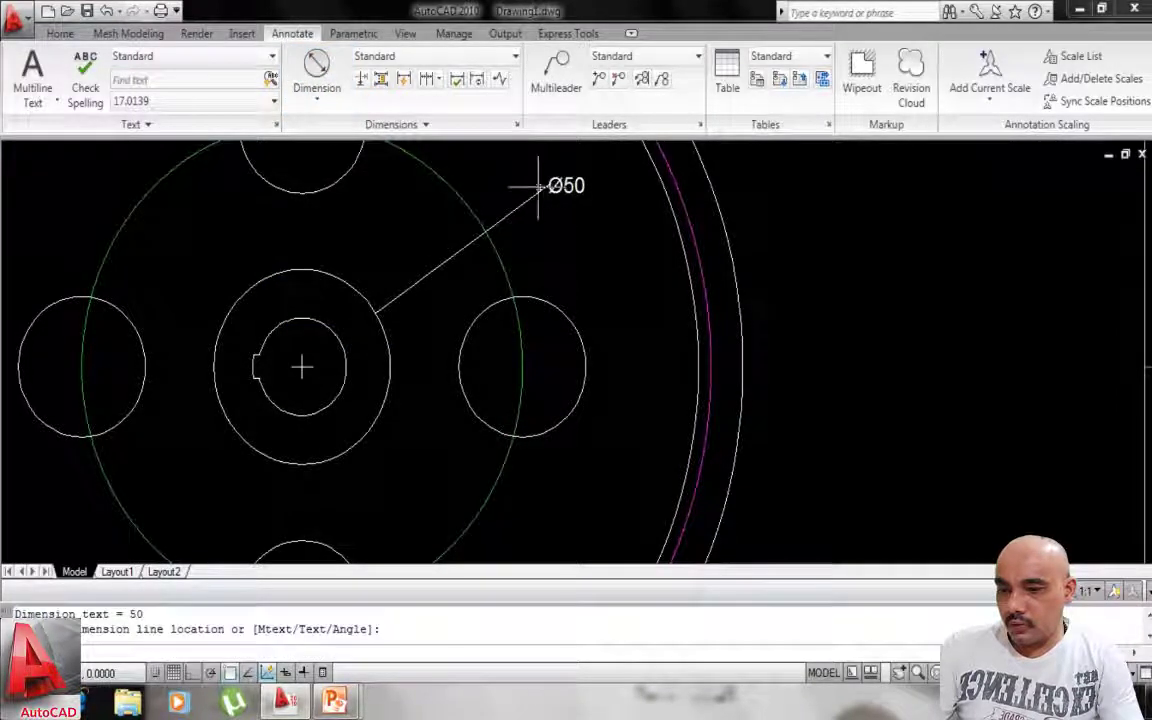
# Add a diameter dimension to the keyed bore circle, placing its text just below the hub diameter dimension.
pyautogui.click(316, 72)
pyautogui.click(345, 367)
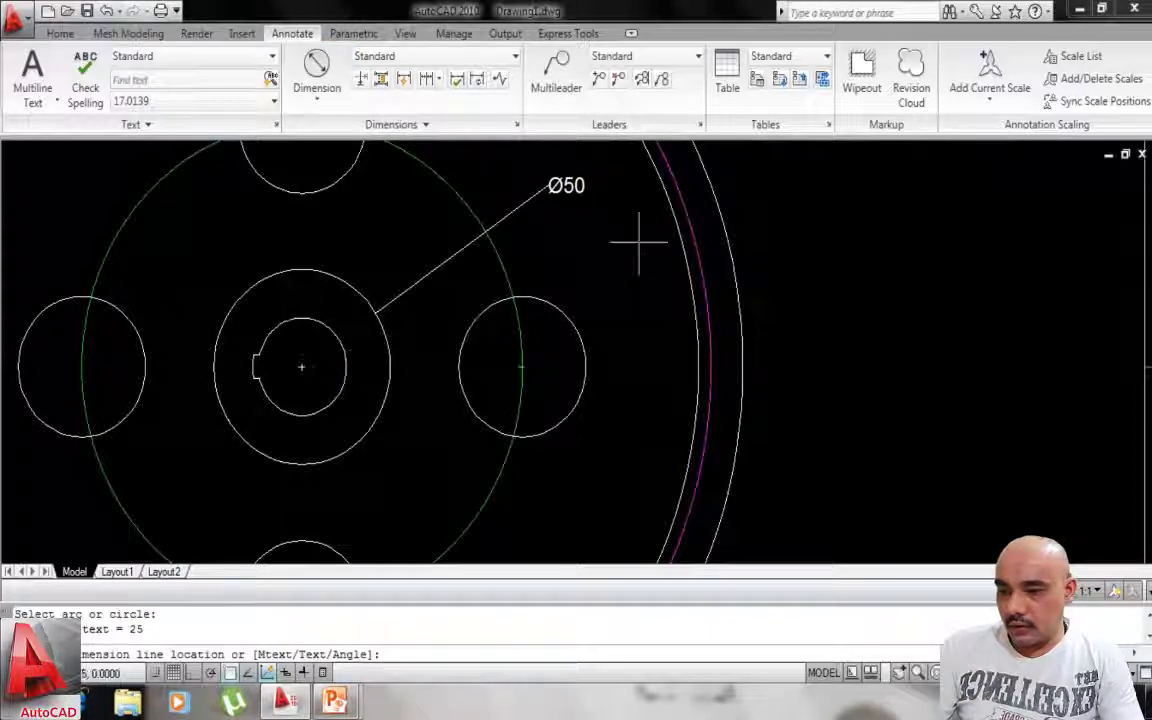
pyautogui.click(578, 237)
# Add a linear dimension for the section view's overall rim width, placed above the V-grooves.
pyautogui.scroll(-4, 652, 286)
pyautogui.moveTo(702, 337); pyautogui.dragTo(414, 475, button='middle')
pyautogui.scroll(4, 558, 310)
pyautogui.moveTo(628, 324); pyautogui.dragTo(513, 363, button='middle')
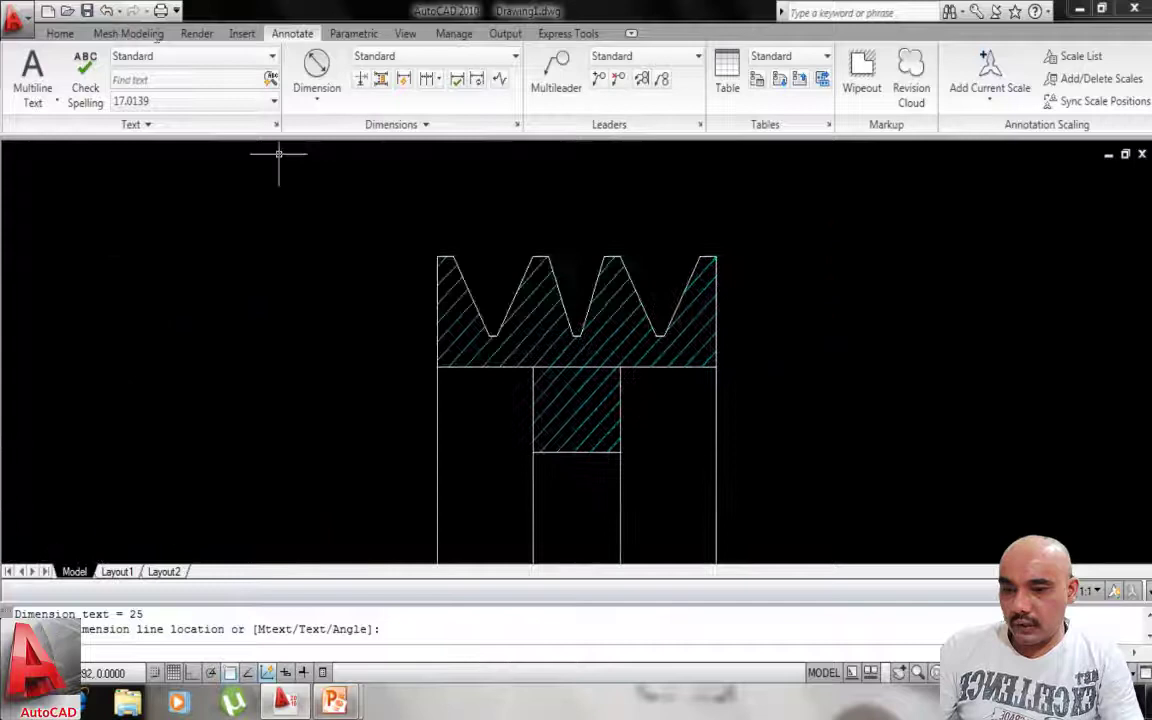
pyautogui.click(324, 108)
pyautogui.click(329, 126)
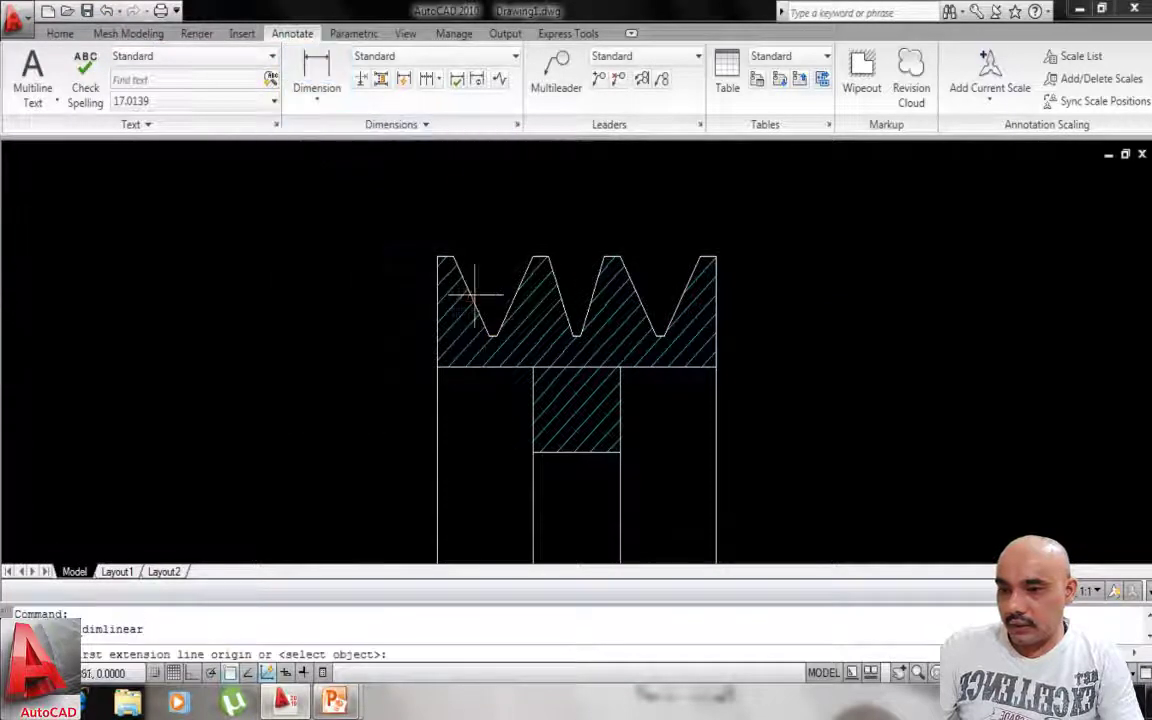
pyautogui.click(437, 256)
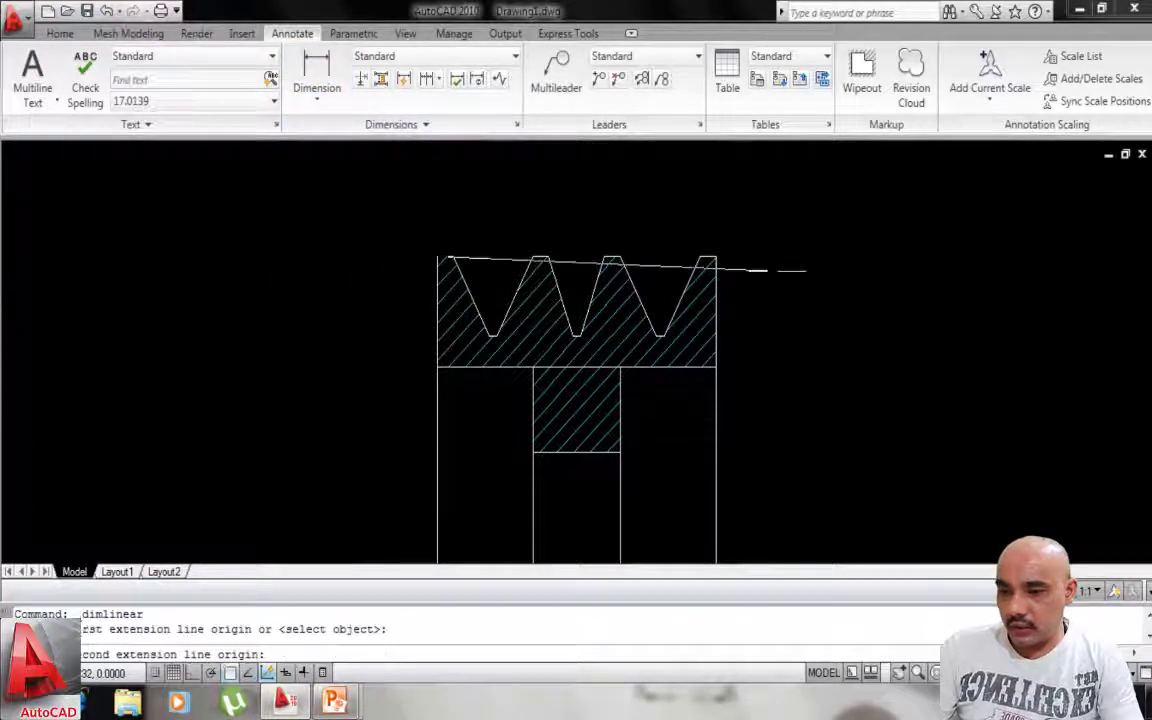
pyautogui.click(716, 256)
pyautogui.click(618, 193)
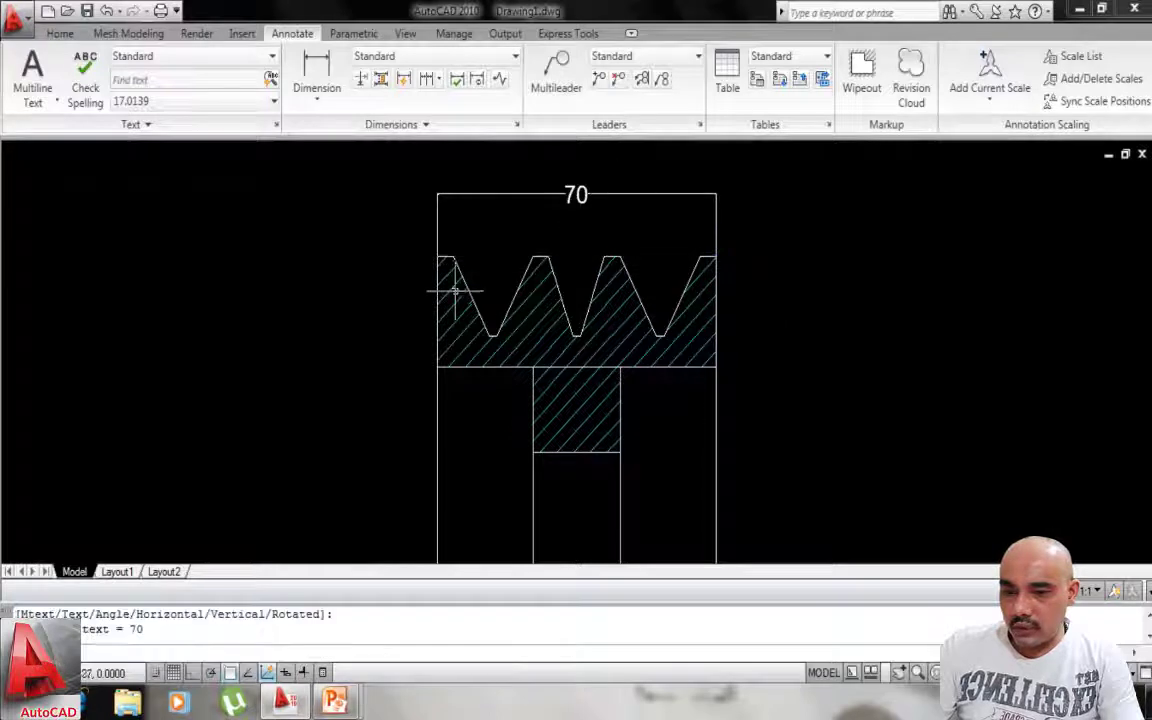
# Add a linear dimension for the width of the leftmost flat rim land, placed below the overall width dimension.
pyautogui.press('Return')
pyautogui.click(439, 256)
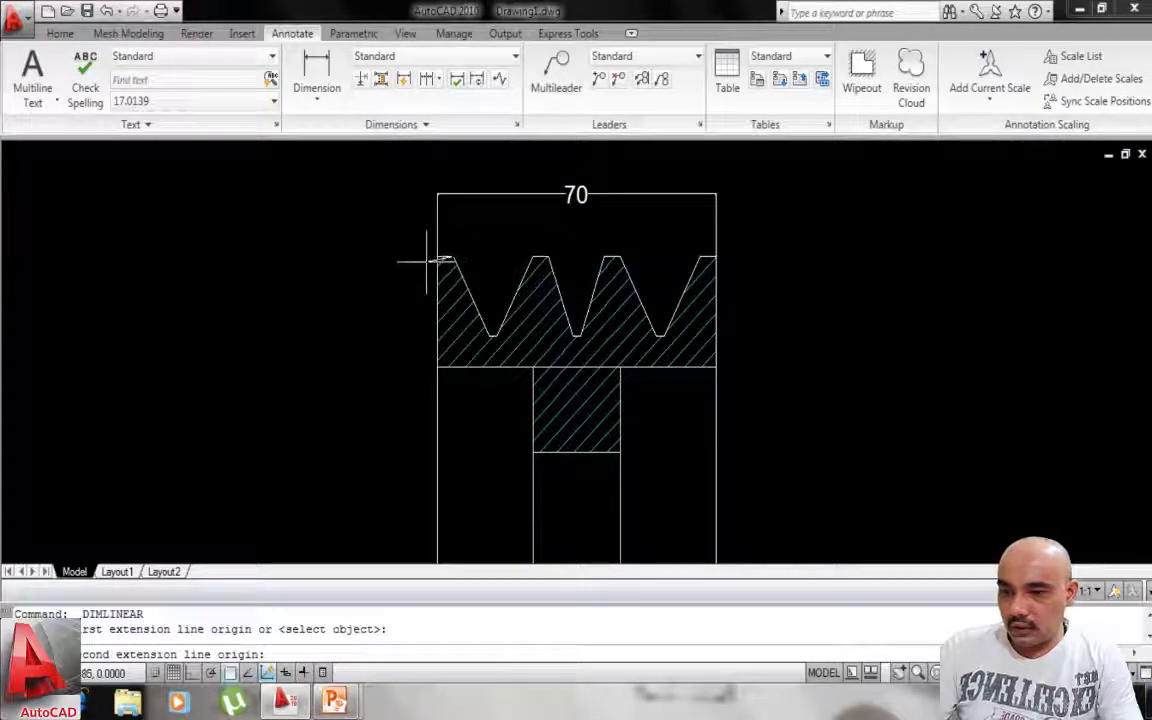
pyautogui.click(438, 256)
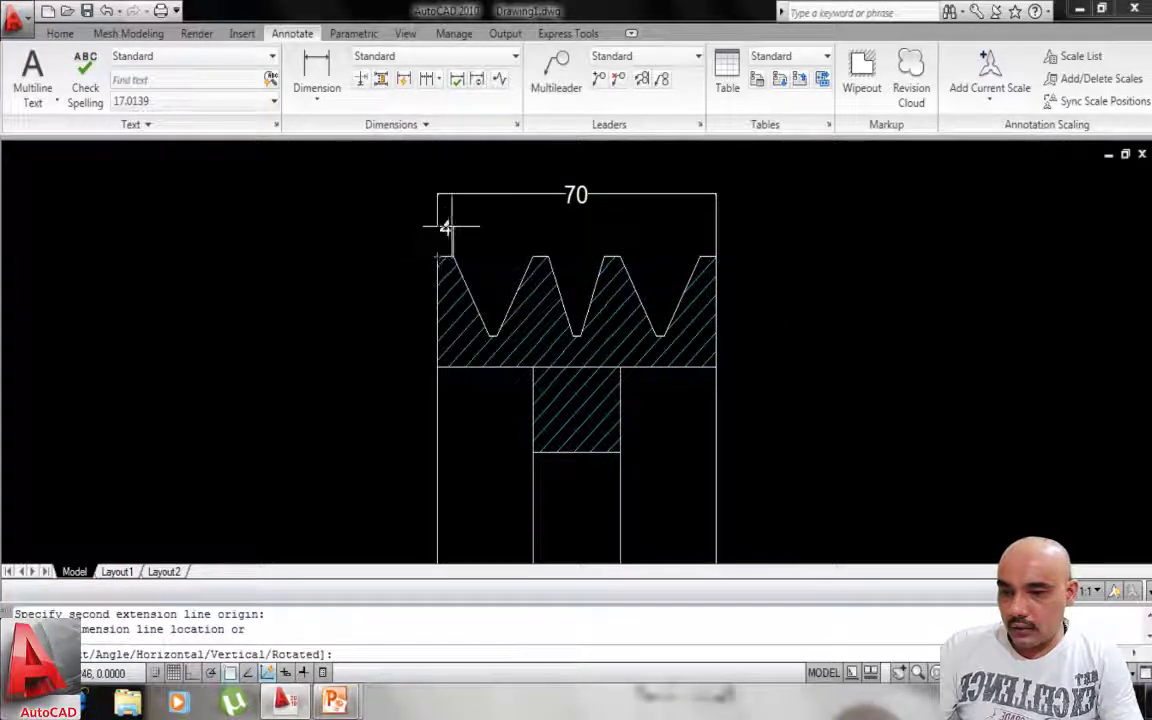
pyautogui.click(446, 228)
pyautogui.moveTo(372, 182); pyautogui.dragTo(329, 158, button='middle')
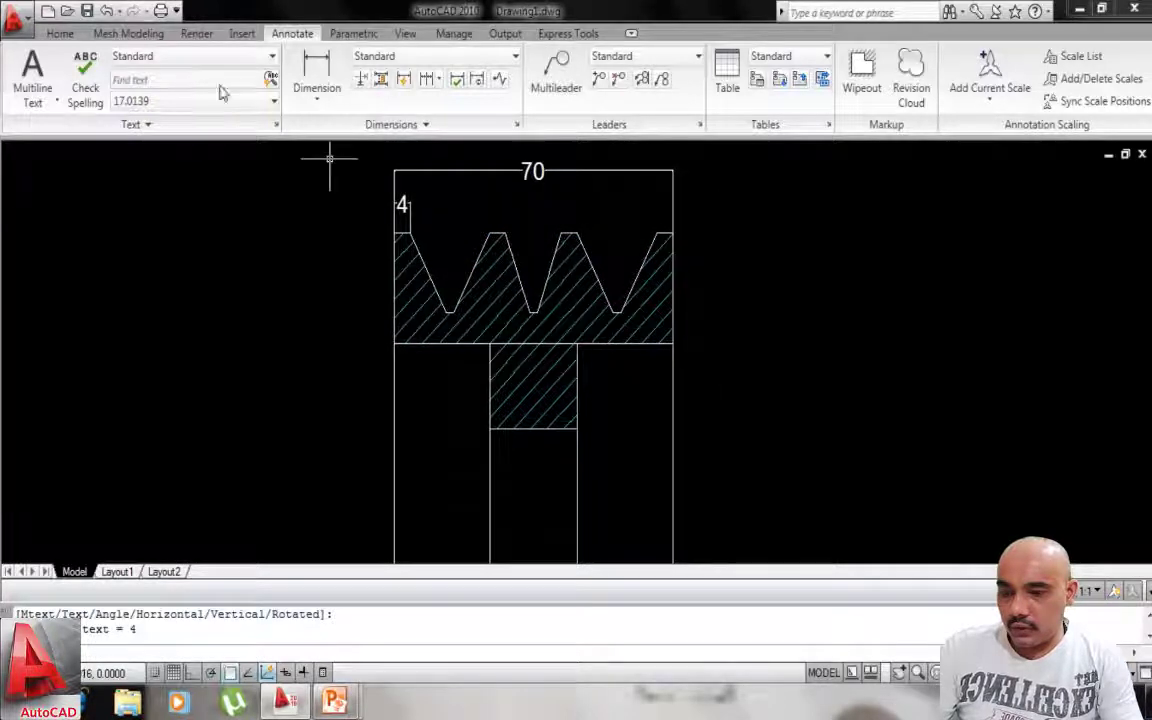
pyautogui.click(318, 104)
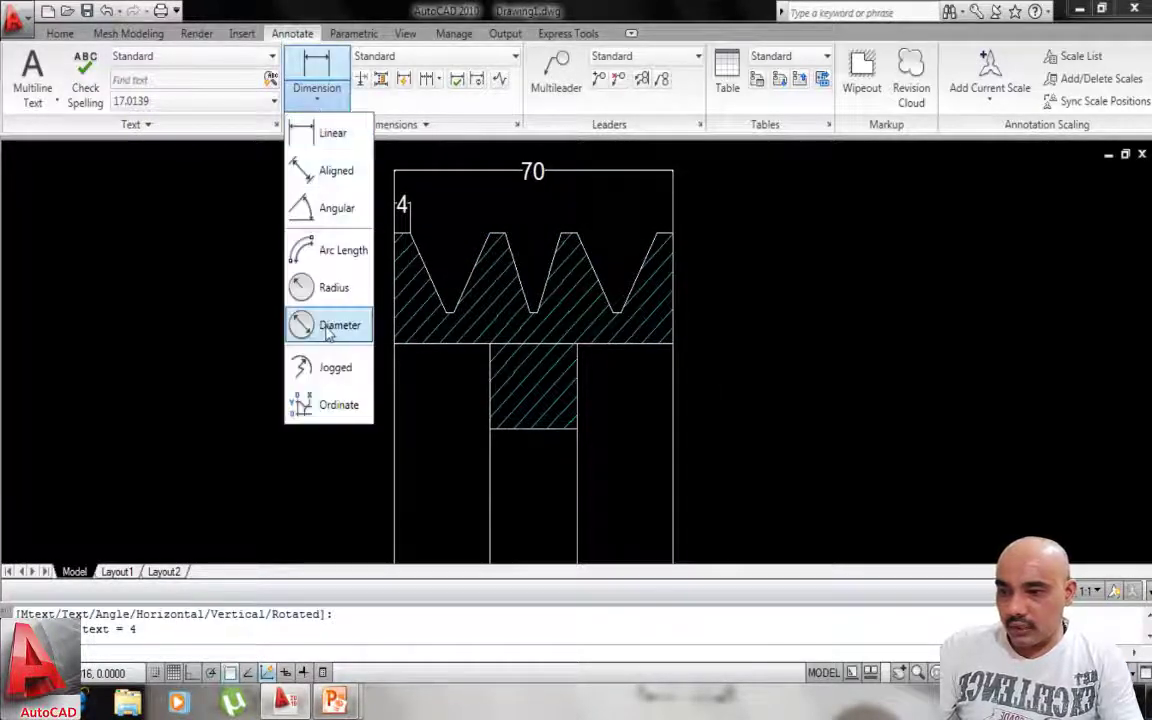
pyautogui.click(332, 208)
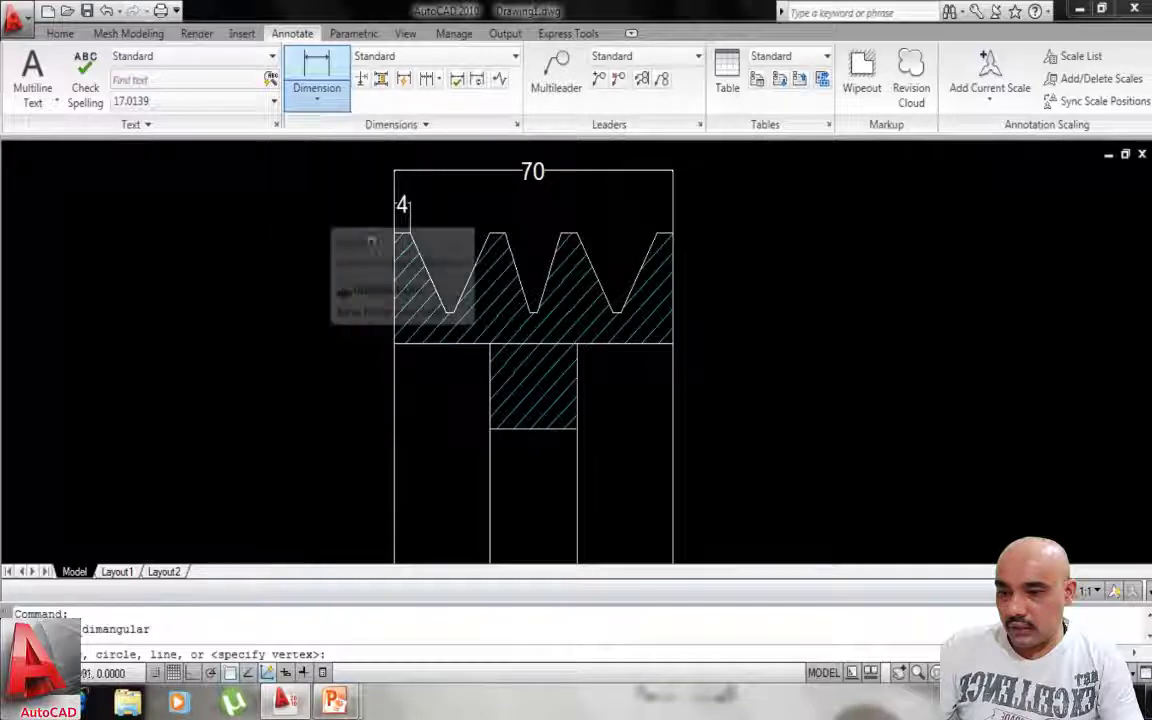
pyautogui.click(425, 265)
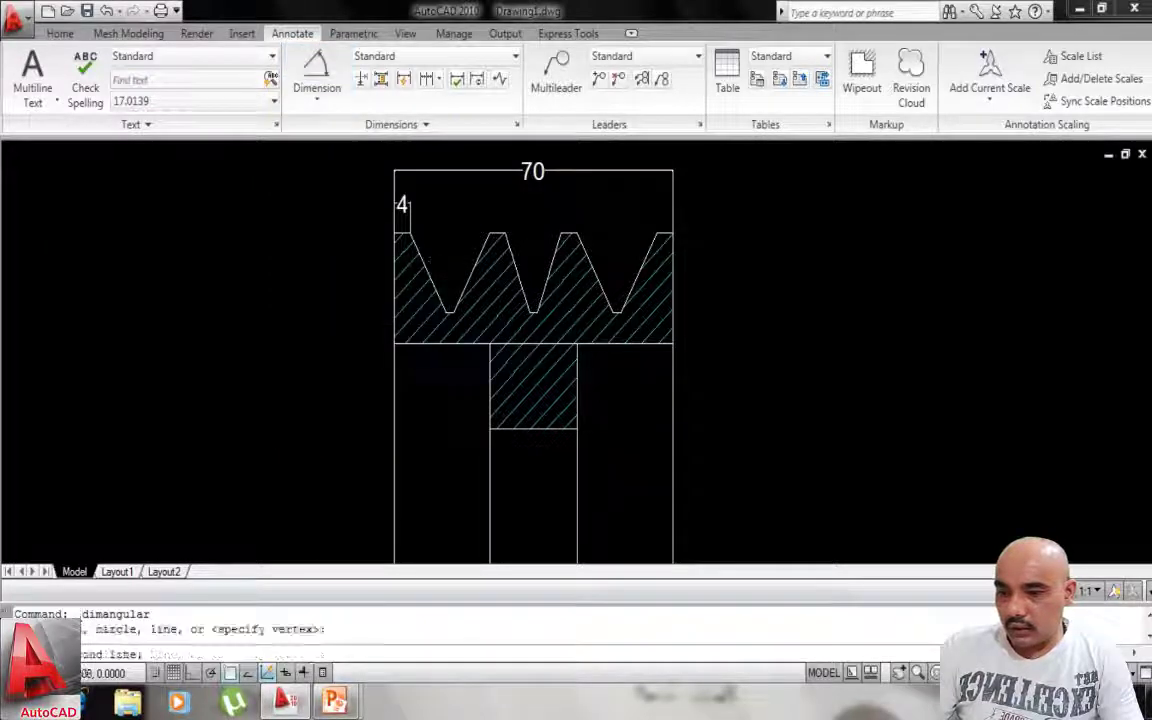
pyautogui.click(470, 272)
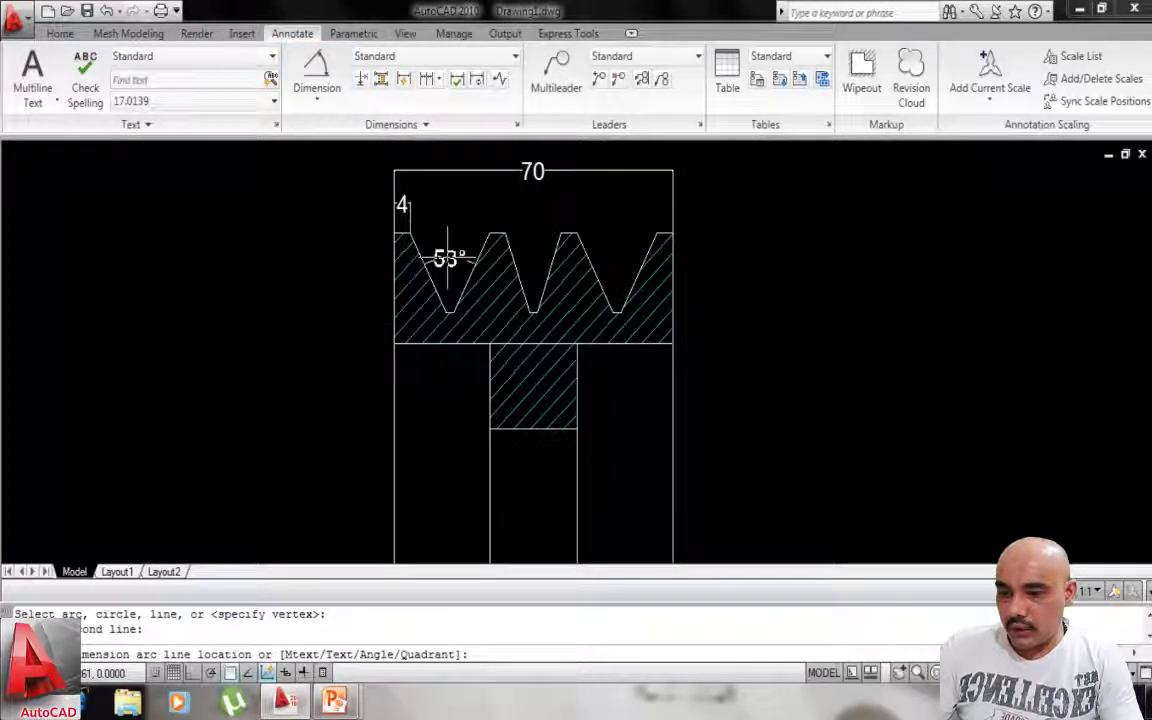
pyautogui.press('Escape')
# Add a linear dimension for the opening width of the section view's leftmost V-groove, placed just above the rim beside the land's width dimension.
pyautogui.scroll(-2, 452, 290)
pyautogui.scroll(3, 452, 290)
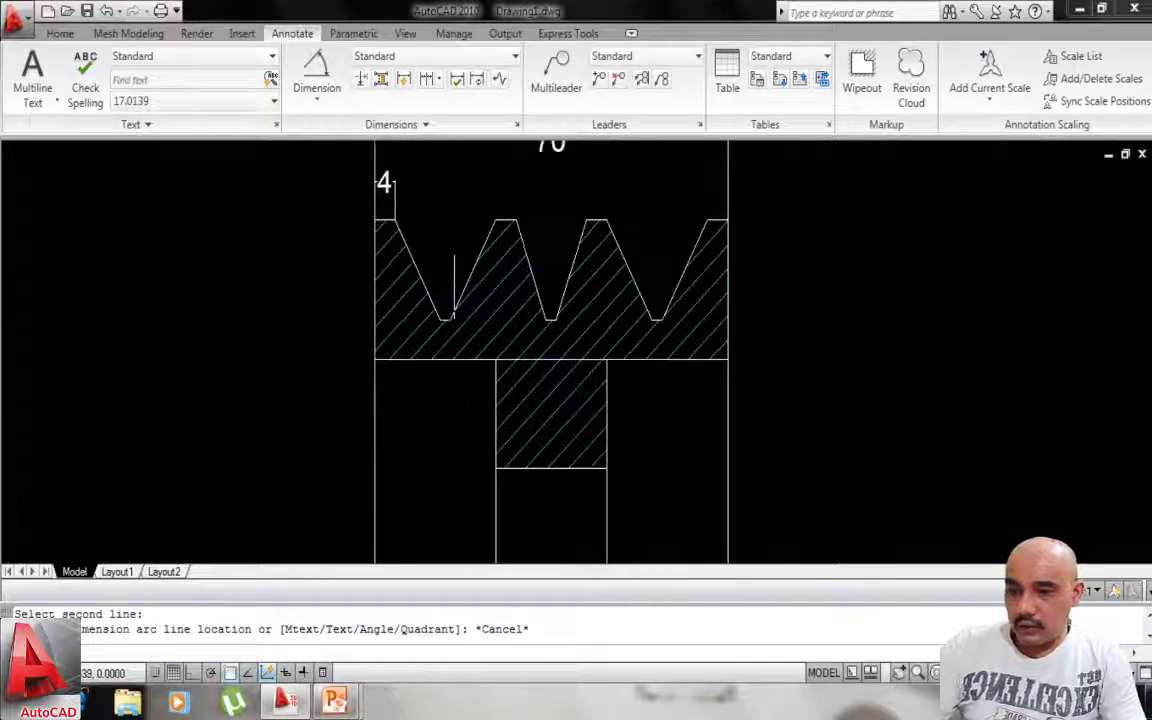
pyautogui.scroll(-3, 458, 291)
pyautogui.moveTo(446, 296); pyautogui.dragTo(328, 299, button='middle')
pyautogui.scroll(3, 355, 318)
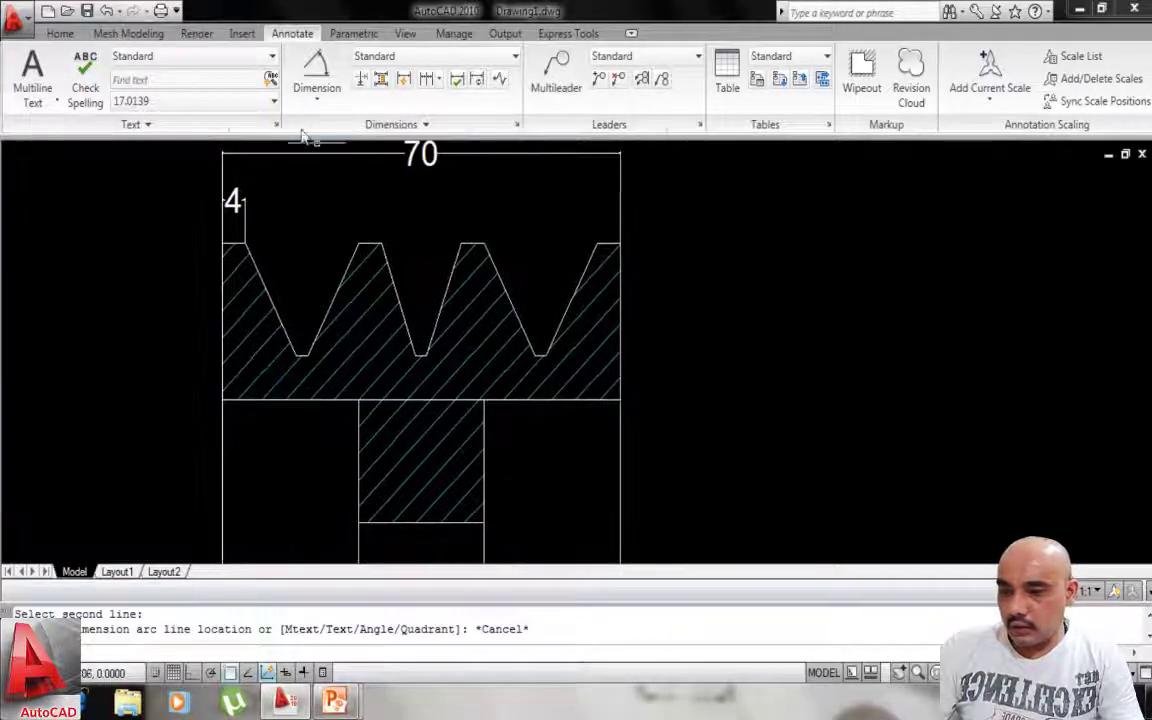
pyautogui.click(316, 96)
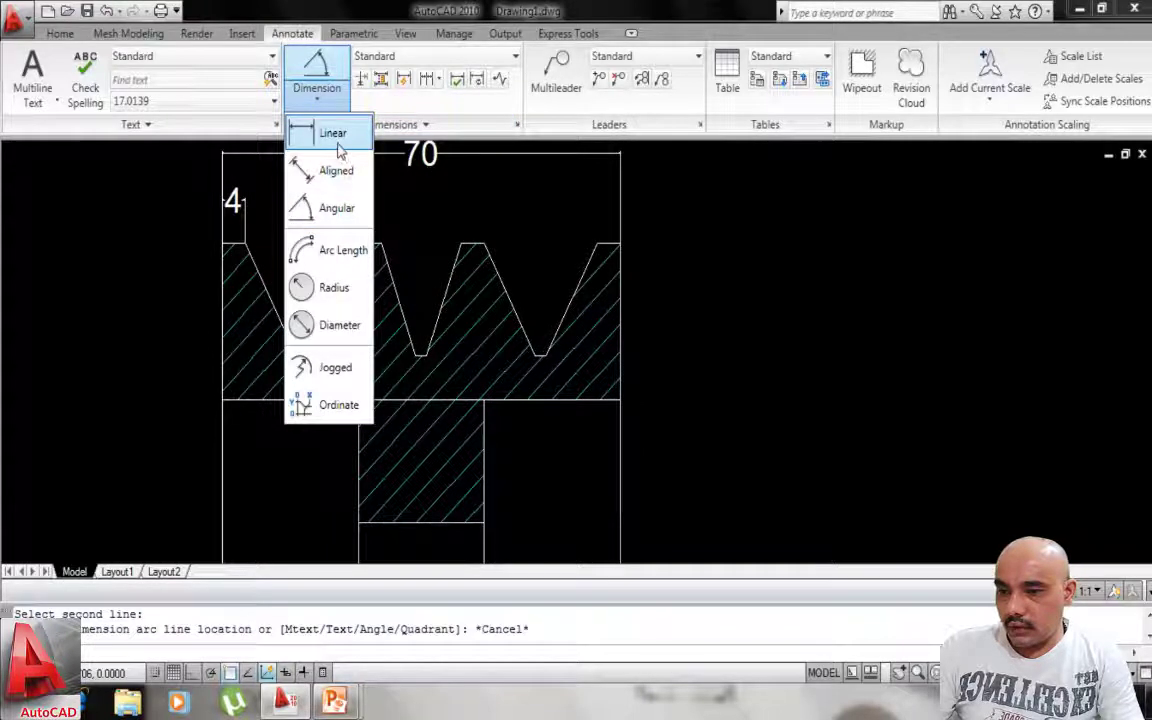
pyautogui.click(325, 133)
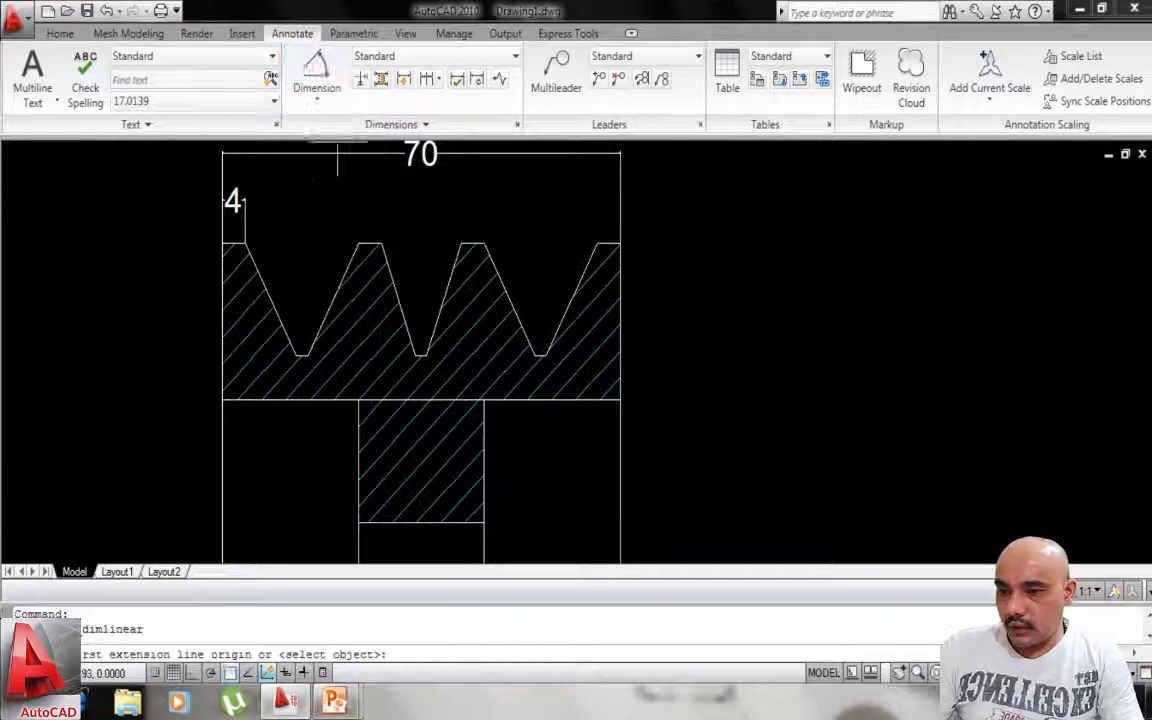
pyautogui.click(358, 242)
pyautogui.click(244, 242)
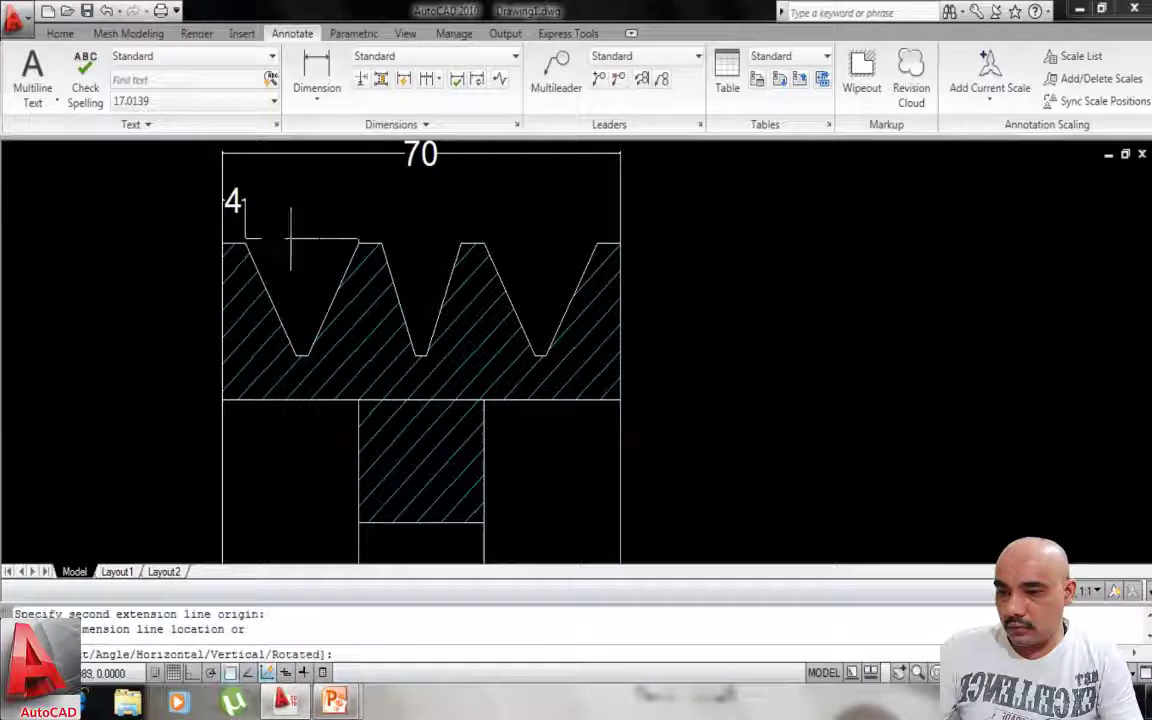
pyautogui.click(303, 231)
pyautogui.moveTo(398, 237); pyautogui.dragTo(323, 213, button='middle')
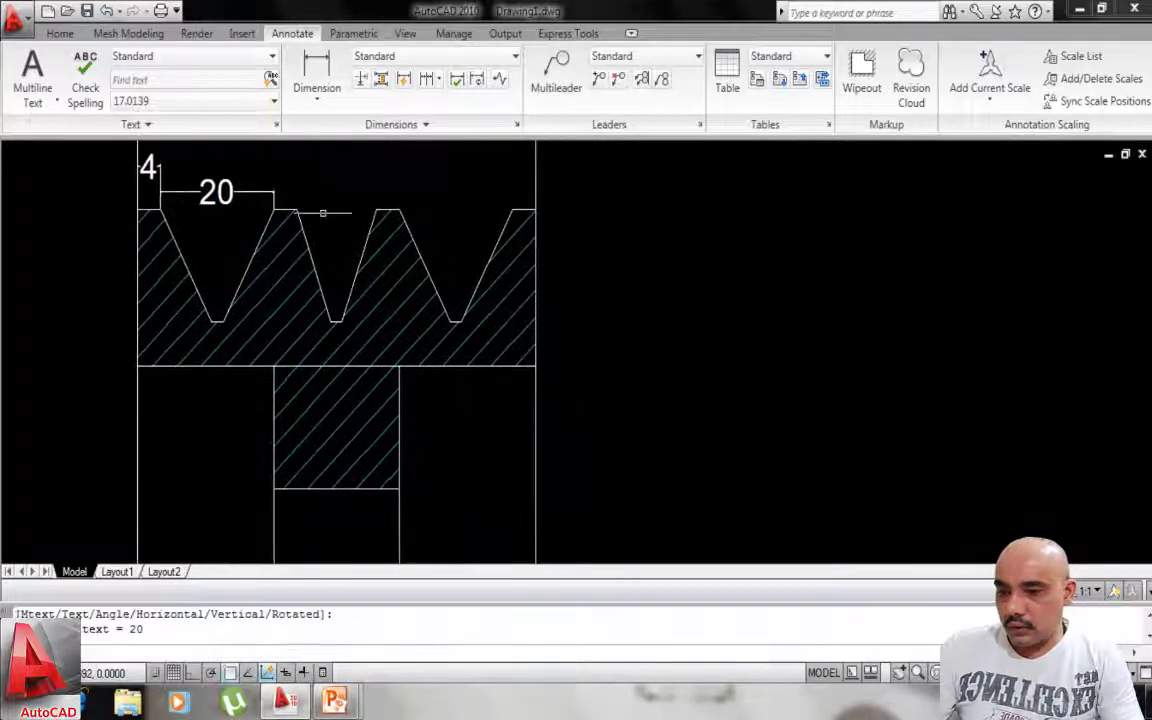
# Draw a horizontal centre line about 40 mm long across the section view's upper web hole with Ortho on, extending past both web edges.
pyautogui.scroll(-6, 393, 334)
pyautogui.scroll(5, 380, 340)
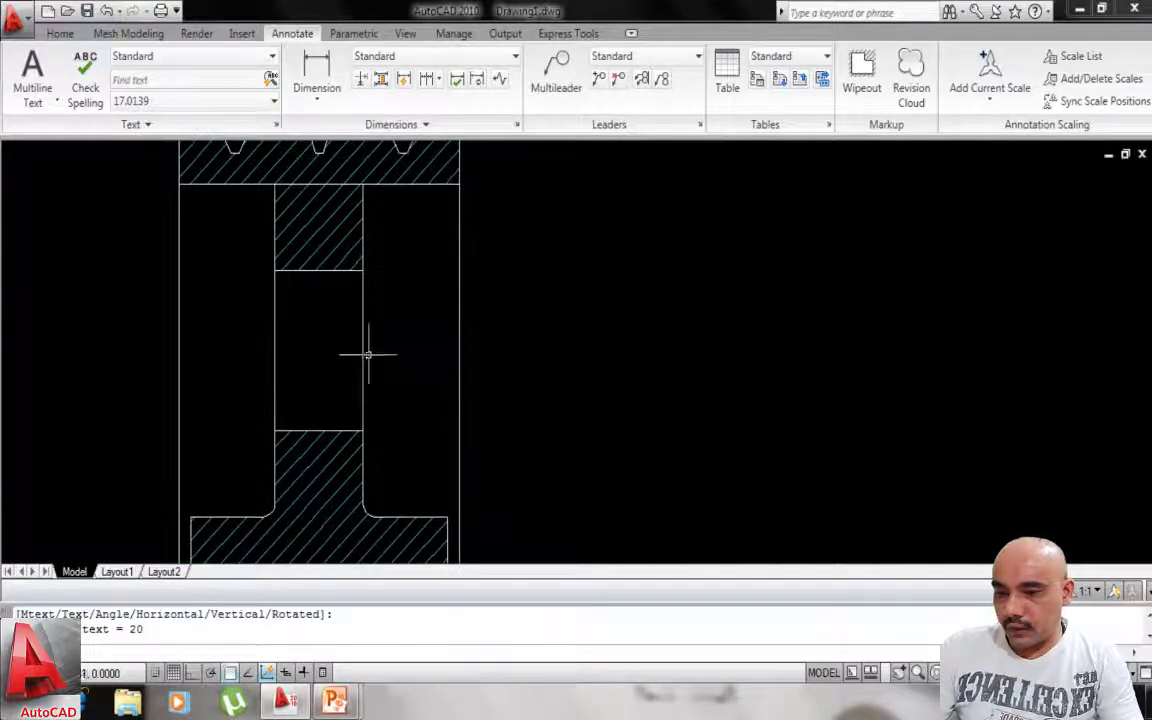
pyautogui.press('Escape')
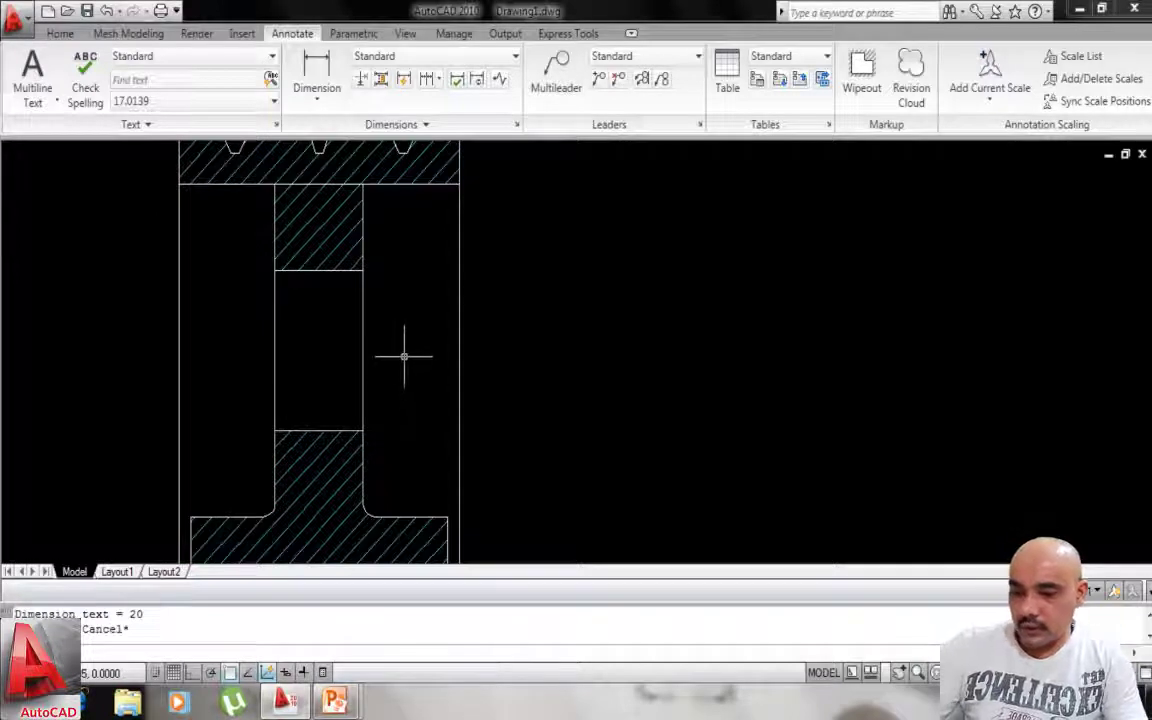
pyautogui.write('l')
pyautogui.press('Return')
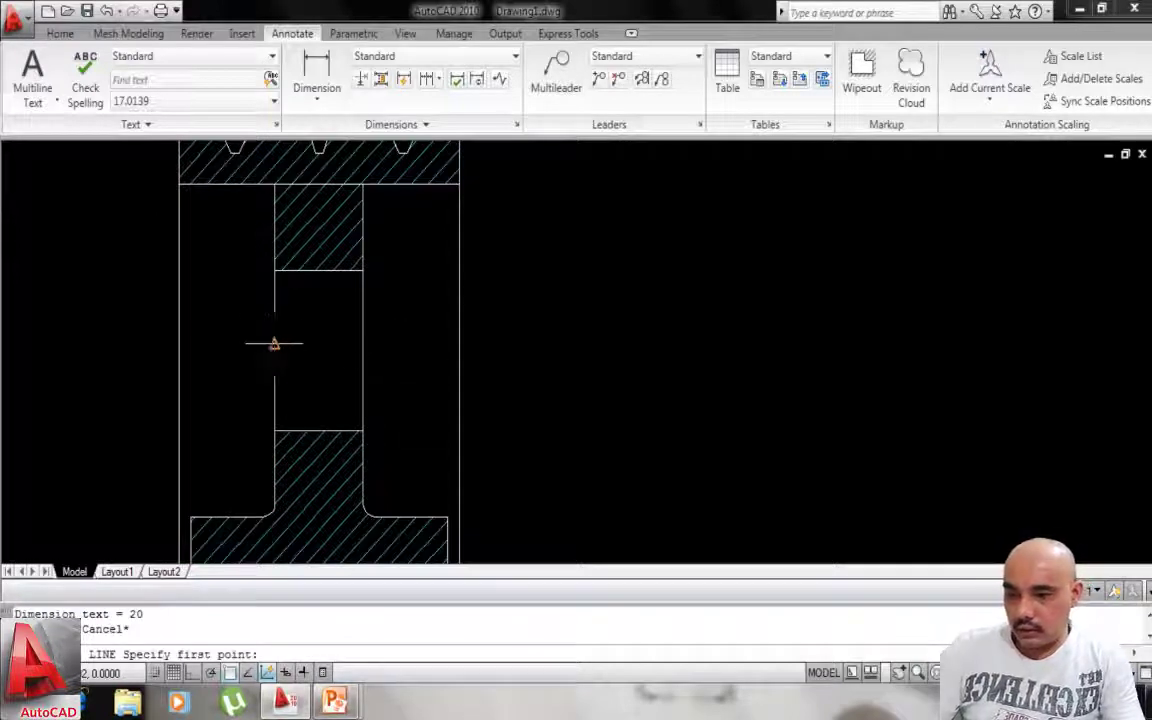
pyautogui.click(241, 346)
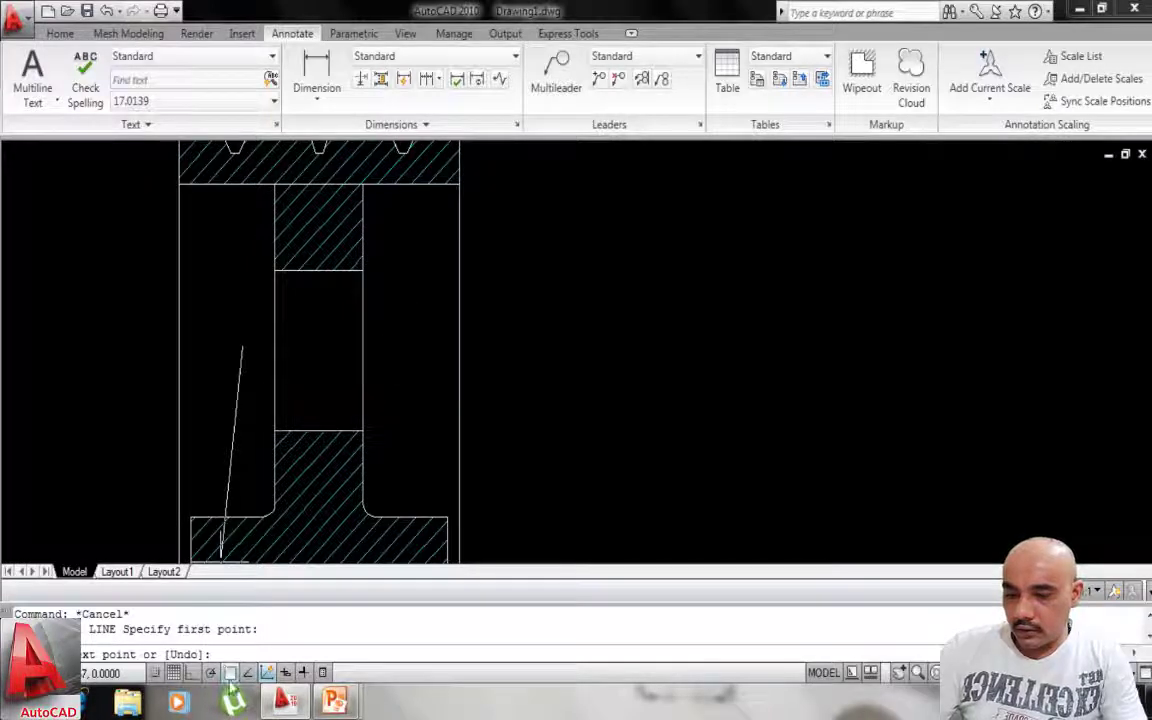
pyautogui.click(192, 672)
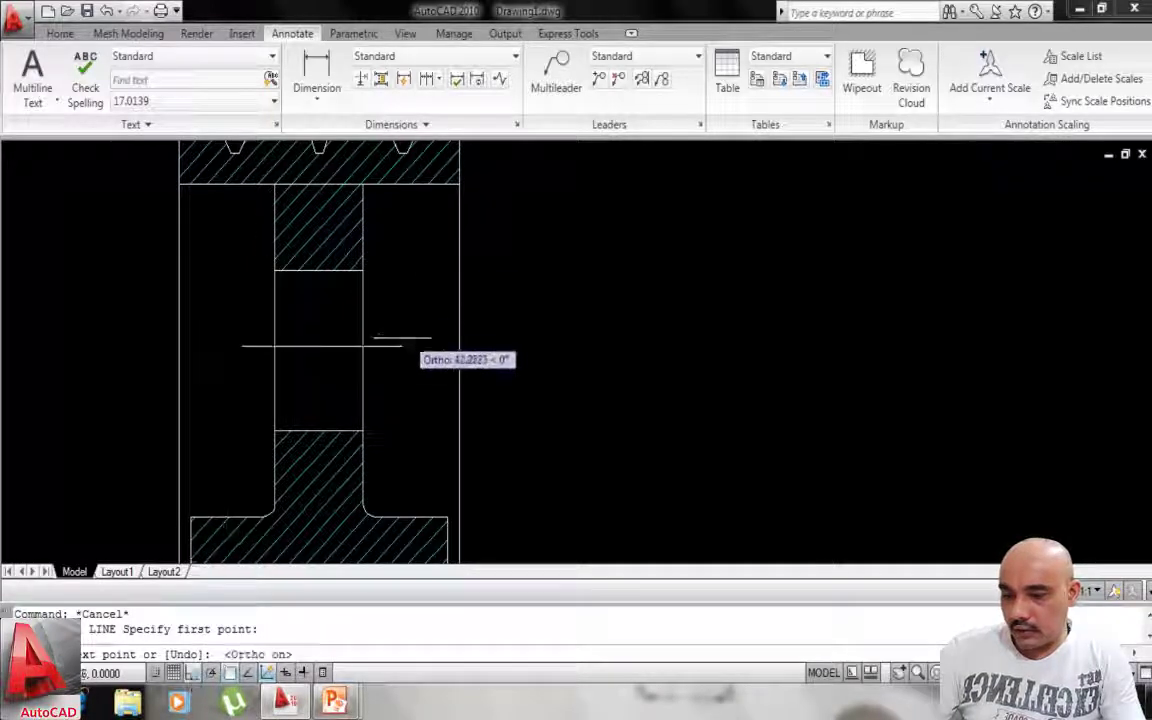
pyautogui.press('Escape')
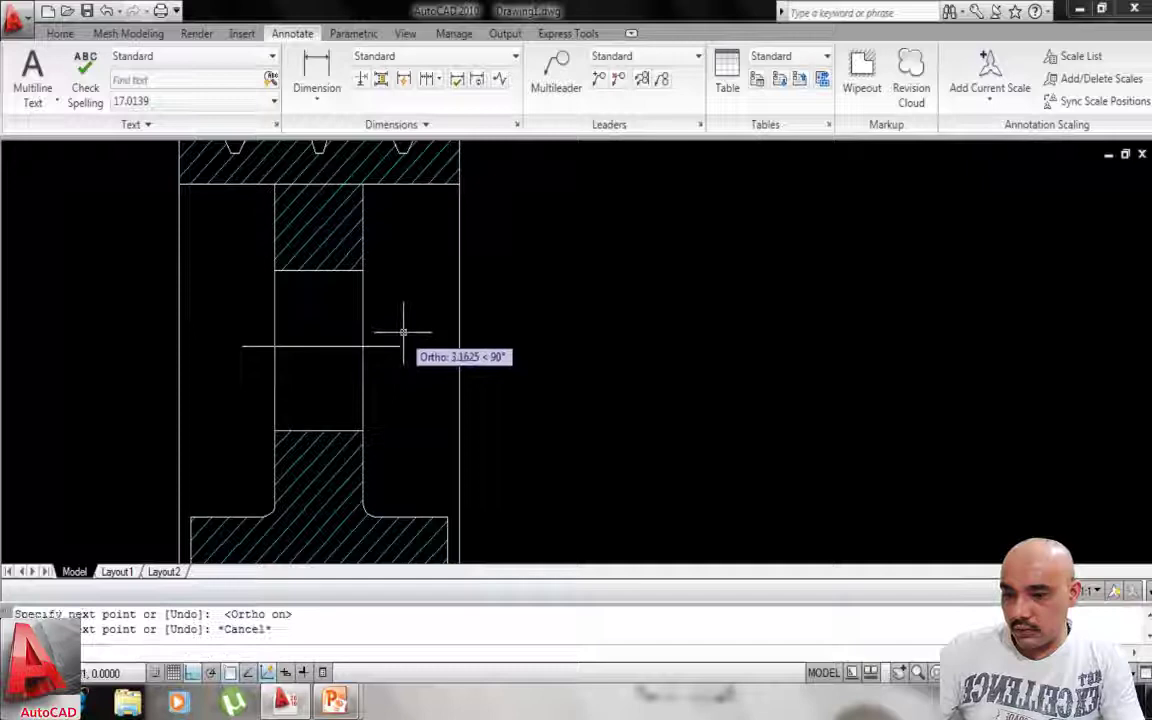
# Set the linetype of the line across the upper web hole to Continuous and its colour to Green.
pyautogui.click(325, 347)
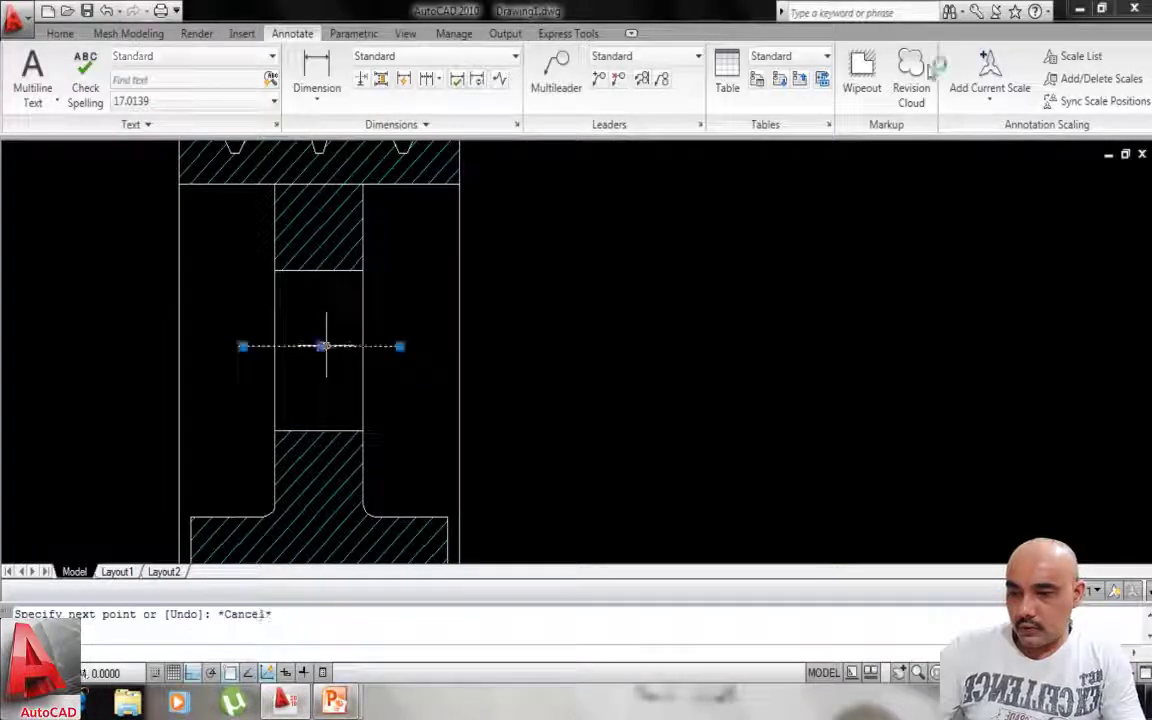
pyautogui.click(60, 33)
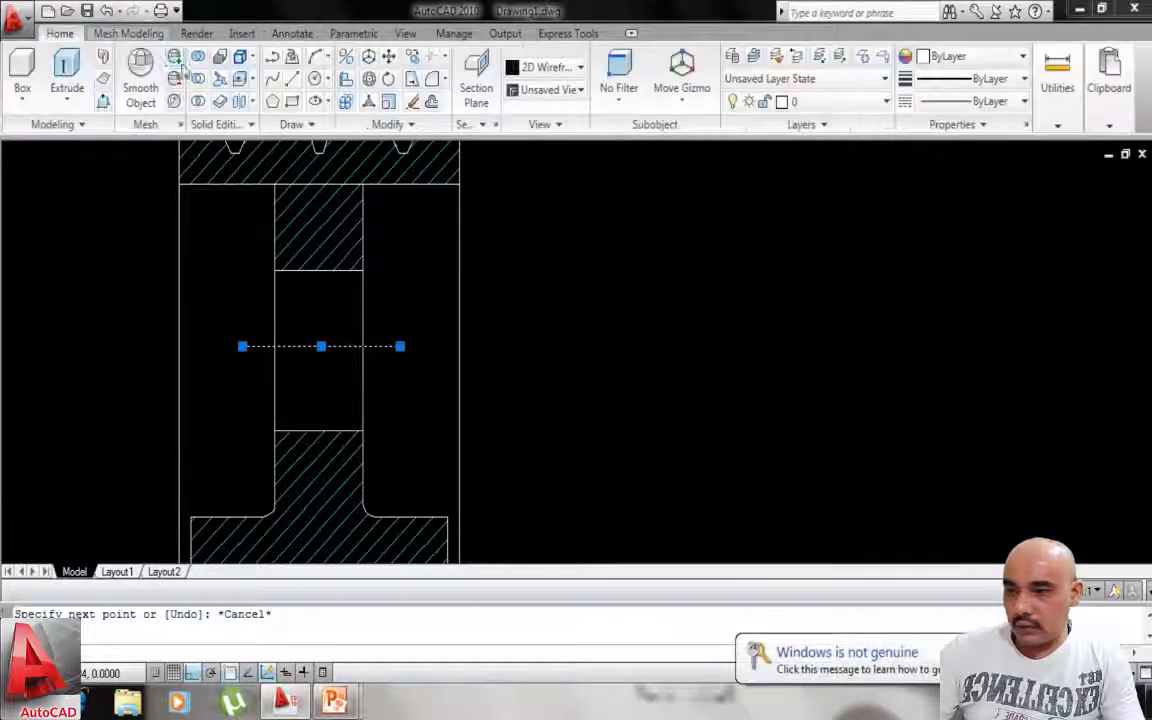
pyautogui.click(823, 125)
pyautogui.click(1012, 130)
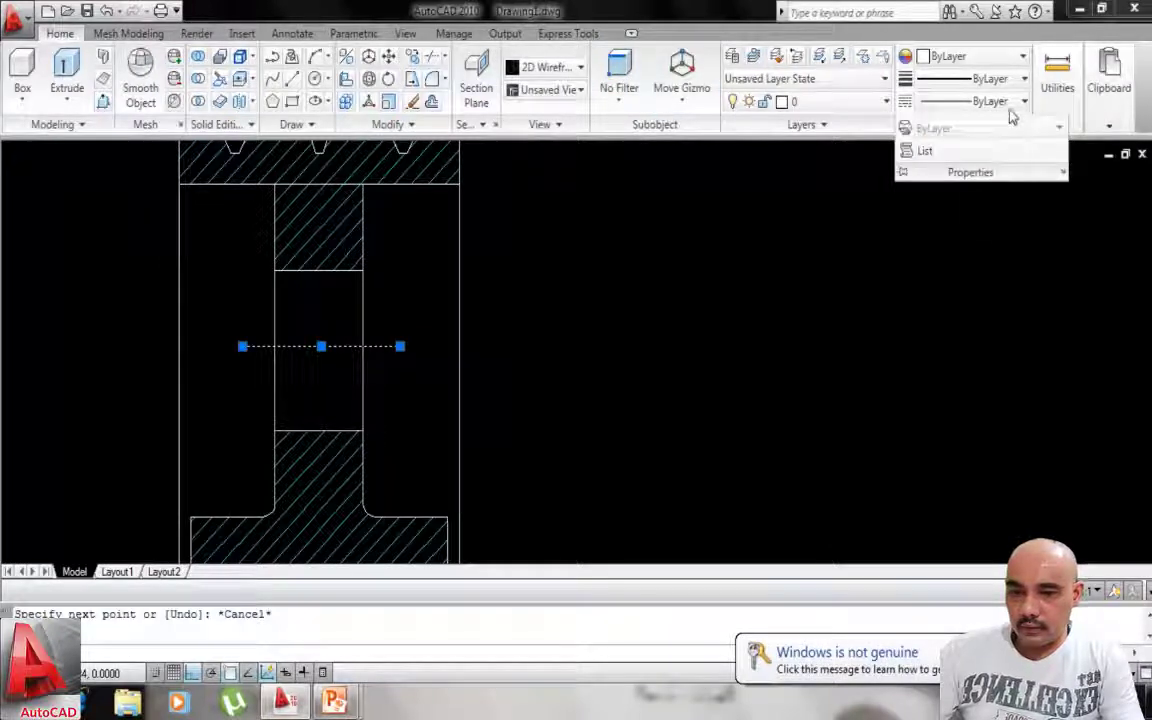
pyautogui.click(1021, 101)
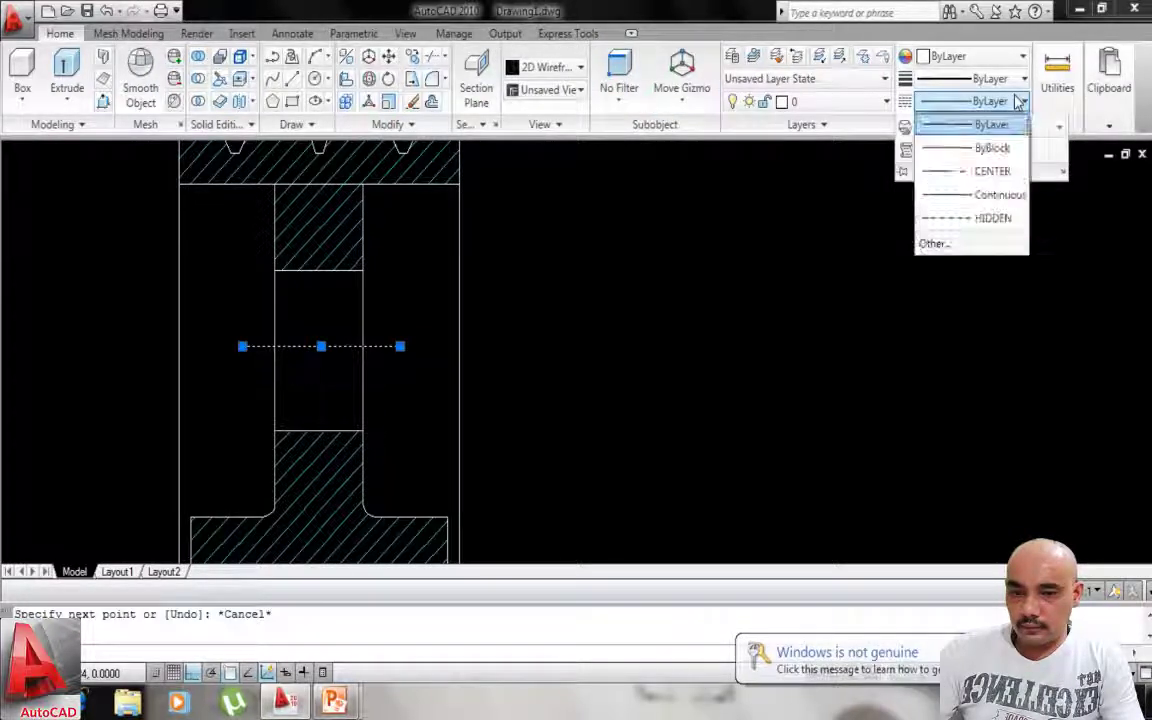
pyautogui.click(995, 194)
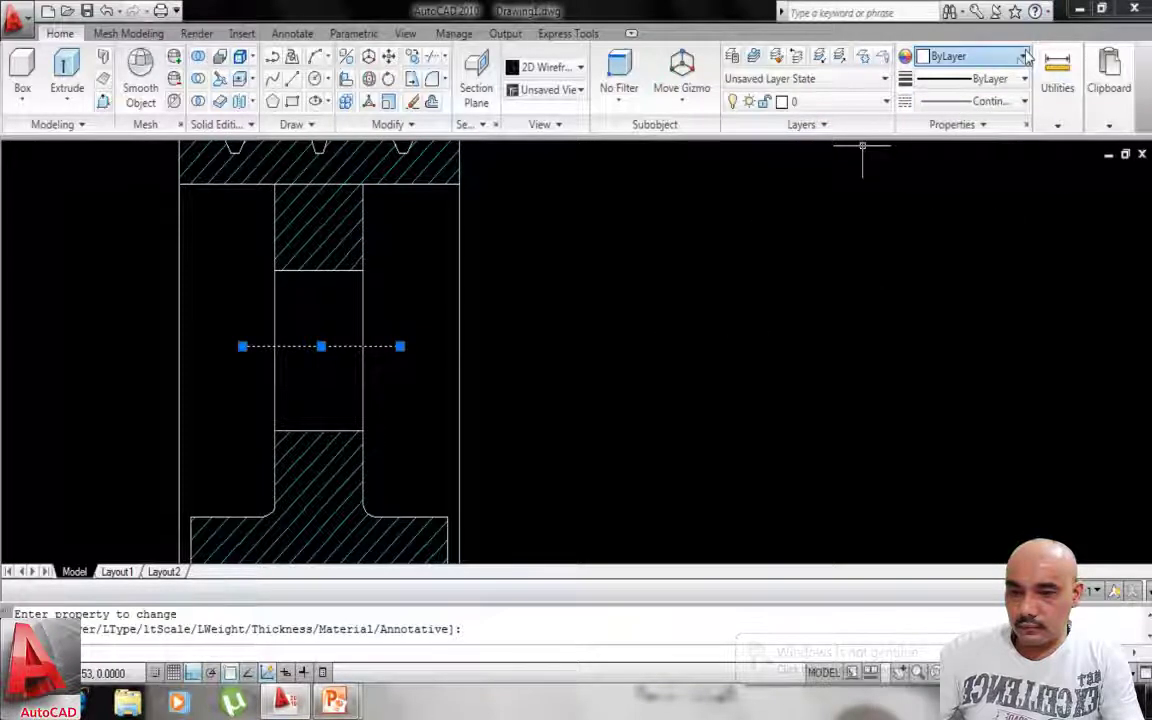
pyautogui.click(968, 56)
pyautogui.click(948, 175)
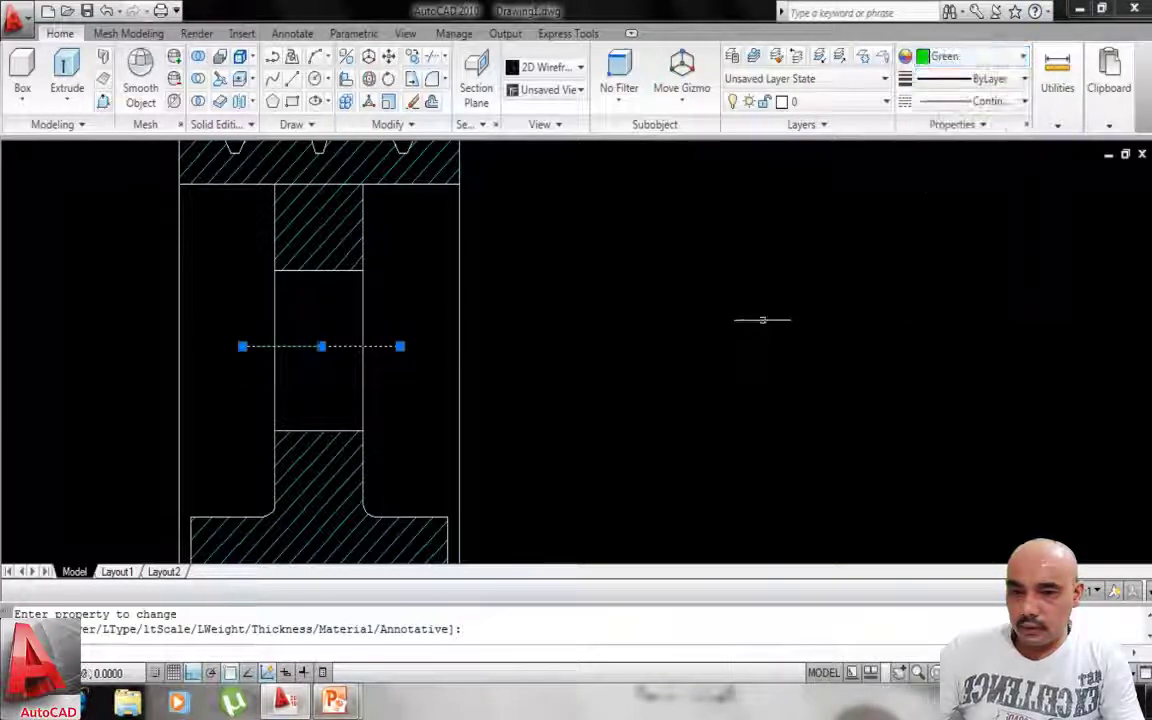
pyautogui.press('Escape')
pyautogui.scroll(-2, 491, 374)
pyautogui.scroll(-3, 491, 374)
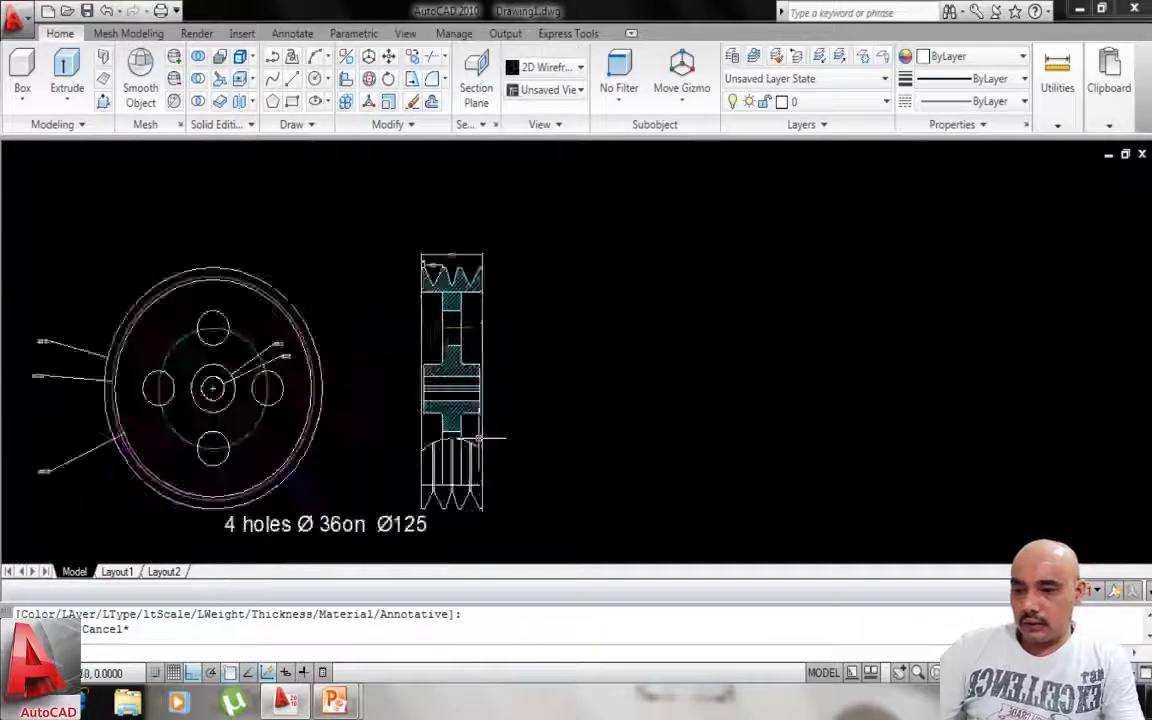
pyautogui.scroll(3, 496, 373)
pyautogui.moveTo(496, 373); pyautogui.dragTo(558, 396, button='middle')
pyautogui.scroll(-2, 630, 396)
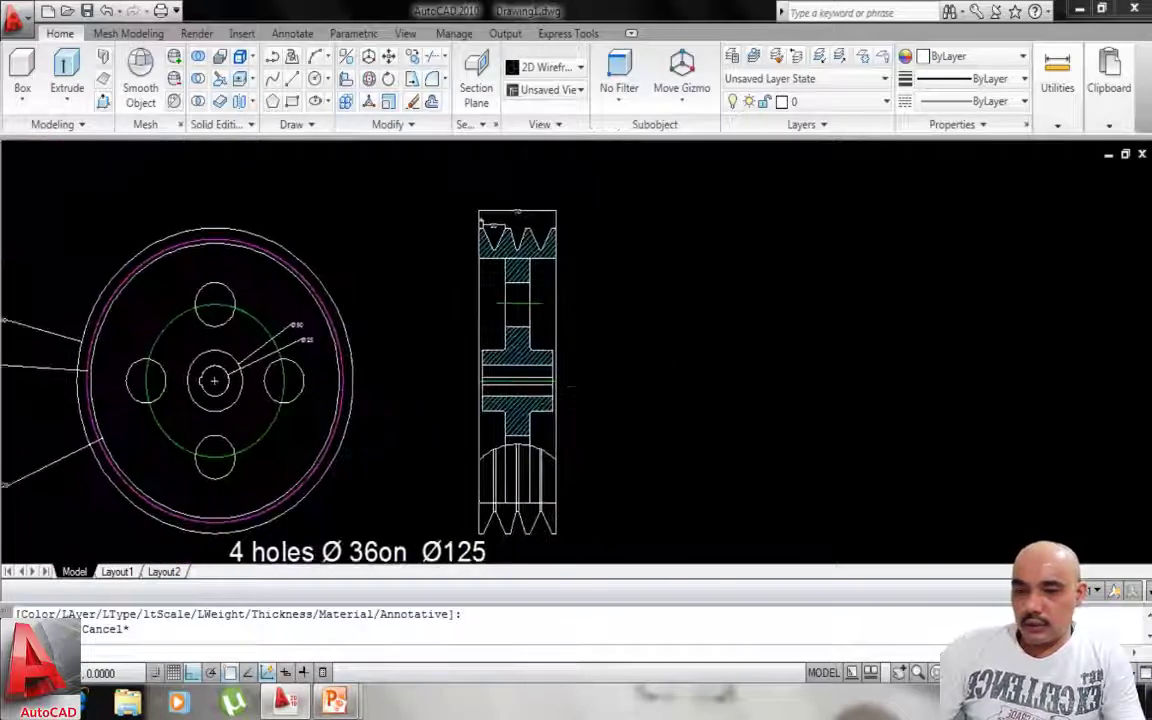
pyautogui.scroll(-2, 501, 347)
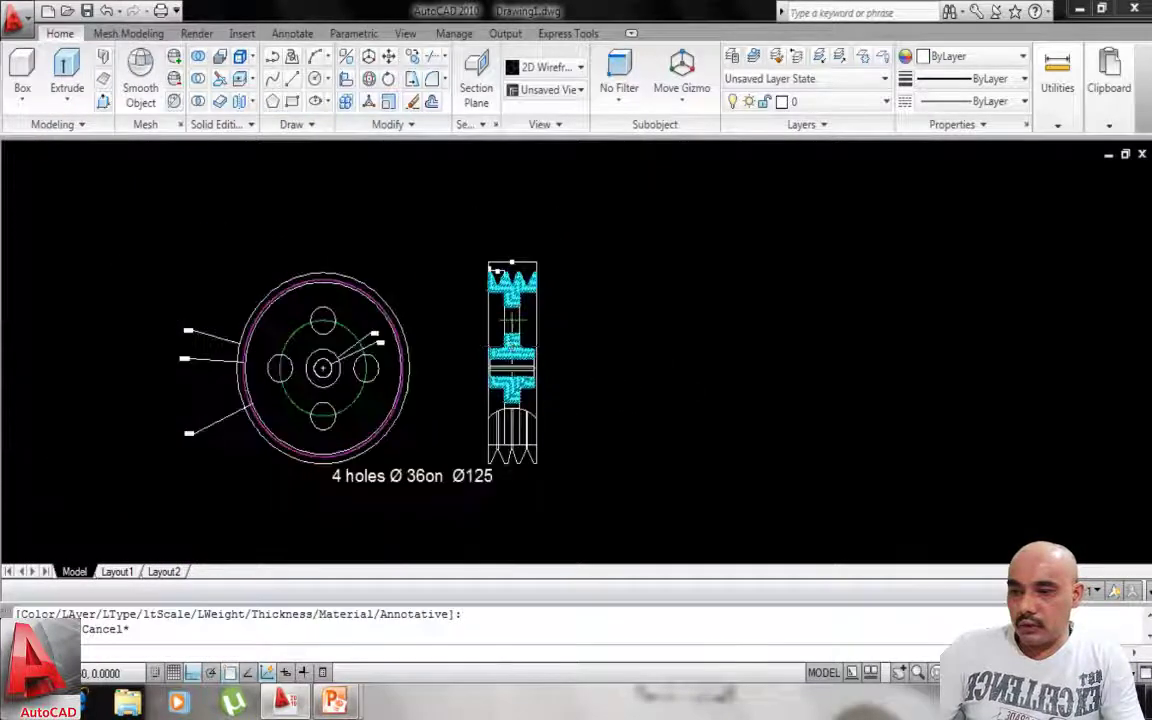
pyautogui.moveTo(548, 319); pyautogui.dragTo(576, 299, button='middle')
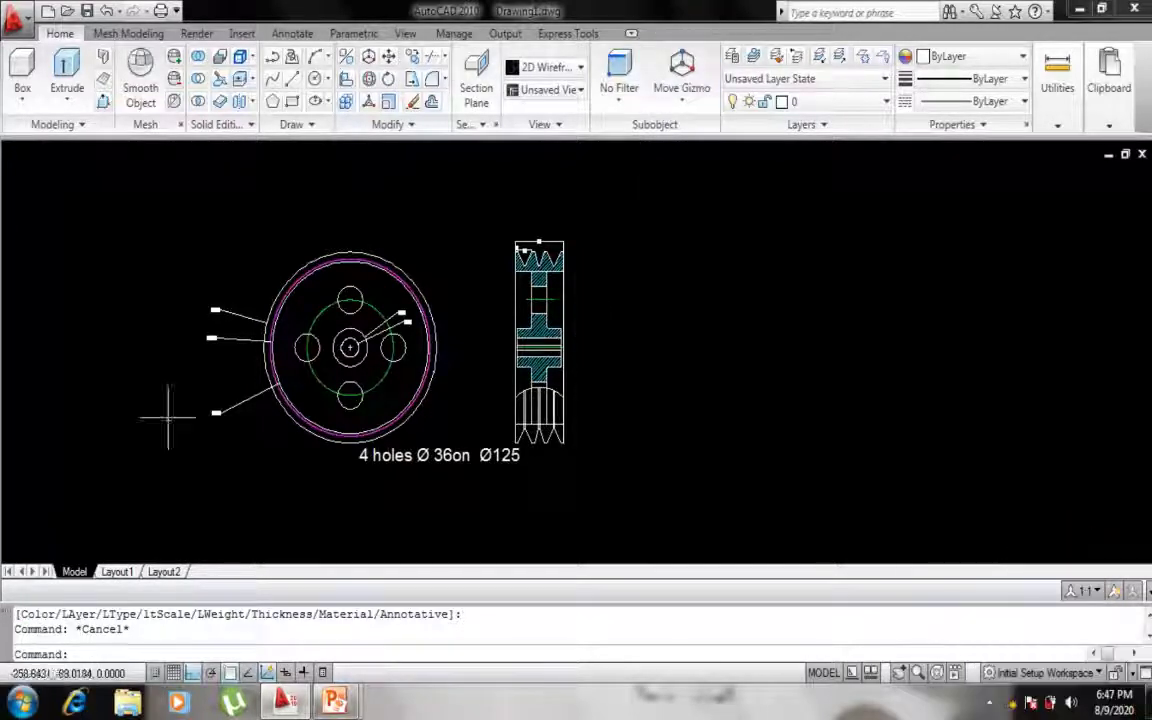
pyautogui.click(989, 703)
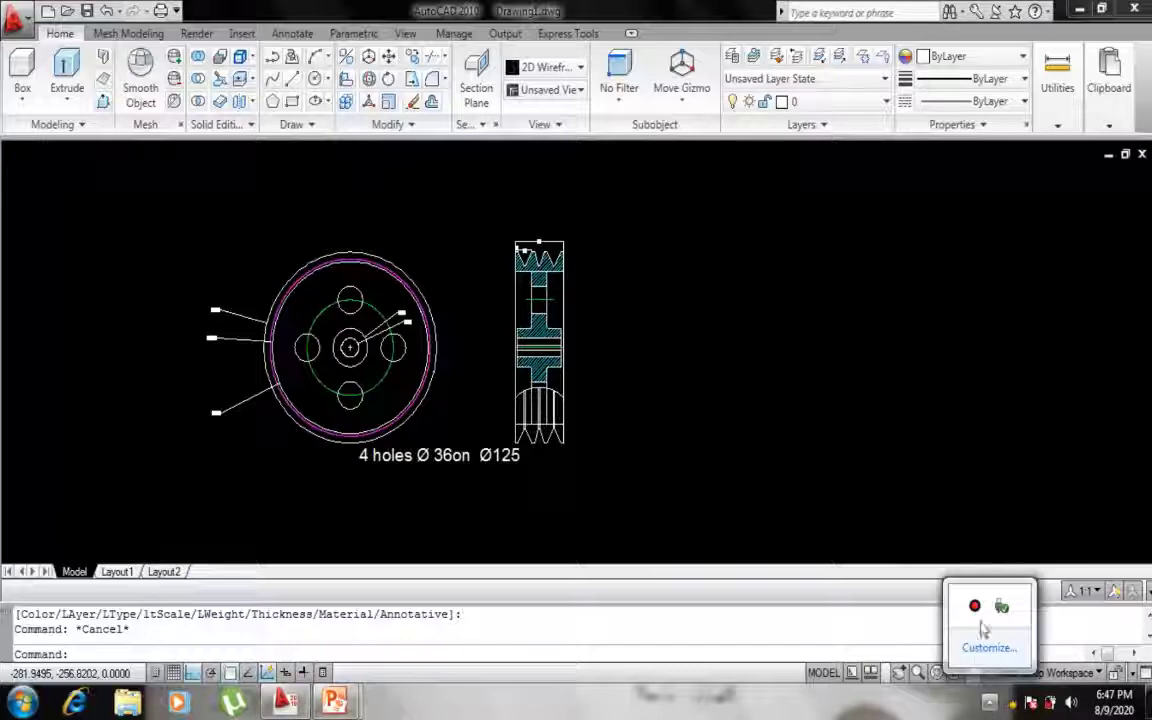